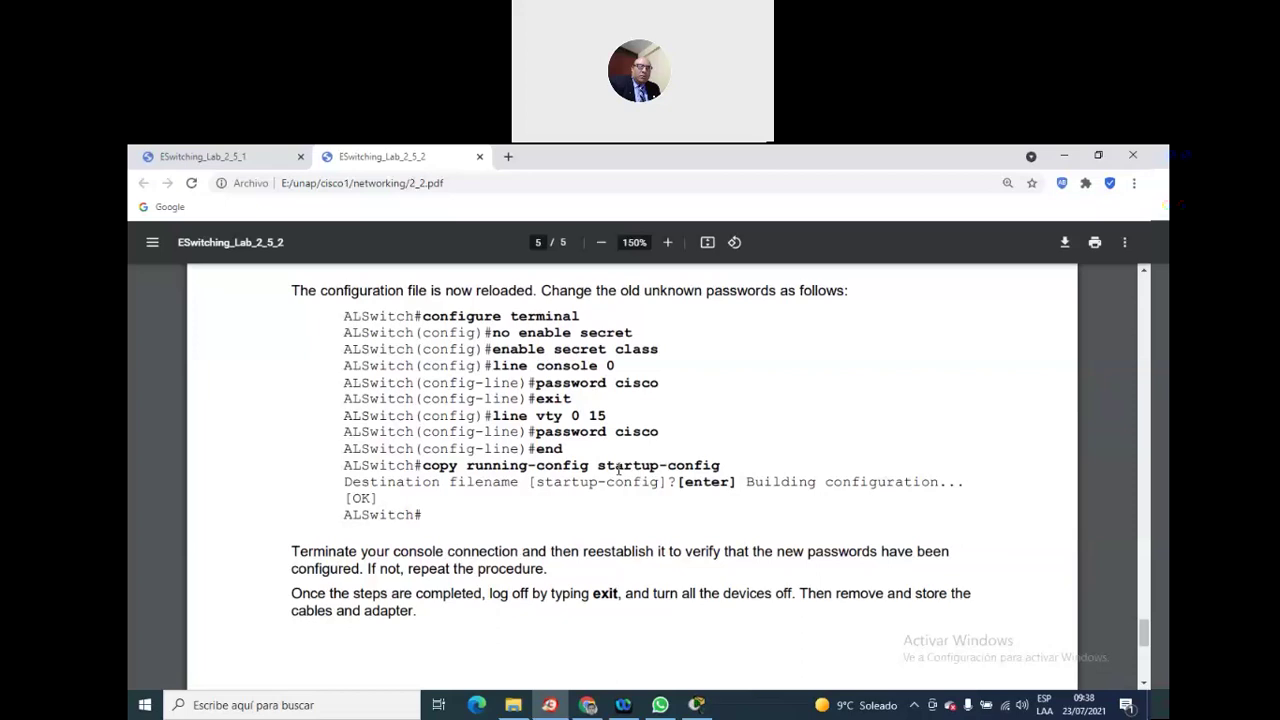
# Step: Scroll the Lab 2.5.2 PDF back up past the TFTP Server section to page 1 of 5
pyautogui.scroll(3, 618, 469)
pyautogui.scroll(15, 618, 469)
pyautogui.scroll(-3, 618, 469)
pyautogui.scroll(10, 618, 469)
pyautogui.scroll(12, 618, 469)
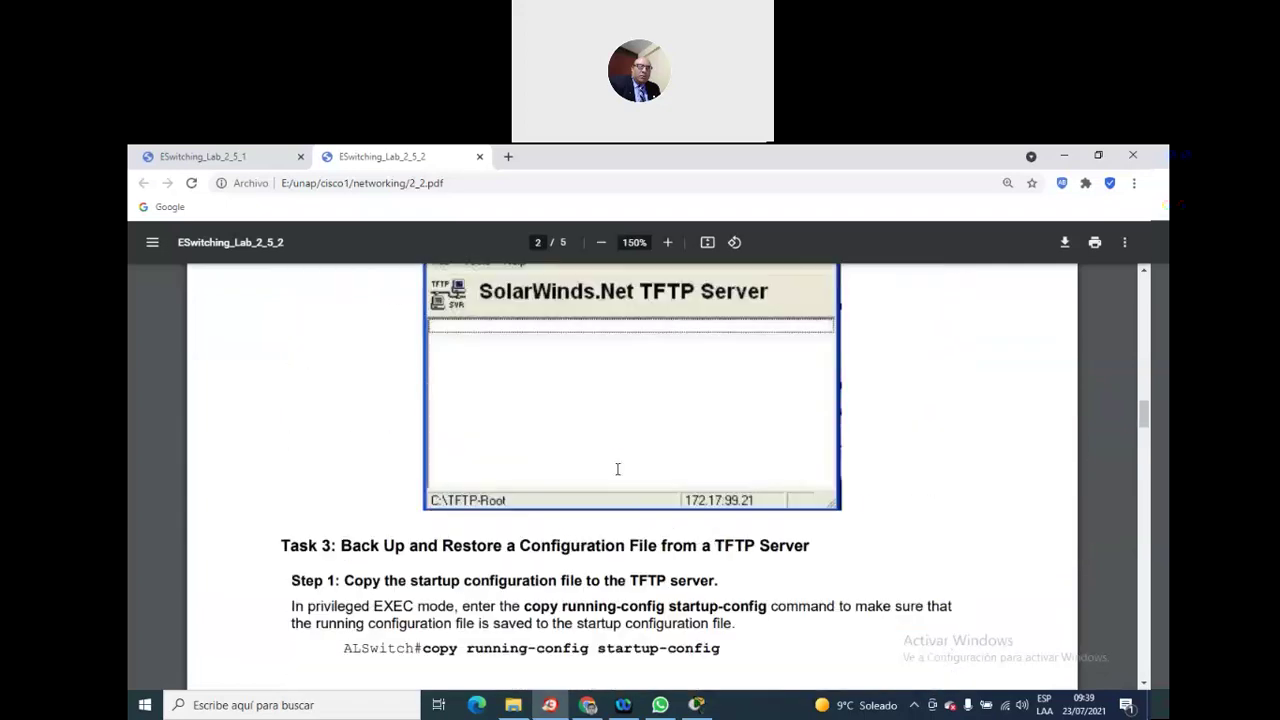
pyautogui.scroll(3, 618, 469)
pyautogui.scroll(2, 618, 469)
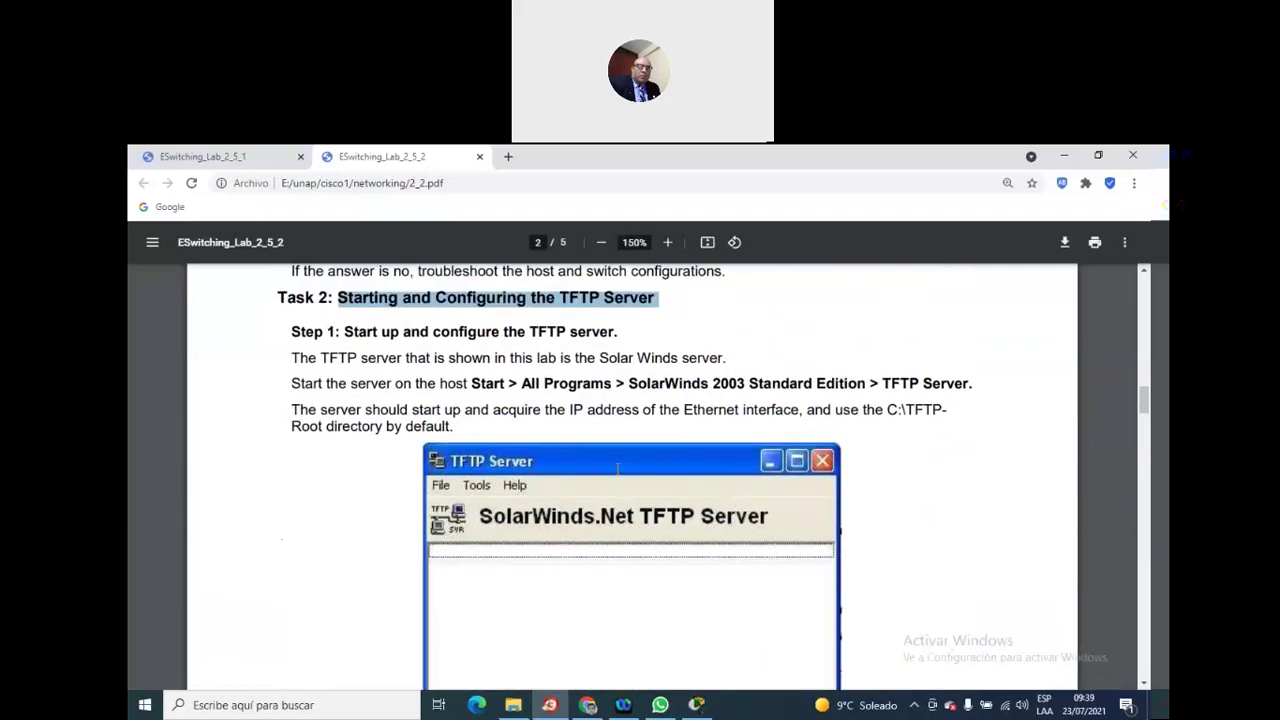
pyautogui.scroll(-2, 618, 469)
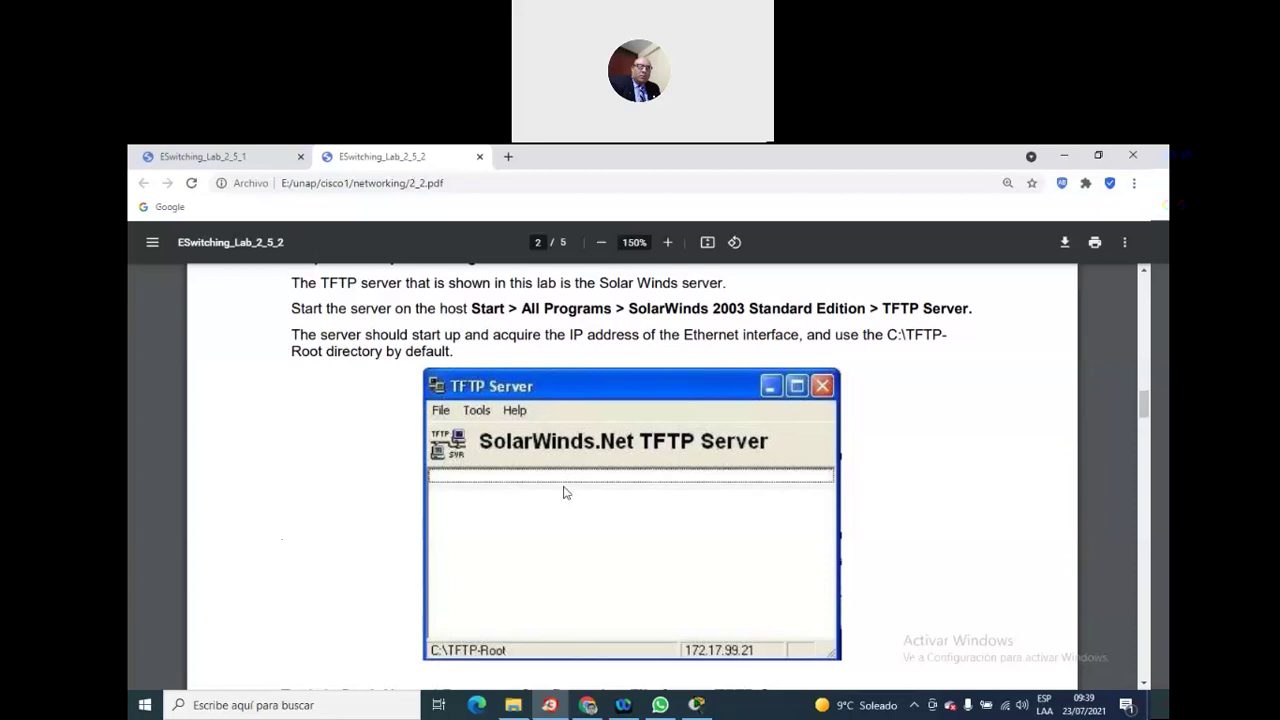
pyautogui.scroll(4, 563, 492)
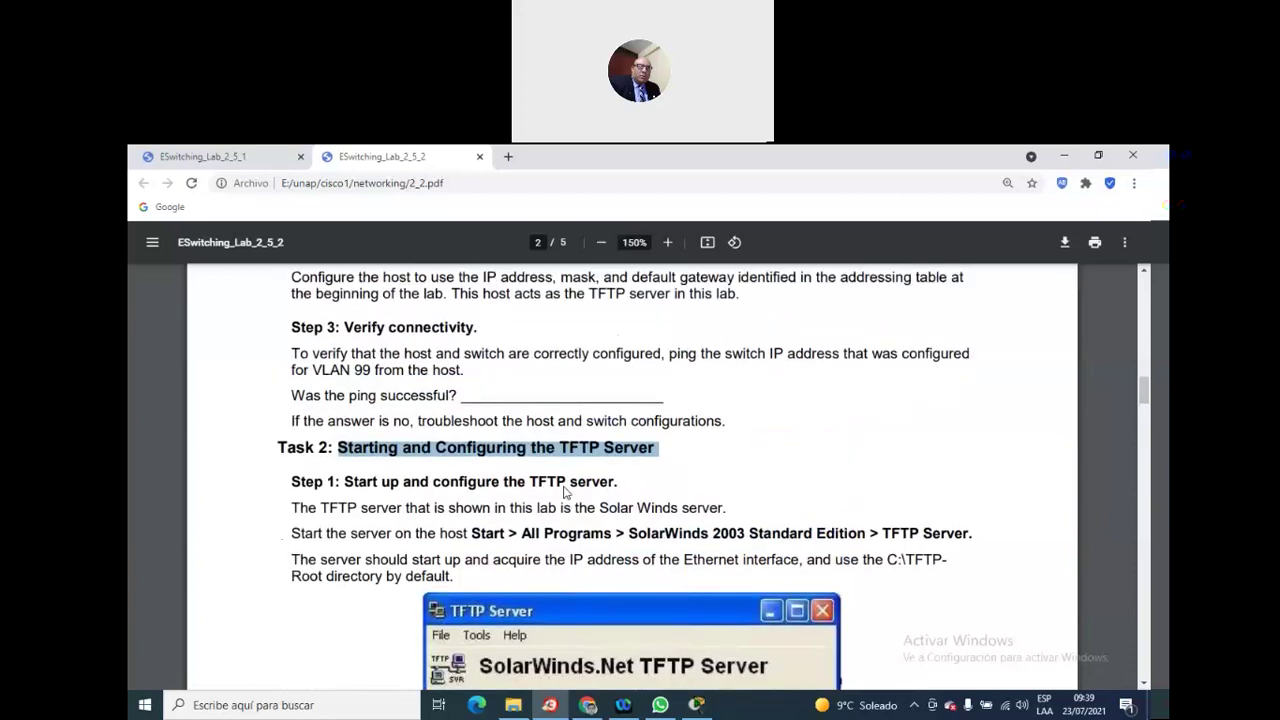
pyautogui.scroll(-3, 563, 492)
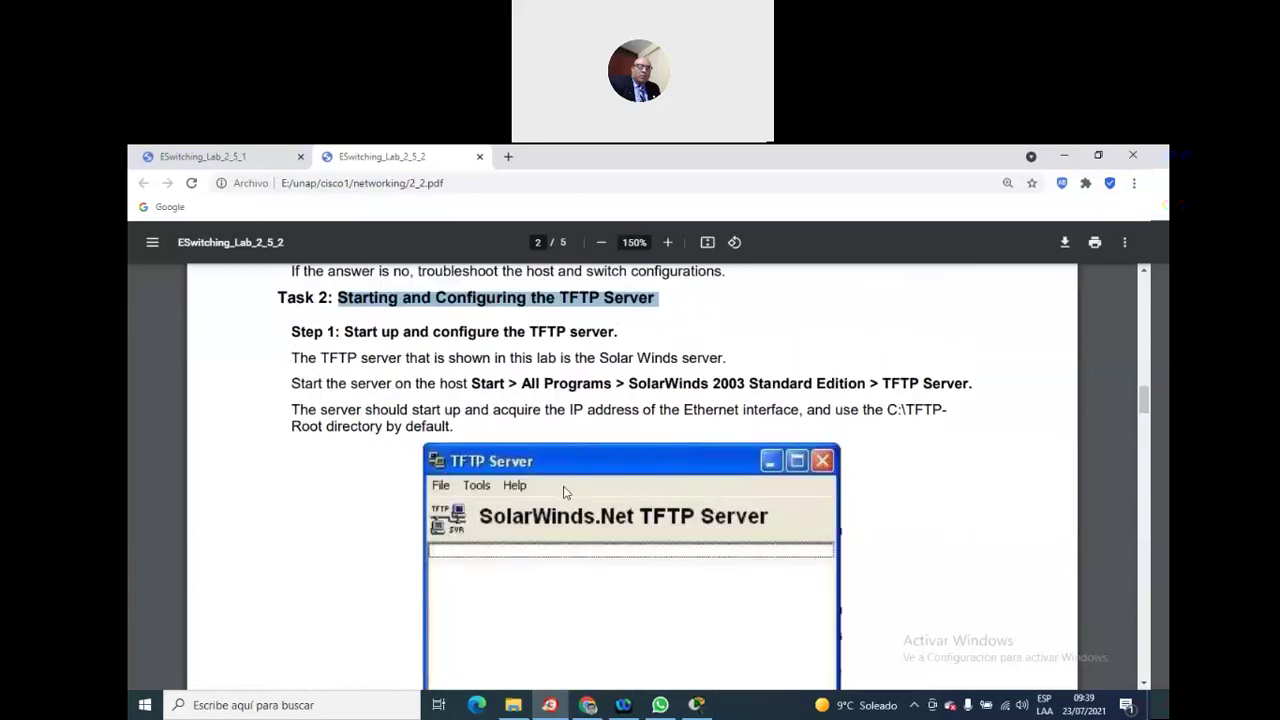
pyautogui.scroll(8, 563, 492)
pyautogui.scroll(14, 563, 492)
pyautogui.scroll(5, 563, 492)
pyautogui.scroll(-20, 563, 492)
pyautogui.scroll(-12, 563, 492)
pyautogui.scroll(17, 563, 492)
pyautogui.scroll(12, 563, 492)
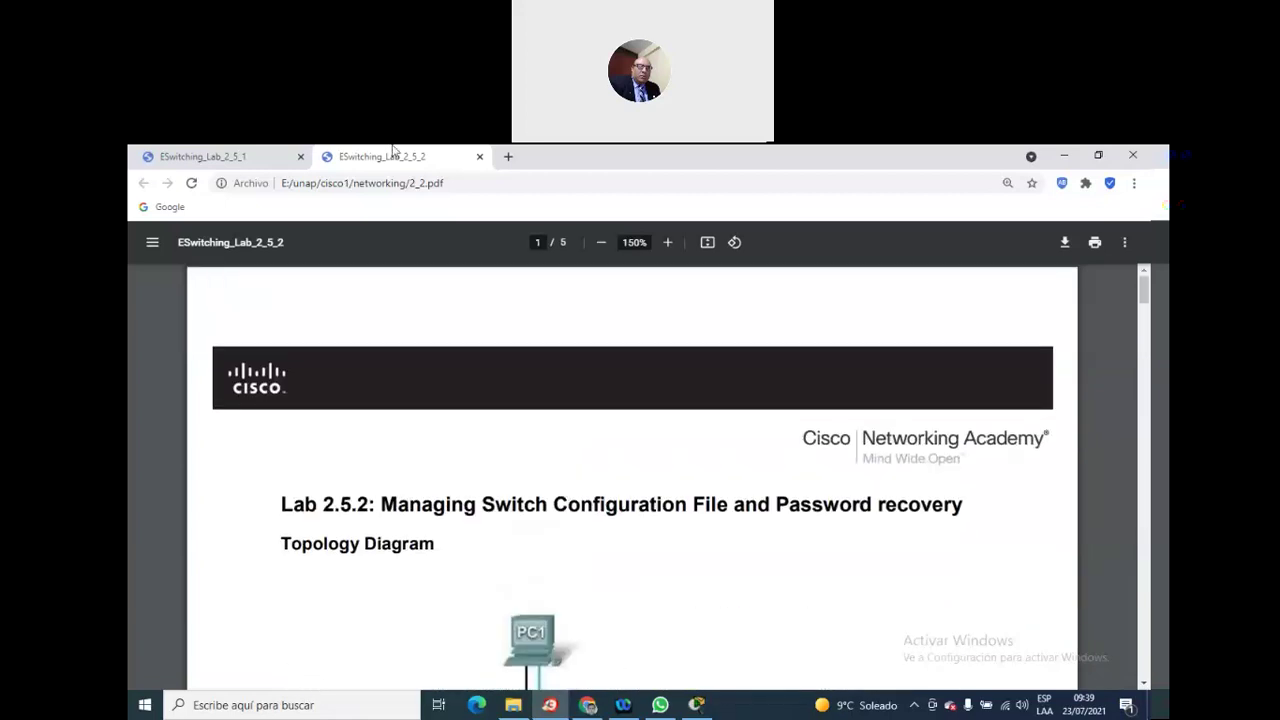
# Step: Show the ESwitching_Lab_2_5_1 PDF at page 1's topology and addressing table
pyautogui.click(252, 152)
pyautogui.scroll(15, 658, 460)
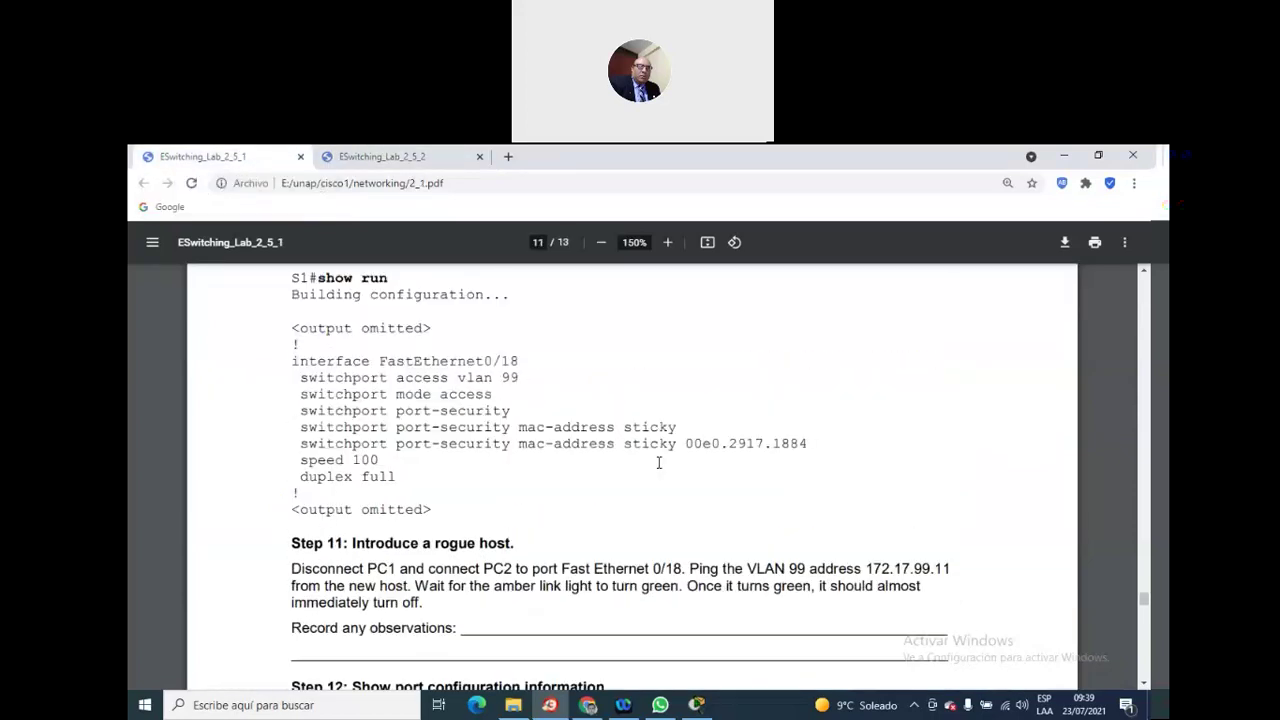
pyautogui.scroll(12, 658, 460)
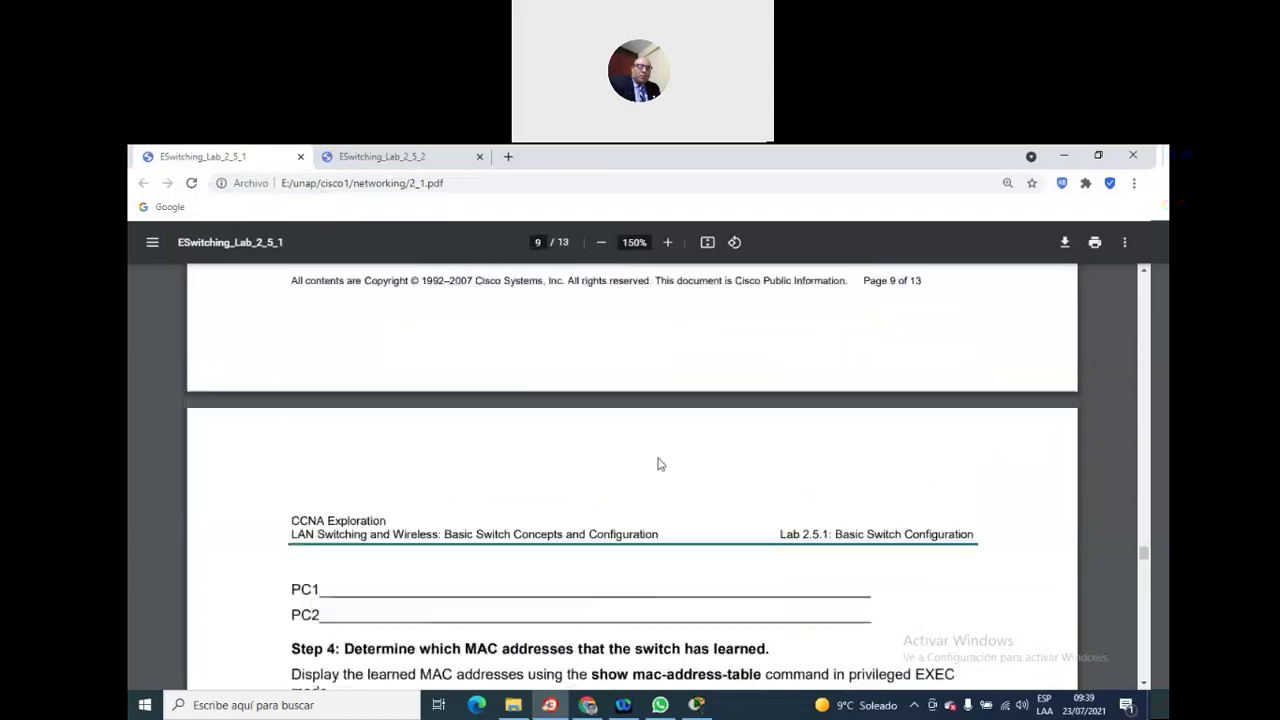
pyautogui.scroll(15, 658, 460)
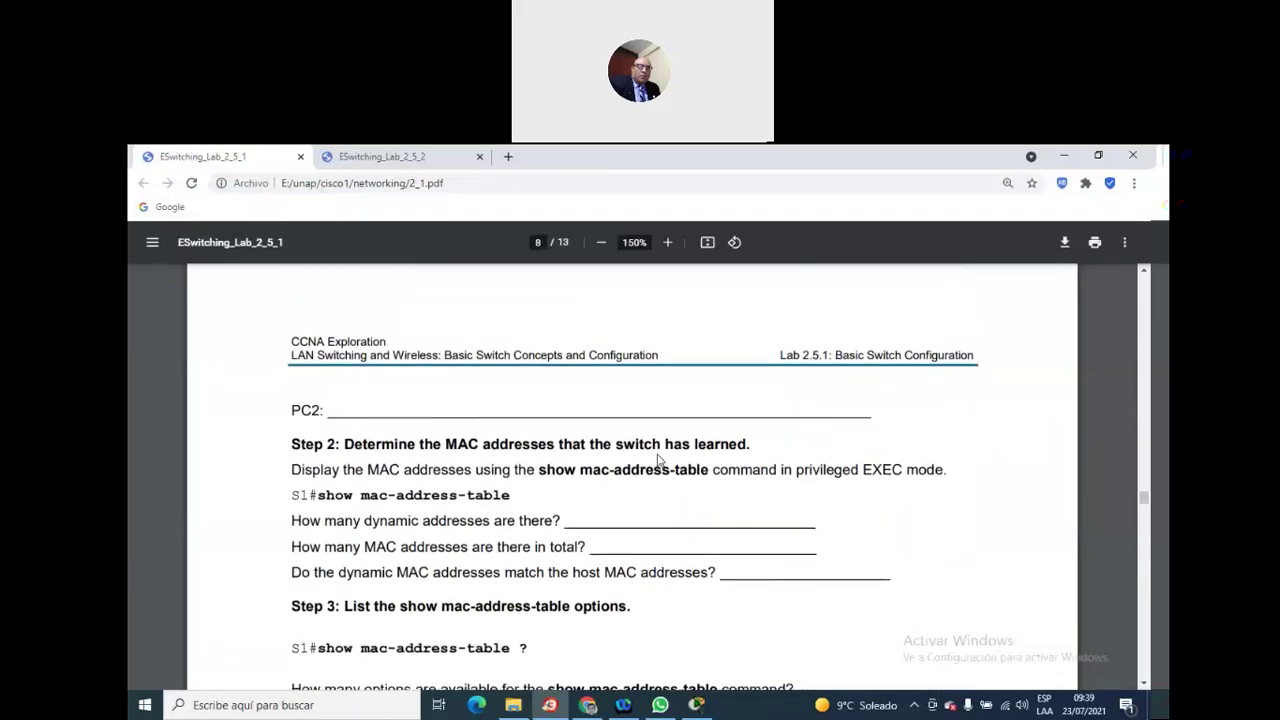
pyautogui.scroll(15, 658, 460)
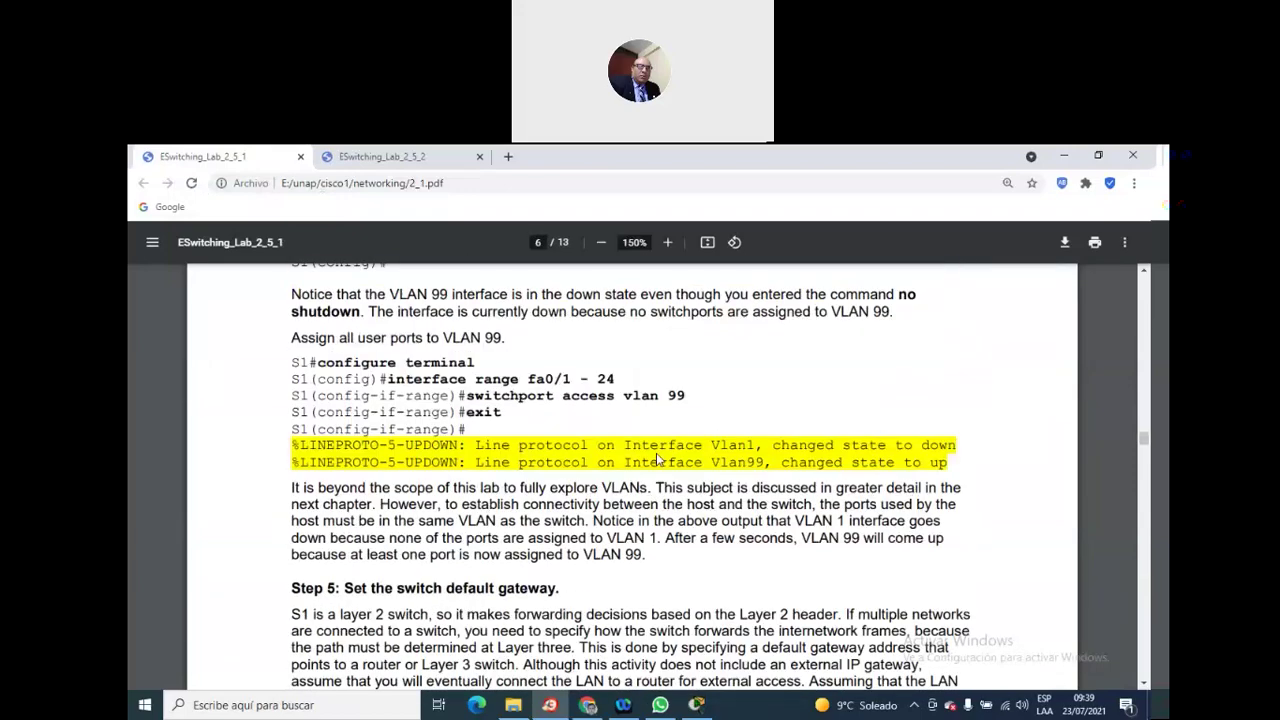
pyautogui.scroll(20, 658, 460)
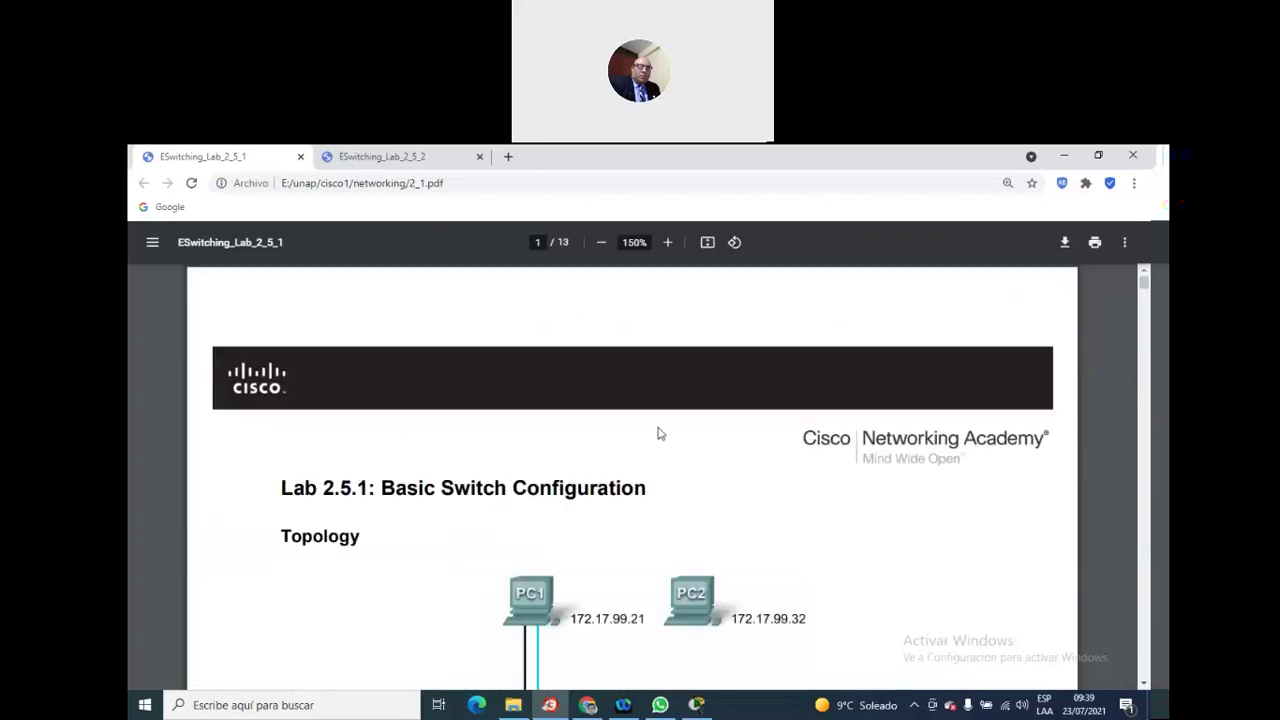
pyautogui.scroll(-2, 658, 434)
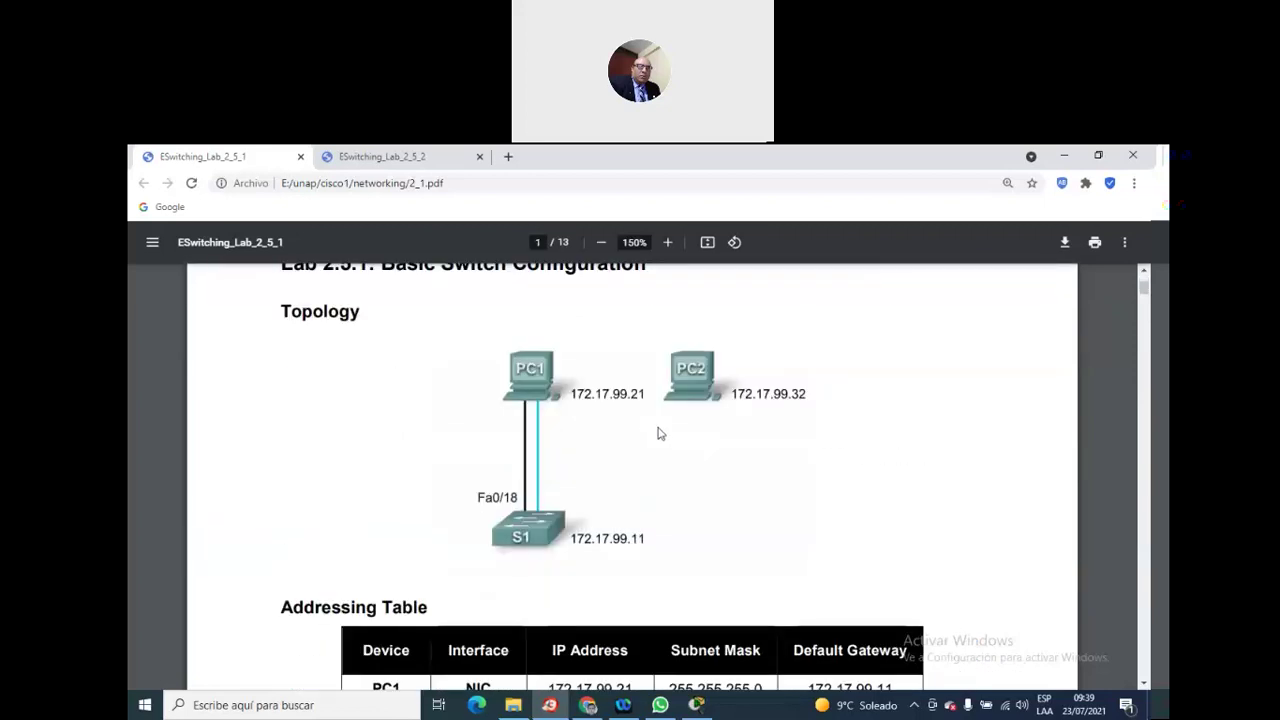
# Step: Bring up the Aula Virtual UNAP course page and expand Clase 38
pyautogui.click(587, 704)
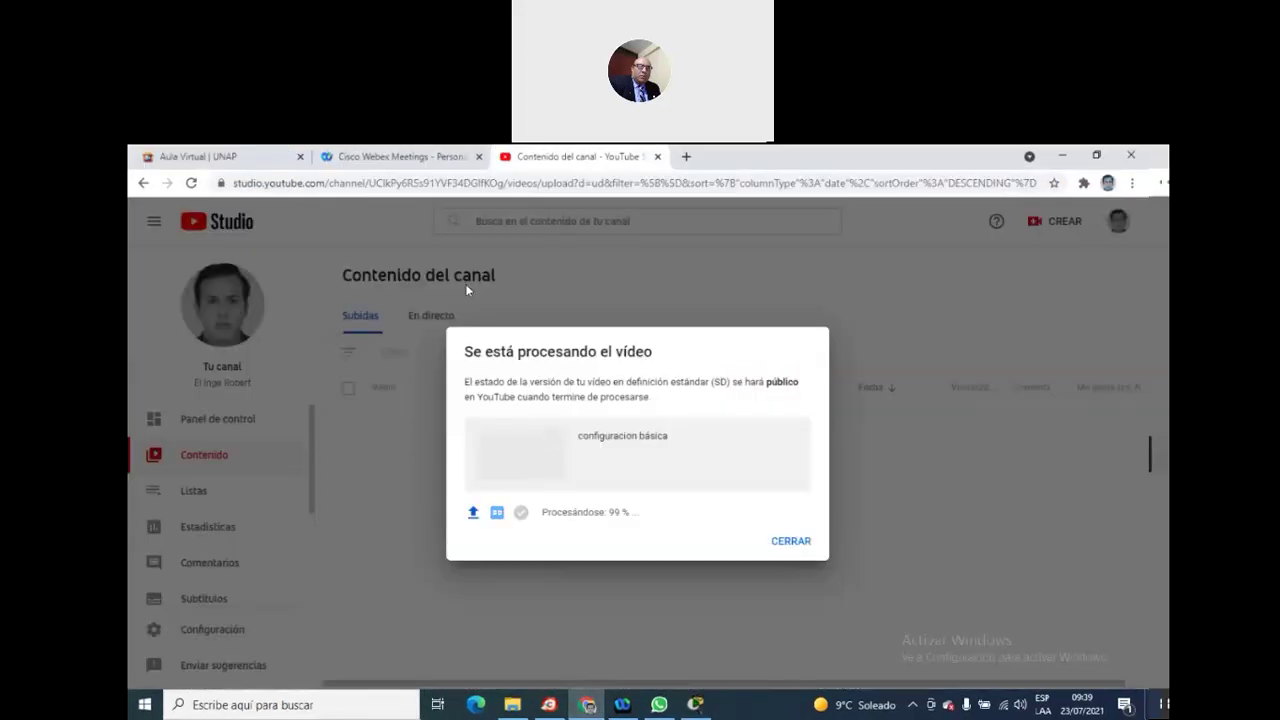
pyautogui.click(252, 152)
pyautogui.scroll(-20, 457, 448)
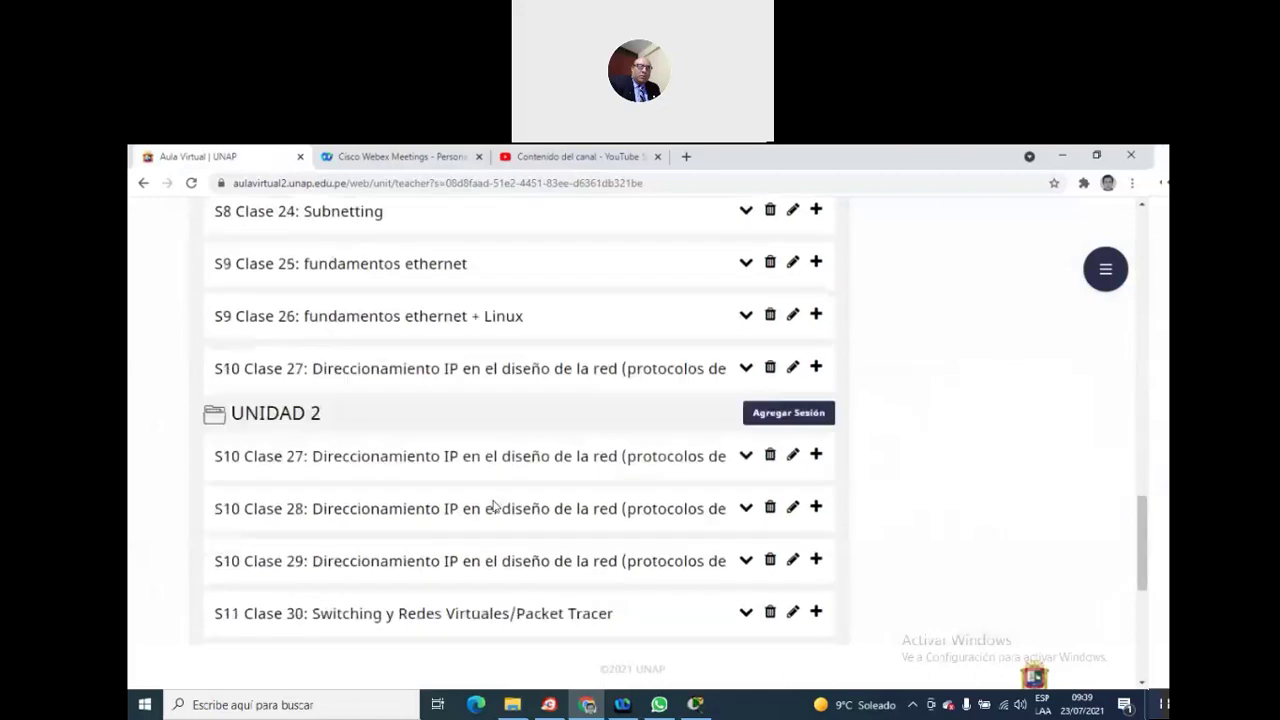
pyautogui.click(746, 586)
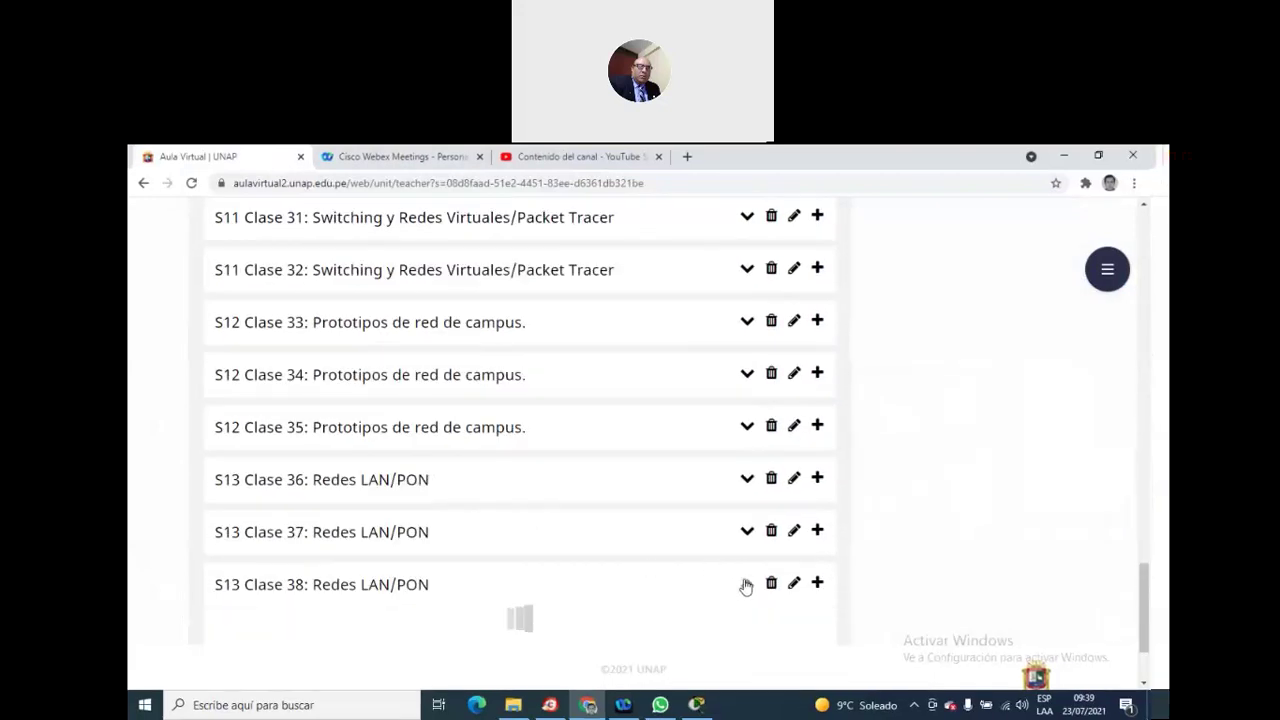
# Step: Look over Clase 38's Switching and Lab2 materials, then minimize both Chrome windows
pyautogui.scroll(-1, 590, 528)
pyautogui.scroll(-1, 590, 528)
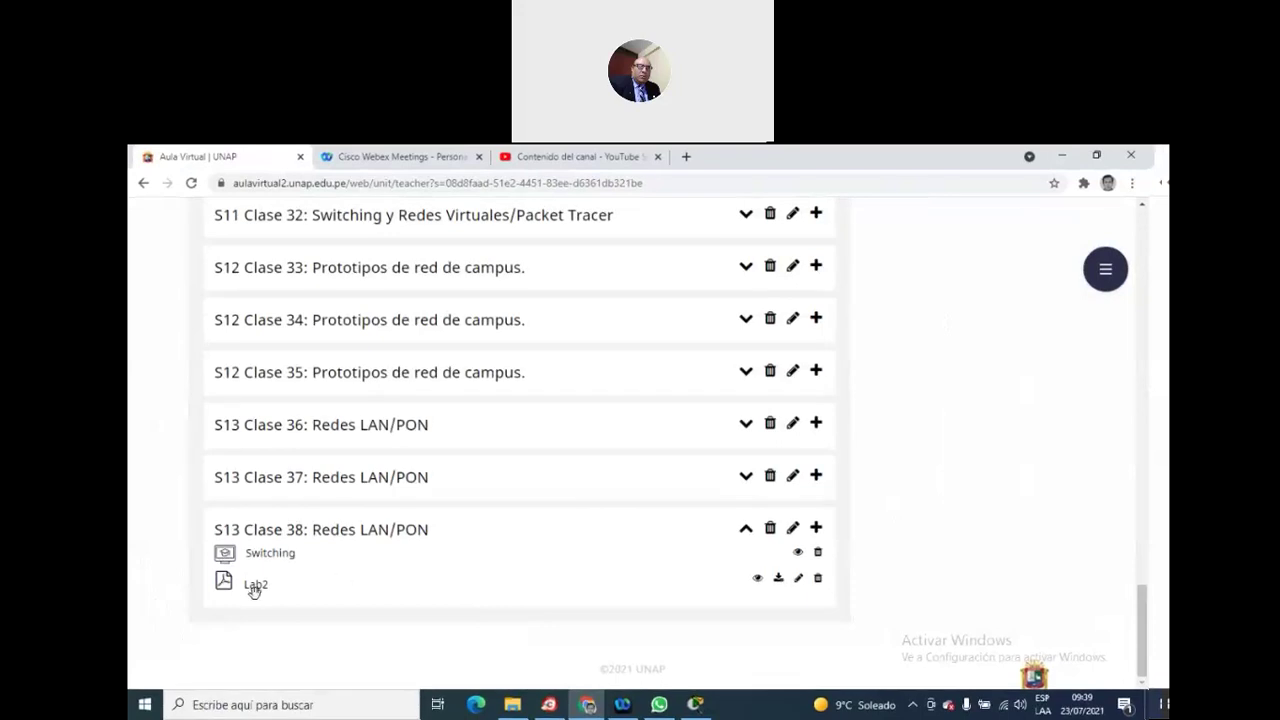
pyautogui.click(1066, 151)
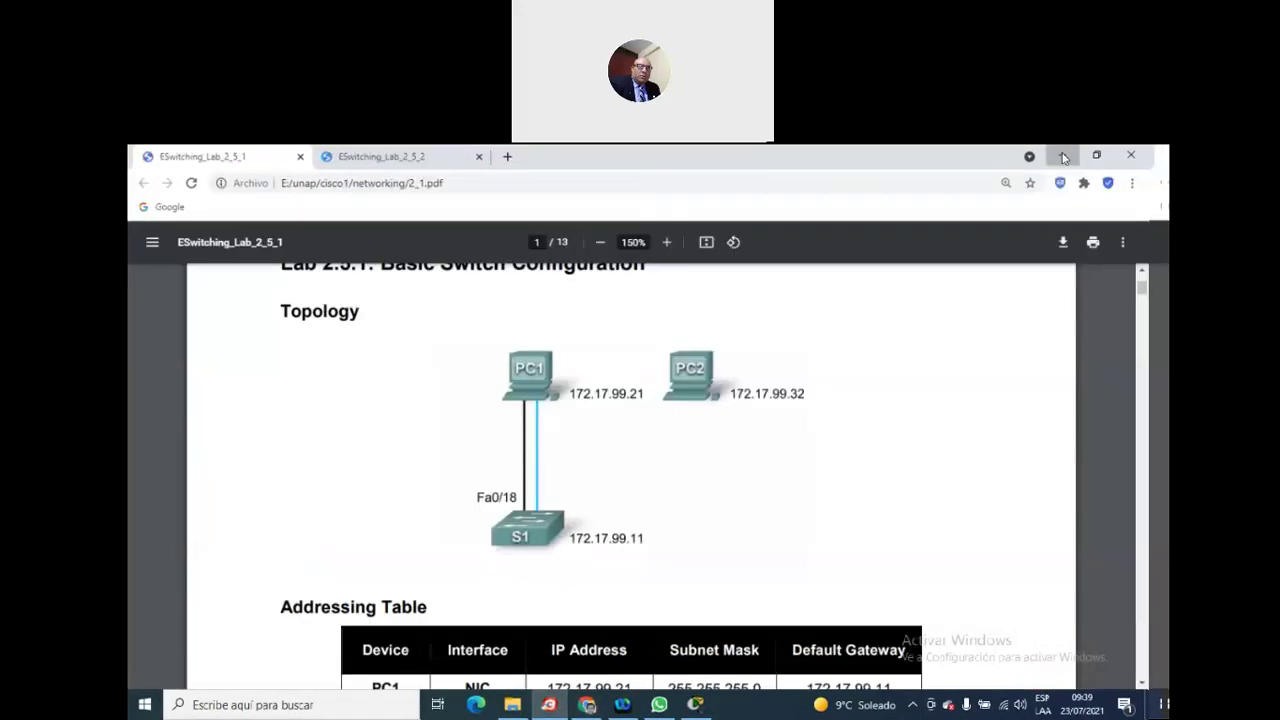
pyautogui.click(1064, 157)
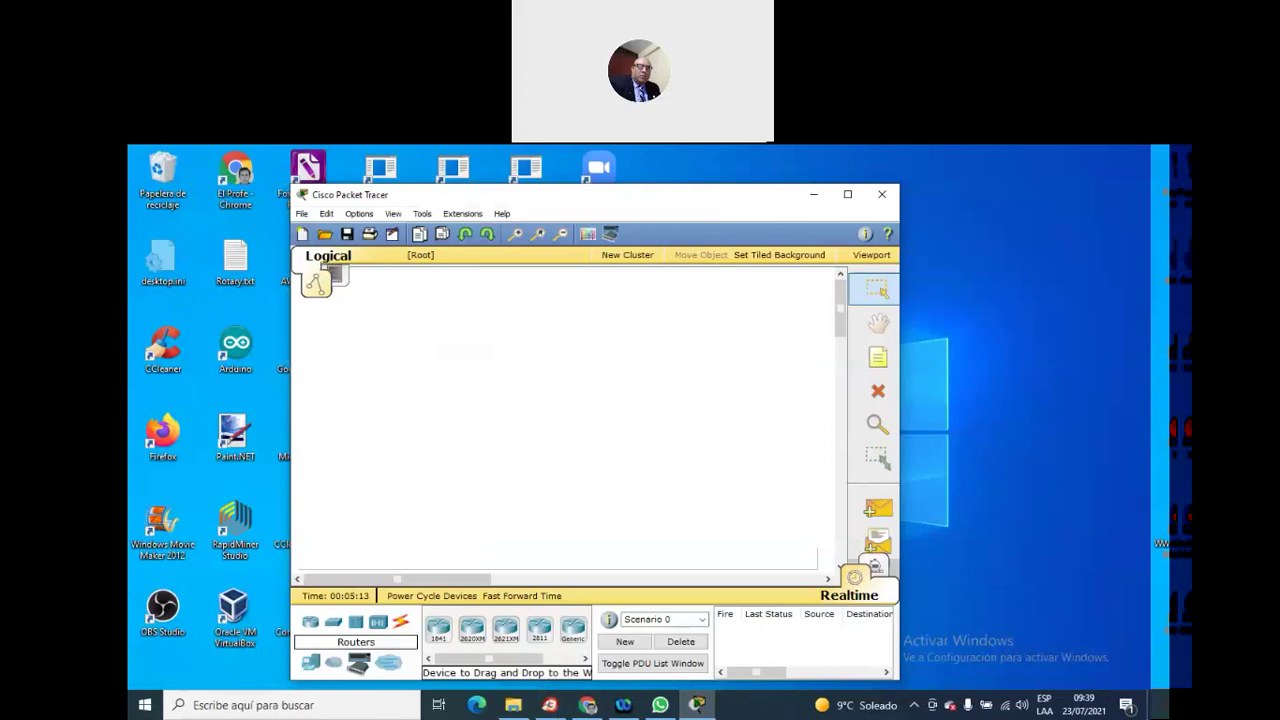
# Step: Place two PC-PT hosts, PC0 and PC1, side by side on the Logical workspace
pyautogui.click(676, 172)
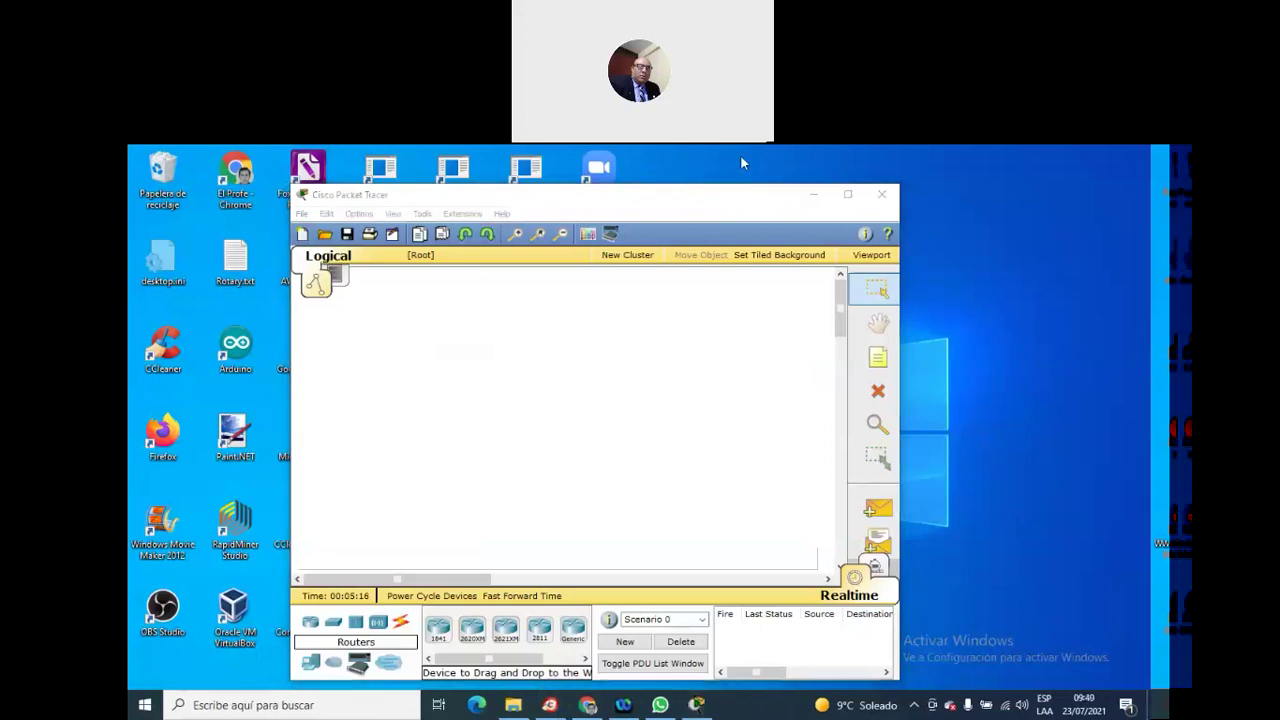
pyautogui.click(446, 385)
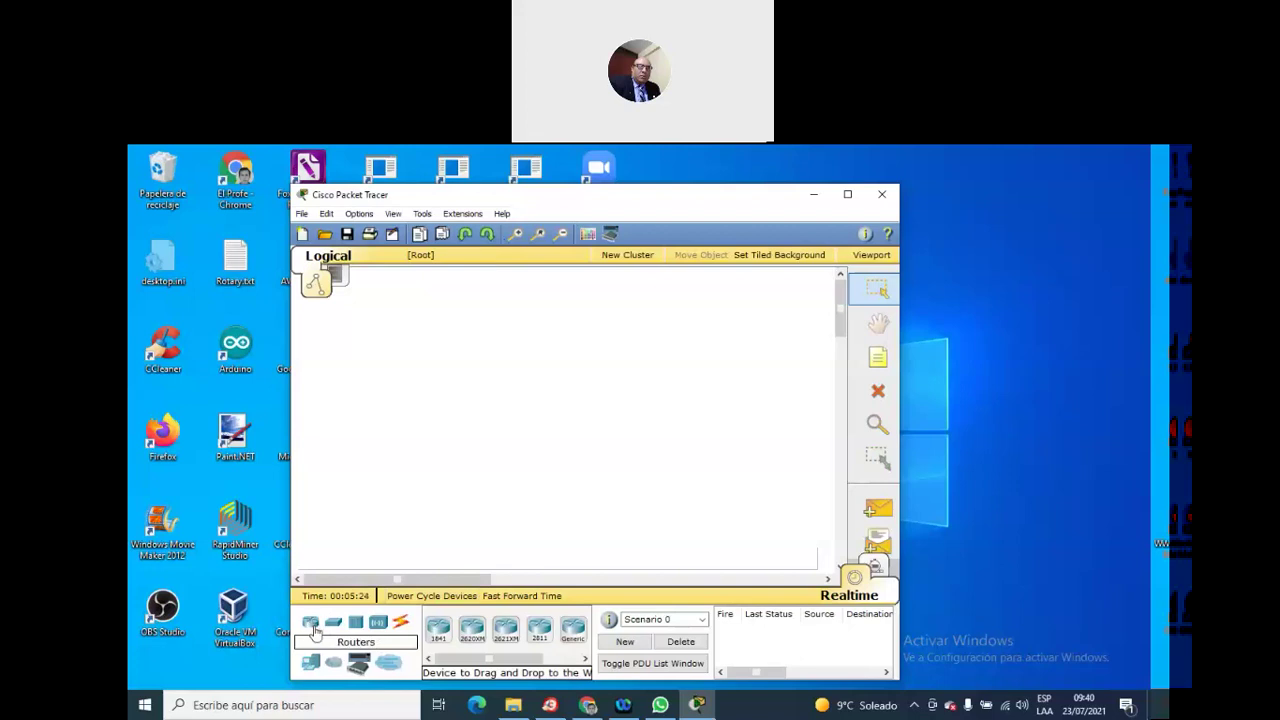
pyautogui.click(312, 666)
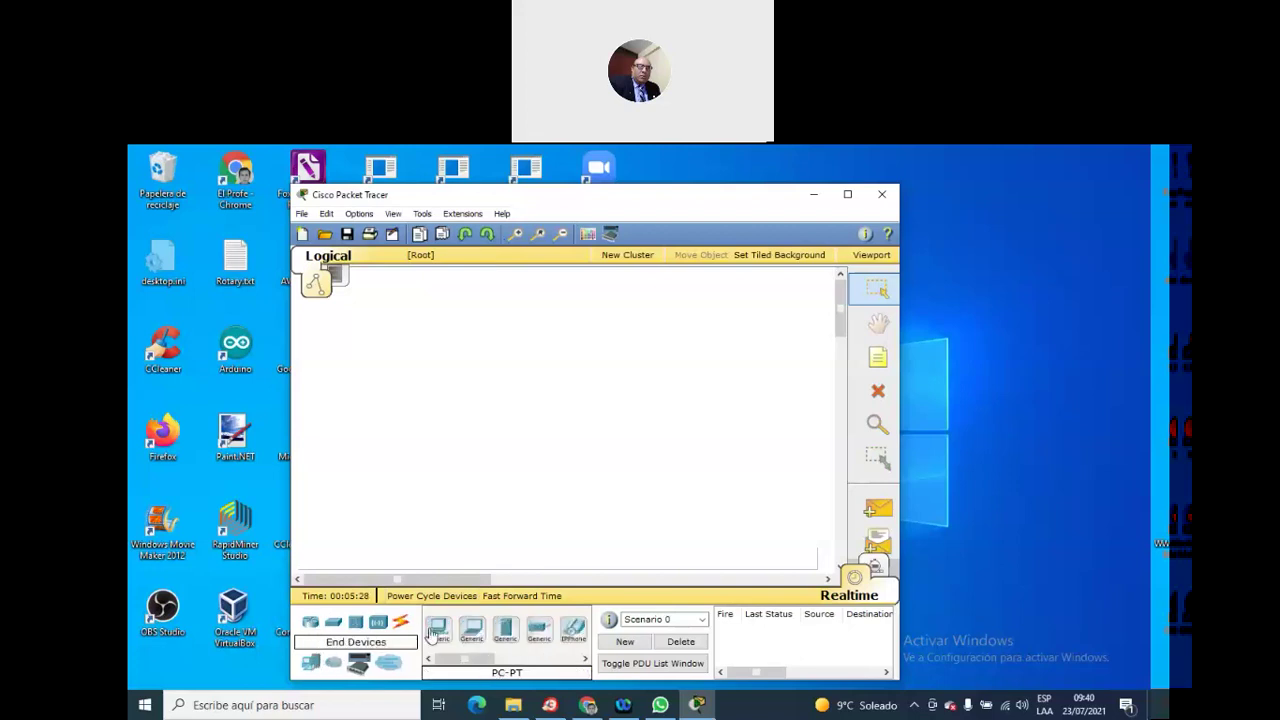
pyautogui.moveTo(478, 660); pyautogui.dragTo(482, 341)
pyautogui.click(482, 341)
pyautogui.moveTo(438, 628); pyautogui.dragTo(620, 343)
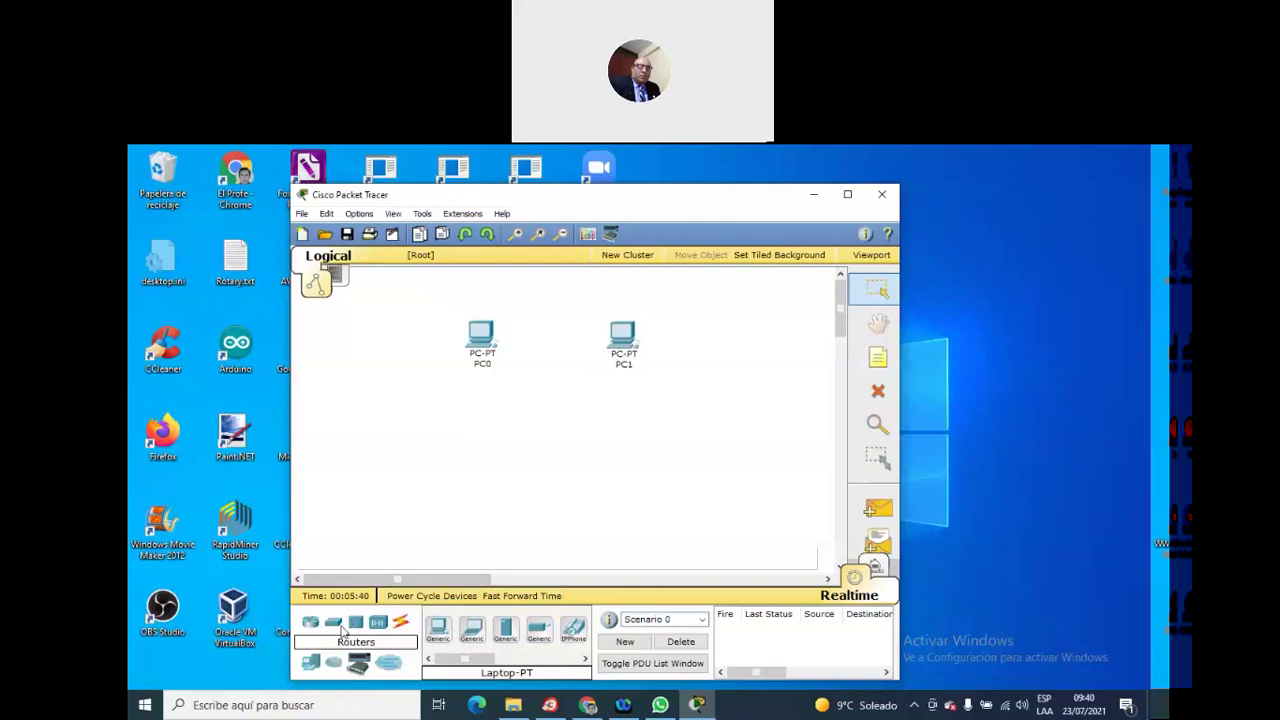
# Step: Add a Switch-PT, Switch0, below PC0
pyautogui.click(333, 622)
pyautogui.click(584, 660)
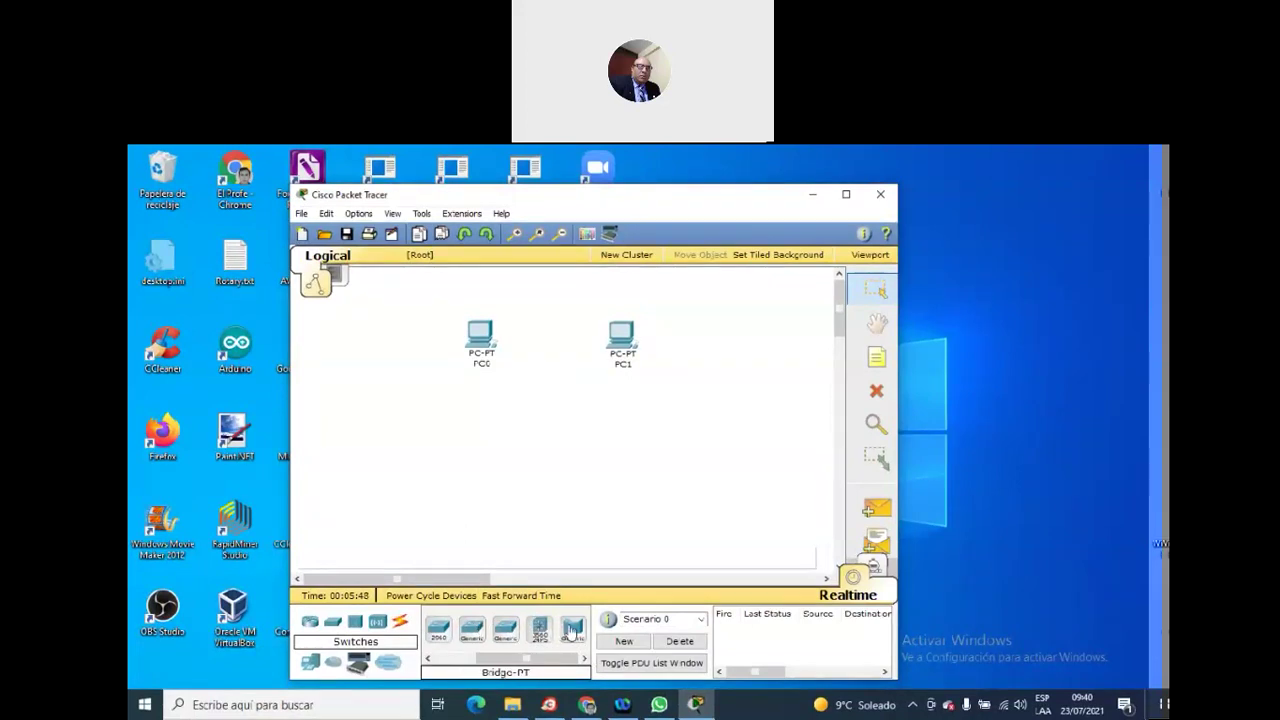
pyautogui.moveTo(472, 632); pyautogui.dragTo(480, 449)
# Step: Zoom in on PC0, PC1 and Switch0 and widen the Packet Tracer window
pyautogui.click(514, 236)
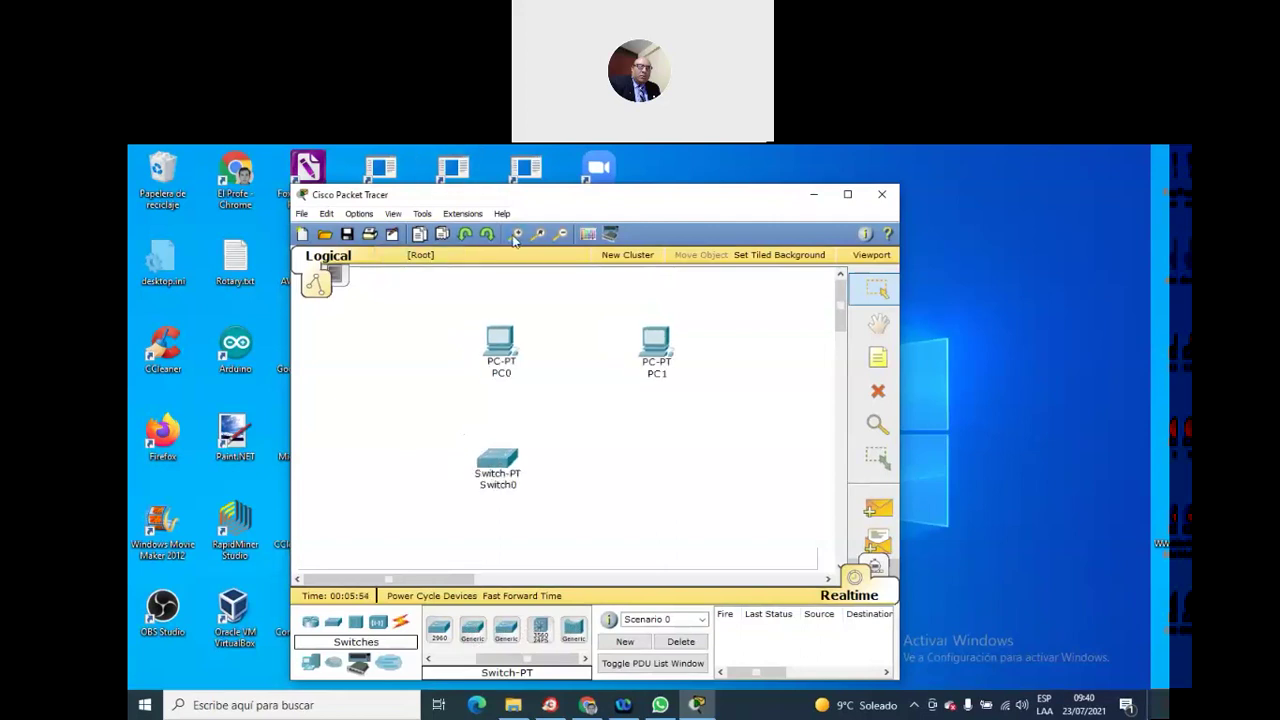
pyautogui.click(514, 236)
pyautogui.moveTo(677, 202); pyautogui.dragTo(590, 204)
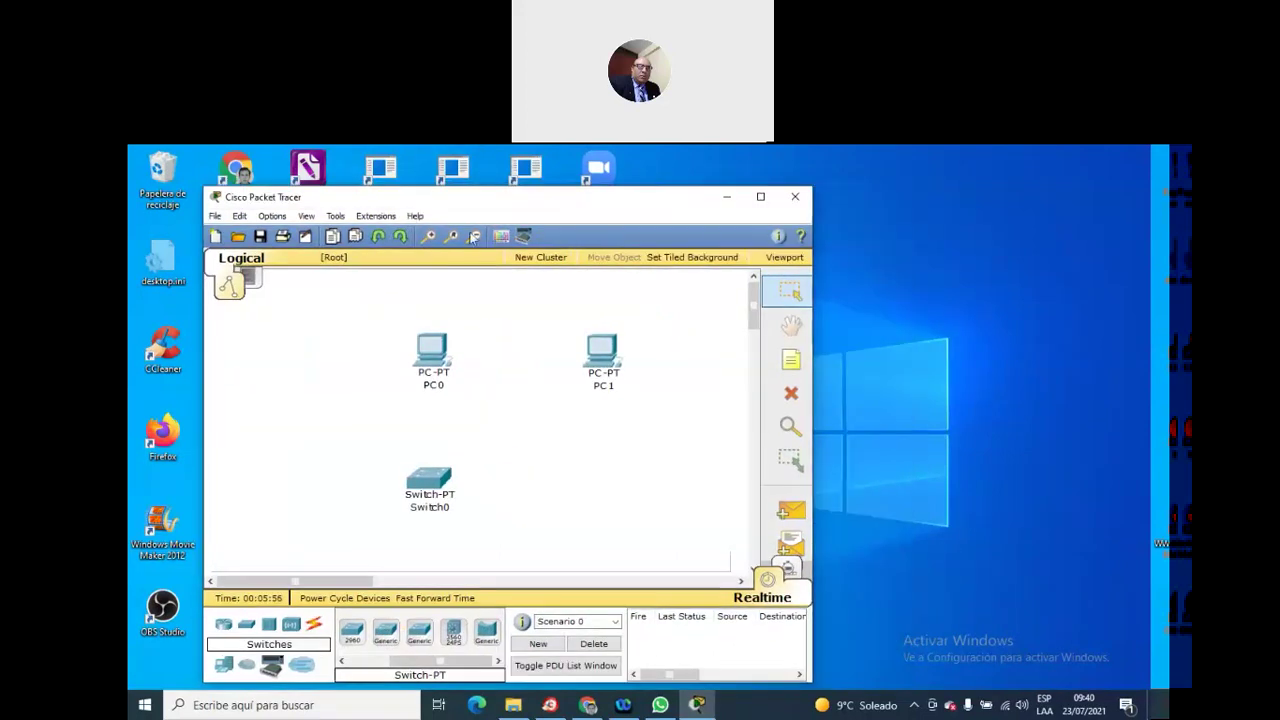
pyautogui.click(427, 246)
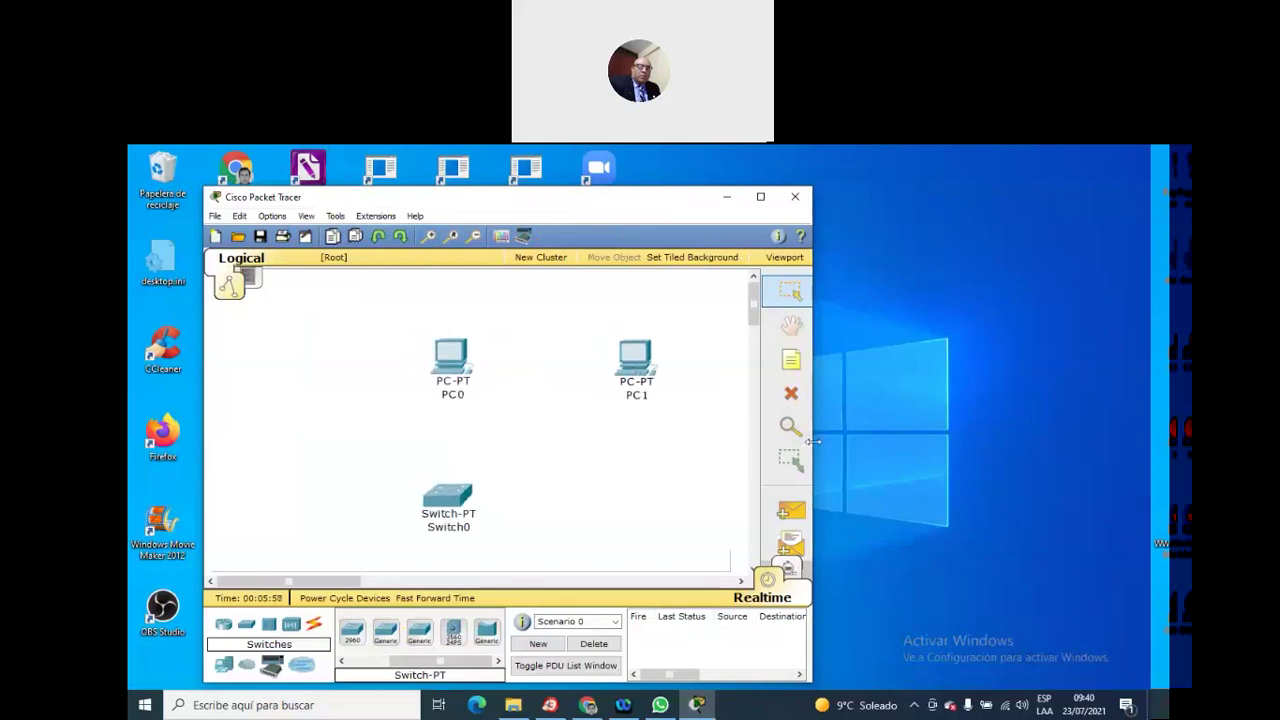
pyautogui.moveTo(815, 441); pyautogui.dragTo(1046, 444)
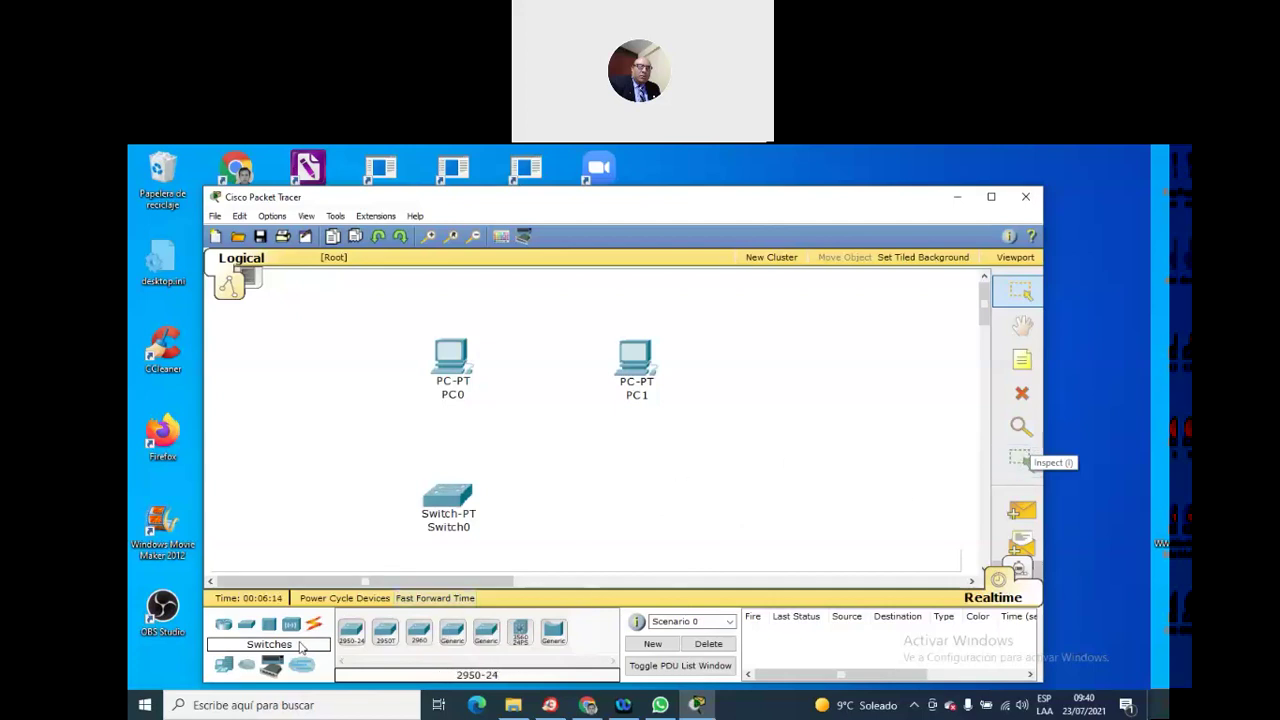
pyautogui.click(314, 624)
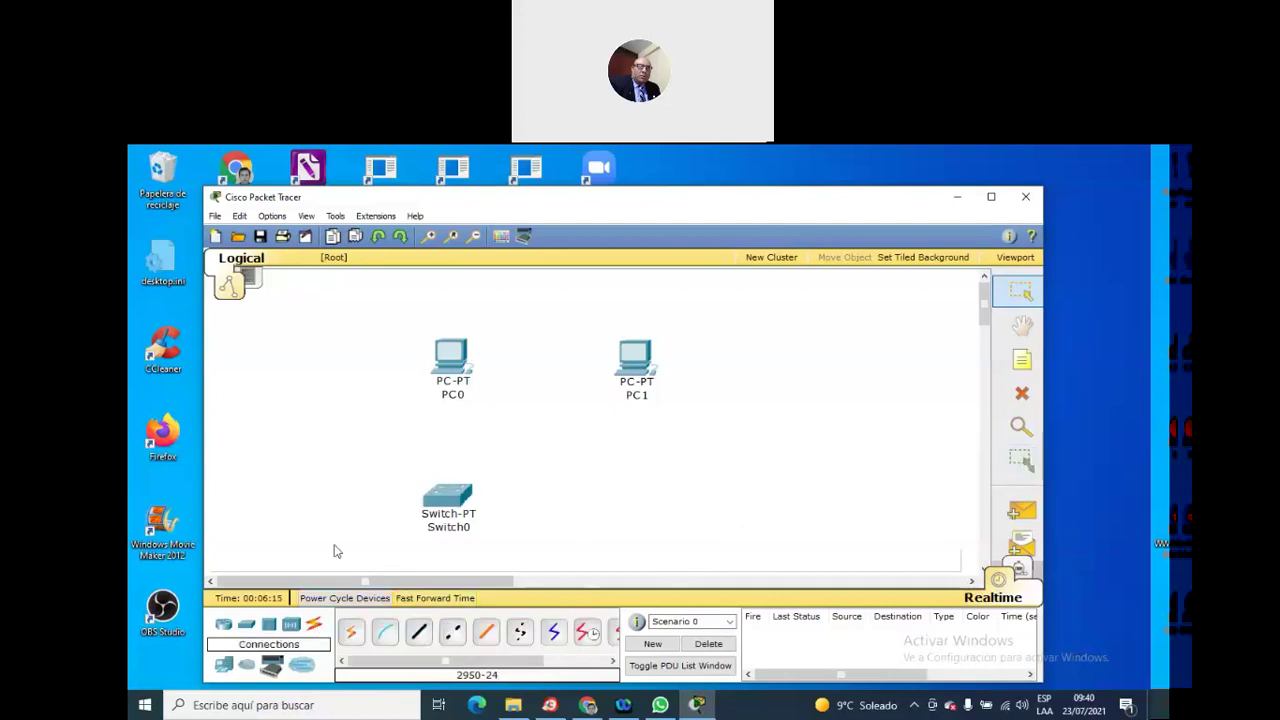
# Step: Connect PC0's RS 232 port to Switch0's Console port with a console cable
pyautogui.click(385, 636)
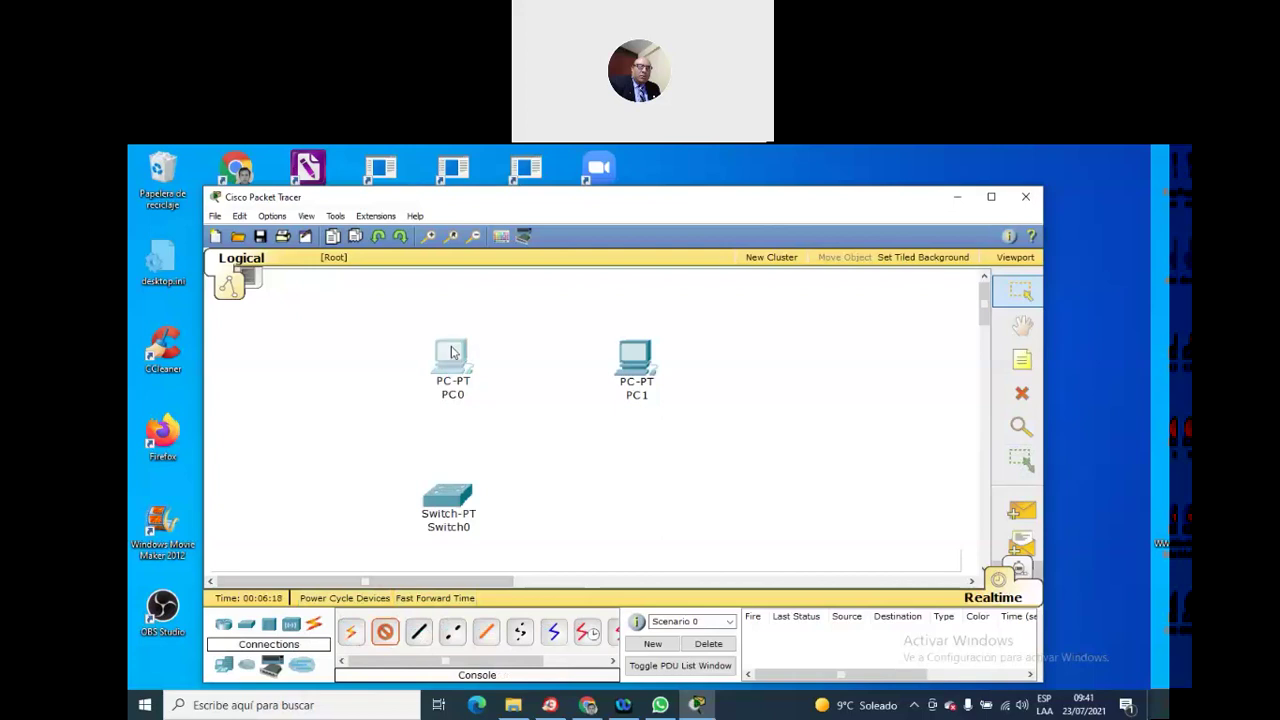
pyautogui.click(455, 355)
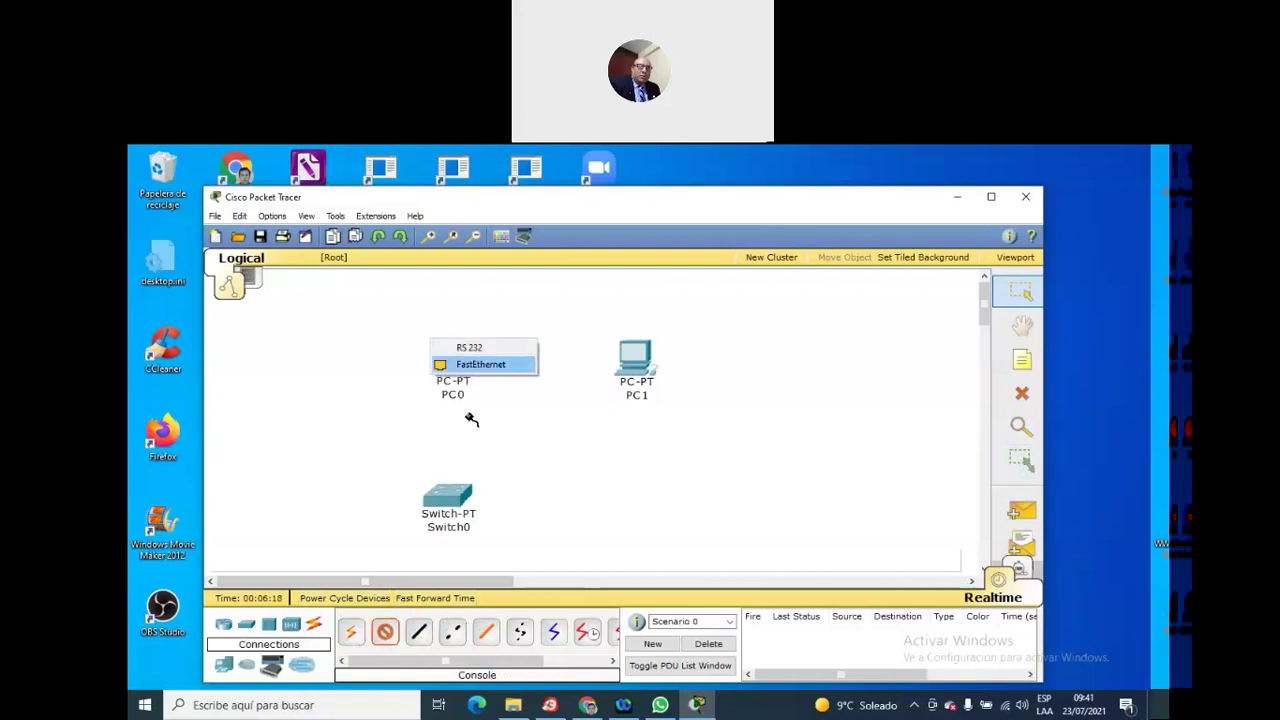
pyautogui.click(469, 348)
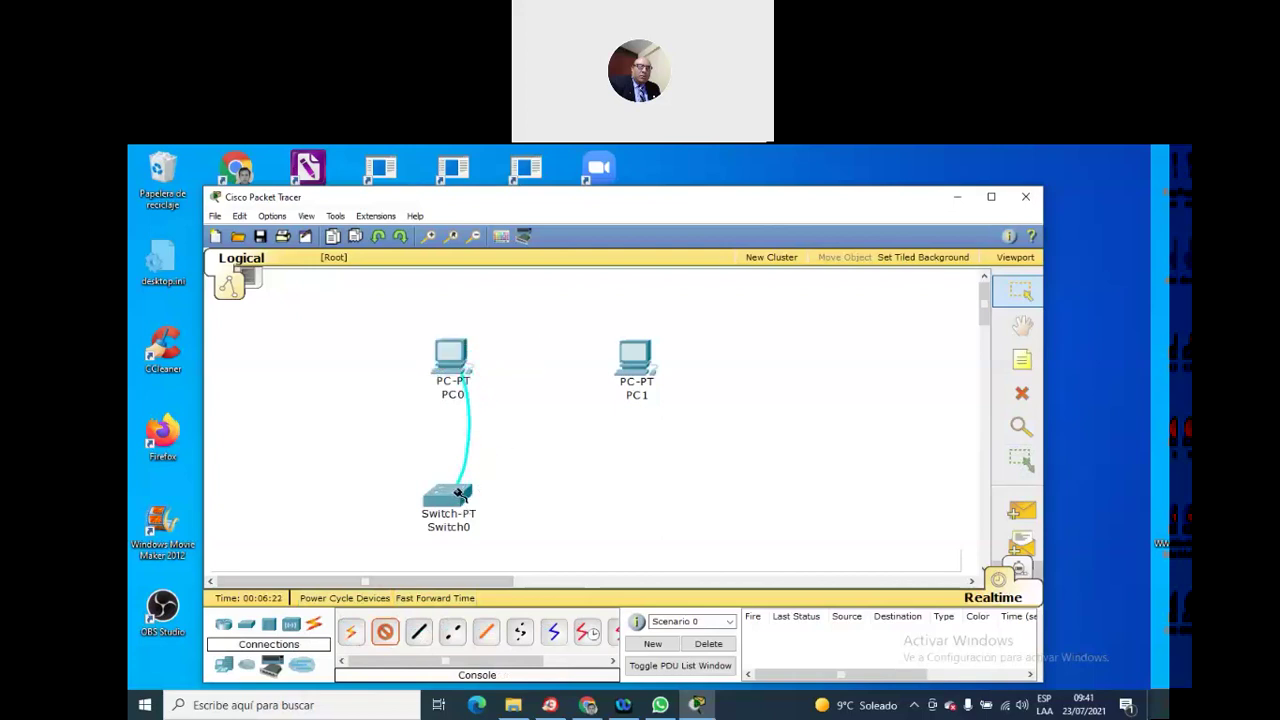
pyautogui.click(458, 490)
pyautogui.click(476, 494)
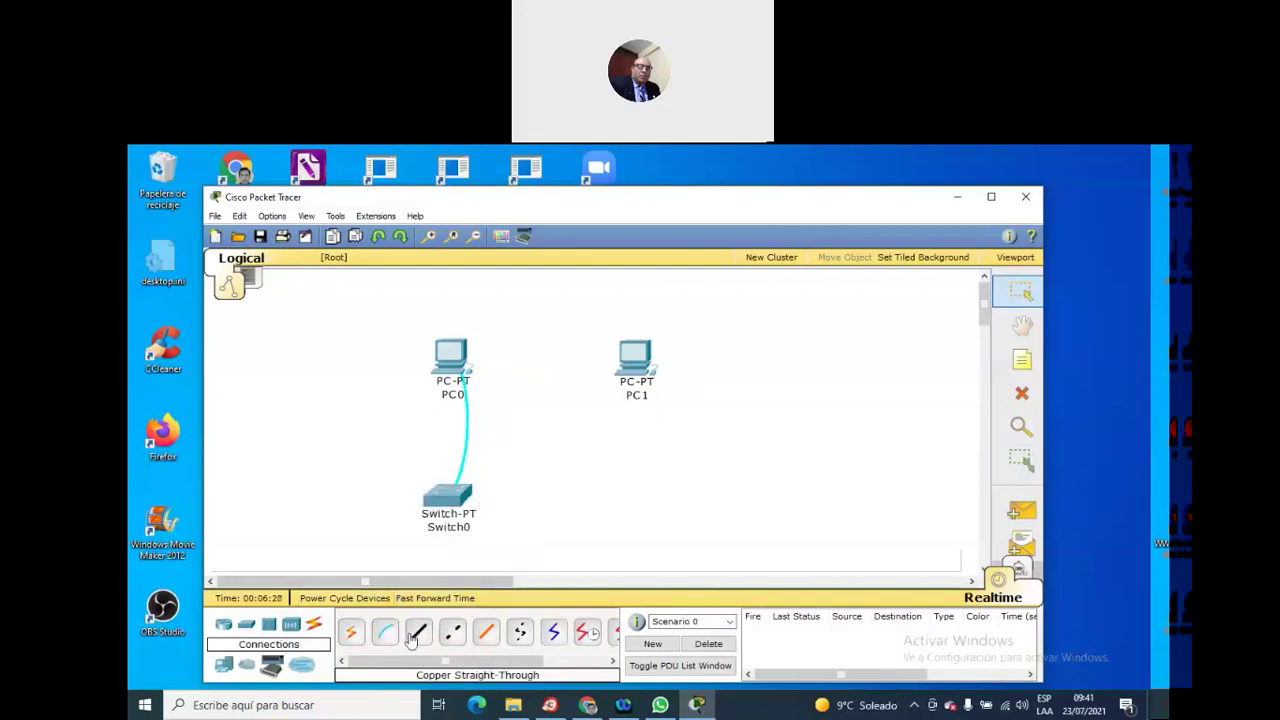
# Step: Link PC0's FastEthernet to Switch0 FastEthernet0/1 with straight-through copper, then delete Switch0
pyautogui.click(417, 632)
pyautogui.click(450, 356)
pyautogui.click(470, 347)
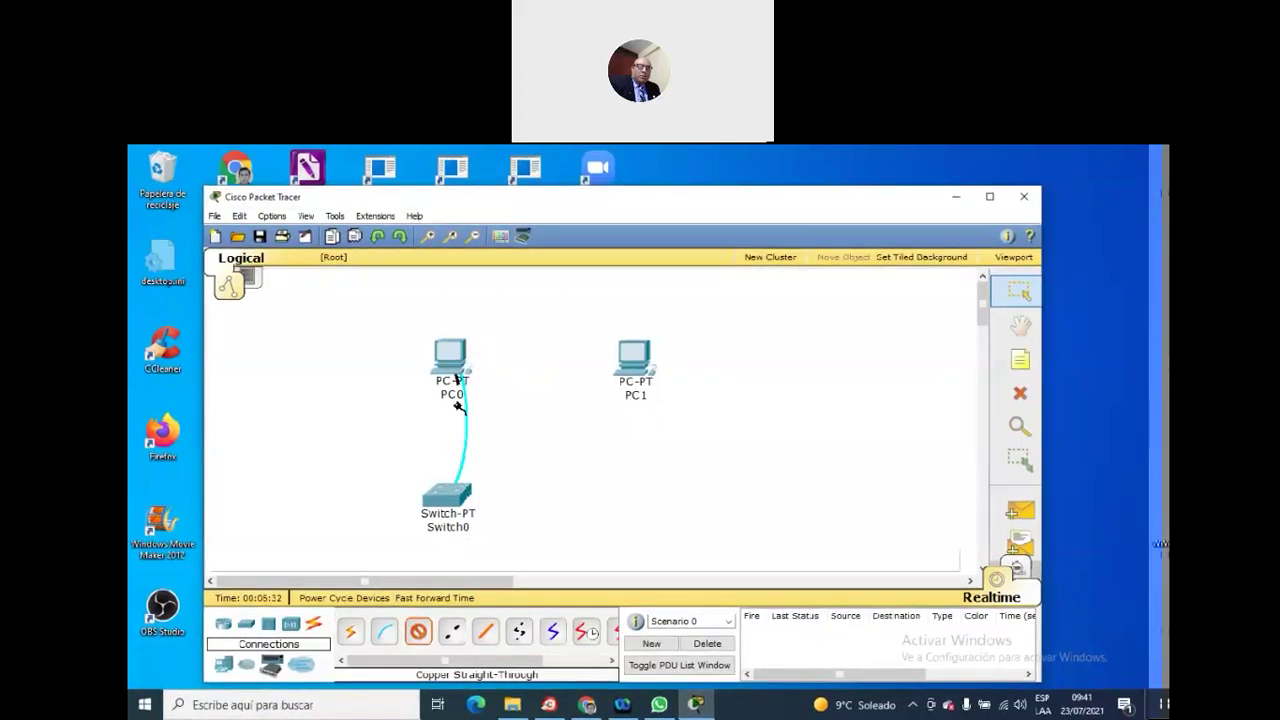
pyautogui.click(445, 501)
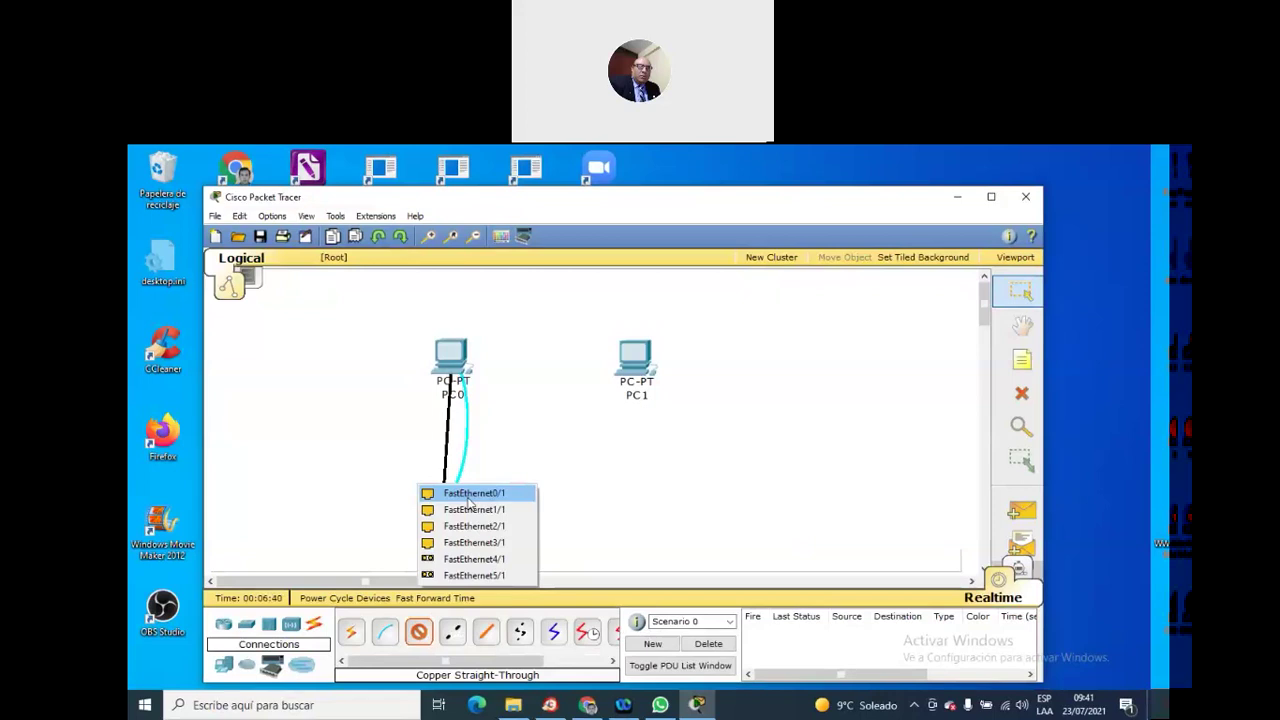
pyautogui.click(468, 496)
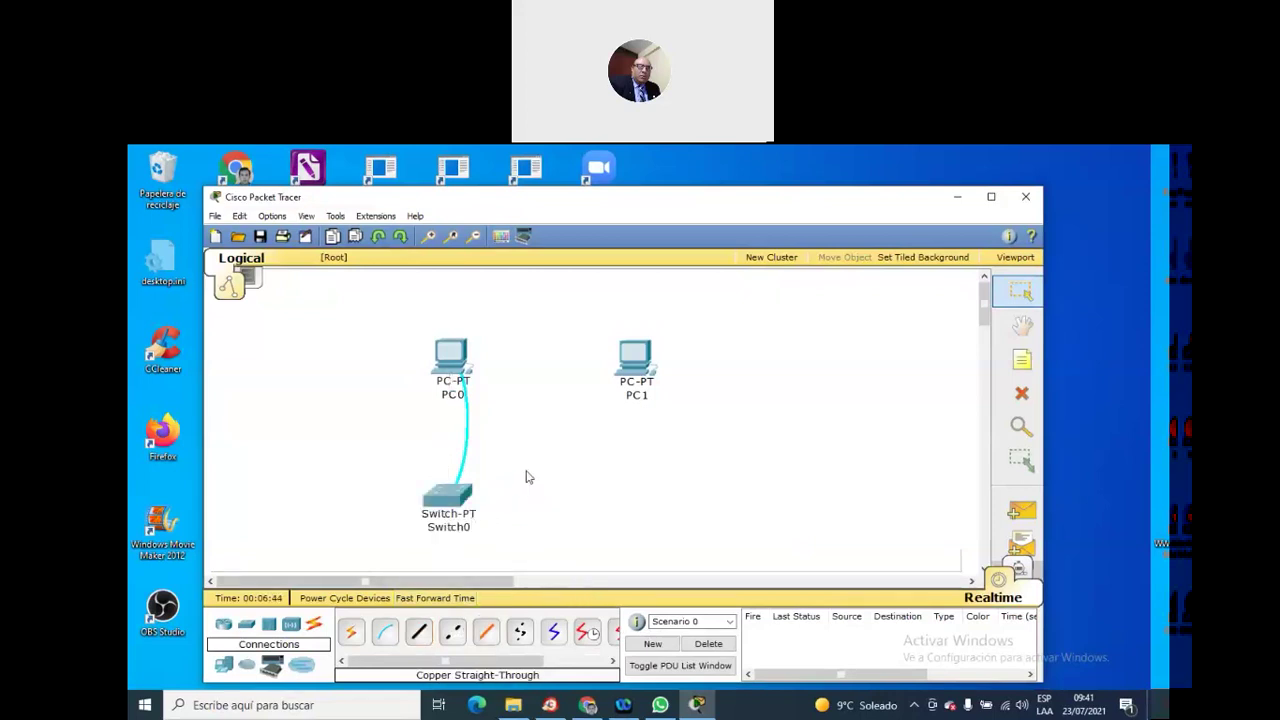
pyautogui.press('Delete')
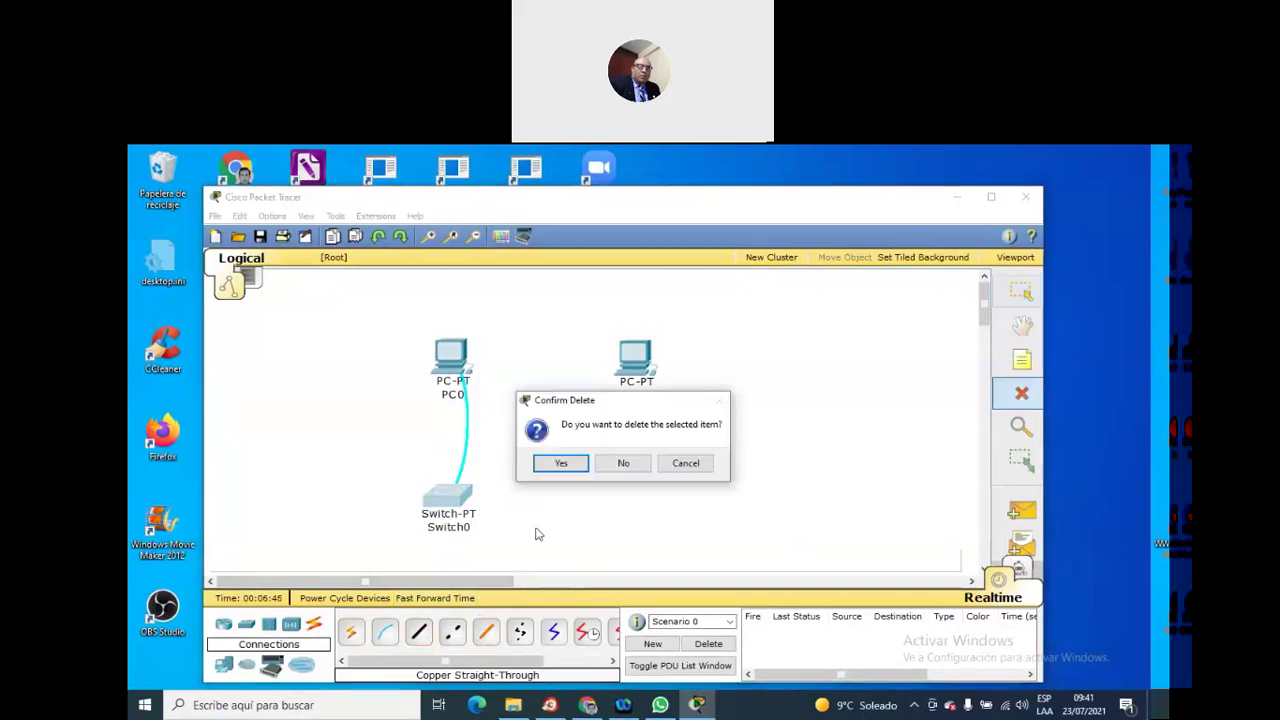
# Step: Confirm removing Switch0 and place a 2960-24TT switch, Switch1, below the PCs
pyautogui.click(566, 464)
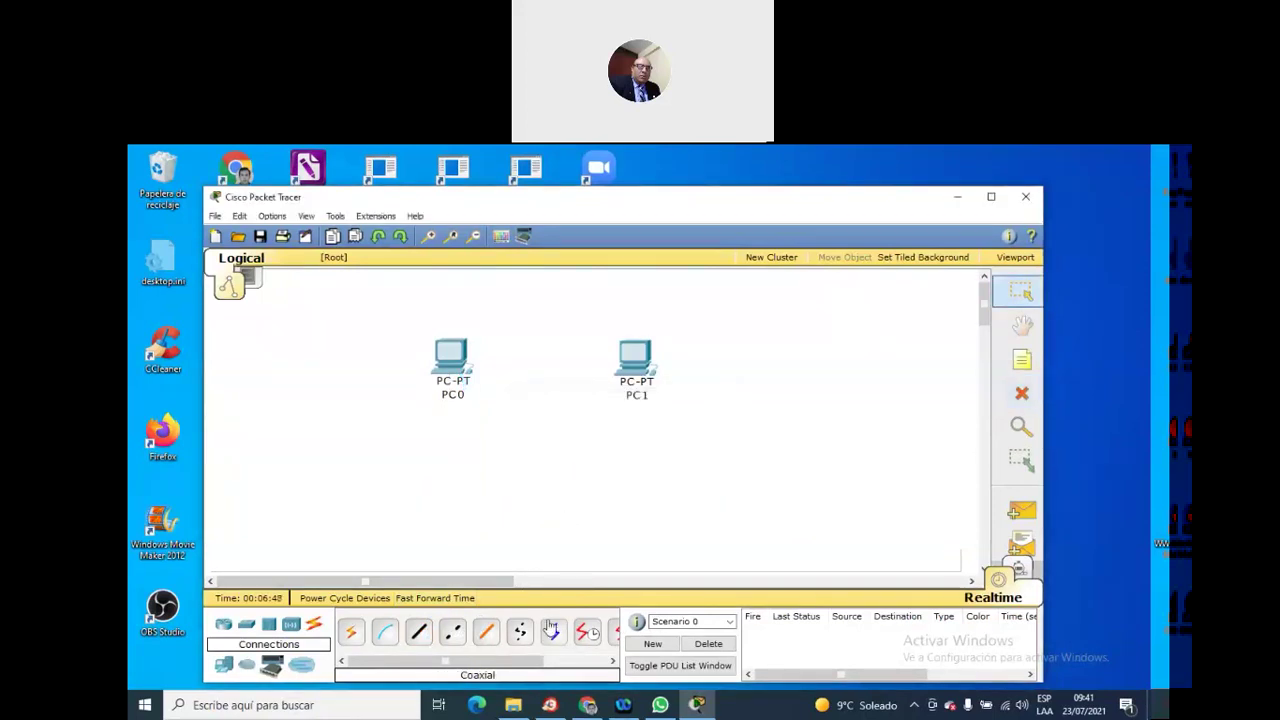
pyautogui.click(246, 625)
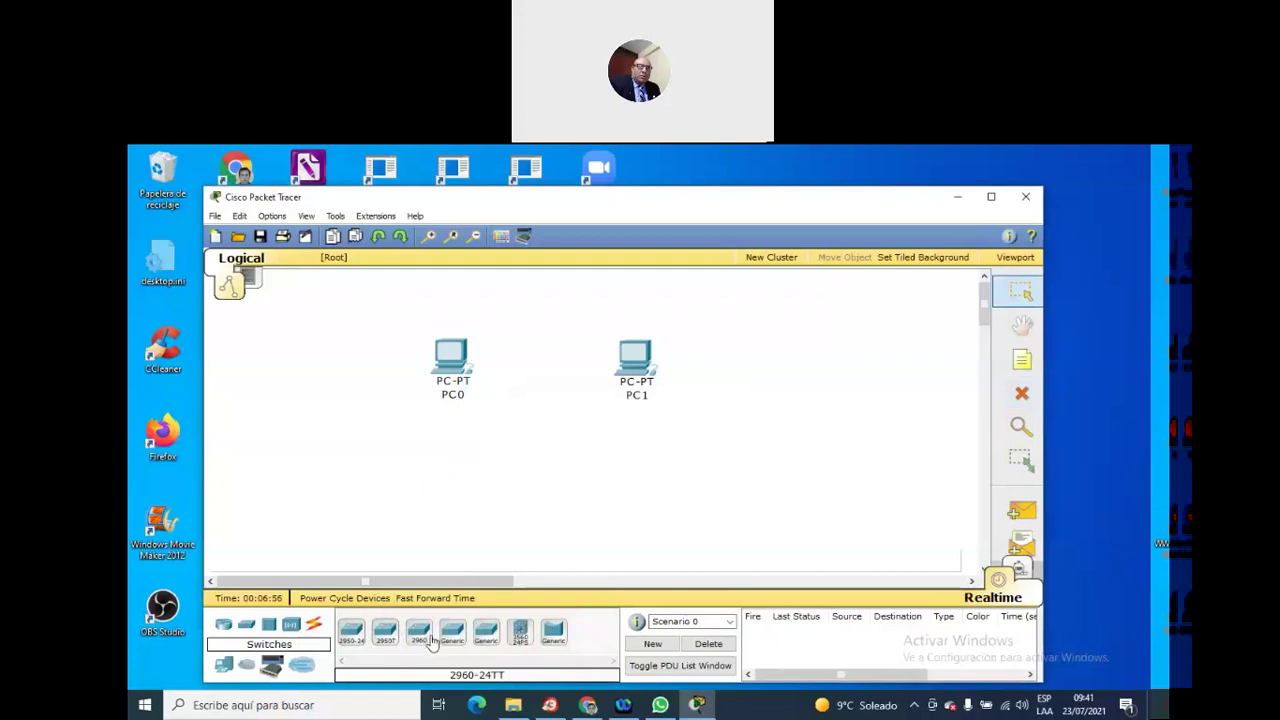
pyautogui.click(418, 631)
pyautogui.click(440, 481)
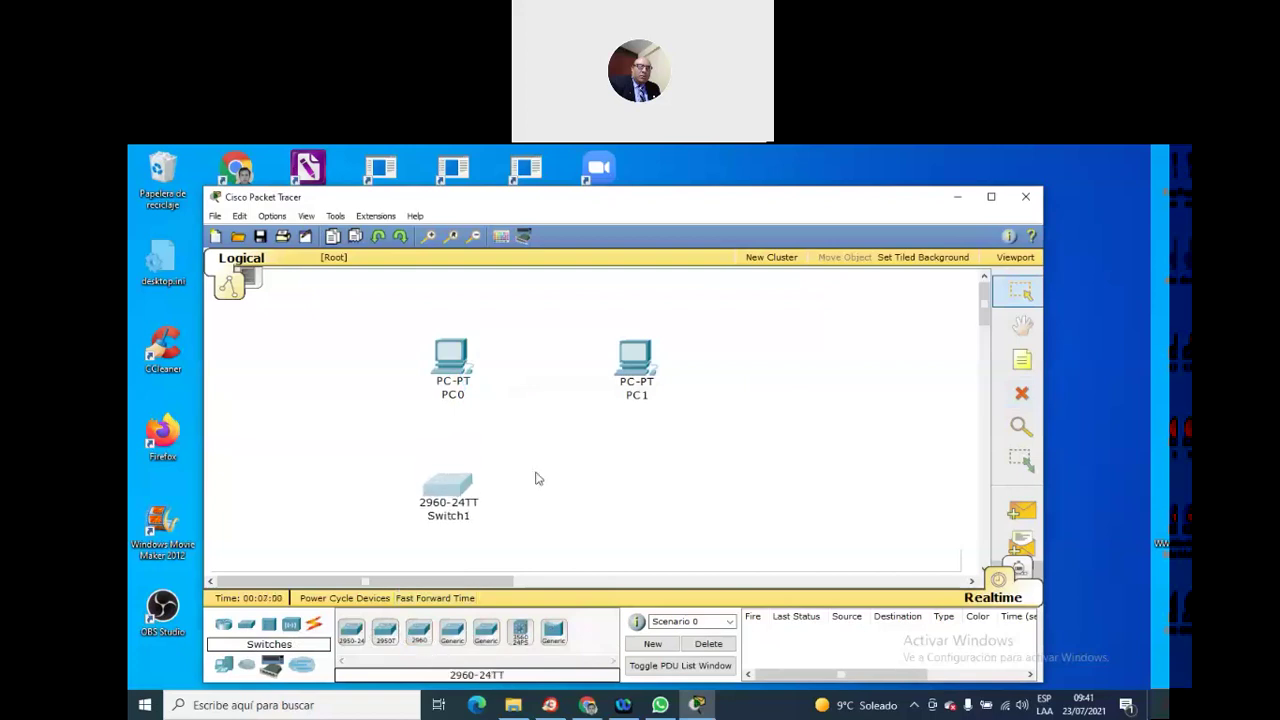
# Step: Check Switch1's Config tab Global Settings, dismiss the booting notice, and close its window
pyautogui.click(449, 490)
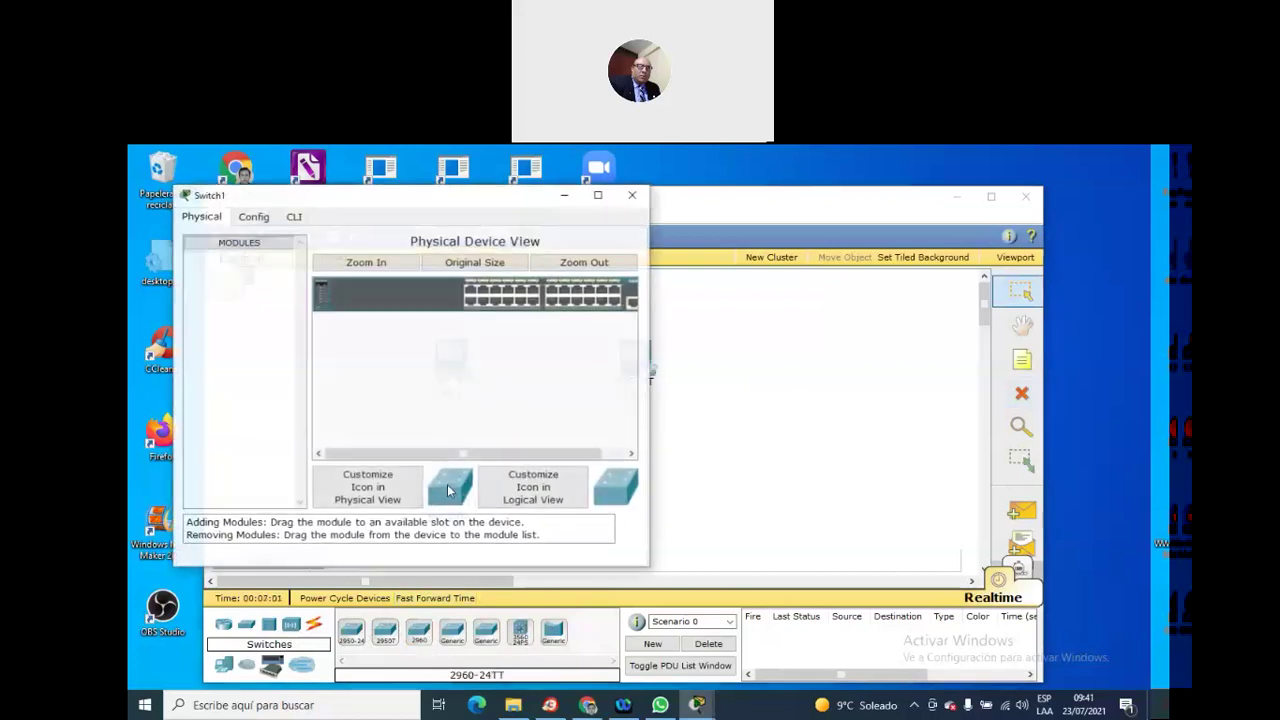
pyautogui.click(262, 220)
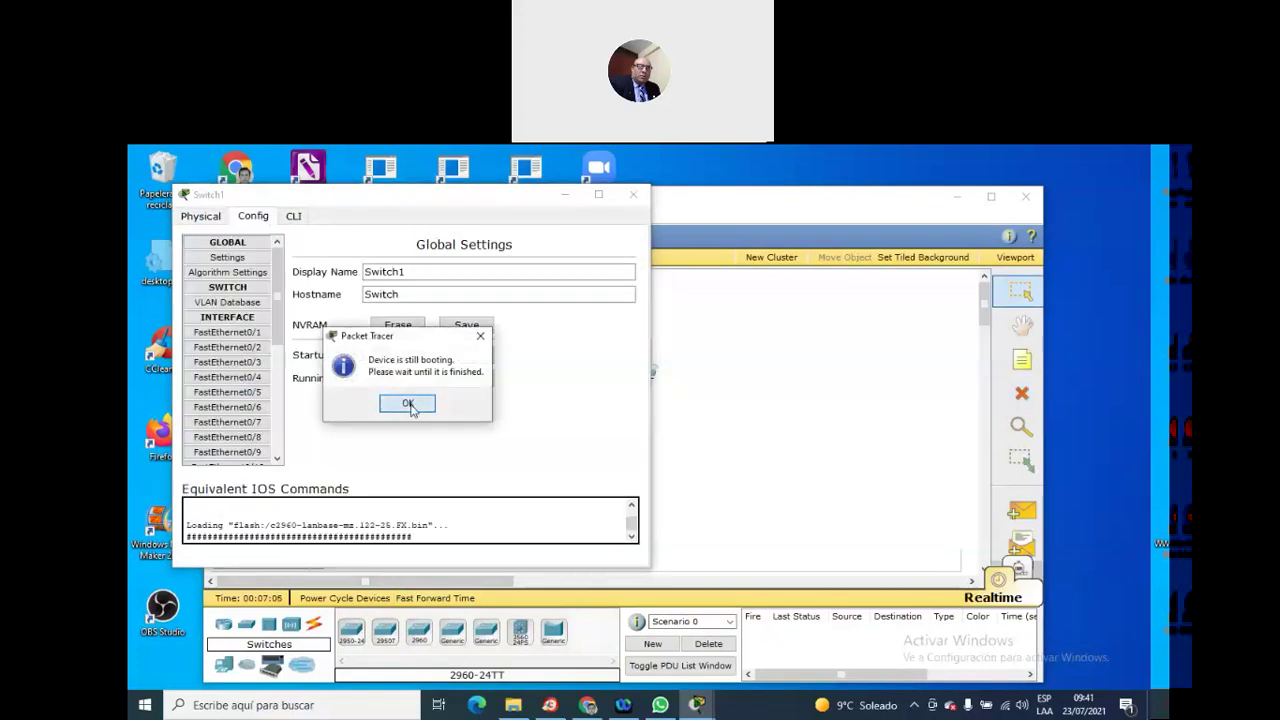
pyautogui.click(408, 404)
pyautogui.moveTo(277, 320); pyautogui.dragTo(277, 245)
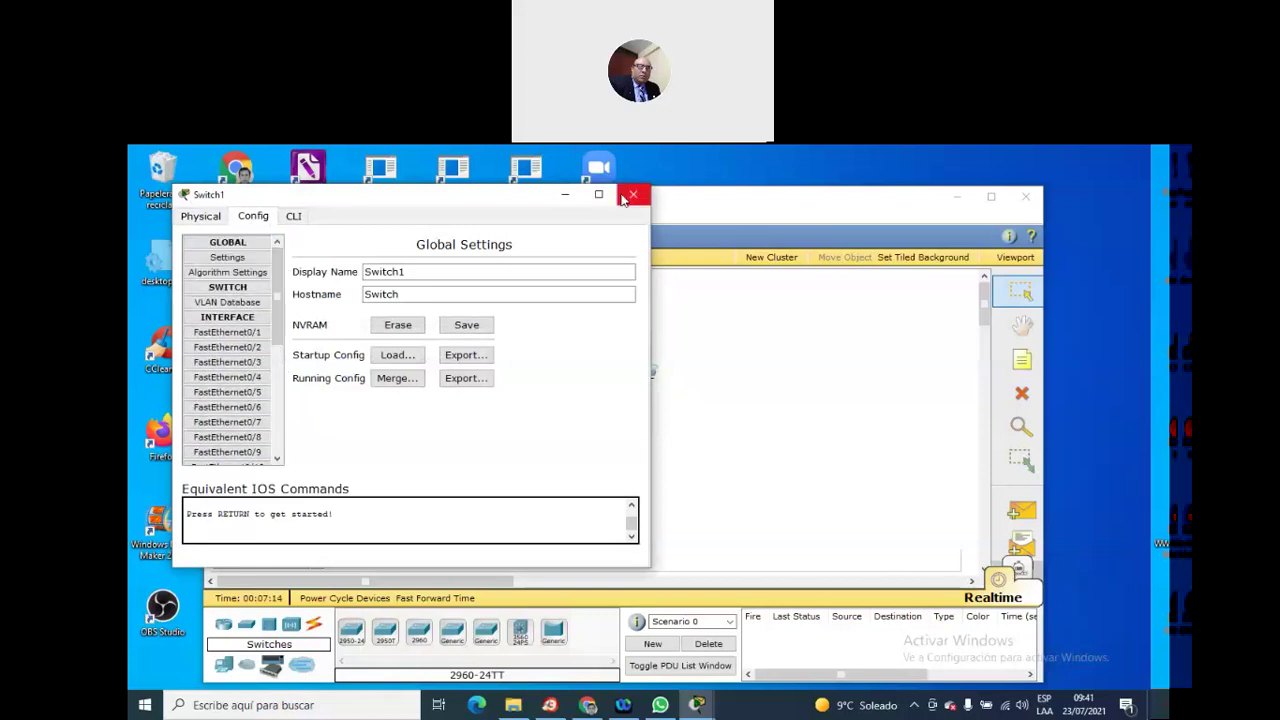
pyautogui.click(633, 194)
# Step: Launch Windows Magnifier by searching 'lupa' and zoom the screen to 200%
pyautogui.click(368, 694)
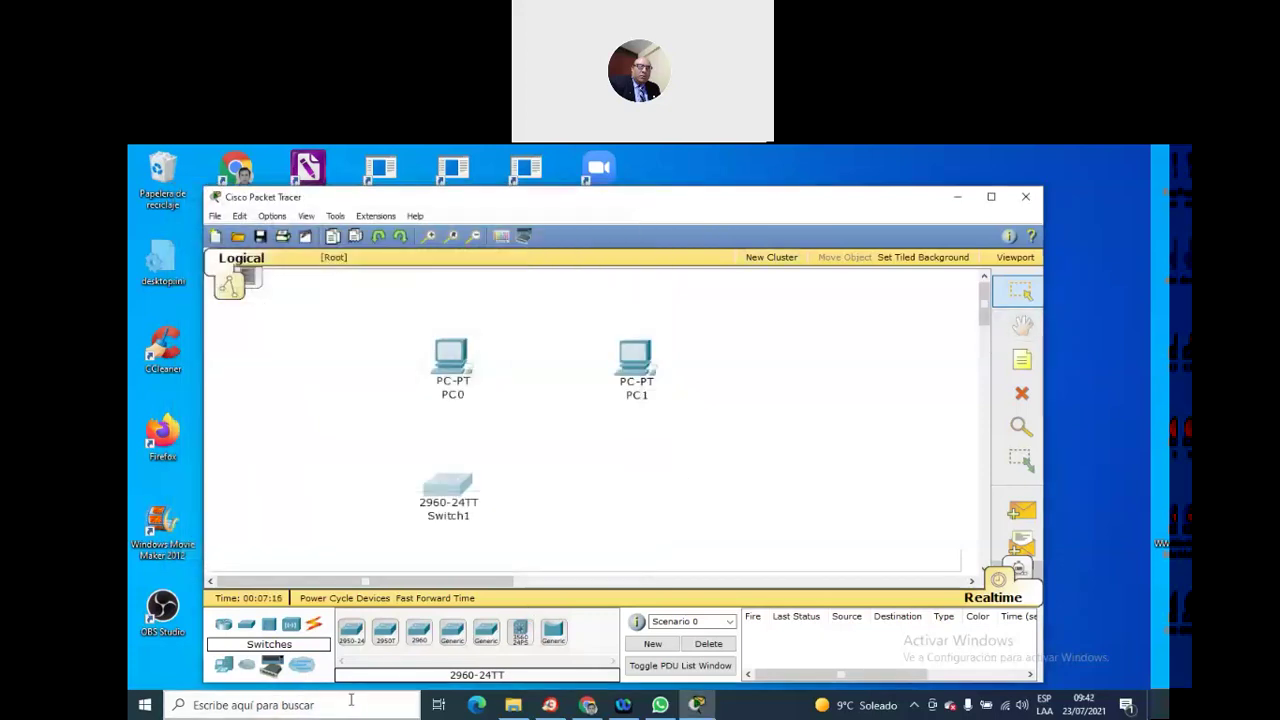
pyautogui.write('lupa')
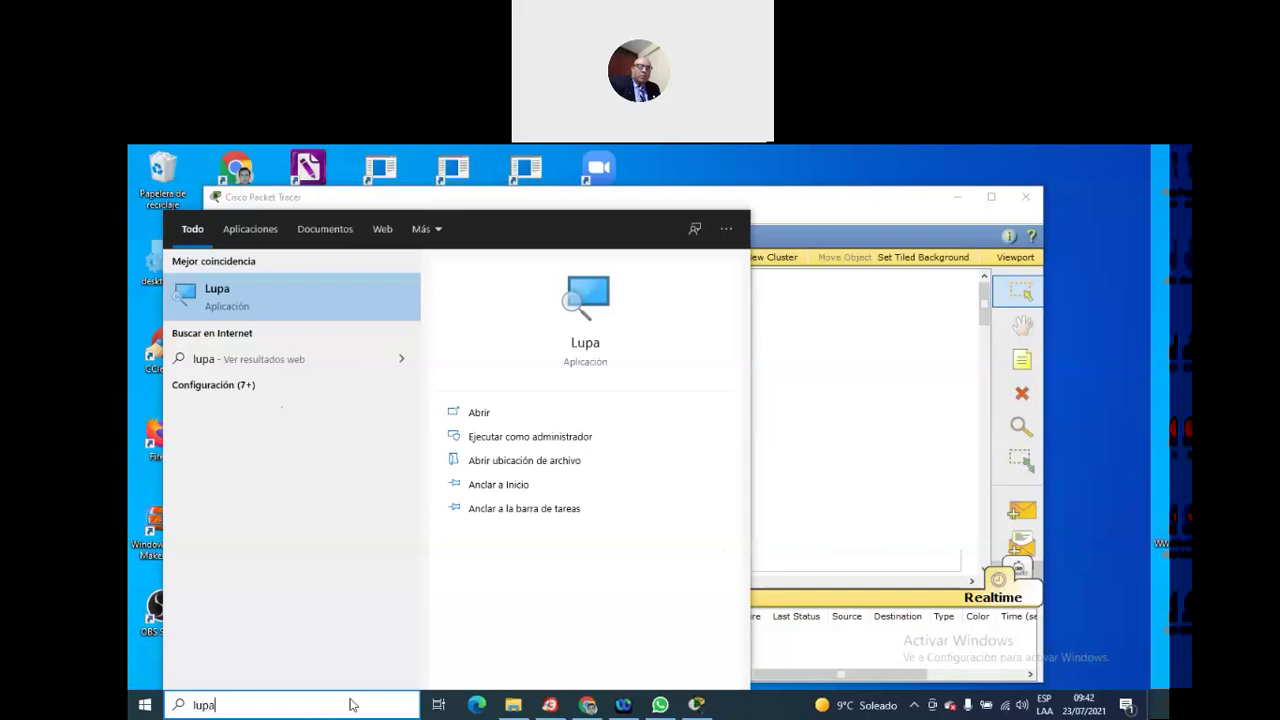
pyautogui.press('Return')
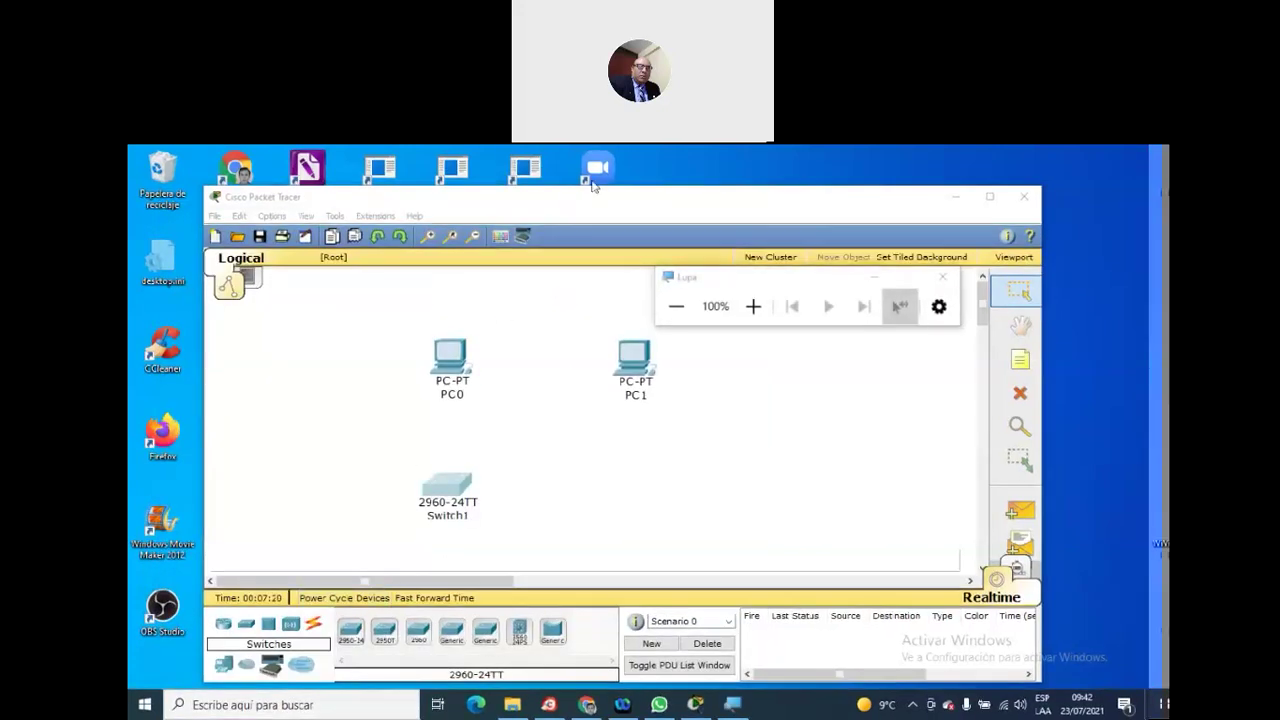
pyautogui.click(753, 306)
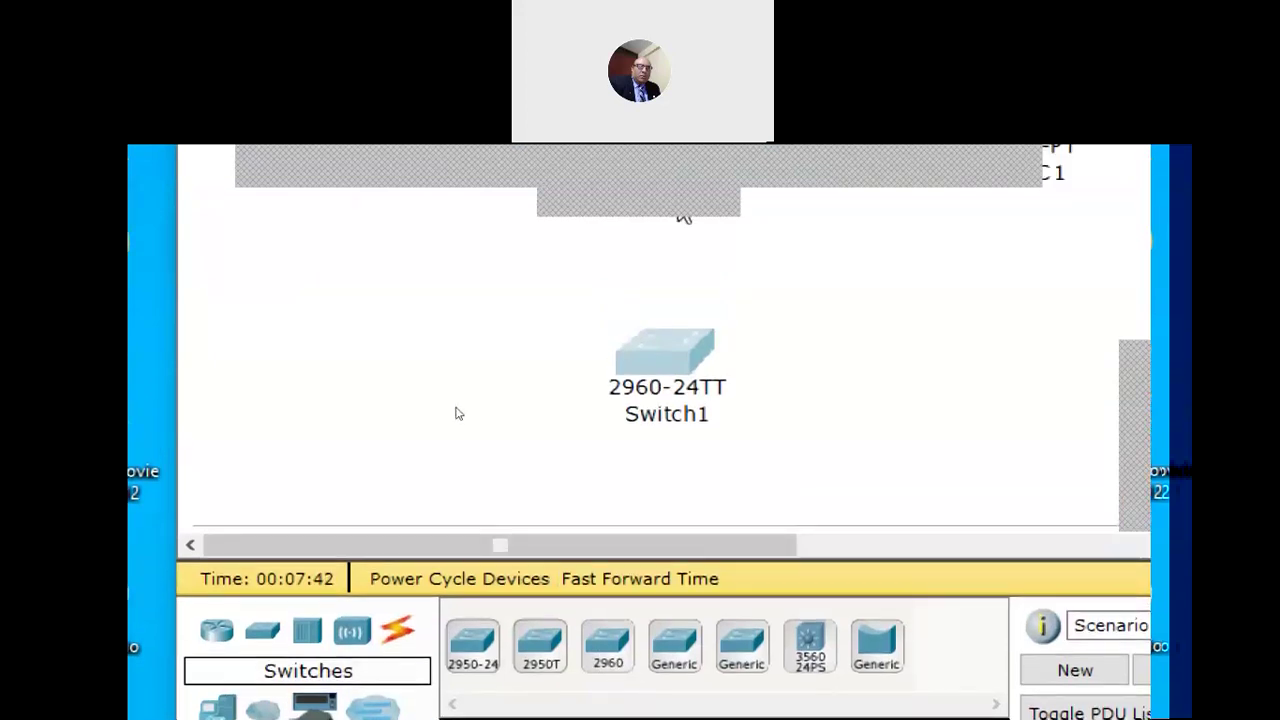
# Step: Run a console cable from PC0 to a Switch1 port
pyautogui.click(396, 607)
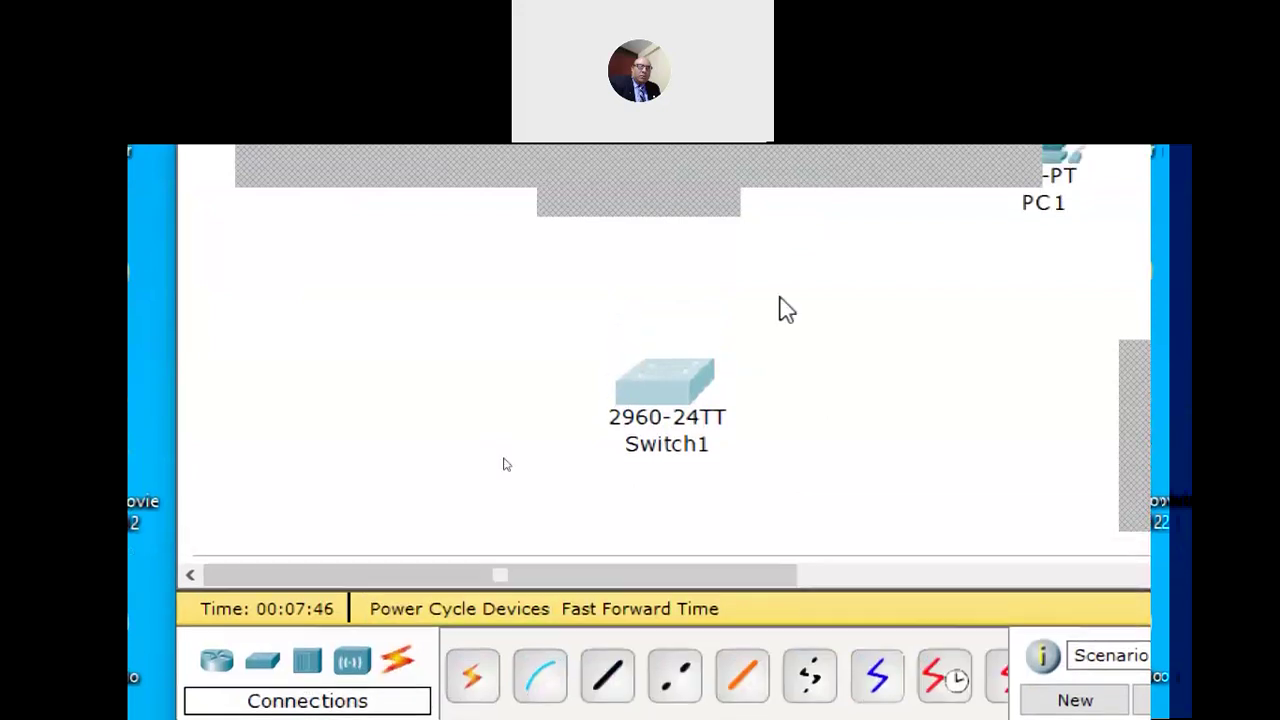
pyautogui.click(540, 655)
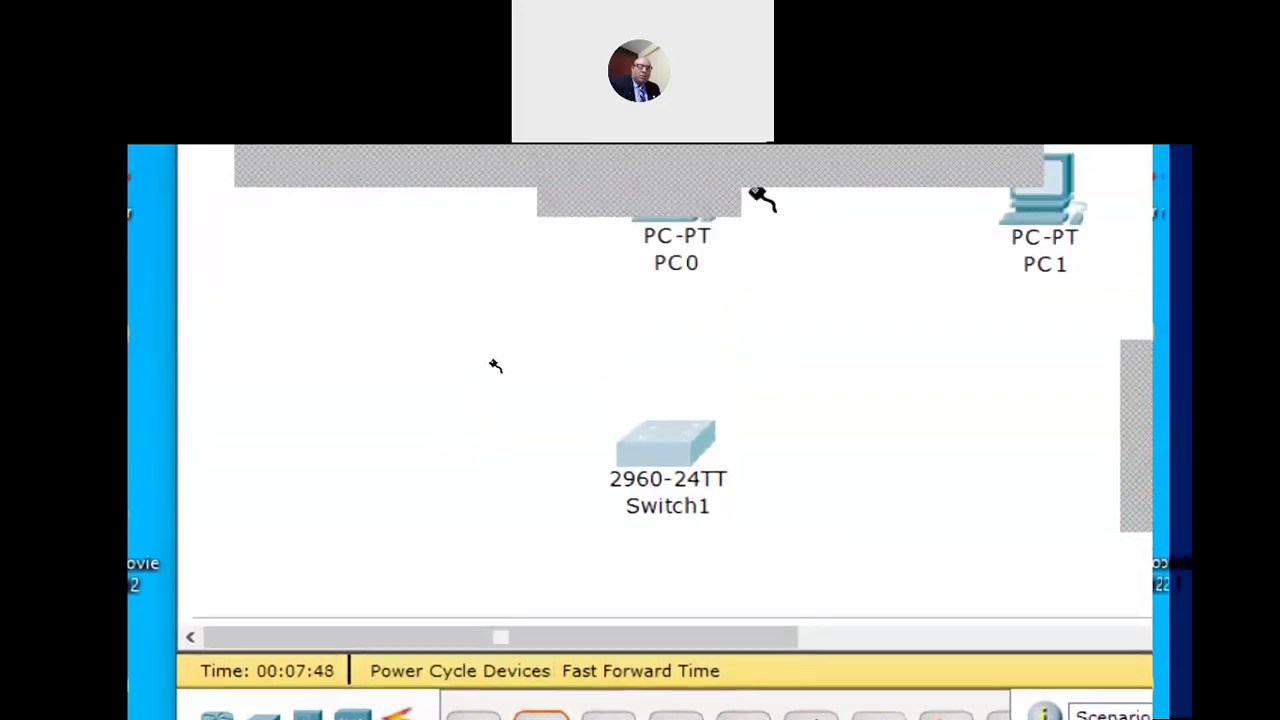
pyautogui.click(665, 195)
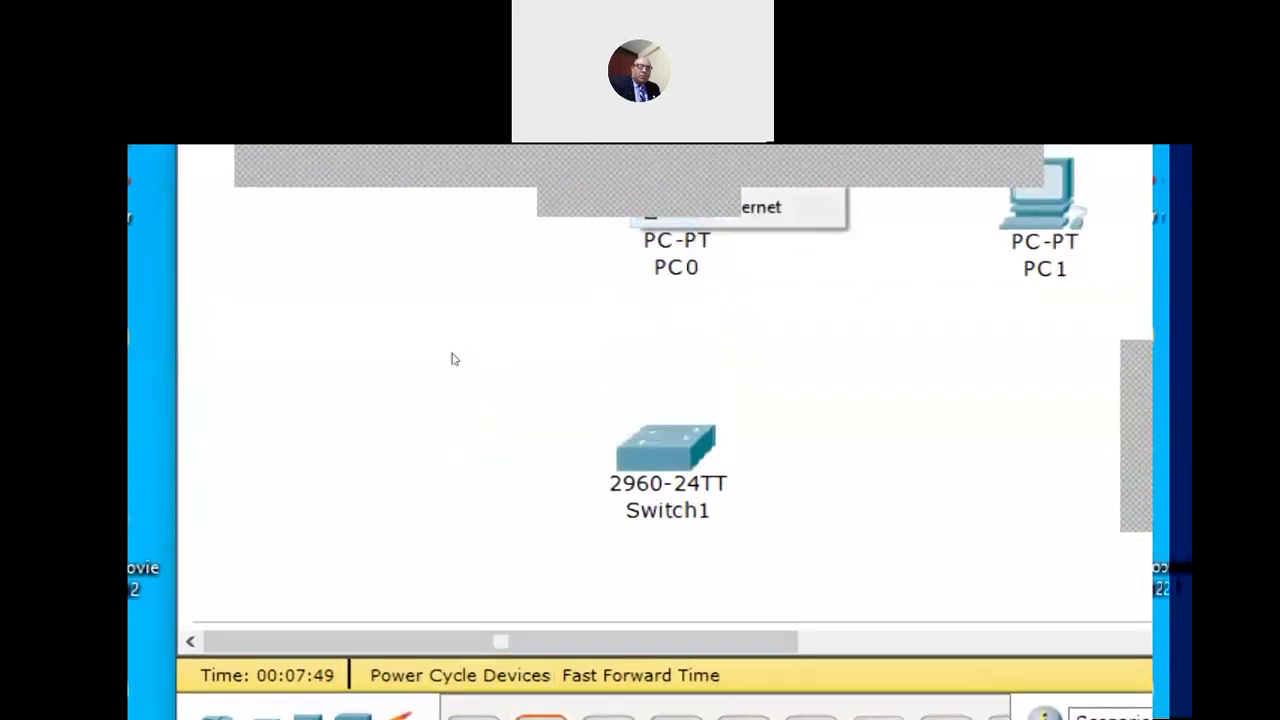
pyautogui.click(780, 195)
pyautogui.click(680, 452)
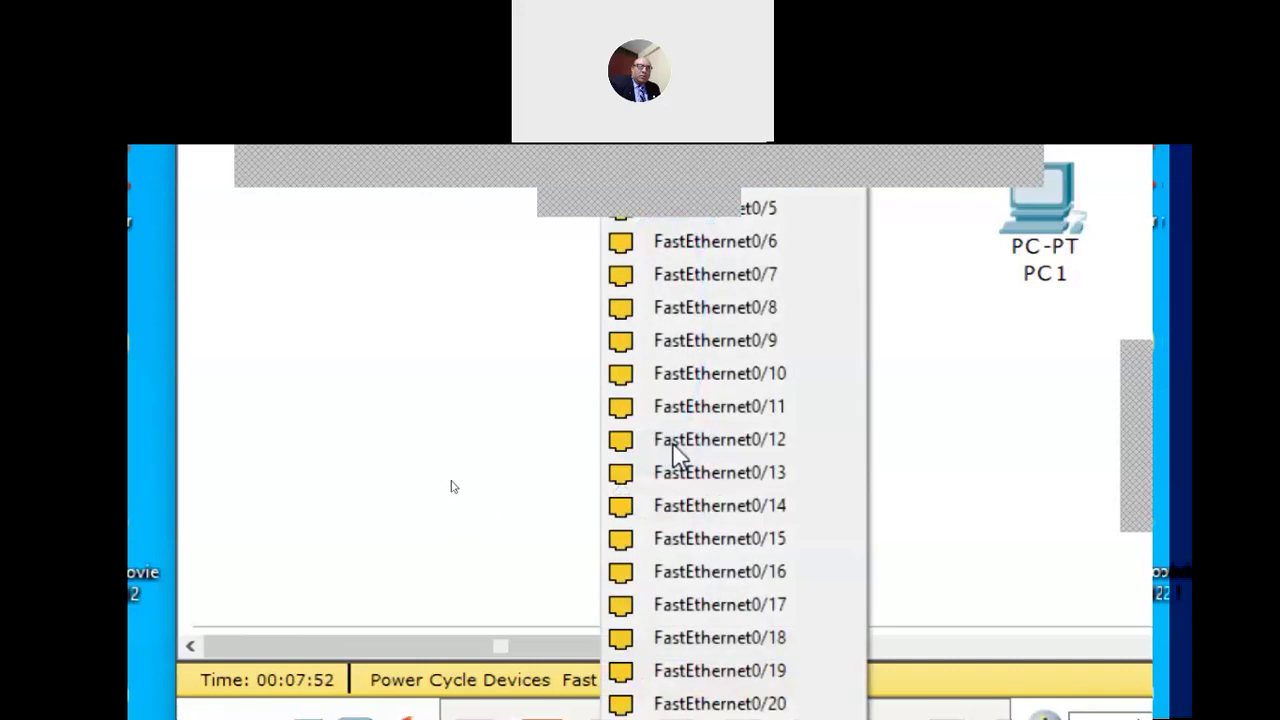
pyautogui.click(730, 285)
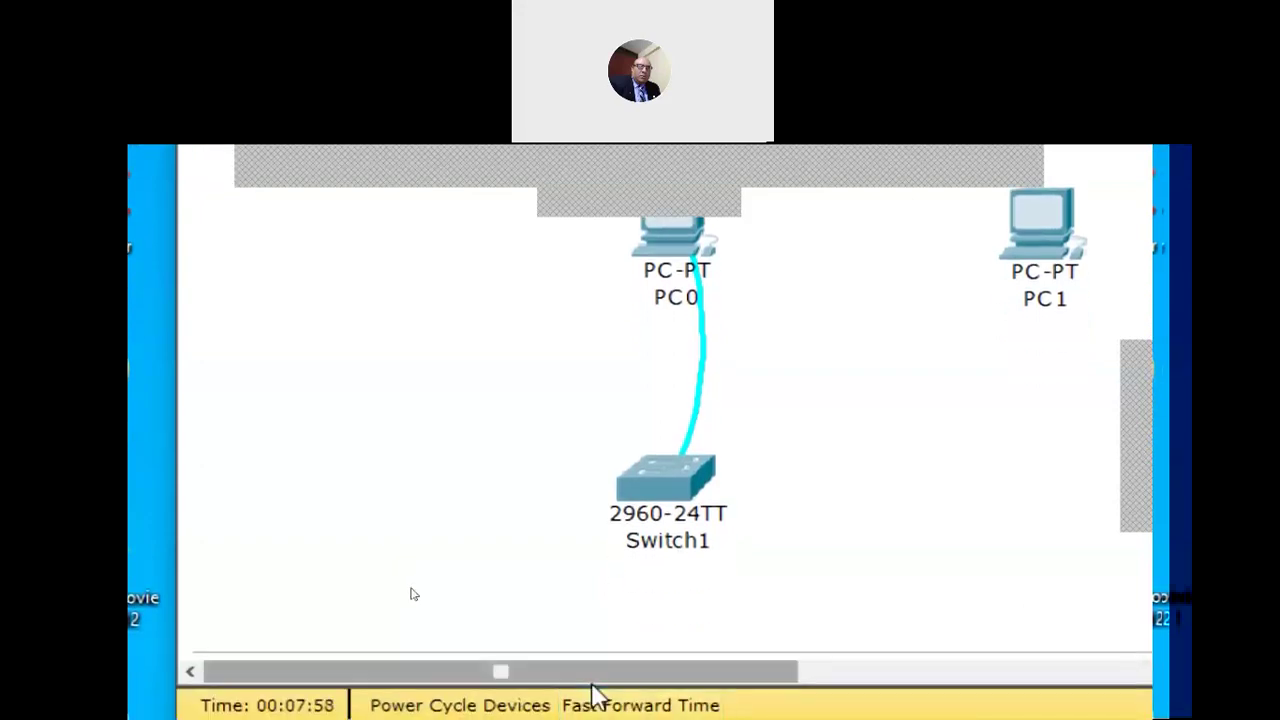
# Step: Link PC0's FastEthernet port to a Switch1 FastEthernet port with a copper straight-through cable
pyautogui.click(609, 671)
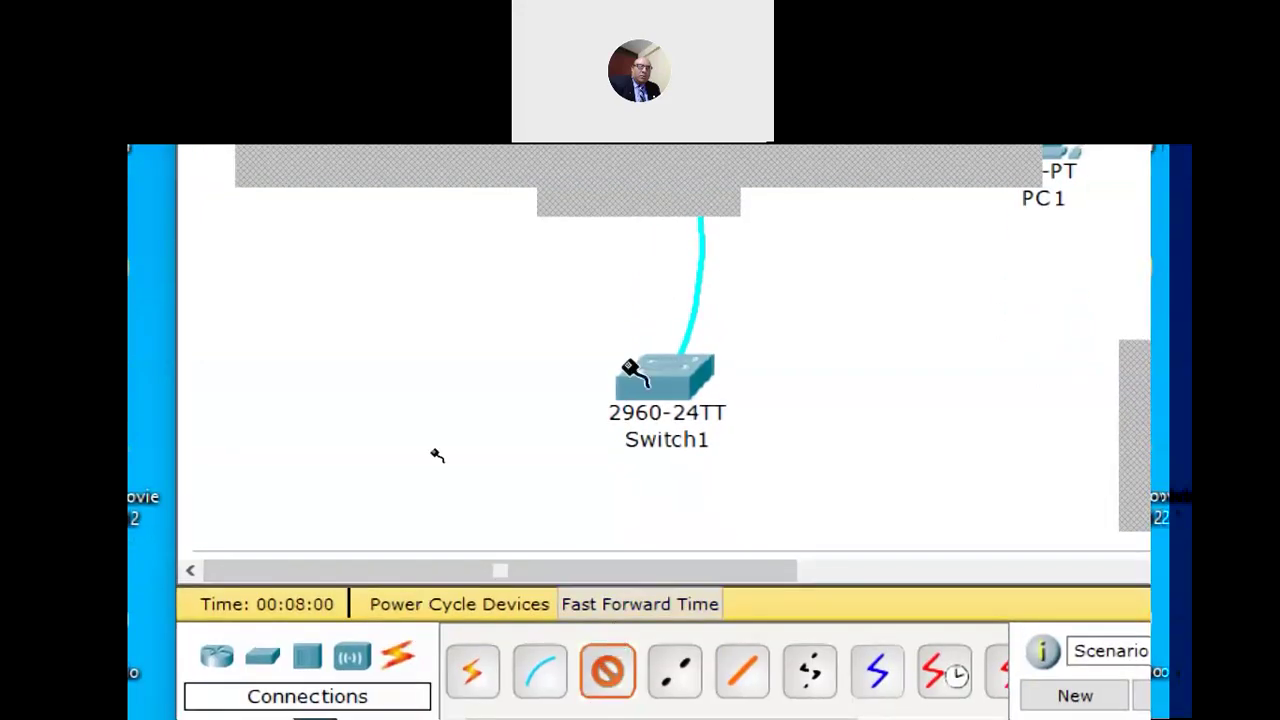
pyautogui.click(670, 265)
pyautogui.click(677, 270)
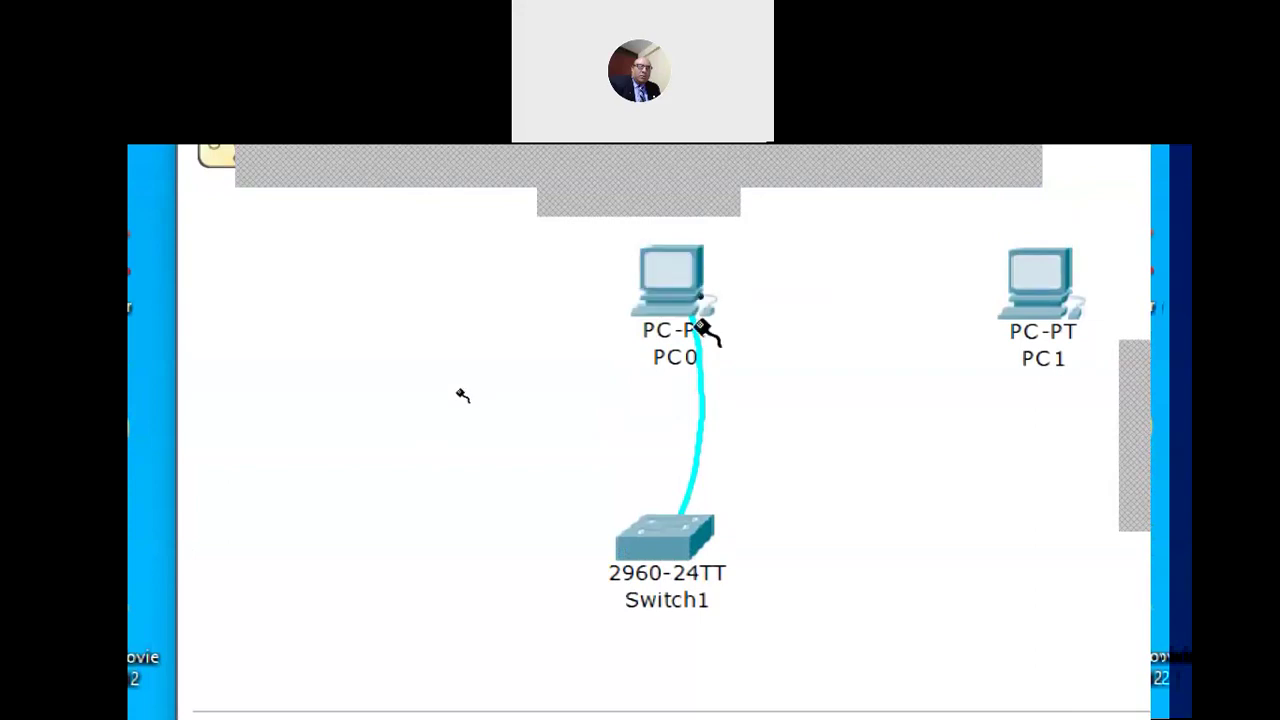
pyautogui.click(674, 536)
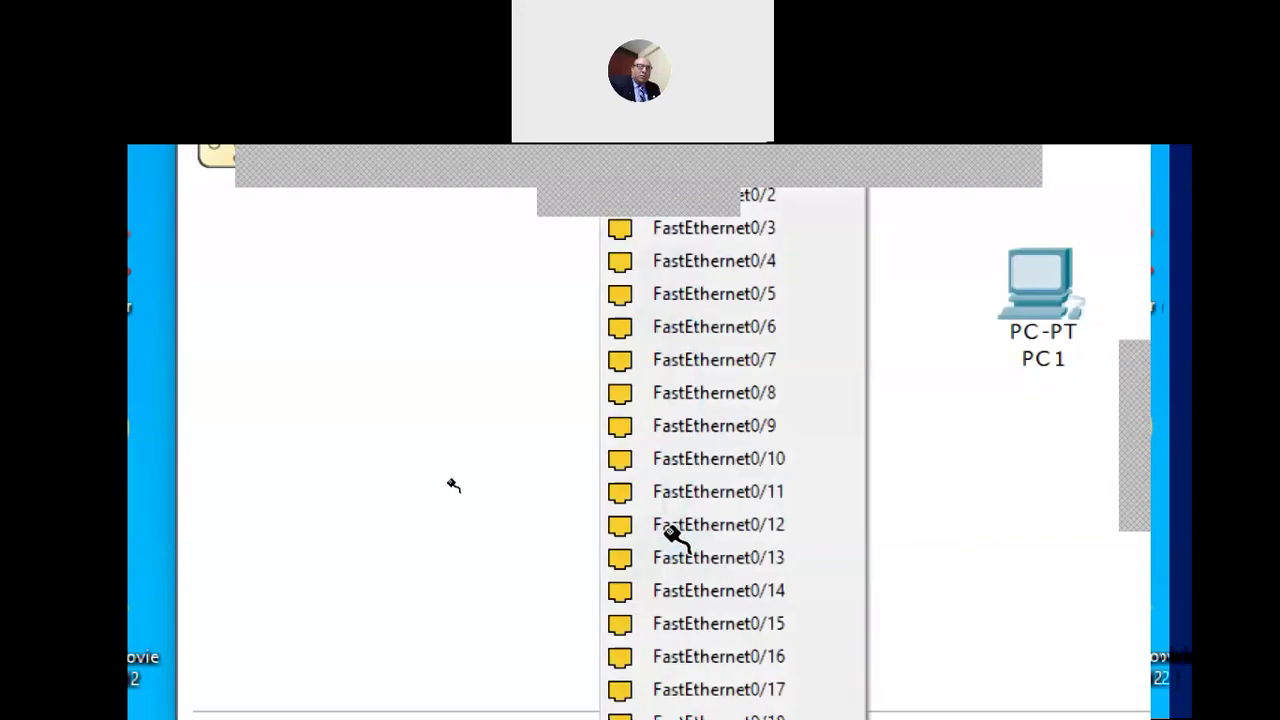
pyautogui.click(790, 665)
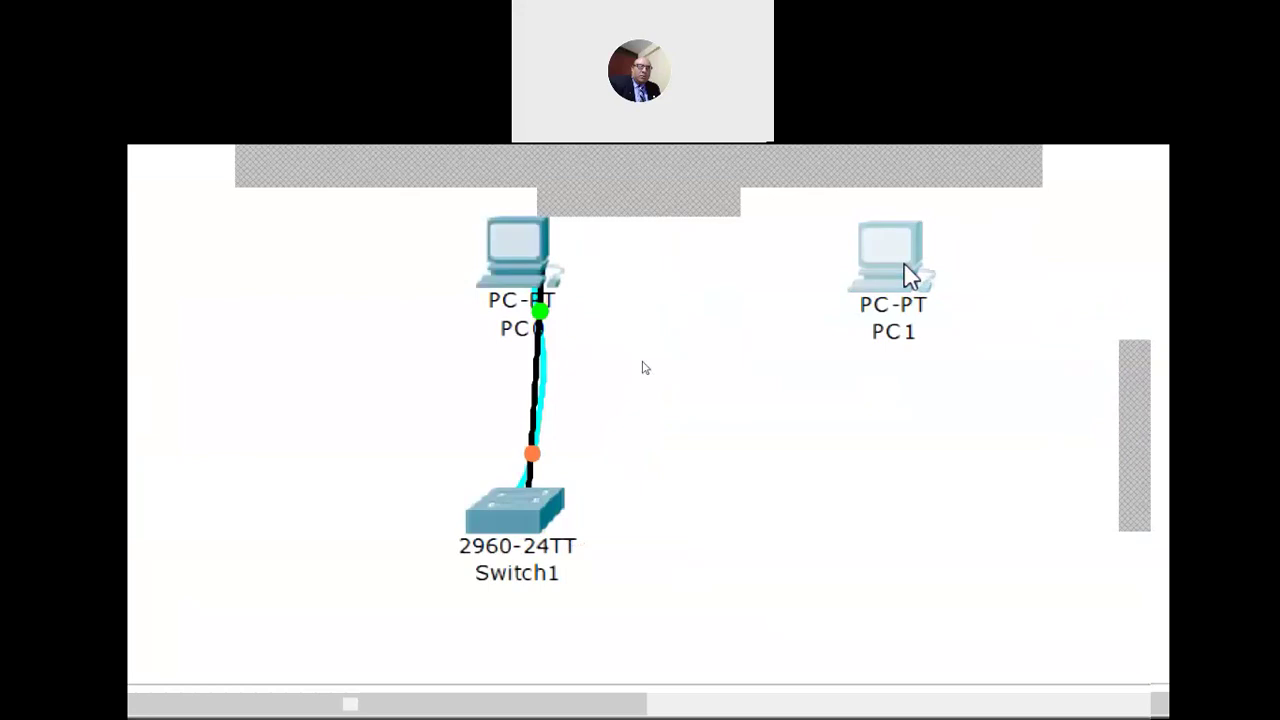
# Step: Nudge PC1 slightly on the canvas and check the Zoom recording status
pyautogui.doubleClick(910, 272)
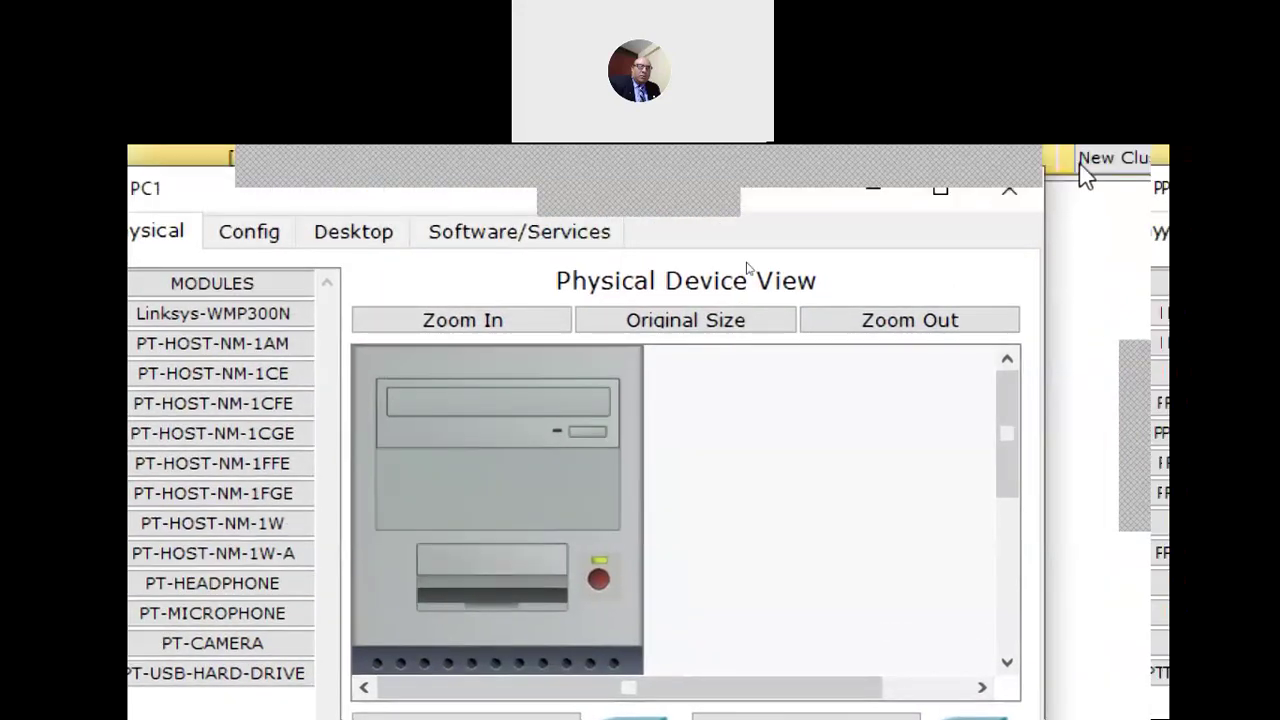
pyautogui.click(1009, 190)
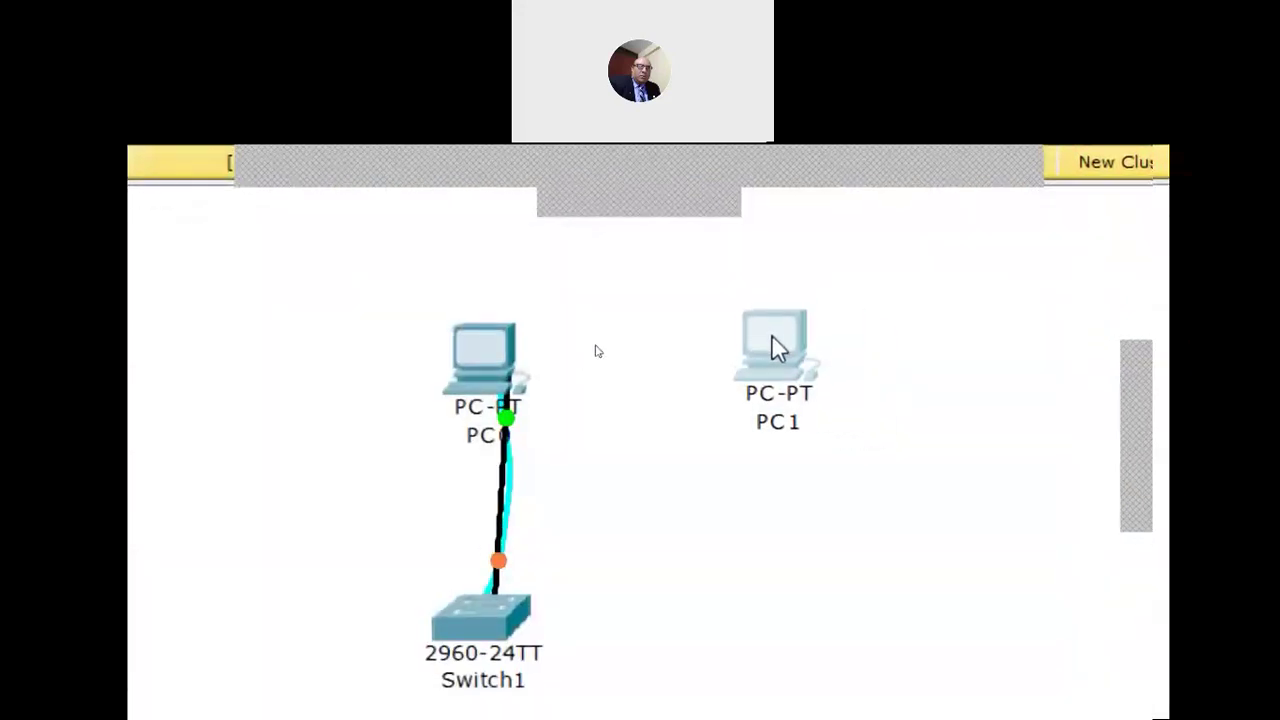
pyautogui.moveTo(778, 343); pyautogui.dragTo(822, 357)
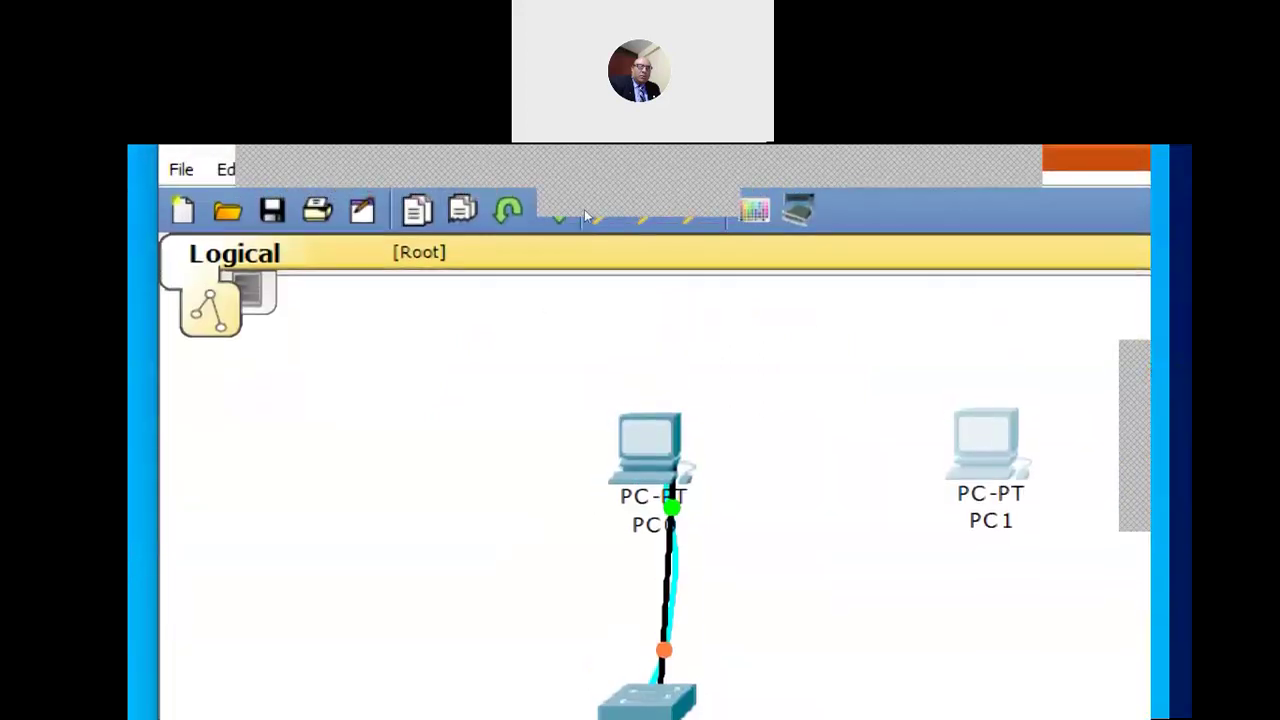
pyautogui.moveTo(514, 160)
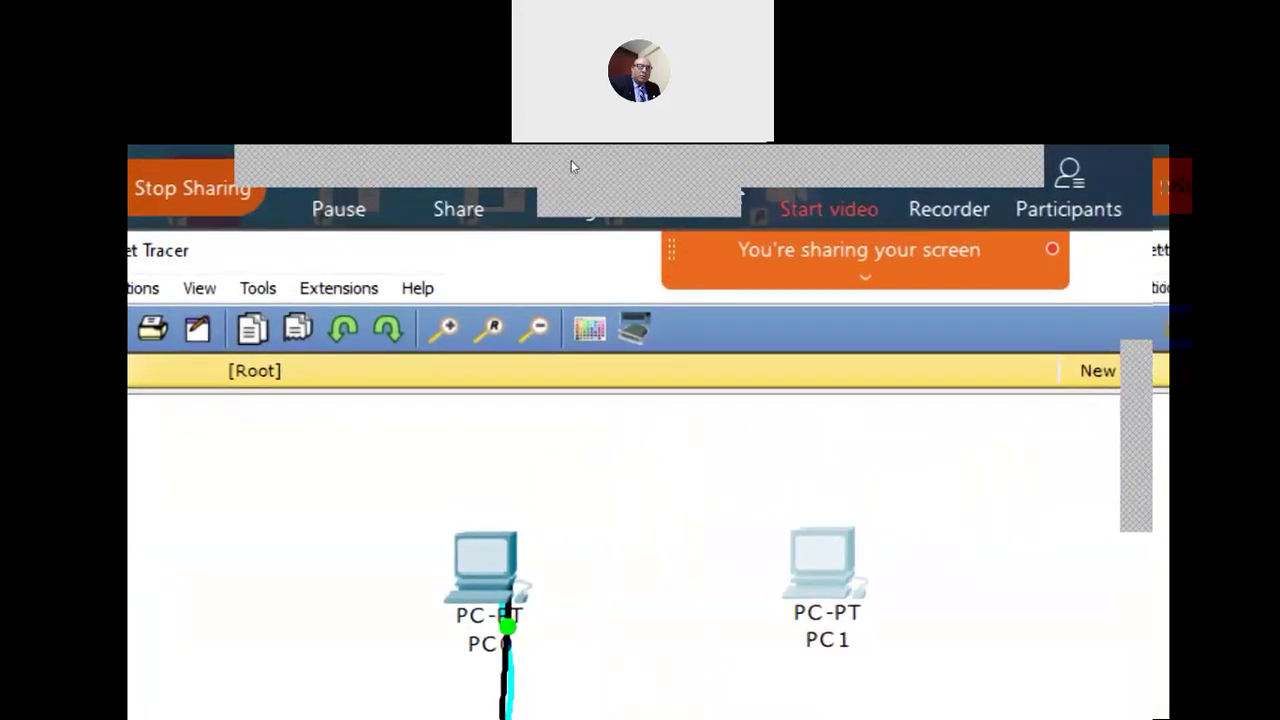
pyautogui.click(946, 205)
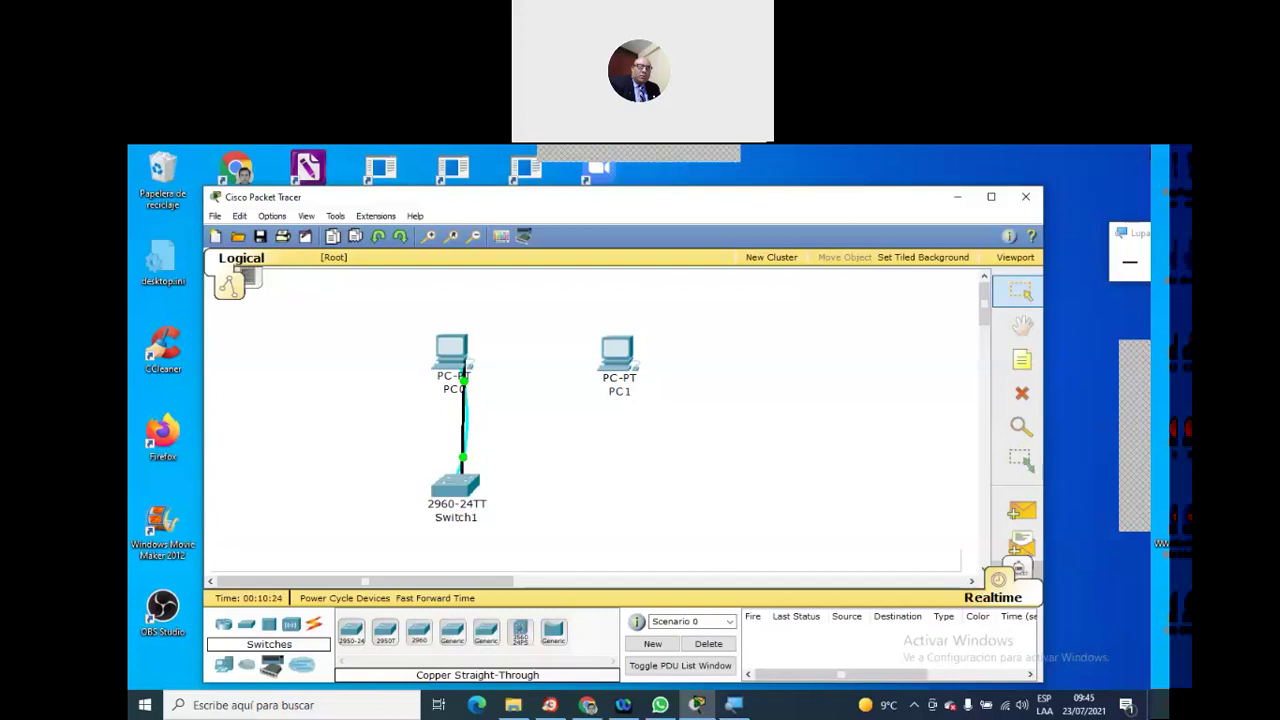
# Step: Open PC0's Desktop IP Configuration panel
pyautogui.click(460, 367)
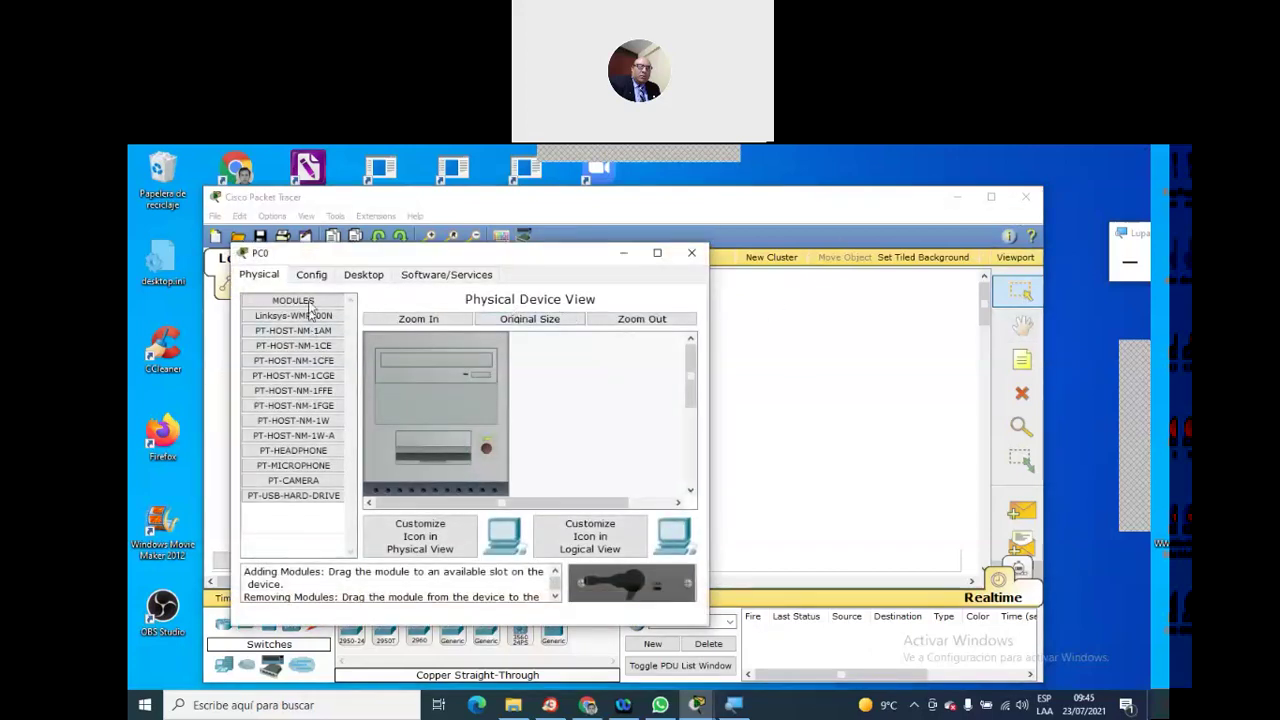
pyautogui.click(312, 275)
pyautogui.click(372, 276)
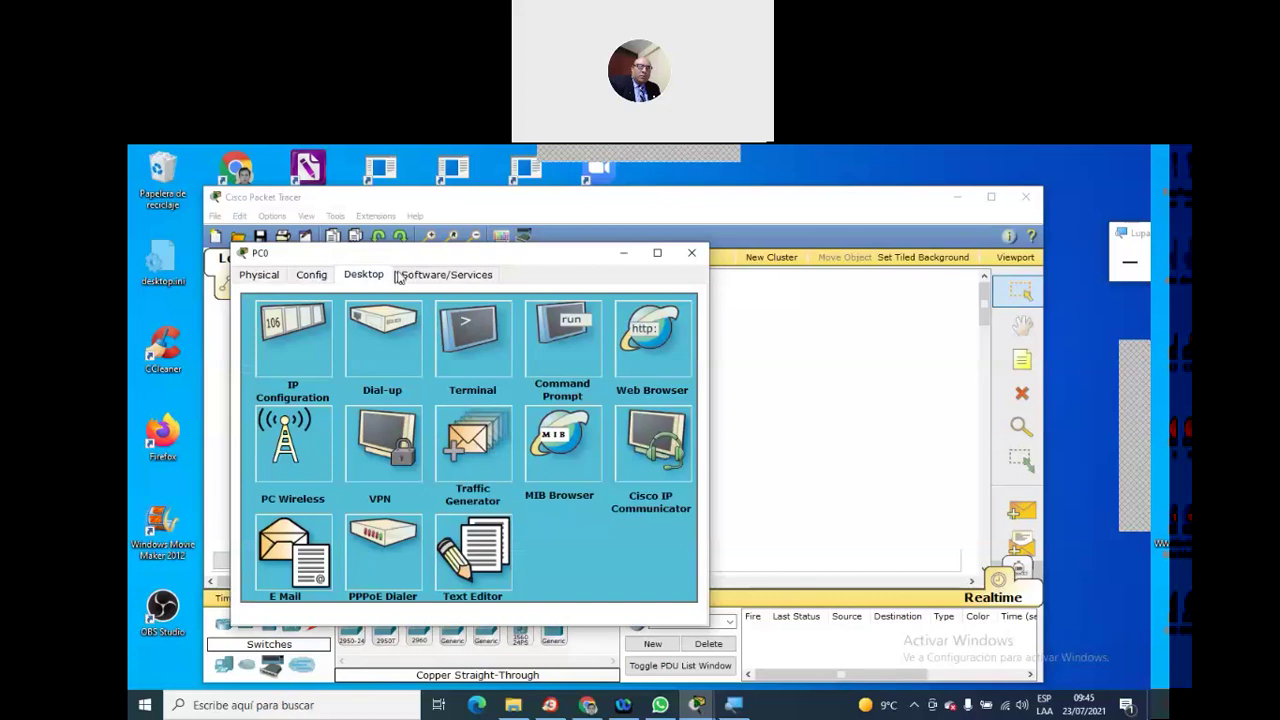
pyautogui.click(295, 345)
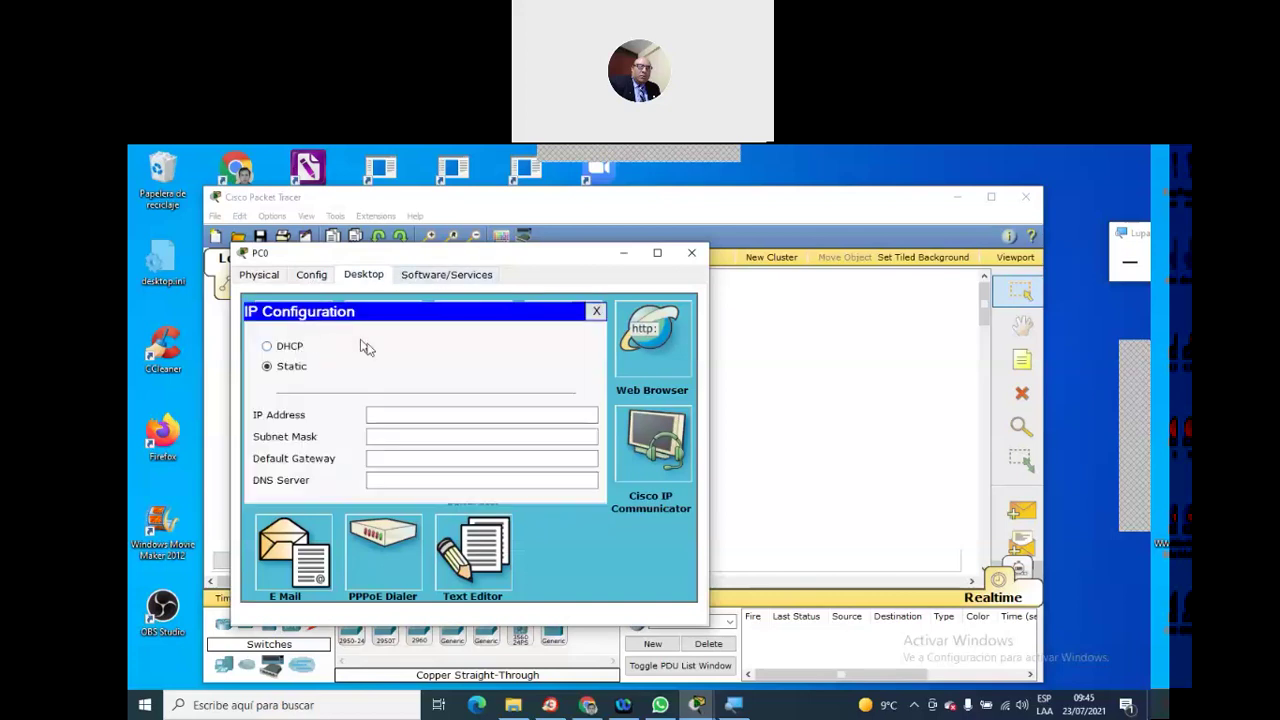
# Step: Enter 172.17.99.21 as PC0's IP address, correcting the initial typo
pyautogui.click(370, 414)
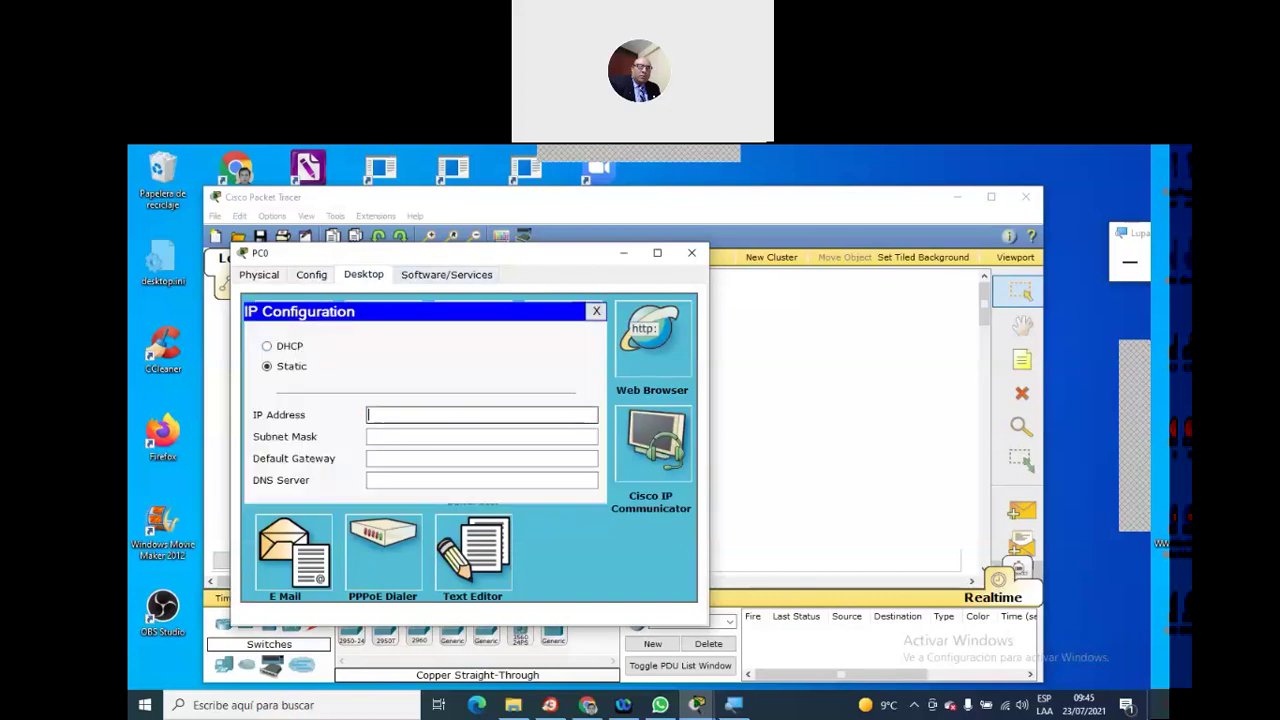
pyautogui.write('172.17.99.211')
pyautogui.press('Tab')
pyautogui.hotkey('shift', 'Tab')
pyautogui.write('0')
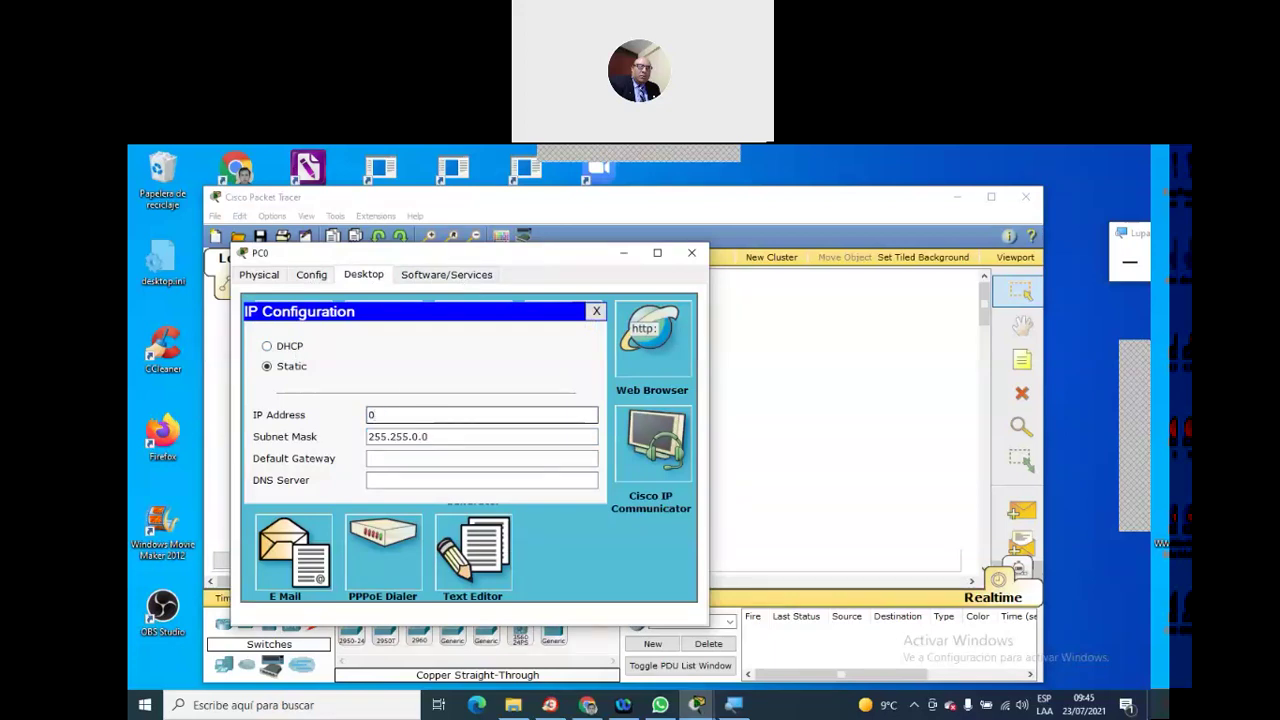
pyautogui.write('.1')
pyautogui.press('BackSpace')
pyautogui.press('BackSpace')
pyautogui.press('BackSpace')
pyautogui.write('172.17.99.21')
pyautogui.press('Tab')
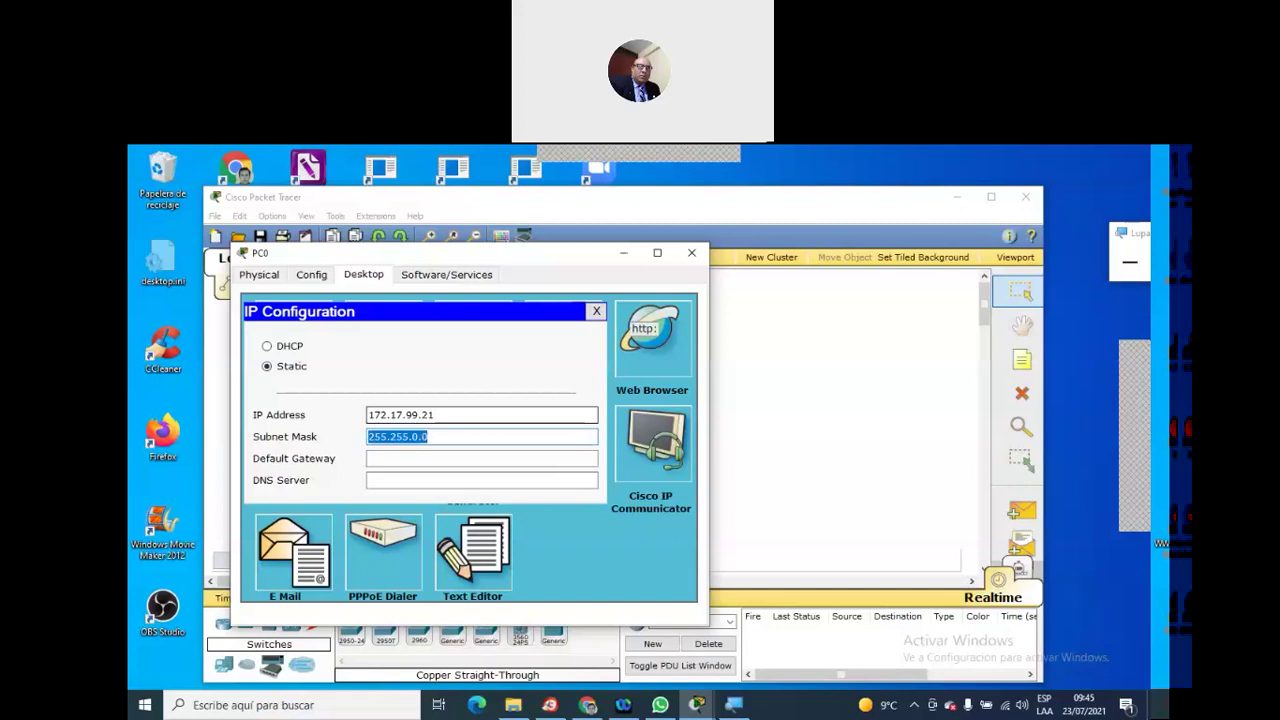
# Step: Set mask 255.255.255.0 and gateway 172.17.99.11, then close PC0's windows
pyautogui.click(428, 436)
pyautogui.press('BackSpace')
pyautogui.write('255')
pyautogui.click(480, 458)
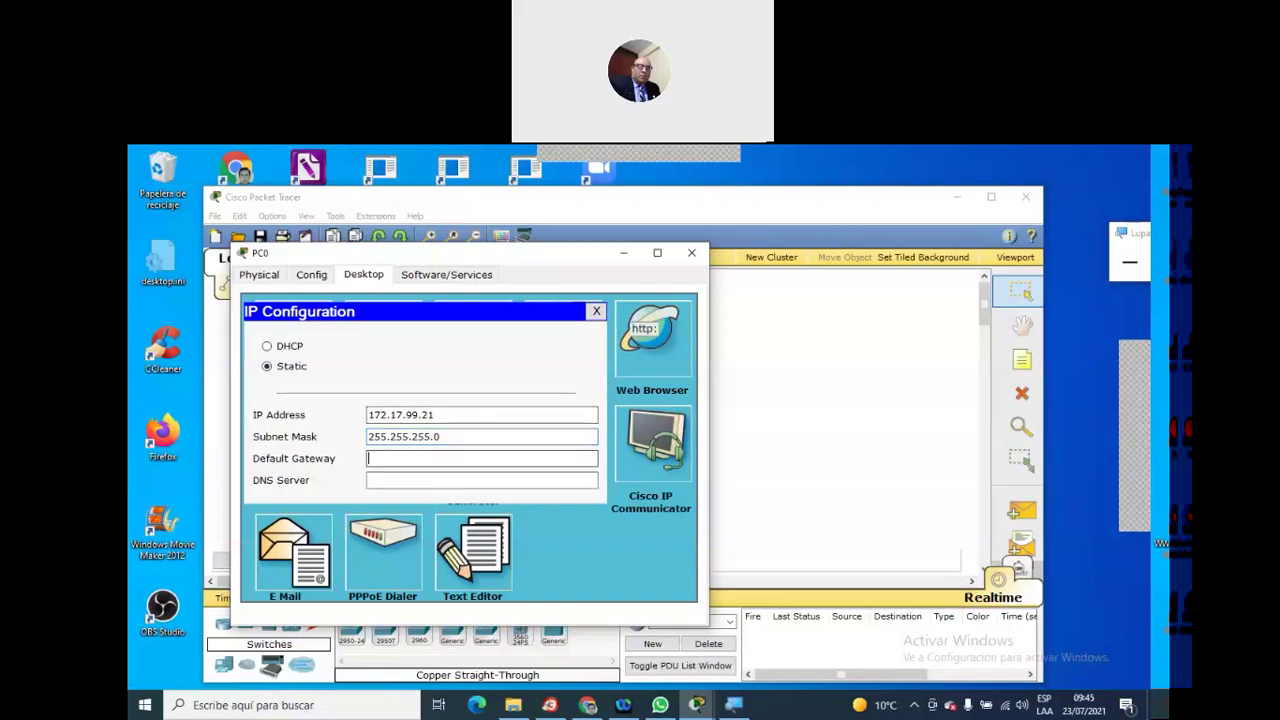
pyautogui.write('172.17.99.11')
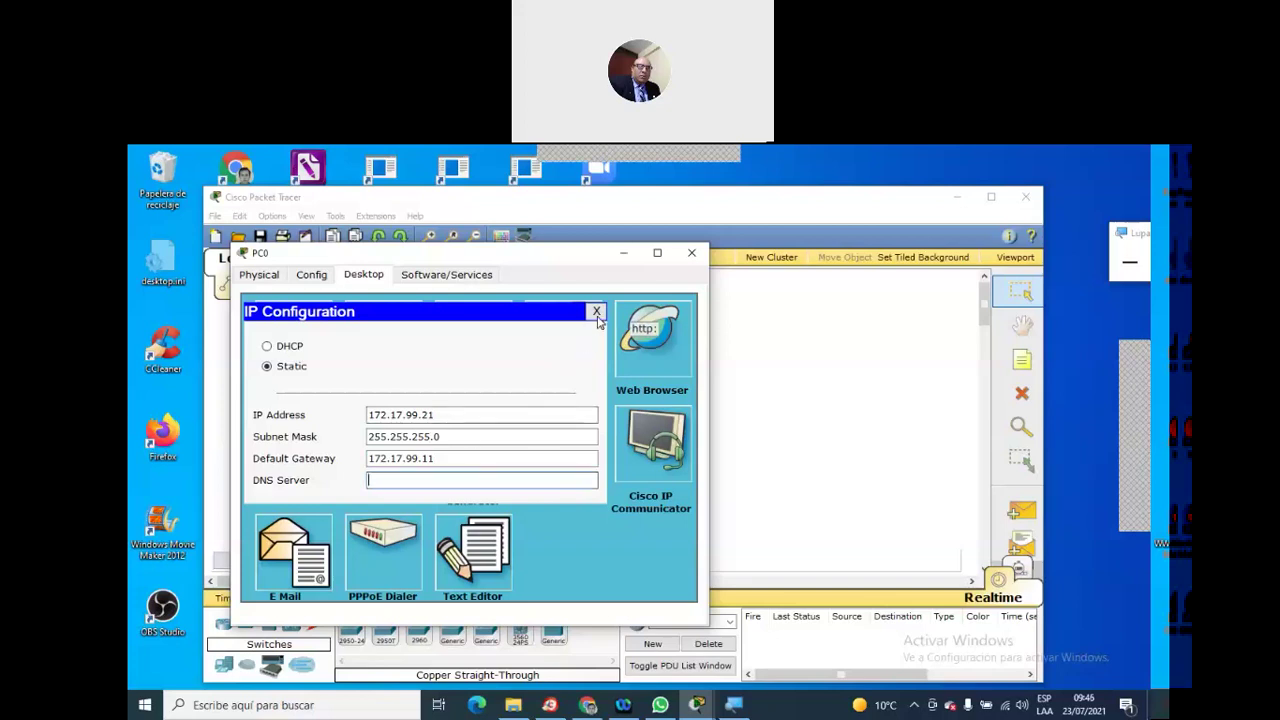
pyautogui.click(597, 313)
pyautogui.click(691, 252)
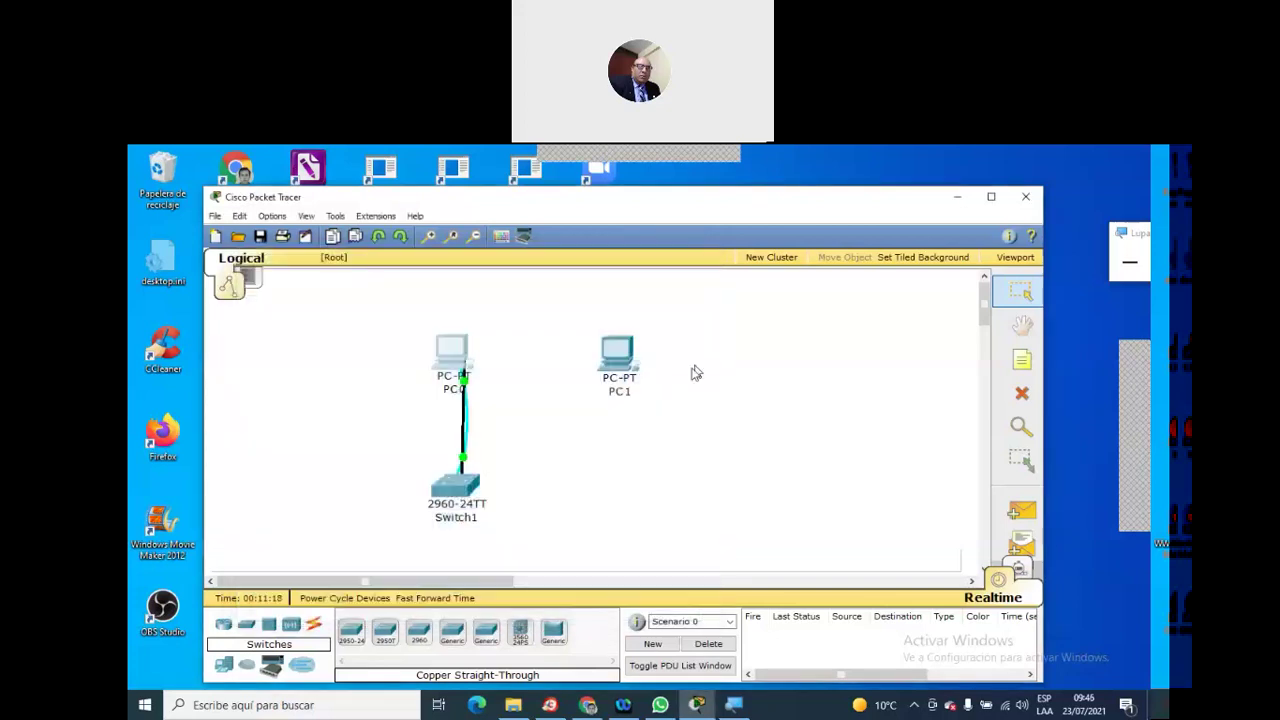
# Step: Open PC1's IP Configuration and enter the IP address 172.17.99.32
pyautogui.click(627, 356)
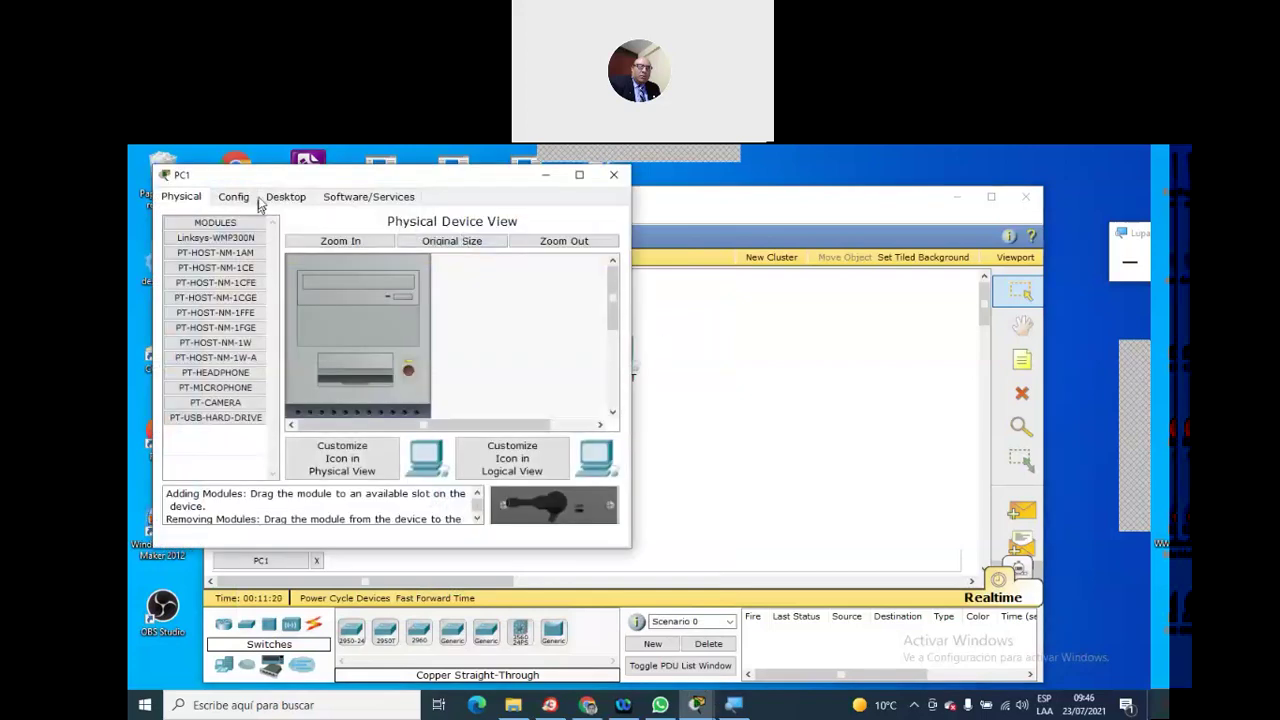
pyautogui.click(368, 197)
pyautogui.click(286, 197)
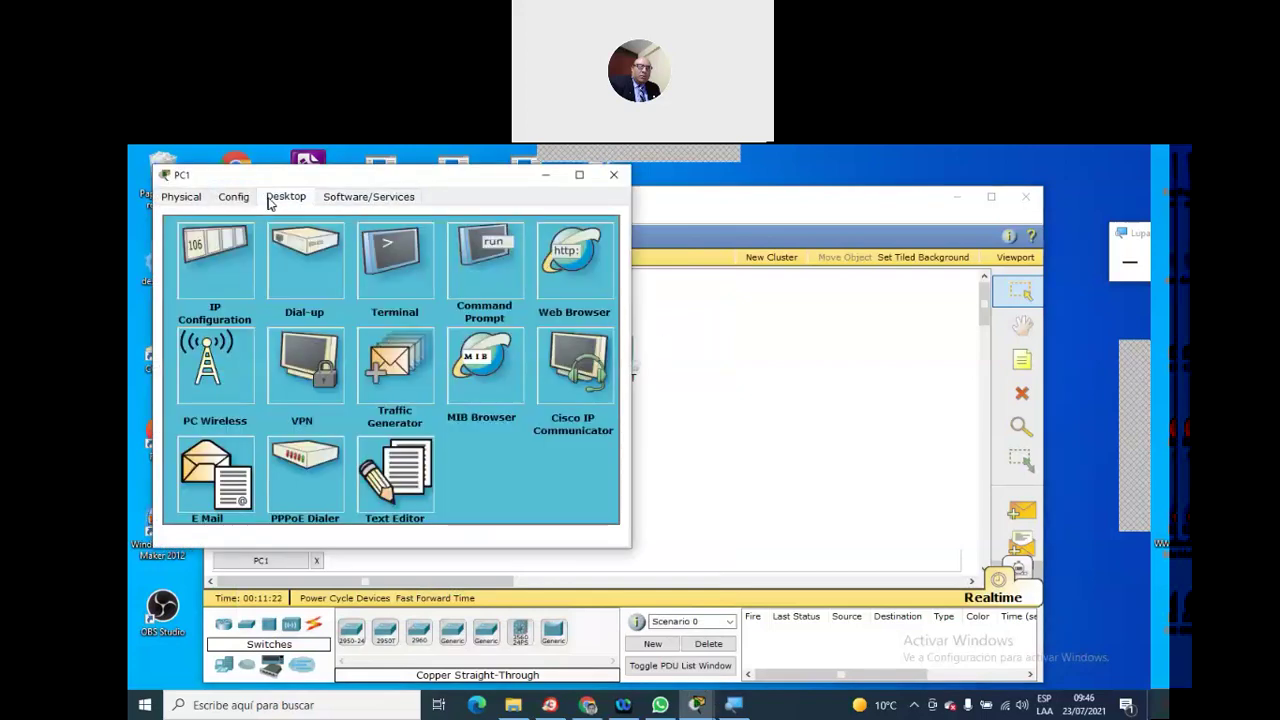
pyautogui.click(231, 249)
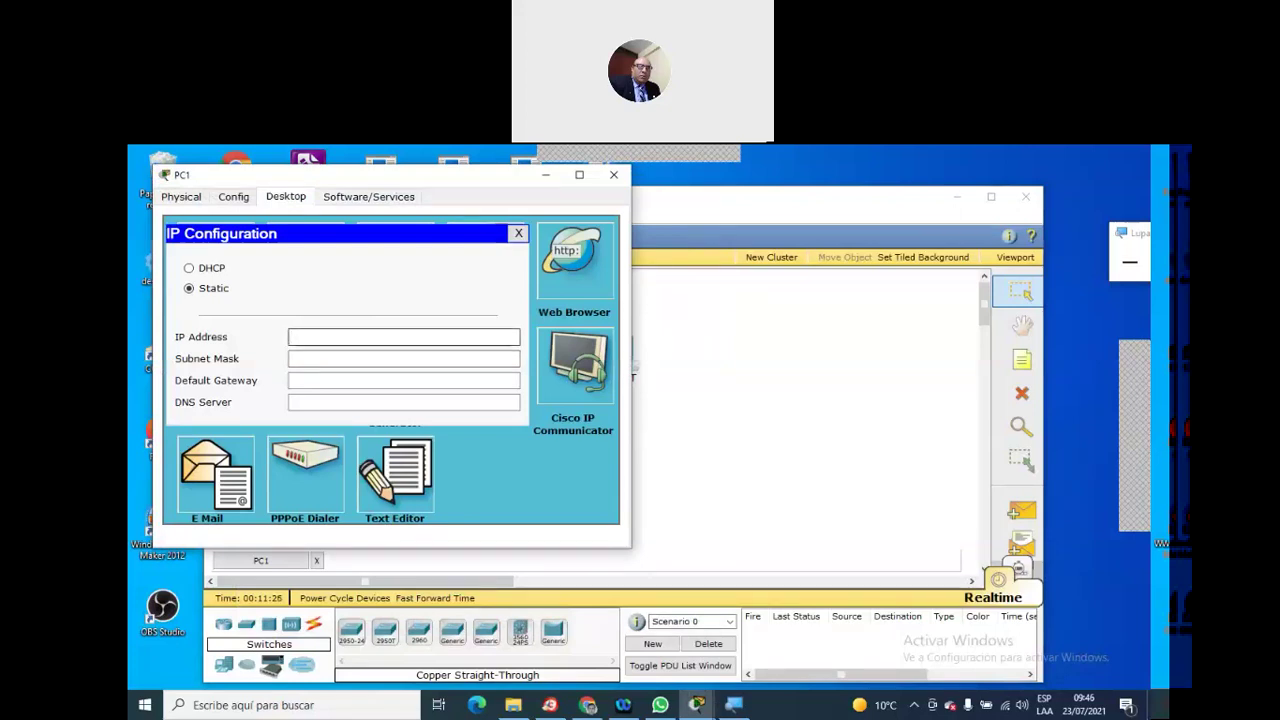
pyautogui.write('172.17.99.32')
pyautogui.click(376, 358)
# Step: Set subnet mask 255.255.255.0 and gateway 172.17.99.11, then close PC1's window
pyautogui.press('BackSpace')
pyautogui.write('255.255.255.0')
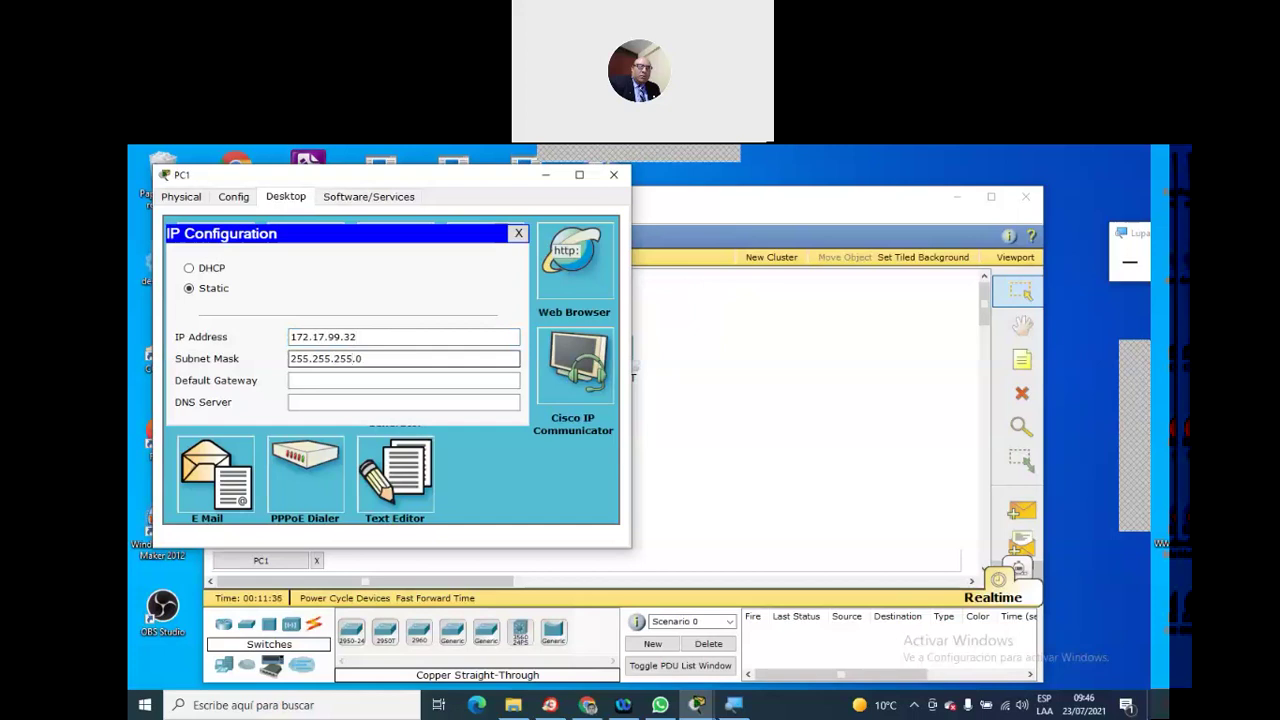
pyautogui.press('Tab')
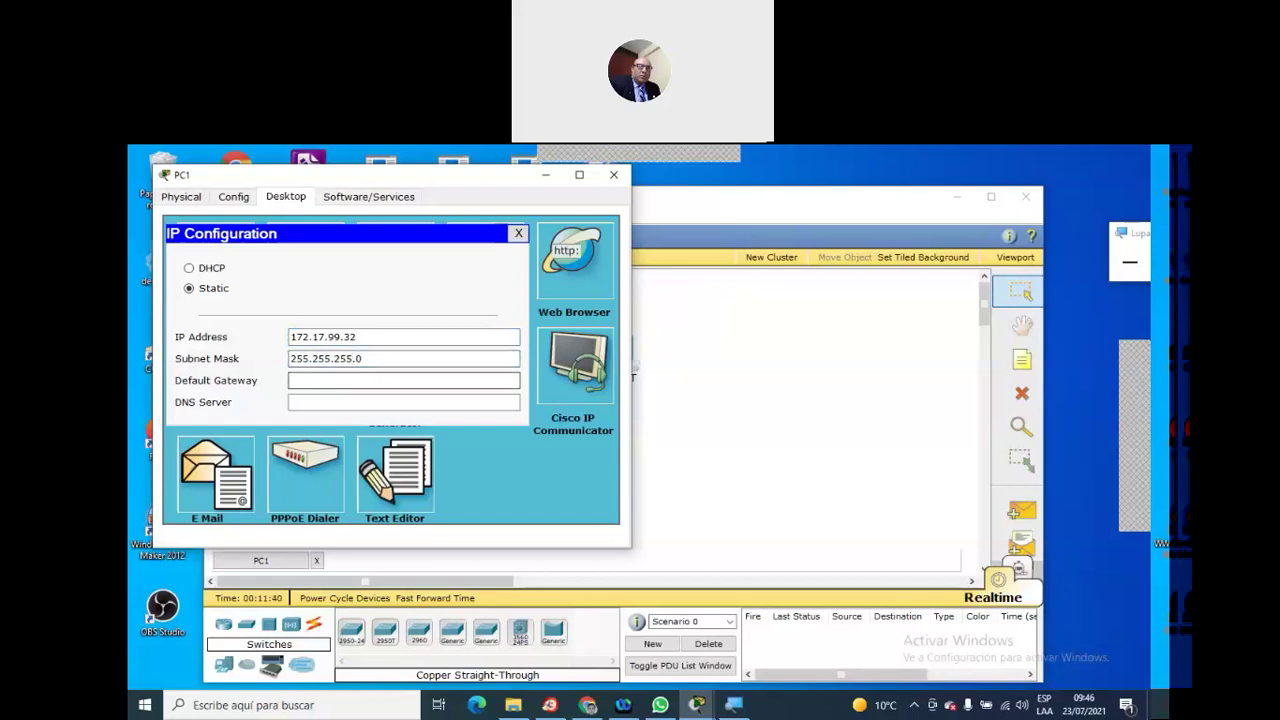
pyautogui.write('172.17.99.11')
pyautogui.click(356, 400)
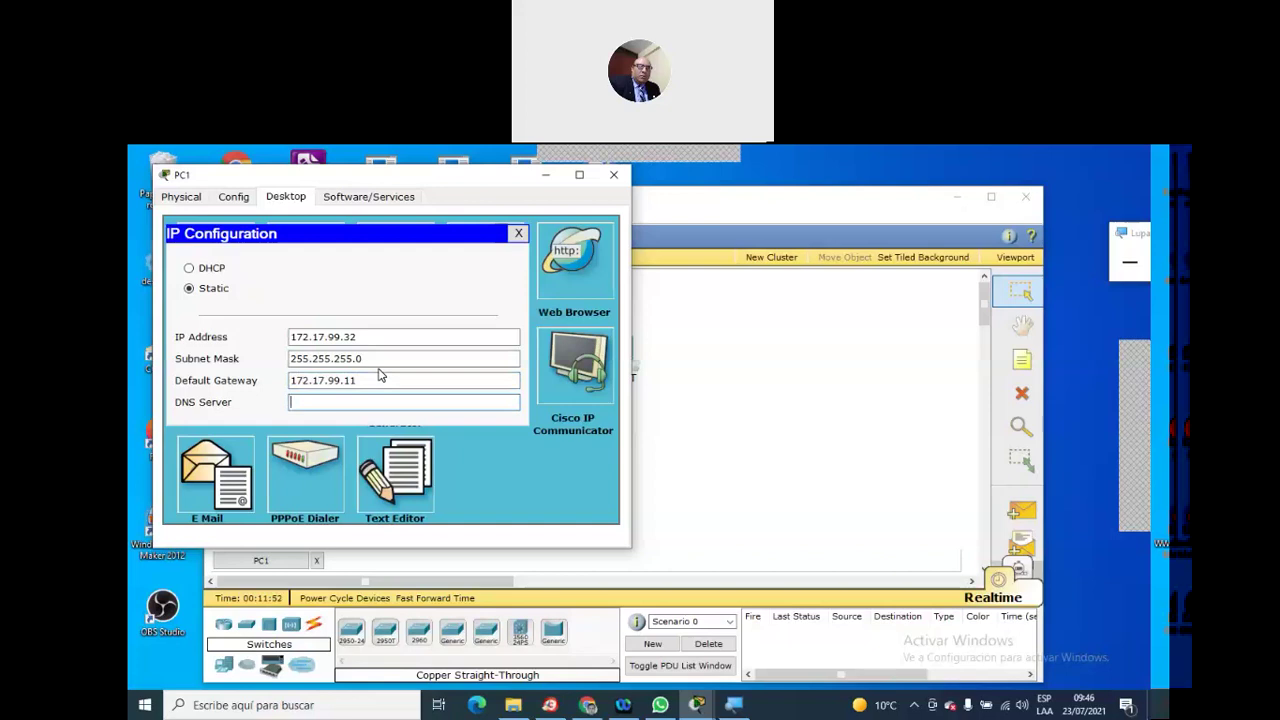
pyautogui.click(518, 235)
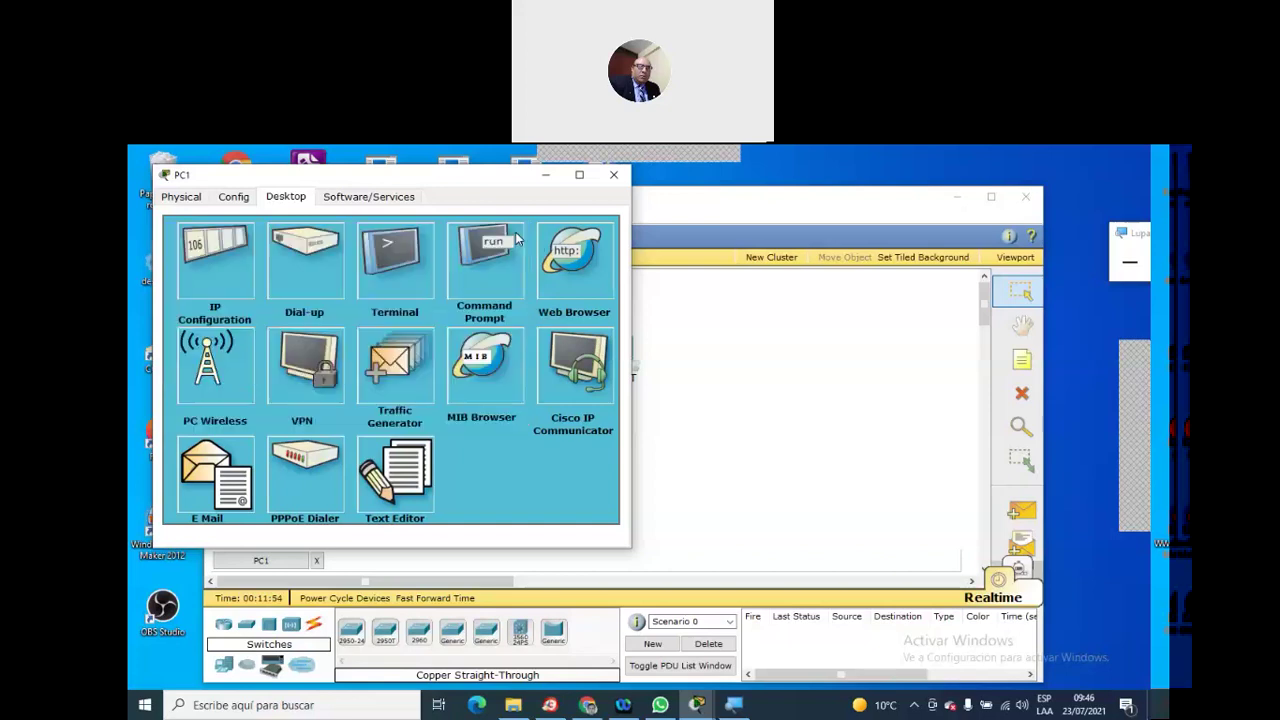
pyautogui.click(614, 176)
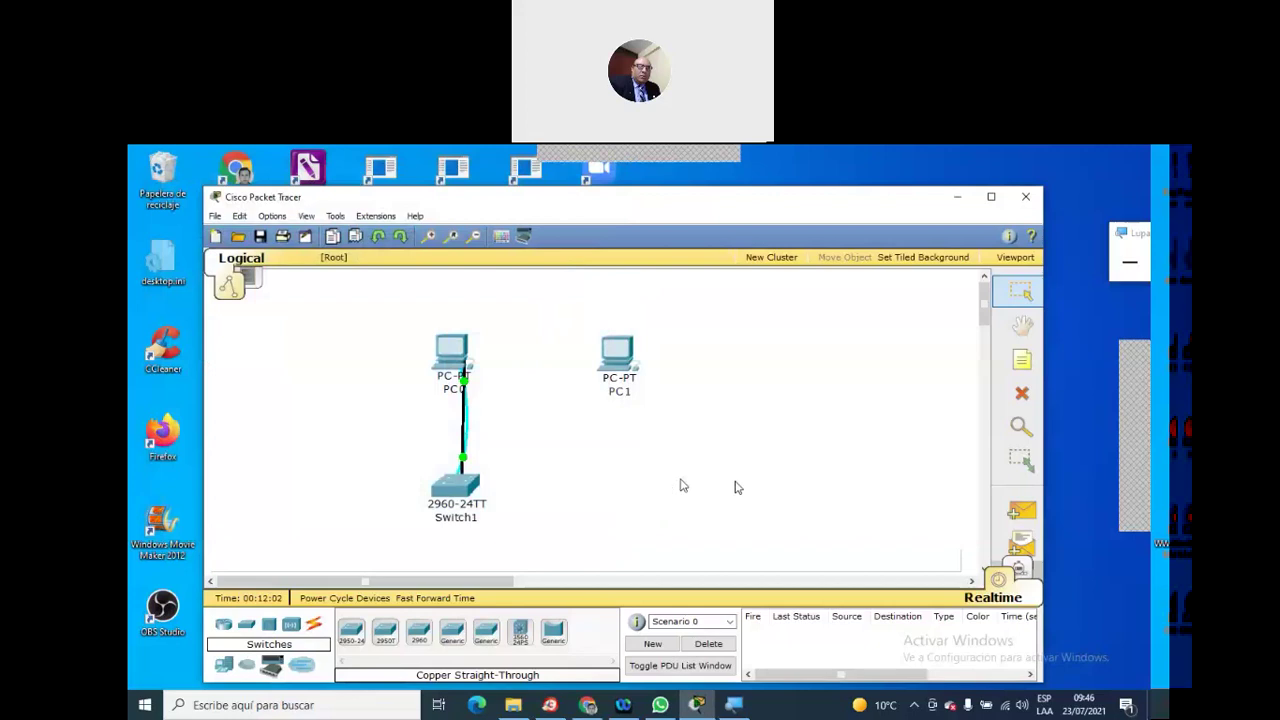
# Step: Add a note reading 172.17.99.21 above PC0
pyautogui.click(1022, 360)
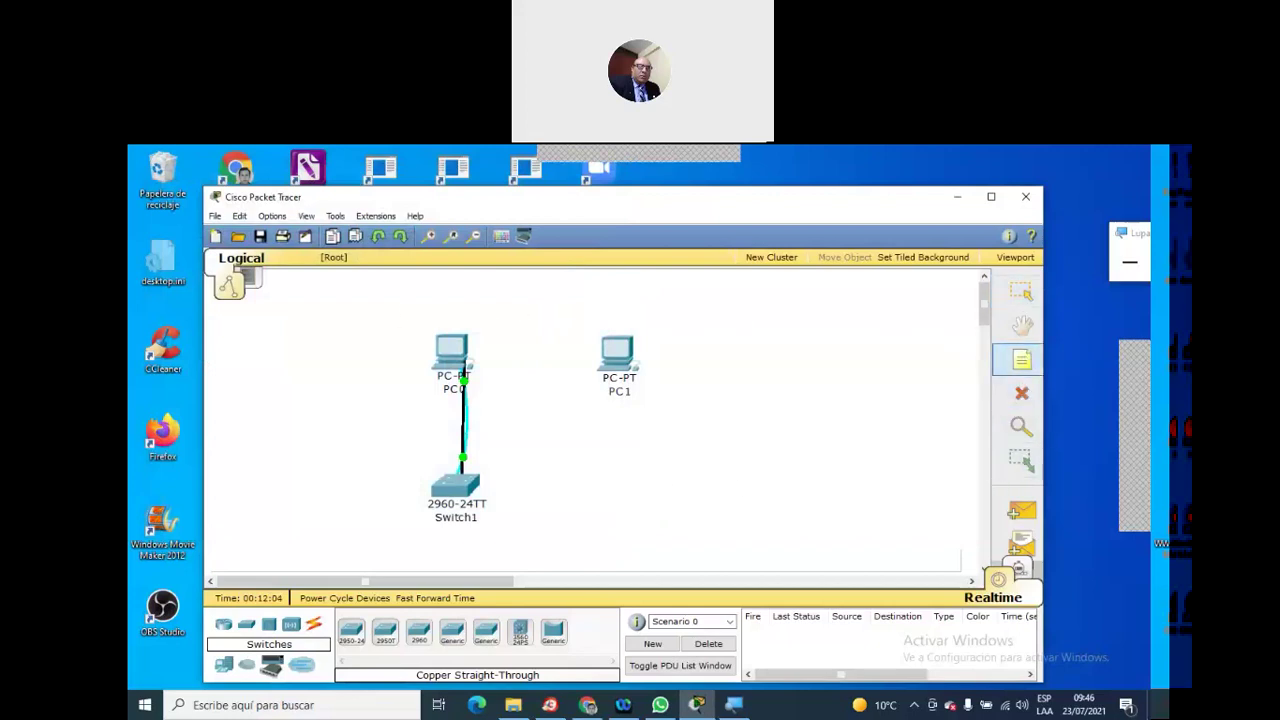
pyautogui.click(345, 275)
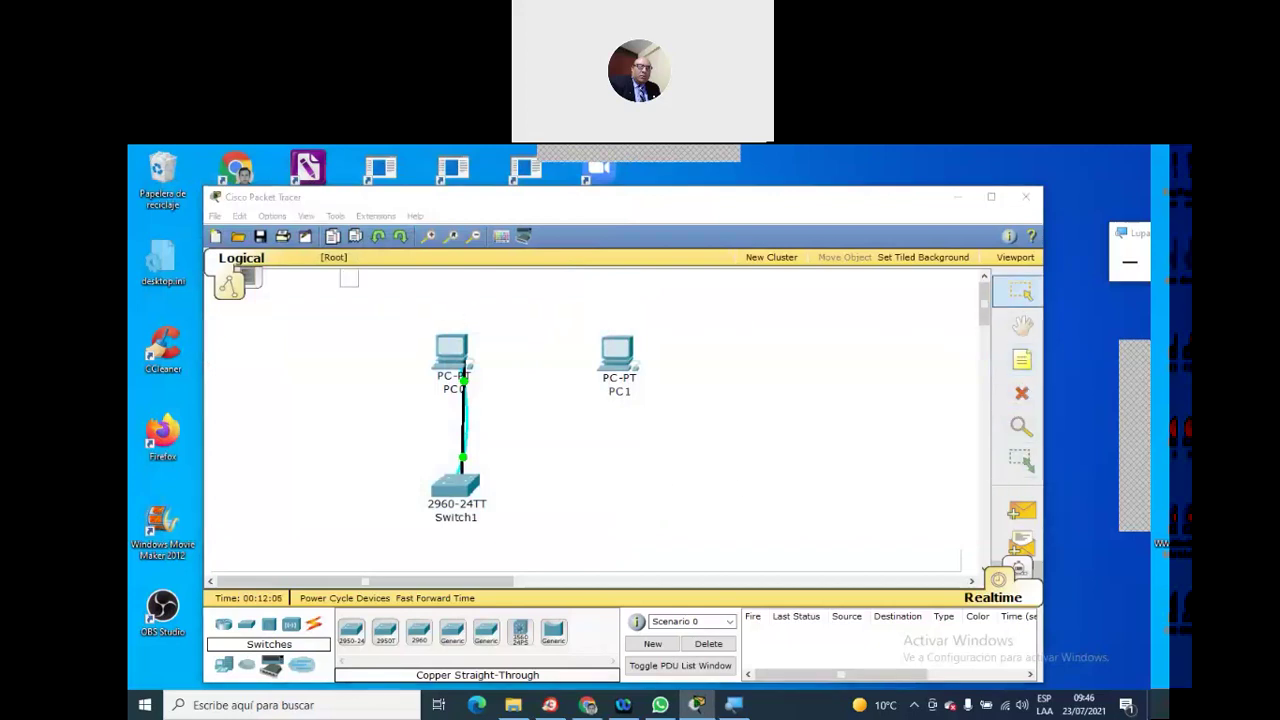
pyautogui.click(410, 313)
pyautogui.write('172.17.99.21')
pyautogui.click(596, 322)
# Step: Add a note reading 172.17.99.32 above PC1, correcting the last digit
pyautogui.click(1022, 362)
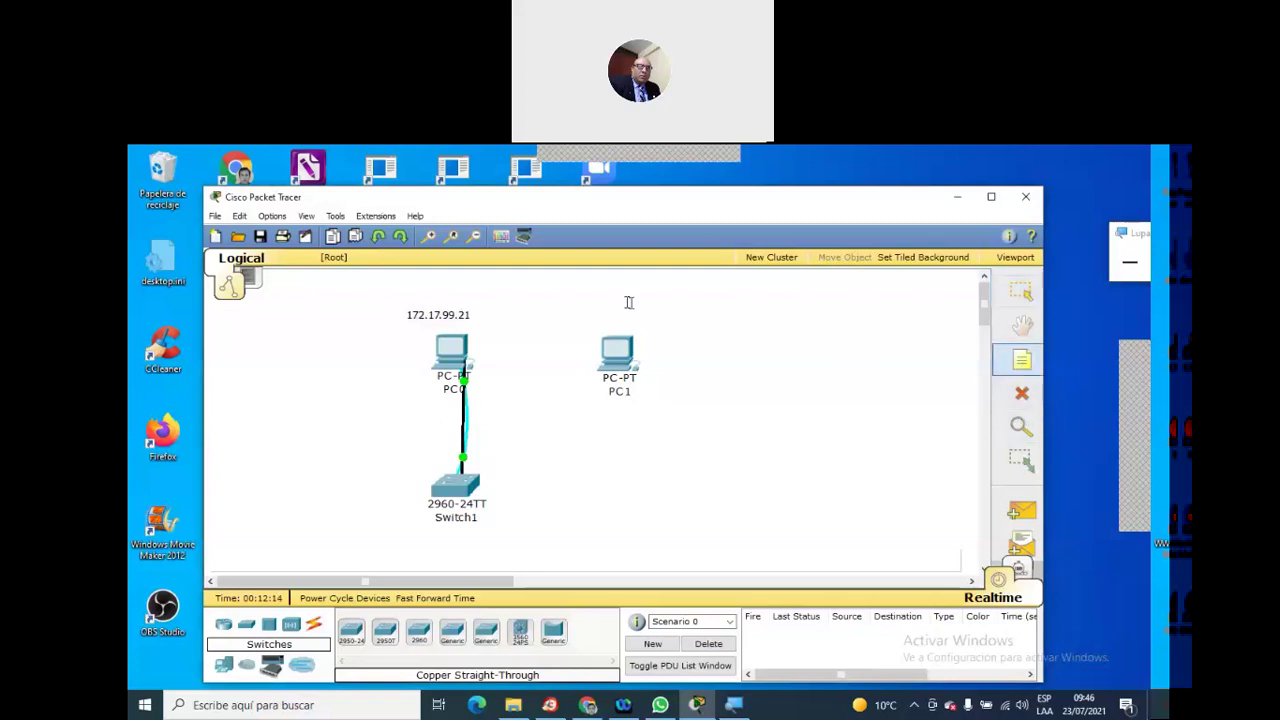
pyautogui.click(494, 286)
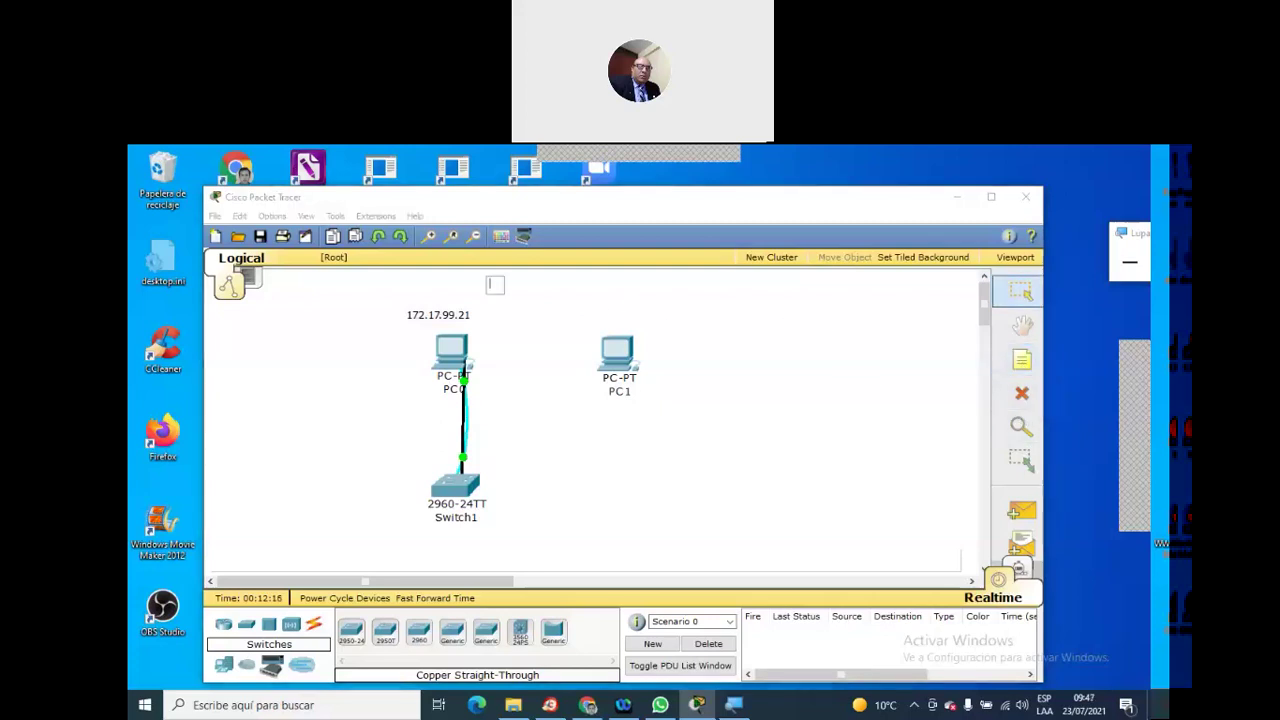
pyautogui.click(598, 323)
pyautogui.write('172.17.99.33')
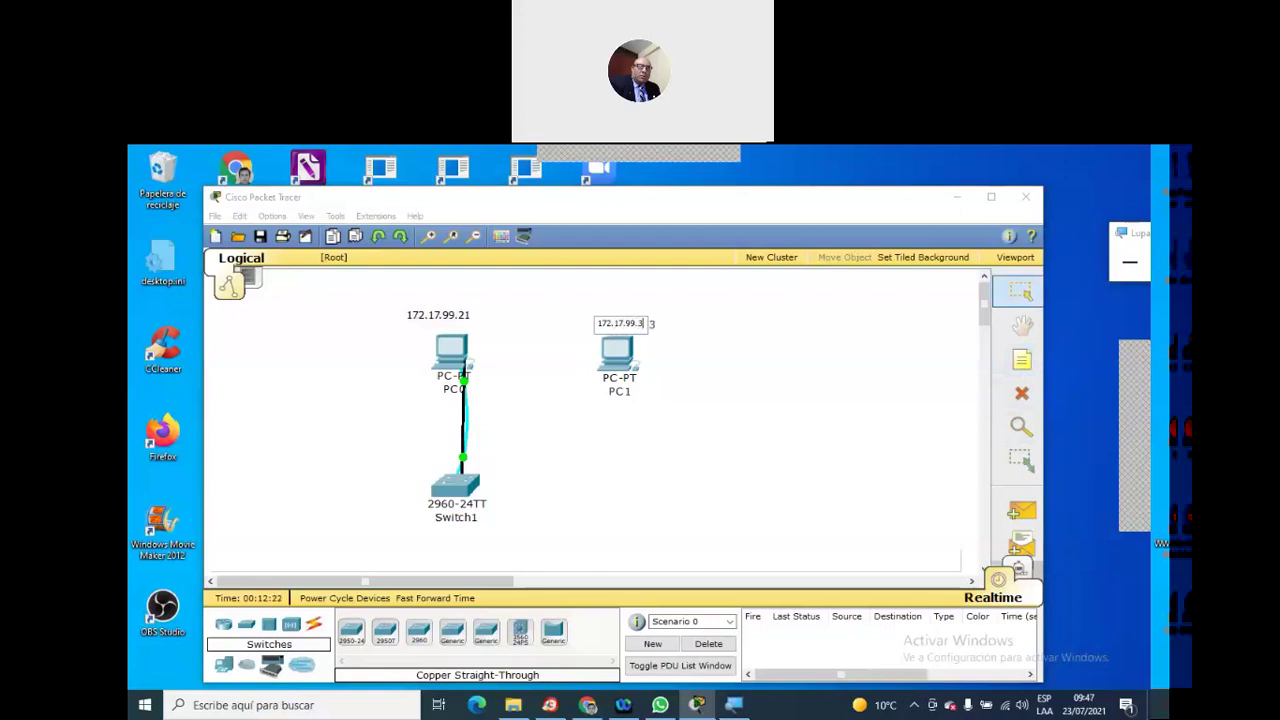
pyautogui.press('BackSpace')
pyautogui.write('2')
pyautogui.click(697, 393)
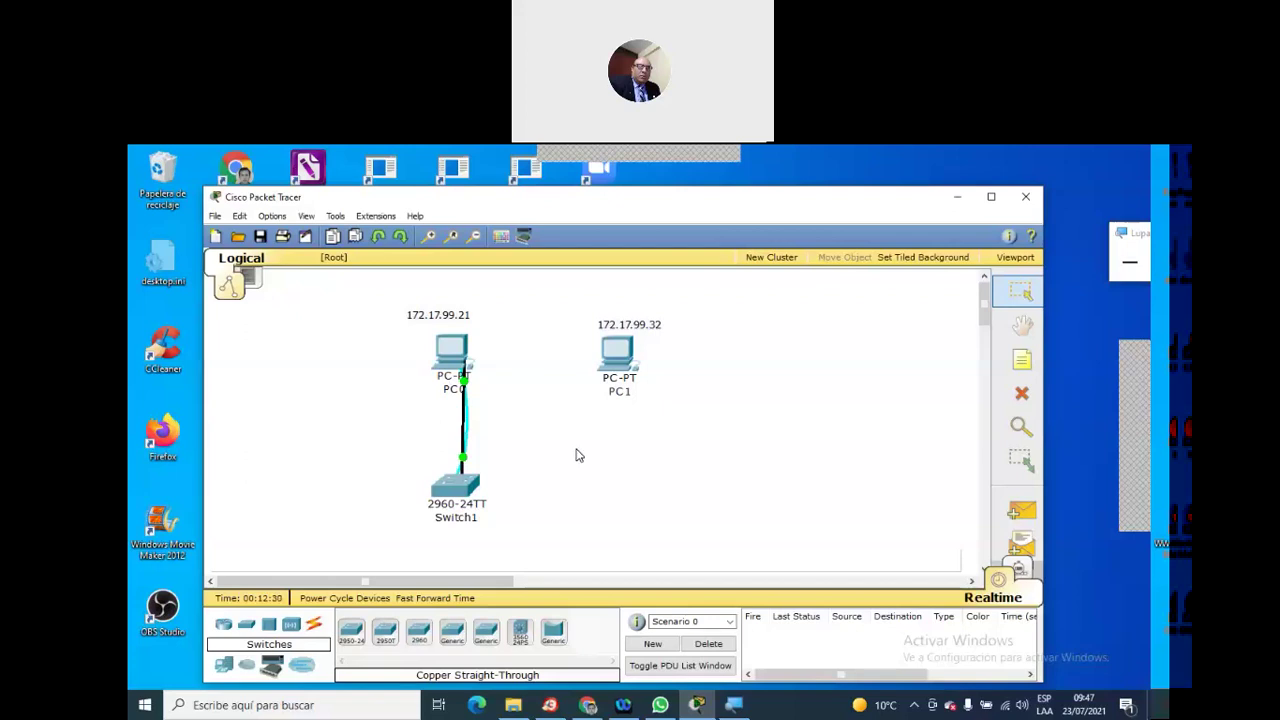
# Step: Add a note reading 172.17.99.11 below Switch1
pyautogui.click(1021, 360)
pyautogui.press('Escape')
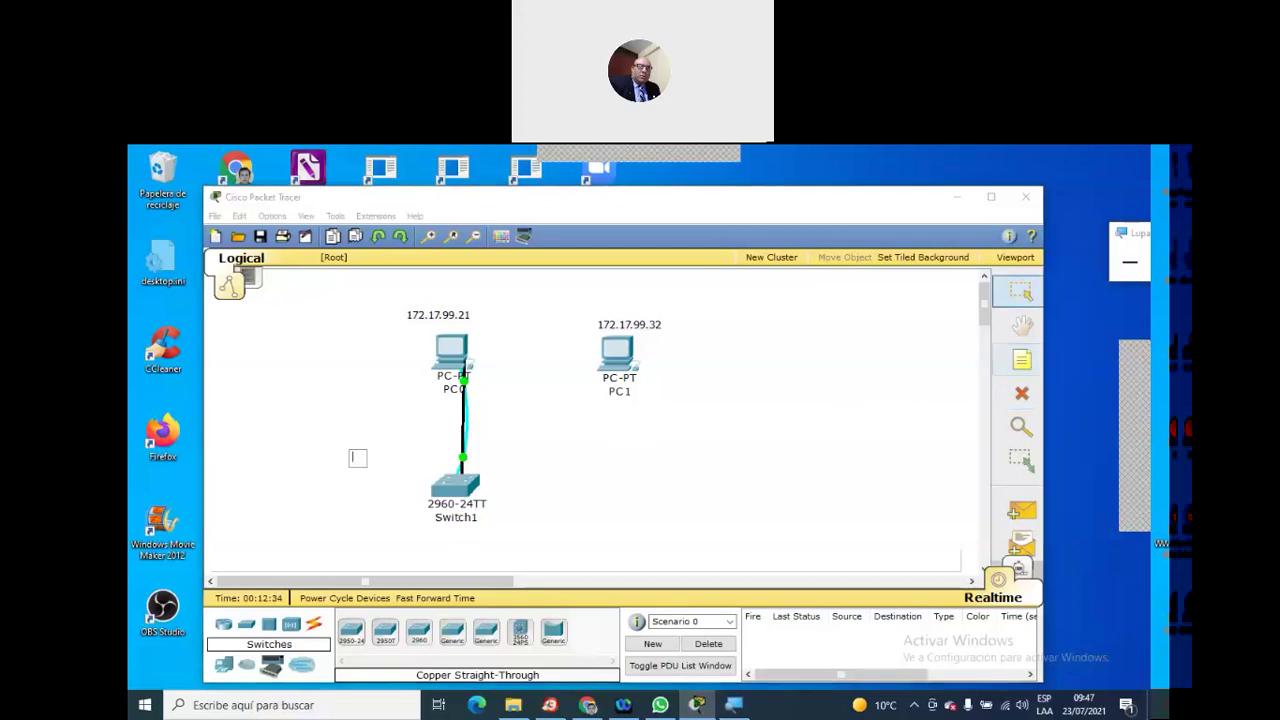
pyautogui.click(418, 545)
pyautogui.write('172.17.99.0')
pyautogui.press('BackSpace')
pyautogui.write('11')
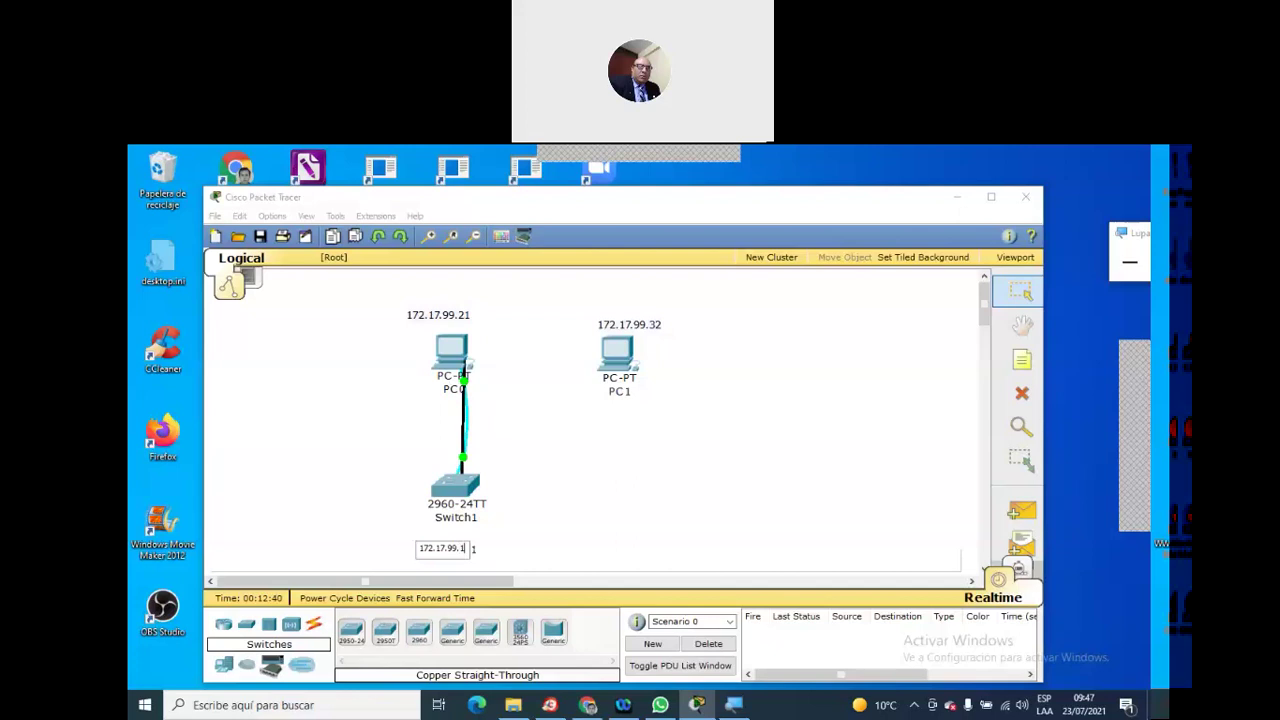
pyautogui.click(479, 549)
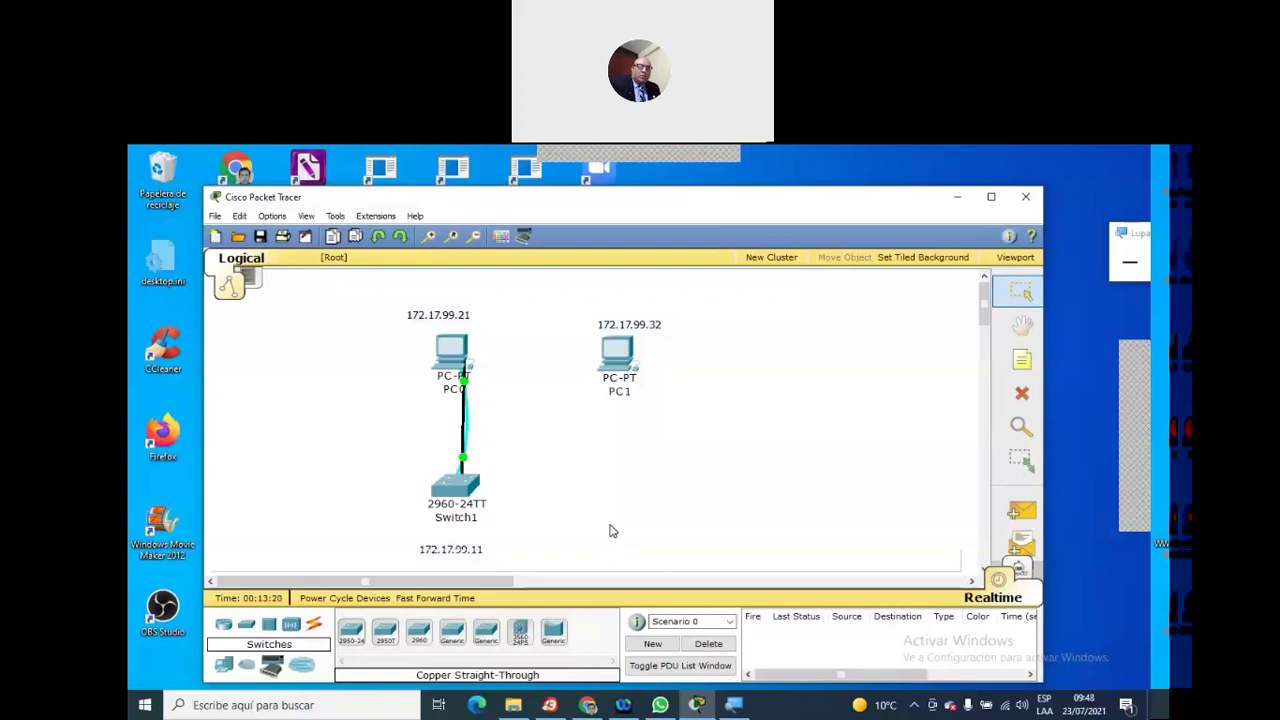
pyautogui.click(459, 555)
# Step: Reopen Switch1's configuration window, reposition it, and switch to its CLI tab
pyautogui.click(523, 531)
pyautogui.click(452, 490)
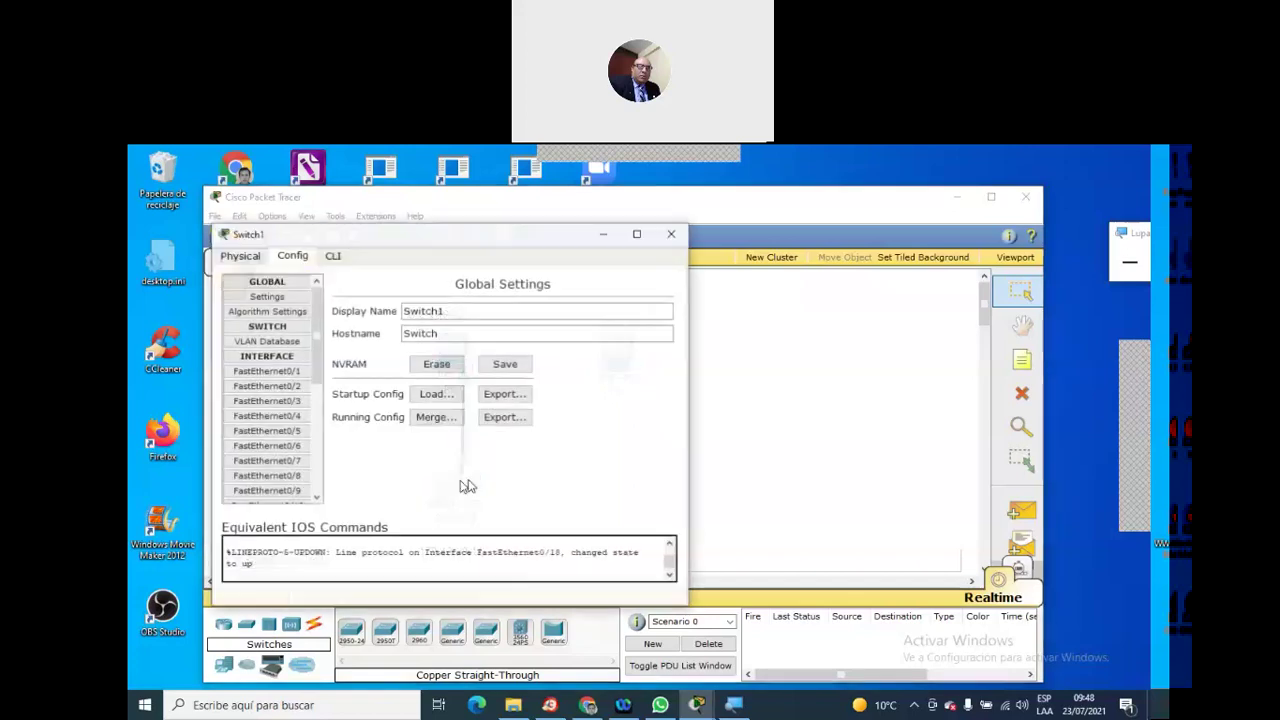
pyautogui.click(672, 233)
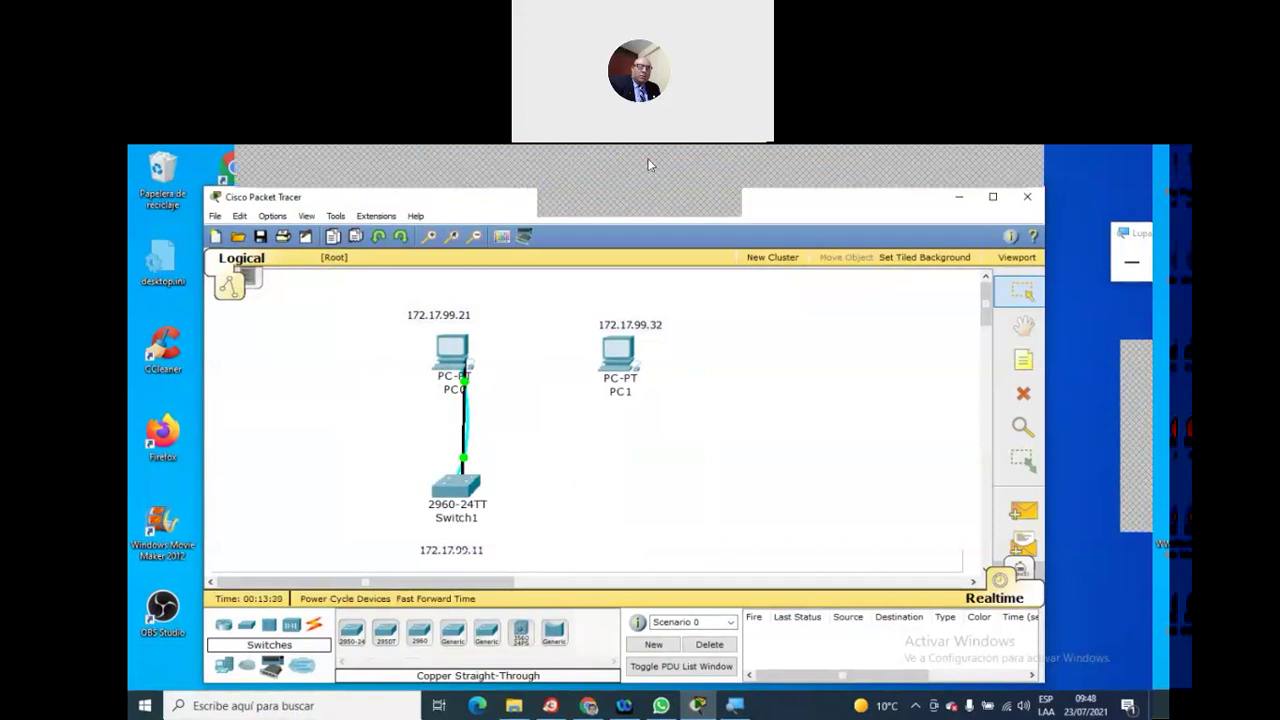
pyautogui.click(678, 164)
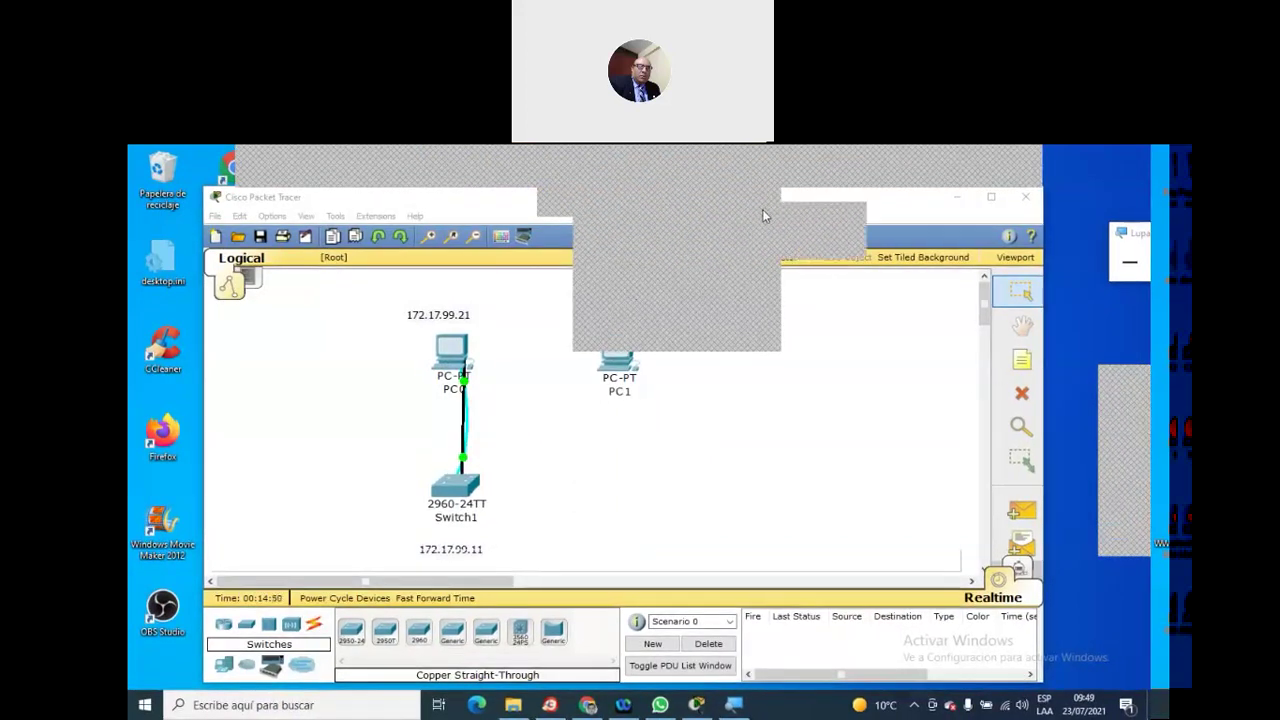
pyautogui.click(762, 209)
pyautogui.click(476, 494)
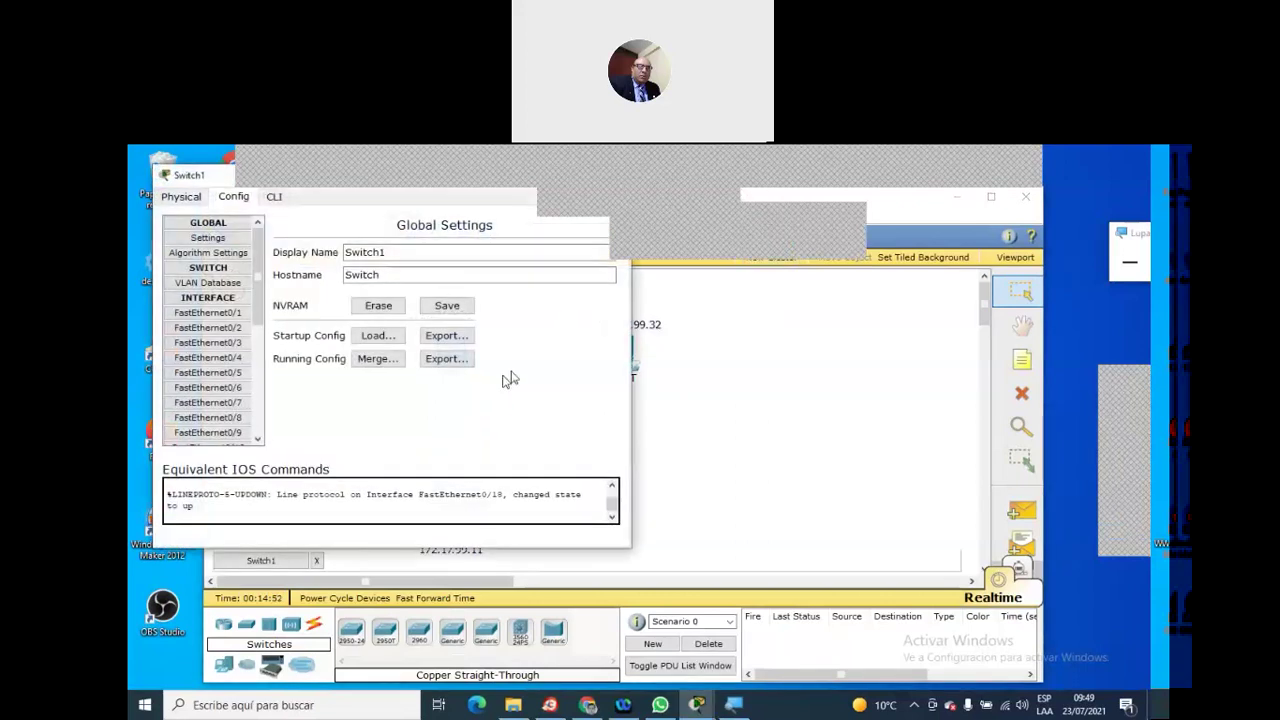
pyautogui.moveTo(188, 185); pyautogui.dragTo(302, 240)
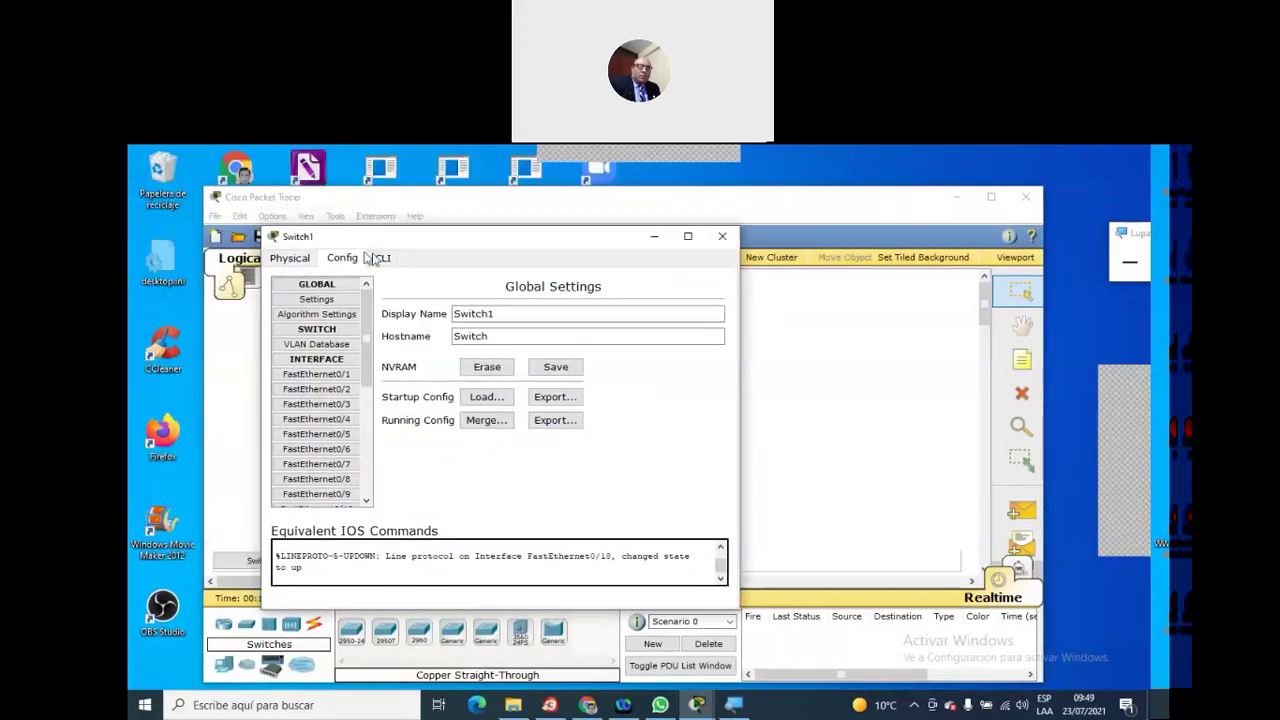
pyautogui.click(384, 258)
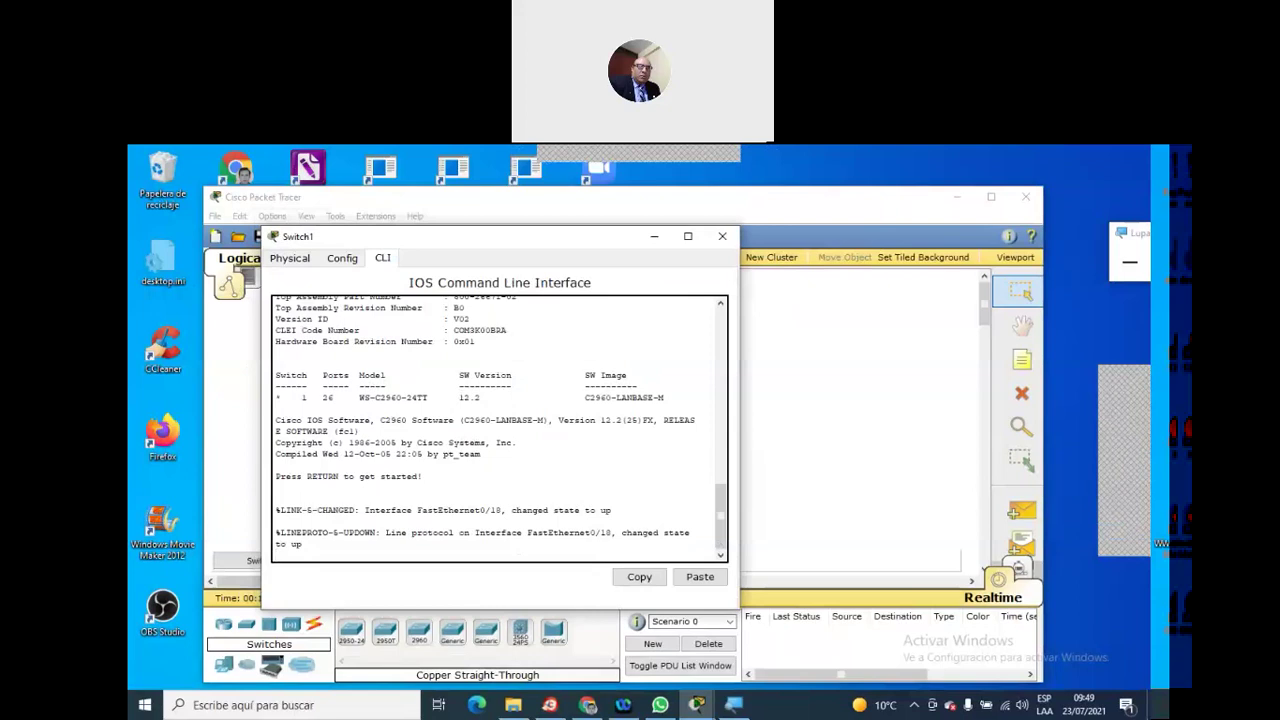
# Step: Get the switch's command prompt and magnify the screen around the CLI
pyautogui.scroll(7, 500, 427)
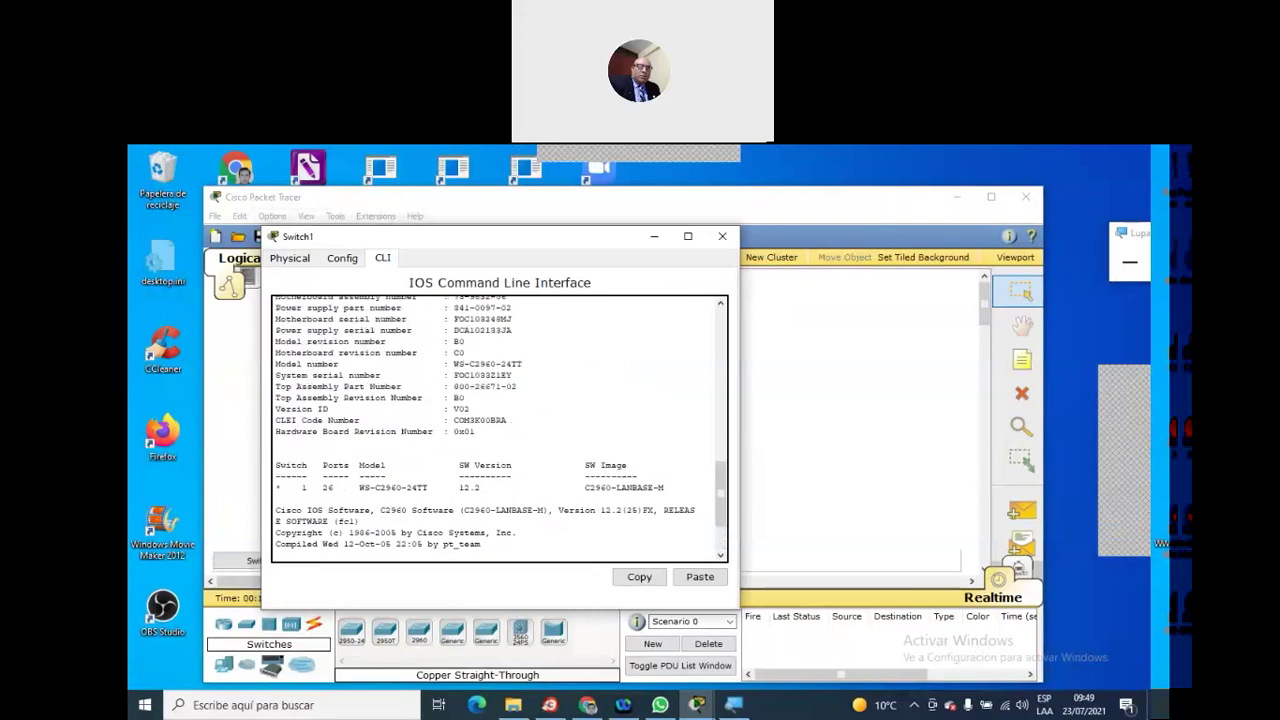
pyautogui.press('Return')
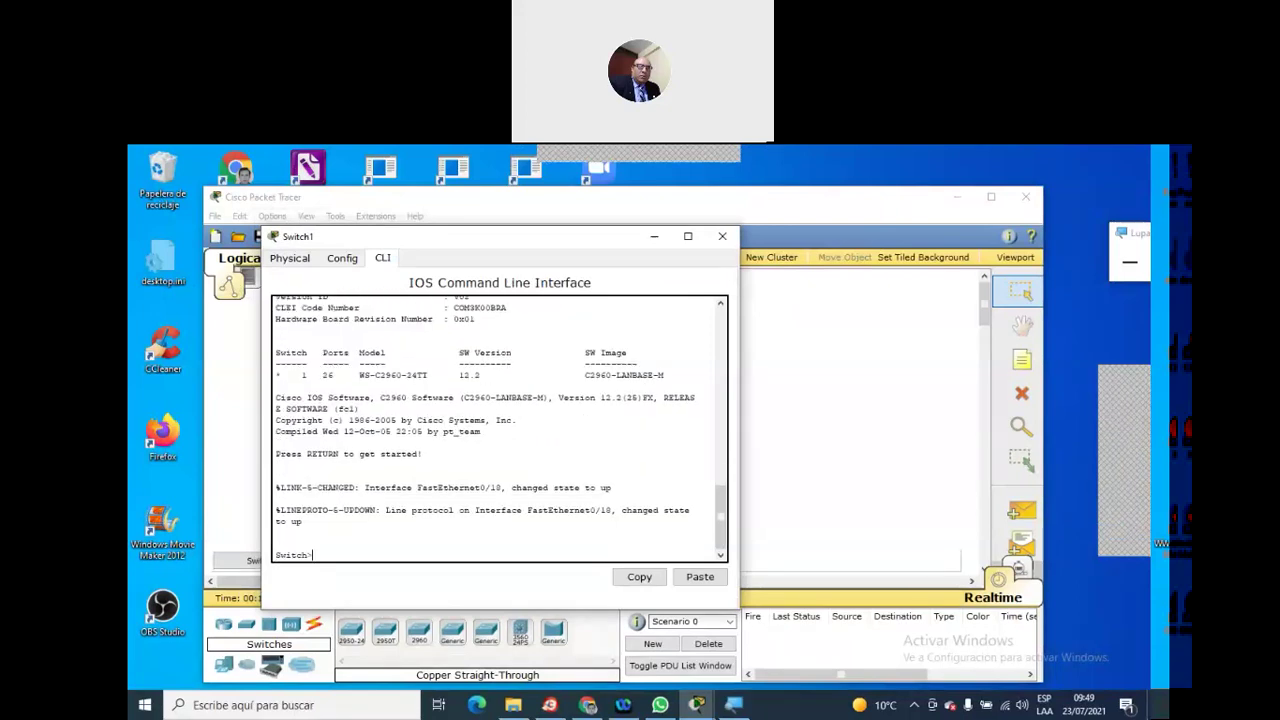
pyautogui.click(1128, 262)
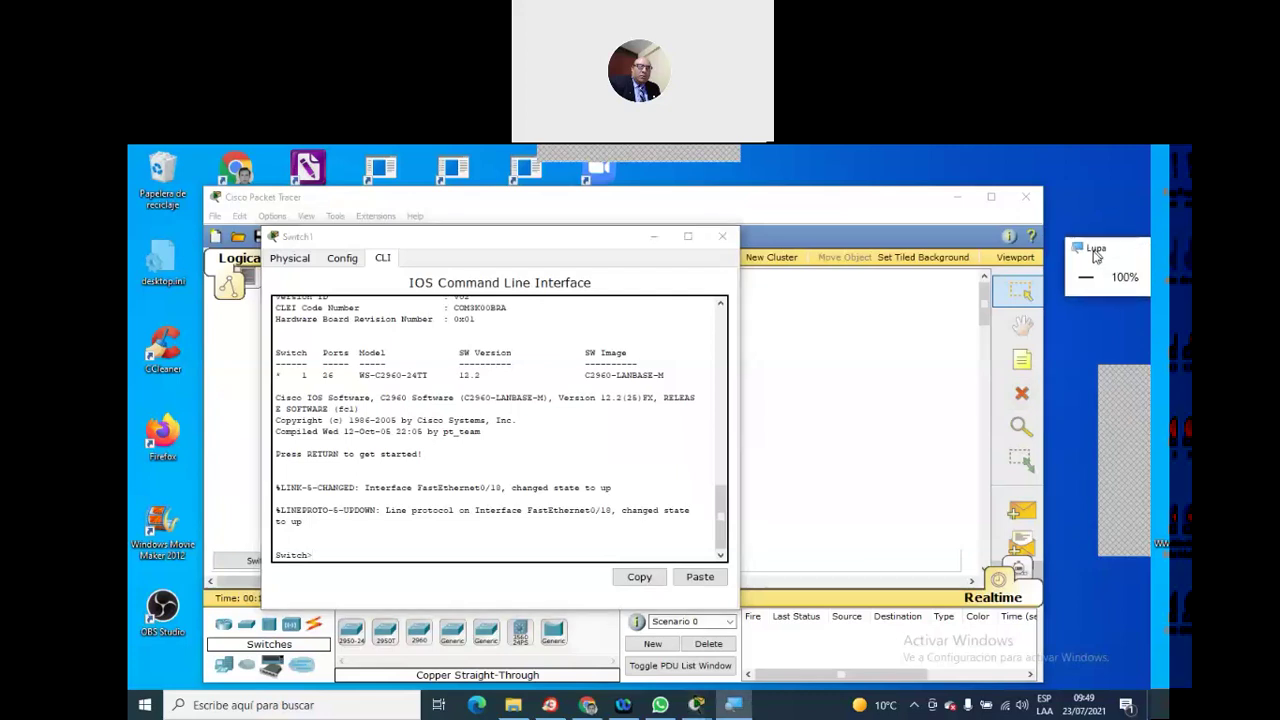
pyautogui.click(1145, 283)
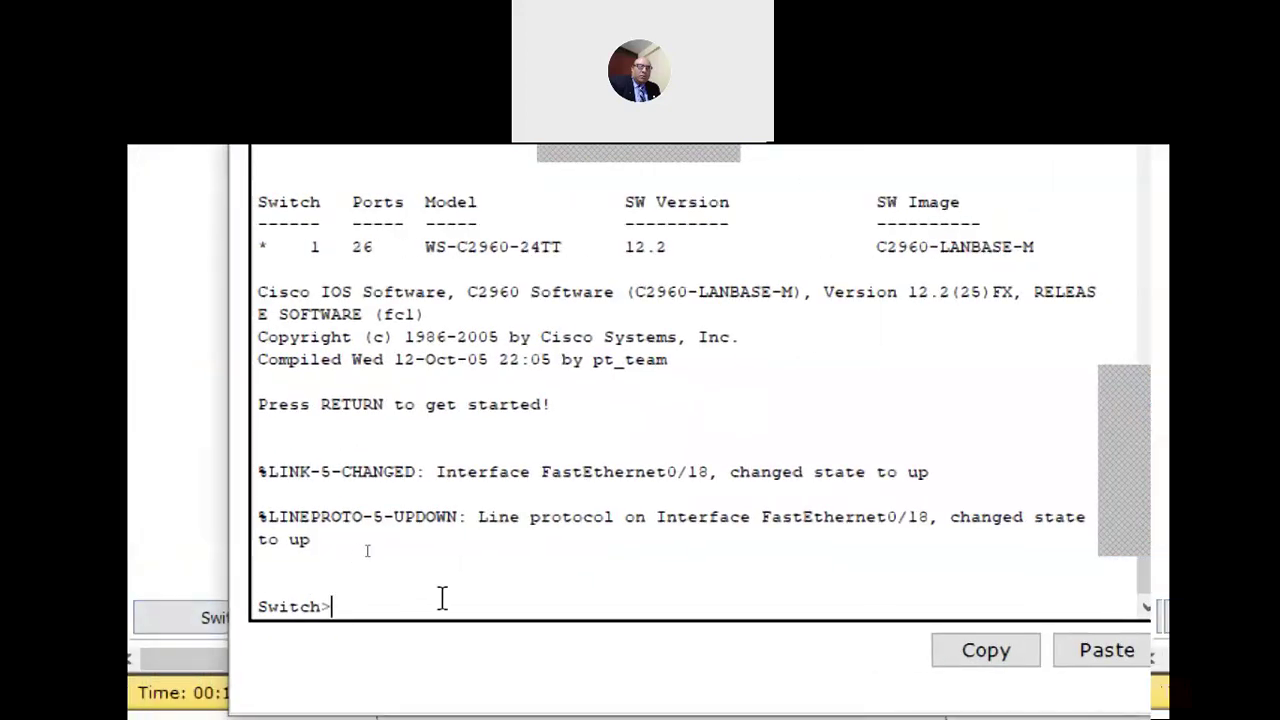
# Step: Enter privileged mode with enable and type show running-config at Switch#
pyautogui.write('enable')
pyautogui.press('Return')
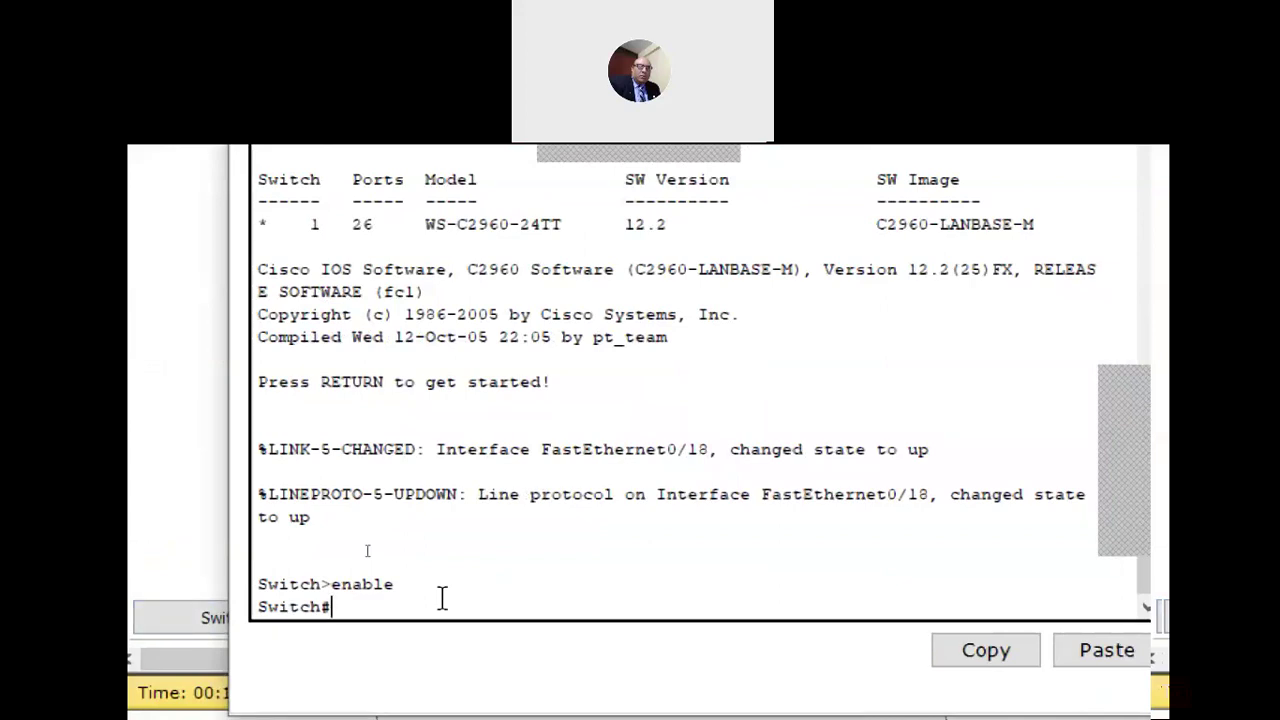
pyautogui.write('show')
pyautogui.press('BackSpace')
pyautogui.press('BackSpace')
pyautogui.press('BackSpace')
pyautogui.press('BackSpace')
pyautogui.press('BackSpace')
pyautogui.write('show runn')
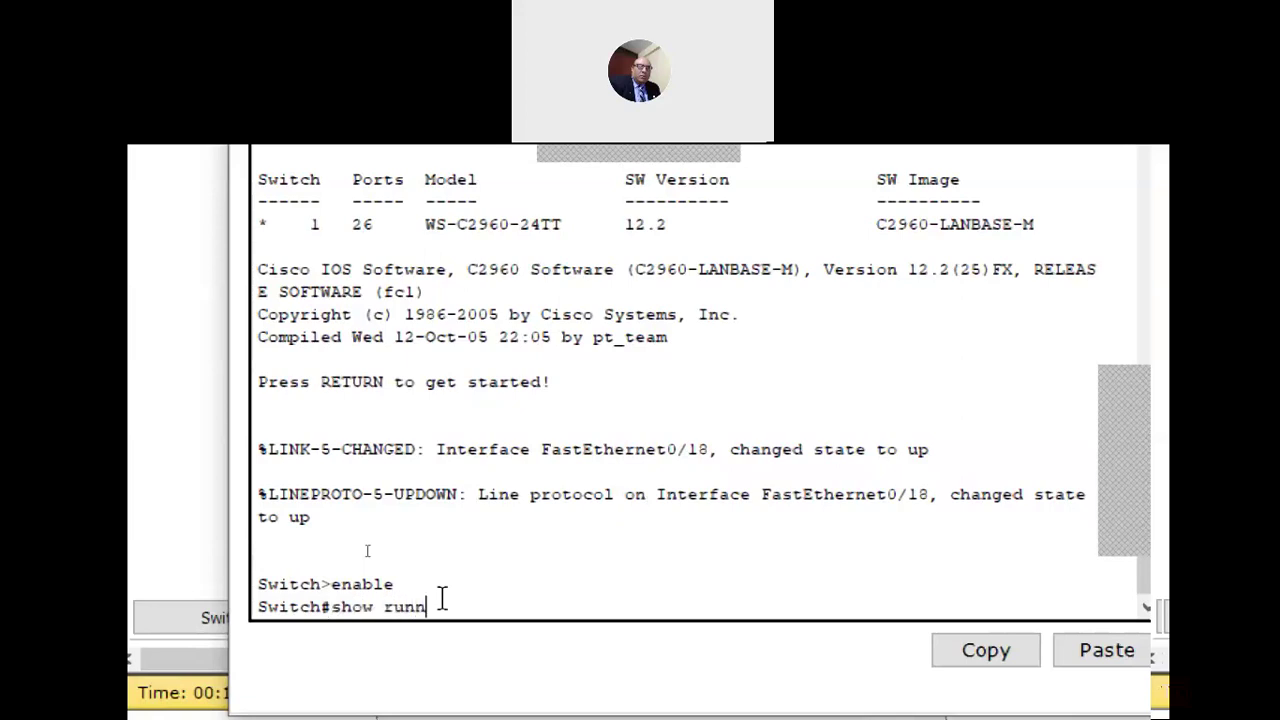
pyautogui.write('ing-config')
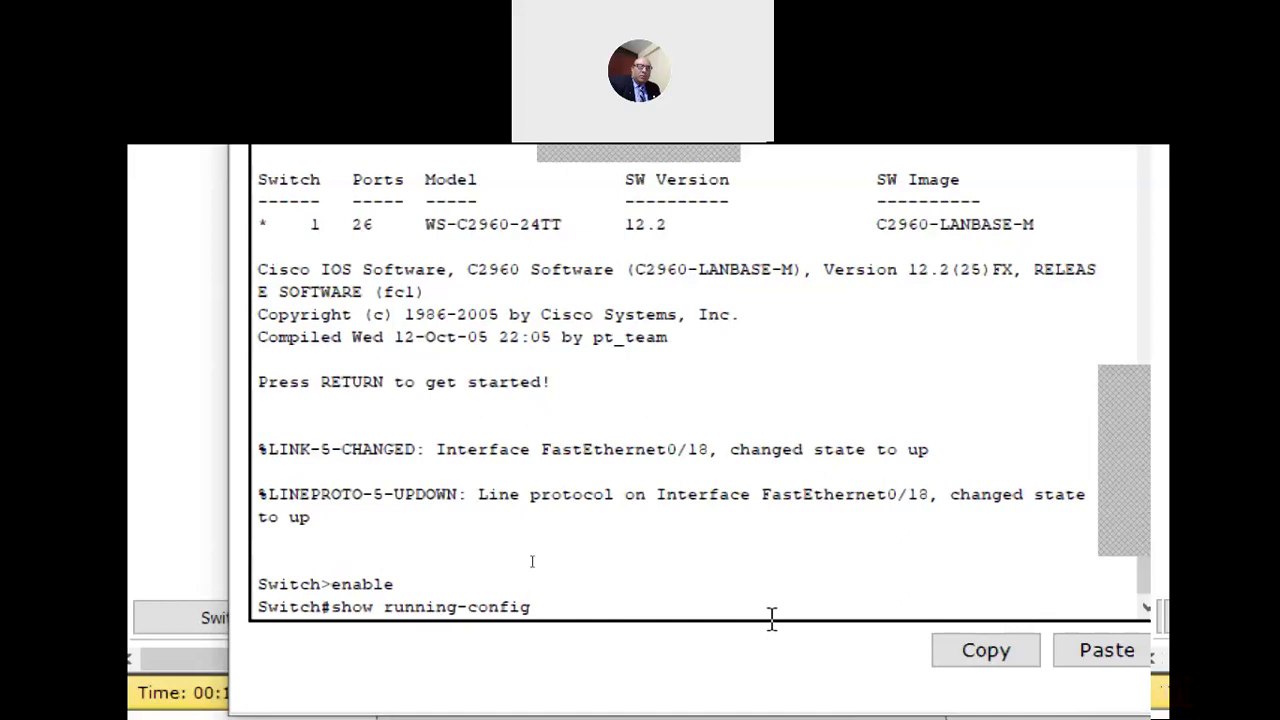
# Step: Run show running-config and review its first page: 1033 bytes, version 12.2, hostname Switch
pyautogui.press('BackSpace')
pyautogui.press('BackSpace')
pyautogui.press('BackSpace')
pyautogui.press('BackSpace')
pyautogui.press('BackSpace')
pyautogui.press('BackSpace')
pyautogui.press('BackSpace')
pyautogui.press('BackSpace')
pyautogui.press('BackSpace')
pyautogui.press('BackSpace')
pyautogui.press('BackSpace')
pyautogui.press('Return')
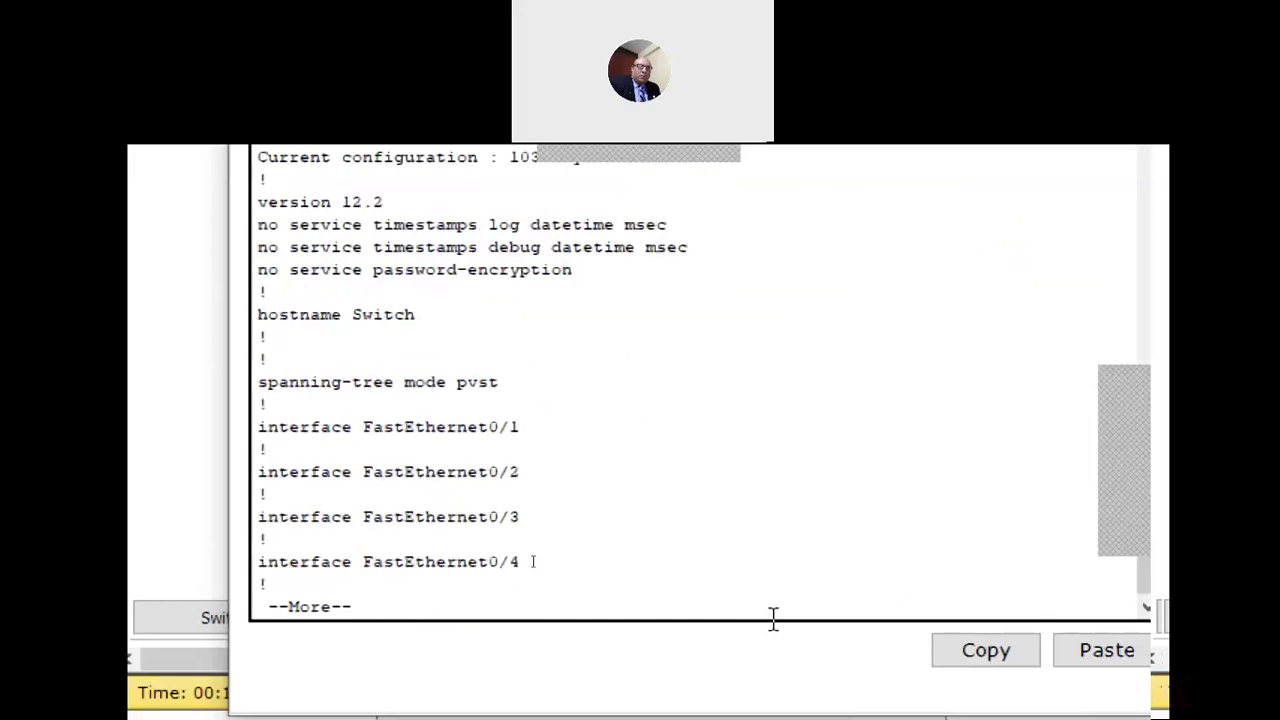
pyautogui.scroll(3, 533, 510)
pyautogui.scroll(-1, 533, 510)
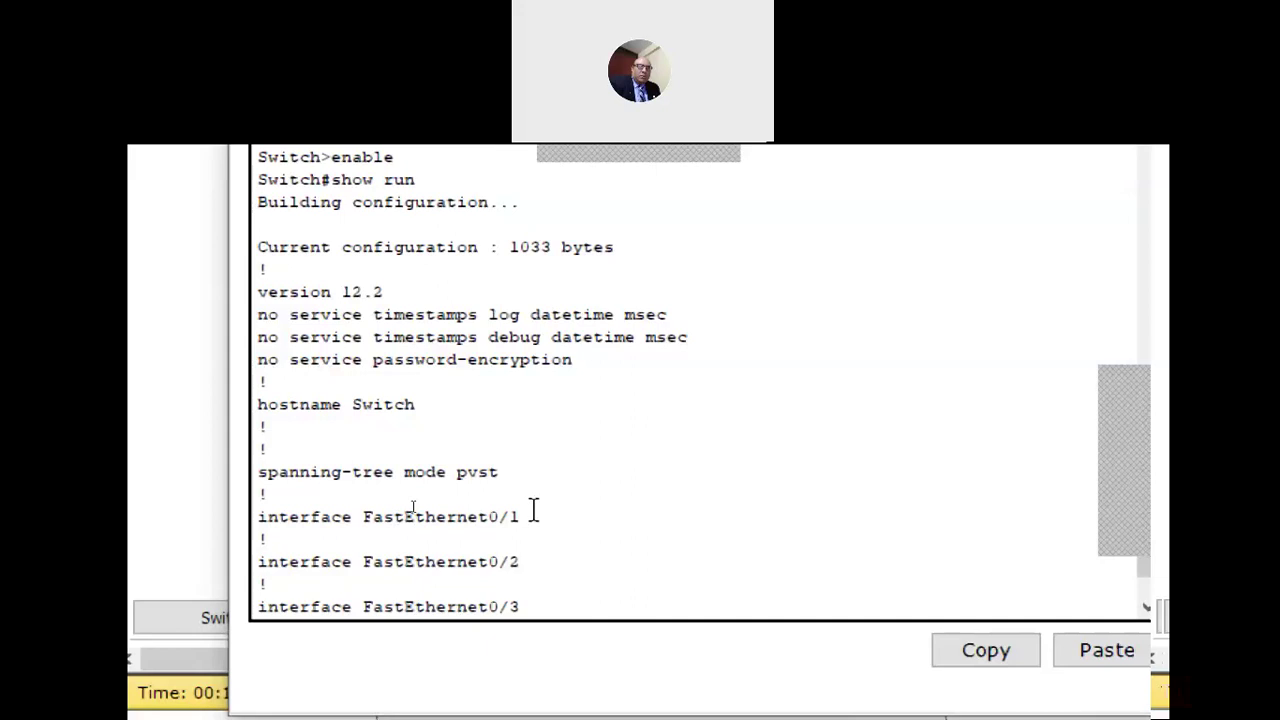
pyautogui.scroll(2, 428, 339)
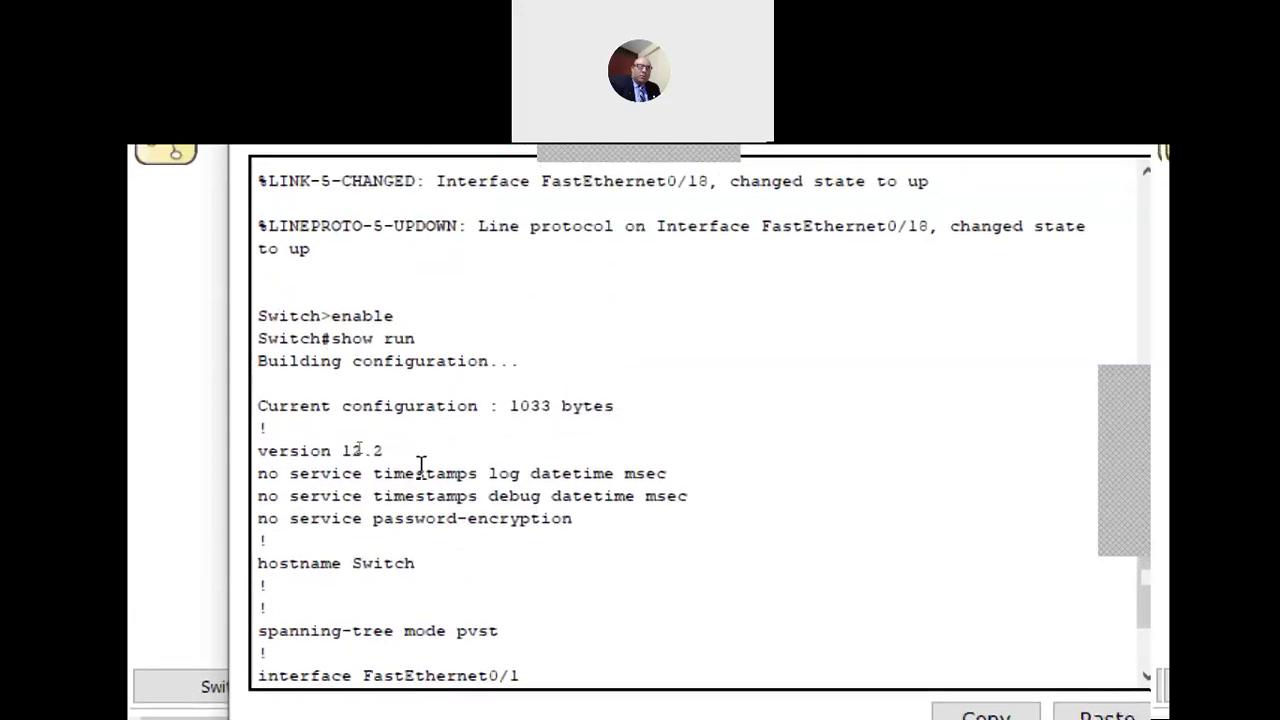
pyautogui.moveTo(418, 271); pyautogui.dragTo(185, 258)
pyautogui.moveTo(185, 325); pyautogui.dragTo(214, 371)
pyautogui.scroll(-3, 551, 520)
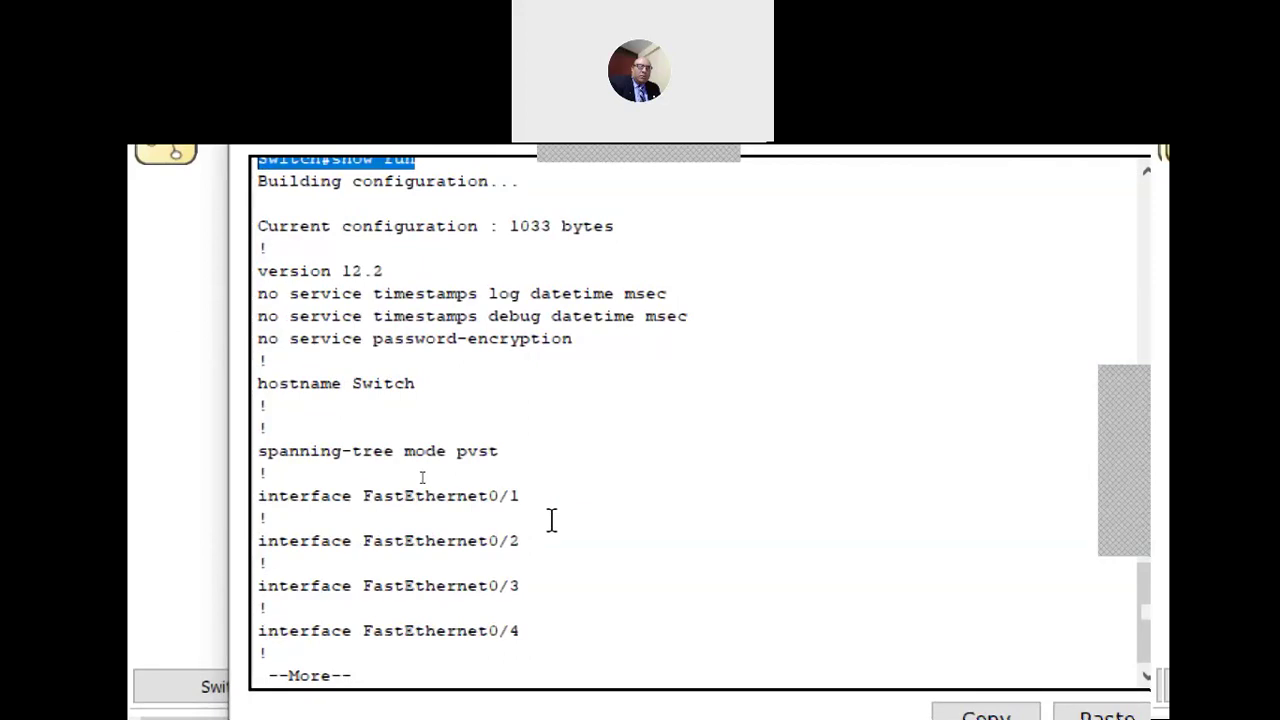
# Step: Page through the configuration past the GigabitEthernet and Vlan1 interfaces to the console and vty lines
pyautogui.scroll(-3, 551, 520)
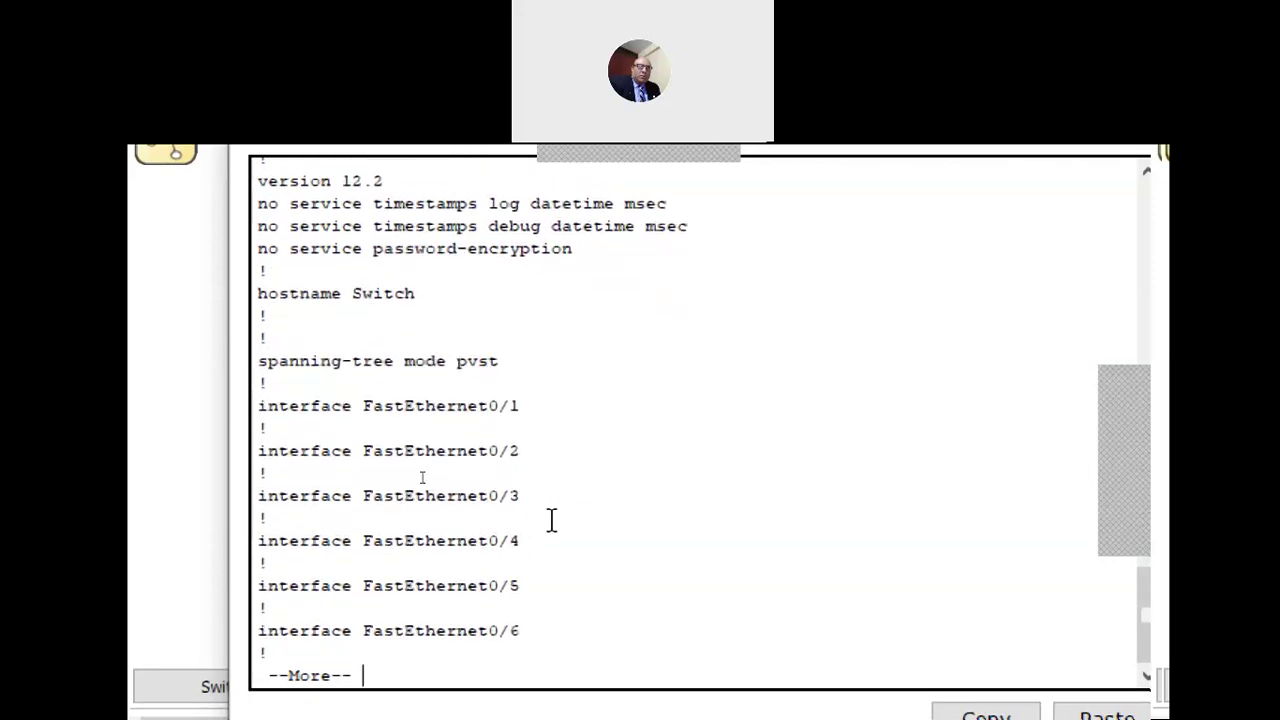
pyautogui.press('Return')
pyautogui.press('Return')
pyautogui.press('Return')
pyautogui.press('Return')
pyautogui.press('Return')
pyautogui.press('Return')
pyautogui.press('Return')
pyautogui.press('Return')
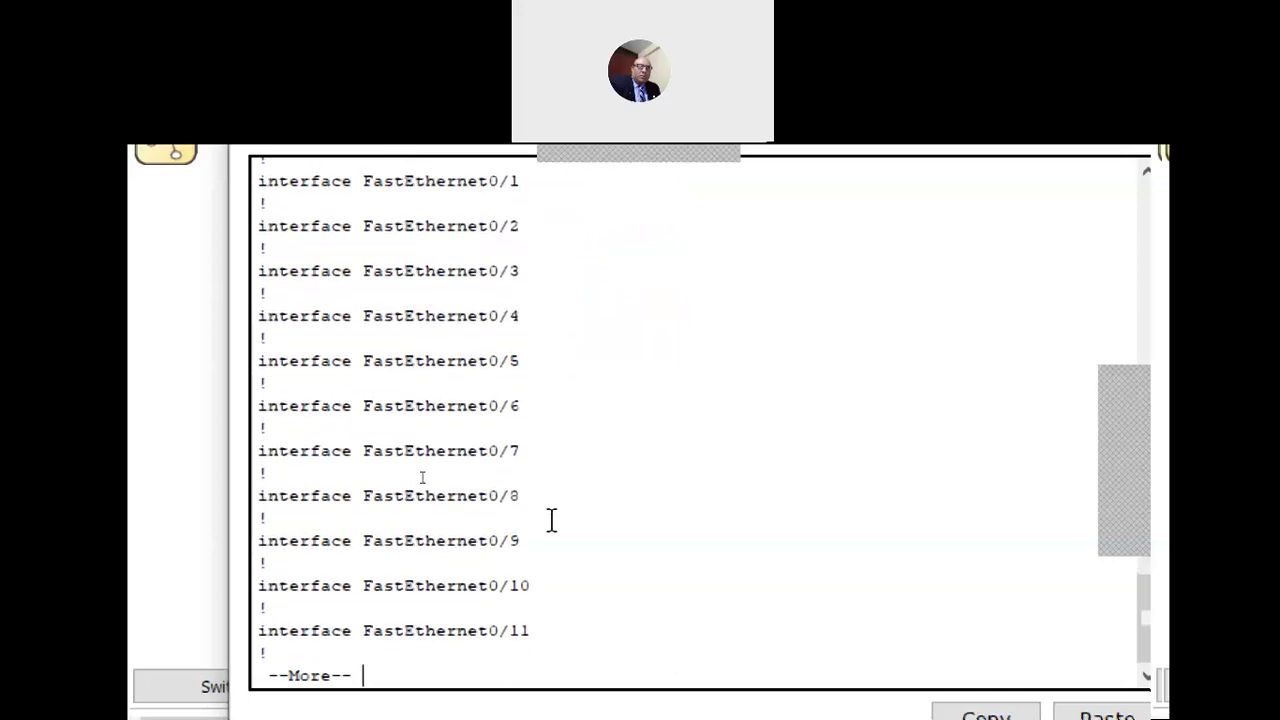
pyautogui.press('Return')
pyautogui.press('Return')
pyautogui.press('Return')
pyautogui.press('Return')
pyautogui.press('Return')
pyautogui.press('Return')
pyautogui.press('Return')
pyautogui.press('Return')
pyautogui.press('Return')
pyautogui.press('Return')
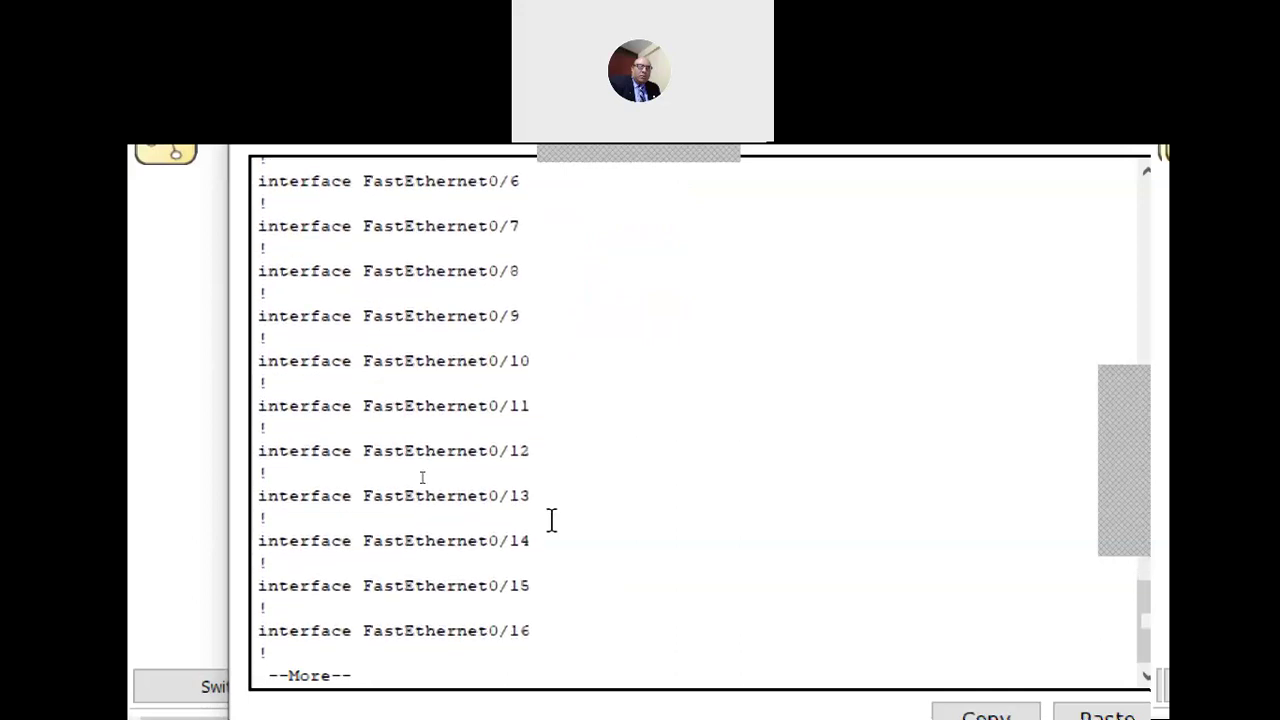
pyautogui.press('Return')
pyautogui.press('Return')
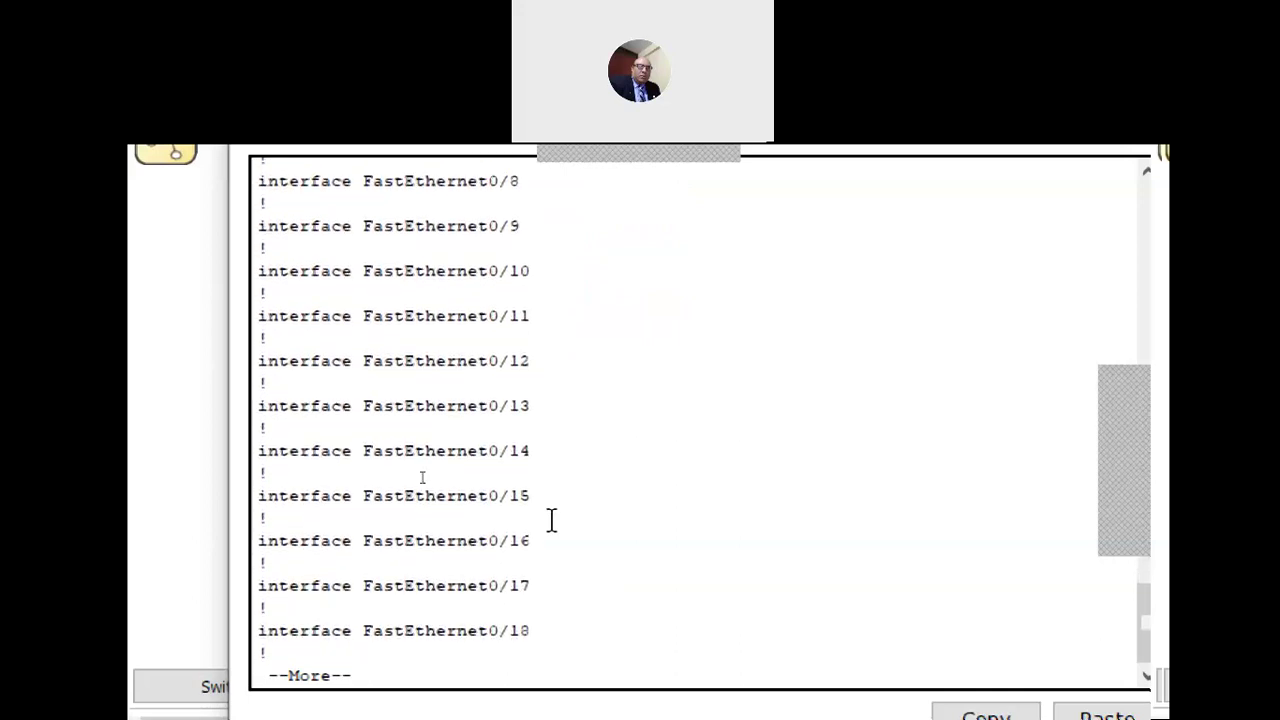
pyautogui.press('Return')
pyautogui.press('Return')
pyautogui.press('Return')
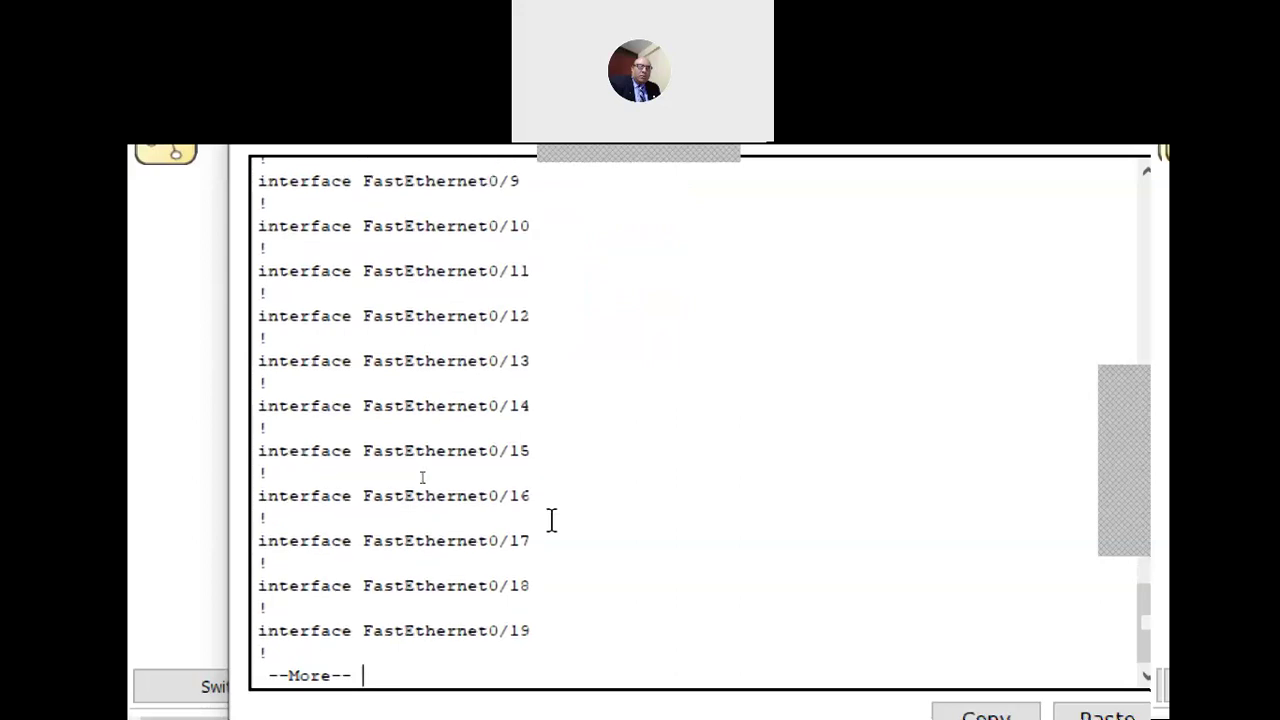
pyautogui.press('Return')
pyautogui.press('Return')
pyautogui.press('Return')
pyautogui.press('Return')
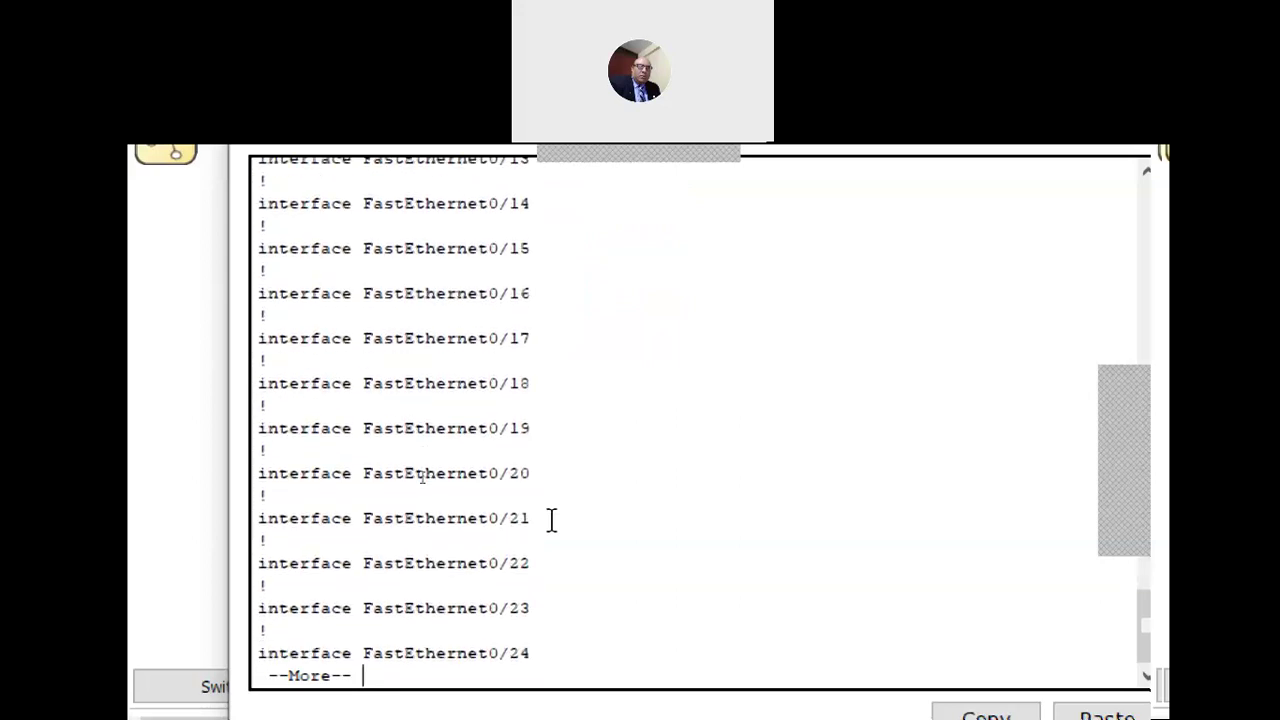
pyautogui.press('Return')
pyautogui.press('Return')
pyautogui.press('Return')
pyautogui.press('Return')
pyautogui.press('Return')
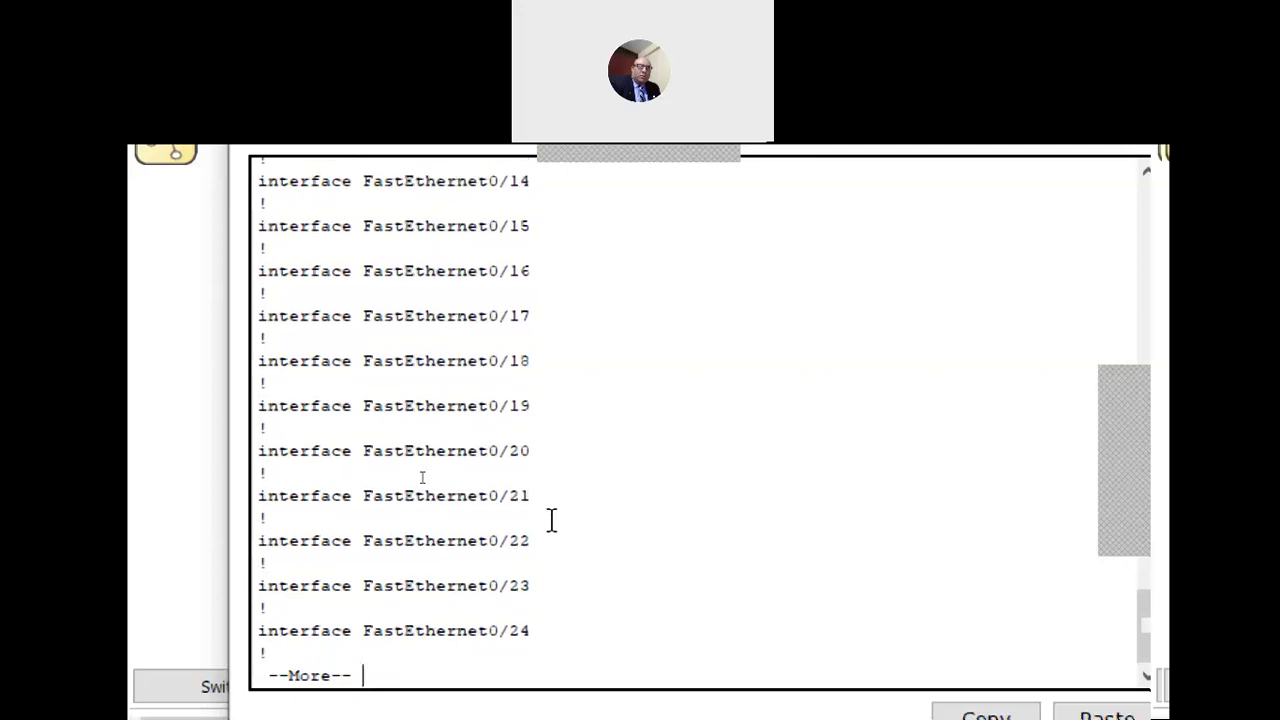
pyautogui.press('Return')
pyautogui.press('Return')
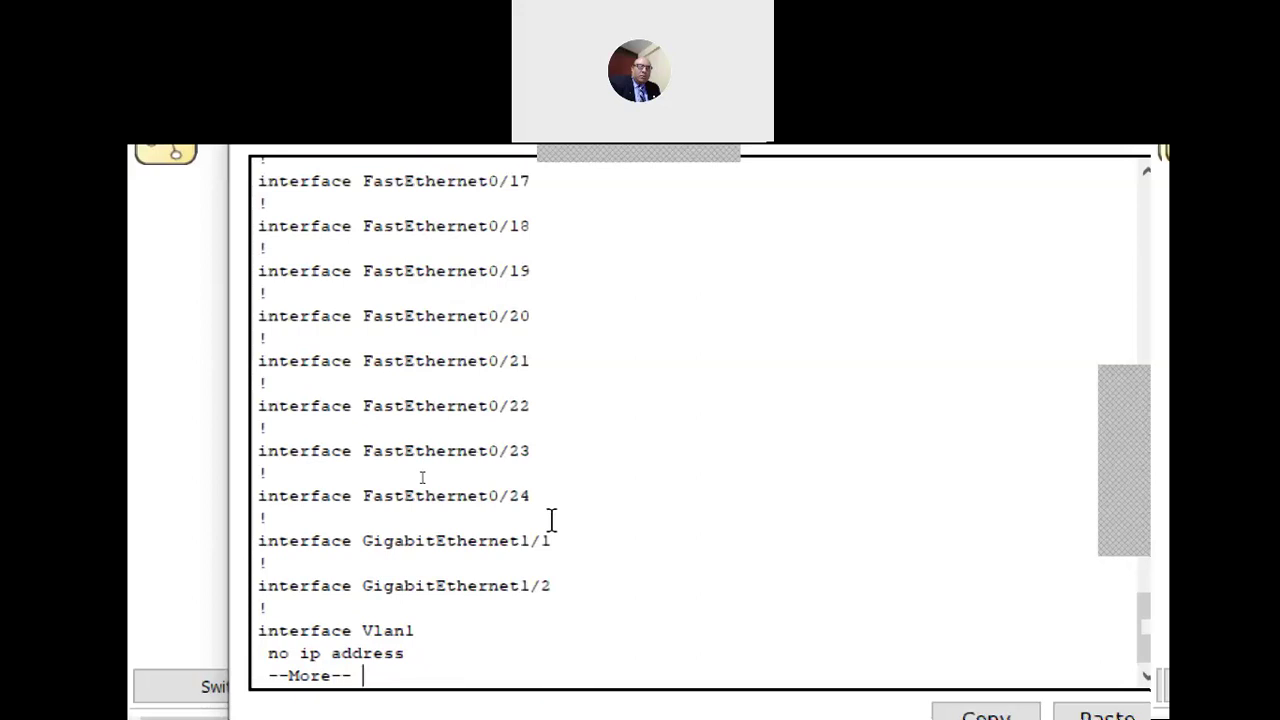
pyautogui.press('Return')
pyautogui.press('Return')
pyautogui.press('Return')
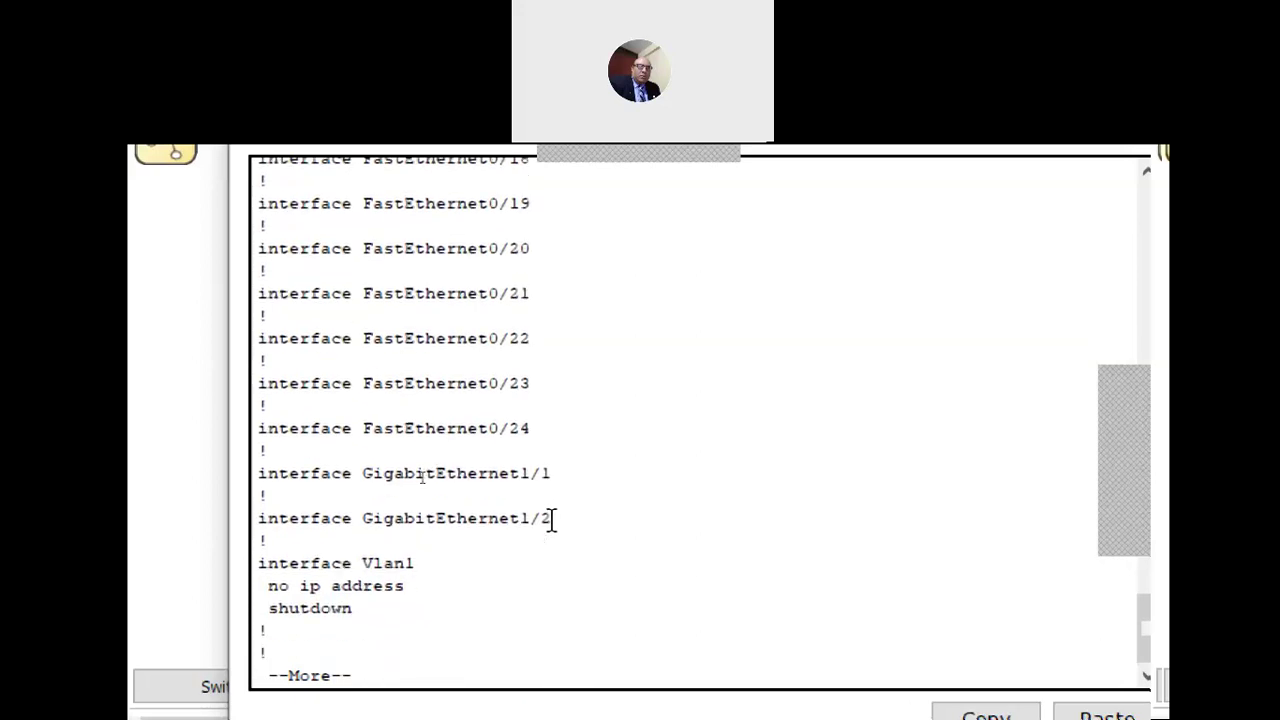
pyautogui.press('Return')
pyautogui.press('Return')
pyautogui.press('Return')
pyautogui.press('Return')
pyautogui.press('Return')
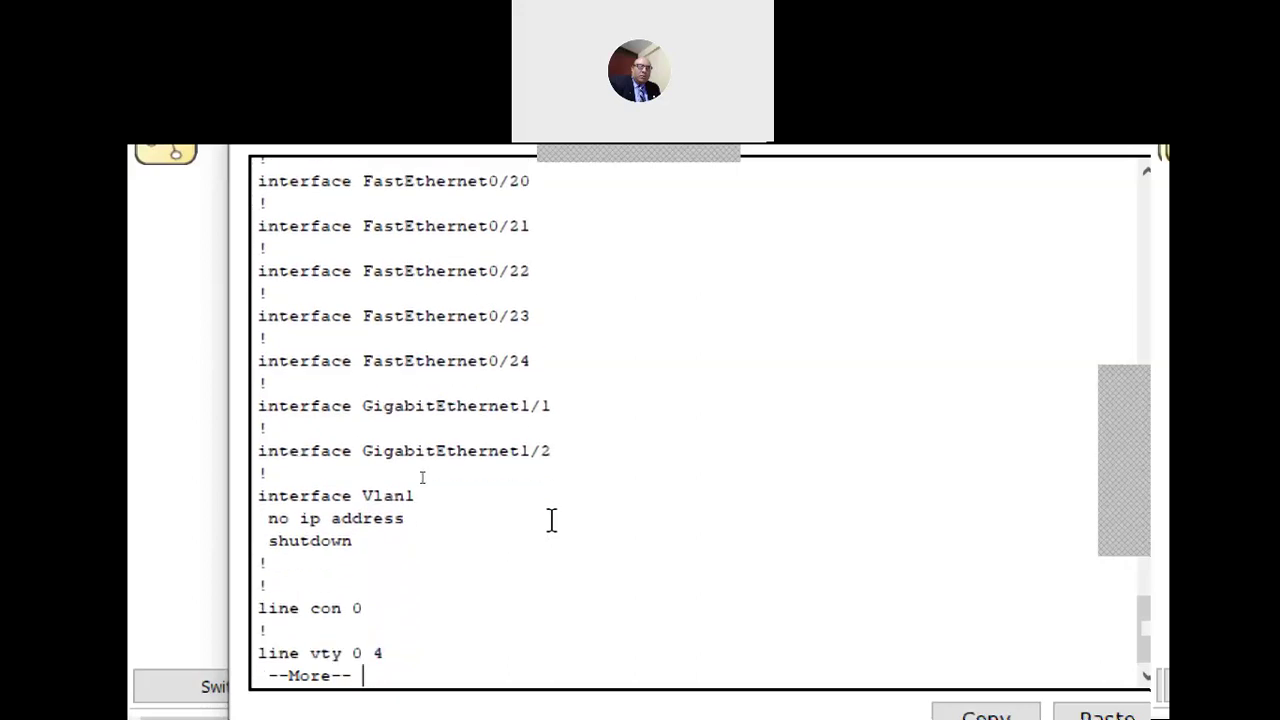
pyautogui.press('Return')
pyautogui.press('Return')
pyautogui.press('Return')
pyautogui.press('Return')
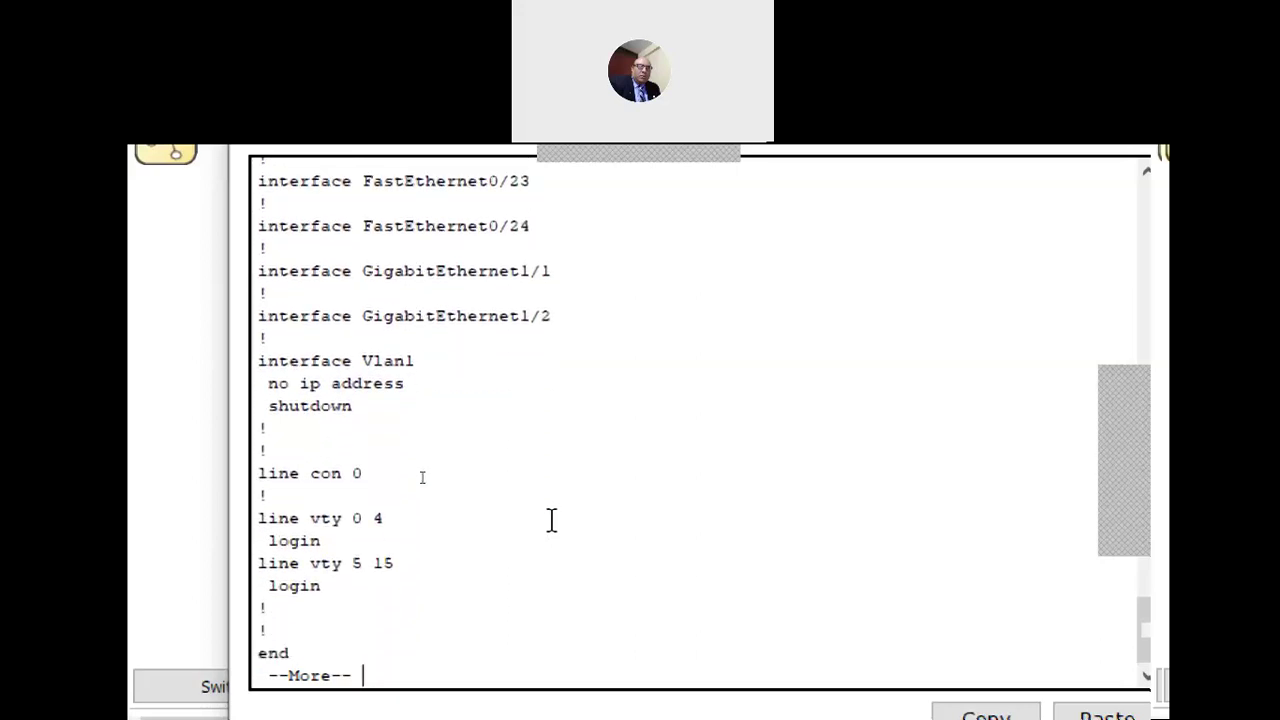
# Step: Highlight the line vty 0 4 and 5 15 login entries, then clear the highlight
pyautogui.moveTo(398, 563); pyautogui.dragTo(166, 523)
pyautogui.click(370, 590)
pyautogui.moveTo(338, 586); pyautogui.dragTo(180, 525)
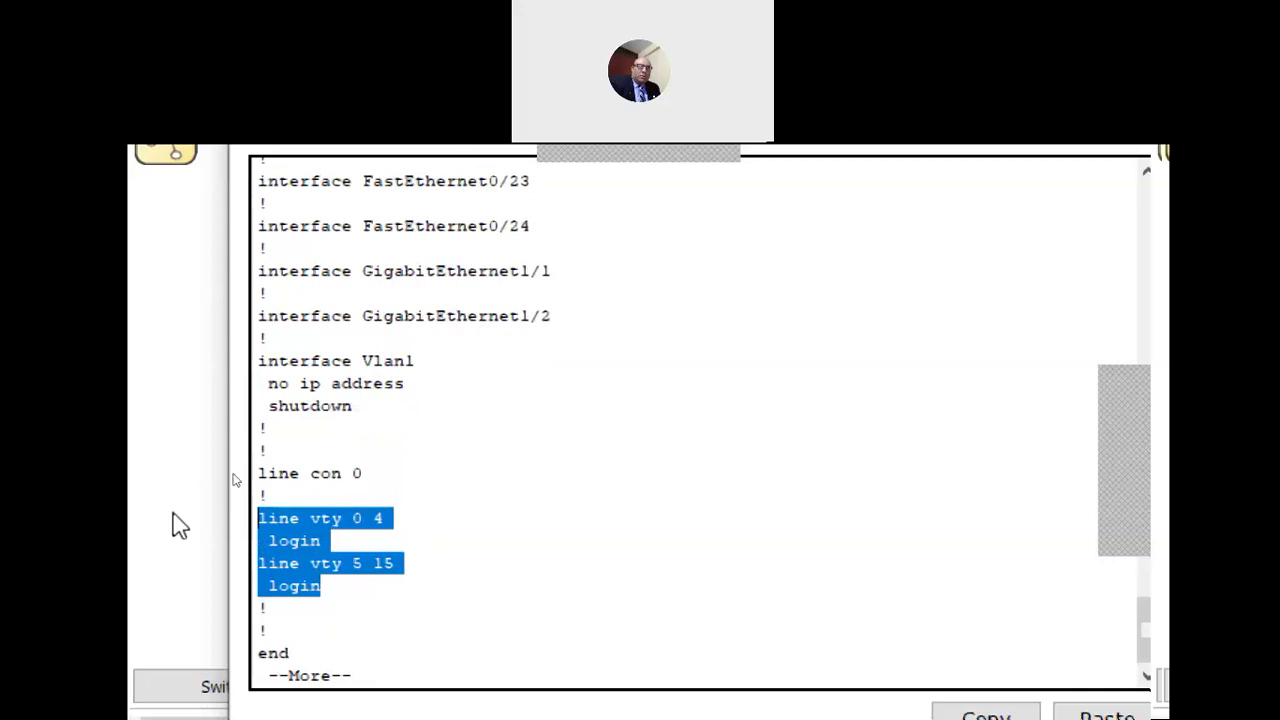
pyautogui.click(484, 602)
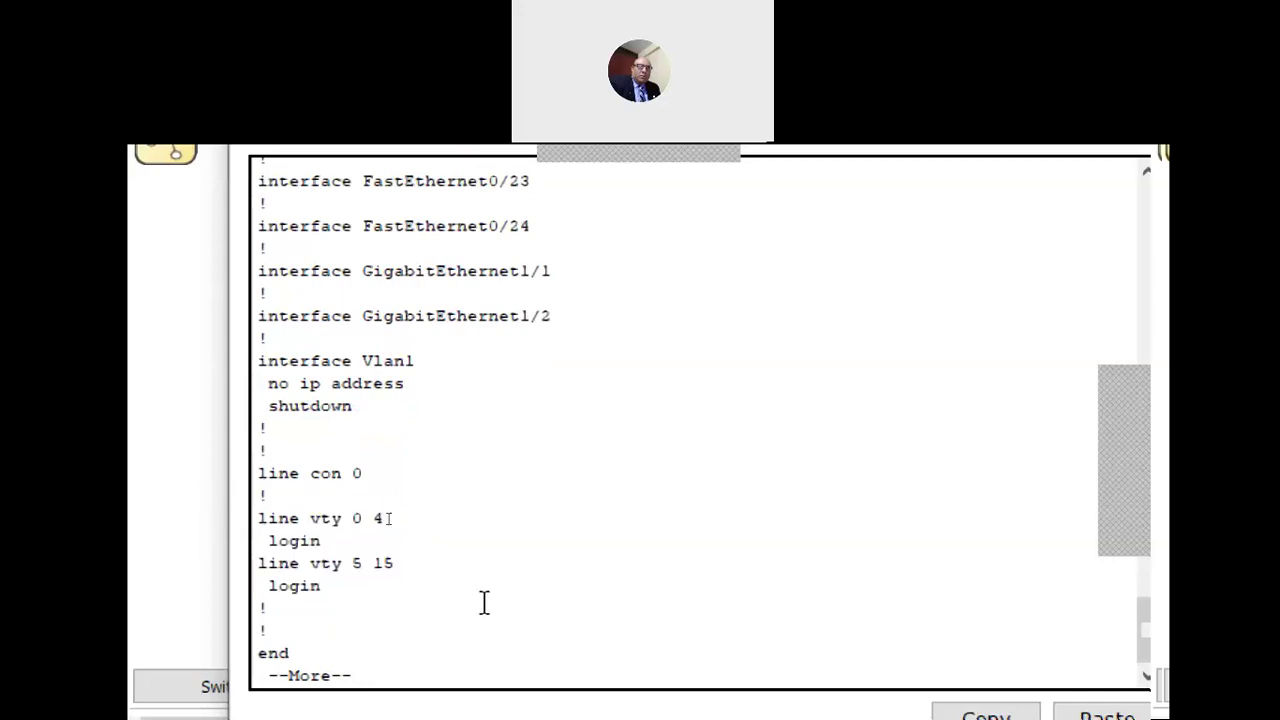
# Step: Run show star and show start; both report startup-config is not present
pyautogui.press('space')
pyautogui.press('Return')
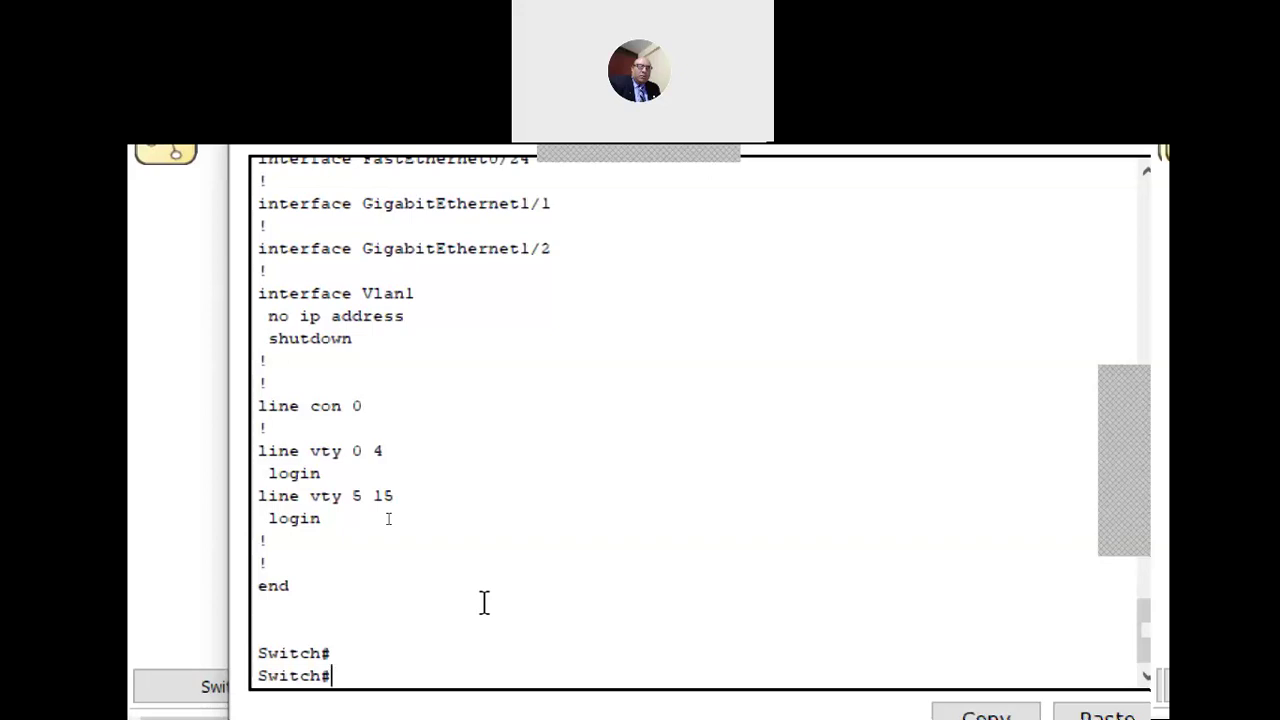
pyautogui.write('show startup-config')
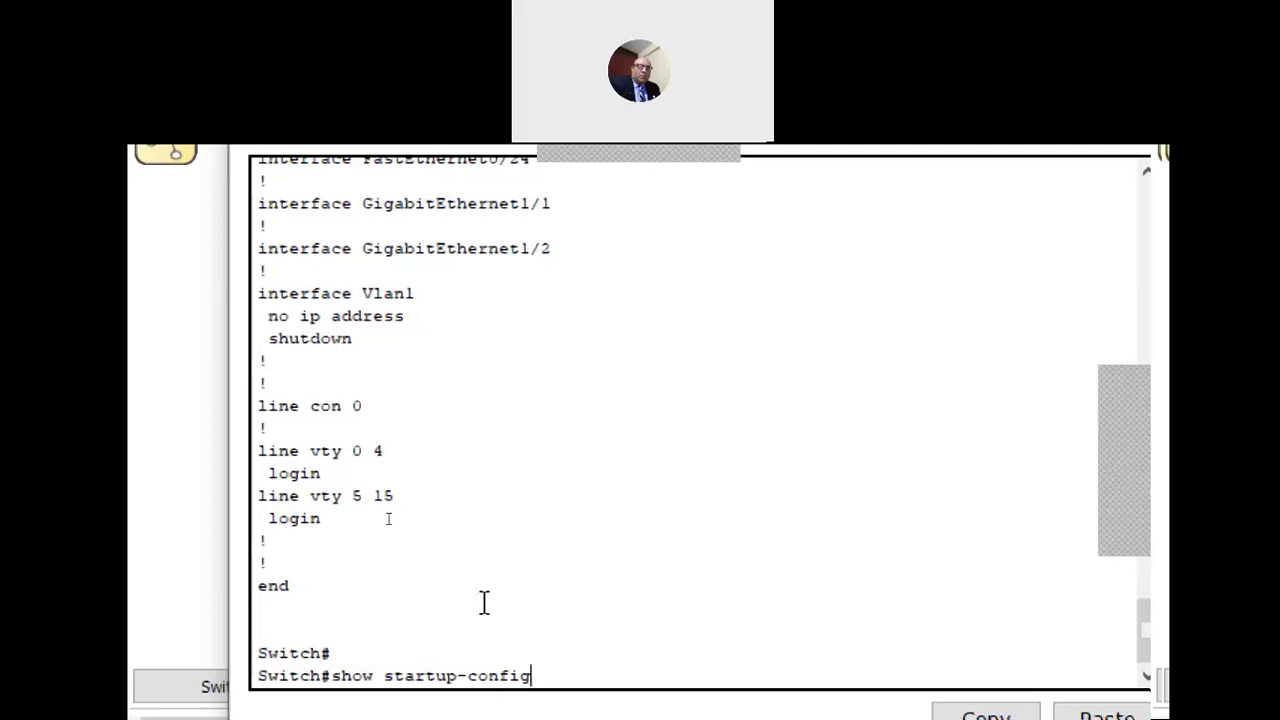
pyautogui.press('BackSpace')
pyautogui.press('BackSpace')
pyautogui.press('BackSpace')
pyautogui.press('BackSpace')
pyautogui.press('BackSpace')
pyautogui.press('BackSpace')
pyautogui.press('BackSpace')
pyautogui.press('BackSpace')
pyautogui.press('BackSpace')
pyautogui.press('BackSpace')
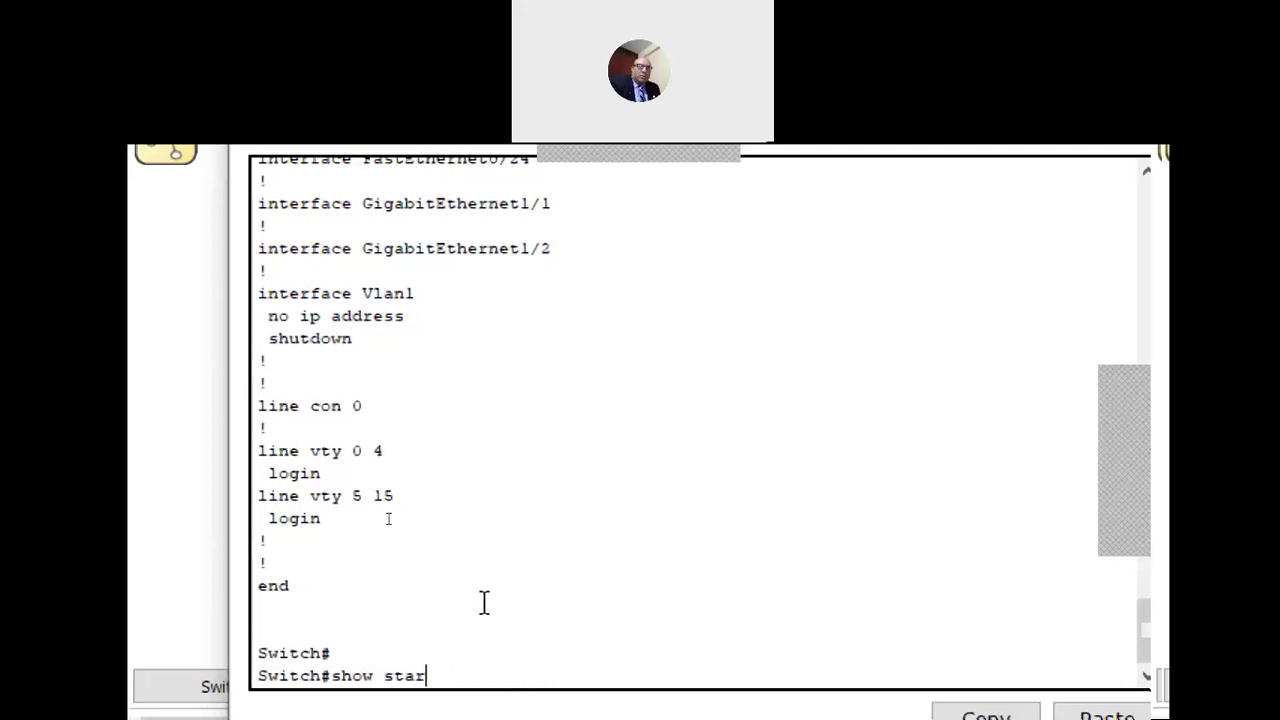
pyautogui.press('Return')
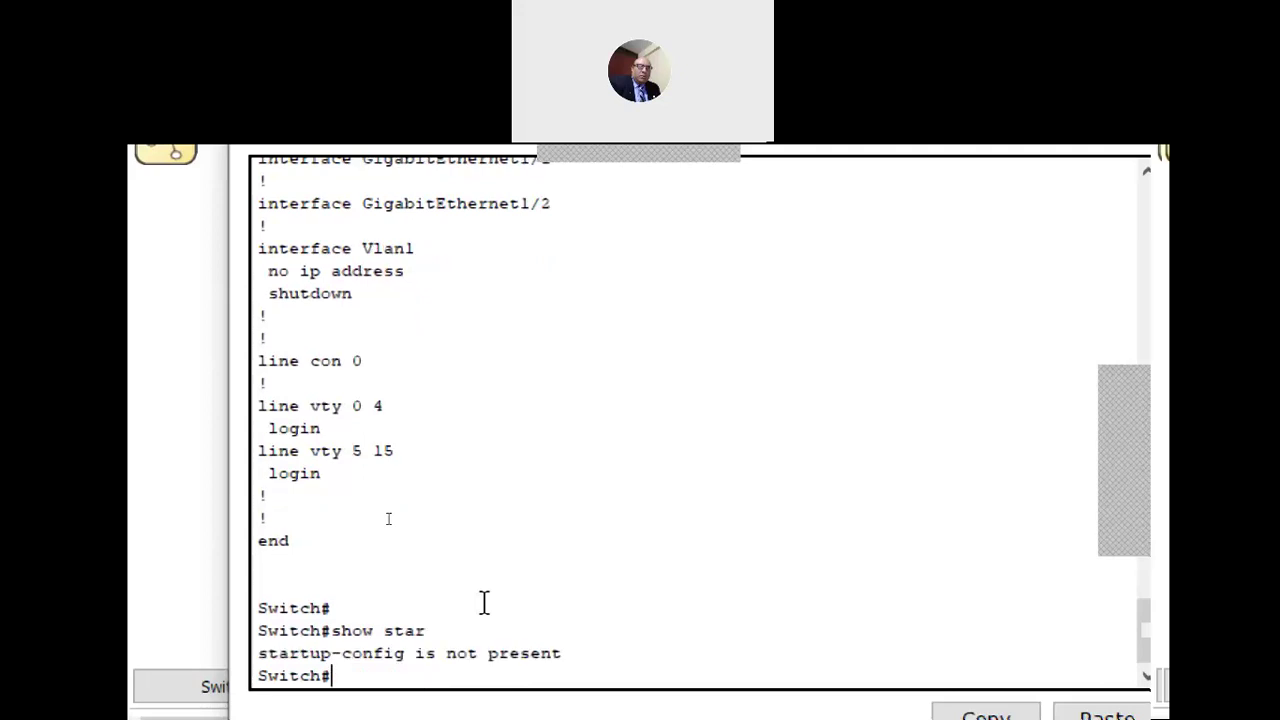
pyautogui.press('Up')
pyautogui.write('t')
pyautogui.press('Return')
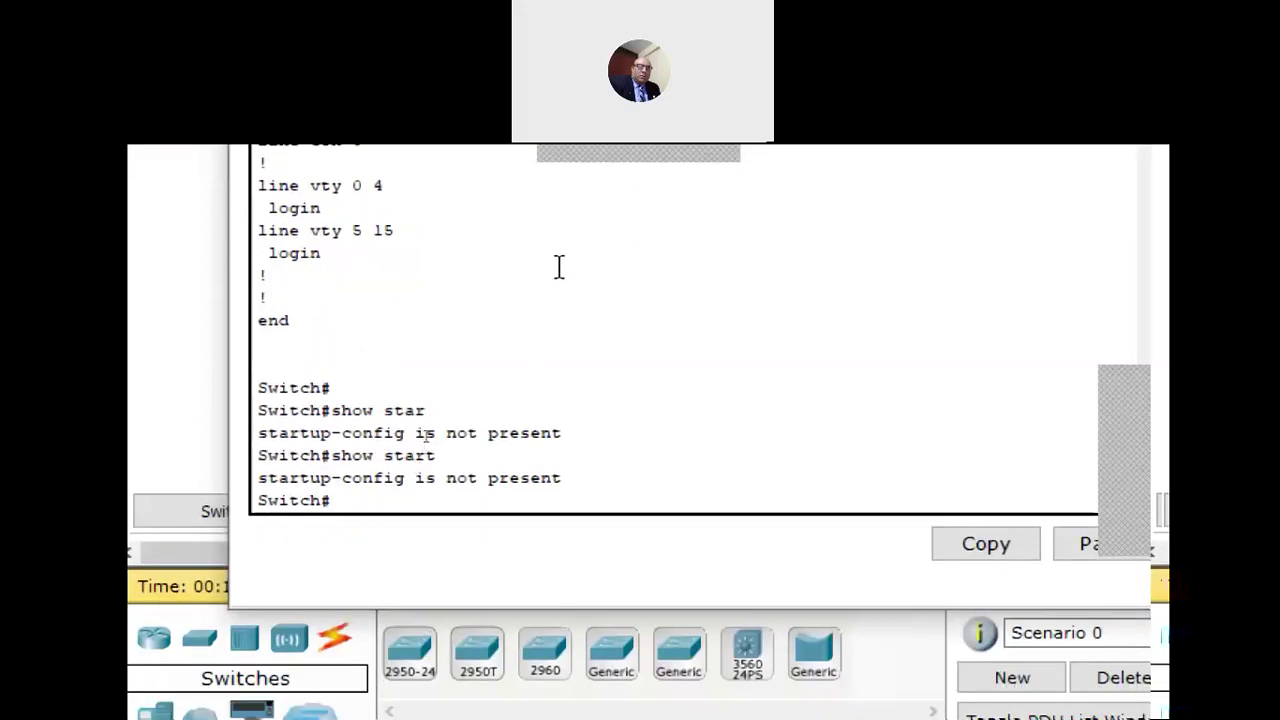
pyautogui.moveTo(572, 170)
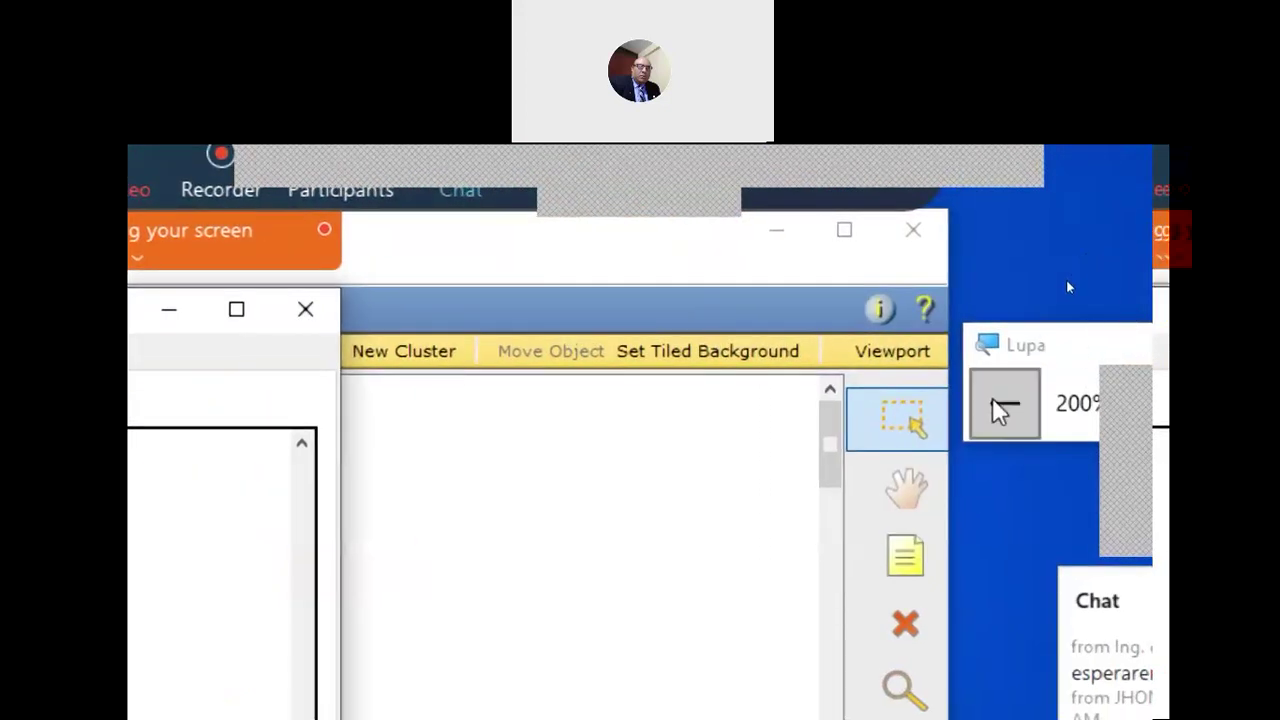
pyautogui.click(1001, 404)
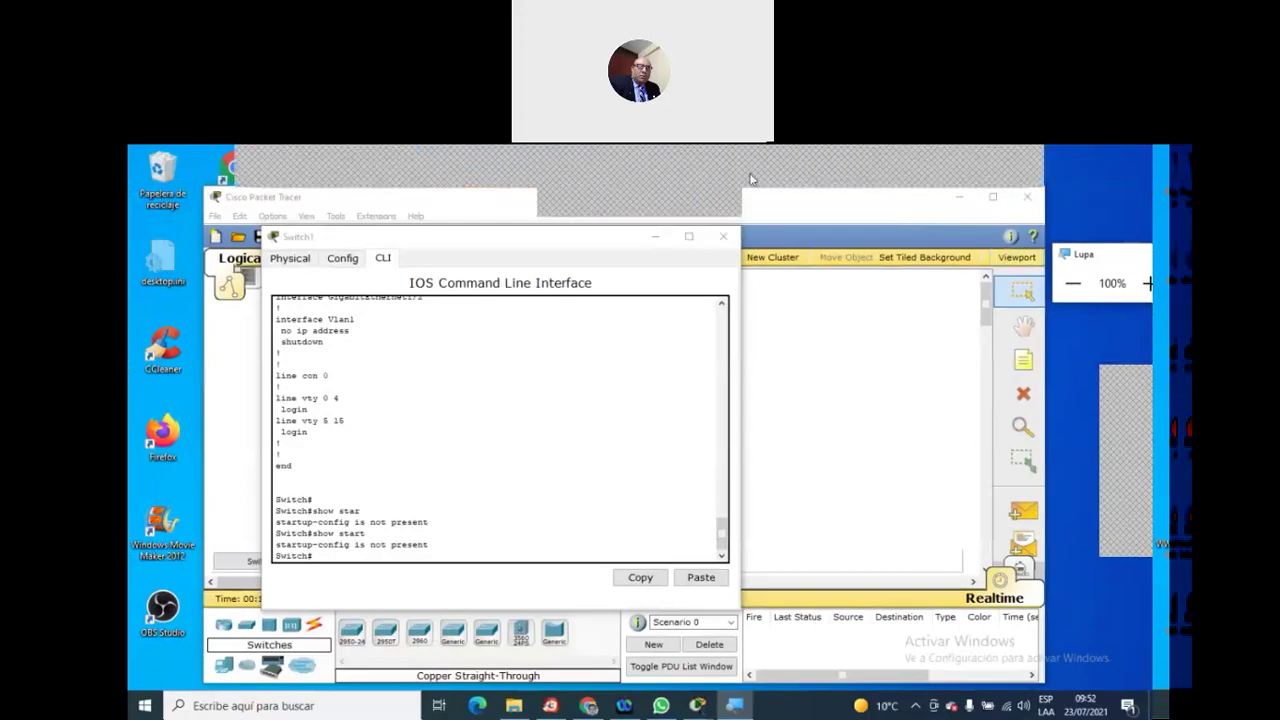
pyautogui.click(686, 161)
pyautogui.click(645, 318)
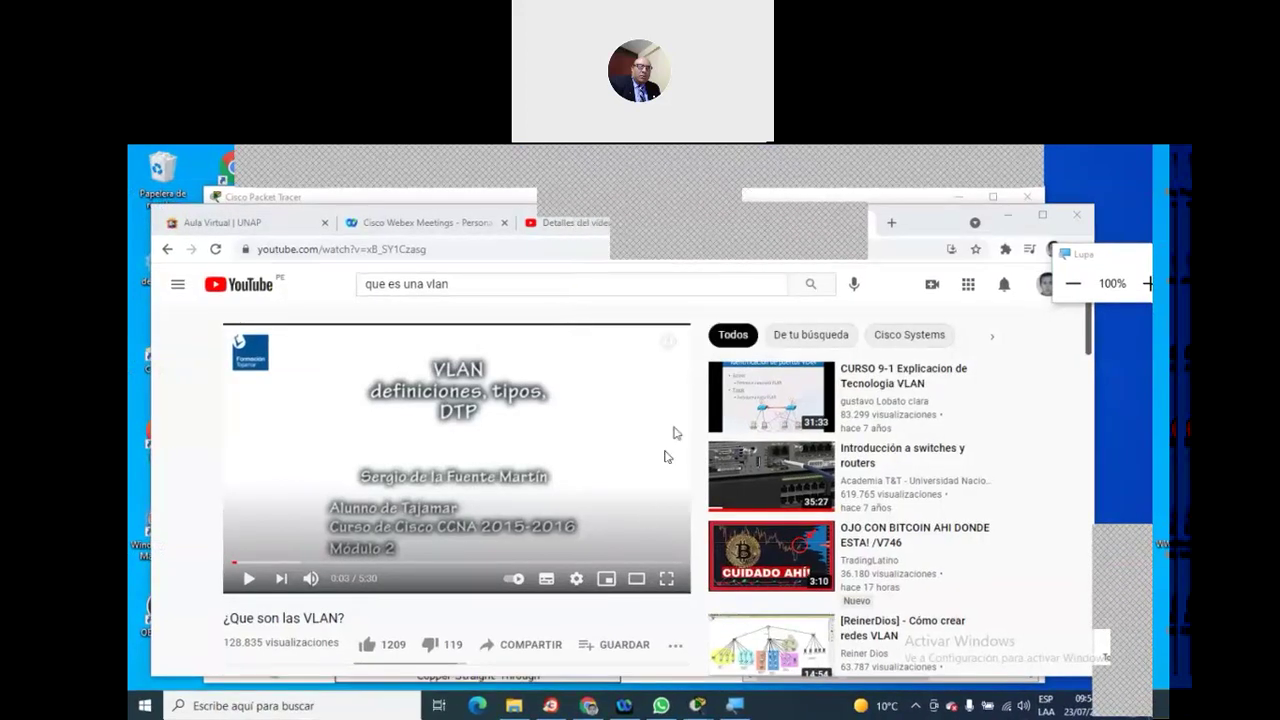
# Step: Play the '¿Que son las VLAN?' video full screen
pyautogui.click(666, 578)
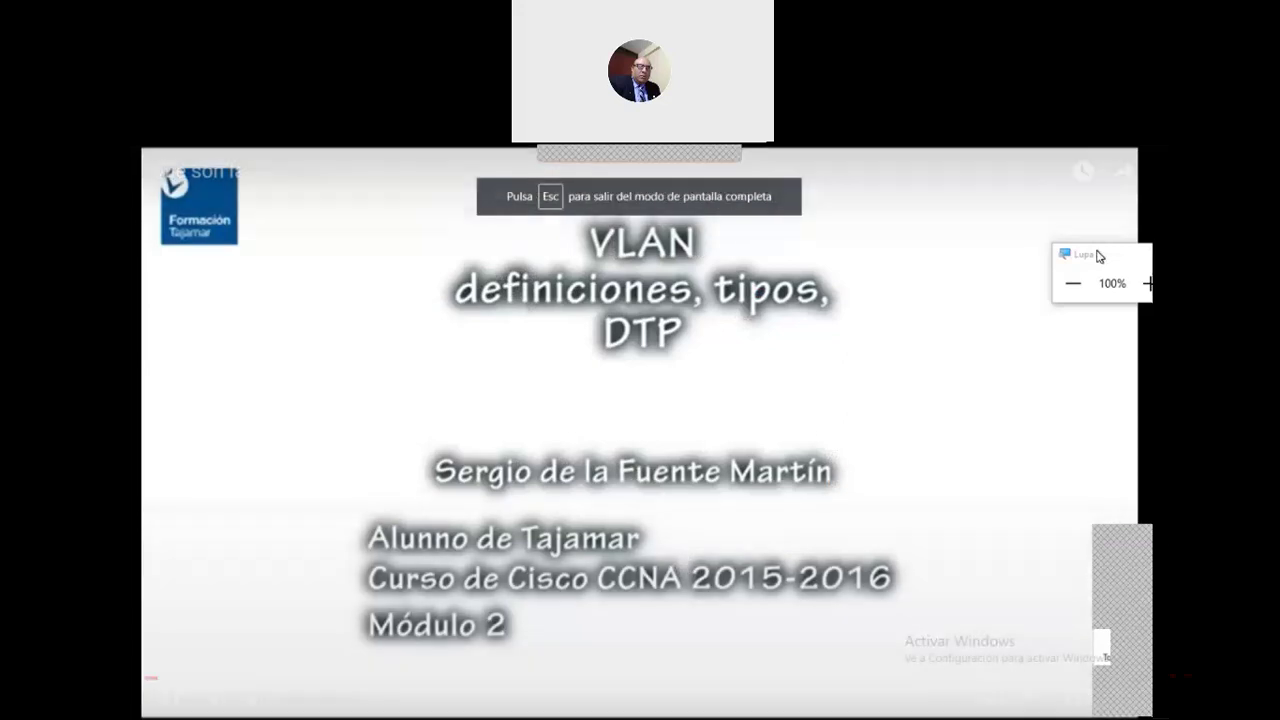
pyautogui.moveTo(1094, 256); pyautogui.dragTo(1150, 256)
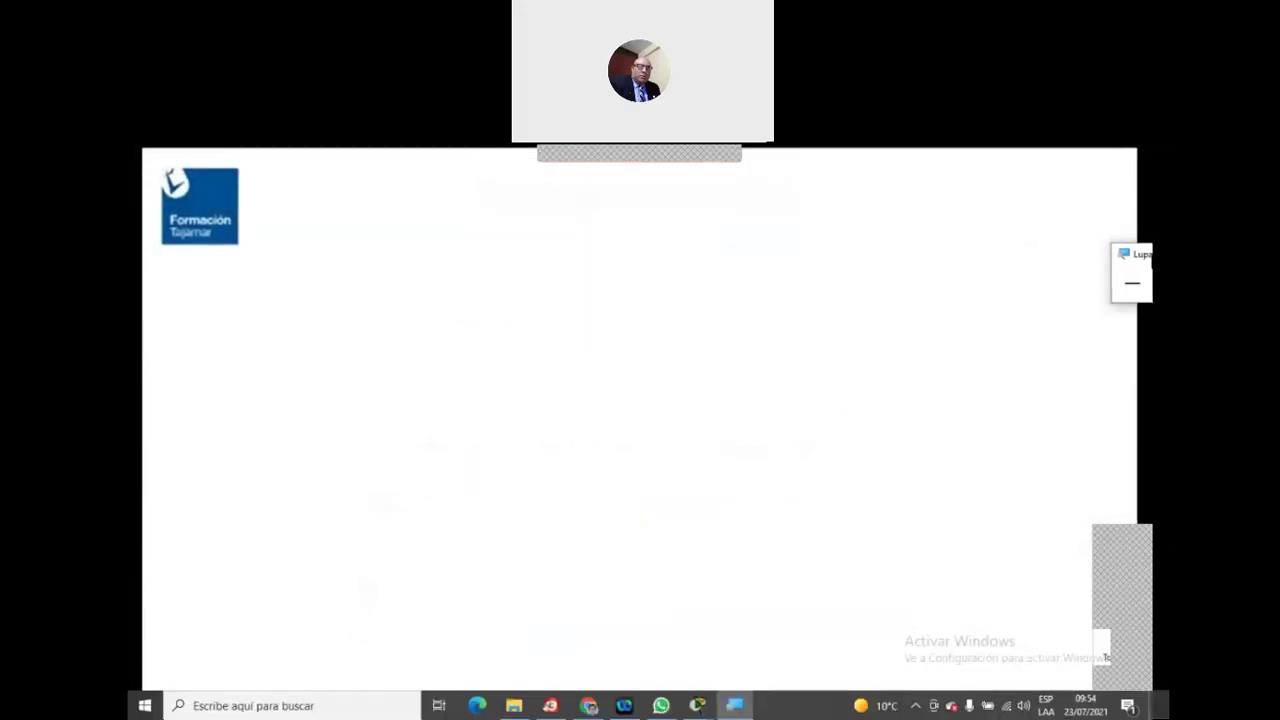
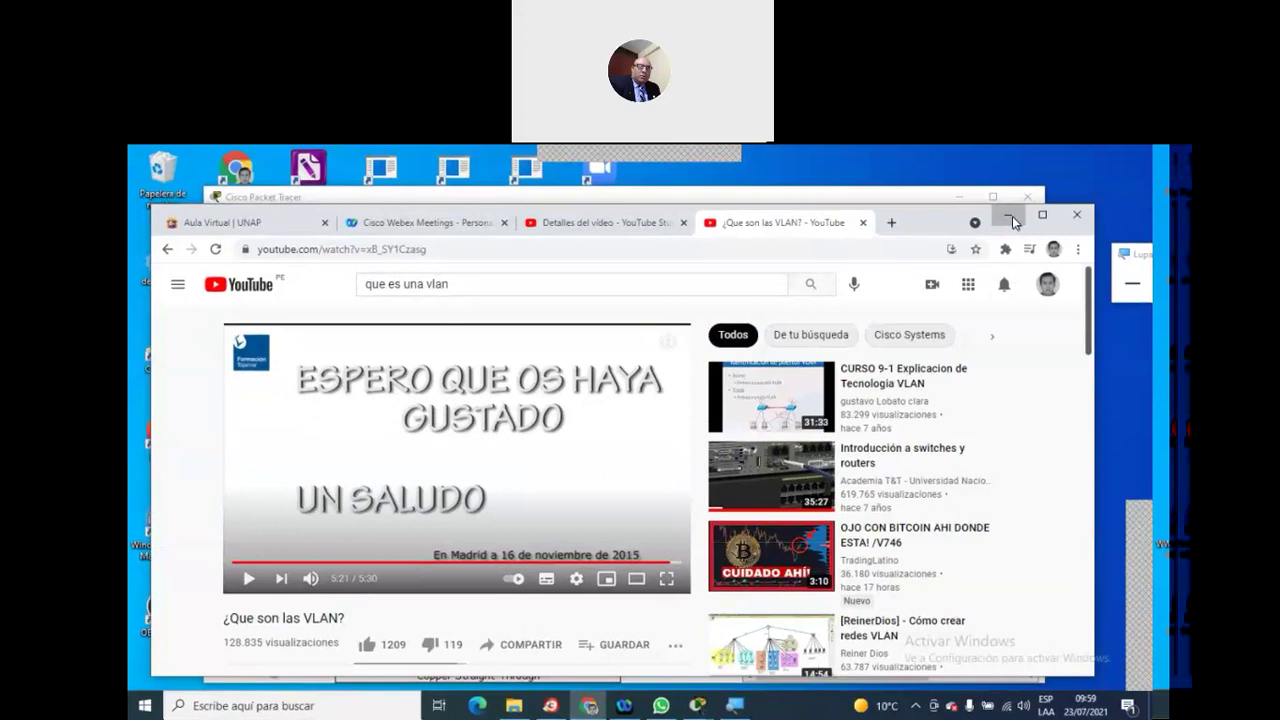
# Step: Minimize the Chrome window playing the VLAN video to bring back Switch1's CLI
pyautogui.click(1013, 220)
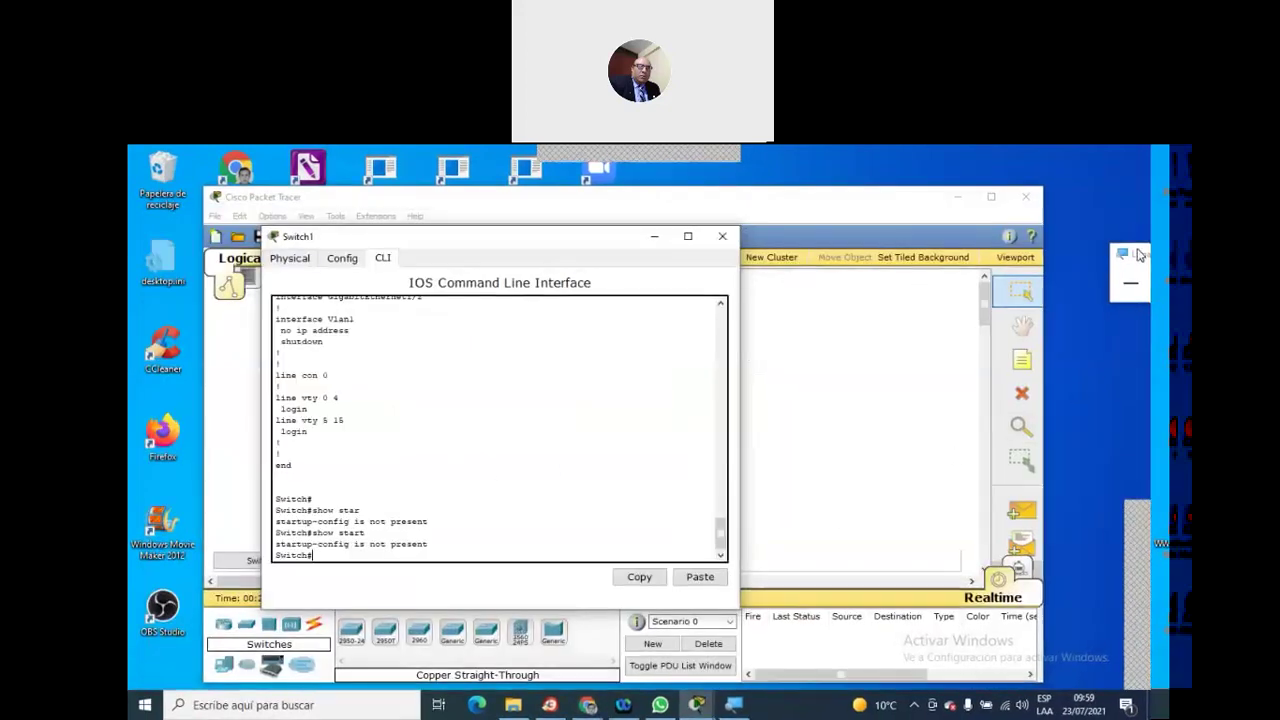
# Step: Start typing a show command at Switch1's Switch# prompt
pyautogui.moveTo(1140, 254); pyautogui.dragTo(1048, 255)
pyautogui.click(1115, 282)
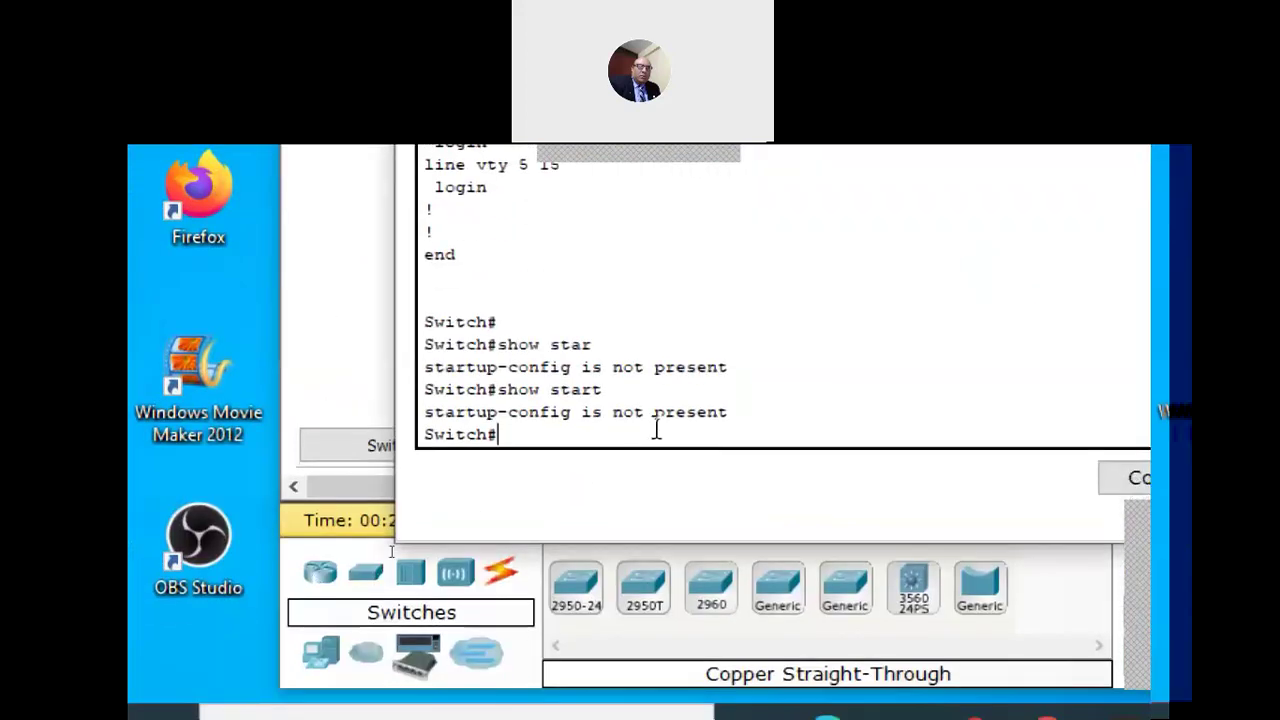
pyautogui.write('show')
pyautogui.hotkey('ctrl', 'alt', 'space')
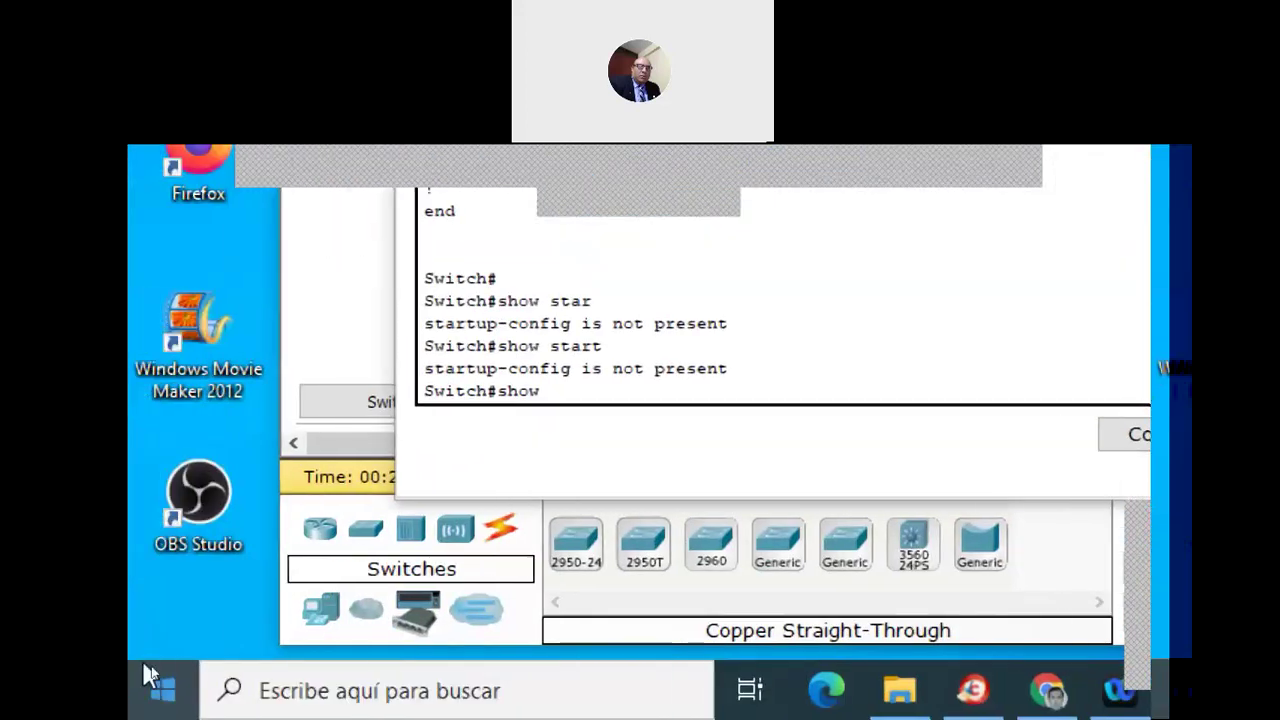
# Step: Run show interface vlan1 on the switch
pyautogui.click(654, 380)
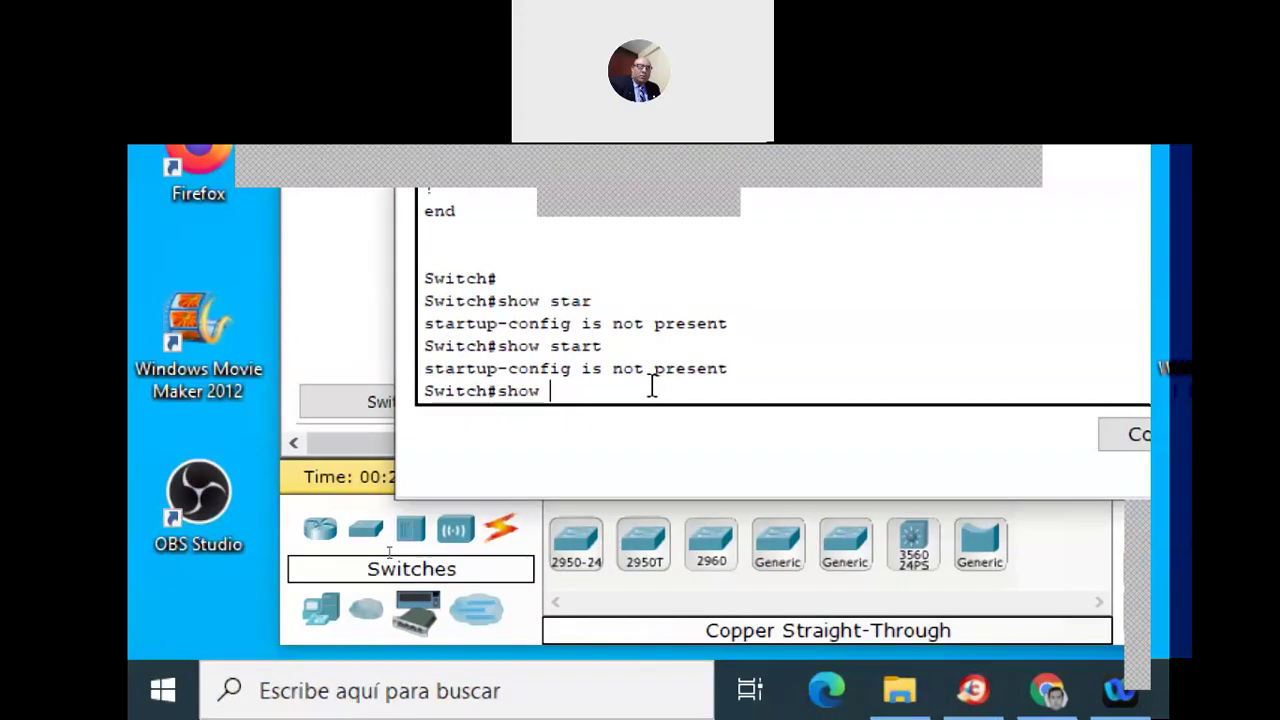
pyautogui.write('interfa')
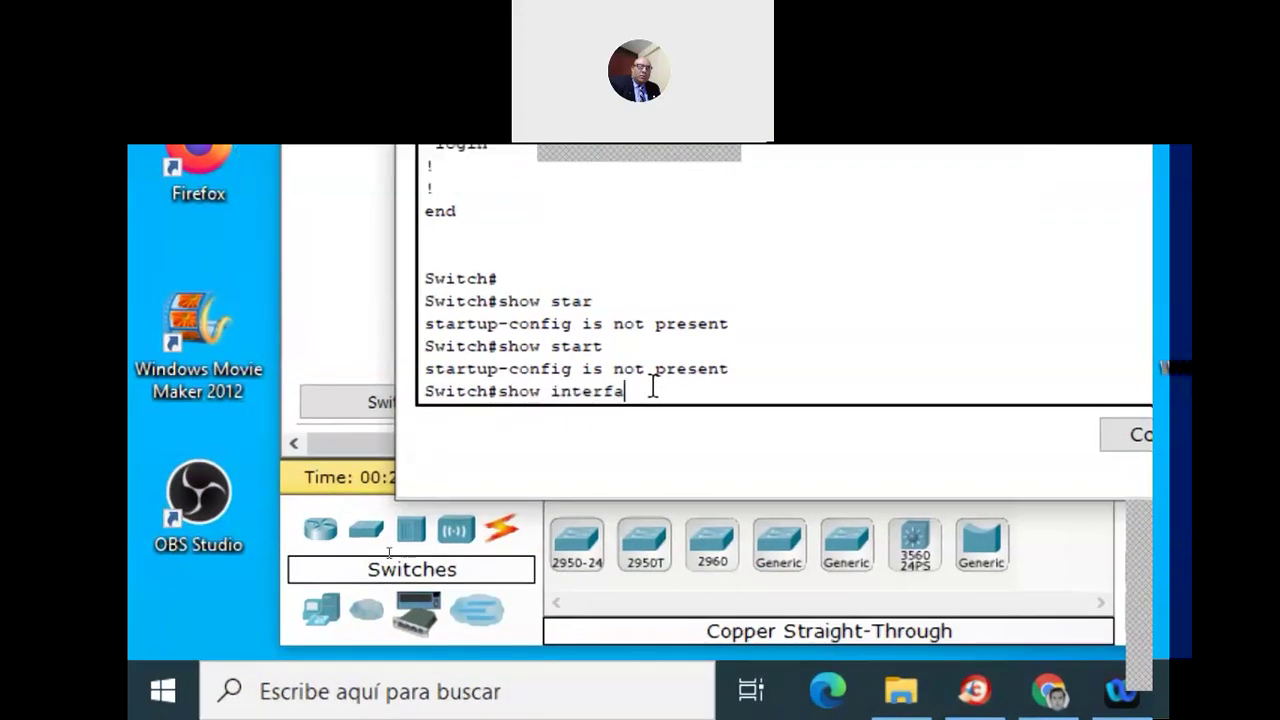
pyautogui.write('ce vlan1')
pyautogui.press('Return')
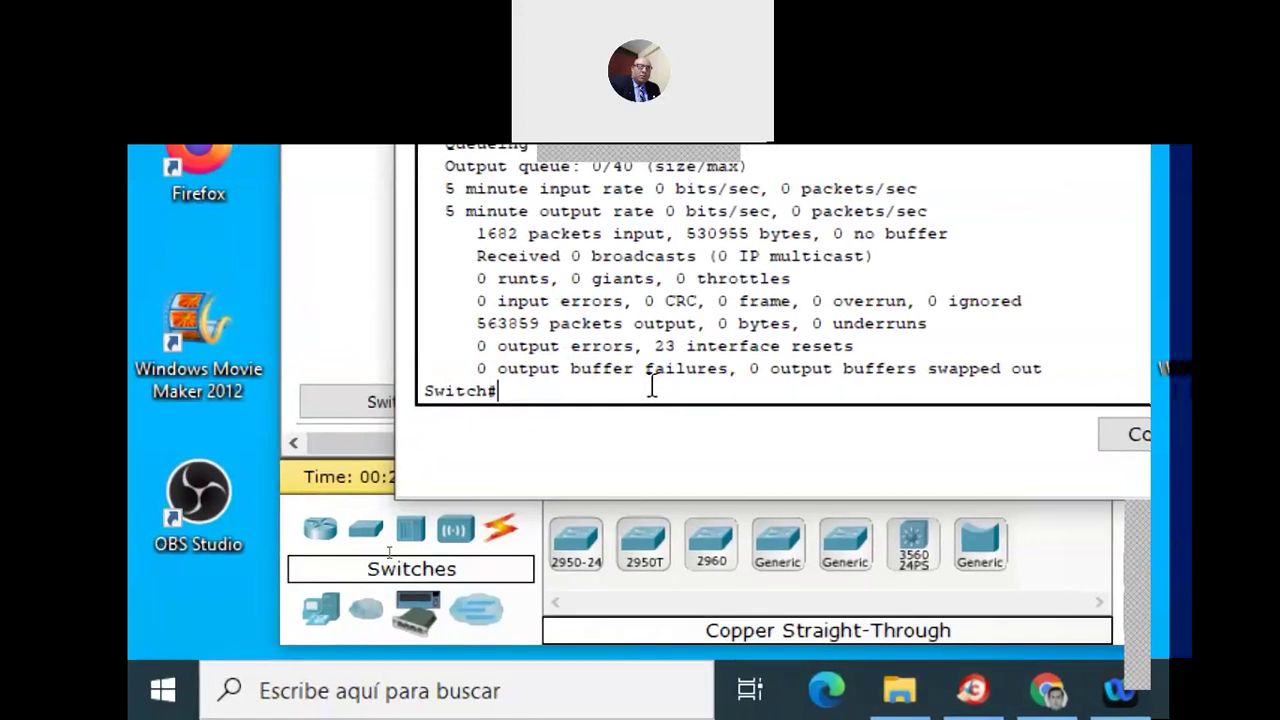
# Step: Highlight the show interface vlan1 command line in the output
pyautogui.scroll(5, 652, 388)
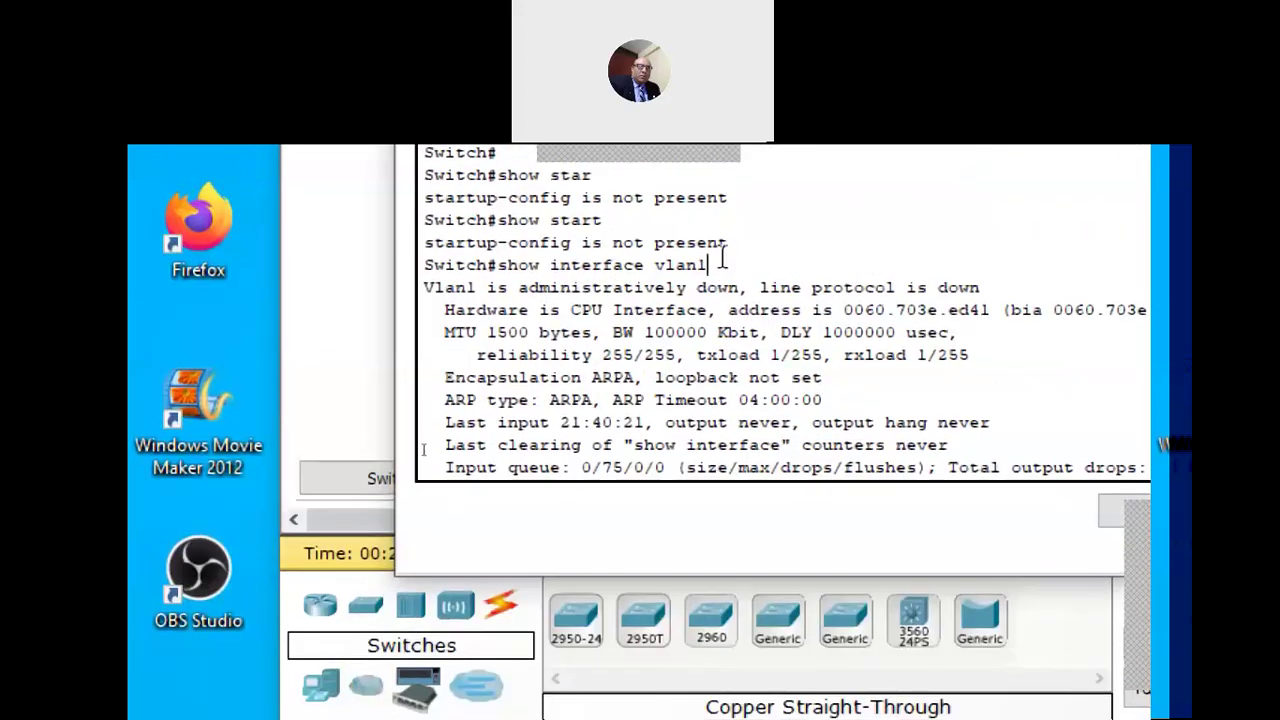
pyautogui.moveTo(708, 188); pyautogui.dragTo(333, 187)
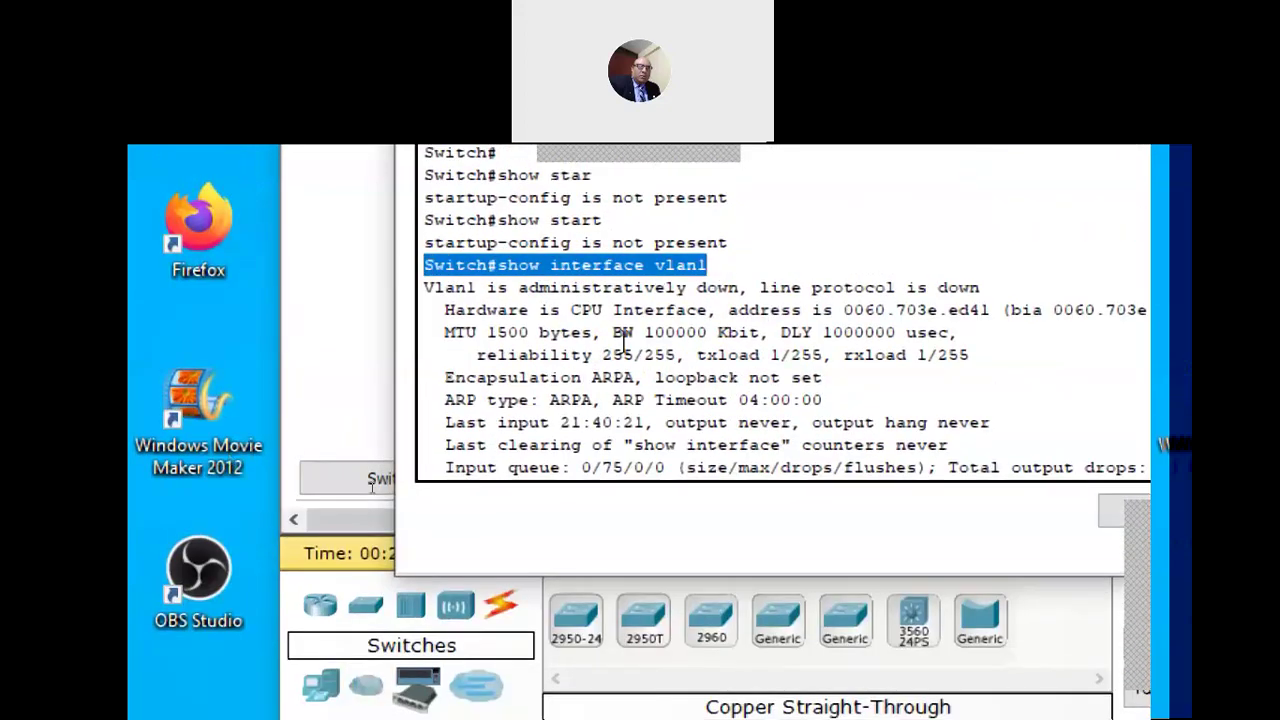
pyautogui.click(506, 265)
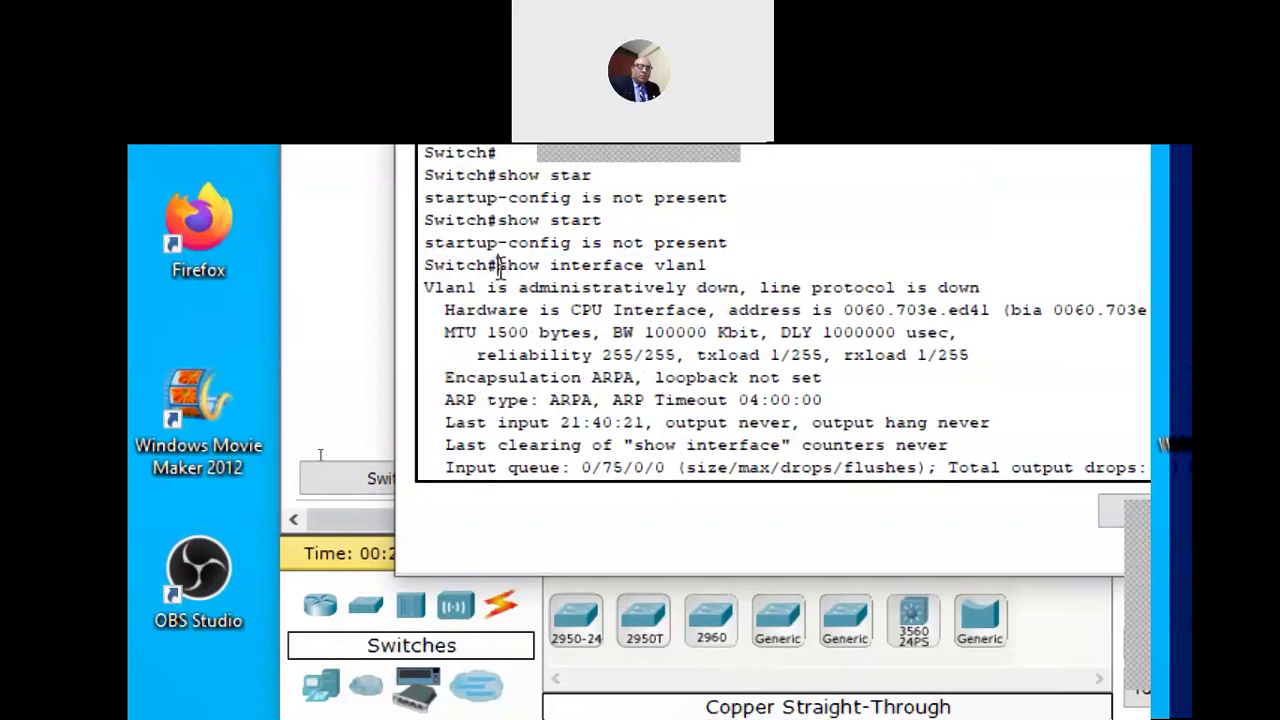
pyautogui.moveTo(498, 265); pyautogui.dragTo(831, 266)
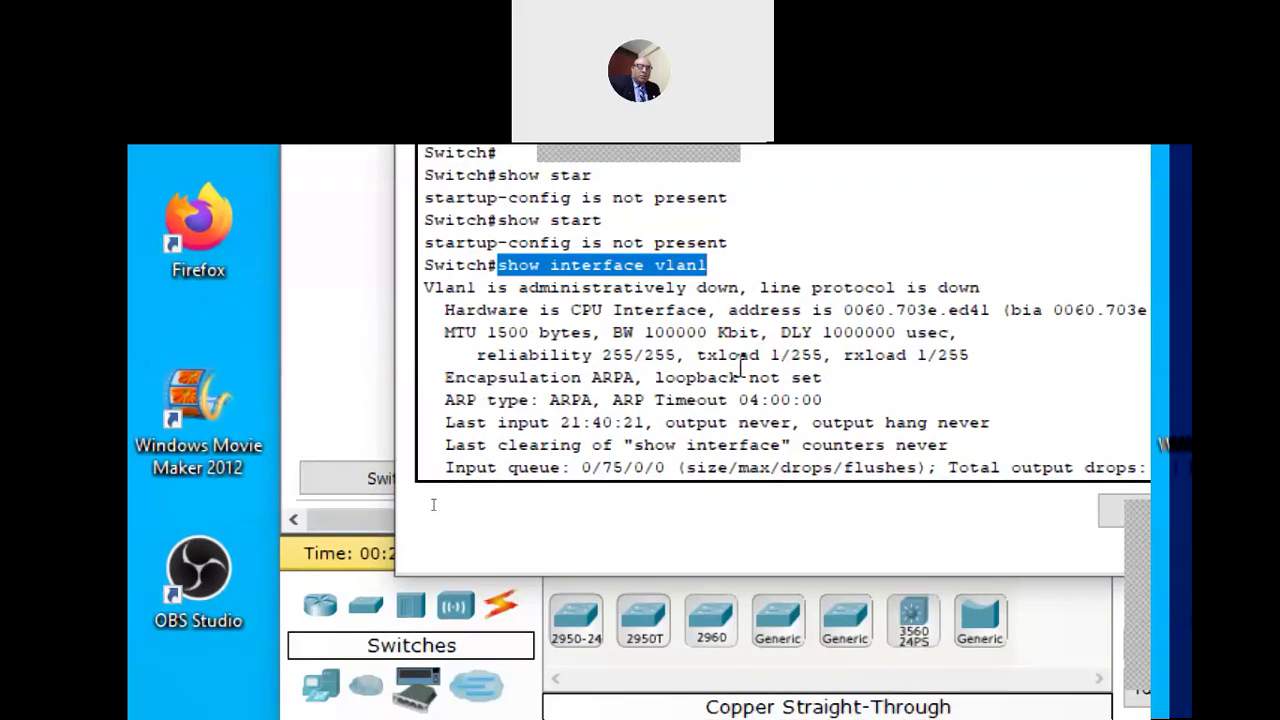
pyautogui.scroll(-3, 743, 366)
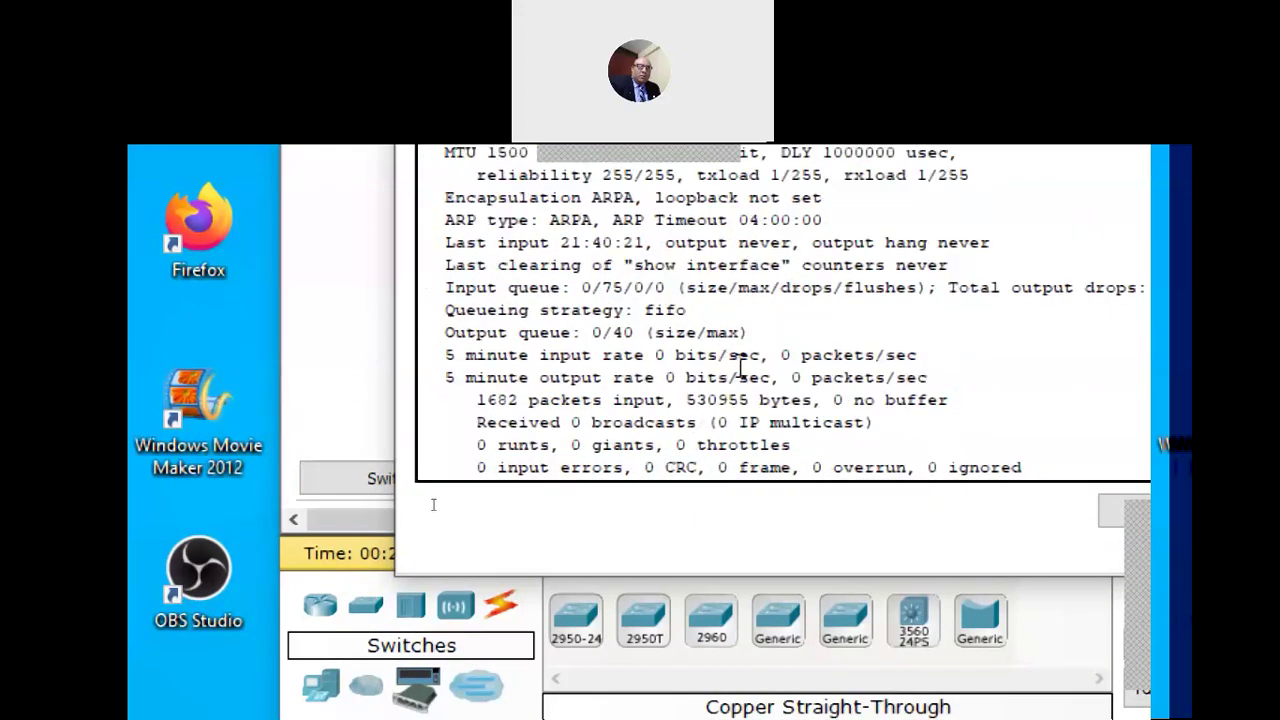
pyautogui.scroll(3, 743, 366)
pyautogui.scroll(1, 743, 366)
pyautogui.scroll(-1, 743, 366)
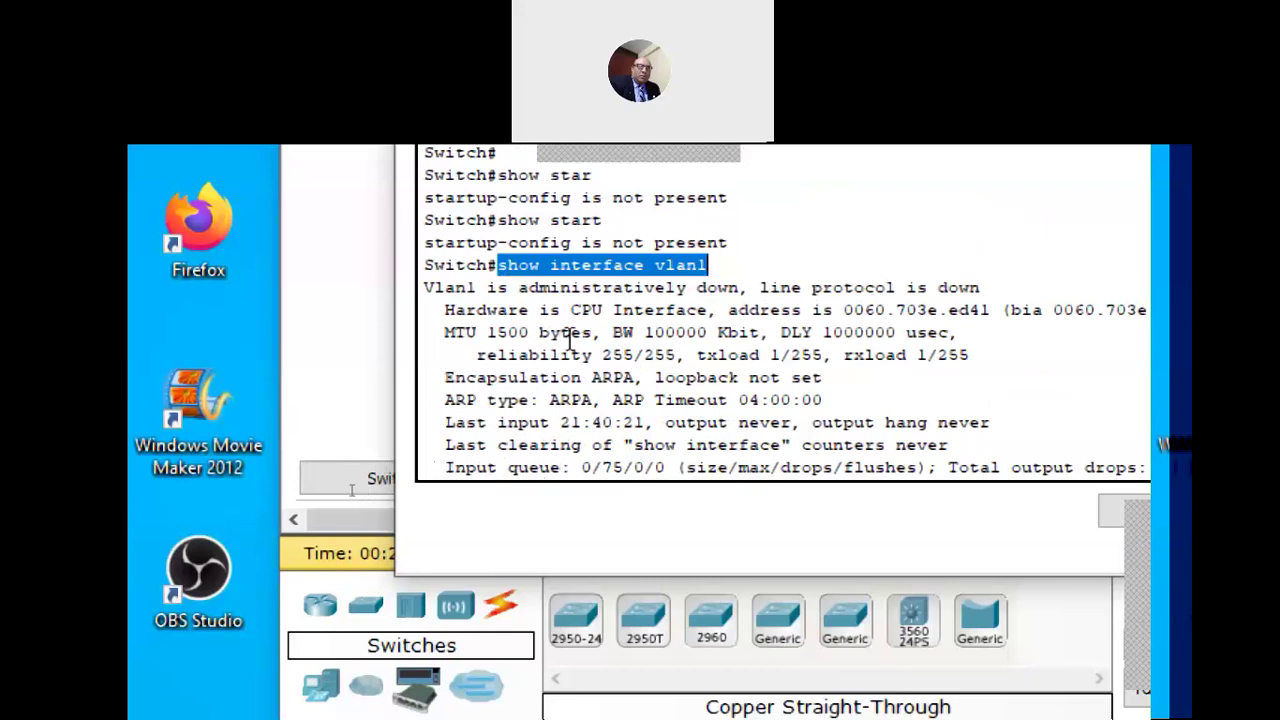
# Step: Highlight Vlan1's administratively down status, Hardware, MTU, Encapsulation and ARP type lines
pyautogui.moveTo(984, 286); pyautogui.dragTo(380, 285)
pyautogui.doubleClick(620, 310)
pyautogui.tripleClick(645, 305)
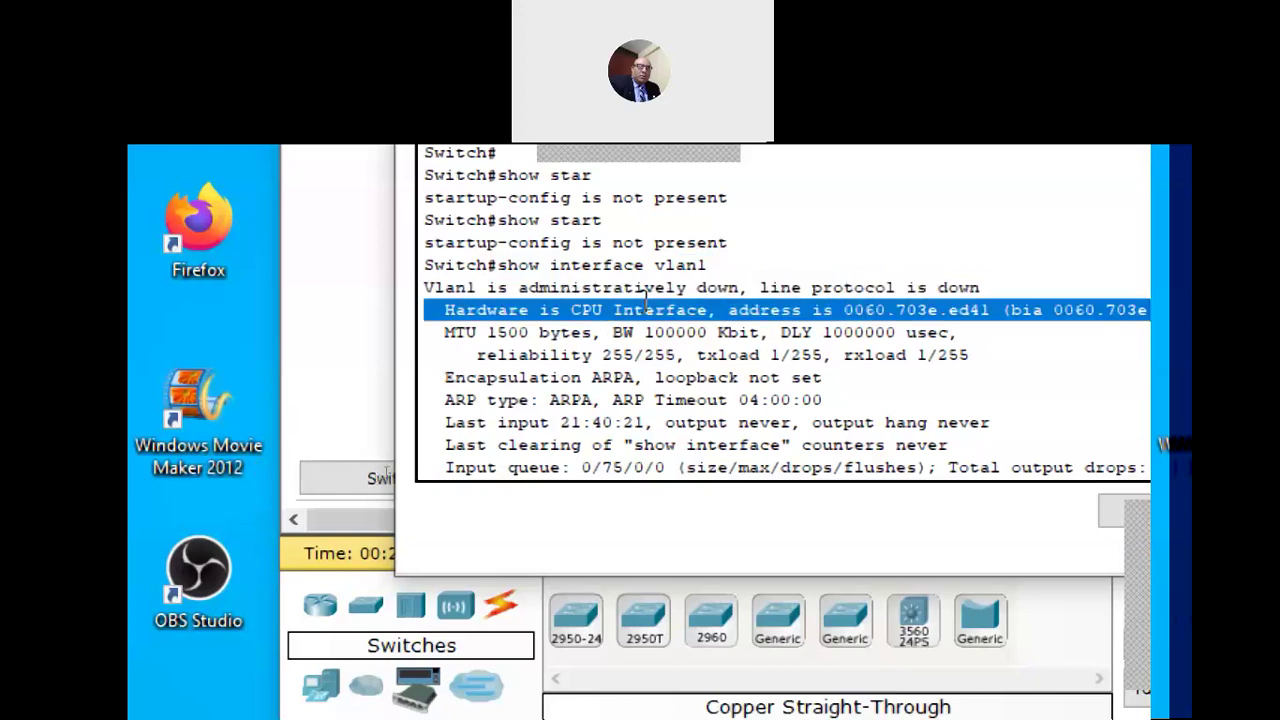
pyautogui.tripleClick(625, 332)
pyautogui.tripleClick(628, 378)
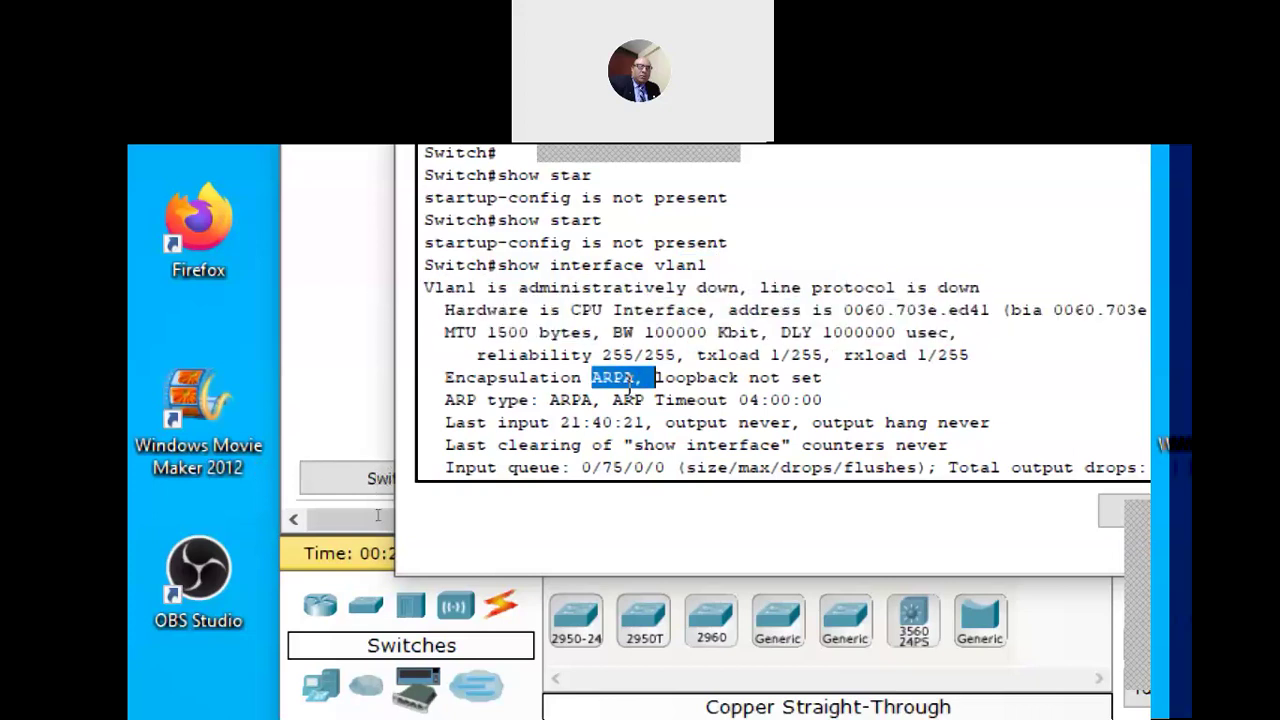
pyautogui.tripleClick(572, 400)
pyautogui.click(614, 357)
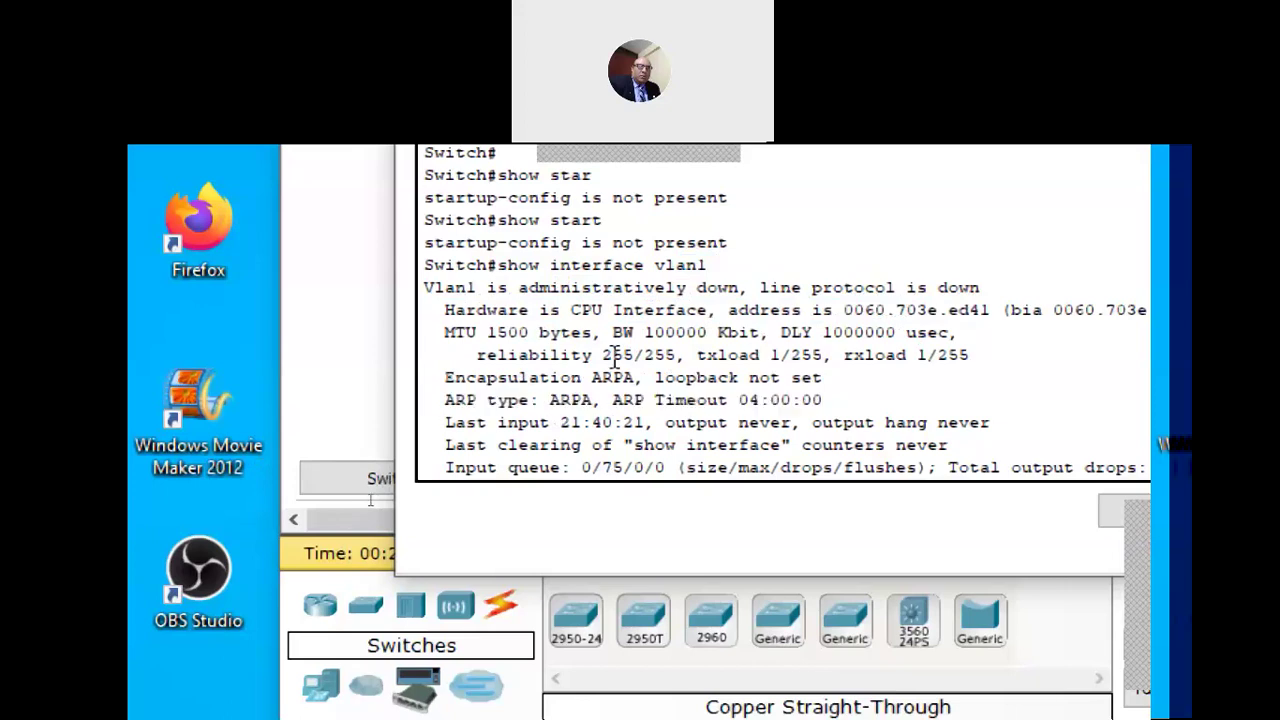
pyautogui.tripleClick(590, 378)
pyautogui.click(633, 386)
# Step: Highlight the ARP timeout and hardware address 0060.703e.ed41, then show the remaining counters
pyautogui.scroll(-3, 633, 386)
pyautogui.scroll(1, 633, 386)
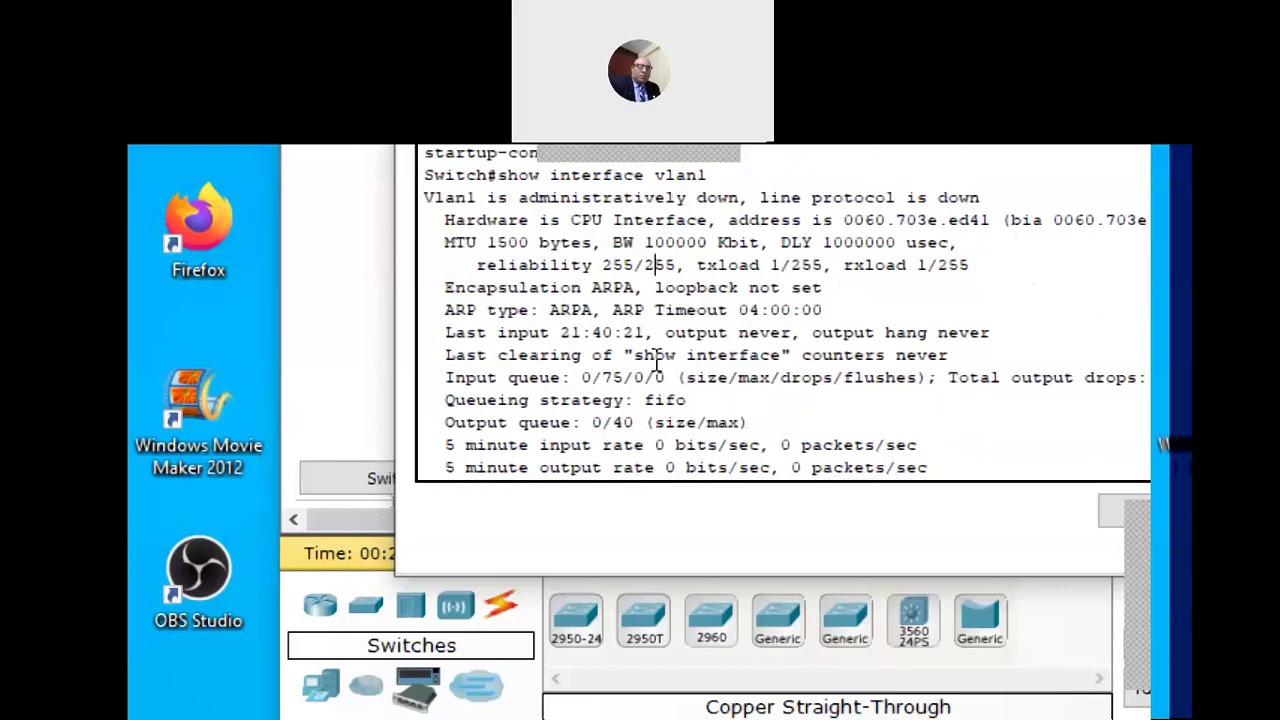
pyautogui.tripleClick(737, 288)
pyautogui.tripleClick(698, 310)
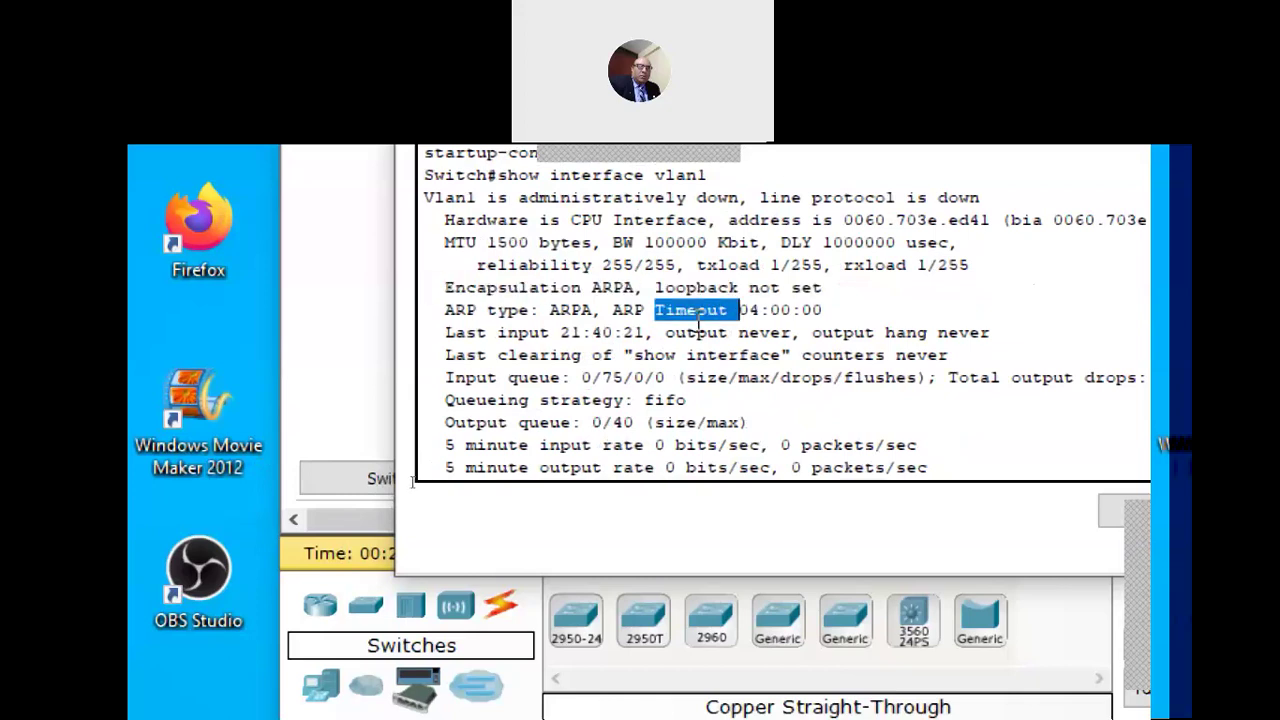
pyautogui.click(658, 338)
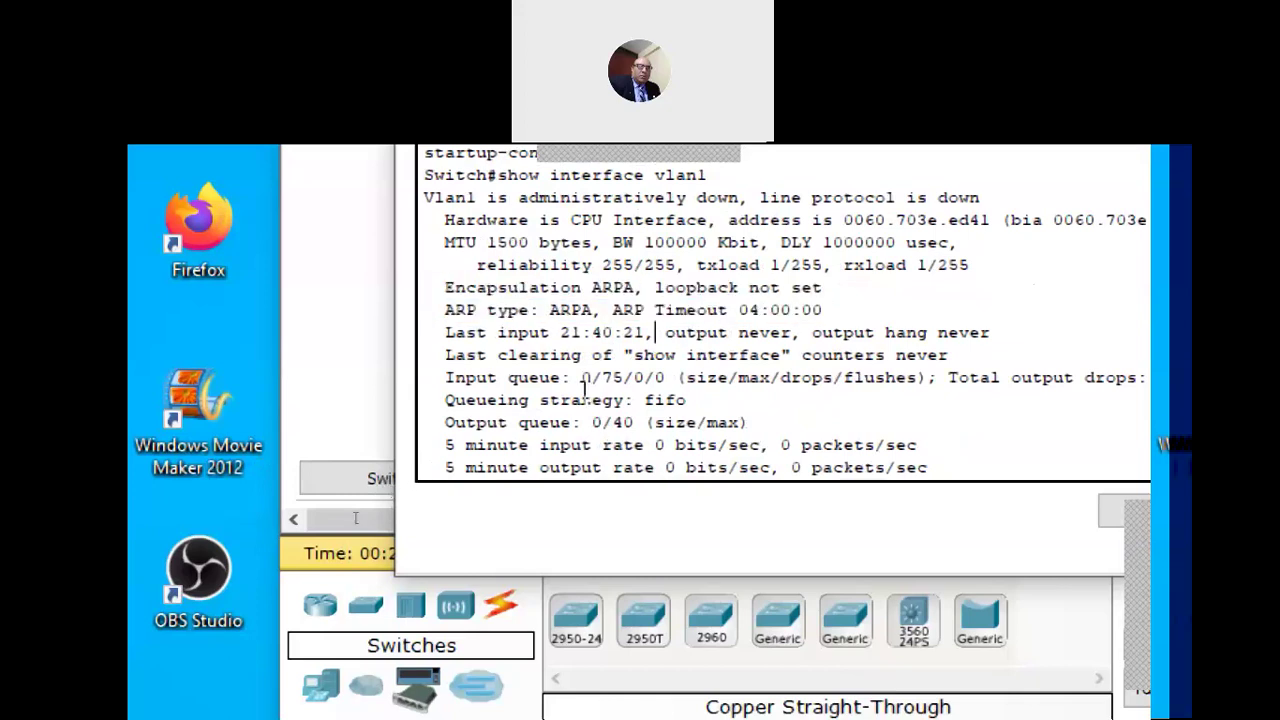
pyautogui.scroll(-1, 585, 388)
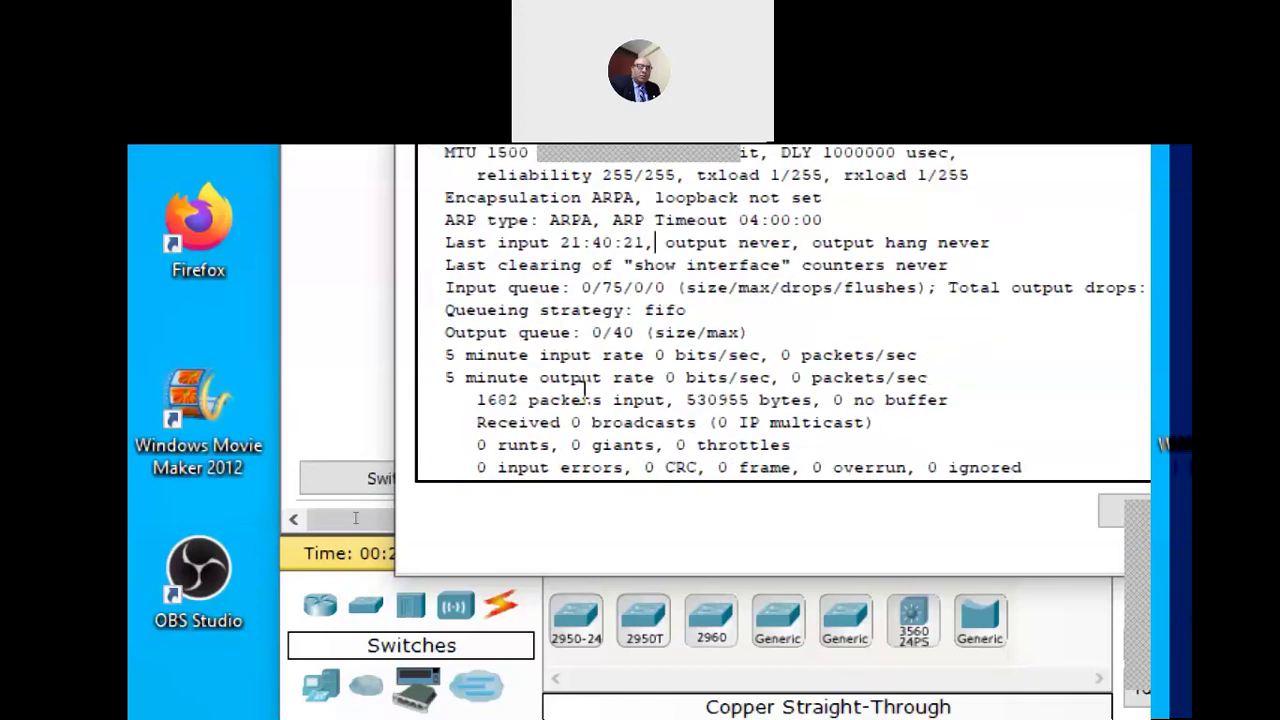
pyautogui.scroll(-1, 585, 390)
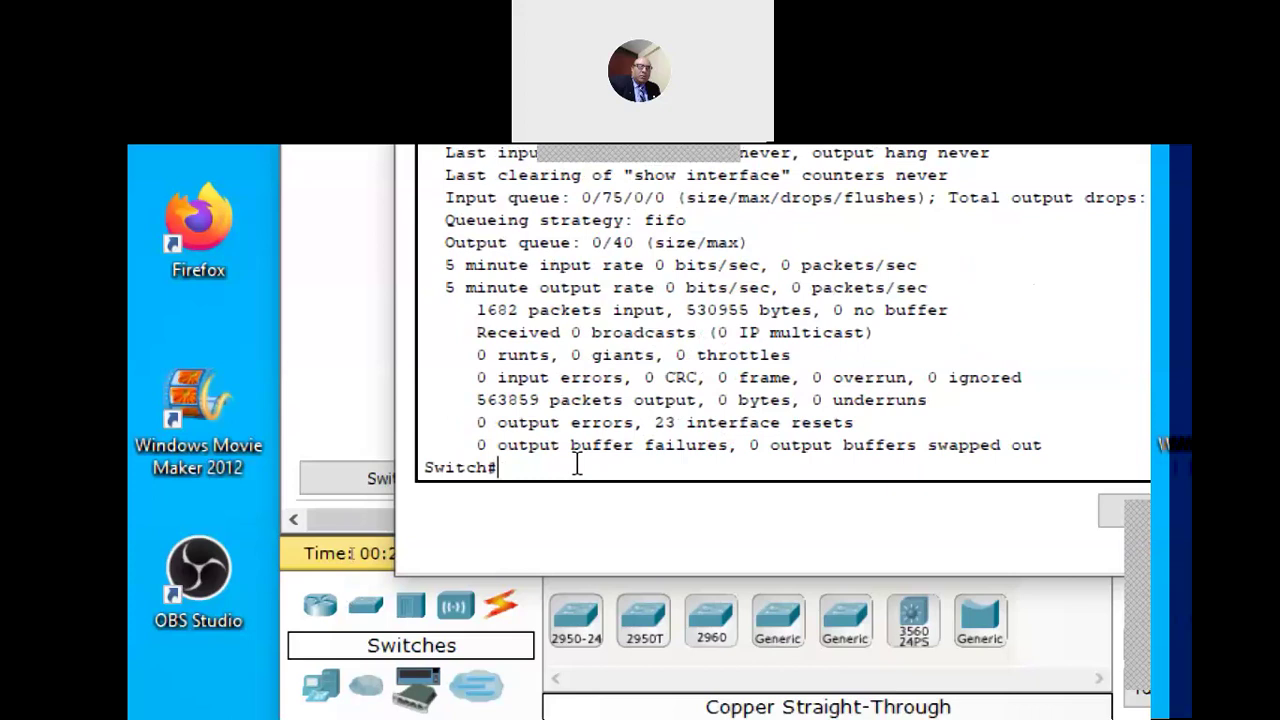
pyautogui.scroll(3, 578, 450)
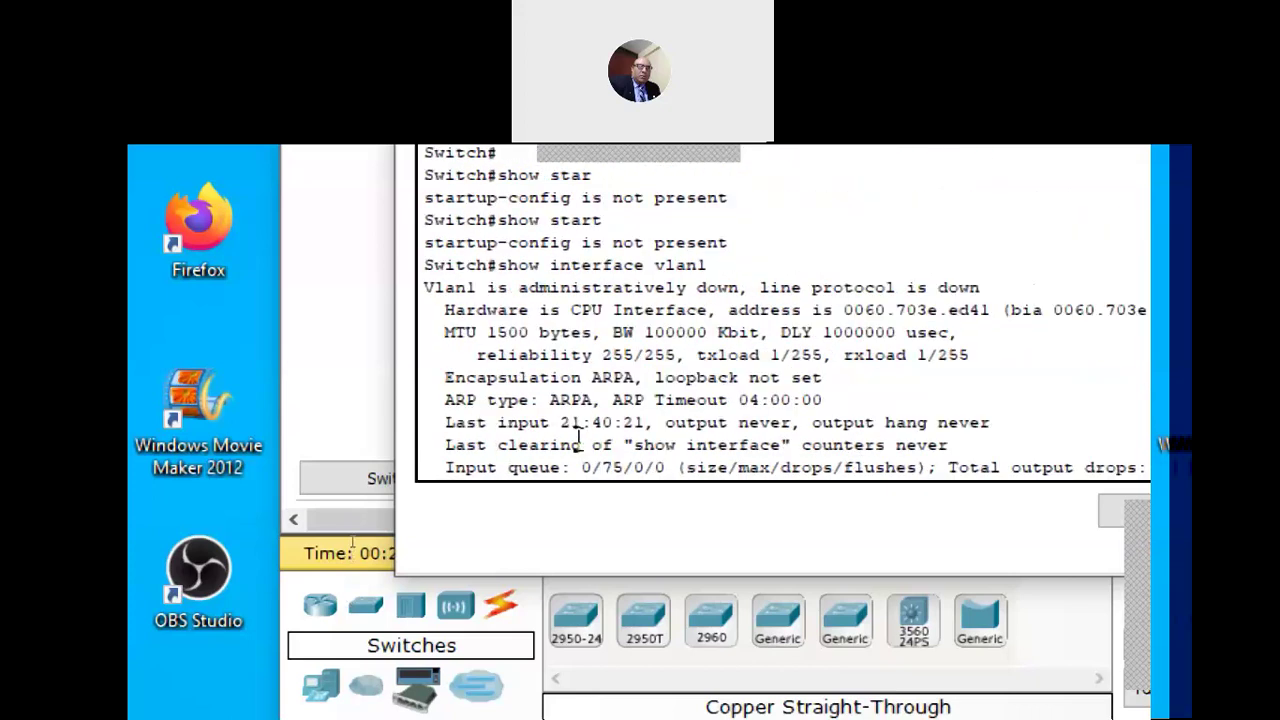
pyautogui.scroll(-3, 577, 444)
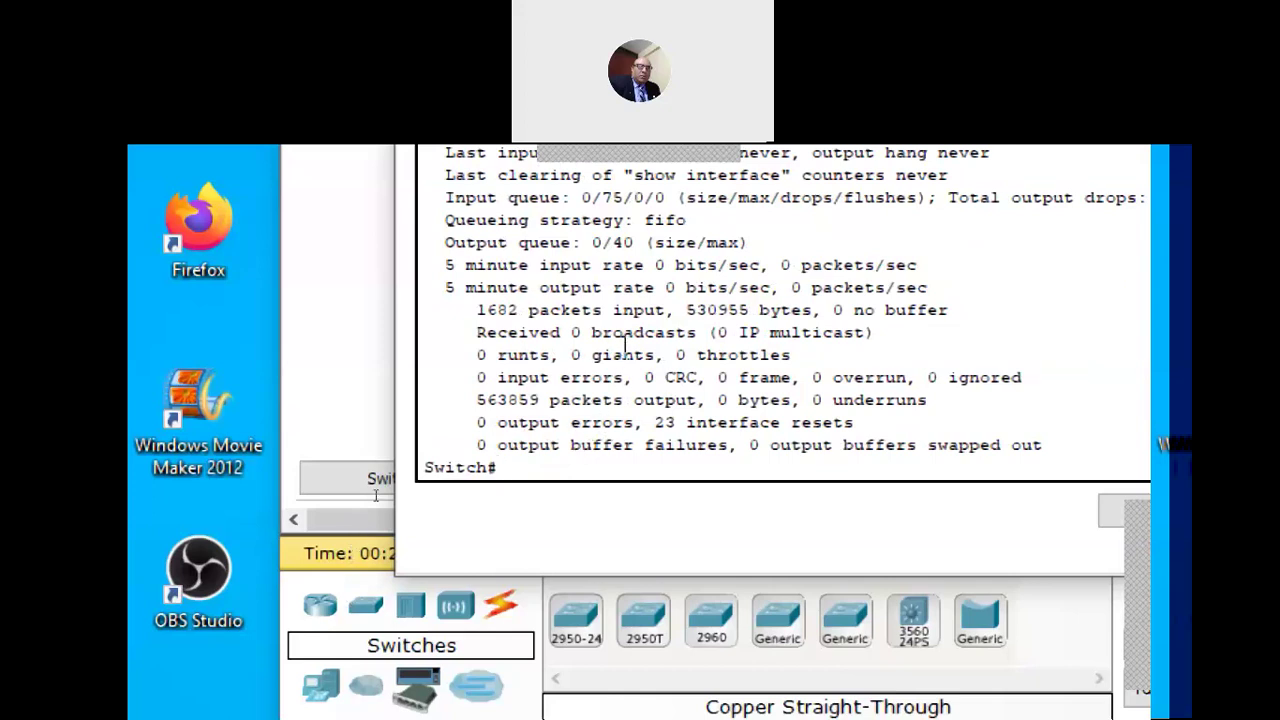
pyautogui.scroll(3, 624, 343)
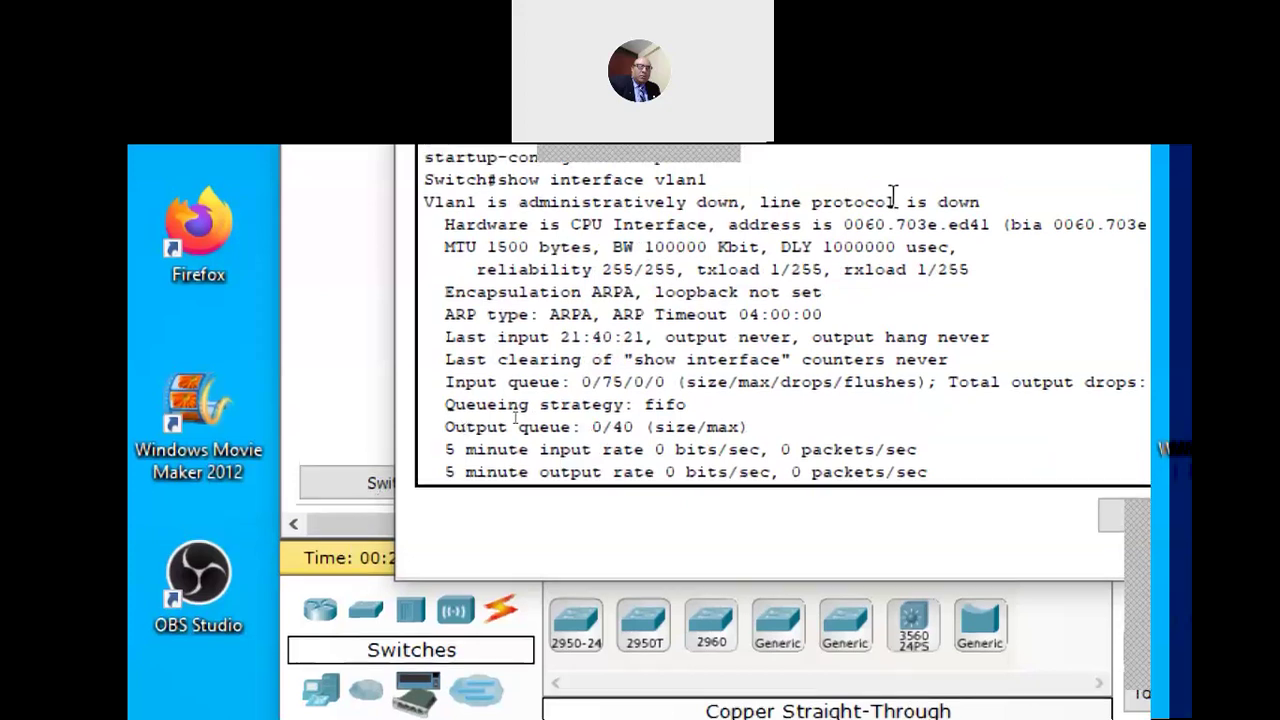
pyautogui.moveTo(845, 220); pyautogui.dragTo(1000, 232)
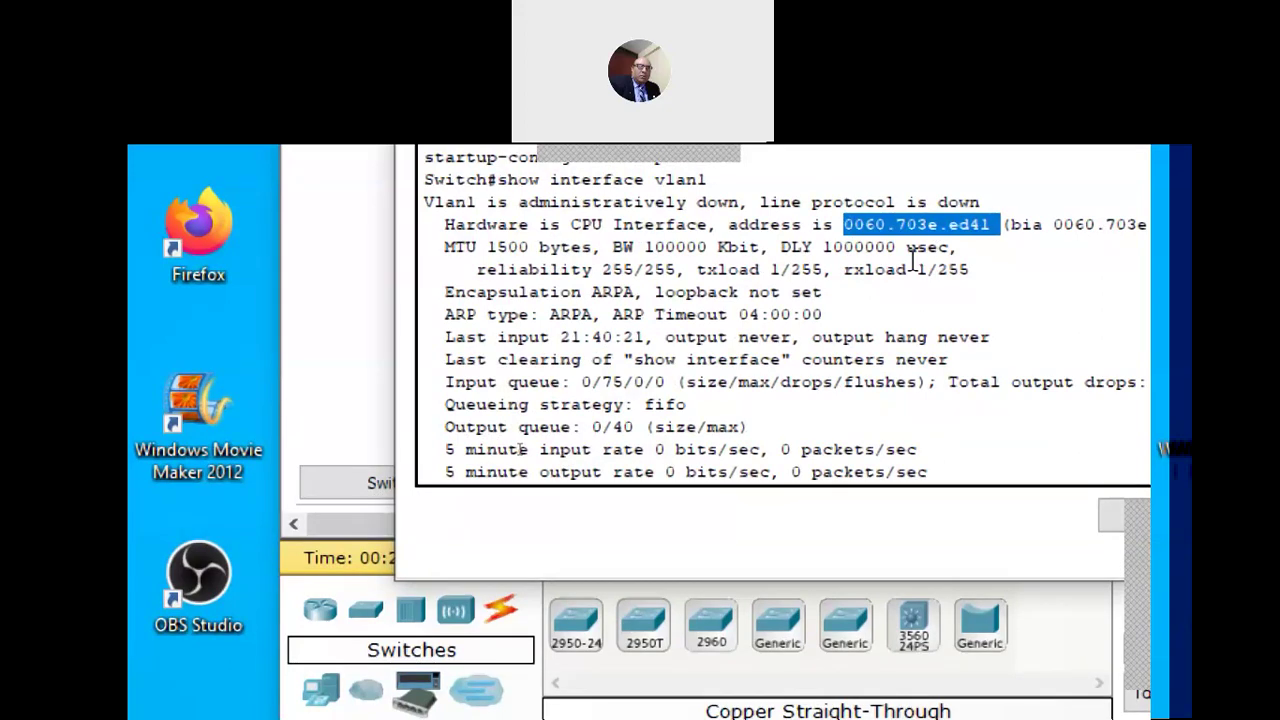
pyautogui.press('space')
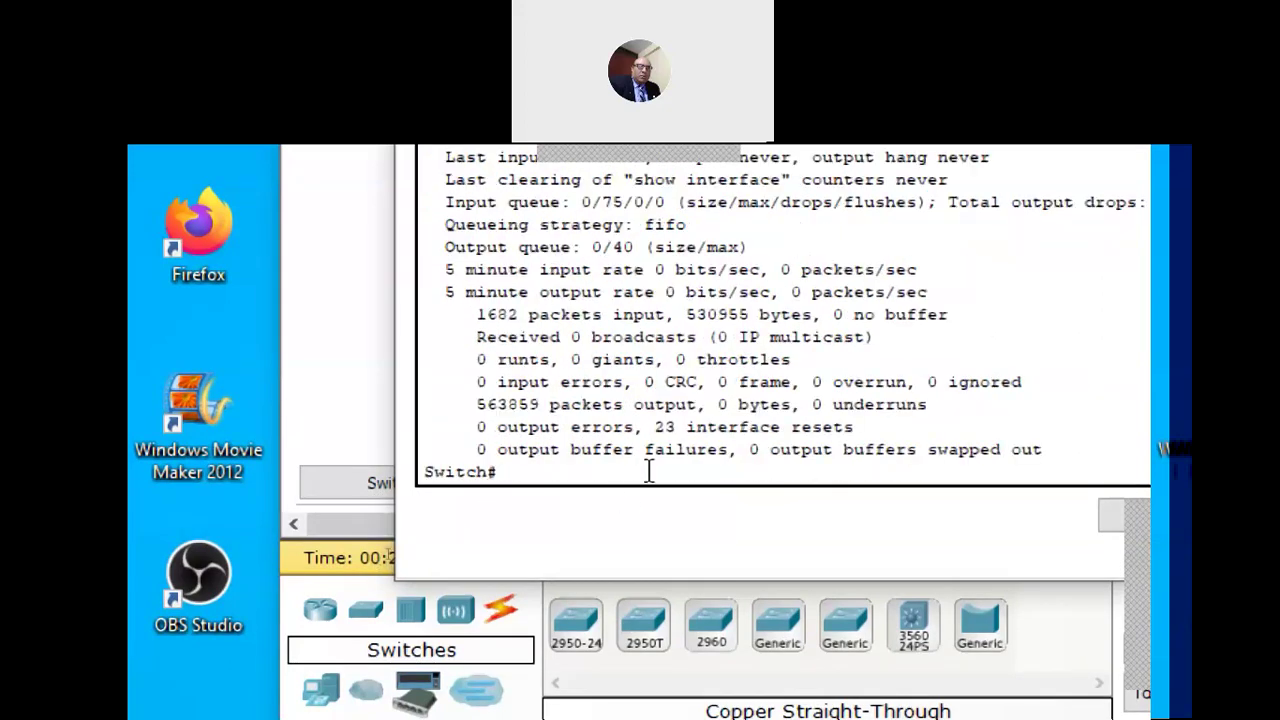
# Step: Run show ip interface vlan1 and highlight its down and IP-processing-disabled lines
pyautogui.write('show ip interface vlan1')
pyautogui.press('Return')
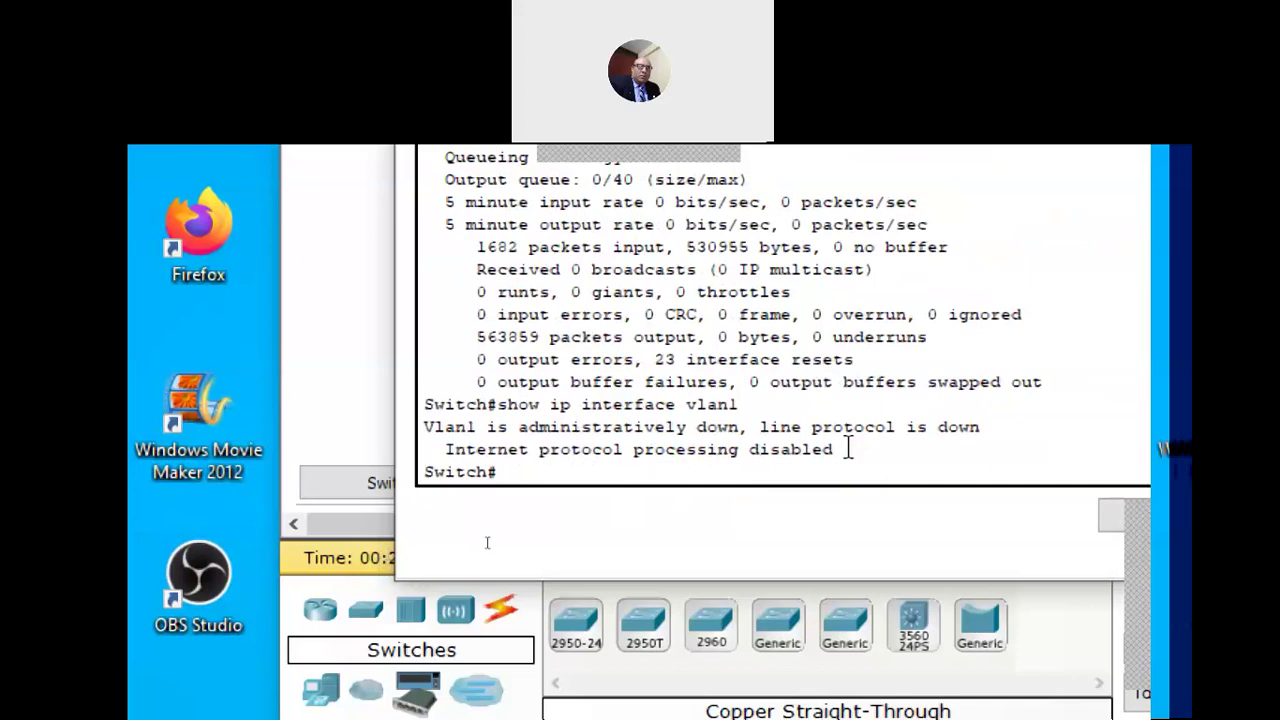
pyautogui.moveTo(836, 450); pyautogui.dragTo(349, 434)
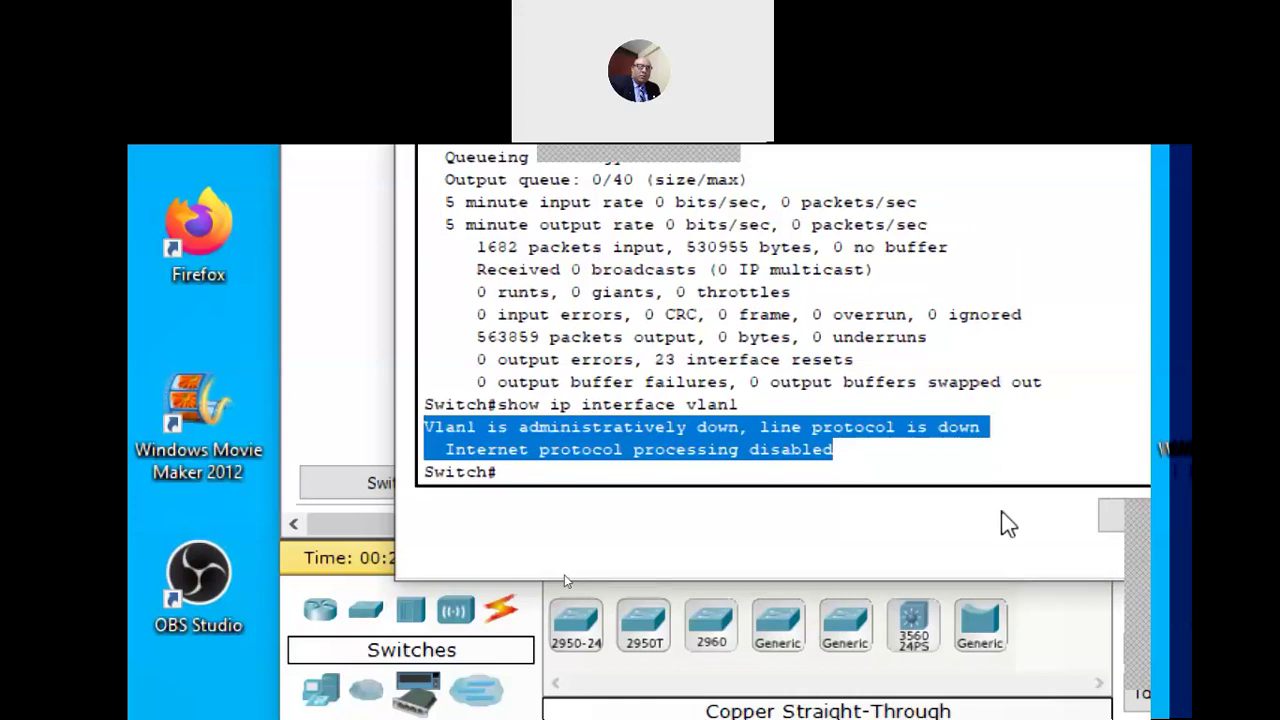
pyautogui.click(645, 470)
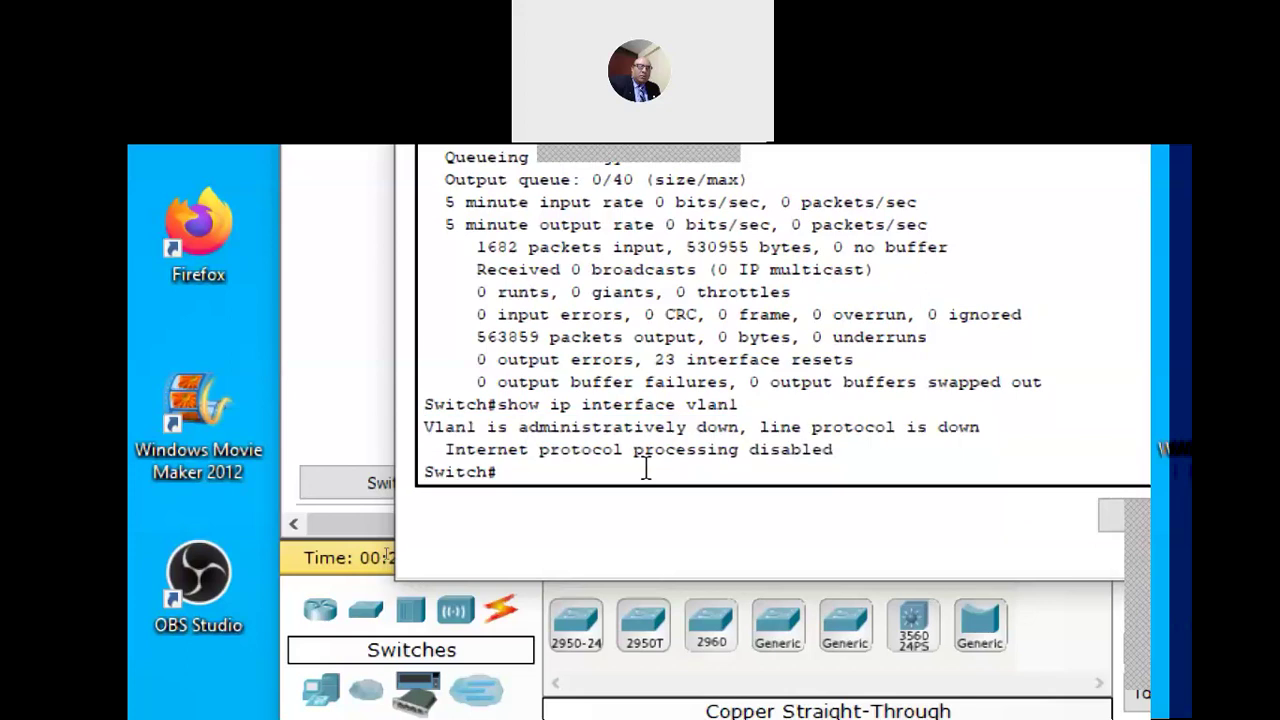
# Step: Run show version and highlight the command line in the output
pyautogui.write('show version')
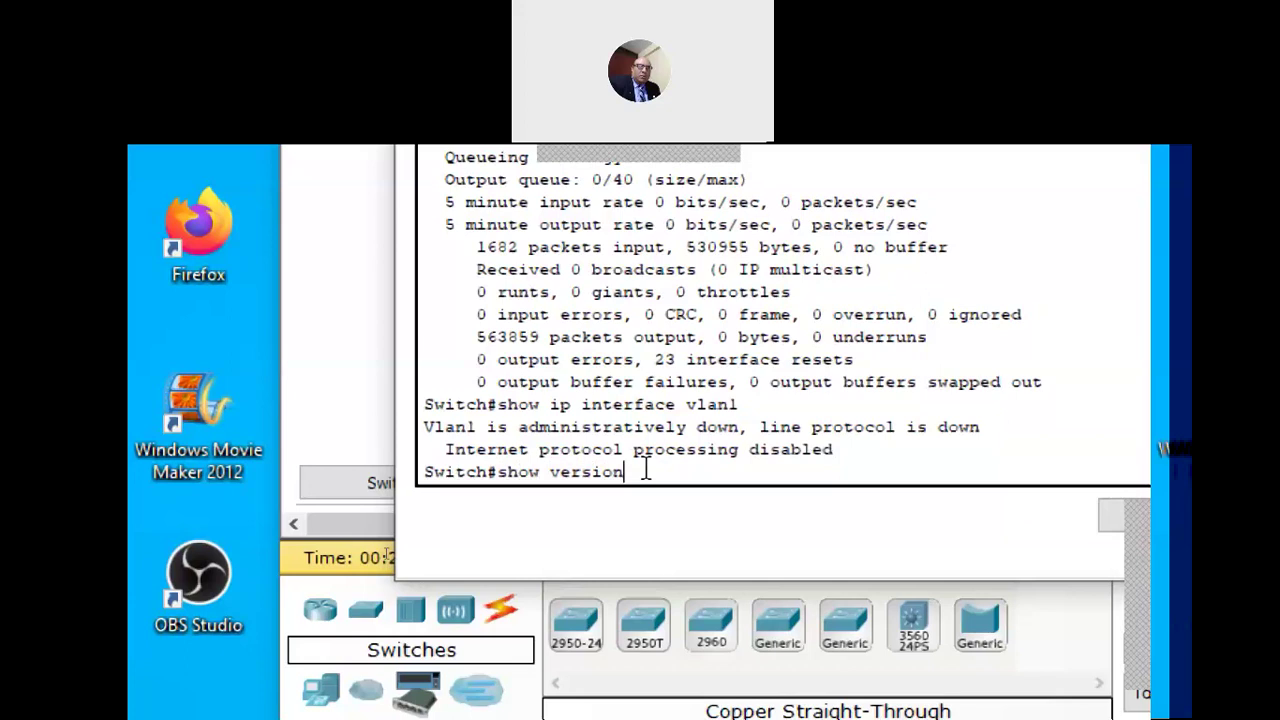
pyautogui.moveTo(645, 471); pyautogui.dragTo(498, 471)
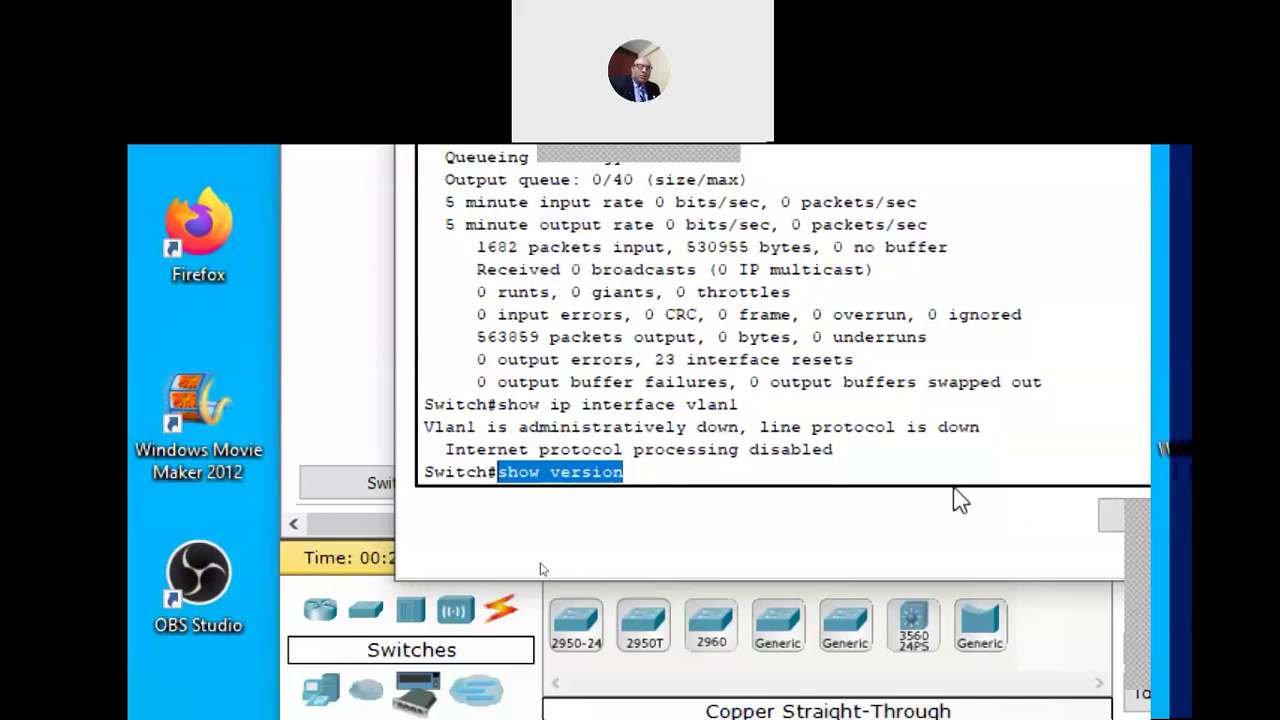
pyautogui.press('Return')
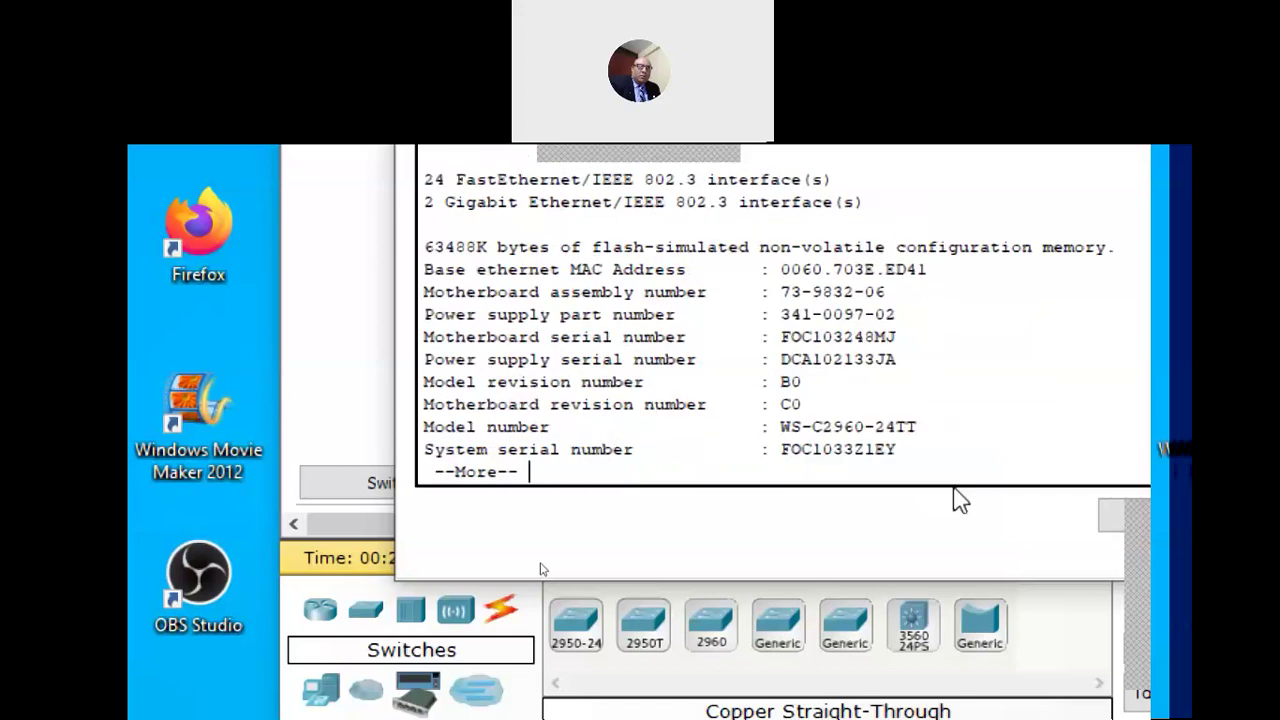
pyautogui.scroll(2, 797, 385)
pyautogui.scroll(3, 797, 385)
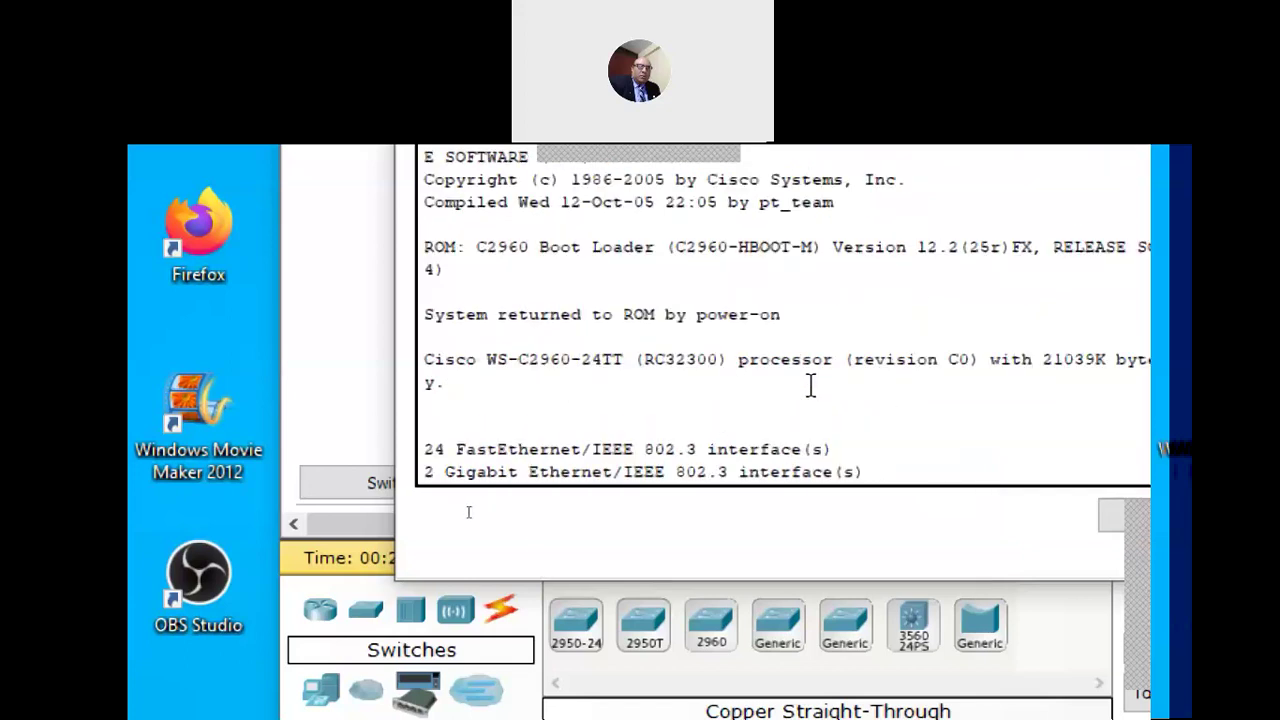
pyautogui.scroll(2, 811, 386)
pyautogui.scroll(4, 811, 386)
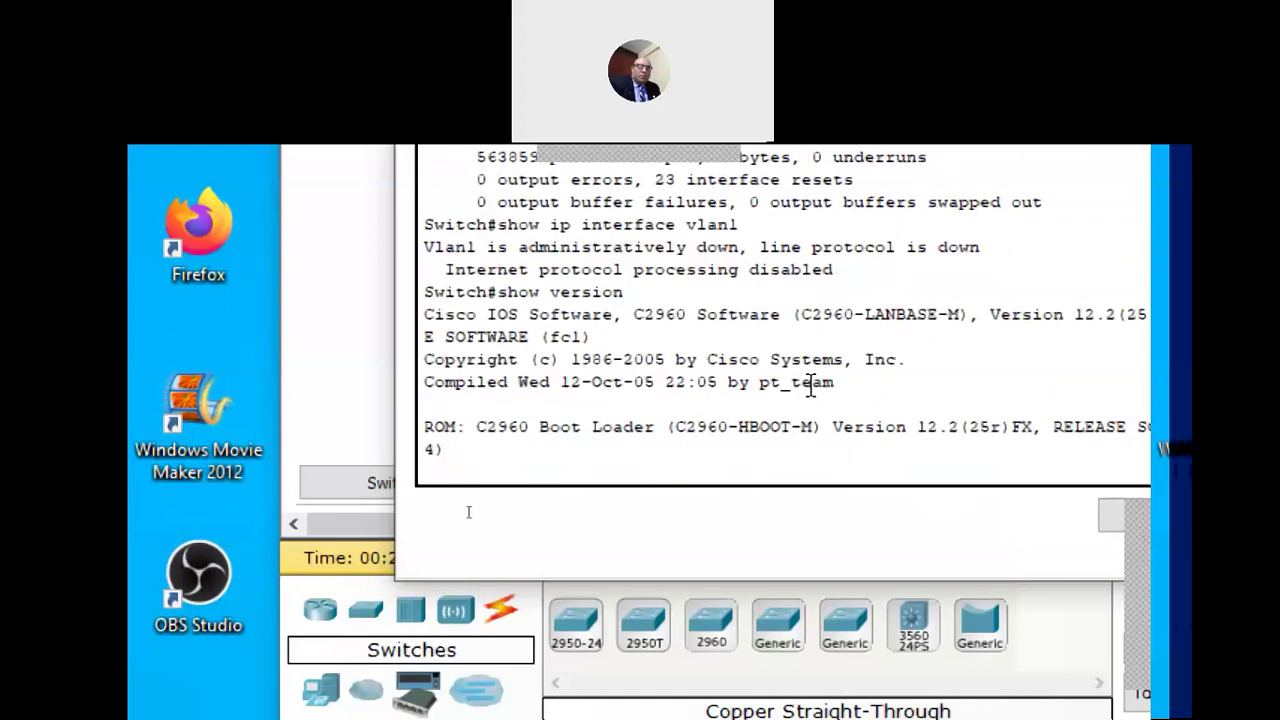
pyautogui.scroll(4, 811, 386)
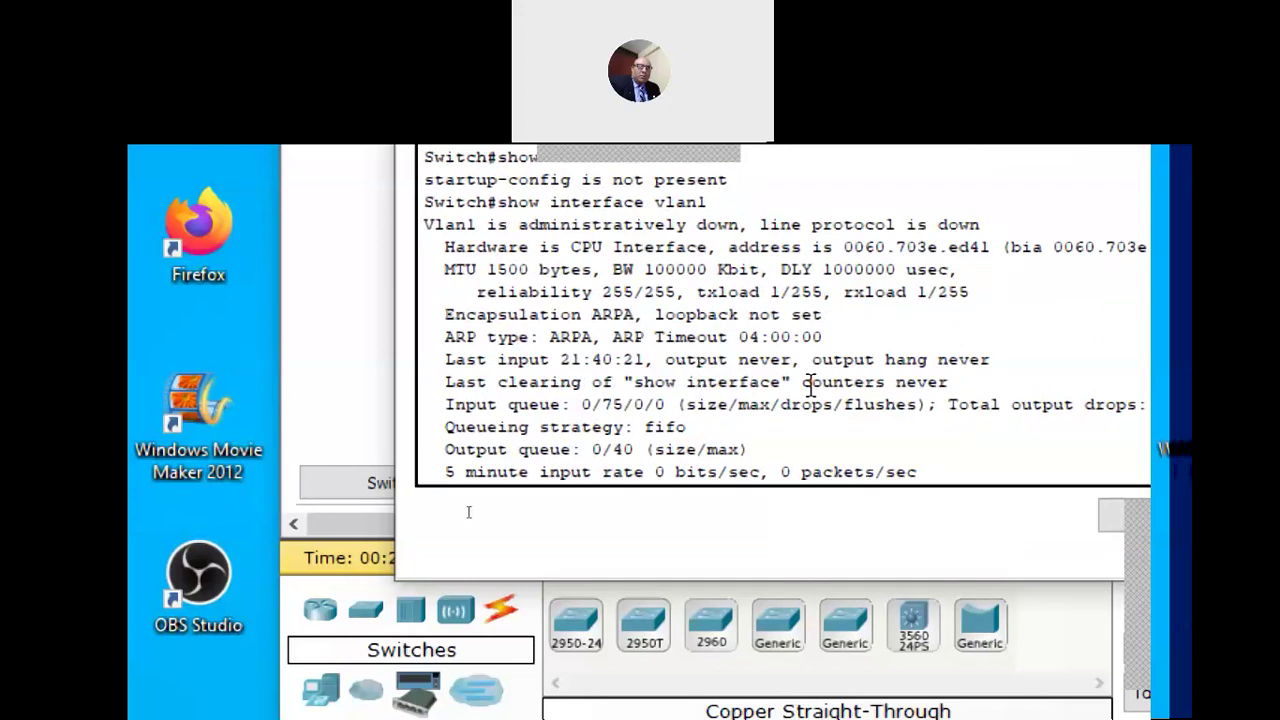
pyautogui.scroll(-5, 811, 386)
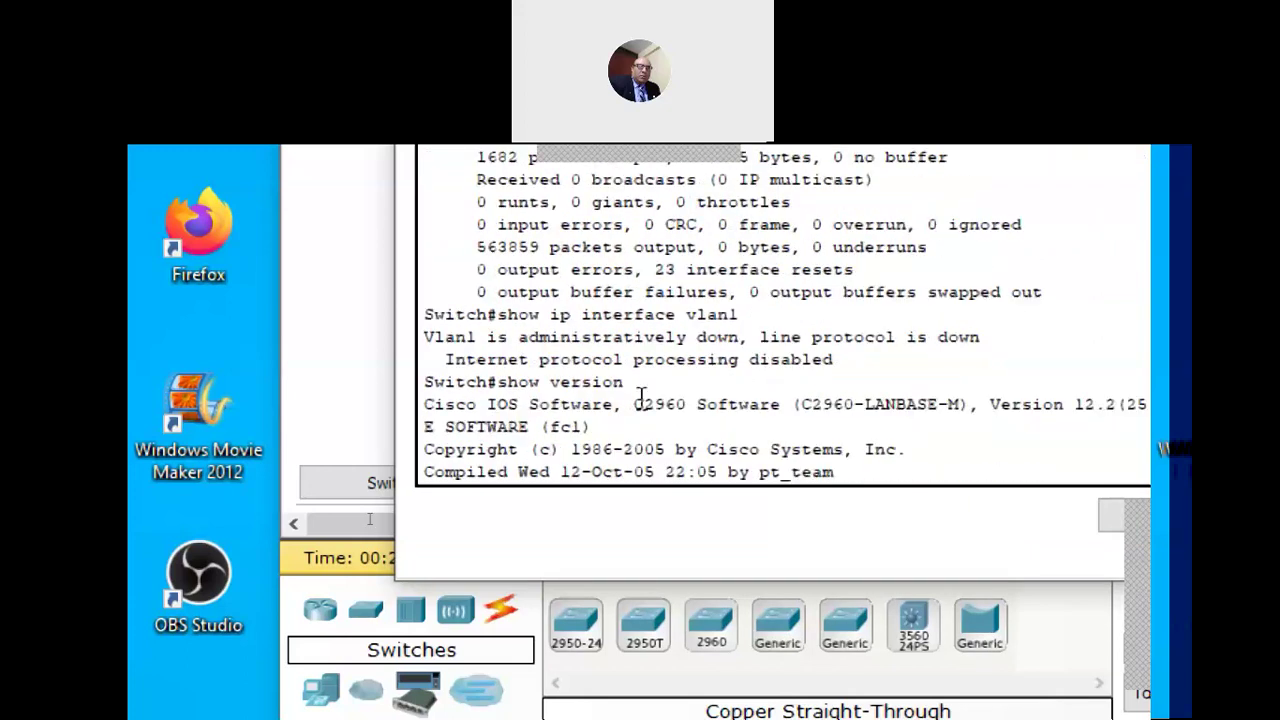
pyautogui.moveTo(628, 384); pyautogui.dragTo(419, 382)
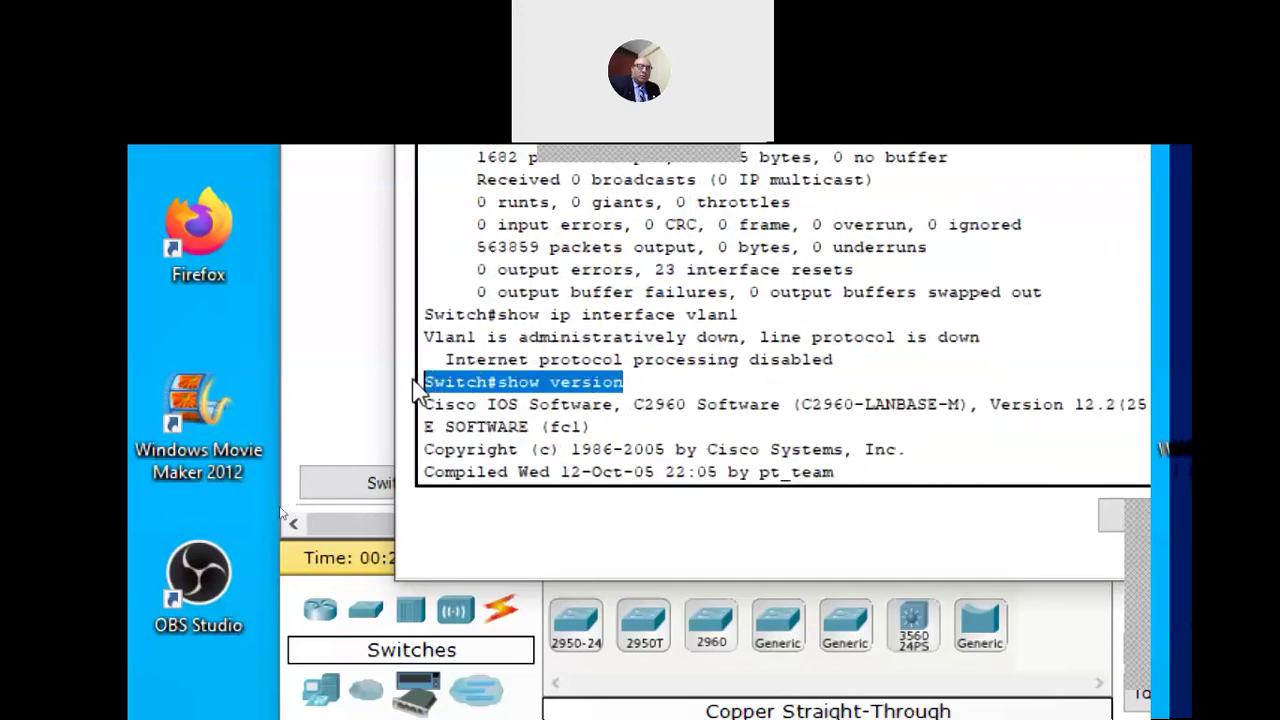
# Step: Highlight the 24 FastEthernet and 2 Gigabit Ethernet interface lines
pyautogui.scroll(-1, 771, 396)
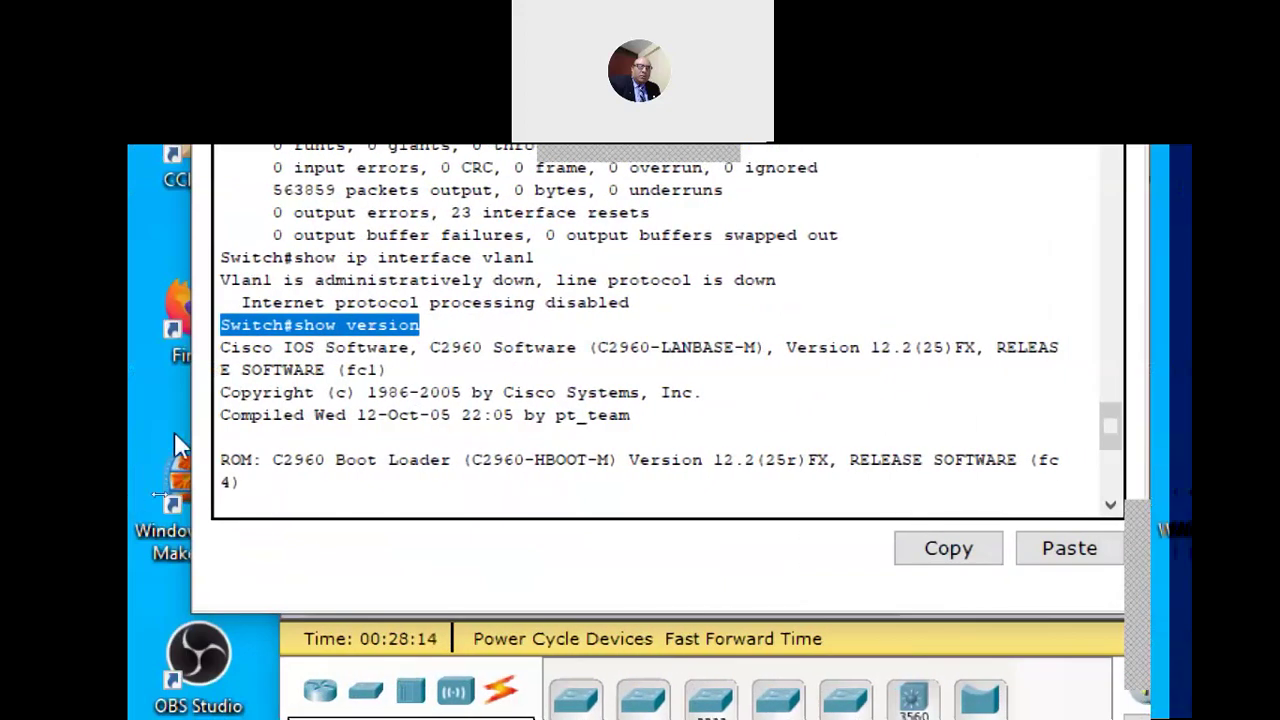
pyautogui.scroll(-2, 282, 418)
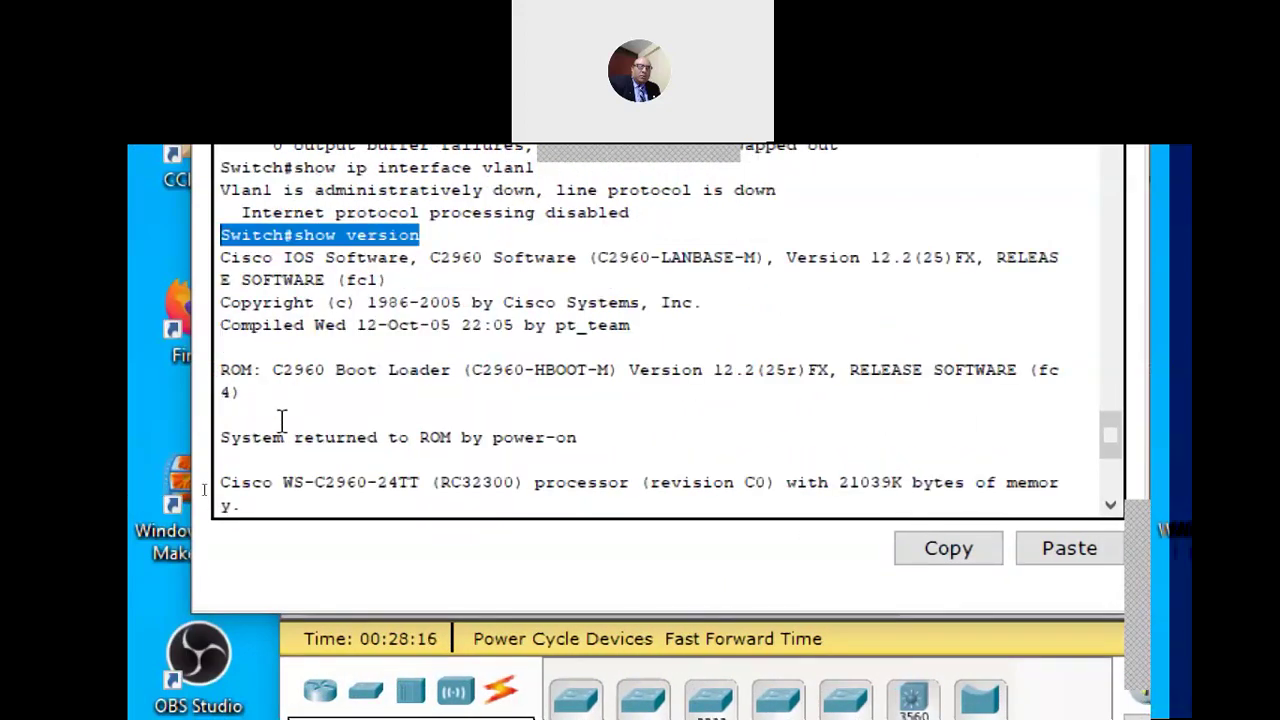
pyautogui.scroll(-2, 282, 420)
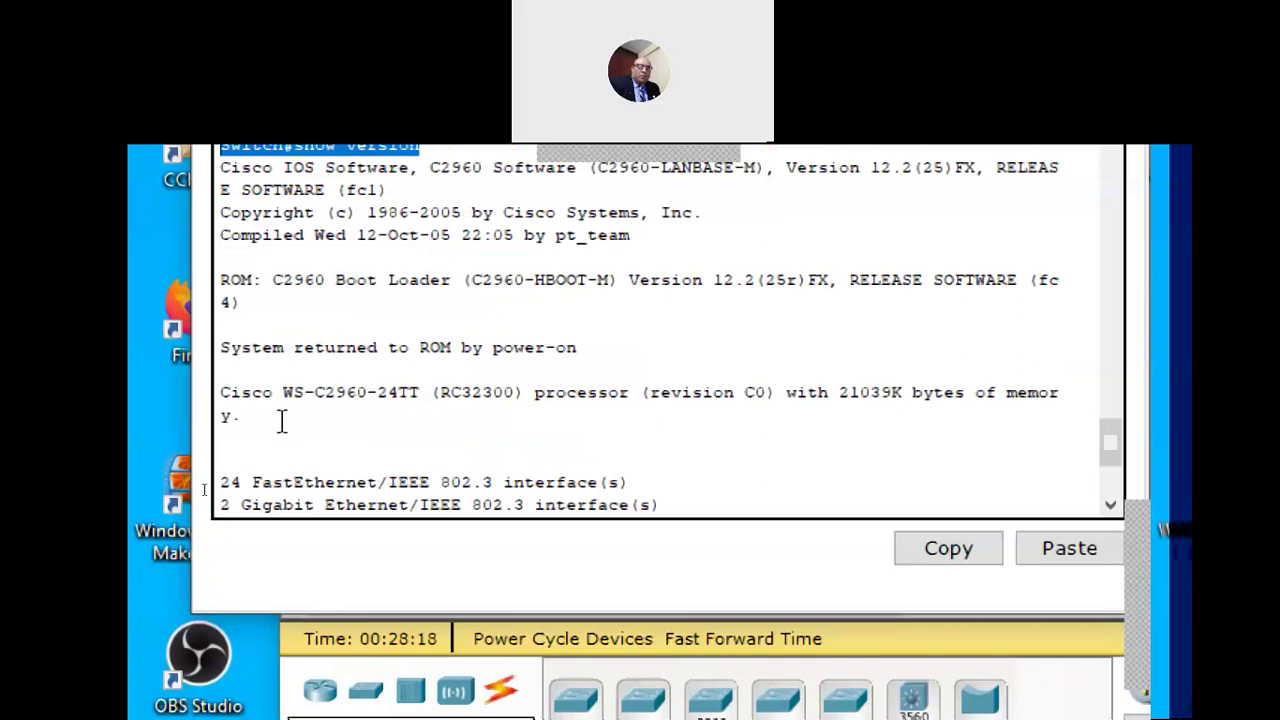
pyautogui.scroll(-6, 282, 420)
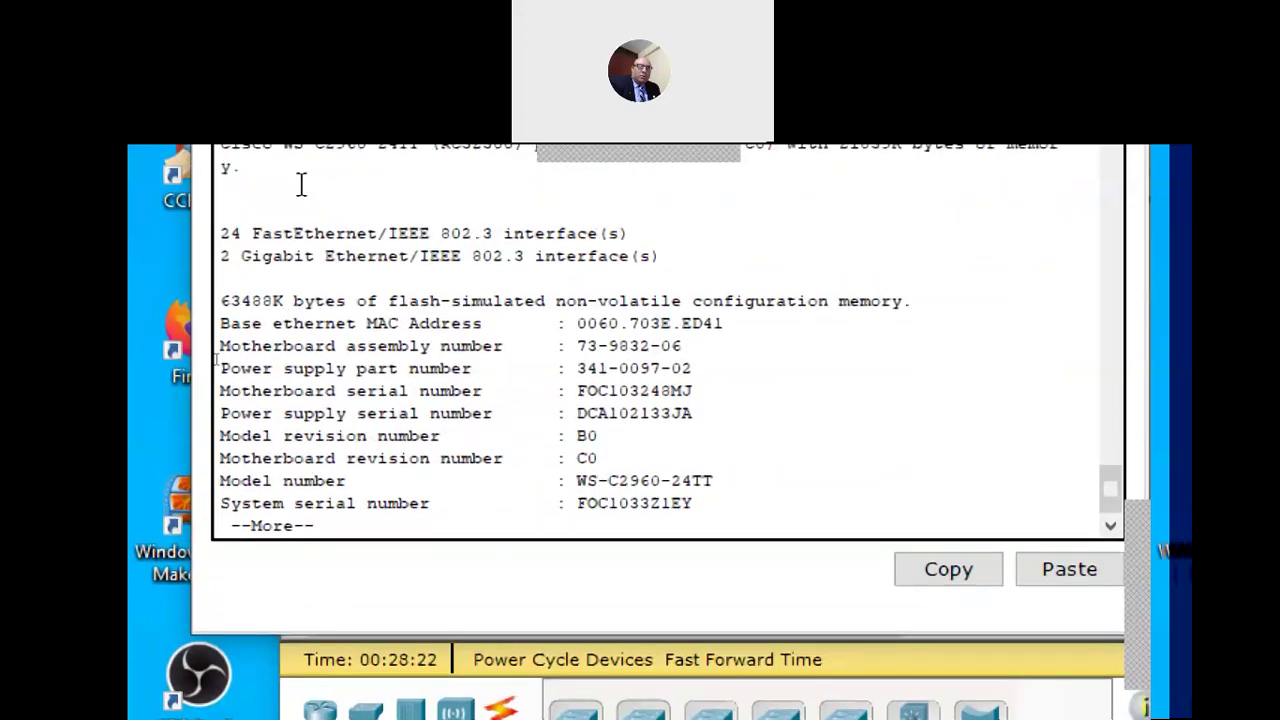
pyautogui.tripleClick(352, 213)
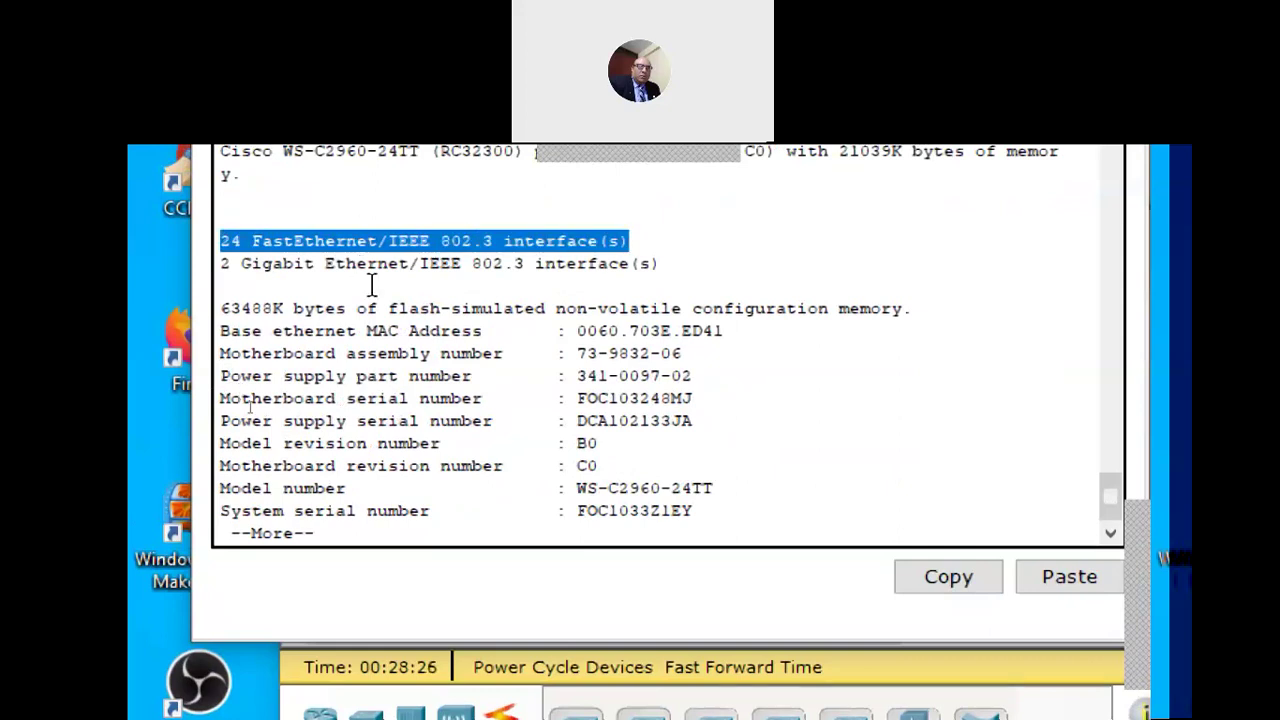
pyautogui.click(376, 270)
pyautogui.tripleClick(376, 265)
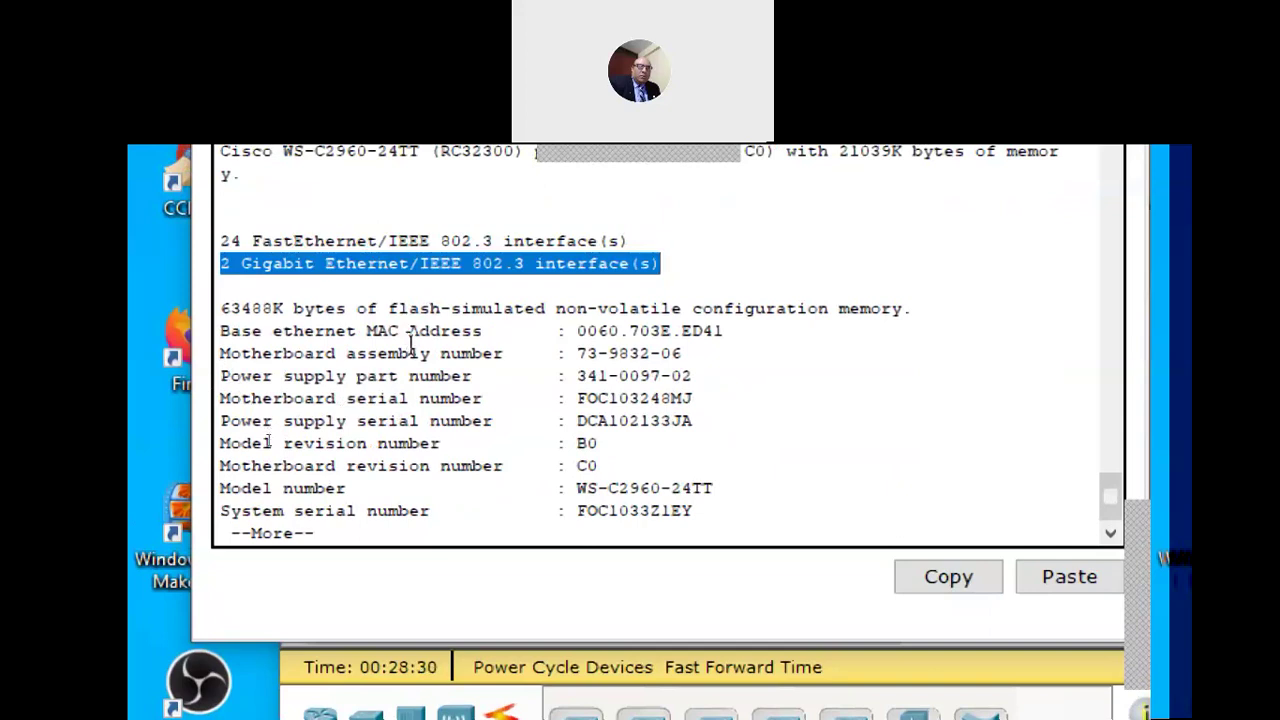
pyautogui.click(458, 526)
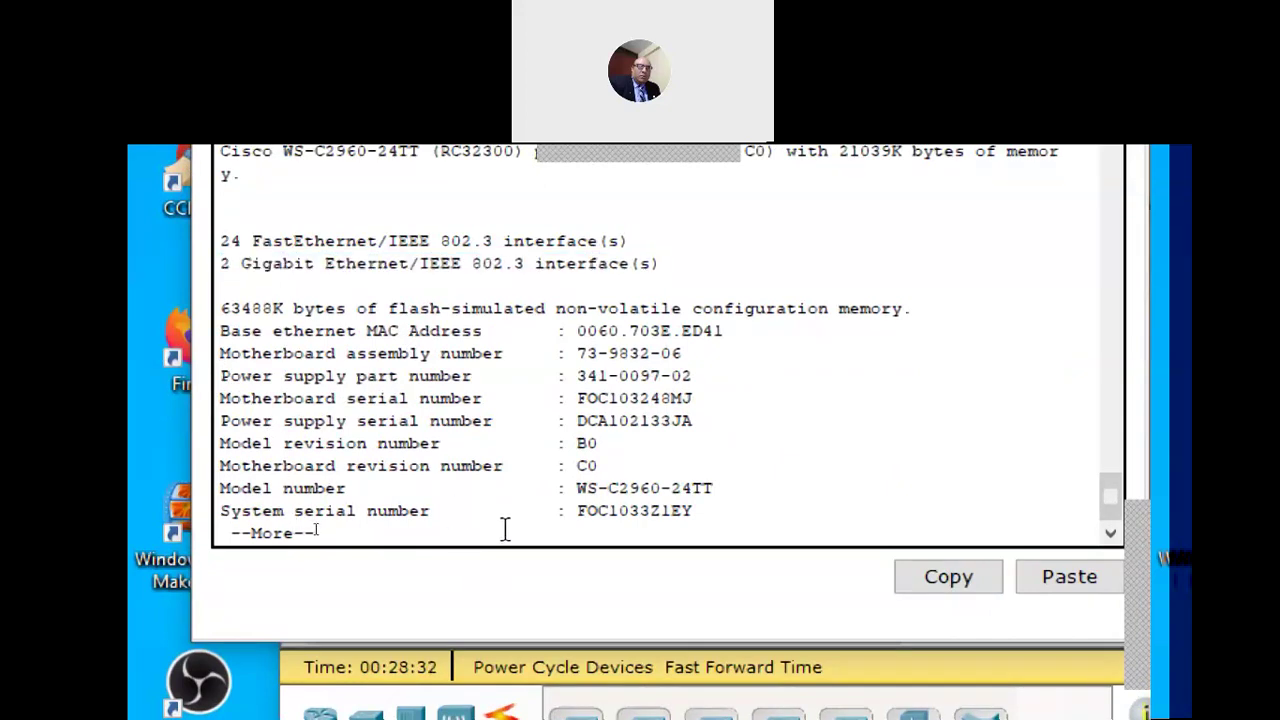
# Step: Page through the rest of the version report until the Switch# prompt returns
pyautogui.press('Return')
pyautogui.press('Return')
pyautogui.press('Return')
pyautogui.press('Return')
pyautogui.press('Return')
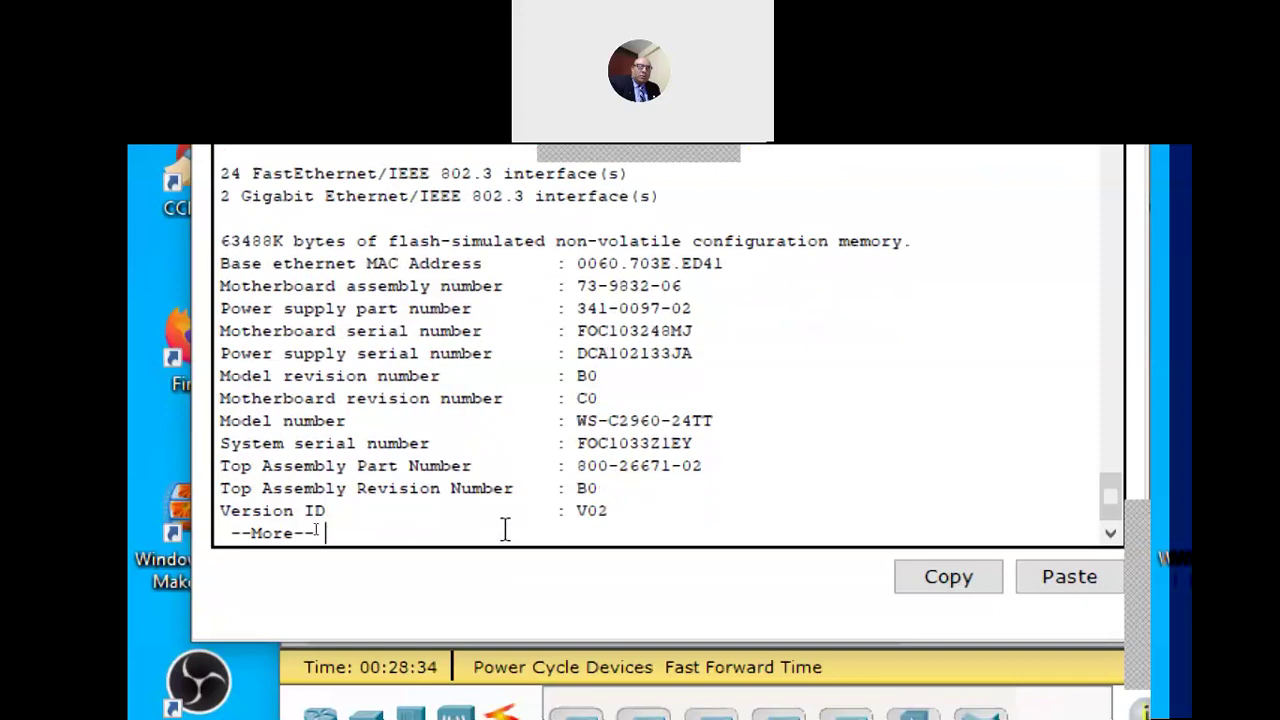
pyautogui.press('Return')
pyautogui.press('Return')
pyautogui.press('Return')
pyautogui.press('Return')
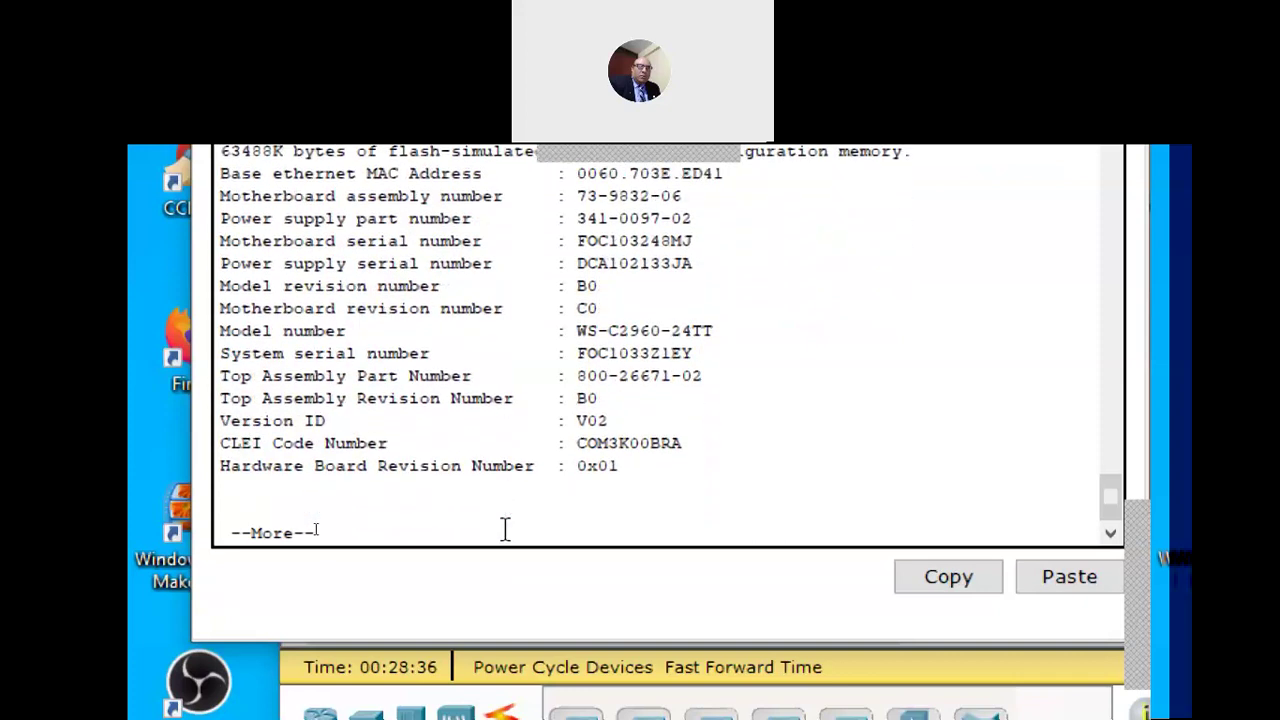
pyautogui.press('Return')
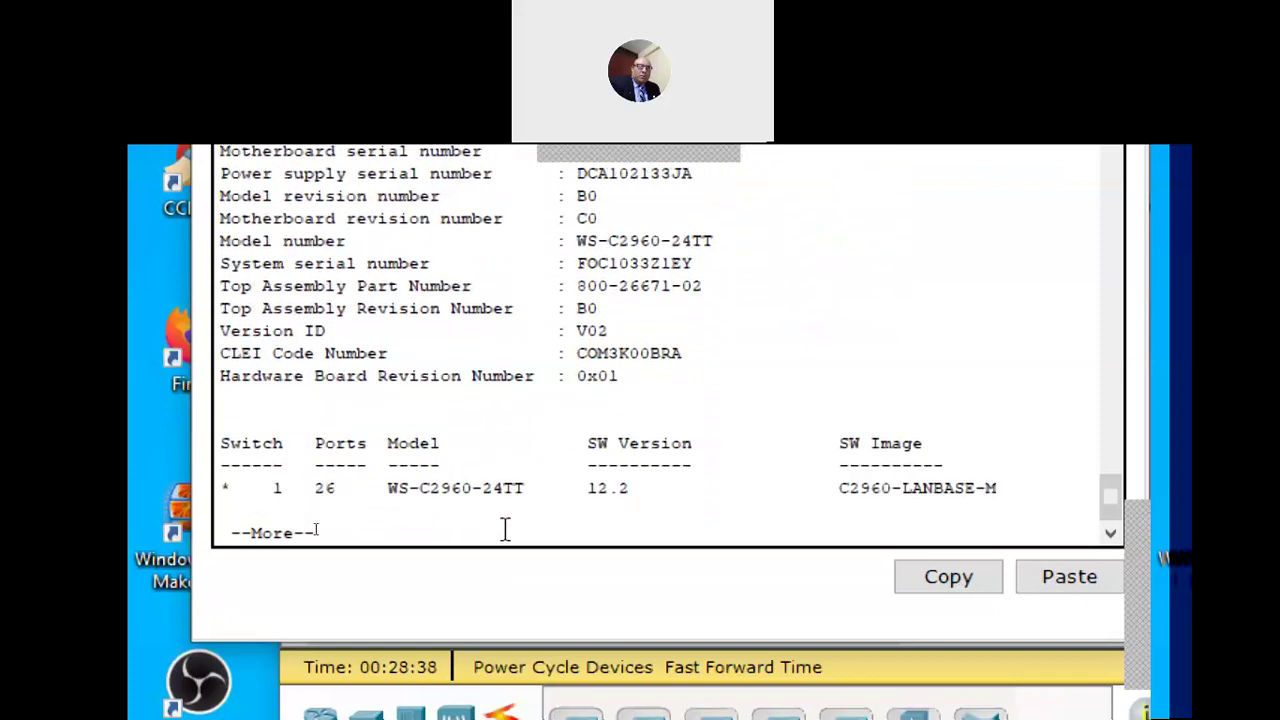
pyautogui.press('Return')
pyautogui.press('Return')
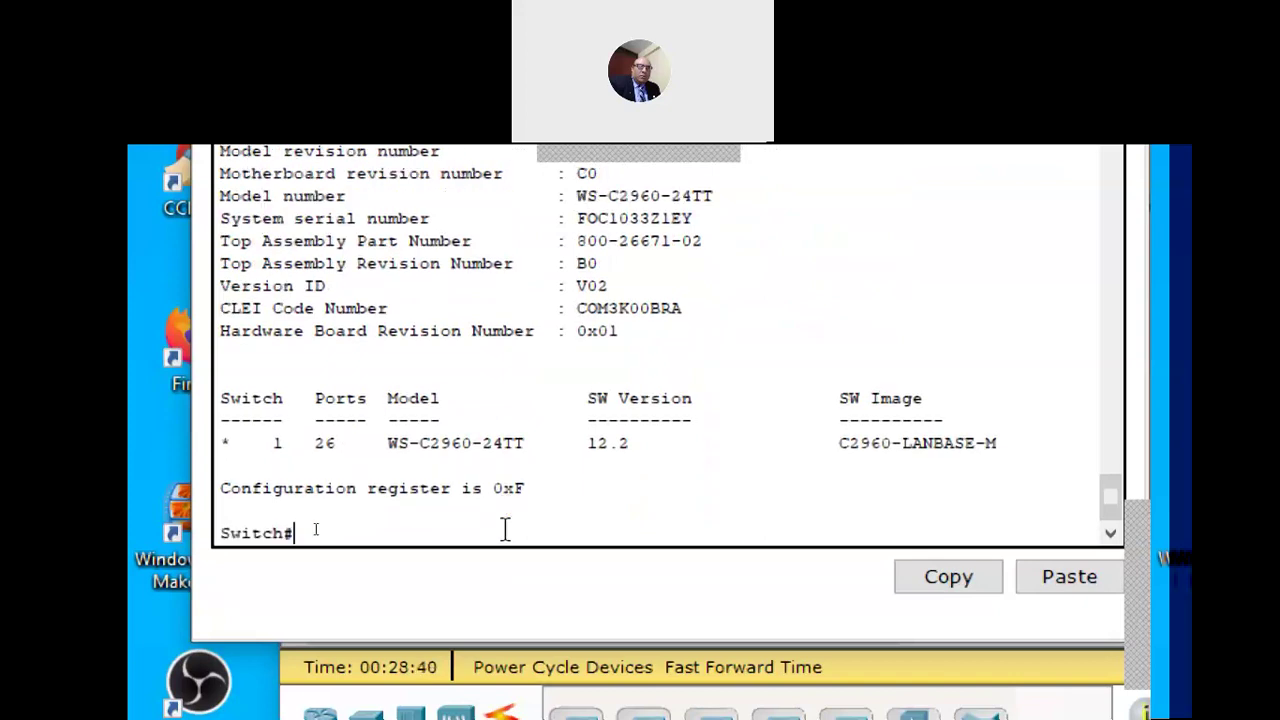
pyautogui.press('Return')
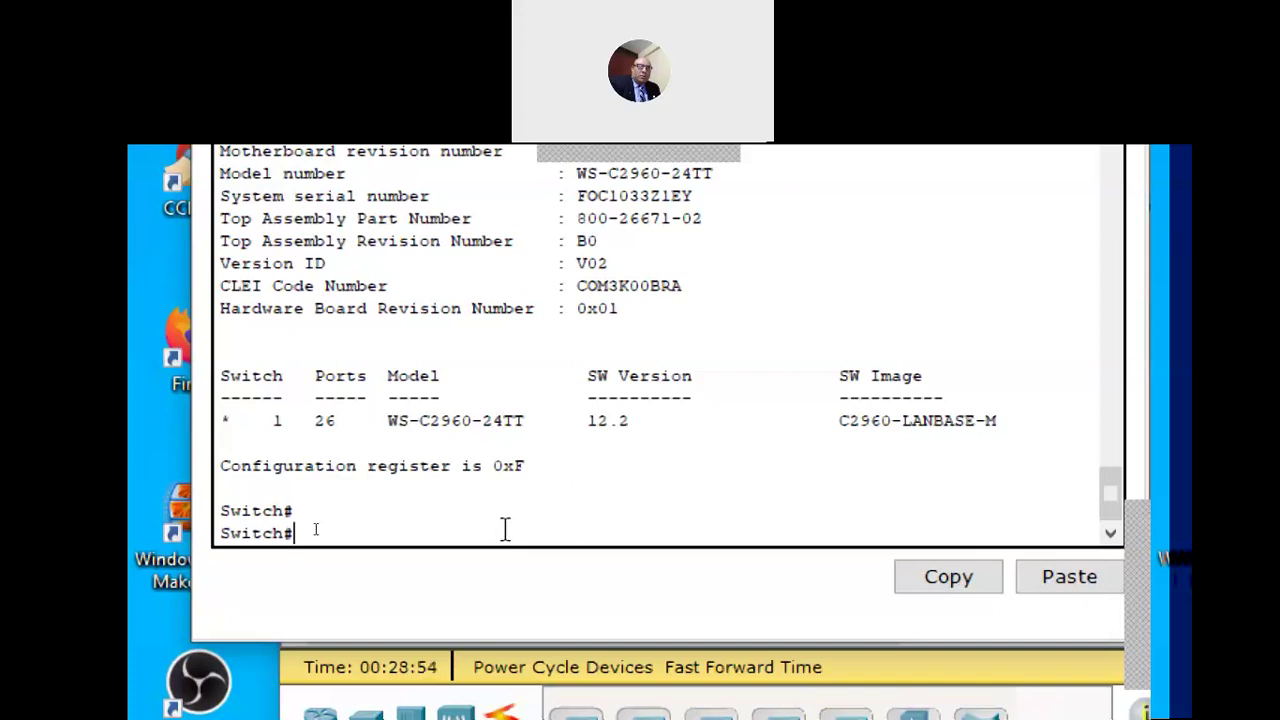
# Step: Run show interface fa0/18 and highlight the command in the output
pyautogui.write('show inte')
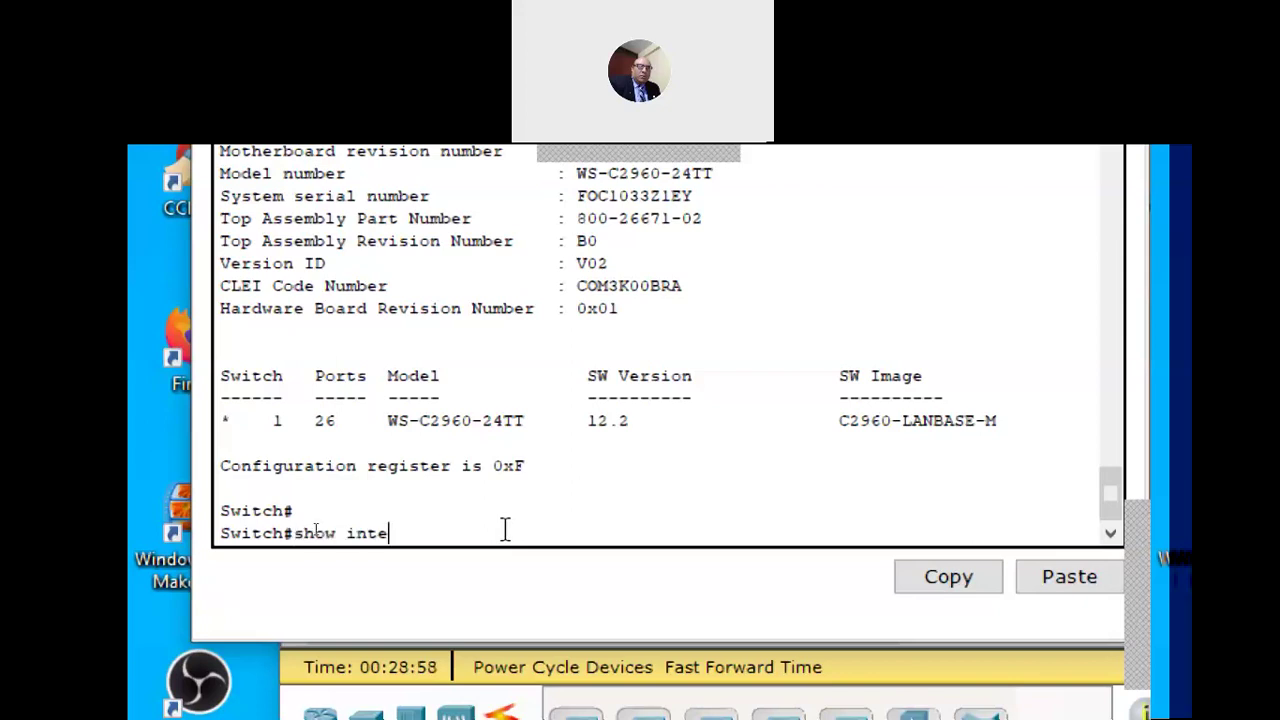
pyautogui.write('rface fa')
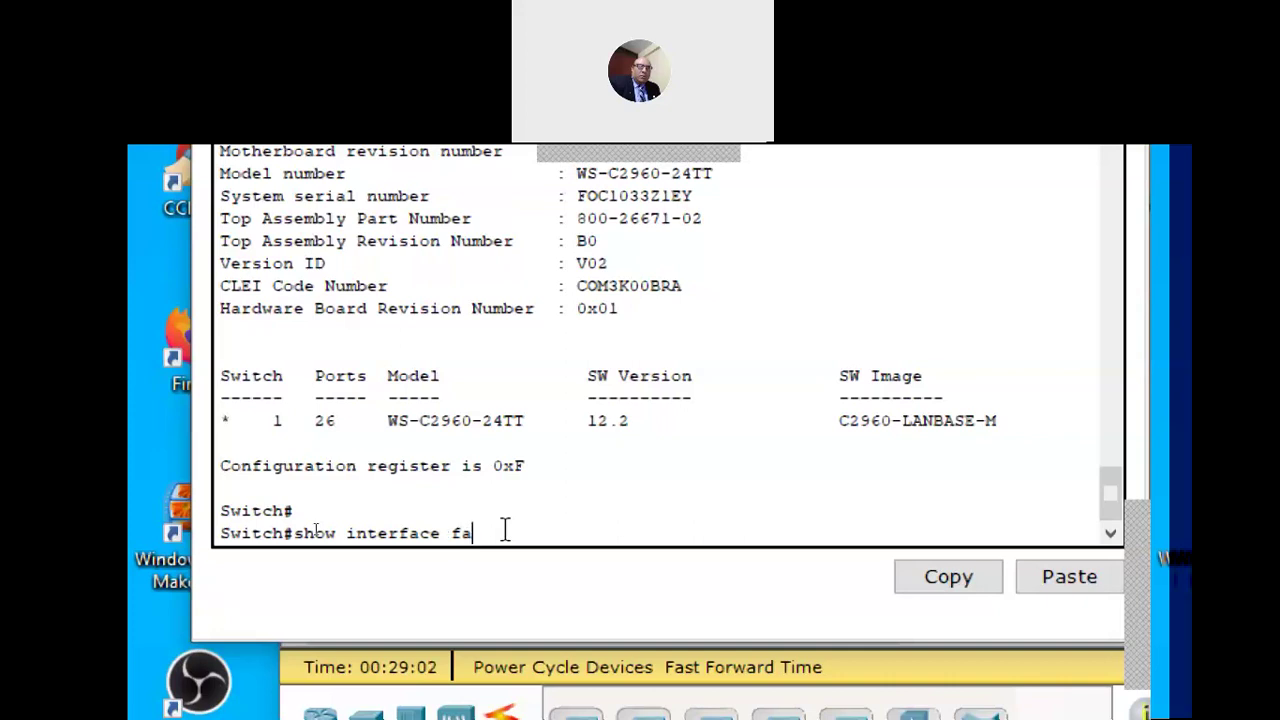
pyautogui.write('0/18')
pyautogui.press('Return')
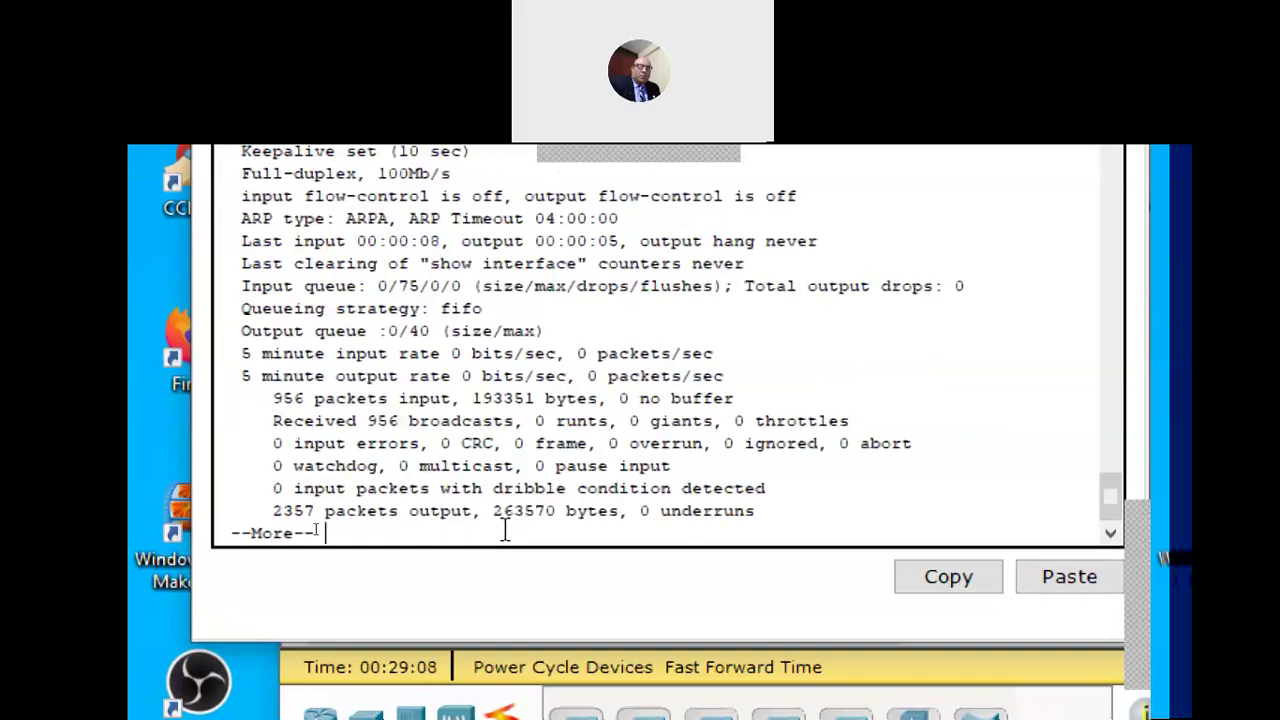
pyautogui.scroll(3, 505, 530)
pyautogui.moveTo(514, 196); pyautogui.dragTo(296, 205)
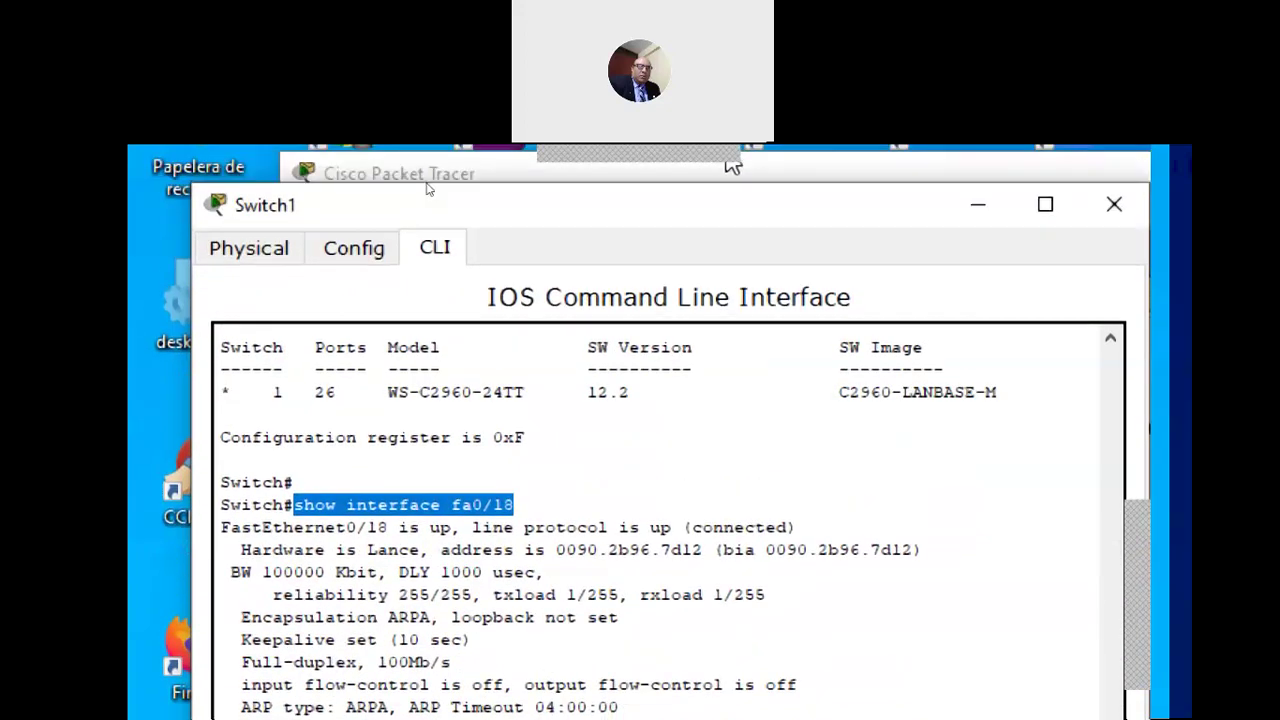
pyautogui.moveTo(621, 159)
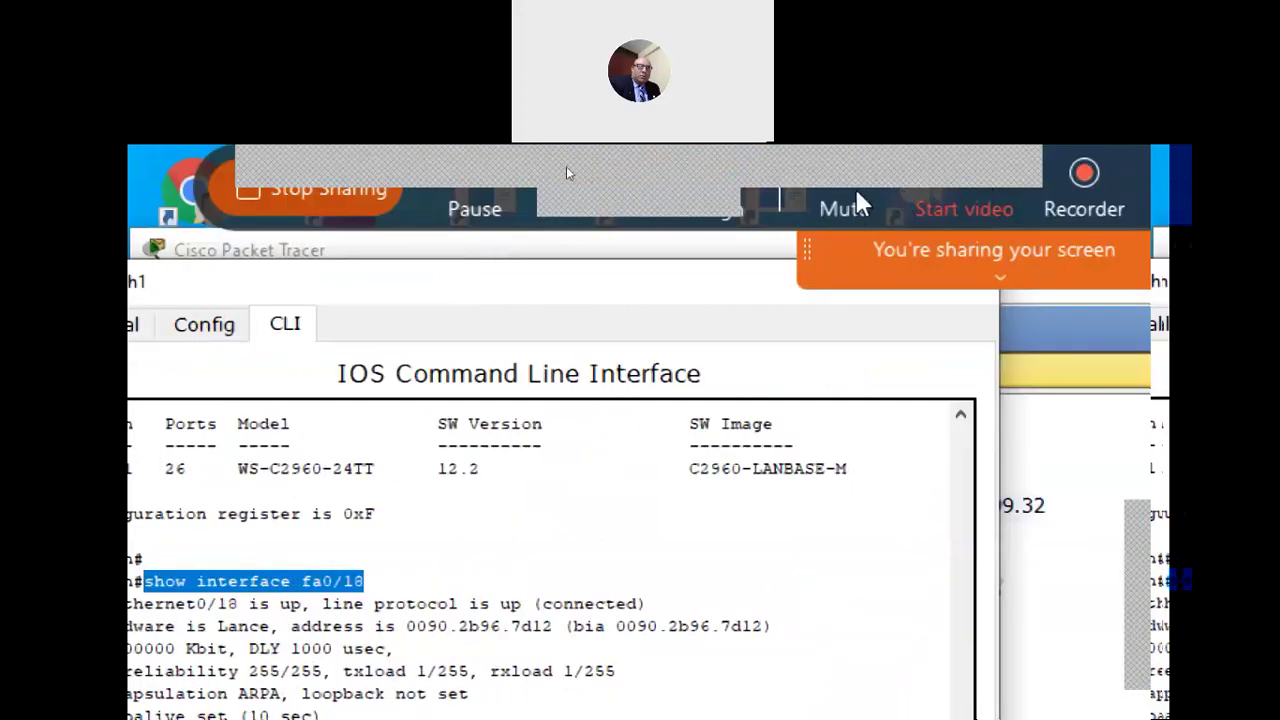
pyautogui.click(994, 277)
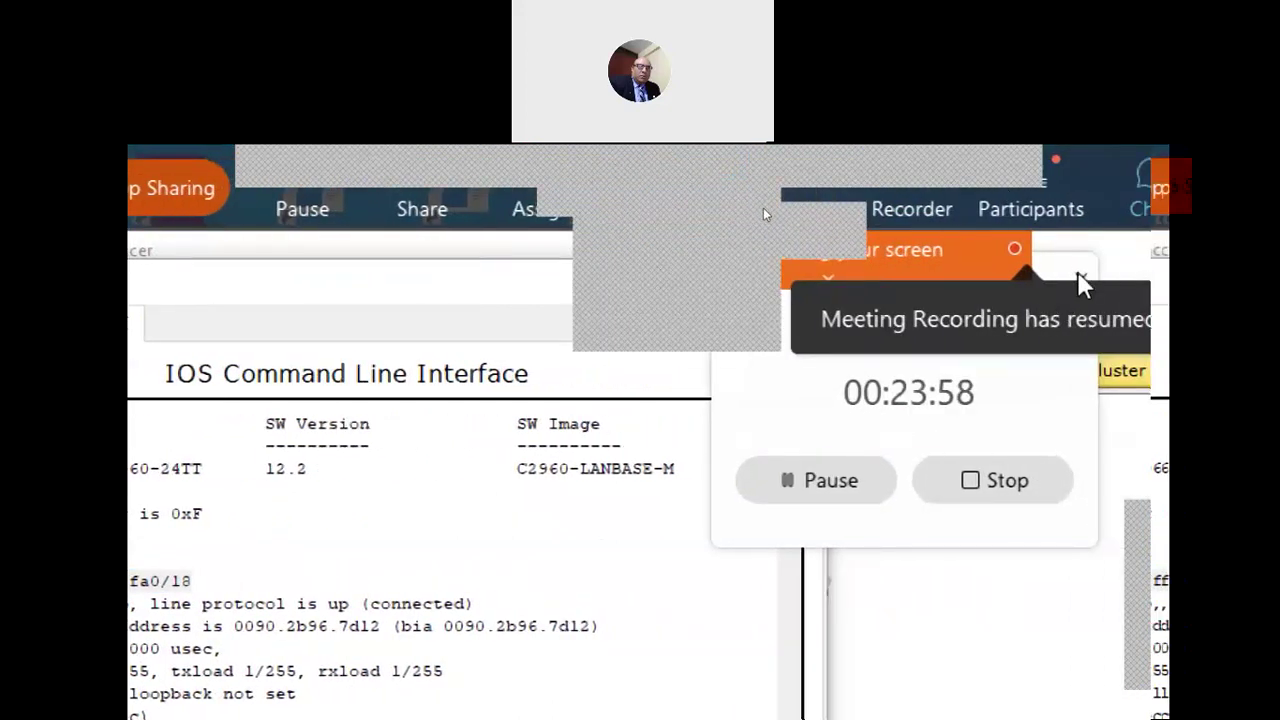
pyautogui.click(1145, 277)
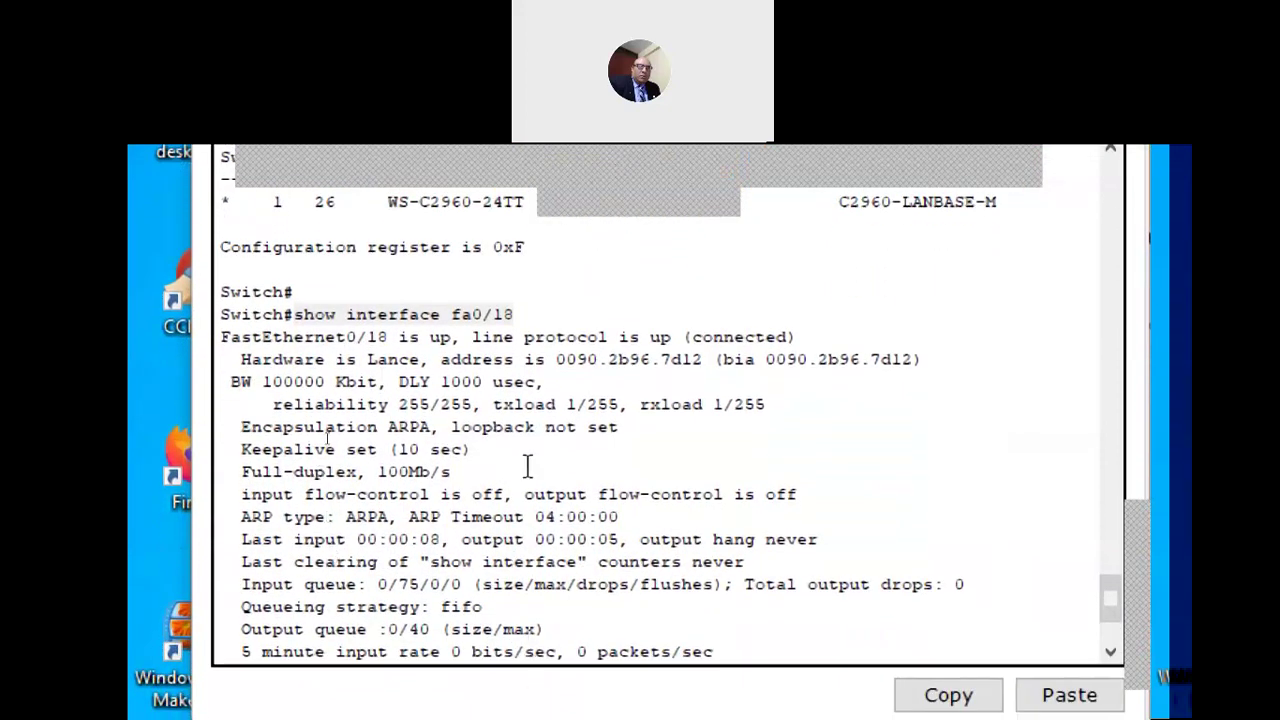
# Step: Highlight fa0/18's up/connected status, bandwidth and MAC 0090.2b96.7d12, then advance the output
pyautogui.scroll(-2, 527, 466)
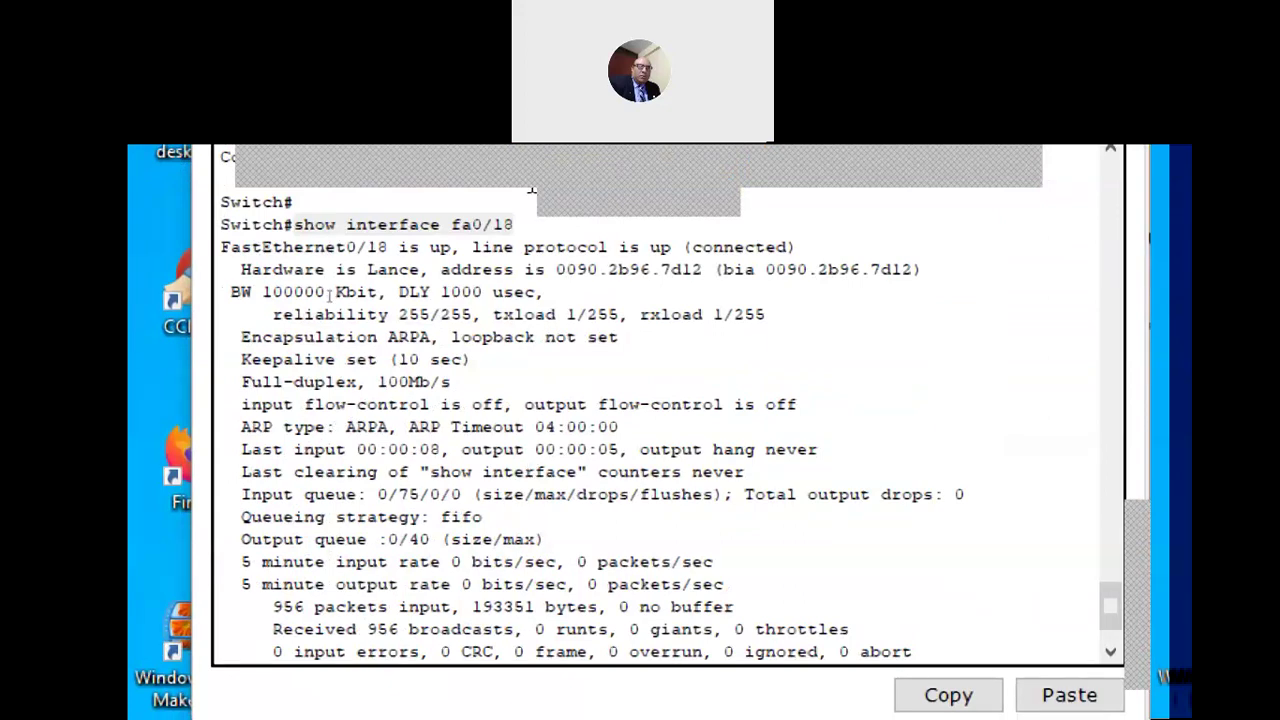
pyautogui.moveTo(398, 247); pyautogui.dragTo(803, 245)
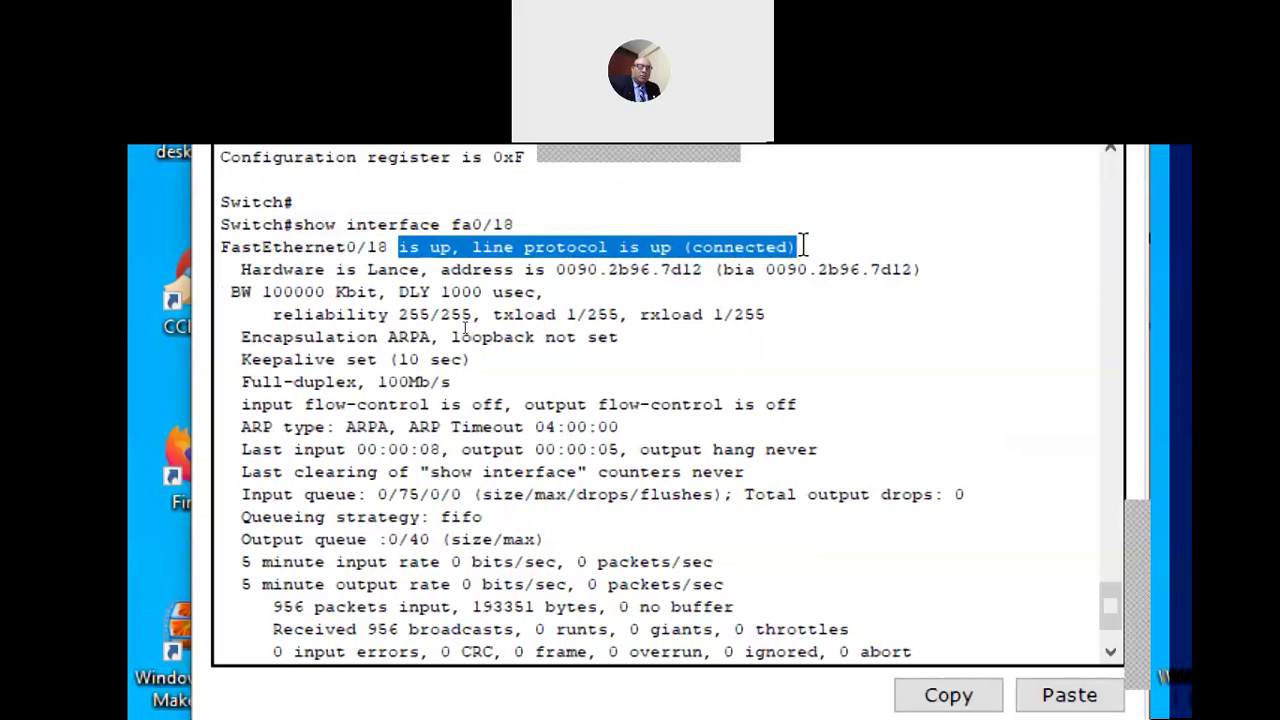
pyautogui.click(796, 246)
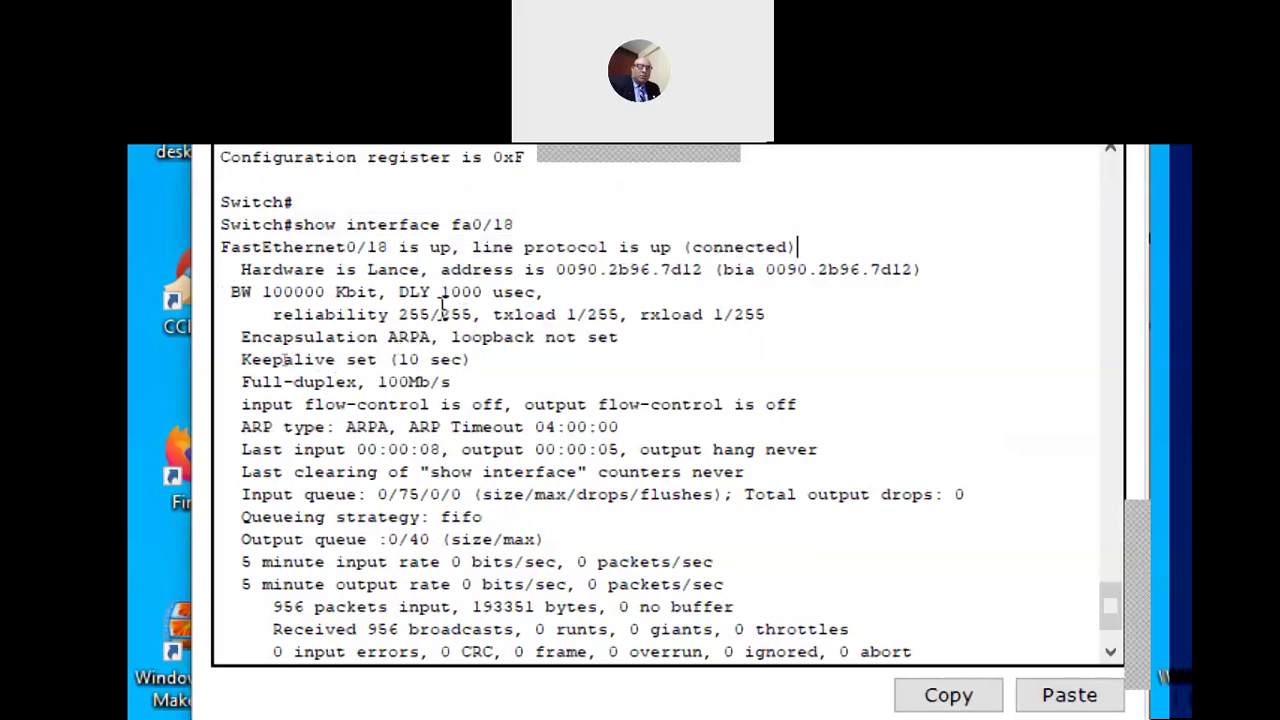
pyautogui.tripleClick(415, 291)
pyautogui.tripleClick(448, 267)
pyautogui.moveTo(547, 268); pyautogui.dragTo(707, 272)
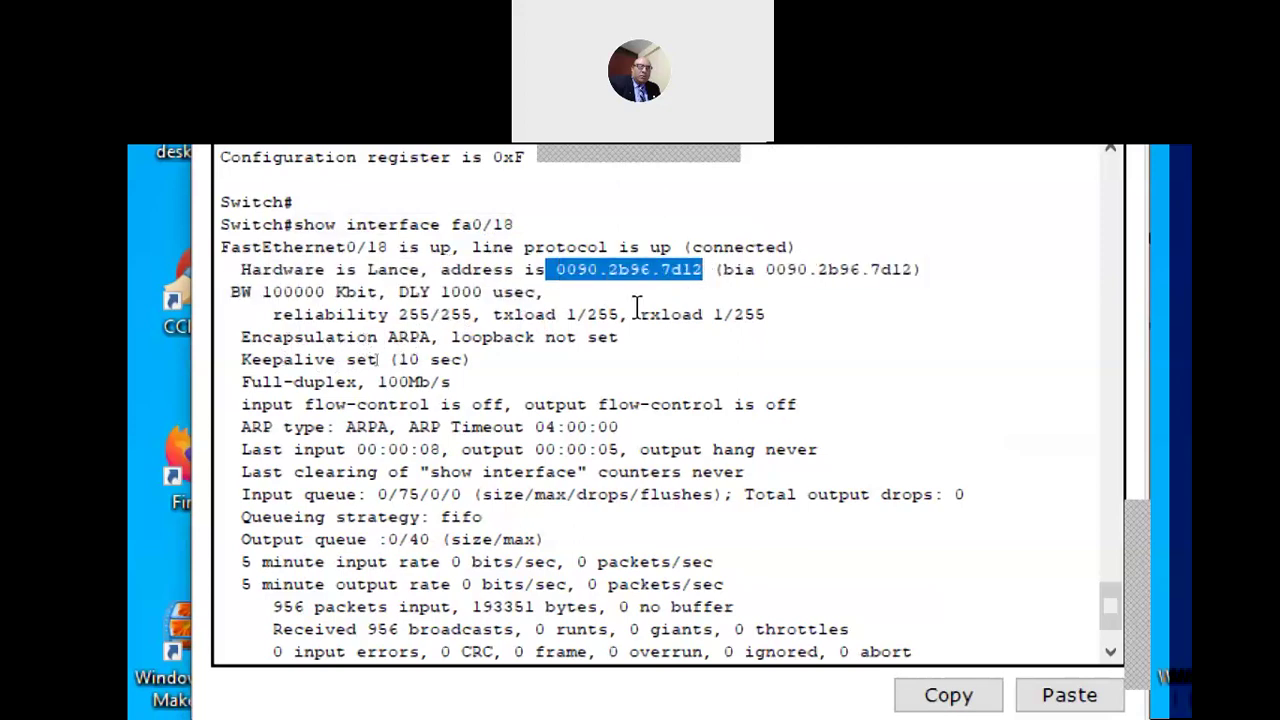
pyautogui.scroll(-2, 391, 337)
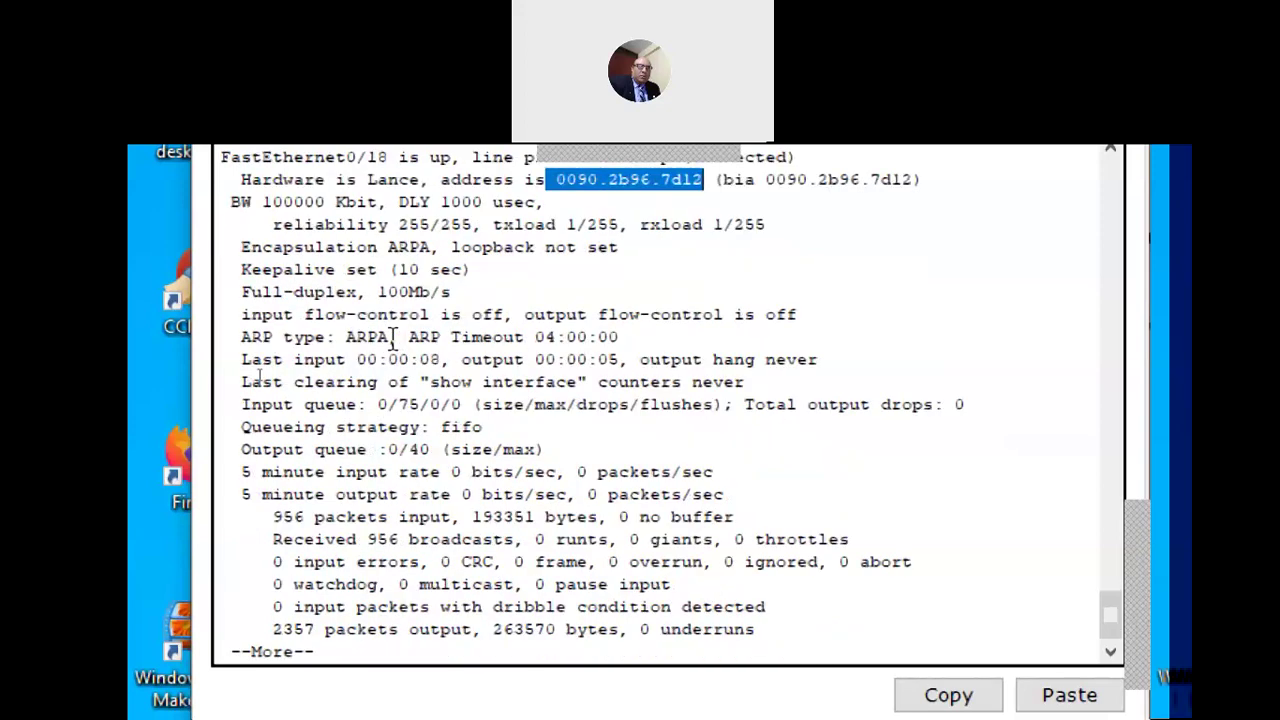
pyautogui.click(476, 645)
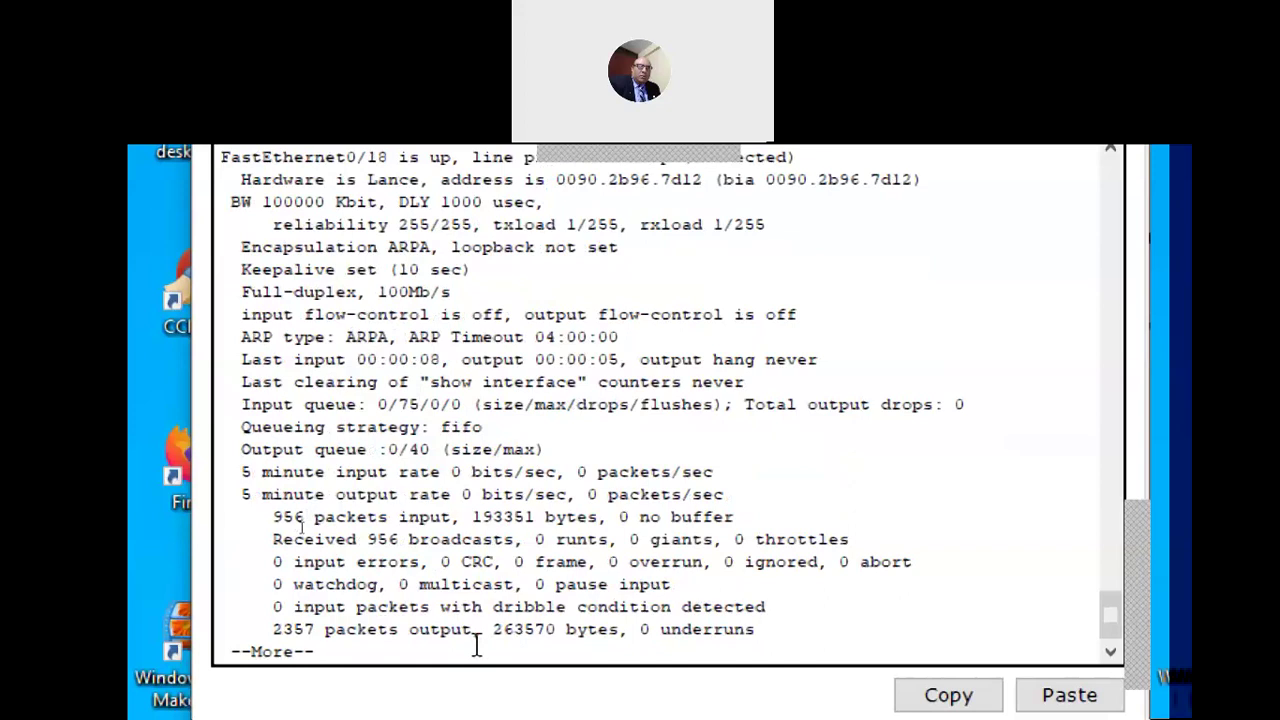
pyautogui.press('Return')
pyautogui.press('Return')
pyautogui.press('Return')
pyautogui.press('Return')
pyautogui.press('Return')
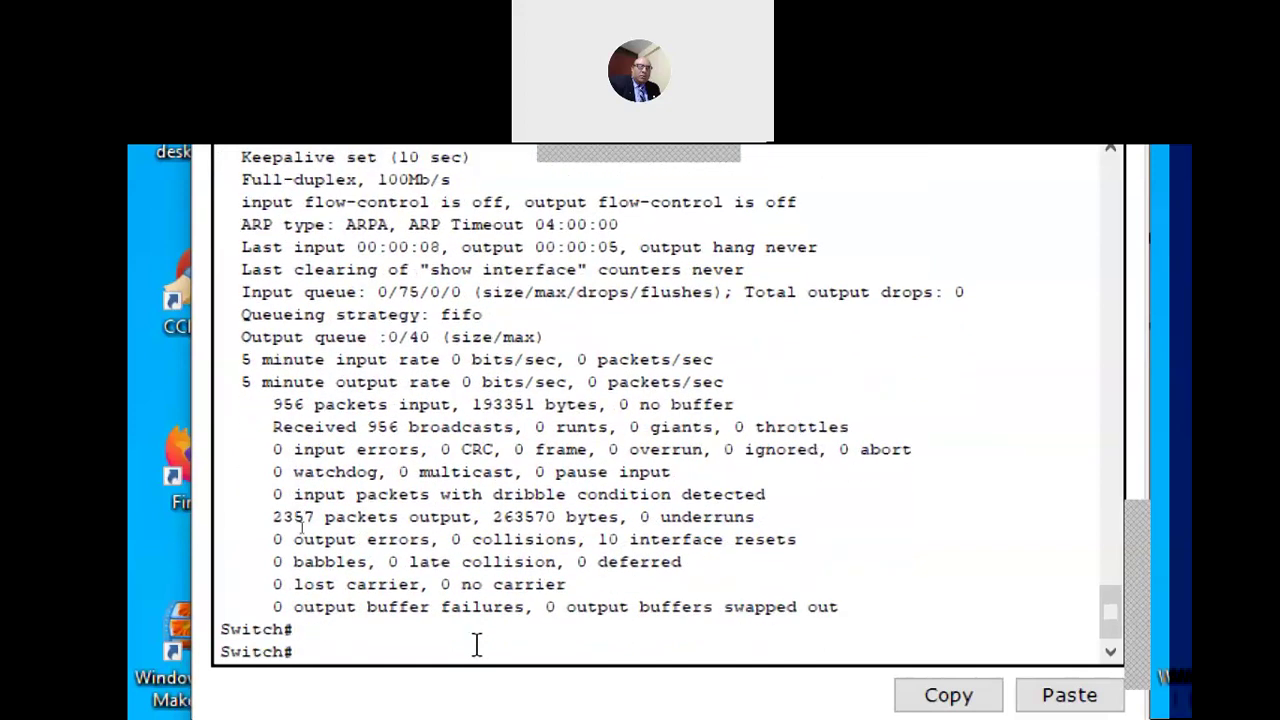
# Step: Run show vlan and highlight the command above the VLAN table
pyautogui.write('show vlan')
pyautogui.press('Return')
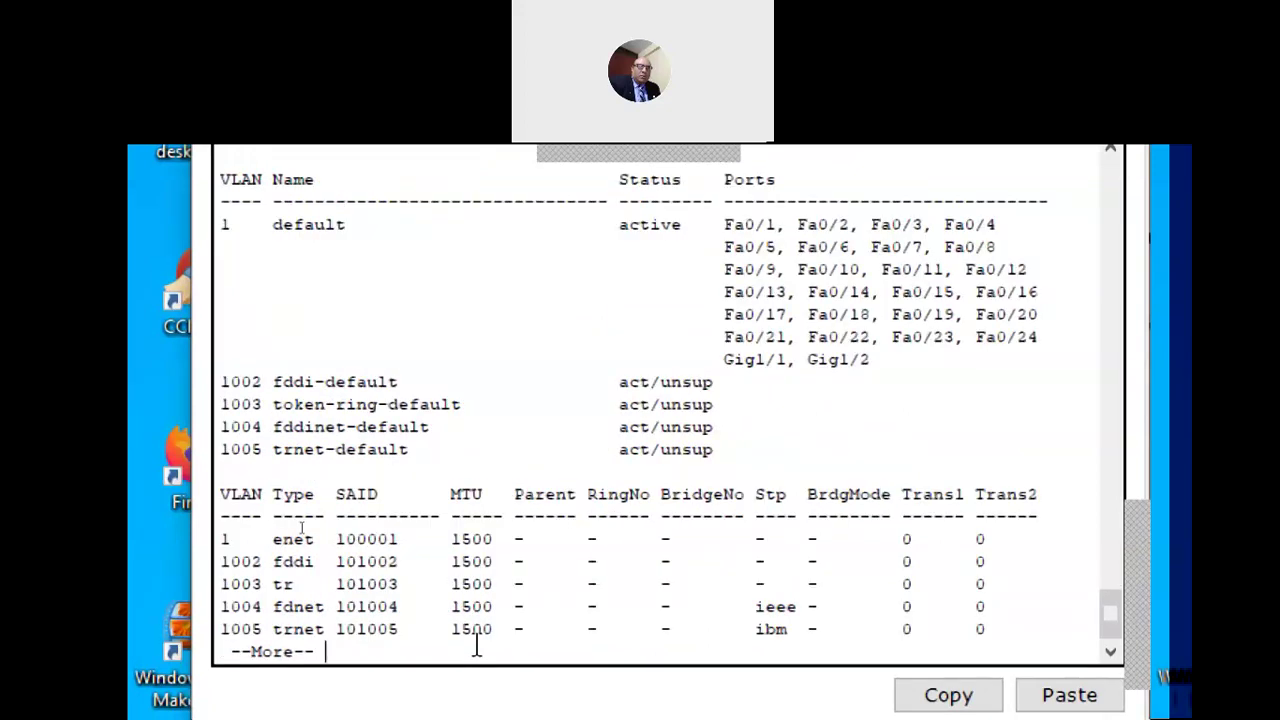
pyautogui.scroll(3, 468, 617)
pyautogui.moveTo(406, 318); pyautogui.dragTo(293, 316)
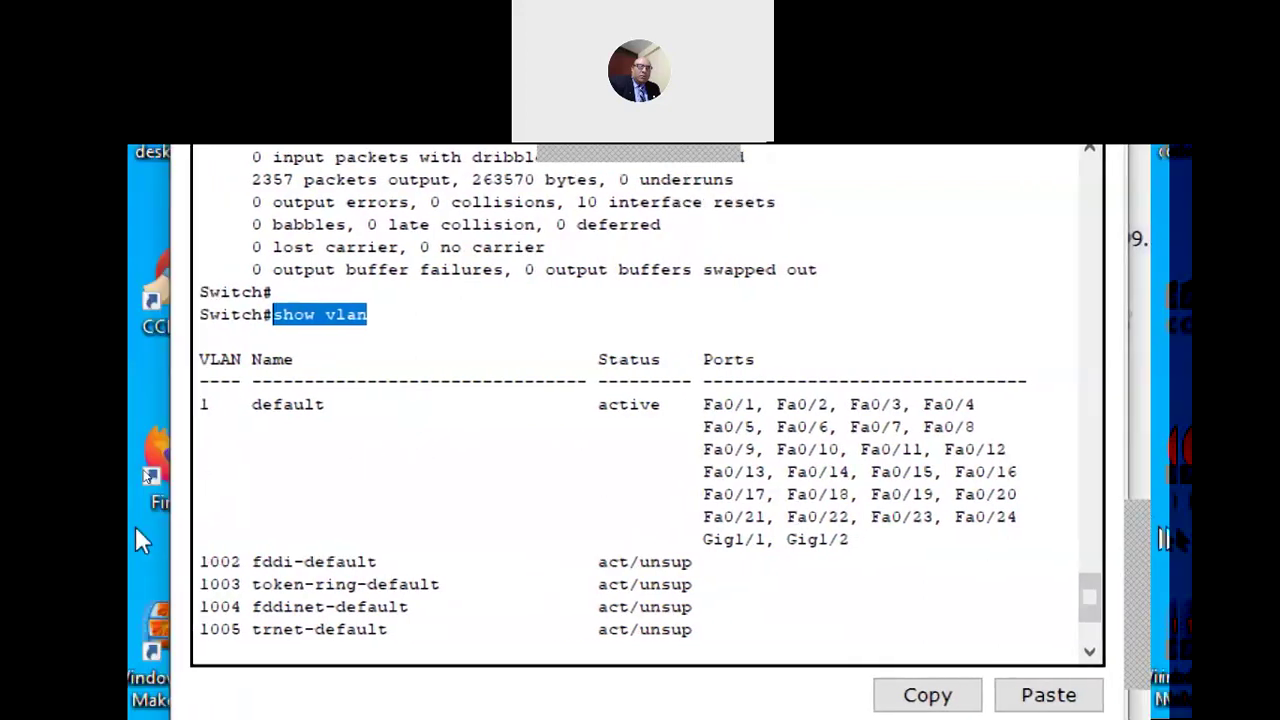
pyautogui.scroll(-2, 405, 566)
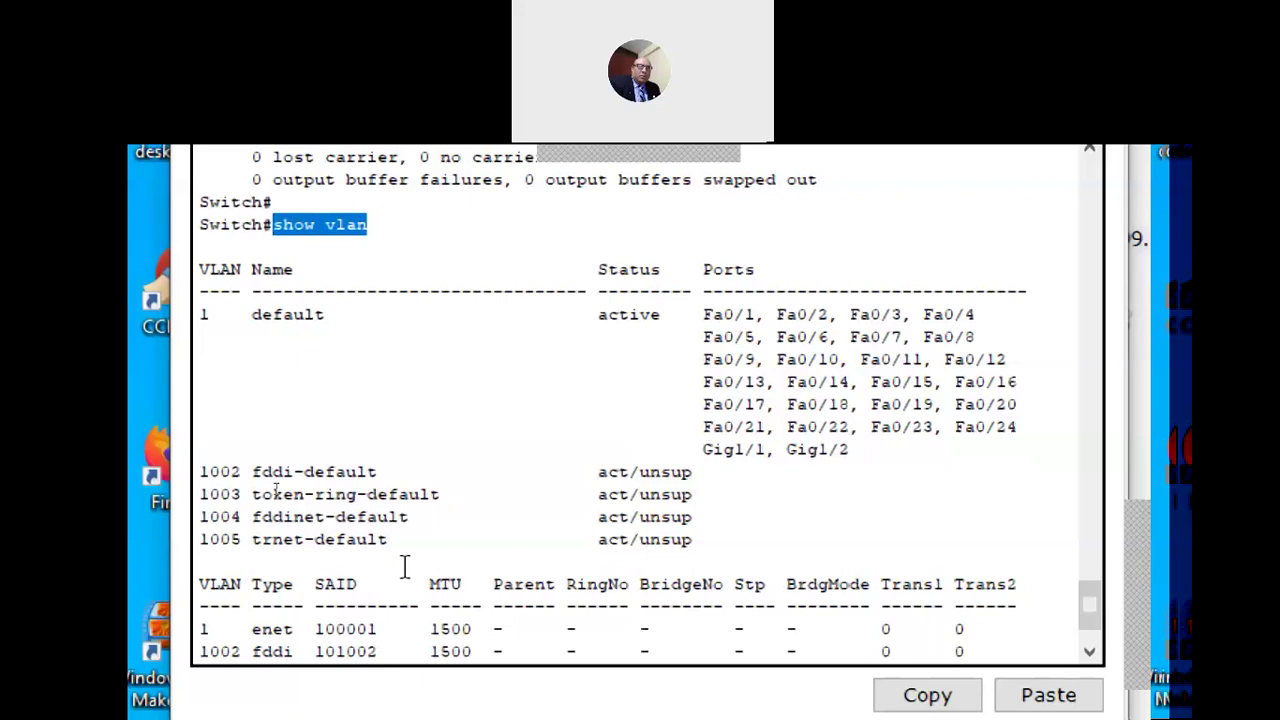
pyautogui.moveTo(214, 318); pyautogui.dragTo(200, 316)
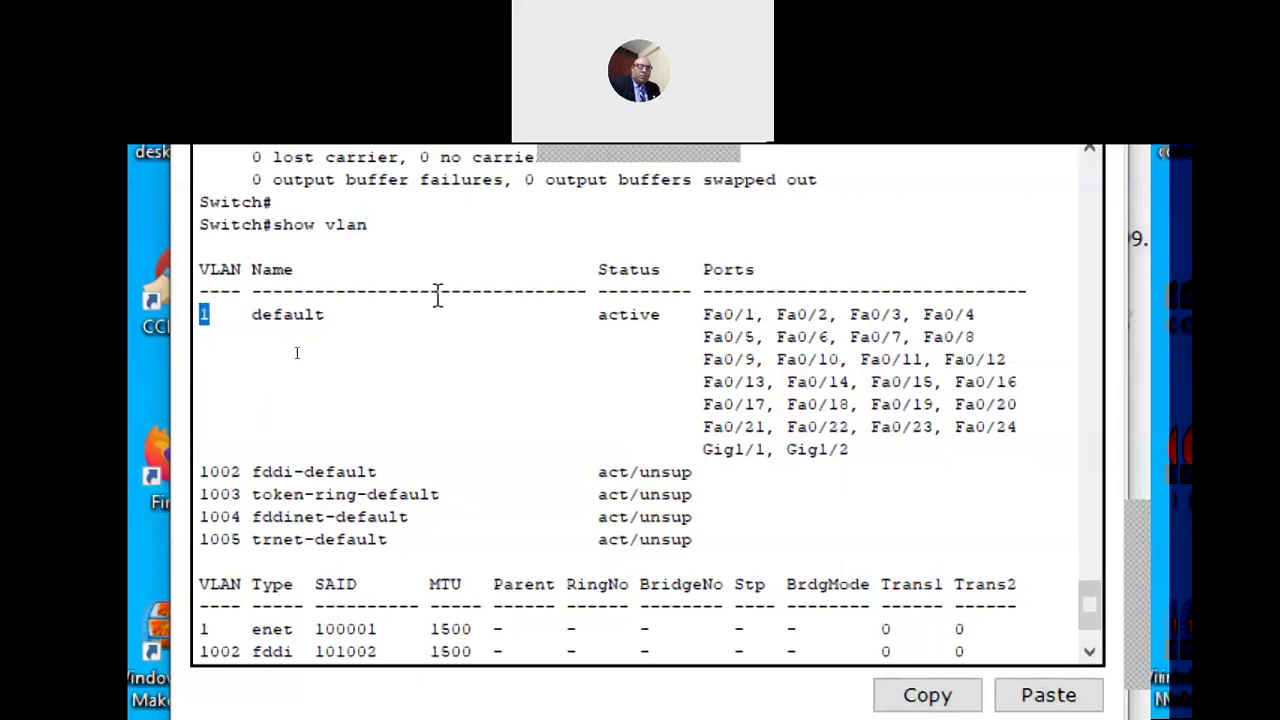
pyautogui.moveTo(703, 314); pyautogui.dragTo(1043, 428)
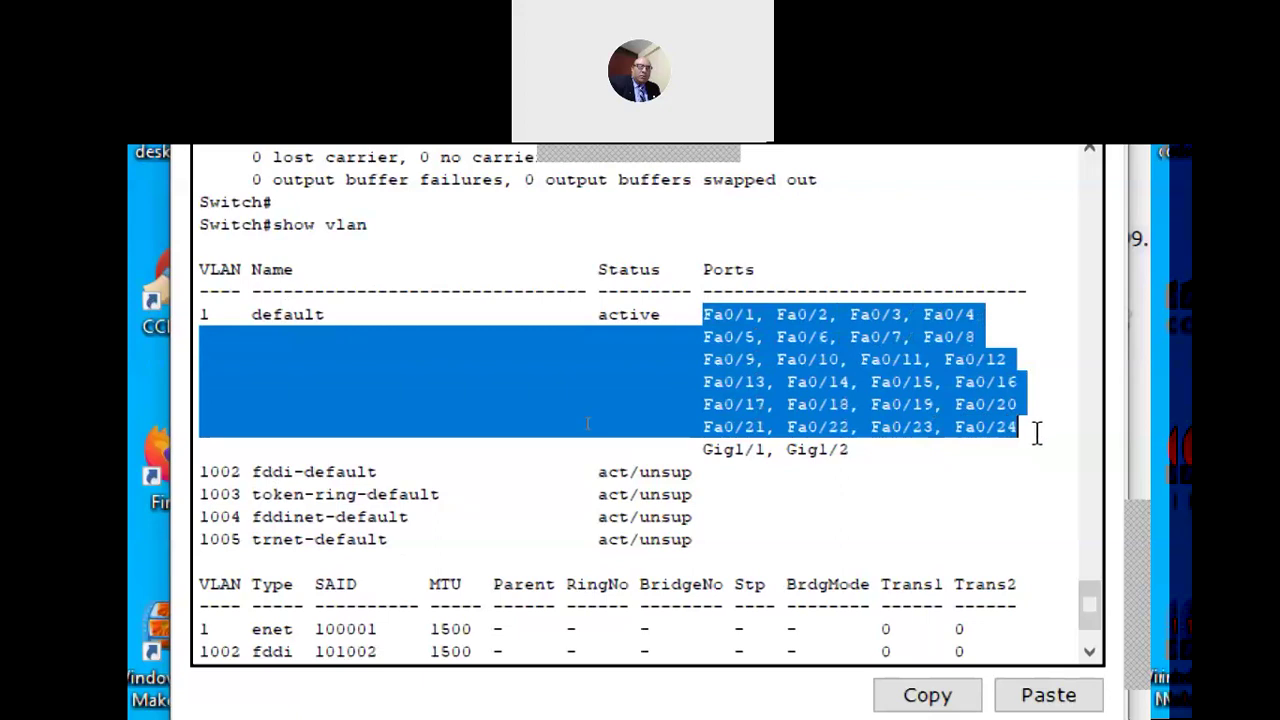
pyautogui.moveTo(878, 449); pyautogui.dragTo(692, 449)
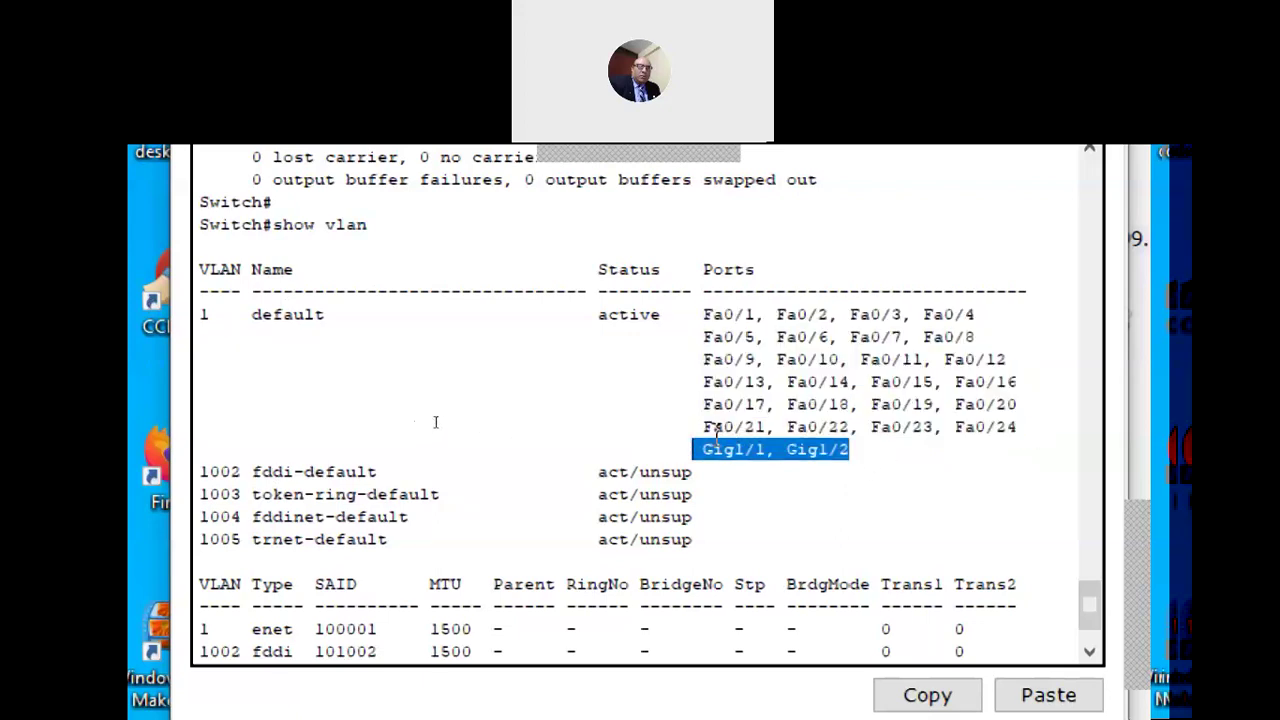
pyautogui.click(838, 404)
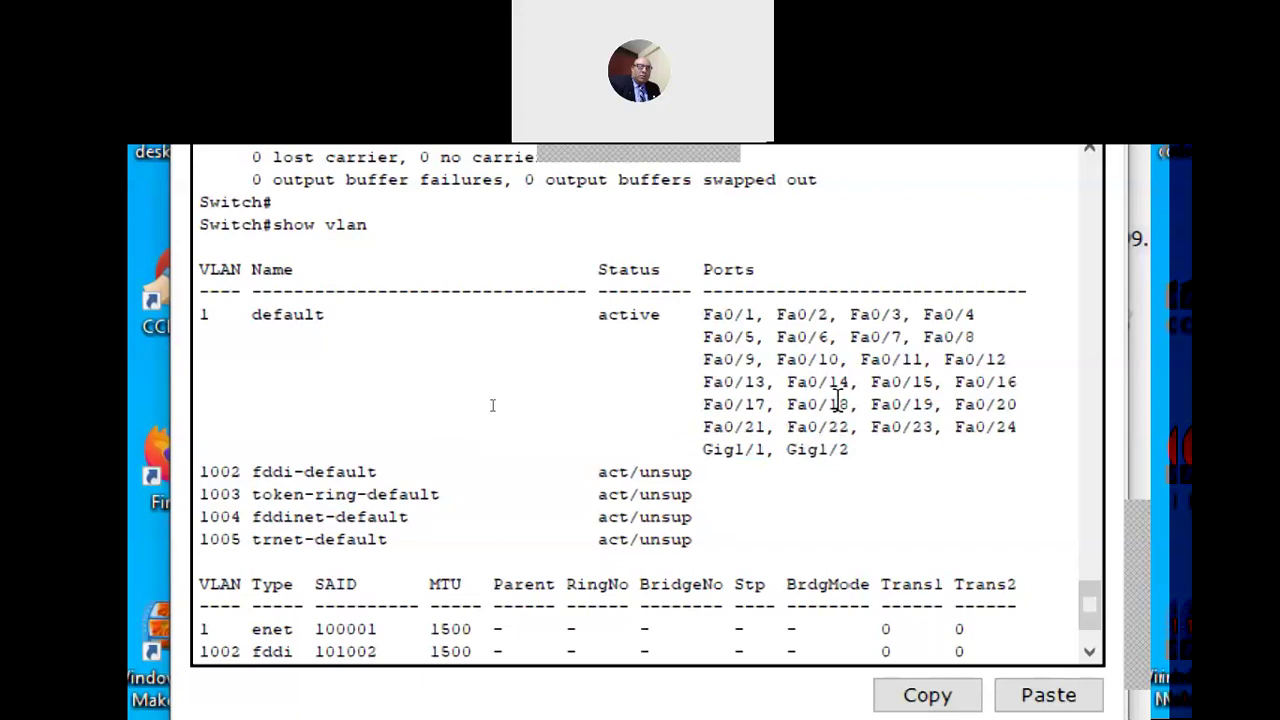
pyautogui.moveTo(590, 313); pyautogui.dragTo(676, 314)
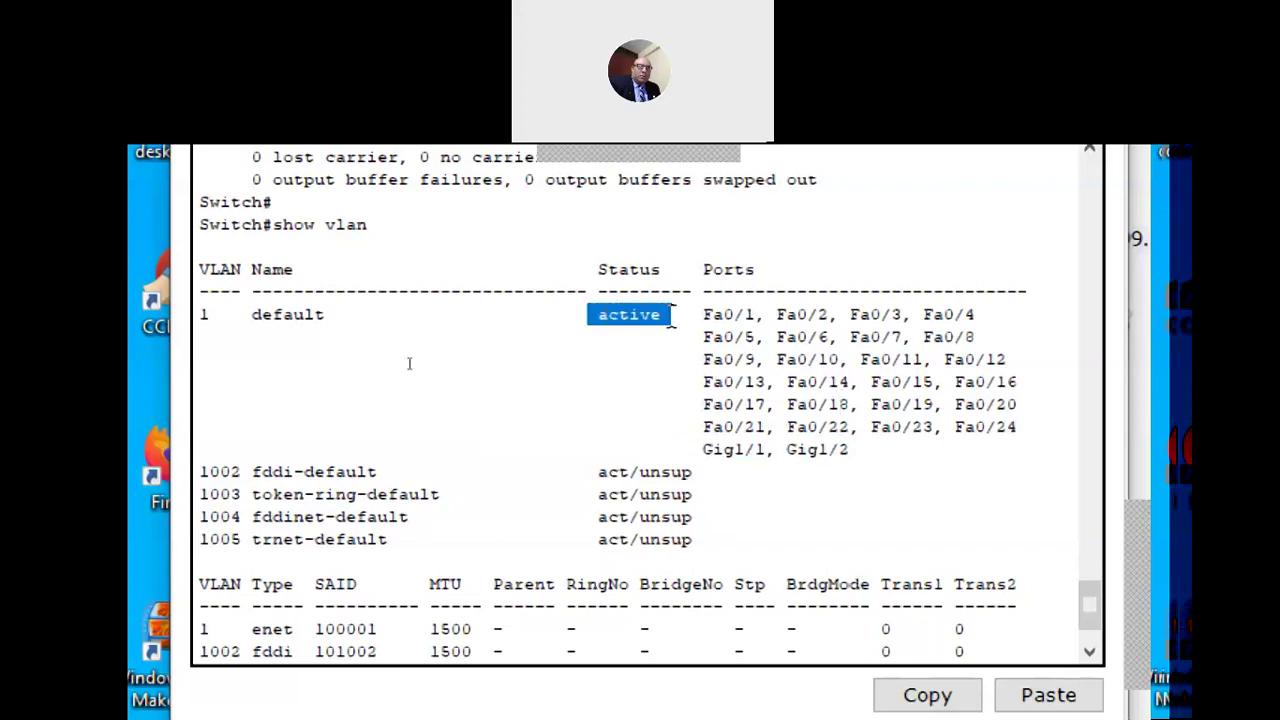
pyautogui.click(397, 221)
pyautogui.moveTo(397, 221); pyautogui.dragTo(173, 243)
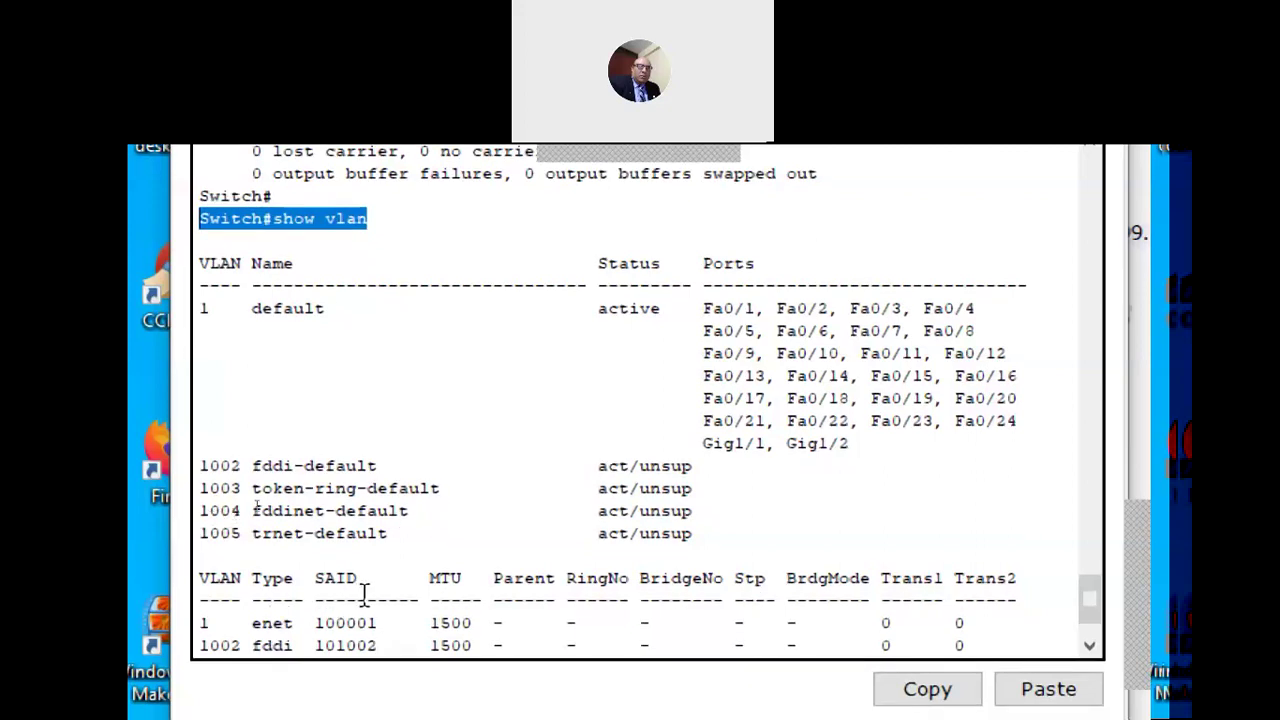
# Step: Highlight VLAN 1's enet type and the 1003 tr entry in the VLAN table
pyautogui.scroll(-2, 371, 592)
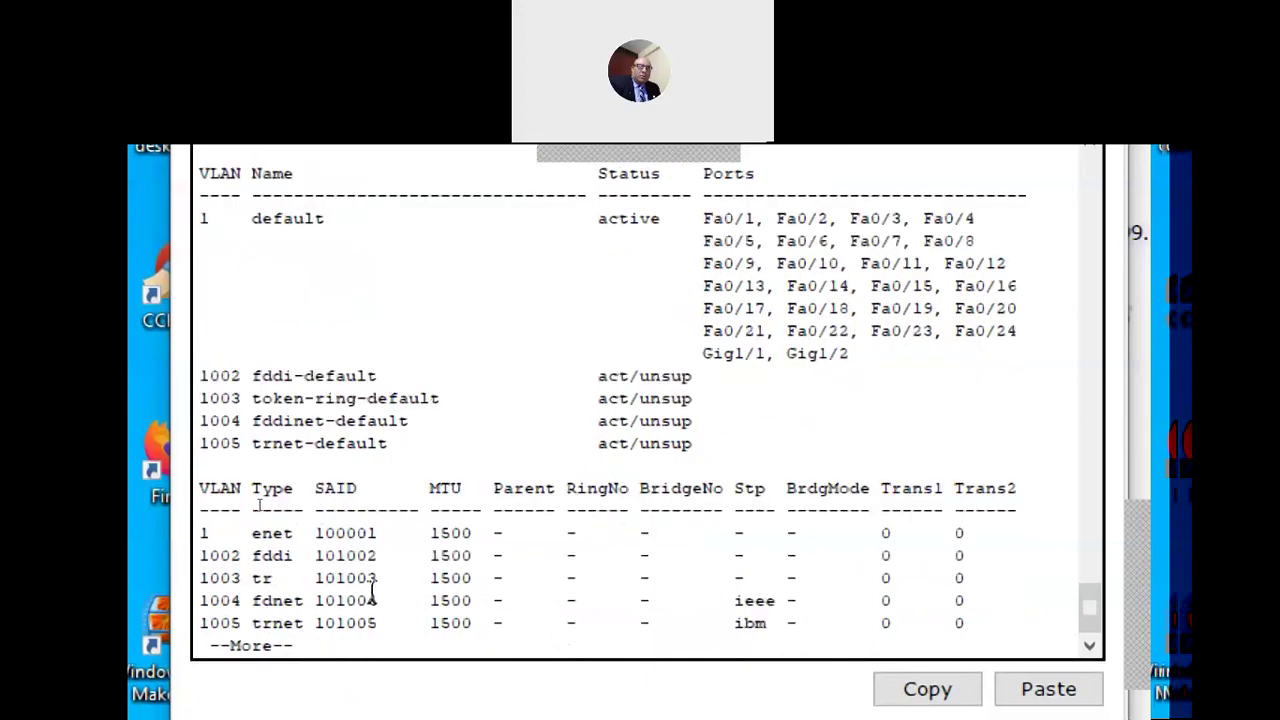
pyautogui.scroll(2, 371, 592)
pyautogui.scroll(-2, 371, 592)
pyautogui.scroll(2, 371, 592)
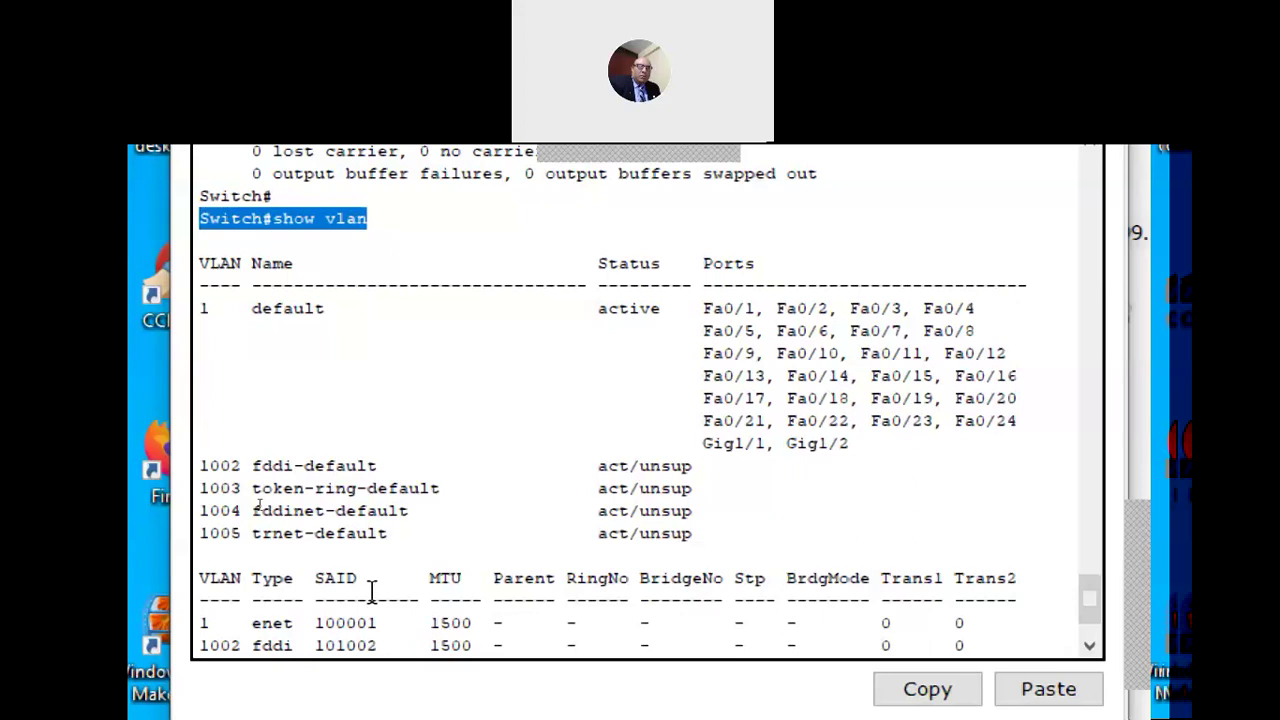
pyautogui.scroll(-2, 371, 591)
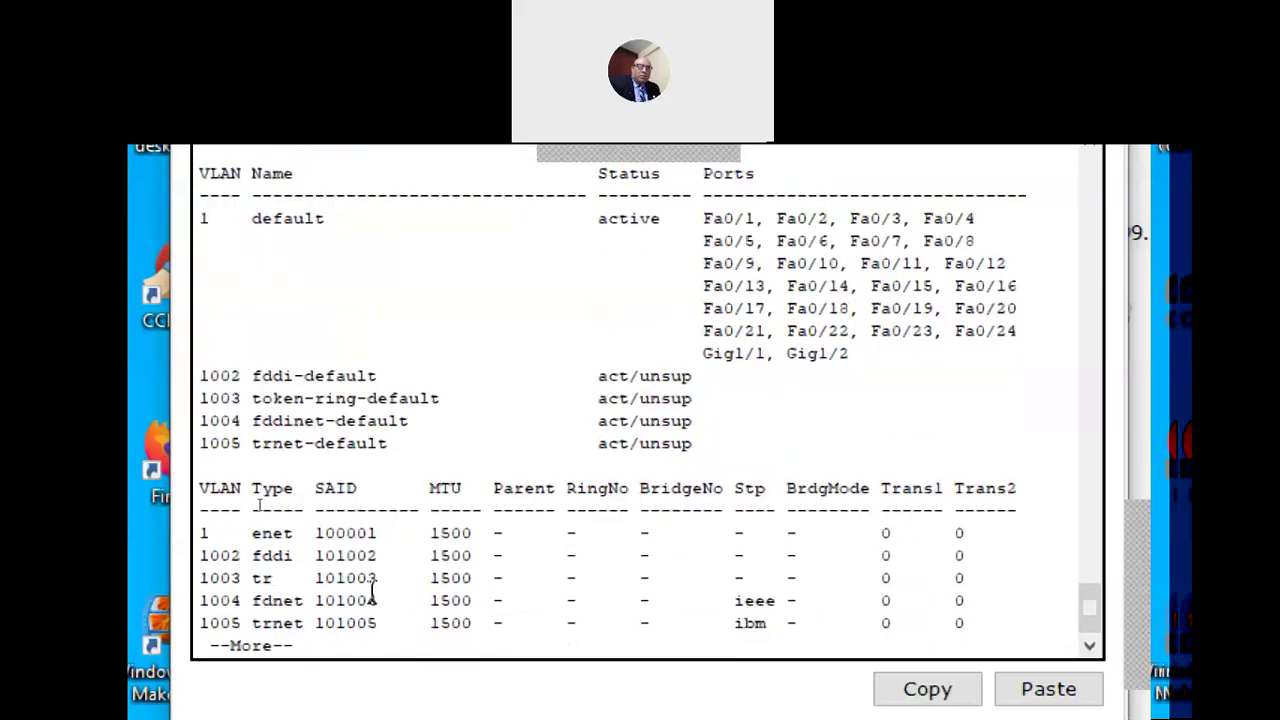
pyautogui.moveTo(288, 533); pyautogui.dragTo(205, 555)
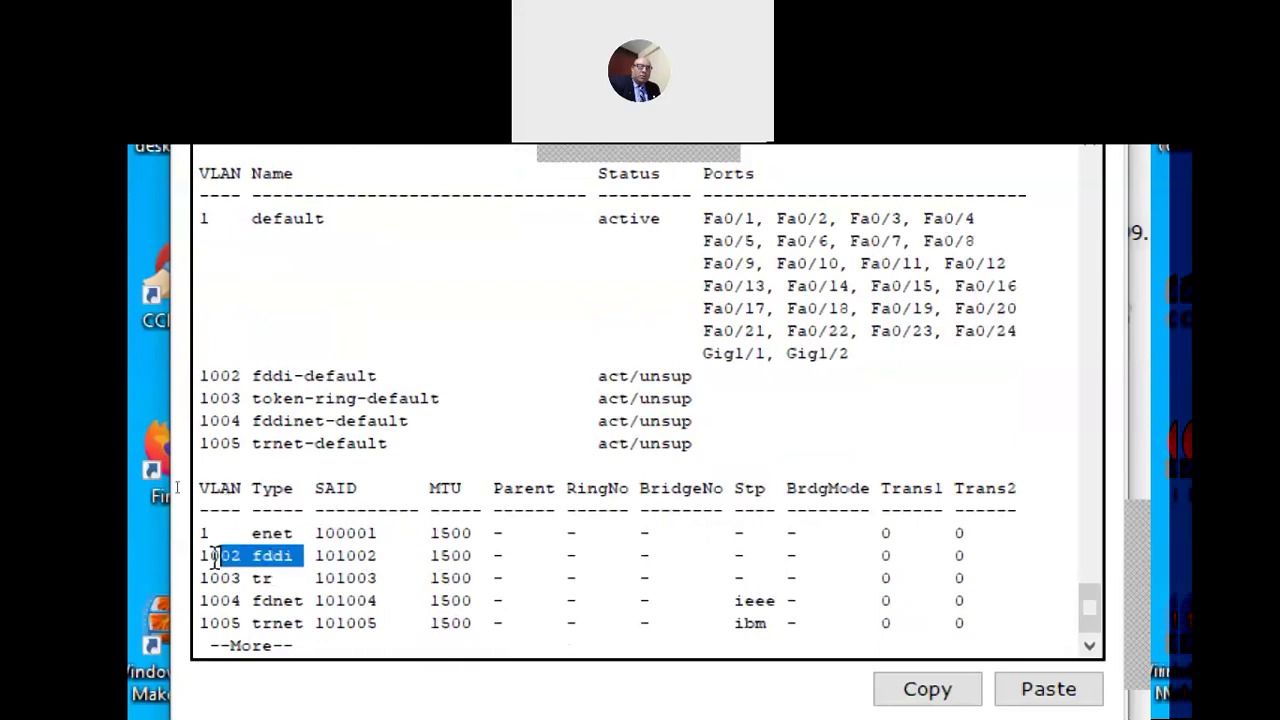
pyautogui.click(303, 580)
pyautogui.moveTo(303, 580); pyautogui.dragTo(200, 580)
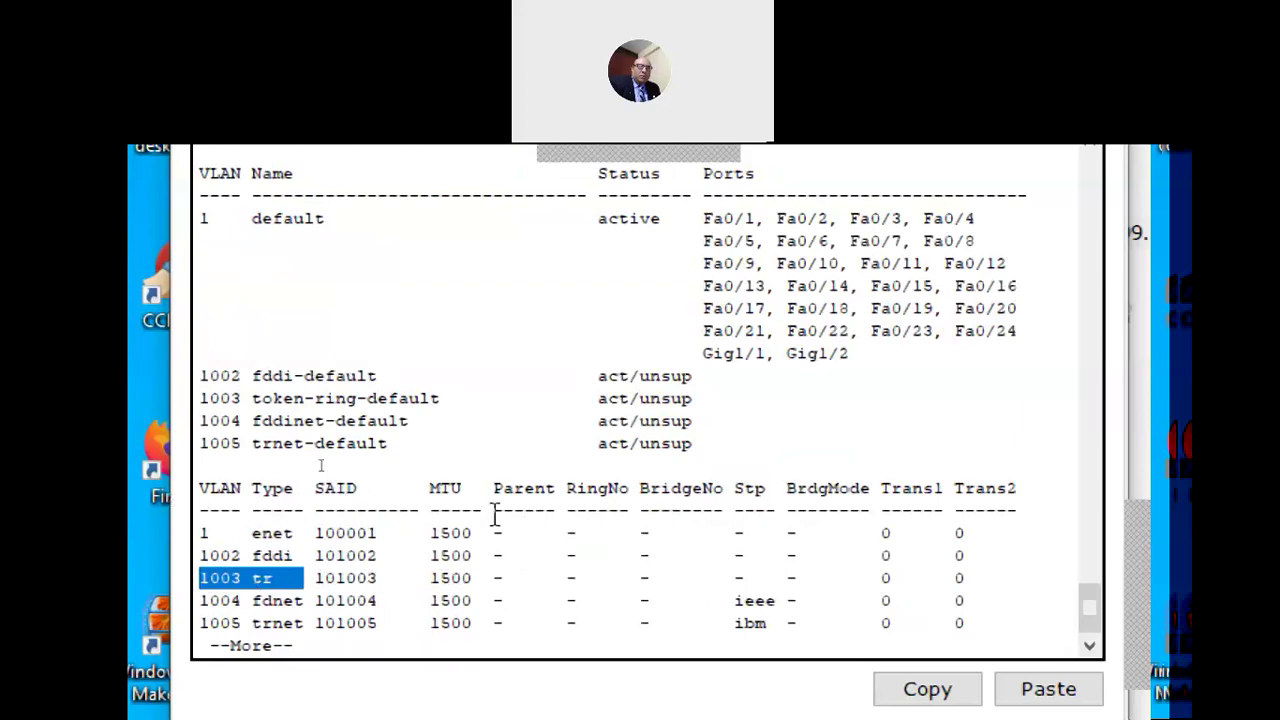
# Step: Highlight the show vlan command line and the 1002 and 1003 rows
pyautogui.scroll(2, 493, 514)
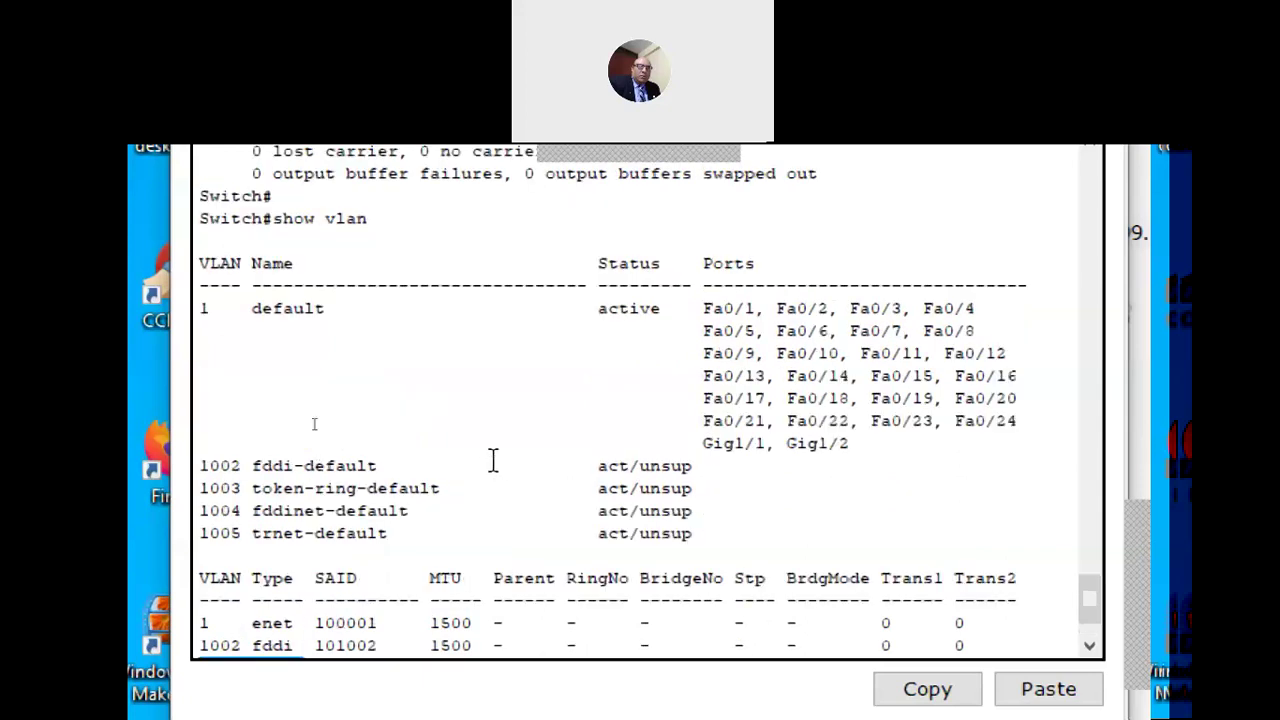
pyautogui.tripleClick(212, 258)
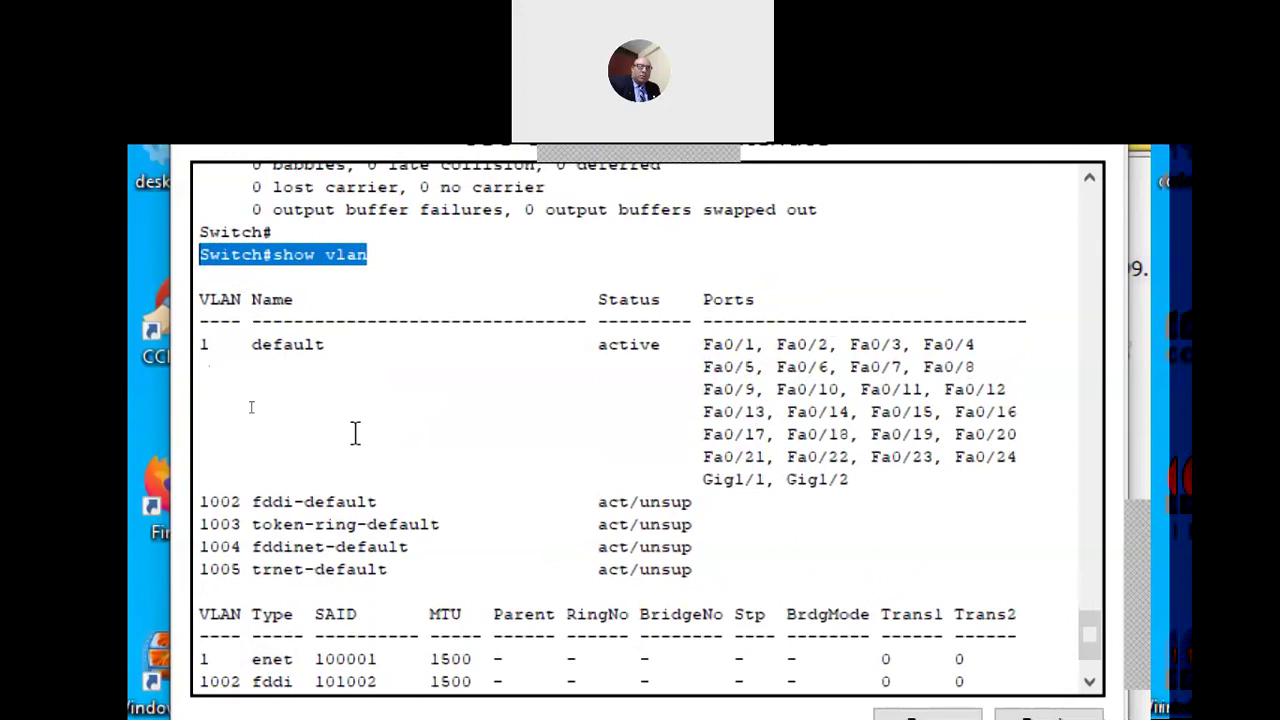
pyautogui.scroll(-2, 355, 432)
pyautogui.scroll(2, 355, 432)
pyautogui.scroll(-2, 355, 432)
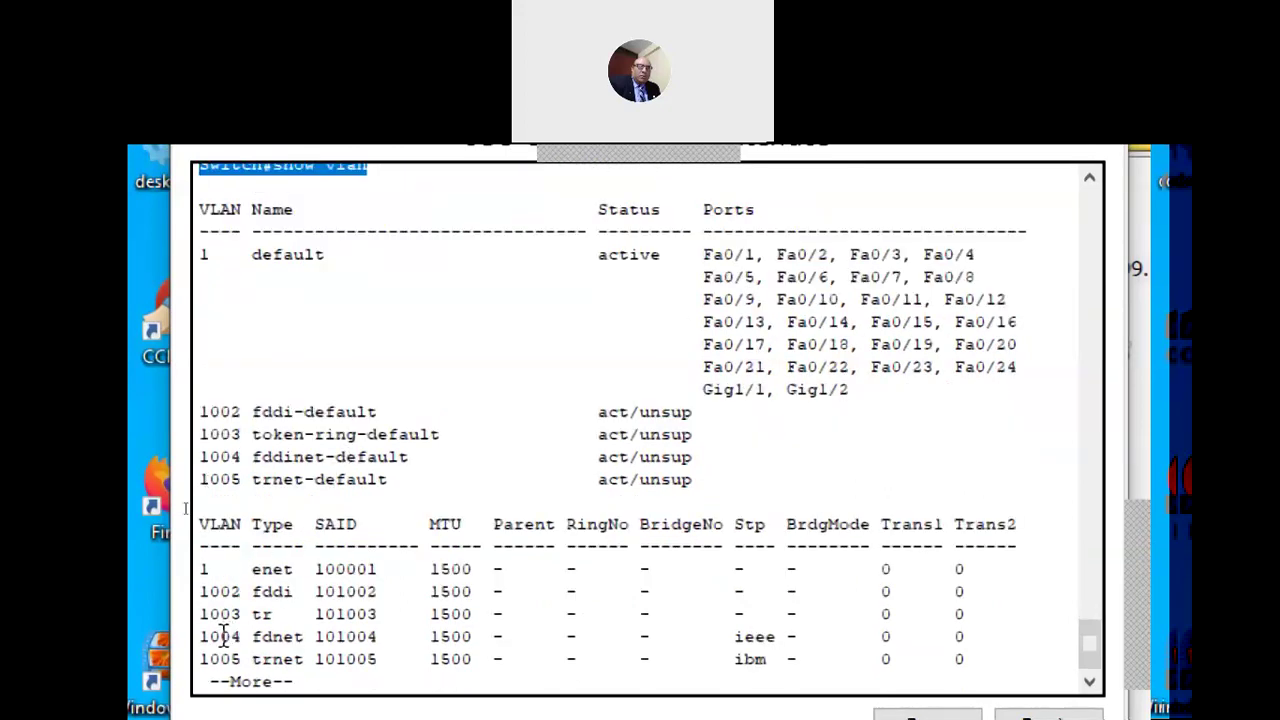
pyautogui.moveTo(293, 591); pyautogui.dragTo(197, 583)
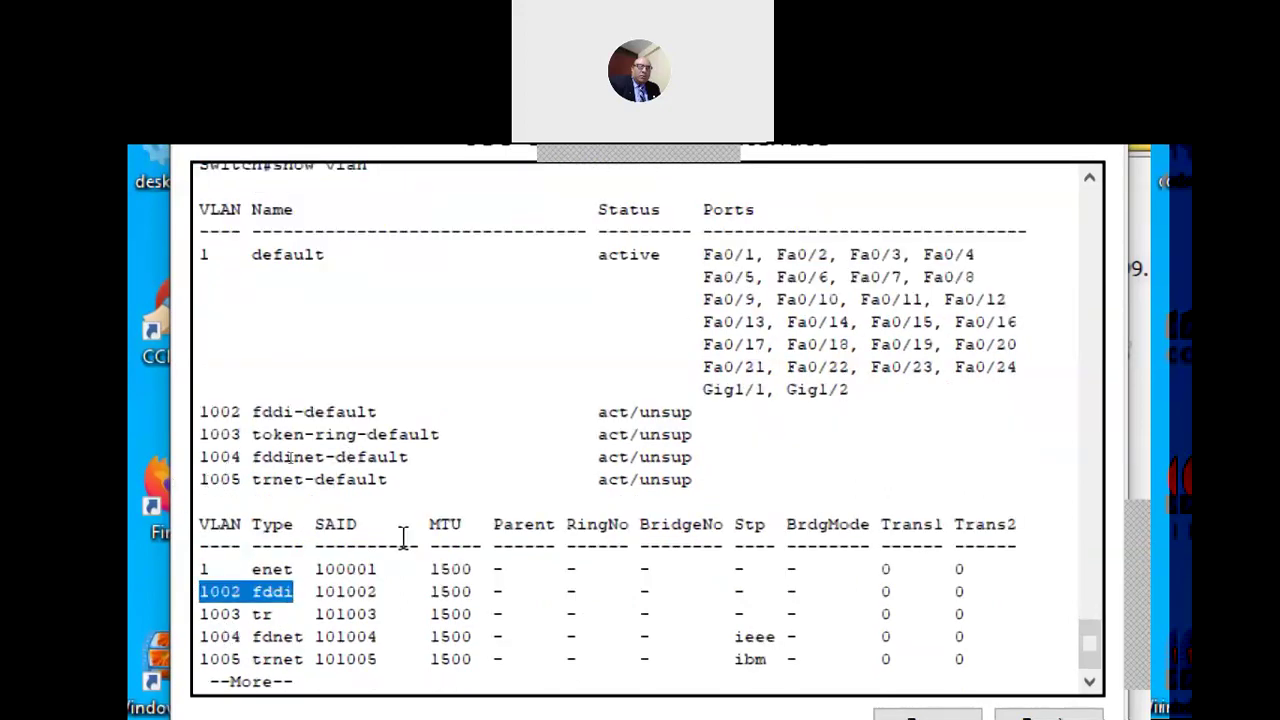
pyautogui.moveTo(287, 613)
pyautogui.mouseDown()
pyautogui.moveTo(216, 614)
pyautogui.moveTo(190, 598)
pyautogui.moveTo(200, 614)
pyautogui.moveTo(287, 613)
pyautogui.mouseUp()
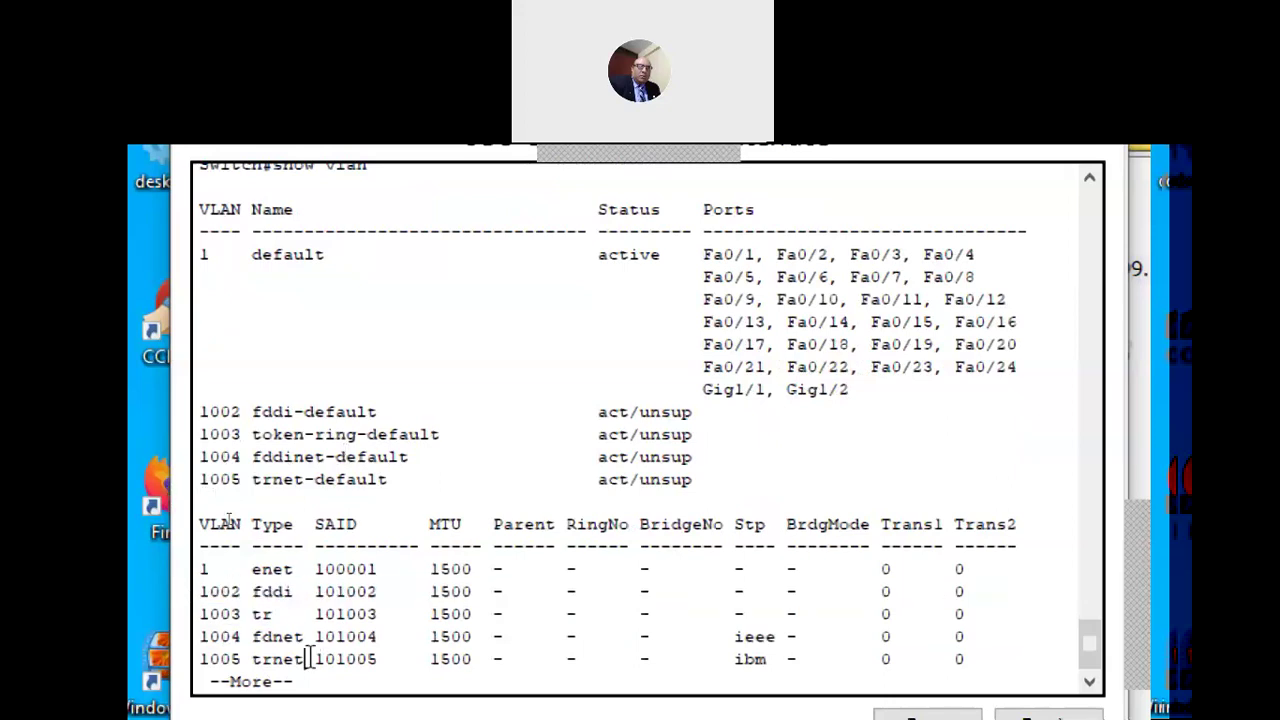
pyautogui.scroll(1, 365, 591)
pyautogui.scroll(-1, 365, 591)
pyautogui.scroll(1, 366, 588)
pyautogui.scroll(-1, 366, 588)
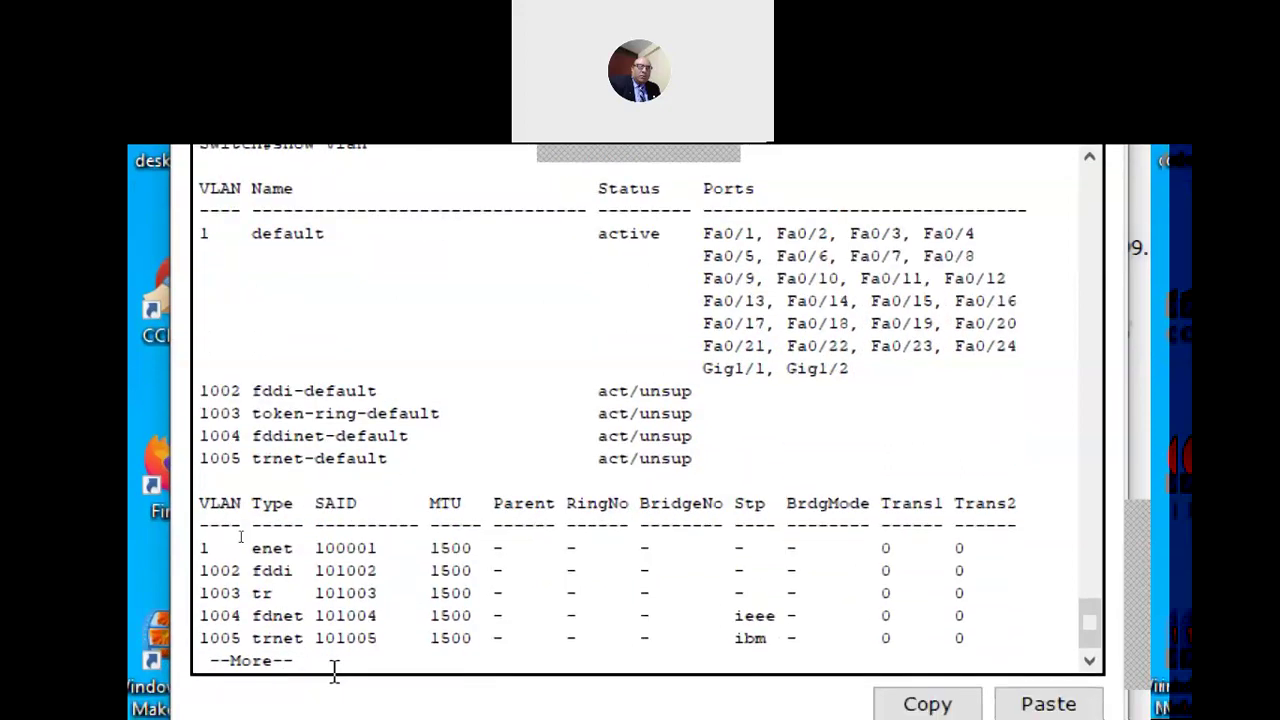
# Step: Page to the rest of the VLAN output and highlight rows 1002–1005 and IDs 1002, 1003
pyautogui.press('Return')
pyautogui.press('space')
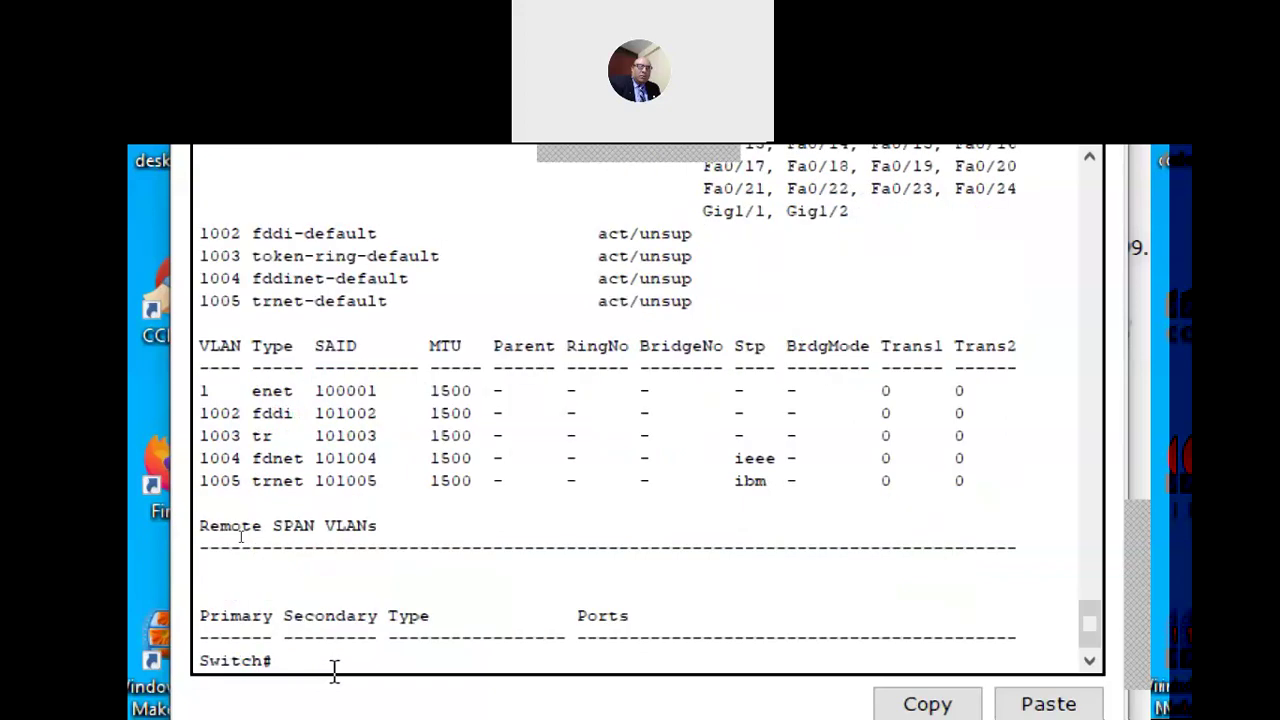
pyautogui.moveTo(982, 490); pyautogui.dragTo(172, 415)
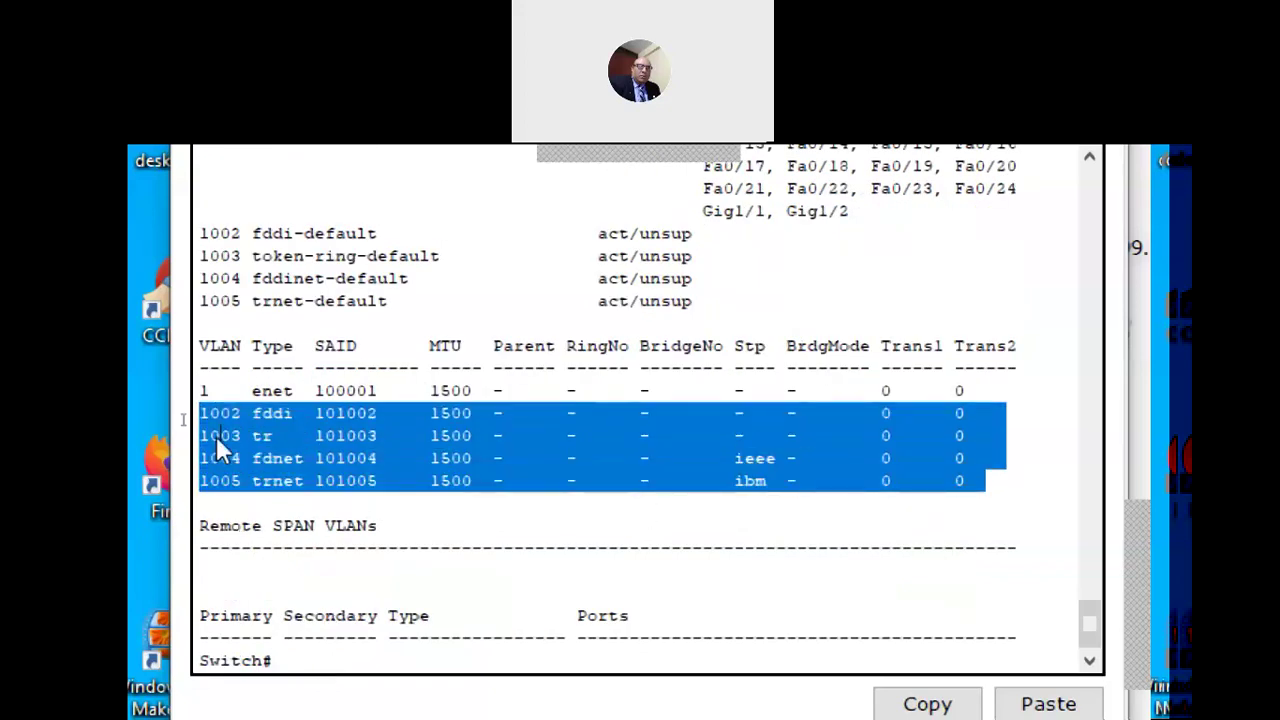
pyautogui.click(218, 425)
pyautogui.doubleClick(217, 413)
pyautogui.doubleClick(220, 435)
# Step: Highlight VLAN 1004, the VLAN 1005, 1 and 1002 rows, then begin typing dir flash:
pyautogui.click(220, 452)
pyautogui.doubleClick(220, 458)
pyautogui.click(221, 480)
pyautogui.tripleClick(221, 480)
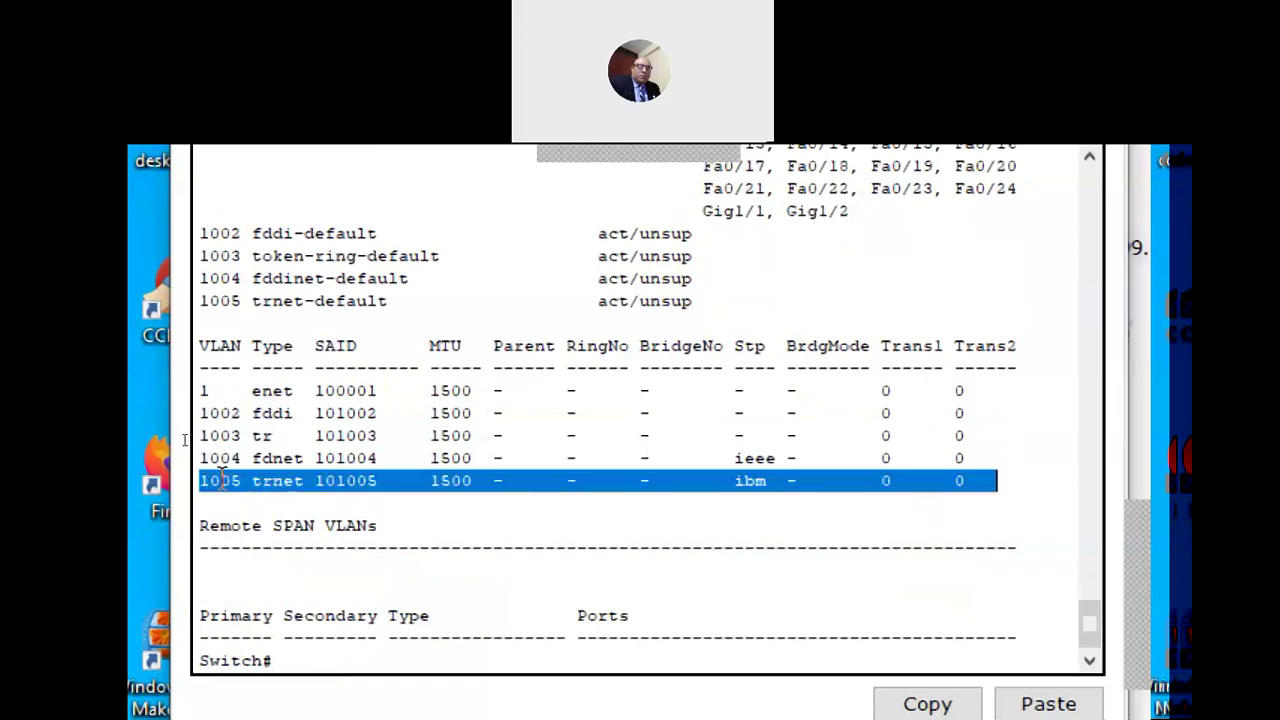
pyautogui.tripleClick(282, 390)
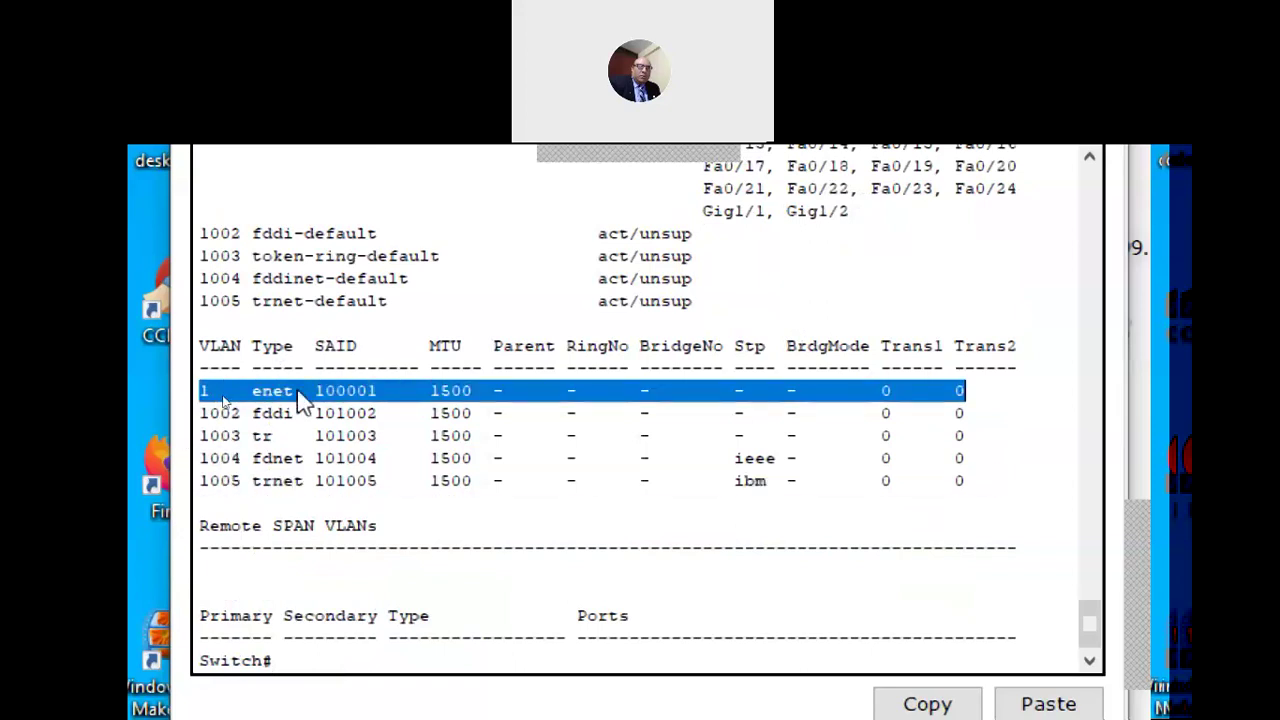
pyautogui.click(241, 425)
pyautogui.tripleClick(241, 420)
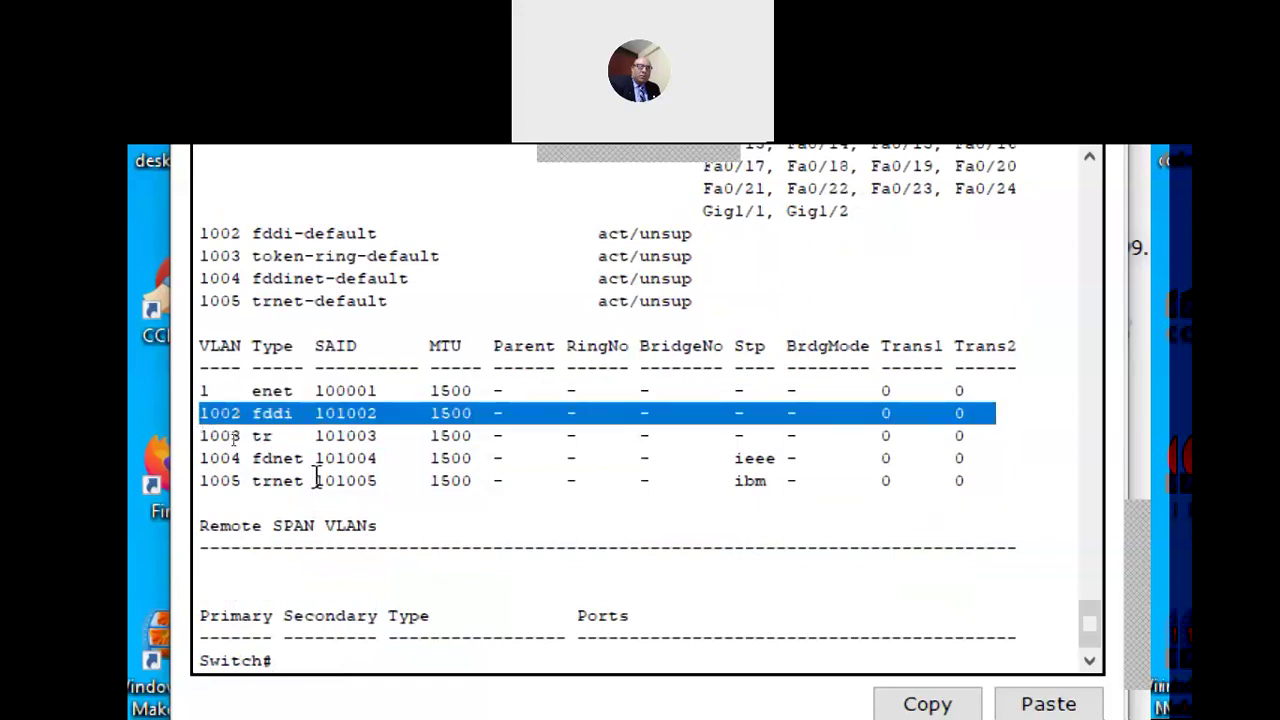
pyautogui.click(347, 629)
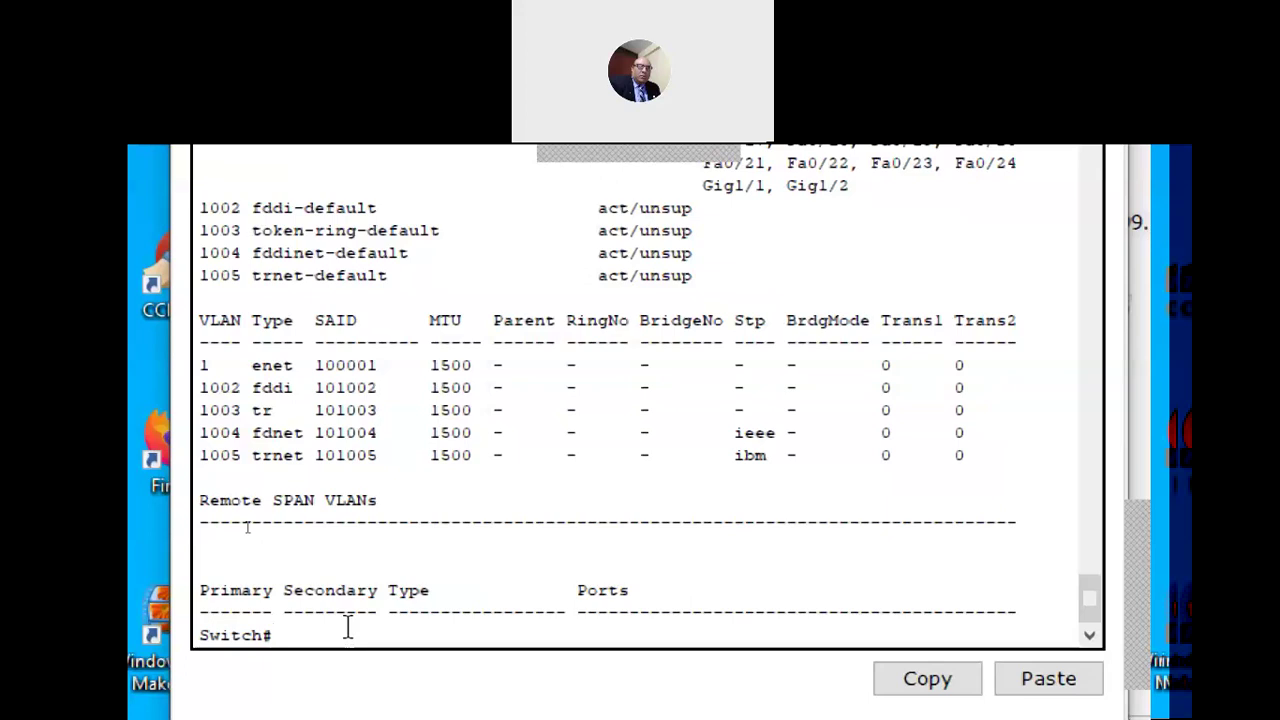
pyautogui.write('dir flash:')
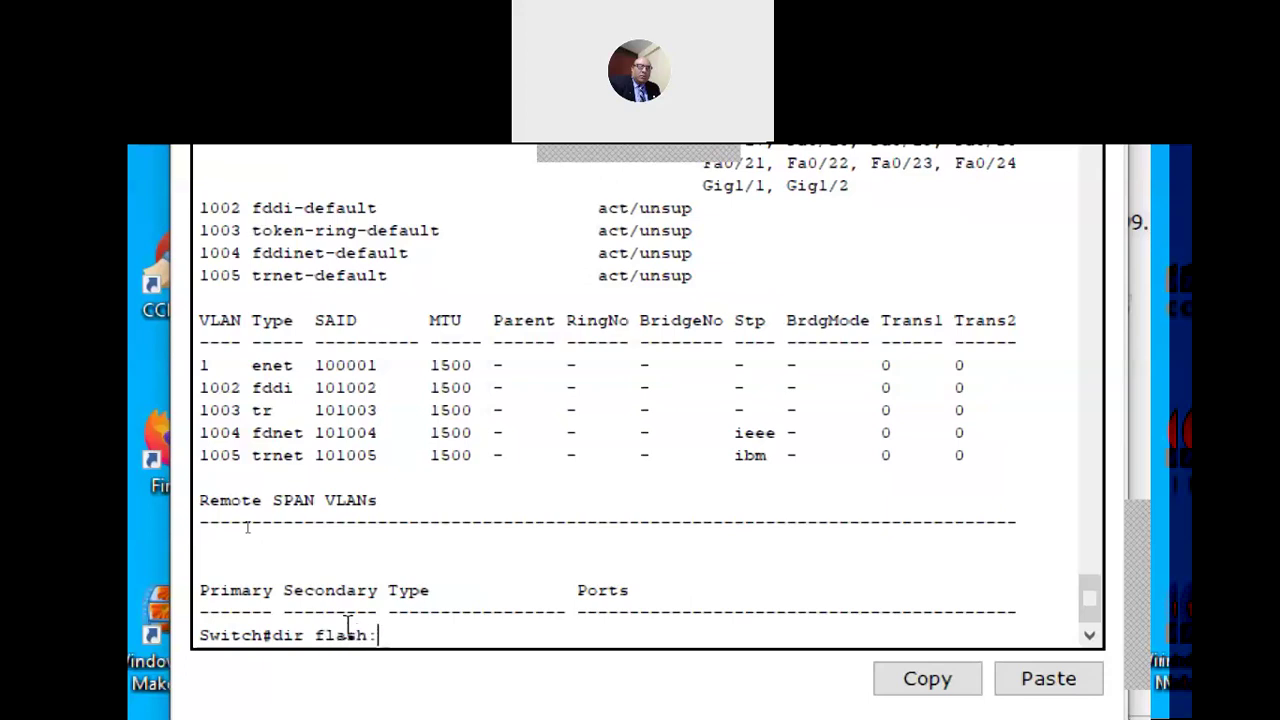
pyautogui.press('Return')
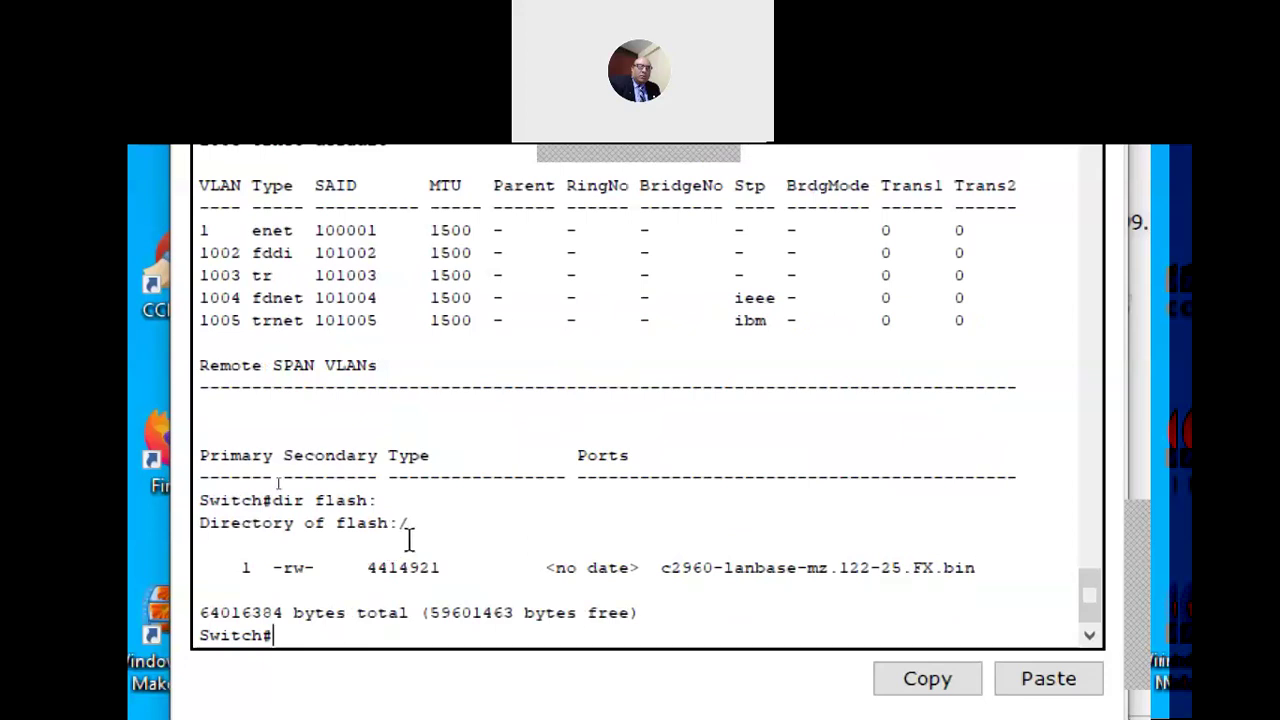
pyautogui.moveTo(389, 498); pyautogui.dragTo(180, 512)
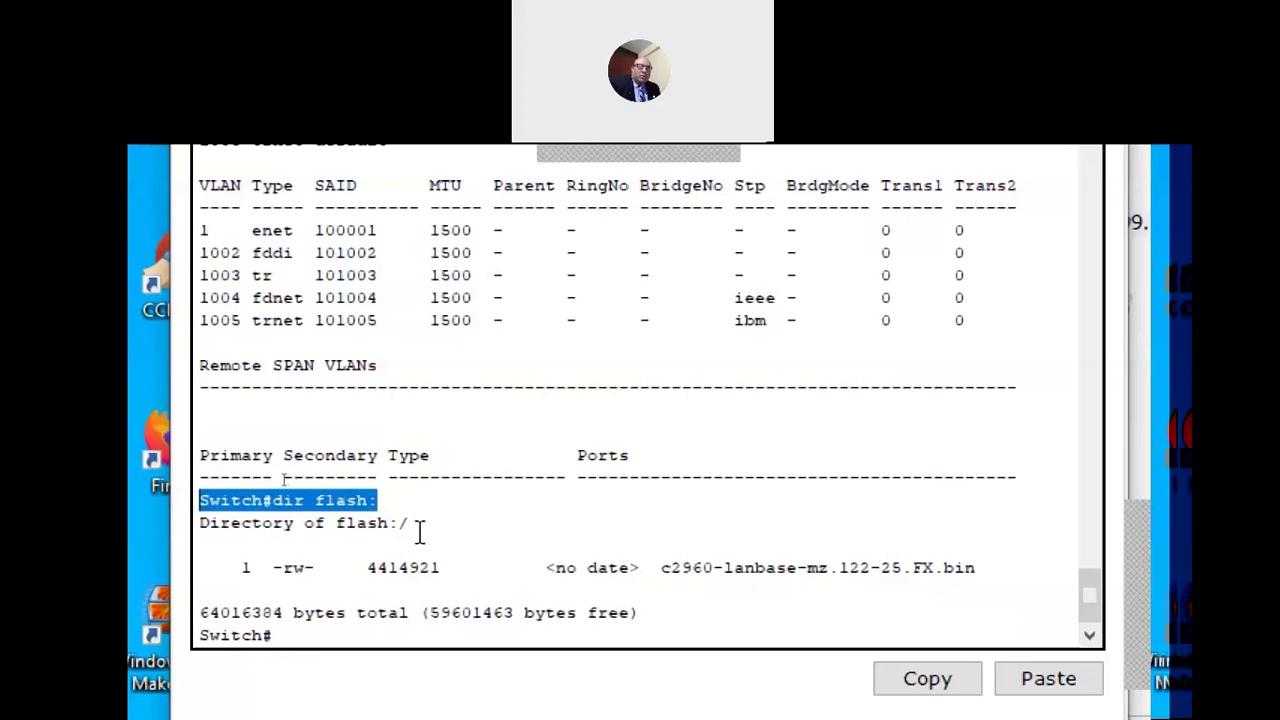
pyautogui.moveTo(399, 522); pyautogui.dragTo(410, 522)
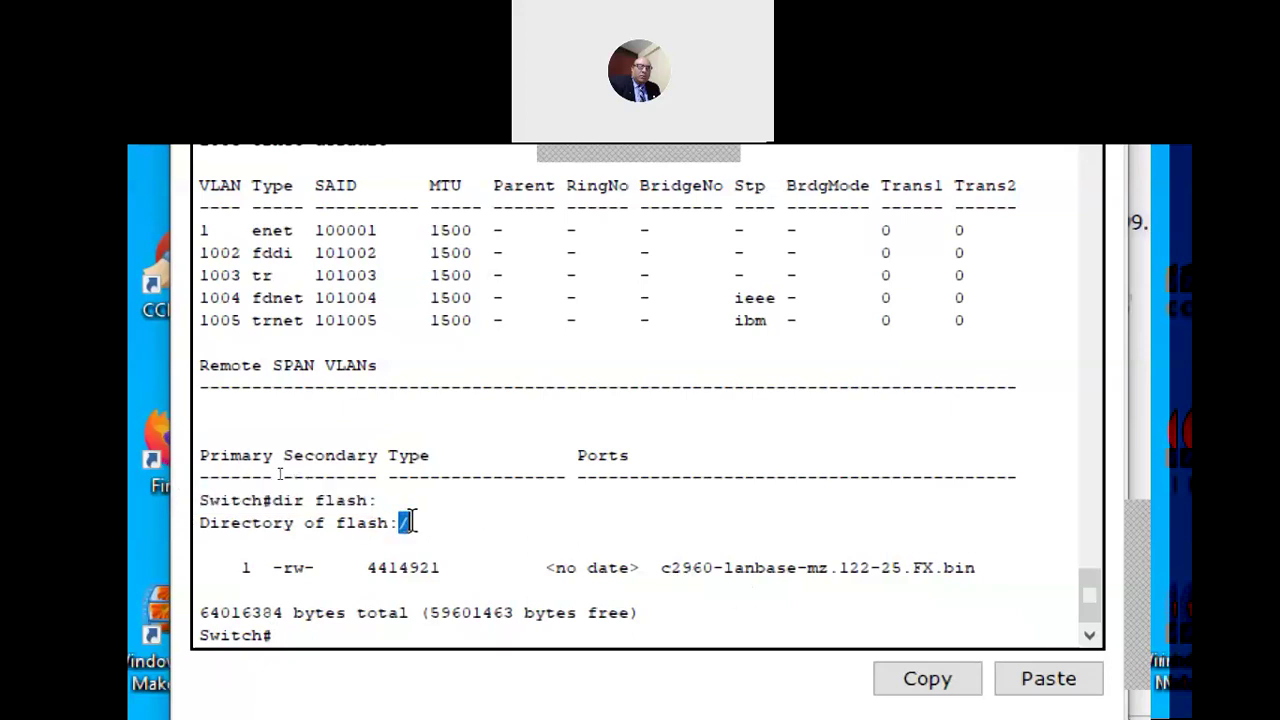
pyautogui.moveTo(283, 567); pyautogui.dragTo(660, 569)
pyautogui.click(990, 563)
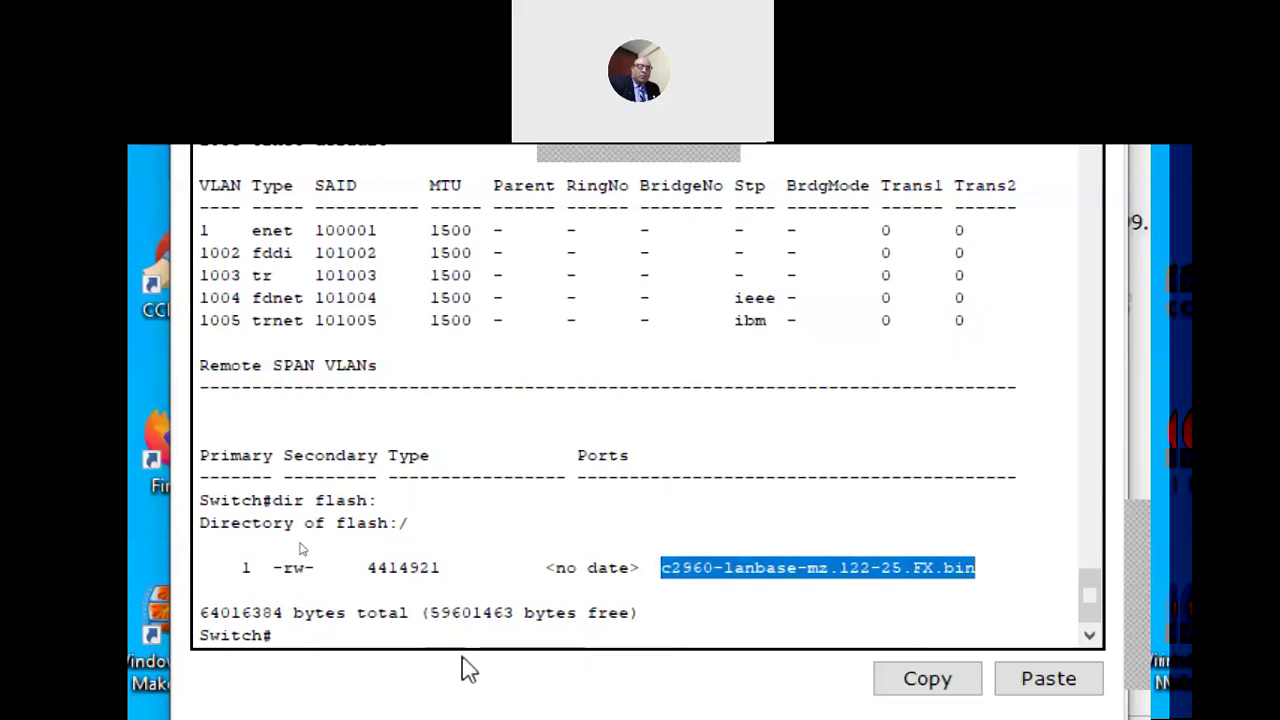
pyautogui.click(440, 636)
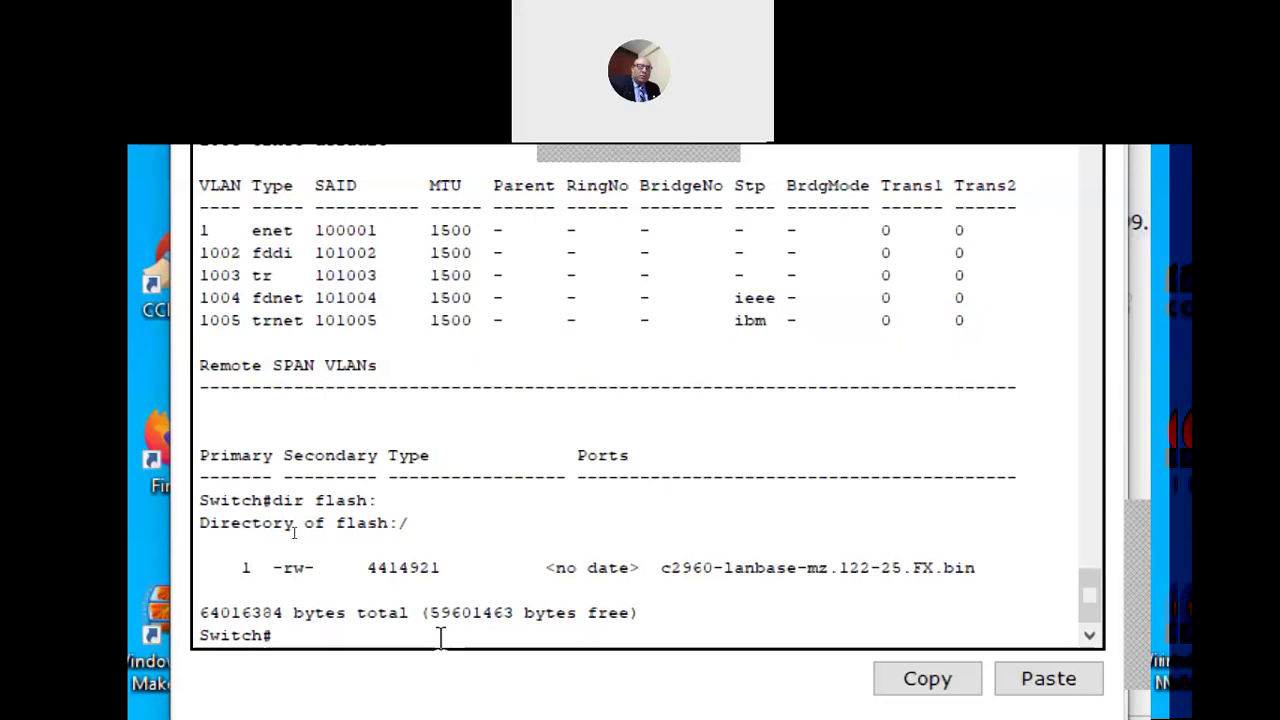
# Step: Run dir flash:c2960-lanbase-mz.122-25.FX.bin, which is rejected as invalid input
pyautogui.write('dir flash:c')
pyautogui.press('Tab')
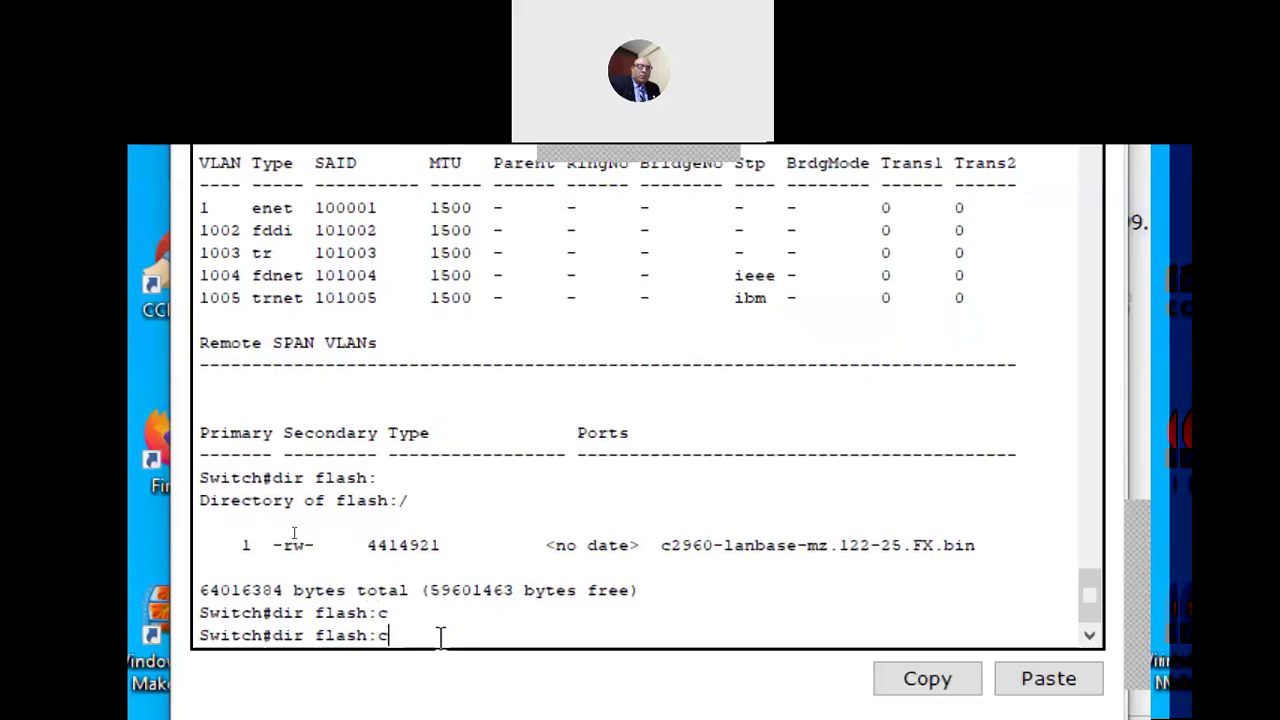
pyautogui.write('2960-lanbase-')
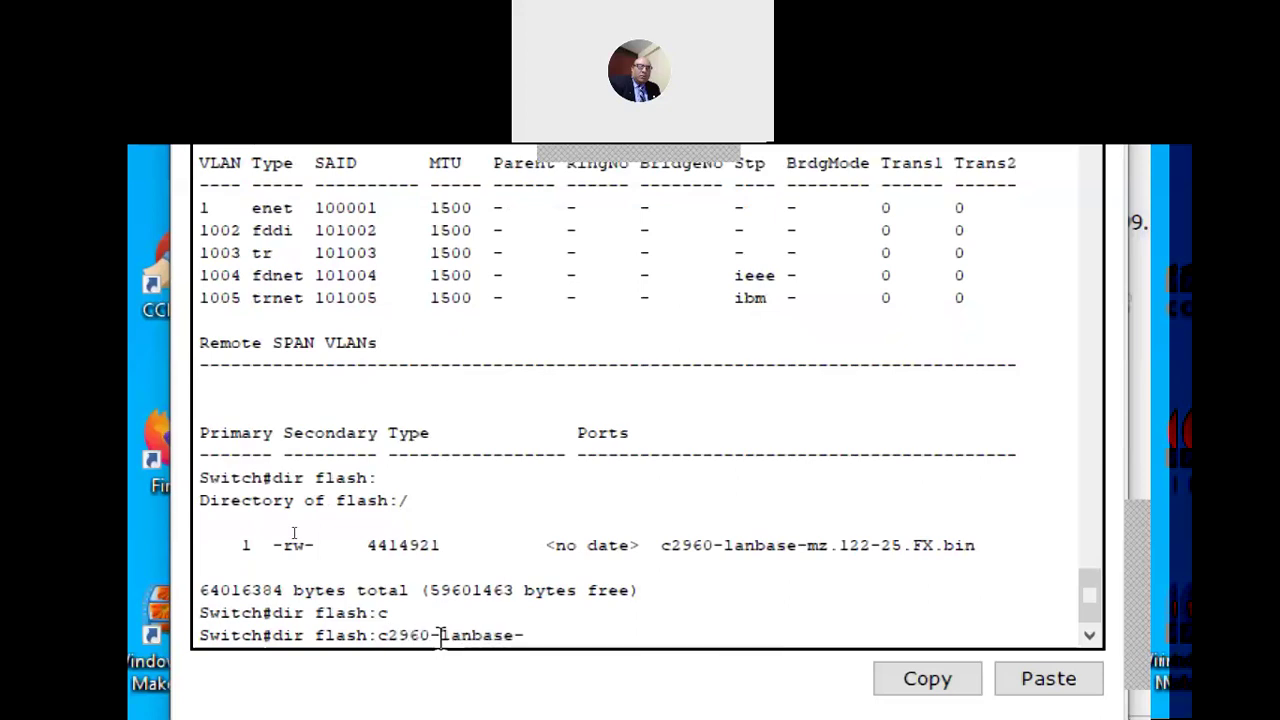
pyautogui.write('mz.122-25.F')
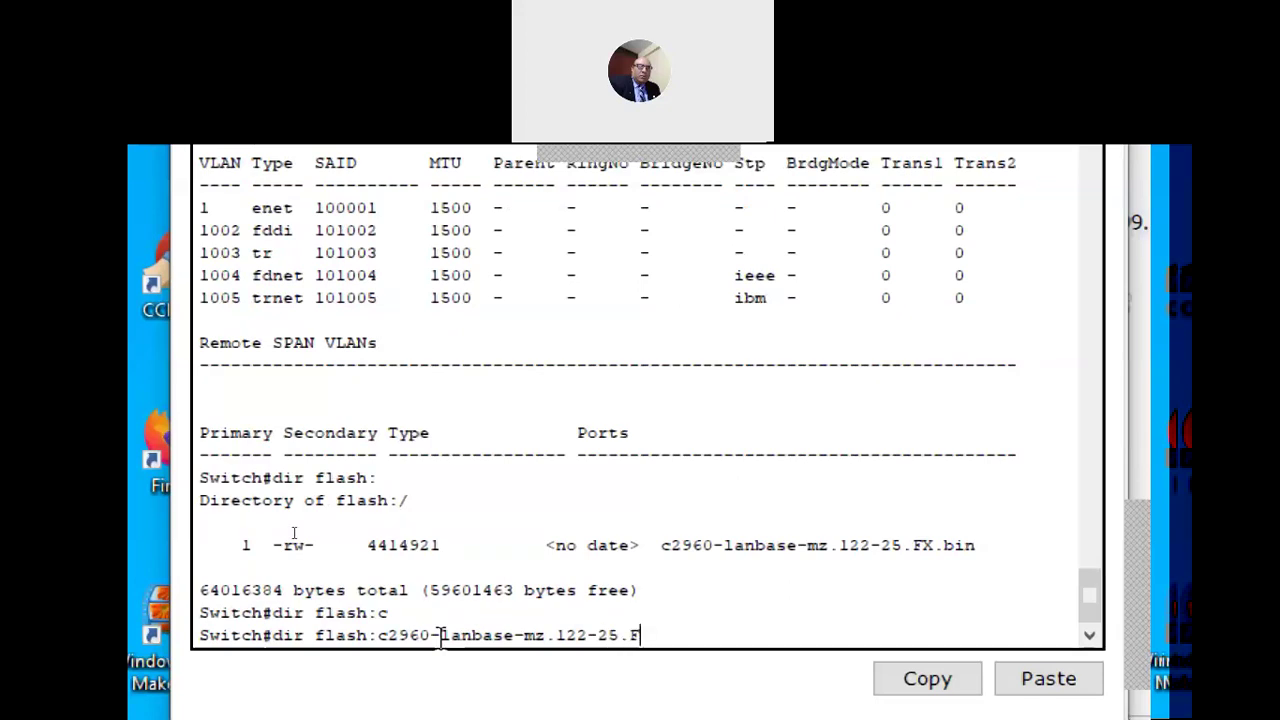
pyautogui.write('X.bin')
pyautogui.press('Return')
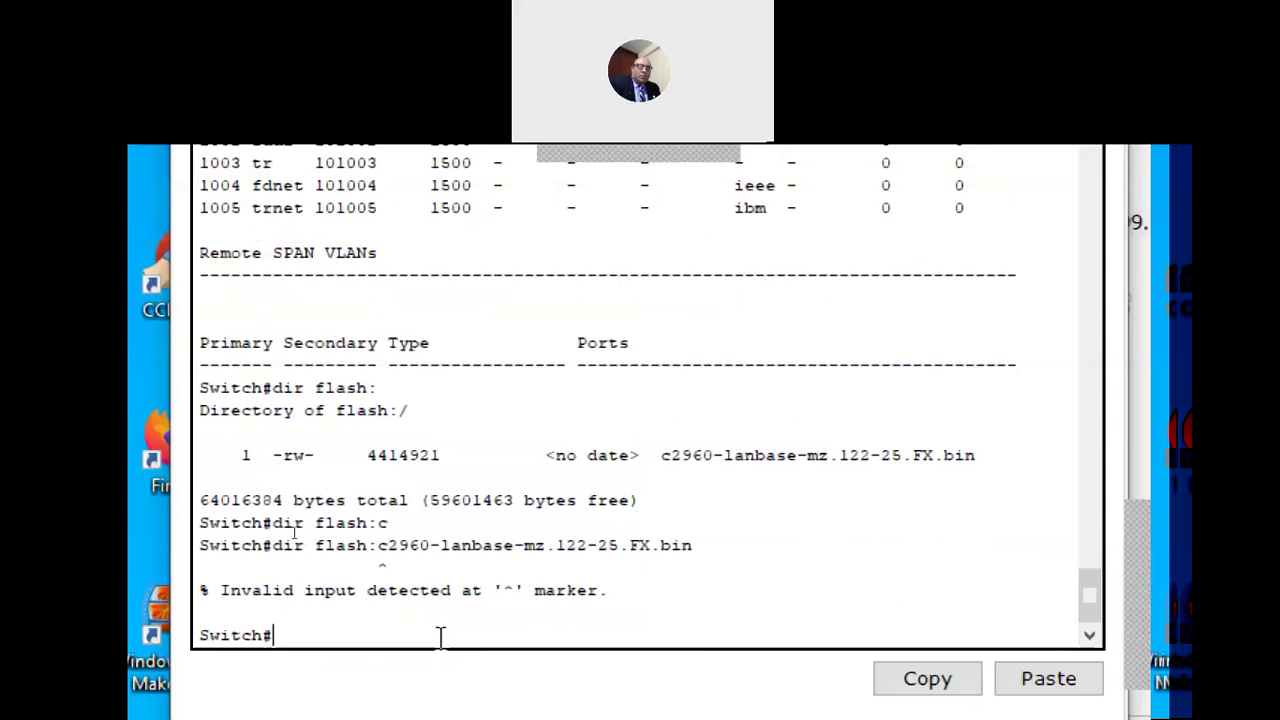
# Step: Retry the command with flash:/ inserted, also rejected, and mark the .bin extension
pyautogui.press('Up')
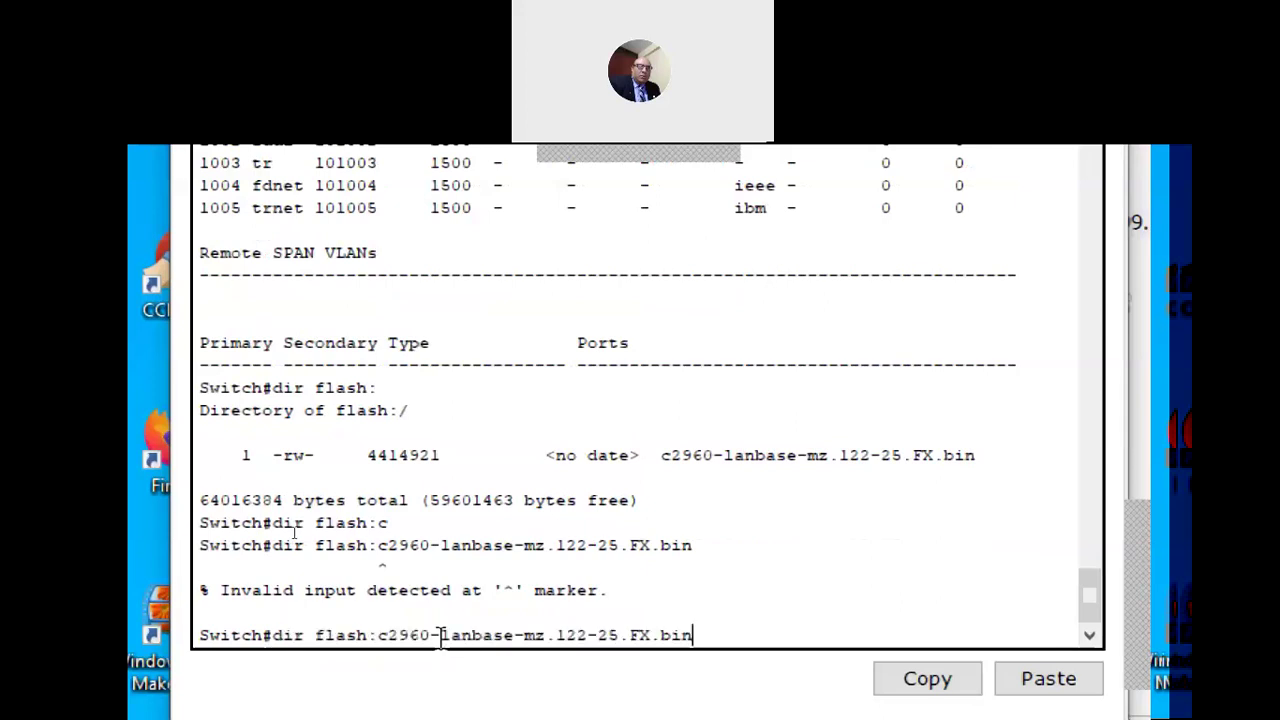
pyautogui.press('Left')
pyautogui.press('Left')
pyautogui.press('Left')
pyautogui.press('Left')
pyautogui.press('Left')
pyautogui.press('Left')
pyautogui.press('Left')
pyautogui.press('Left')
pyautogui.press('Left')
pyautogui.press('Left')
pyautogui.press('Left')
pyautogui.press('Left')
pyautogui.press('Left')
pyautogui.press('Left')
pyautogui.press('Left')
pyautogui.press('Left')
pyautogui.press('Left')
pyautogui.press('Left')
pyautogui.press('Left')
pyautogui.press('Left')
pyautogui.press('Left')
pyautogui.write('/')
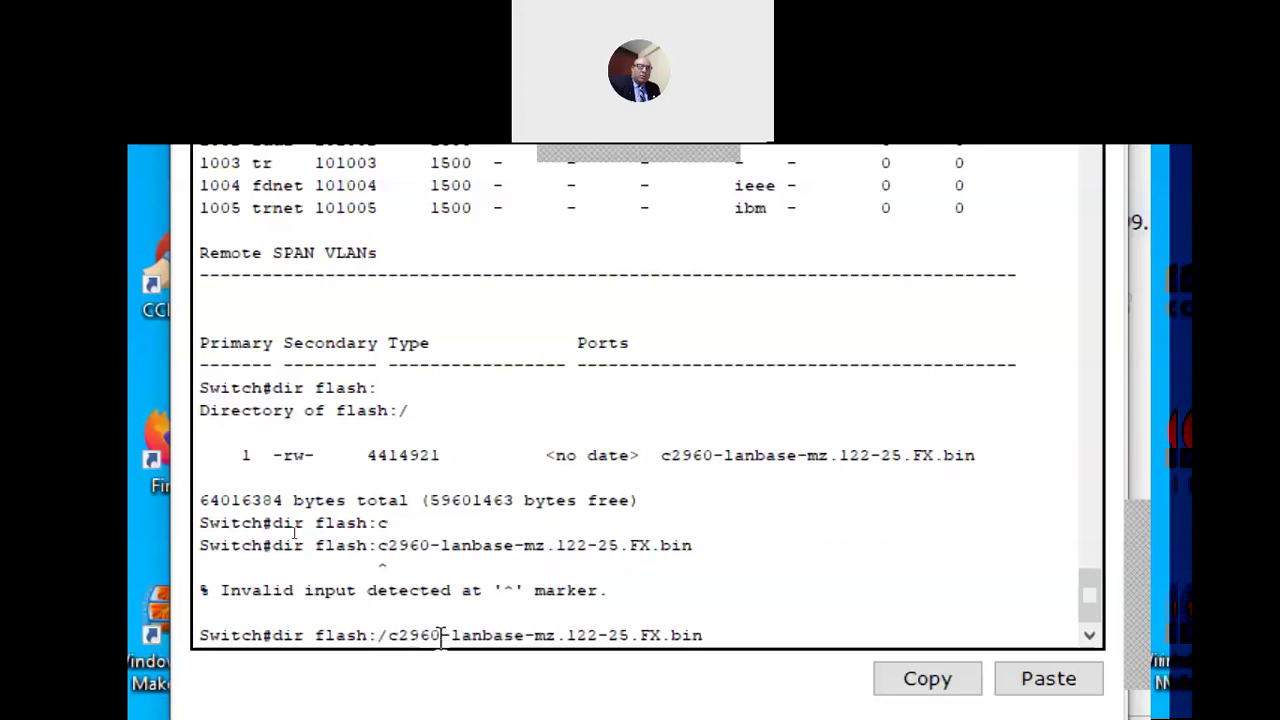
pyautogui.press('Return')
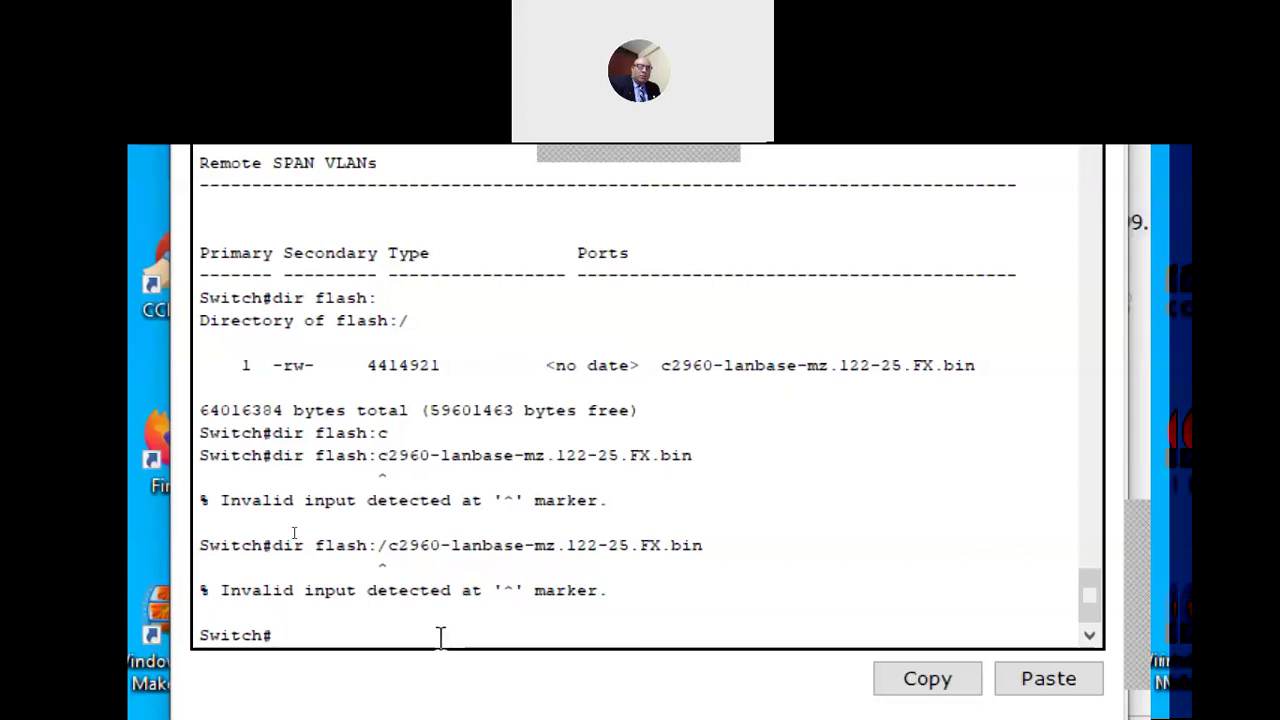
pyautogui.moveTo(976, 365); pyautogui.dragTo(940, 360)
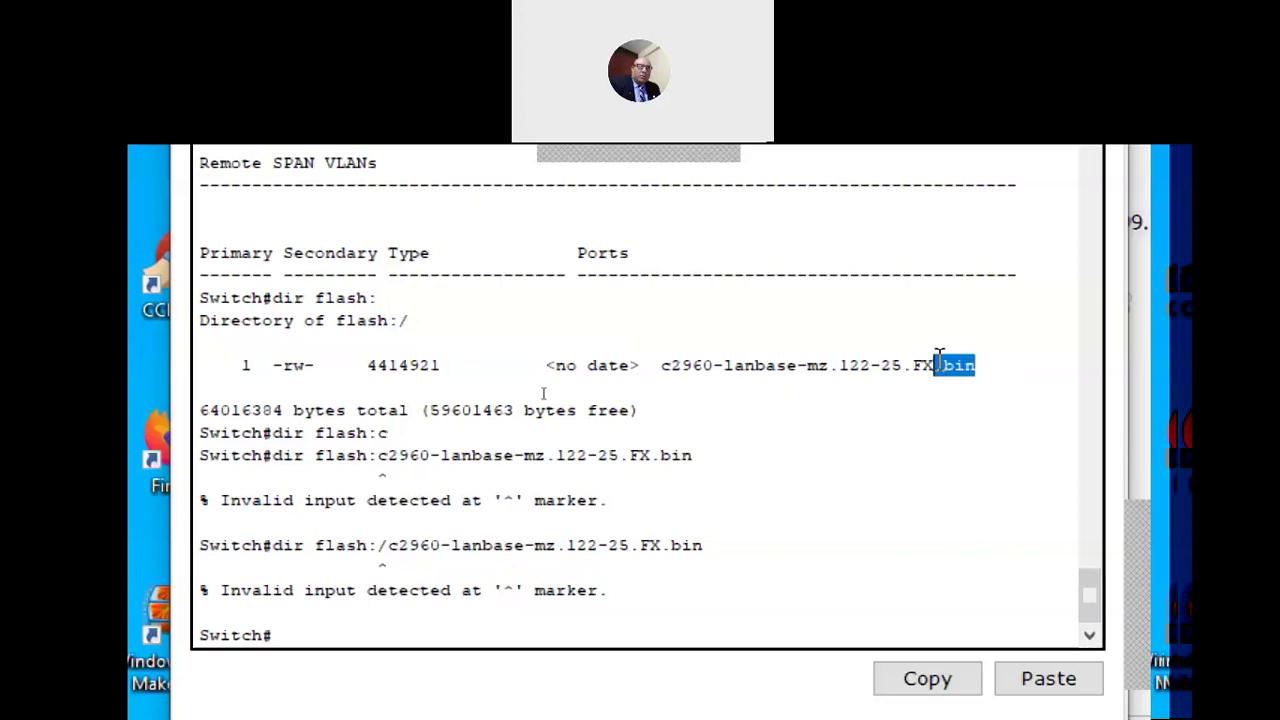
pyautogui.click(328, 635)
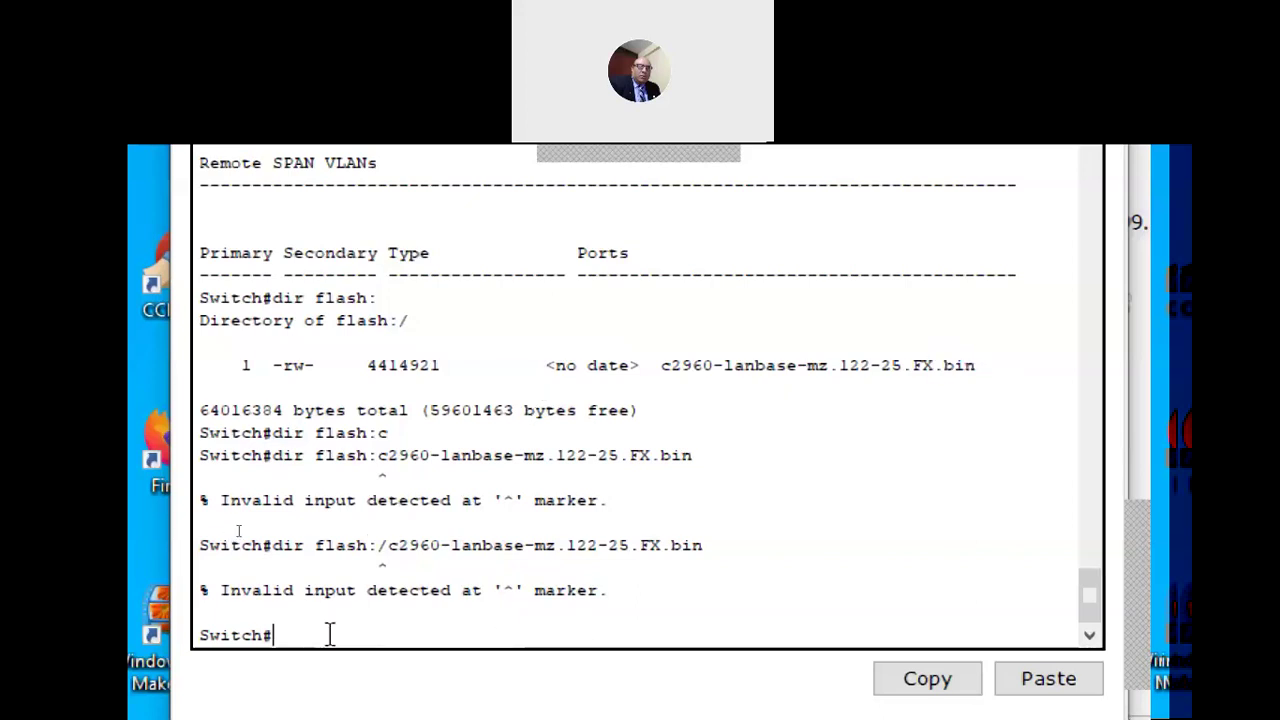
# Step: Rerun dir flash: and highlight the c2960-lanbase-mz.122-25.FX.bin image line in the listing
pyautogui.write('dir flash:')
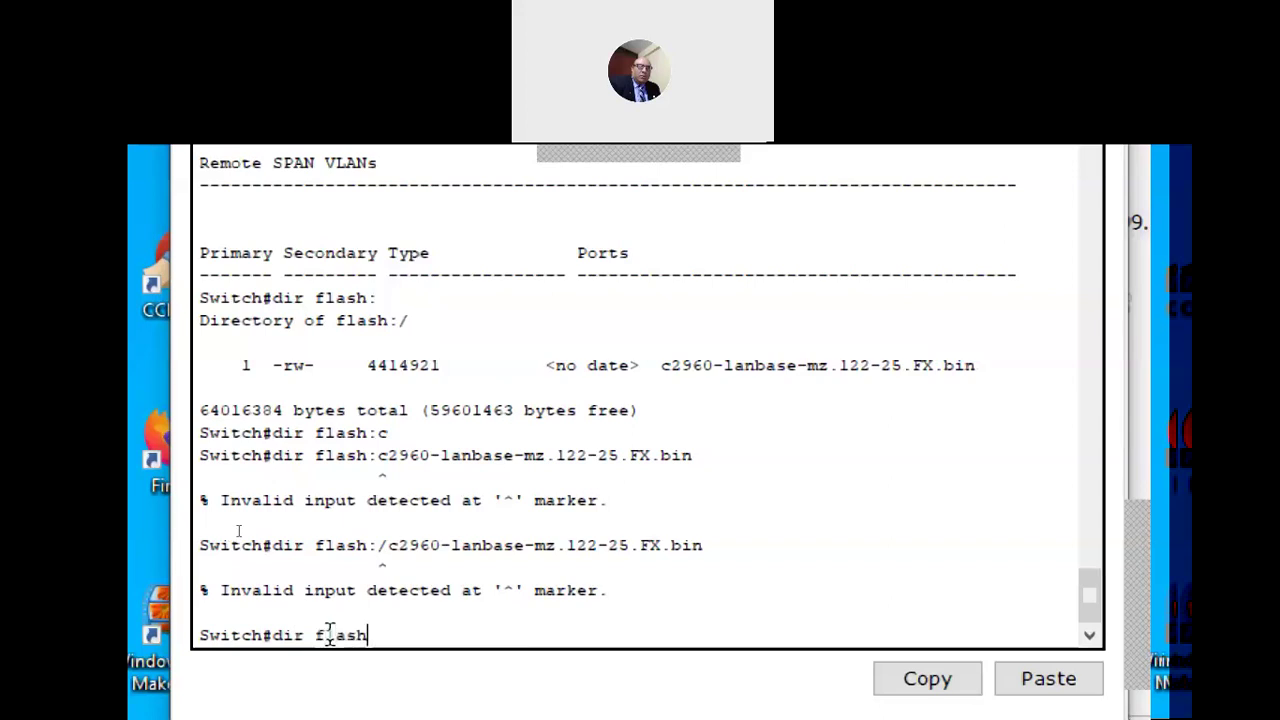
pyautogui.press('Return')
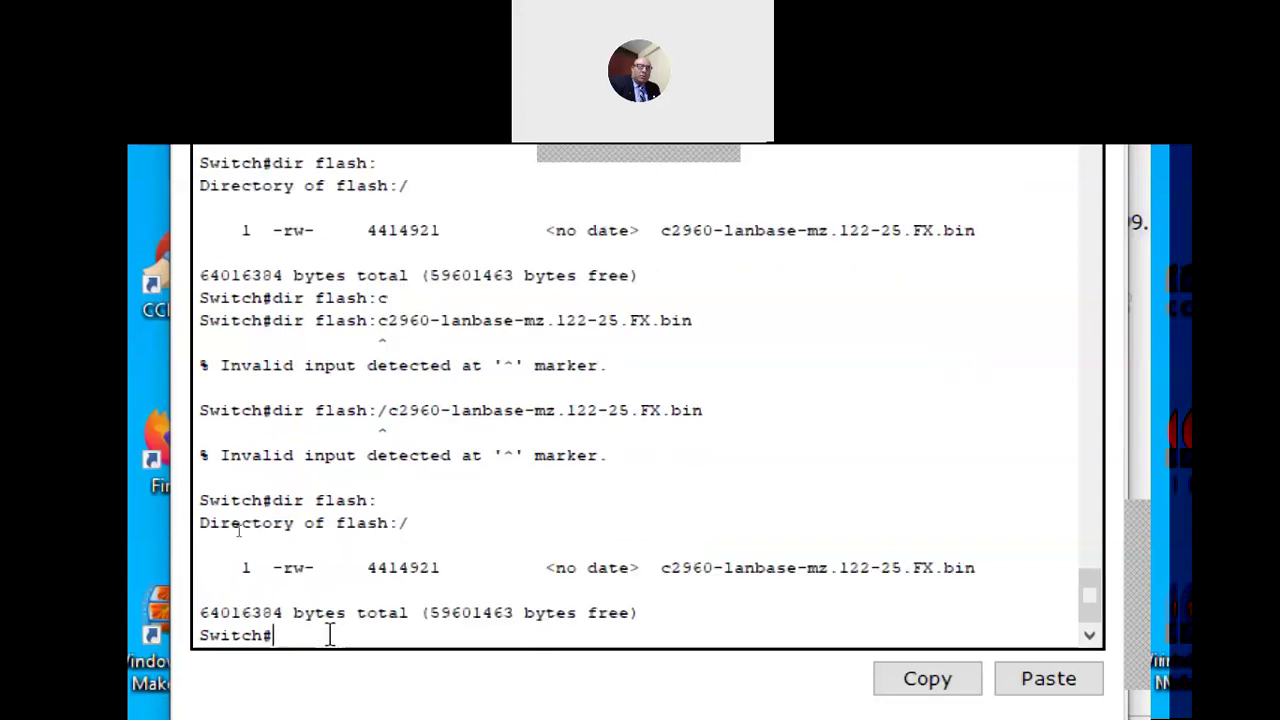
pyautogui.moveTo(403, 492); pyautogui.dragTo(180, 491)
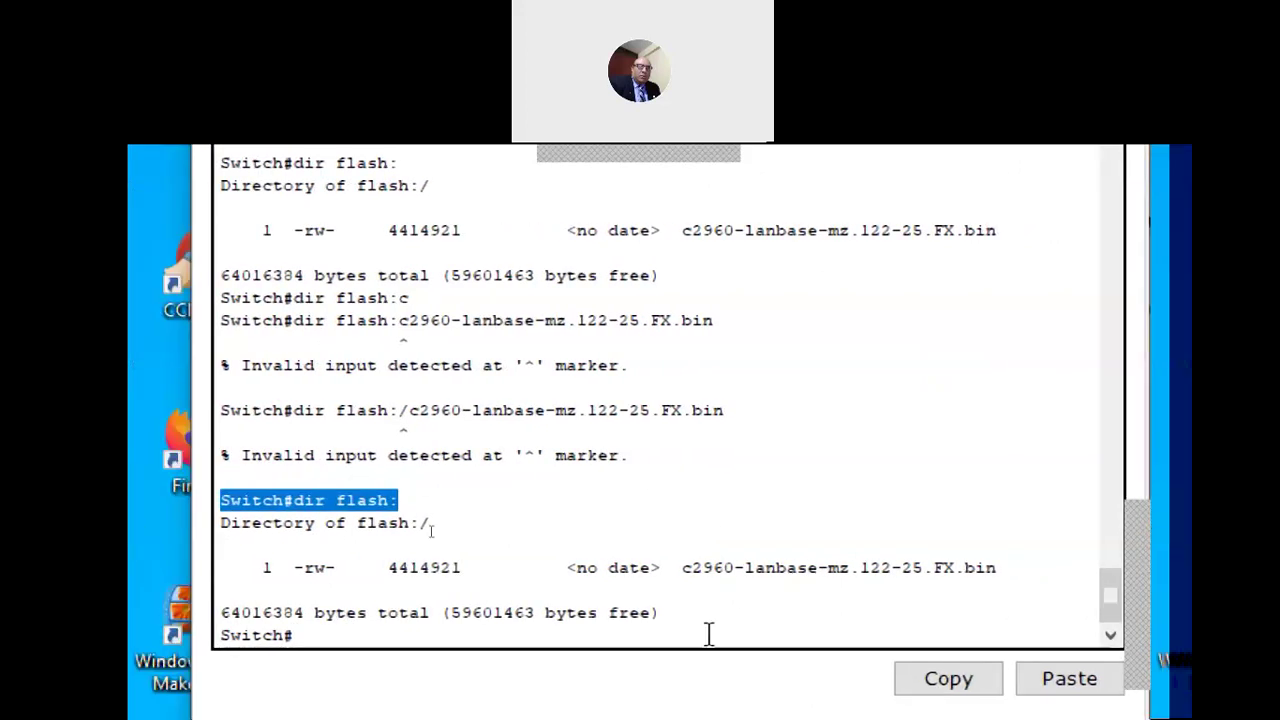
pyautogui.moveTo(1000, 570); pyautogui.dragTo(955, 569)
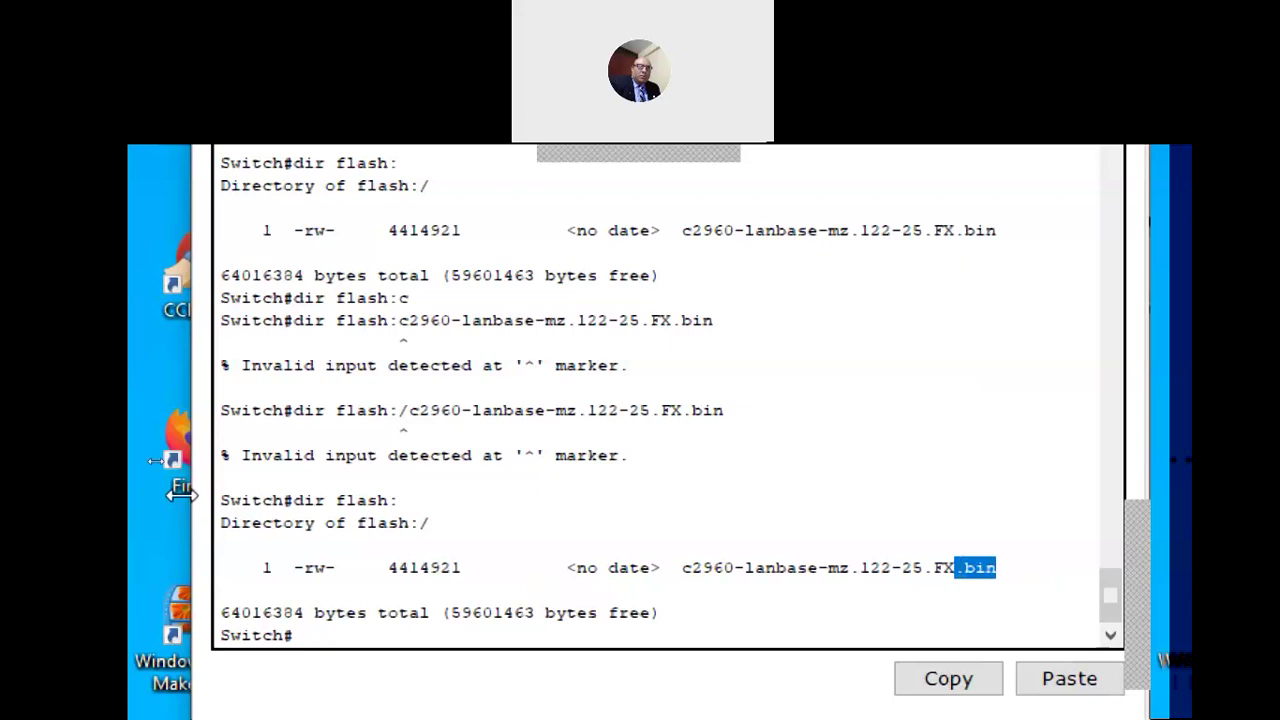
pyautogui.moveTo(419, 507); pyautogui.dragTo(180, 496)
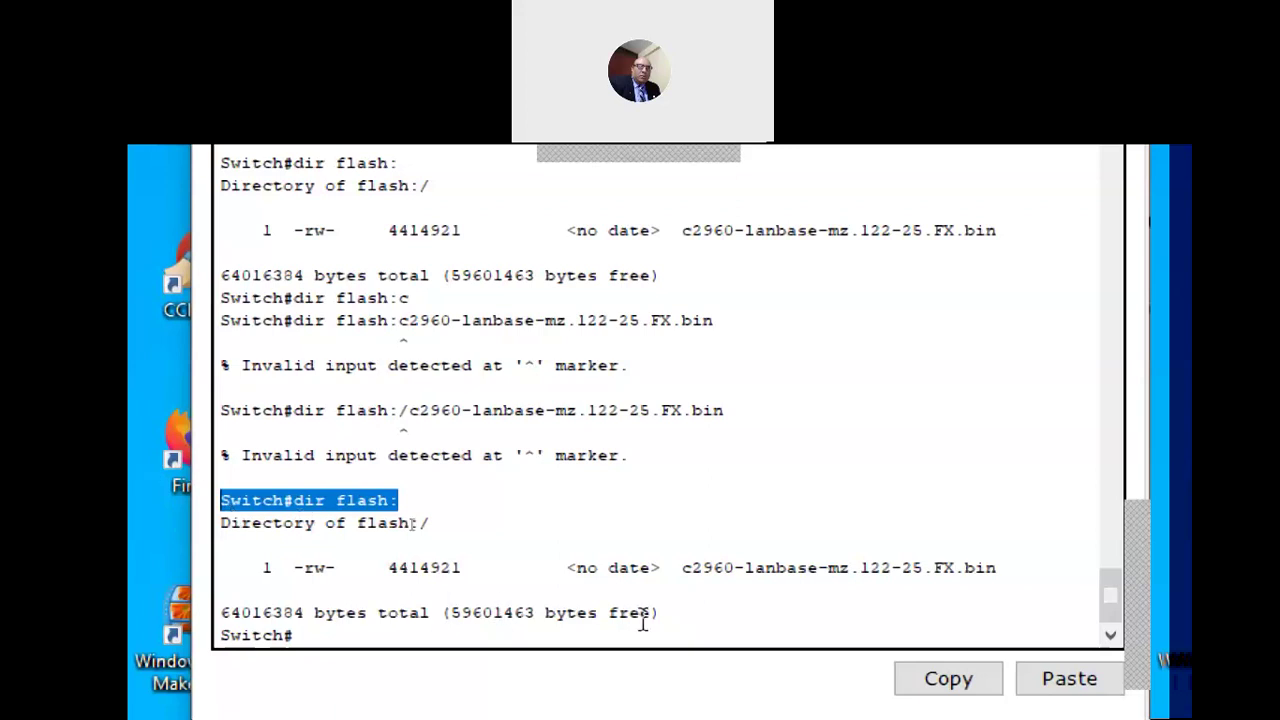
pyautogui.moveTo(990, 567); pyautogui.dragTo(283, 546)
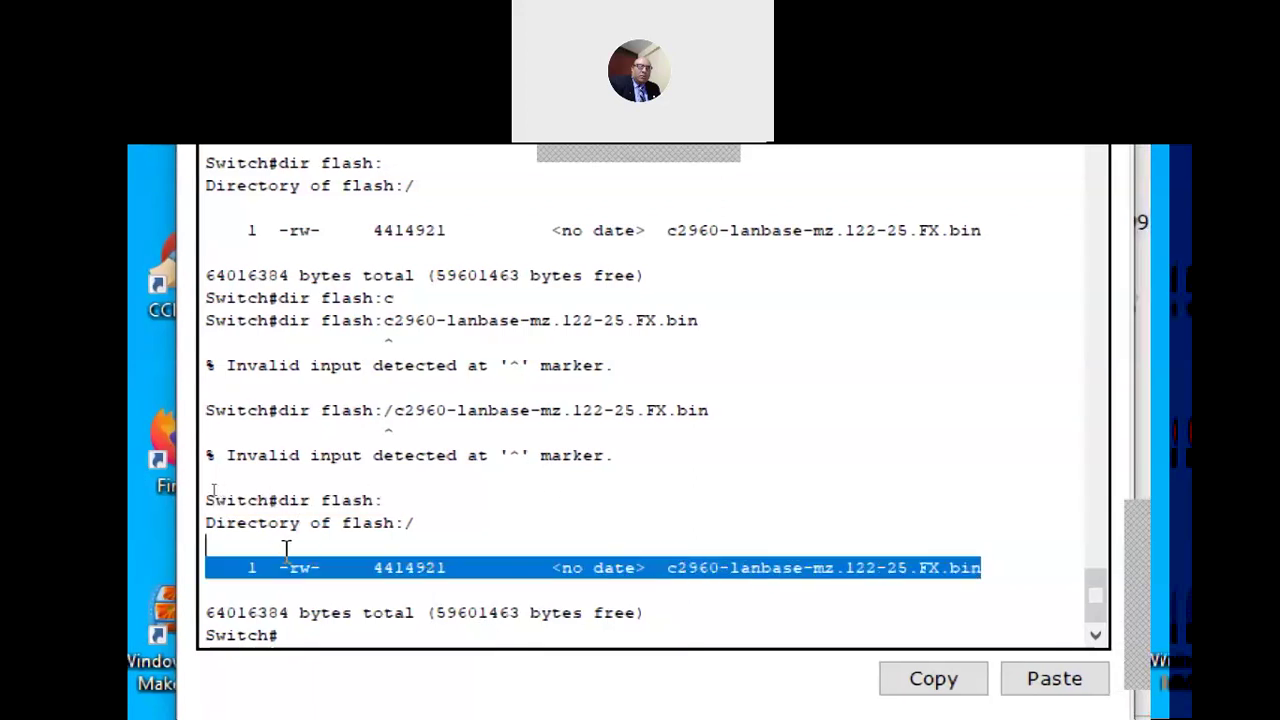
pyautogui.click(315, 637)
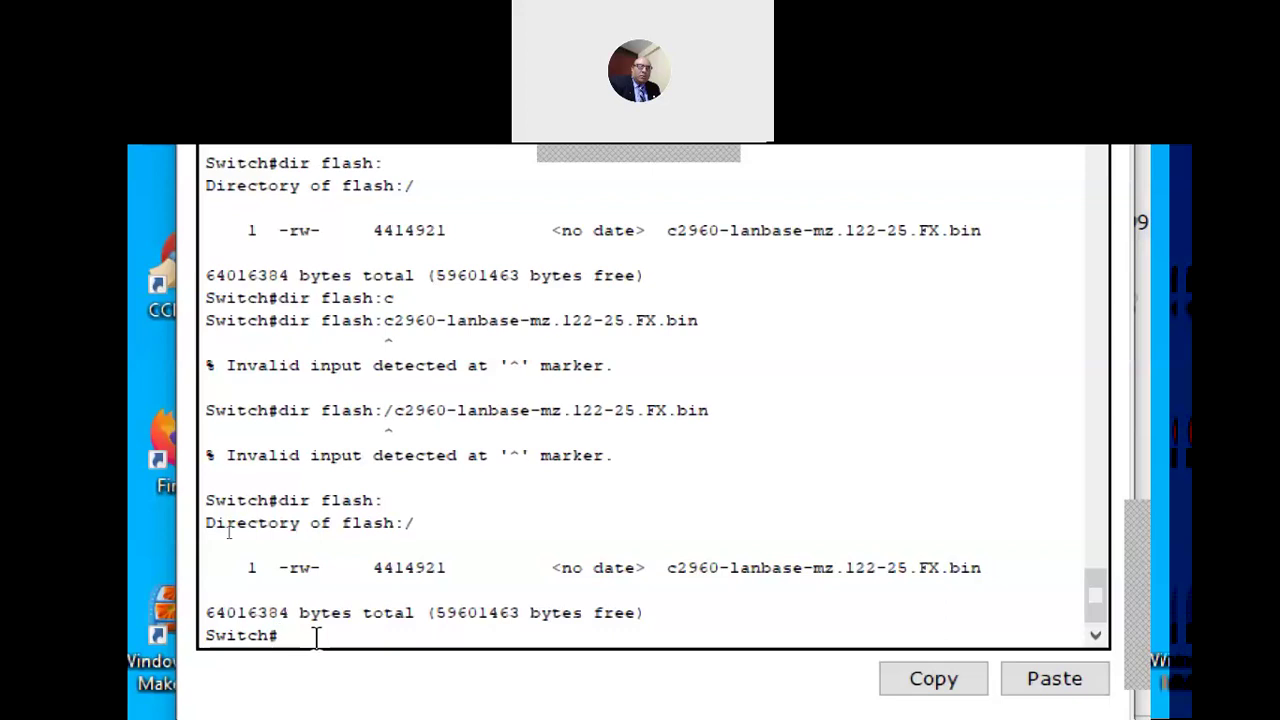
# Step: Run show start, then show startup-config; both report that startup-config is not present
pyautogui.write('show start')
pyautogui.press('Return')
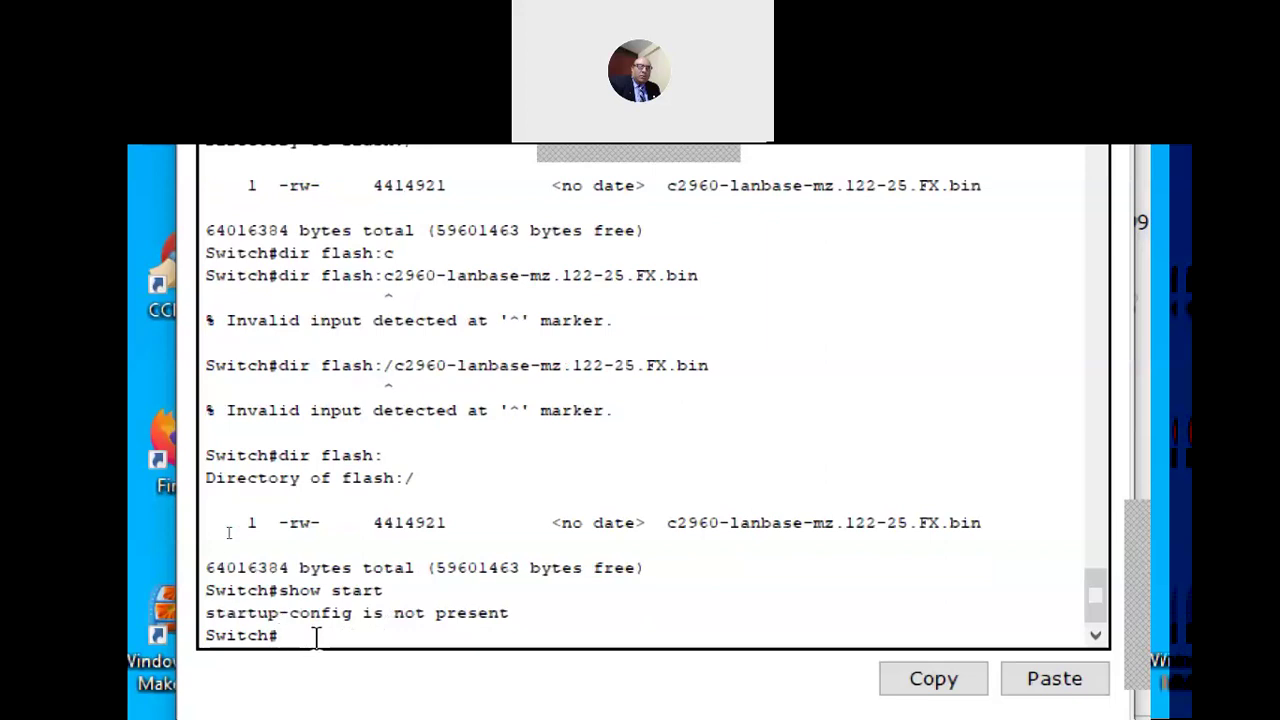
pyautogui.press('Up')
pyautogui.write('up-config')
pyautogui.press('Return')
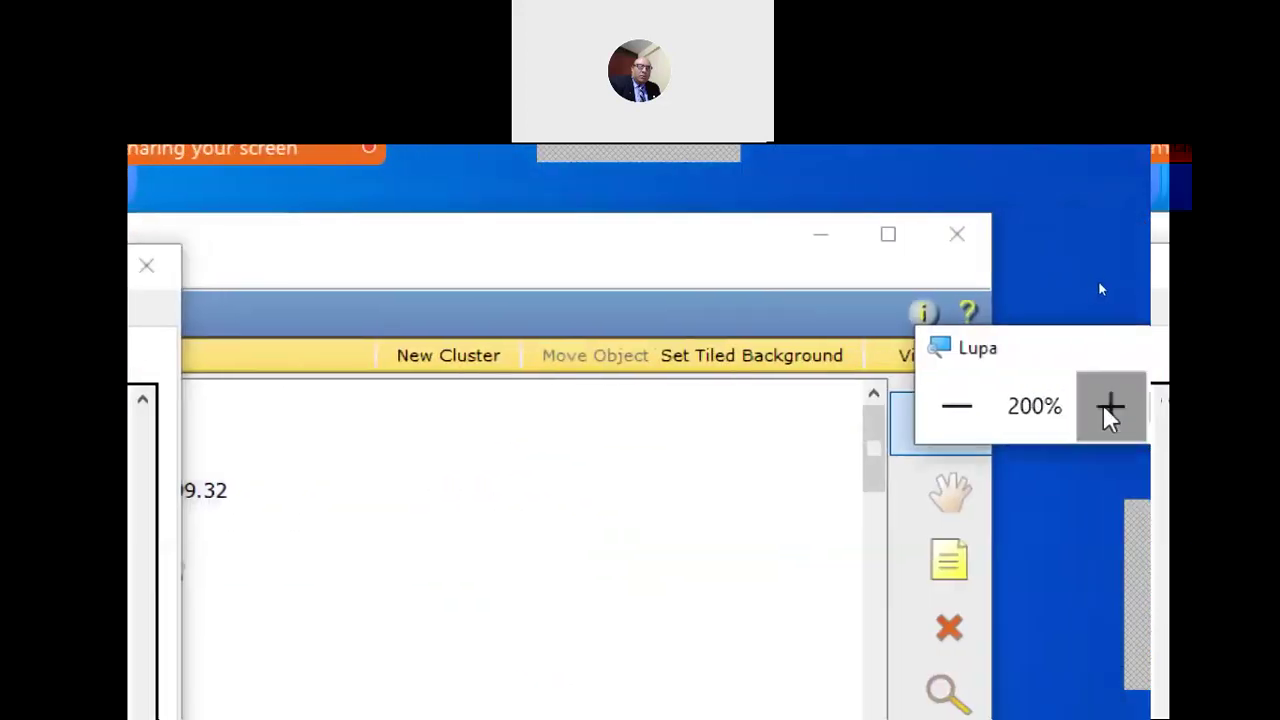
pyautogui.click(1110, 406)
pyautogui.press('super+minus')
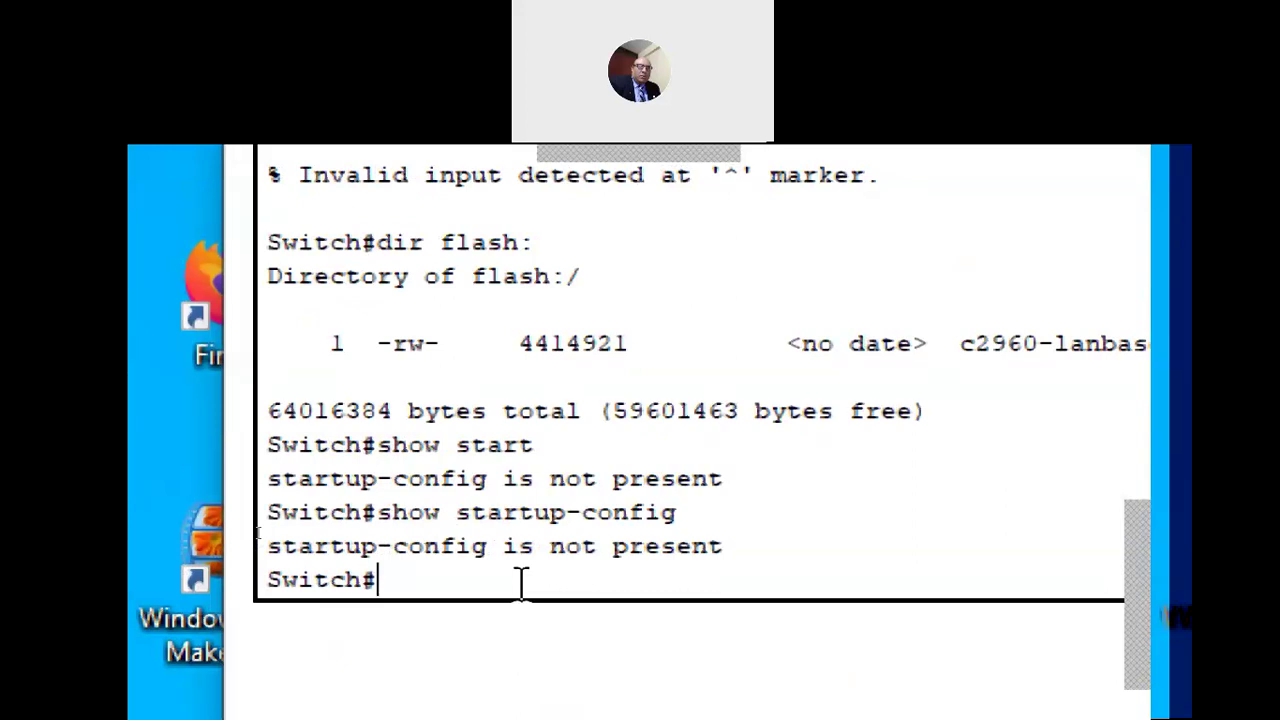
# Step: Enter configuration mode with configure terminal, then leave it again with end
pyautogui.write('cn')
pyautogui.press('BackSpace')
pyautogui.press('BackSpace')
pyautogui.write('configure')
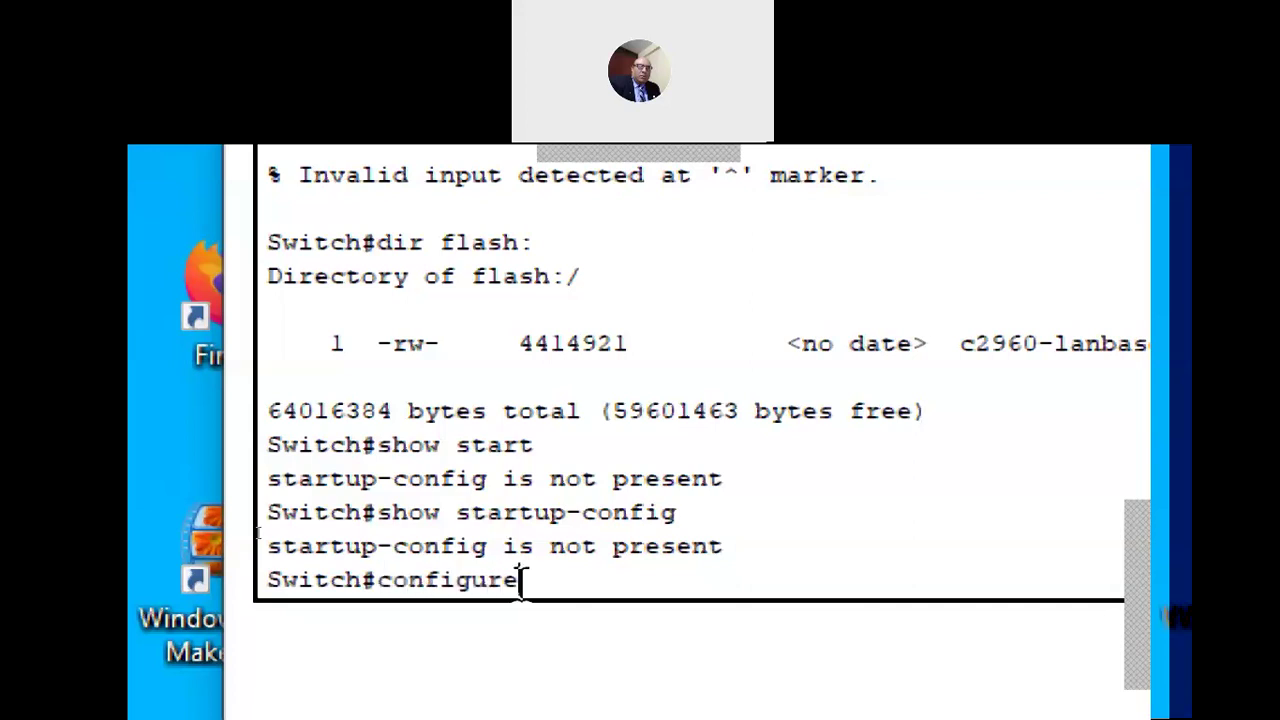
pyautogui.press('BackSpace')
pyautogui.press('BackSpace')
pyautogui.press('BackSpace')
pyautogui.press('BackSpace')
pyautogui.write('ure')
pyautogui.write(' terin')
pyautogui.press('BackSpace')
pyautogui.press('BackSpace')
pyautogui.write('minal')
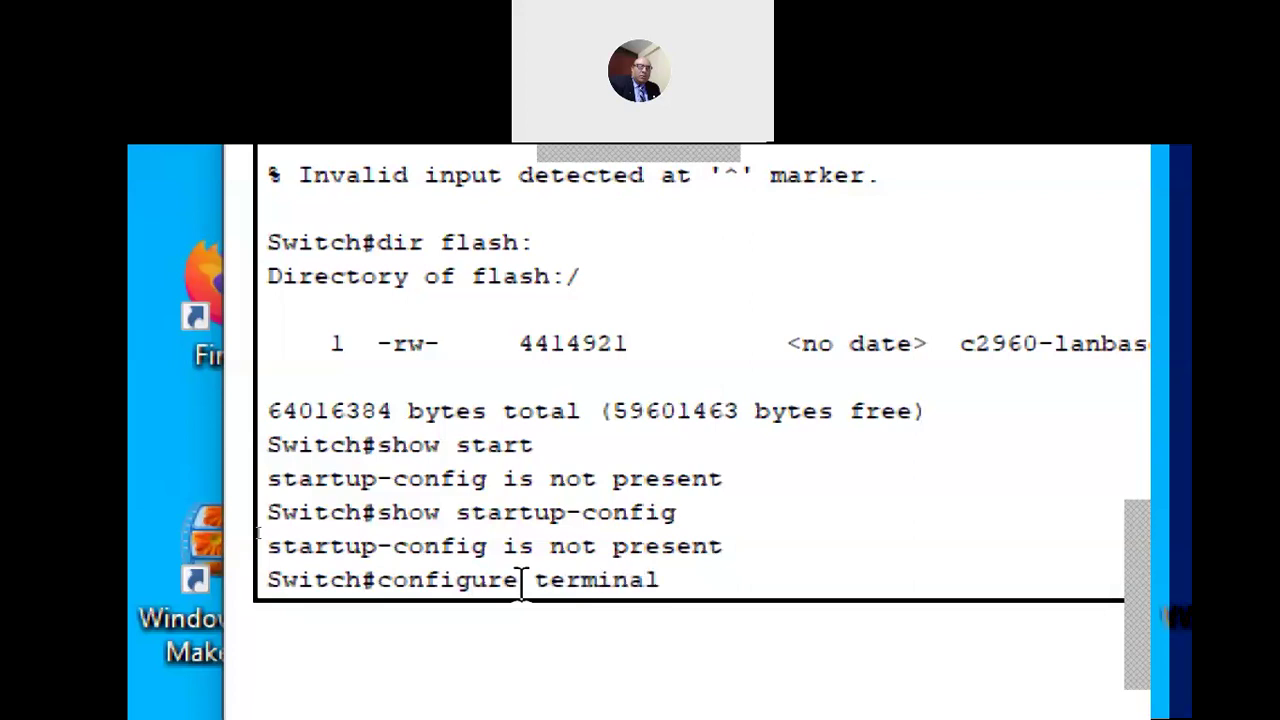
pyautogui.press('Return')
pyautogui.write('end')
pyautogui.press('Return')
pyautogui.press('Return')
# Step: Re-enter global configuration mode using the short form config t
pyautogui.write('config t')
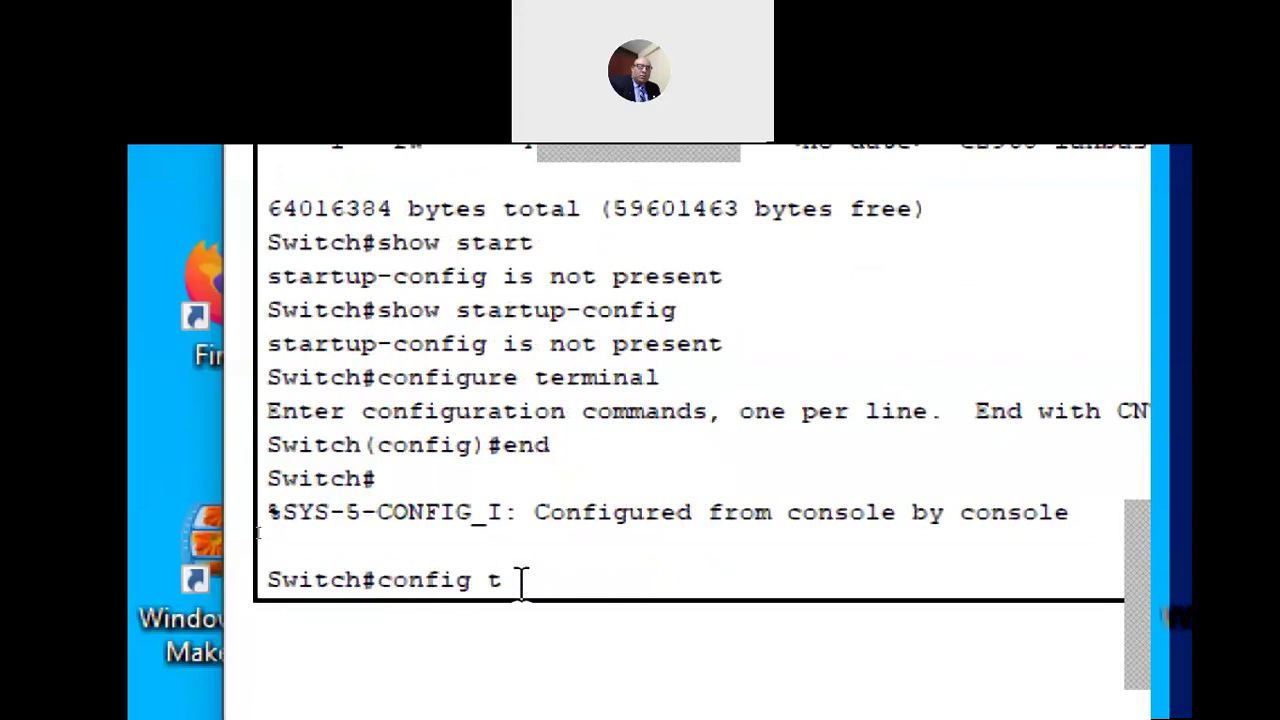
pyautogui.moveTo(706, 380); pyautogui.dragTo(268, 382)
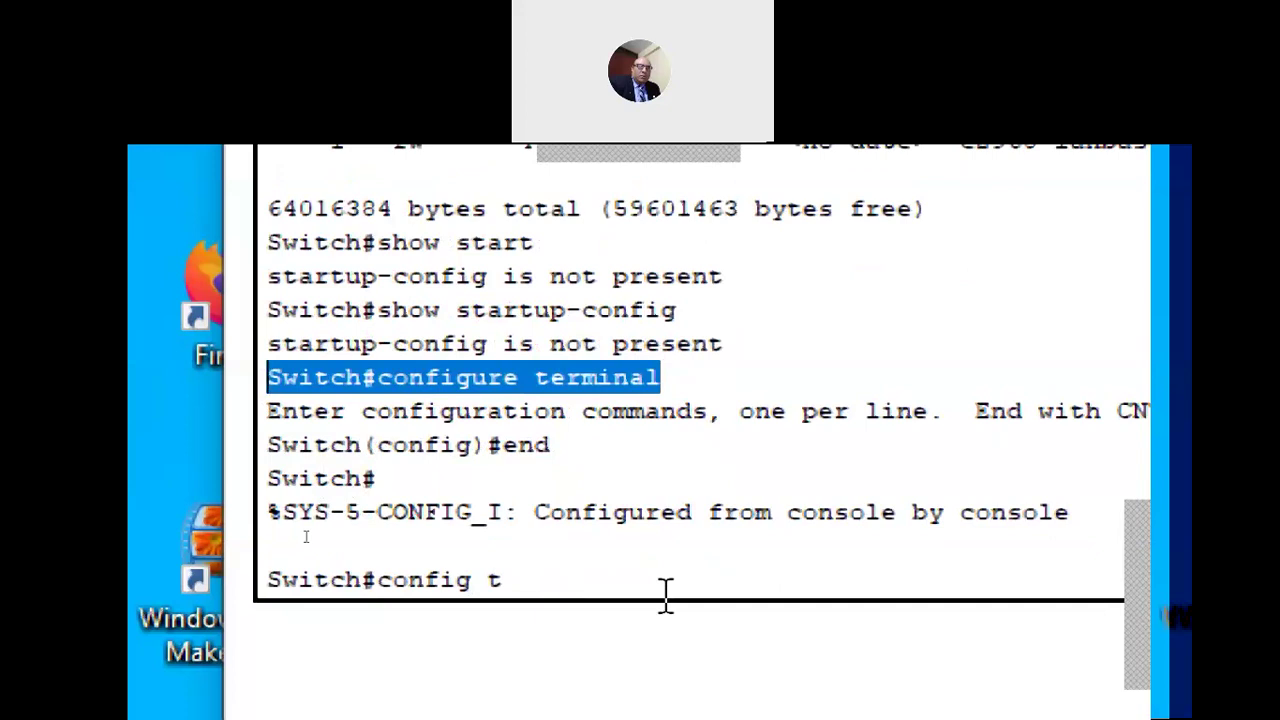
pyautogui.click(666, 580)
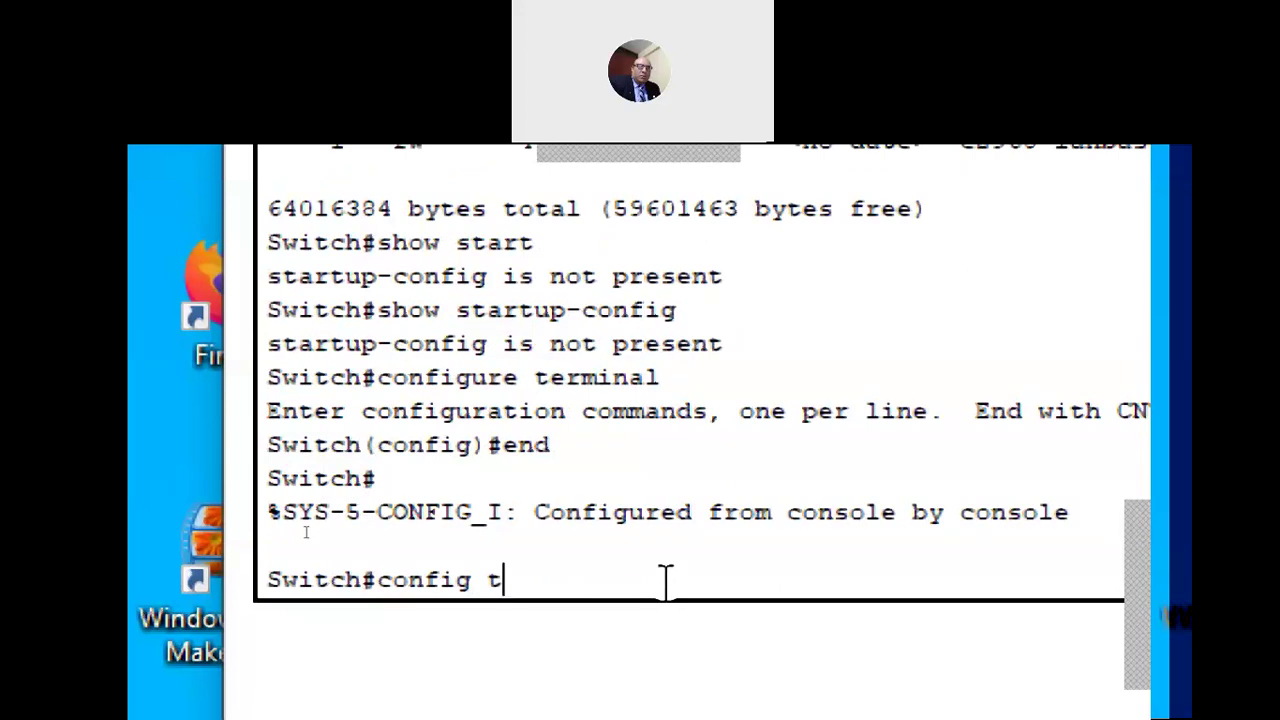
pyautogui.press('Return')
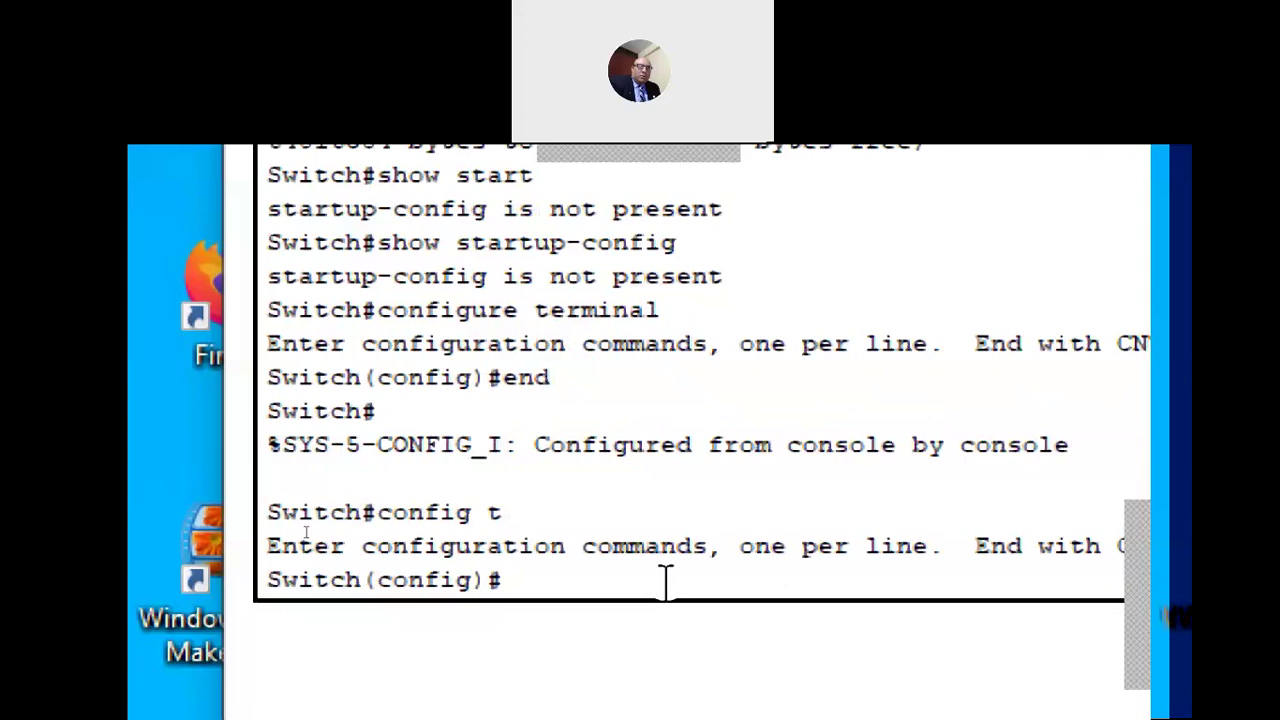
# Step: Set the hostname to S1 and return to the privileged prompt
pyautogui.write('hostname S1')
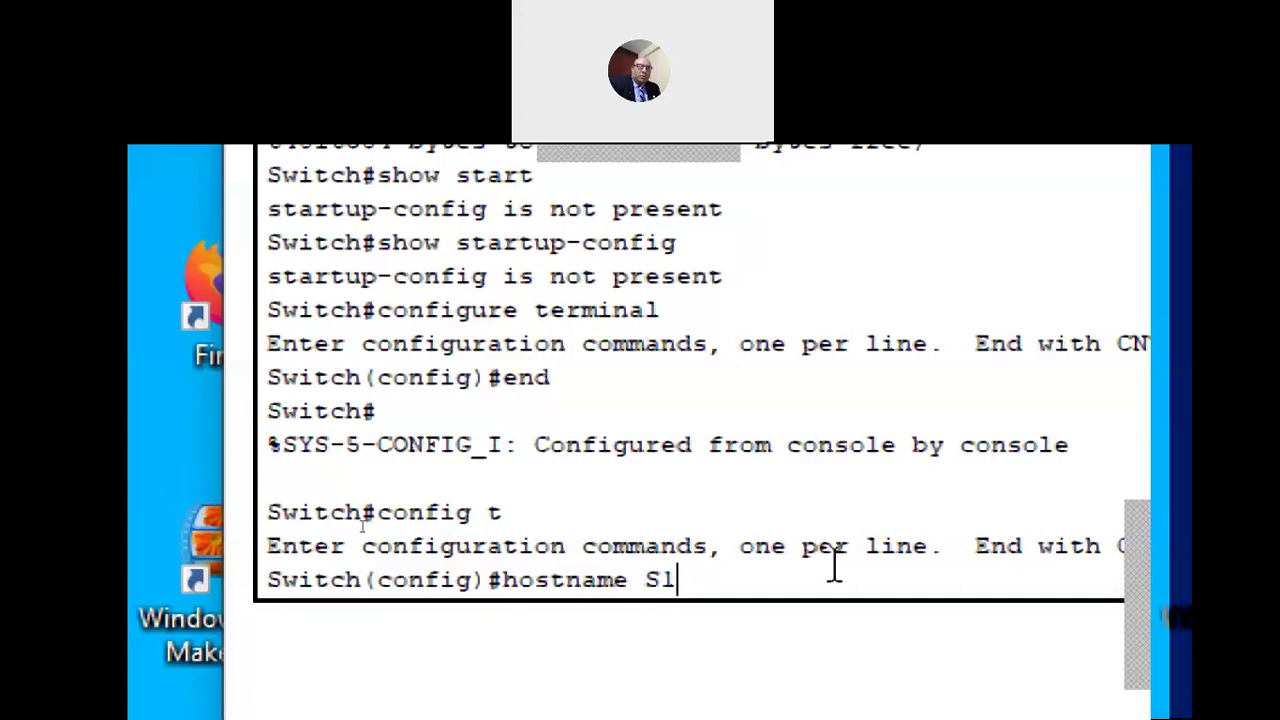
pyautogui.press('Return')
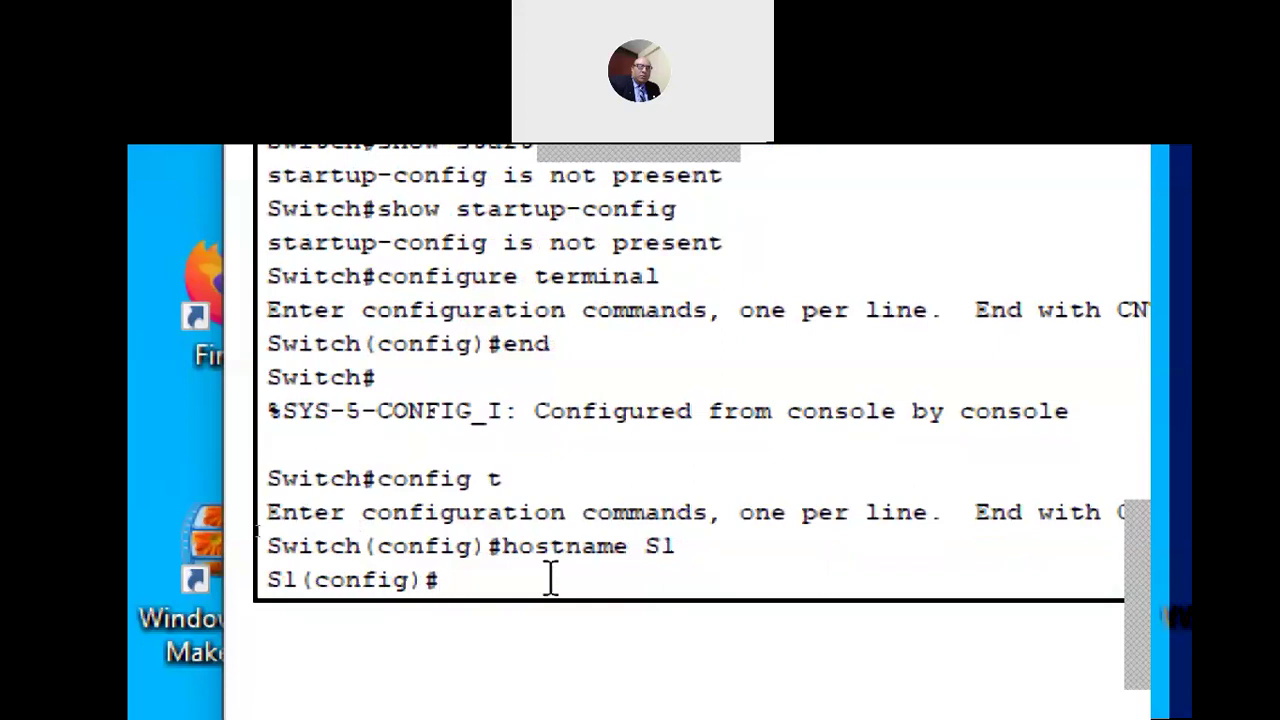
pyautogui.moveTo(363, 546); pyautogui.dragTo(236, 583)
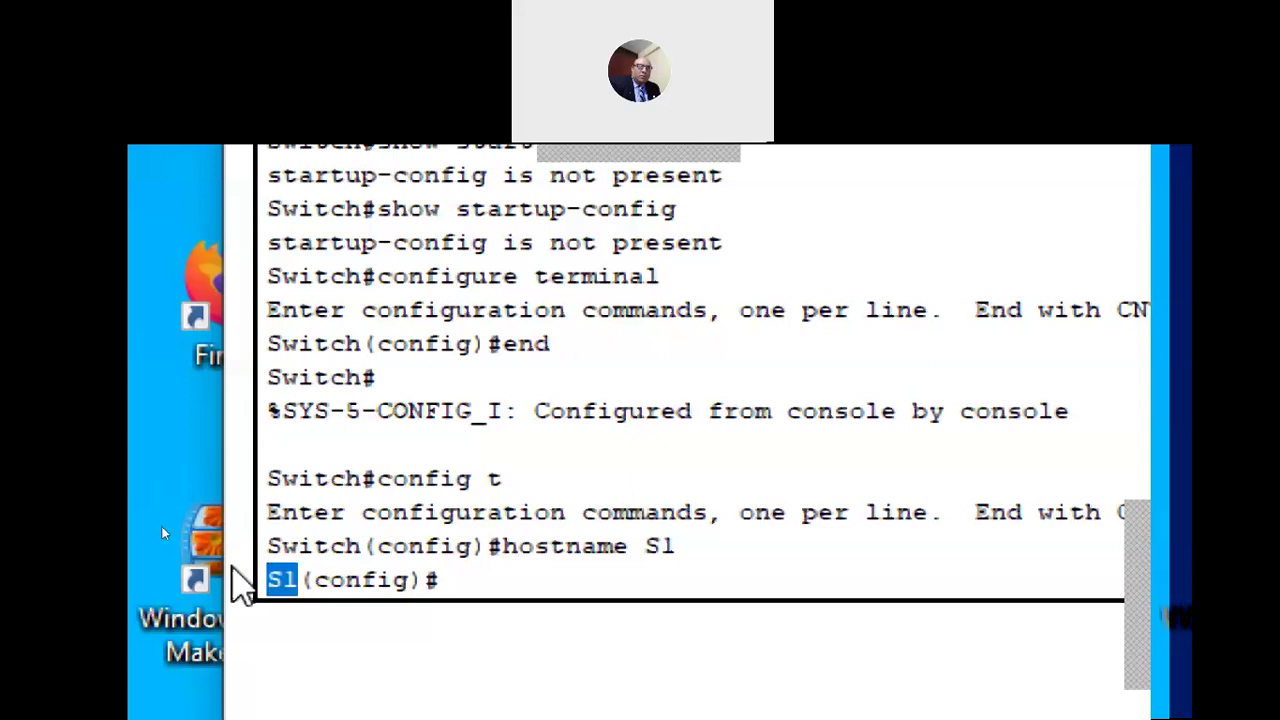
pyautogui.click(578, 574)
pyautogui.write('end')
pyautogui.press('Return')
pyautogui.press('Return')
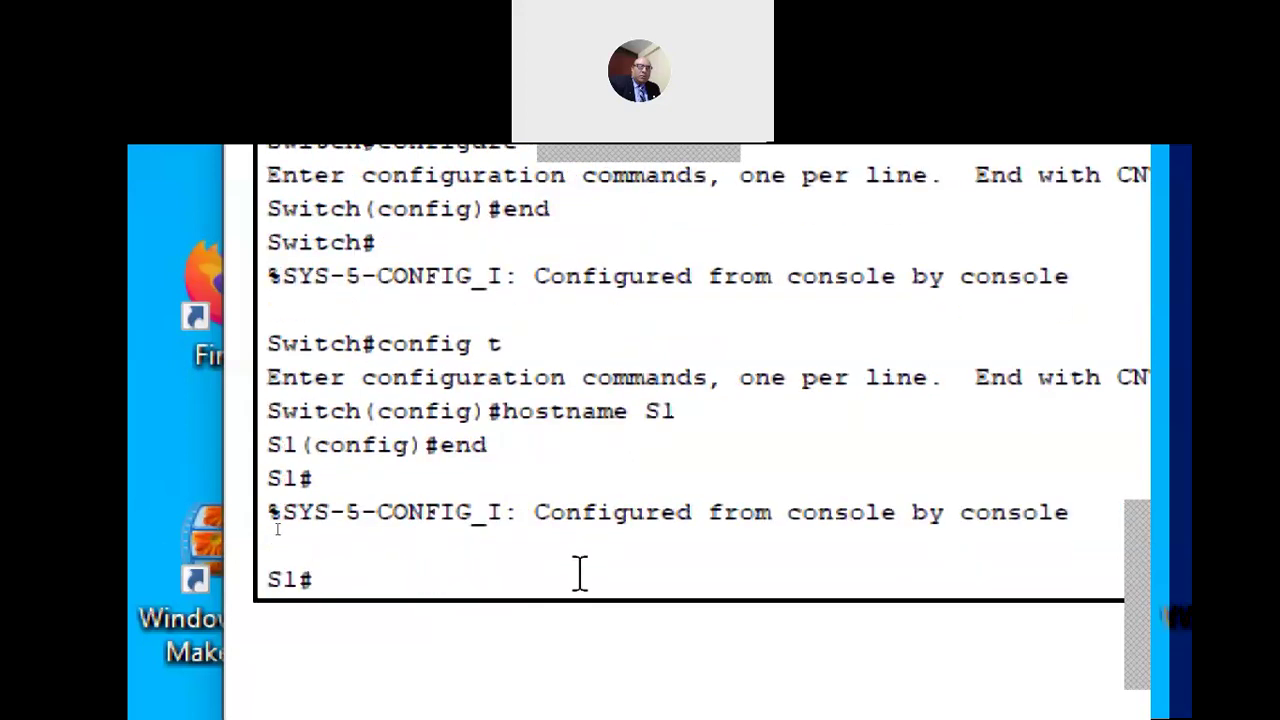
# Step: Check whether a startup configuration exists with show start
pyautogui.write('h')
pyautogui.press('BackSpace')
pyautogui.write('show star')
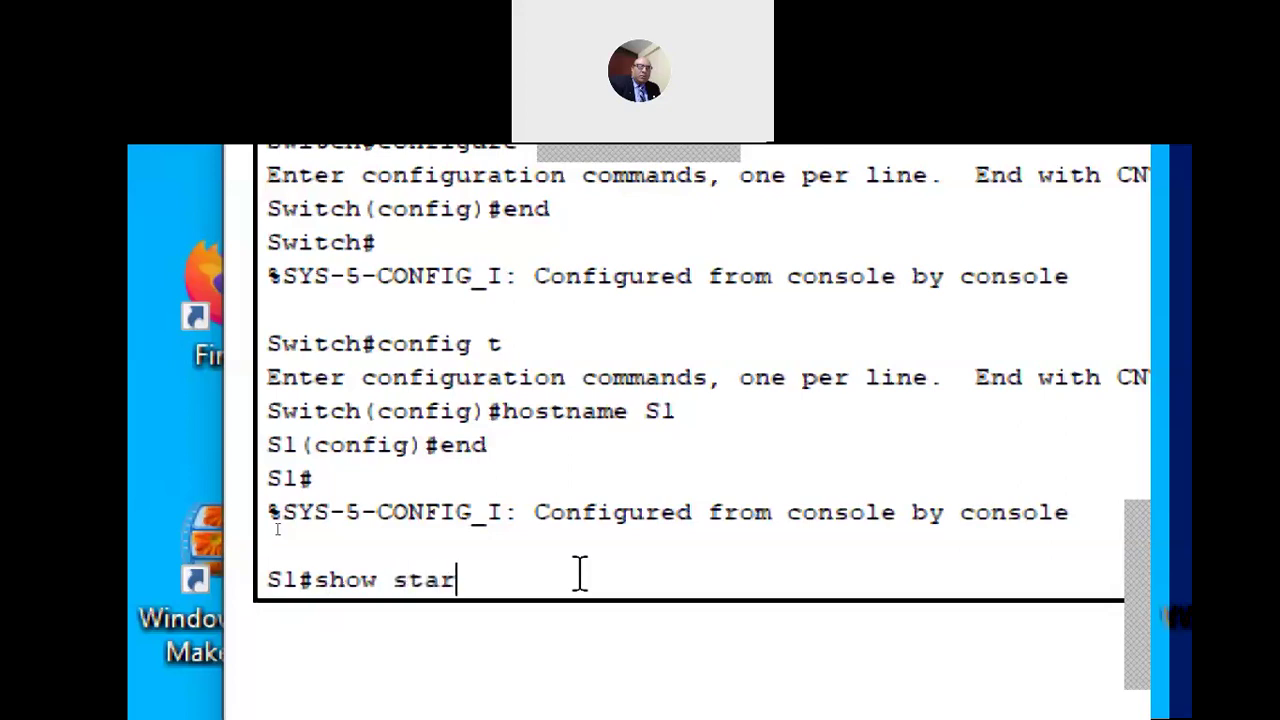
pyautogui.write('t')
pyautogui.press('Return')
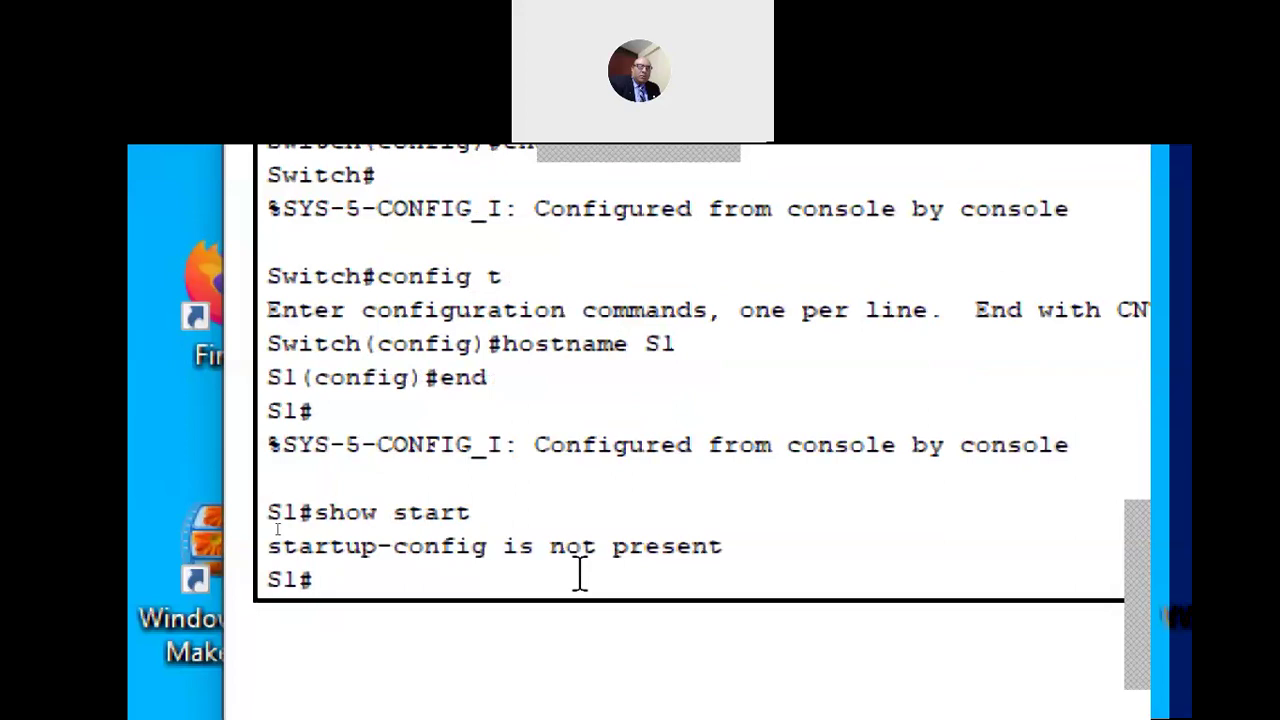
# Step: Save the configuration with copy running-config startup-config and again with wr
pyautogui.write('copy running-config   star')
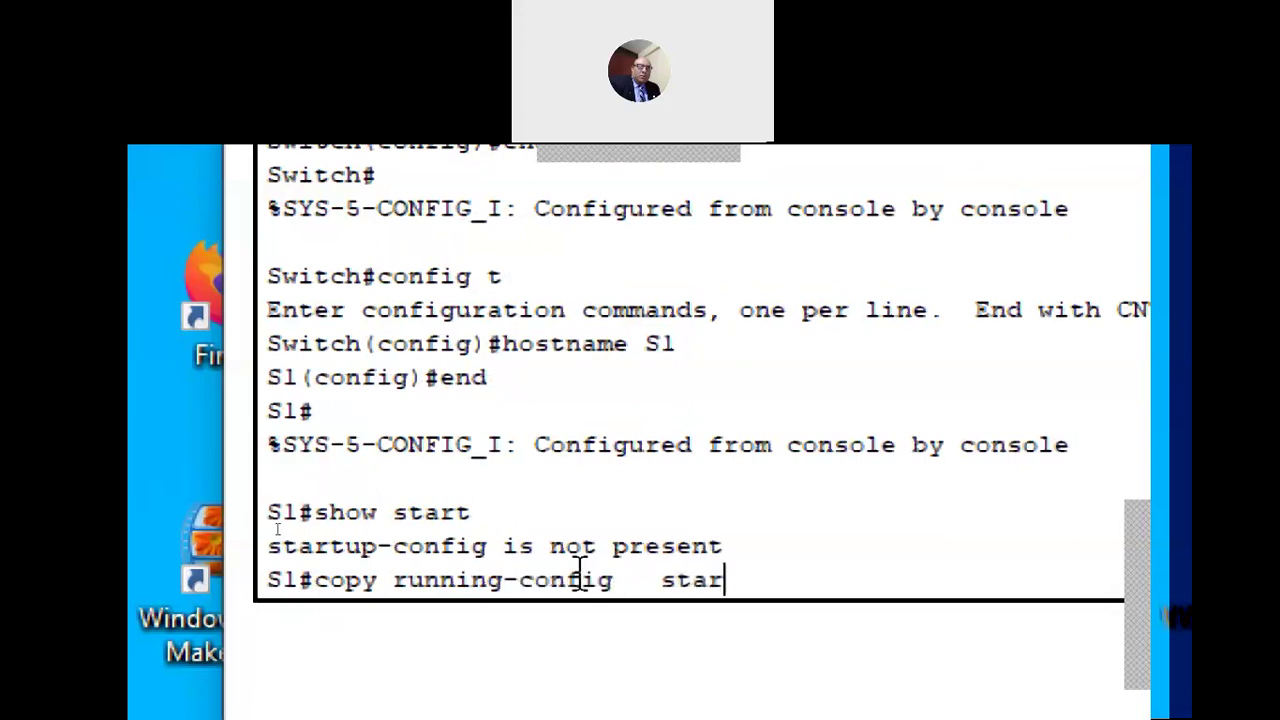
pyautogui.write('tup-config')
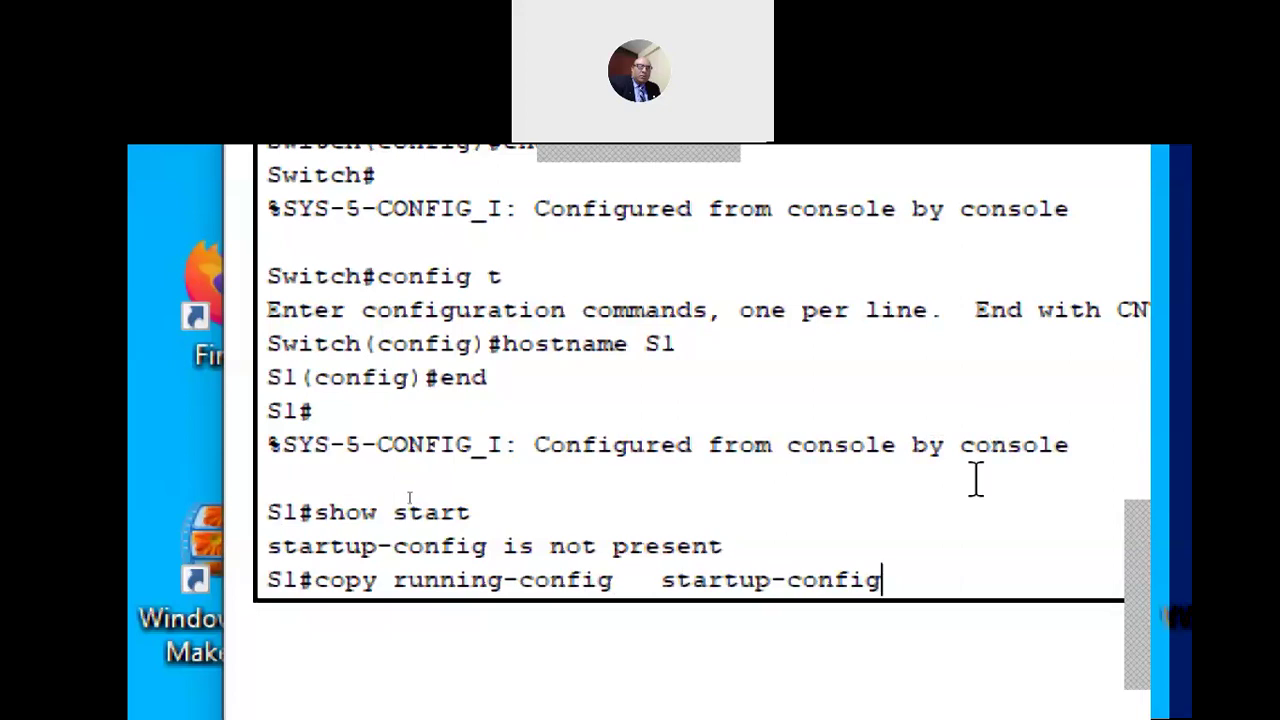
pyautogui.press('Return')
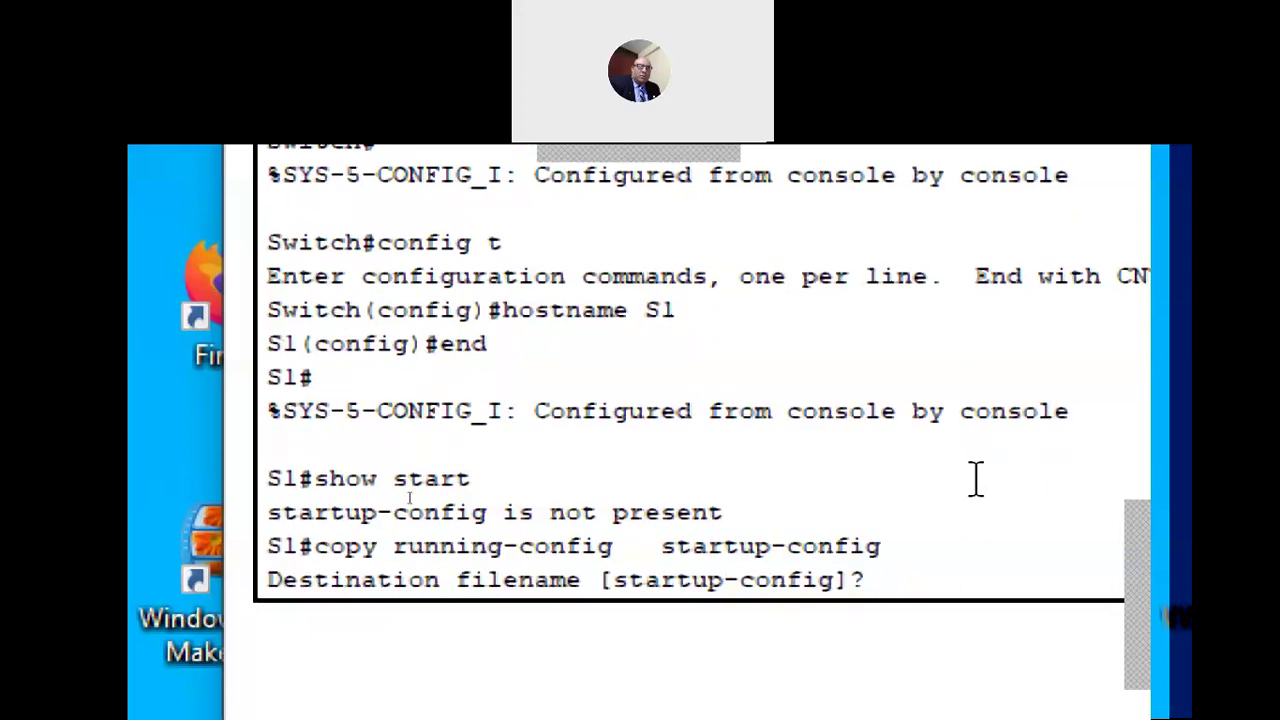
pyautogui.press('Return')
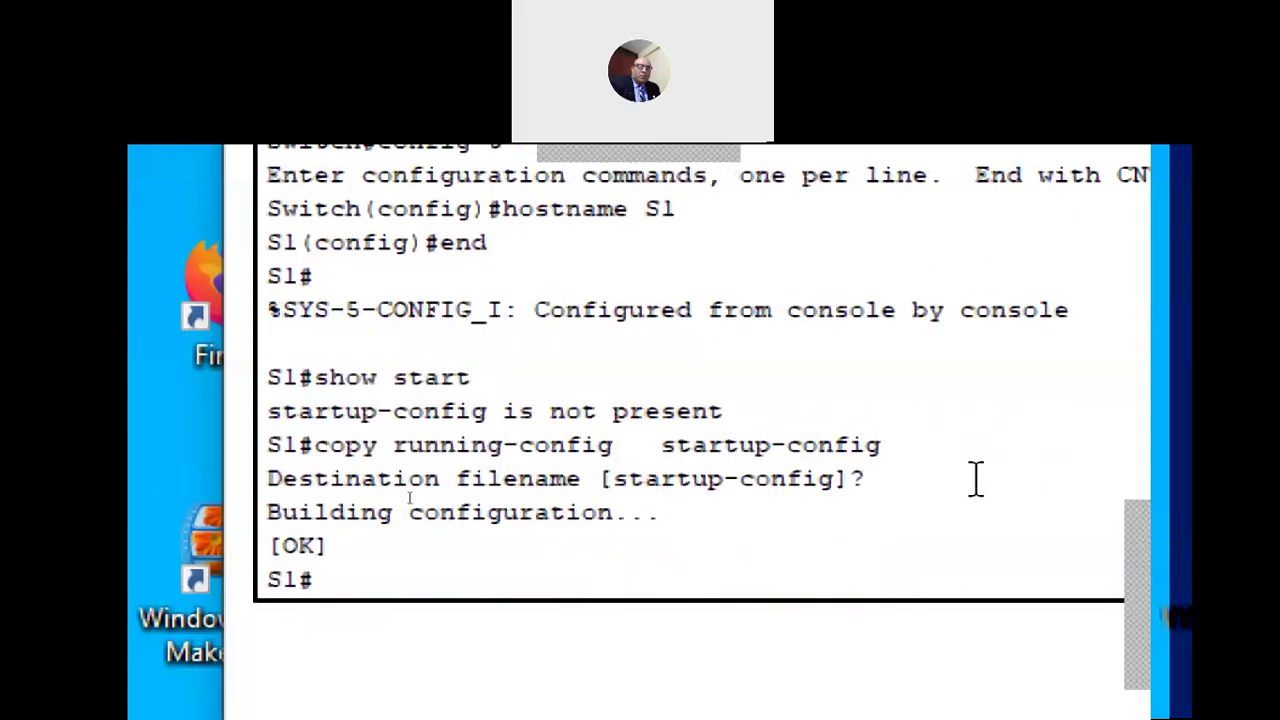
pyautogui.write('wr')
pyautogui.press('Return')
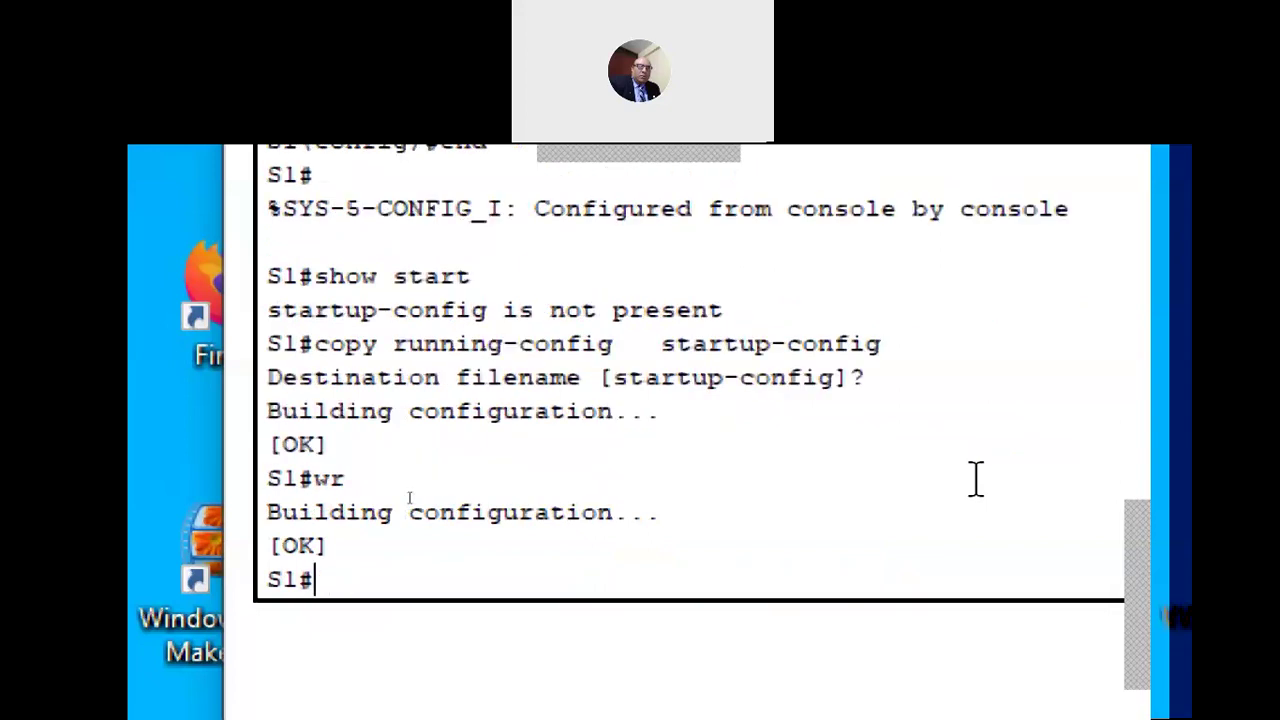
pyautogui.click(915, 346)
pyautogui.moveTo(915, 346); pyautogui.dragTo(140, 350)
pyautogui.moveTo(882, 346); pyautogui.dragTo(137, 363)
pyautogui.moveTo(362, 482); pyautogui.dragTo(262, 482)
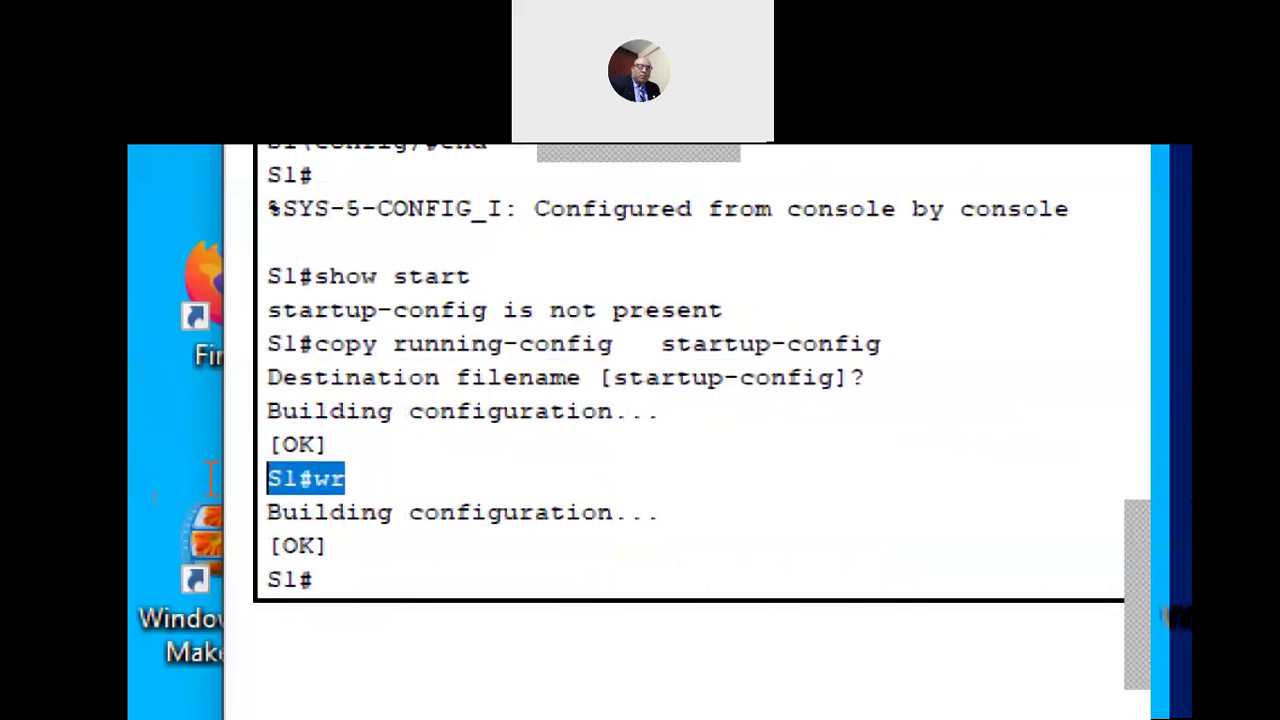
pyautogui.click(415, 576)
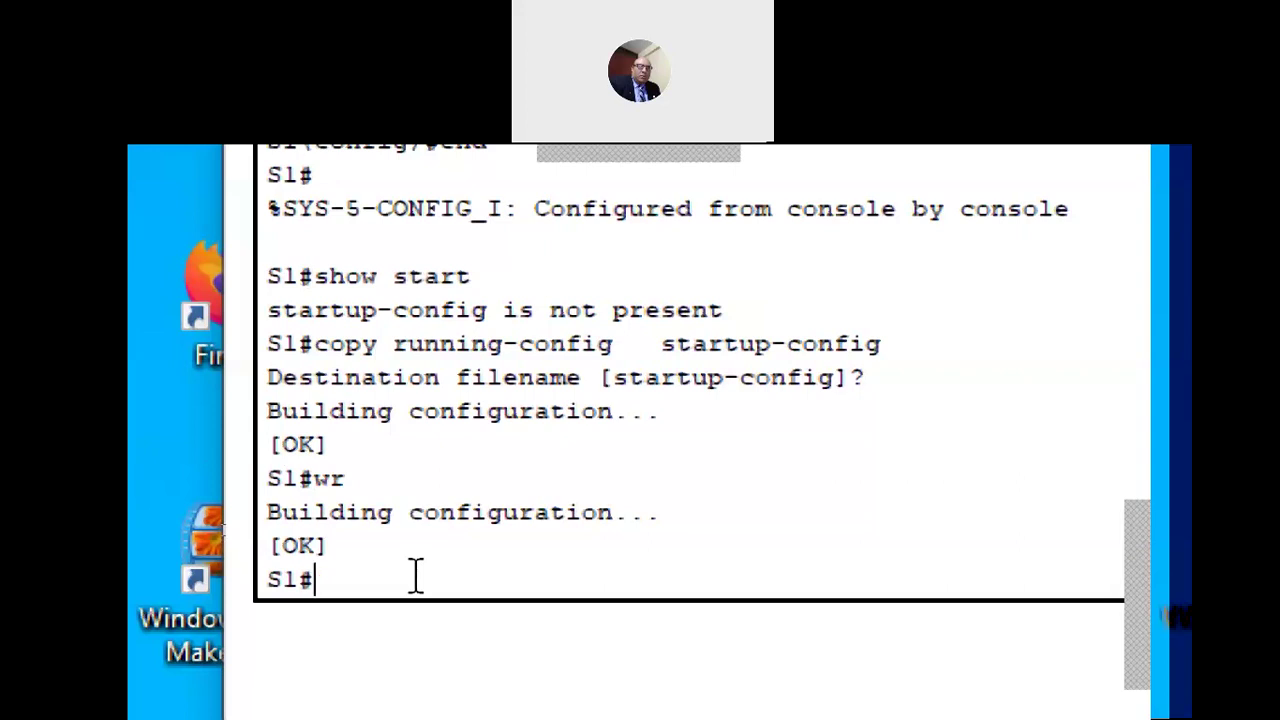
pyautogui.write('show stat')
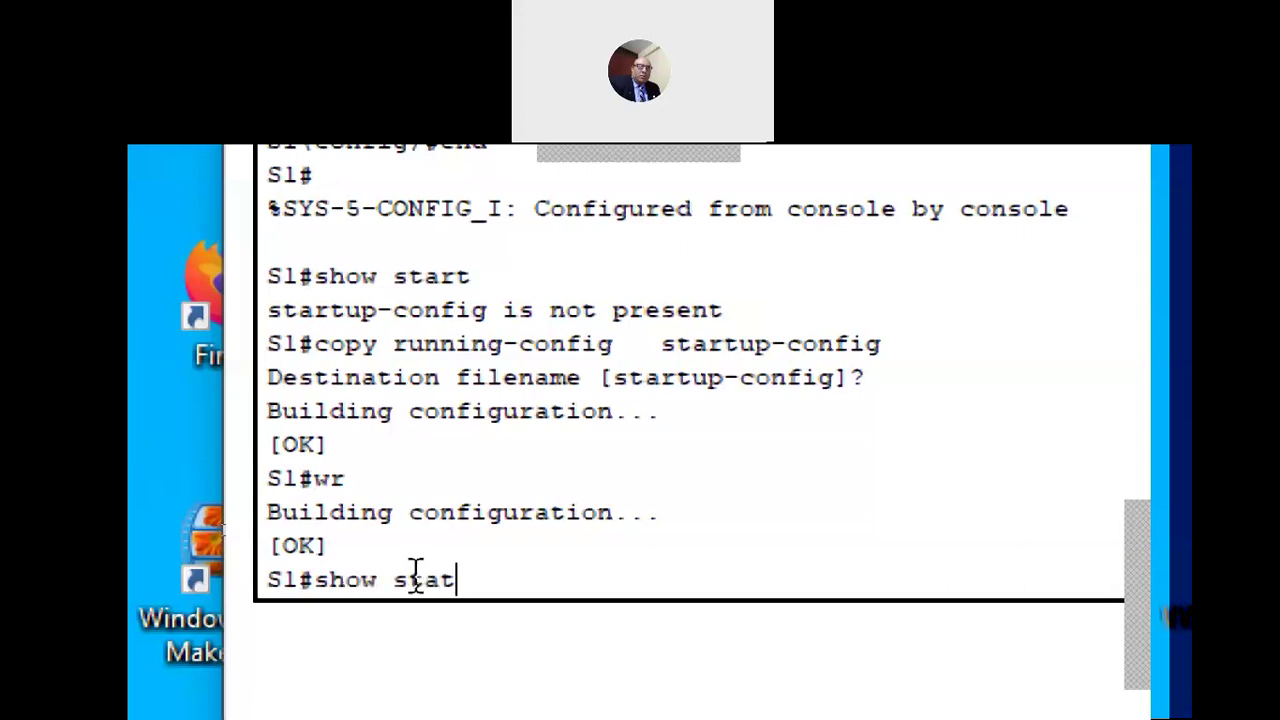
# Step: Run show start to display the saved configuration and scroll back through its output
pyautogui.press('BackSpace')
pyautogui.write('rt')
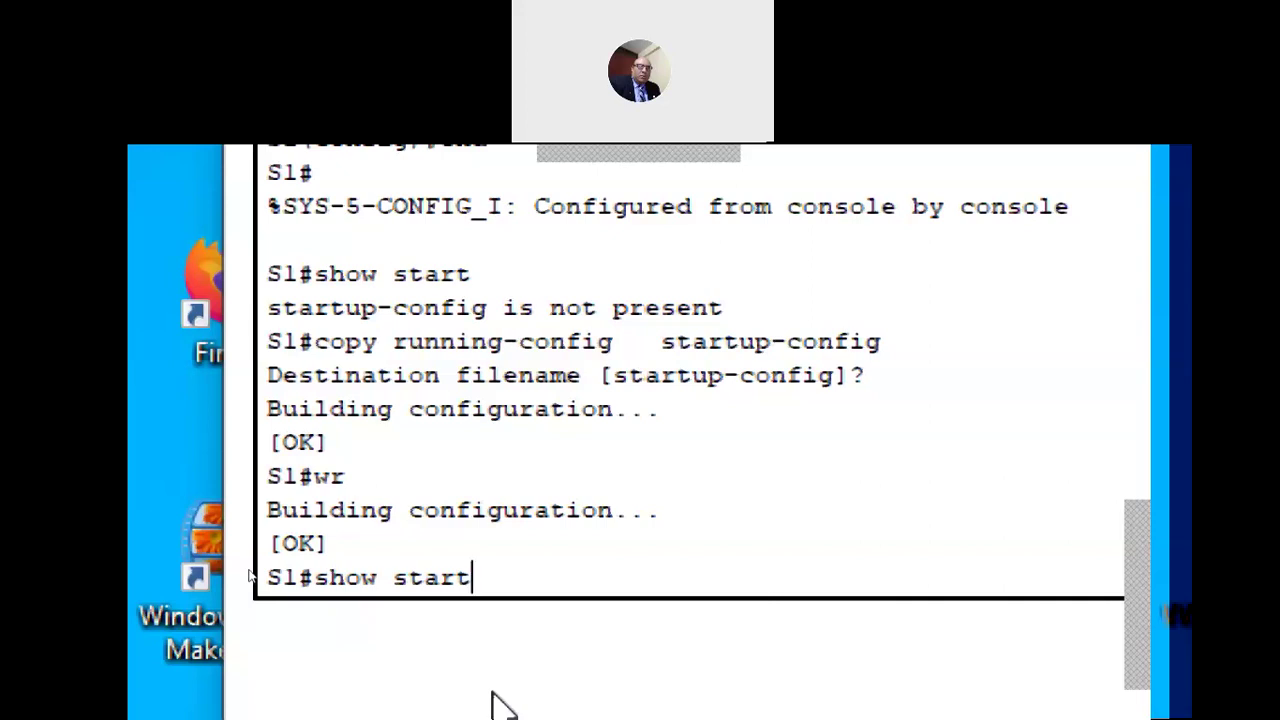
pyautogui.press('Return')
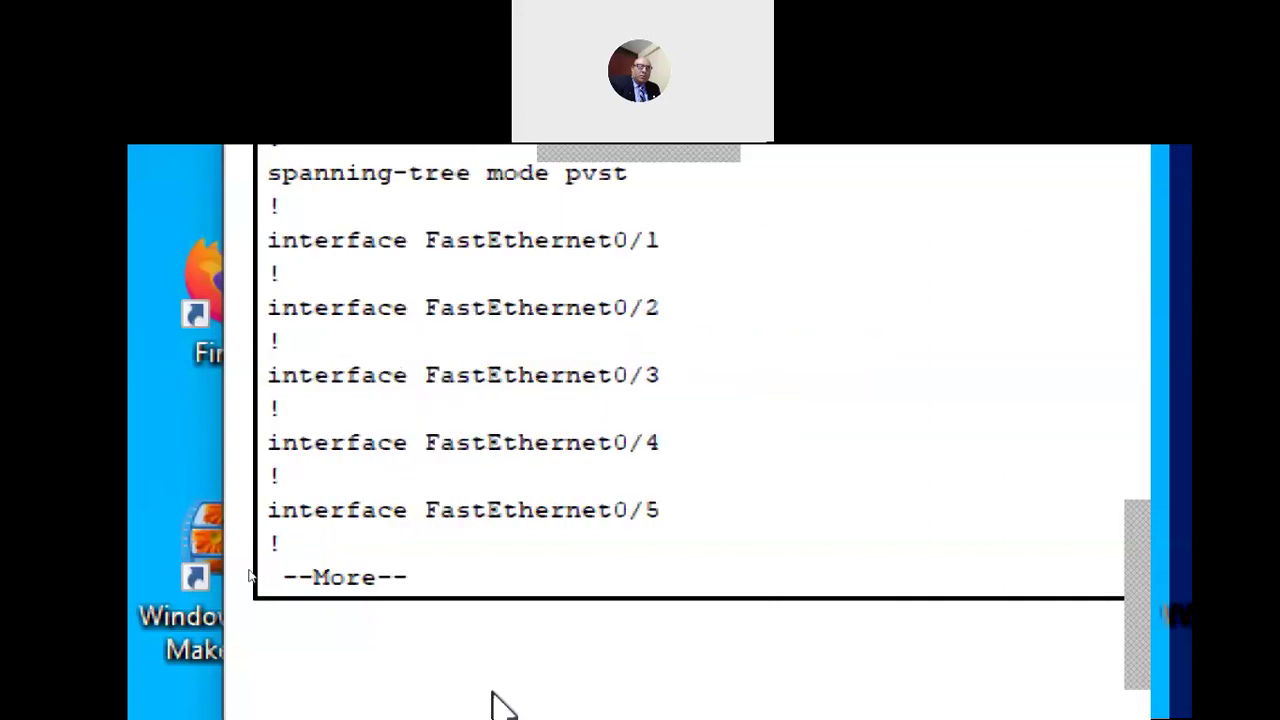
pyautogui.scroll(4, 638, 477)
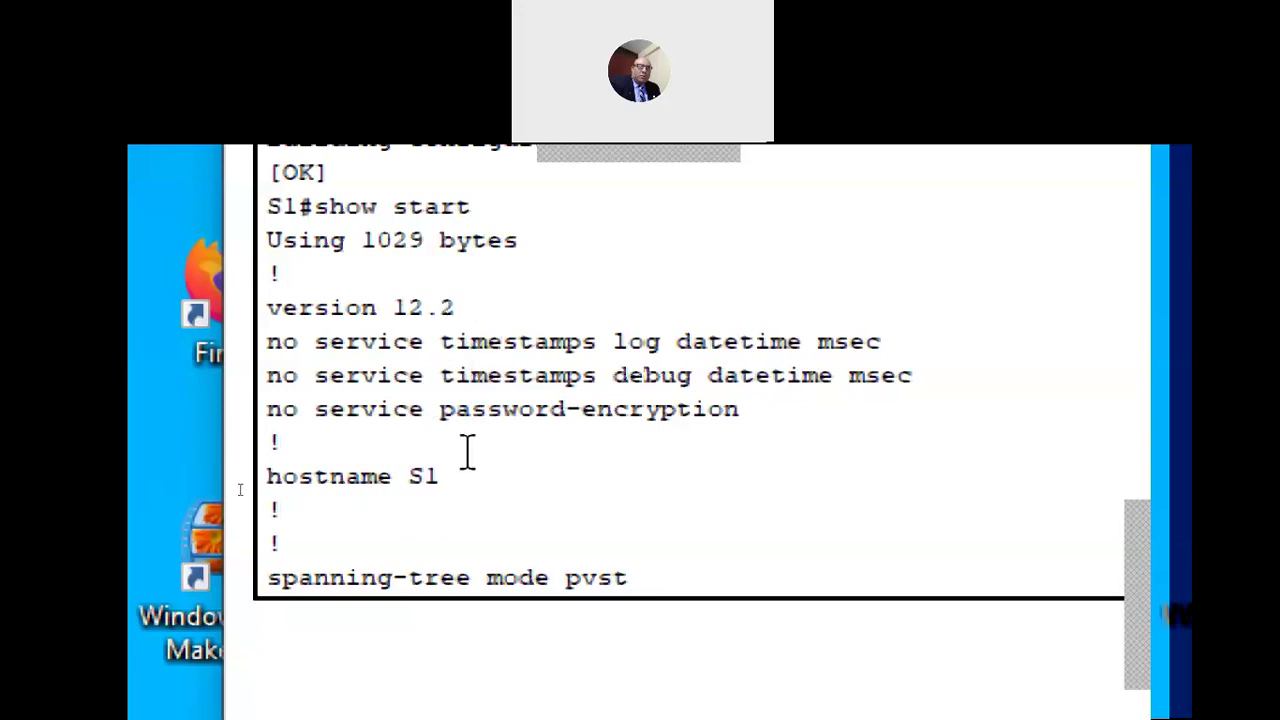
pyautogui.scroll(1, 467, 190)
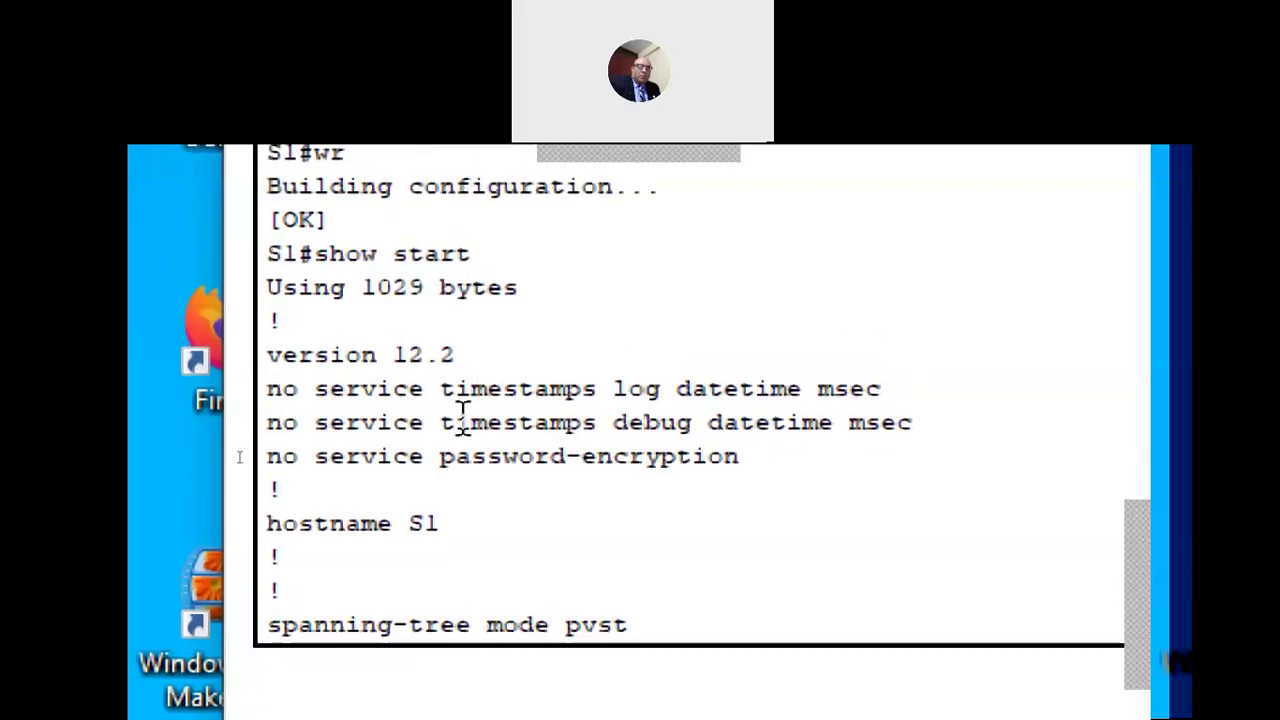
pyautogui.moveTo(472, 254); pyautogui.dragTo(268, 254)
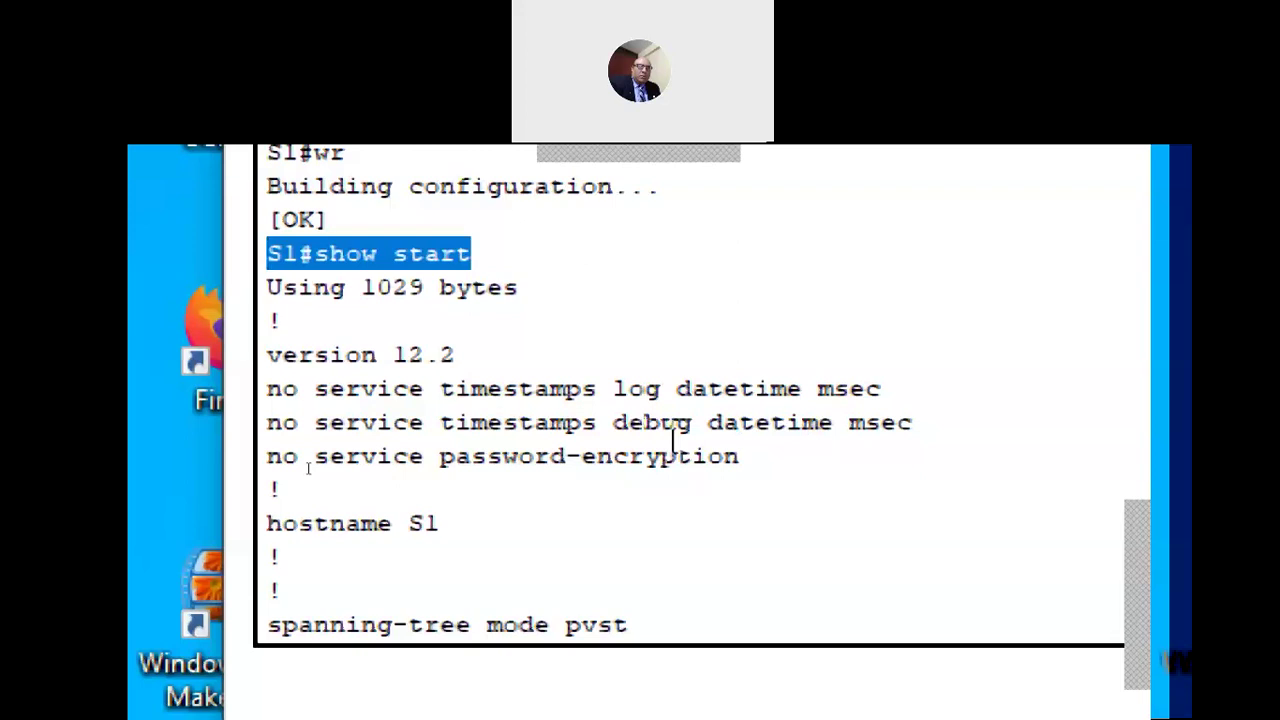
pyautogui.scroll(-4, 673, 440)
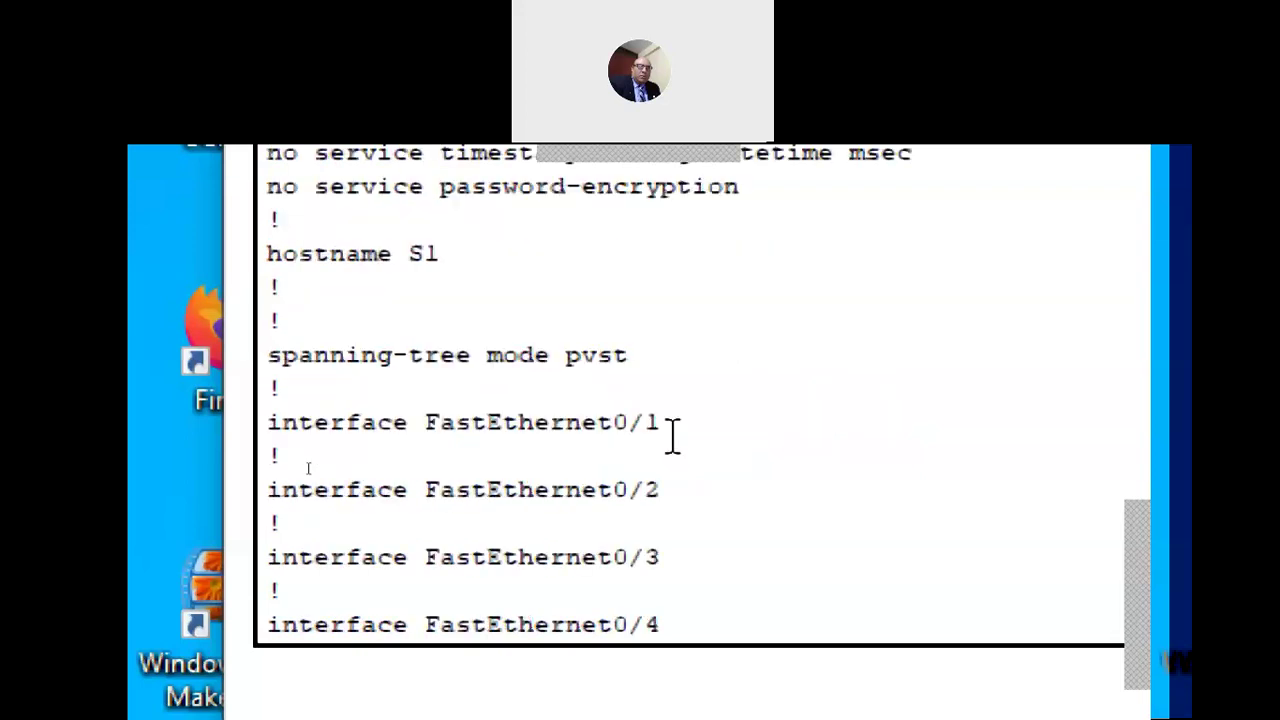
pyautogui.scroll(1, 673, 435)
pyautogui.scroll(-1, 673, 440)
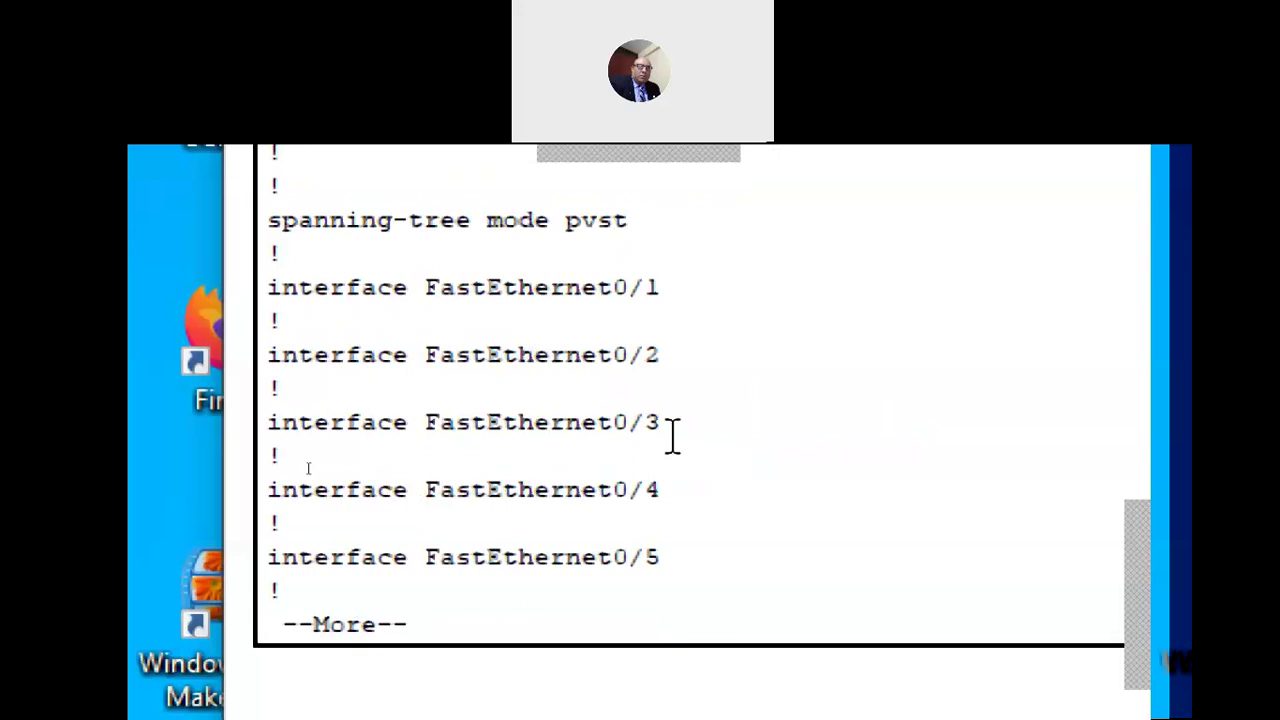
# Step: Page through the listing to 'end', noting Vlan1's shutdown line and the vty 0–15 settings
pyautogui.press('Return')
pyautogui.press('Return')
pyautogui.press('Return')
pyautogui.press('Return')
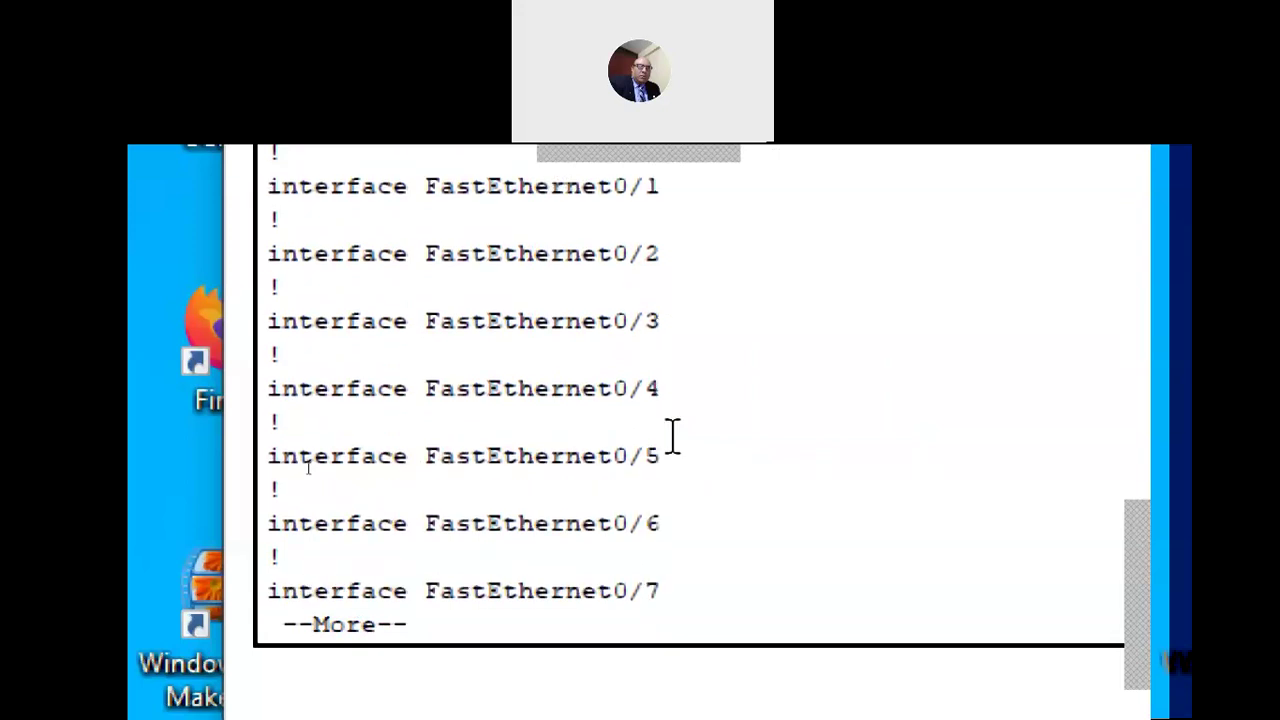
pyautogui.press('Return')
pyautogui.press('Return')
pyautogui.press('Return')
pyautogui.press('Return')
pyautogui.press('Return')
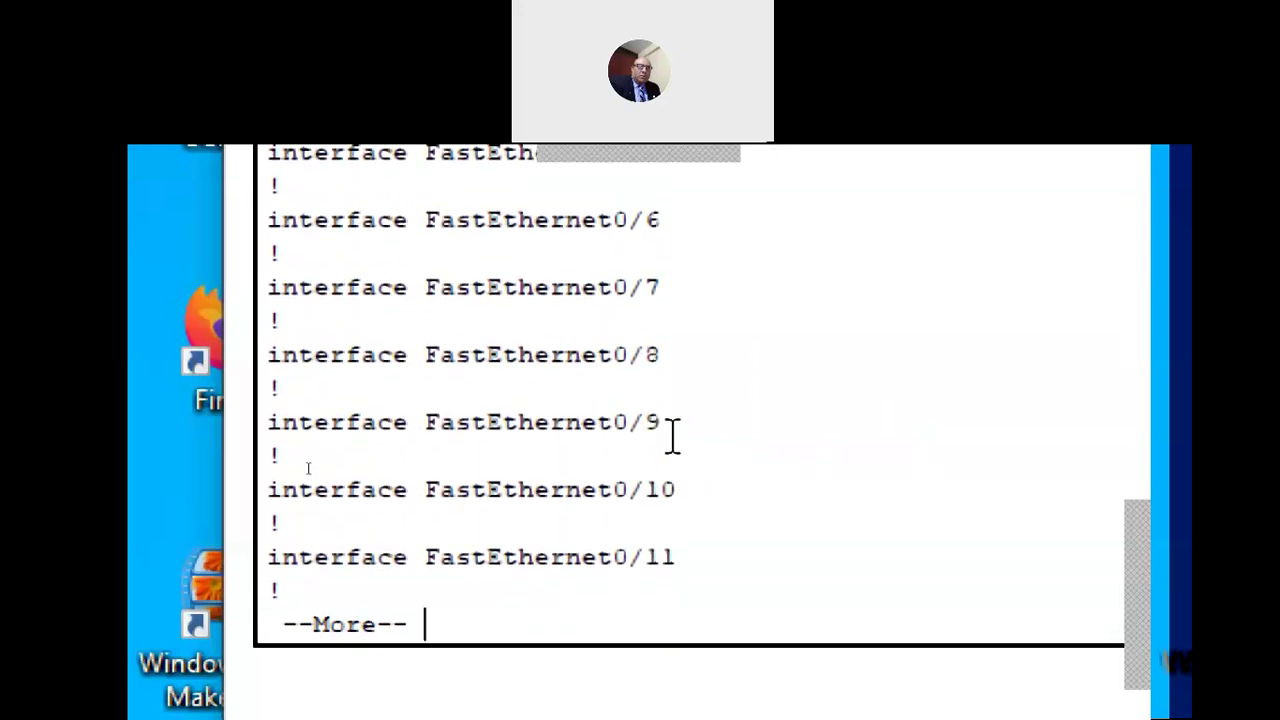
pyautogui.press('Return')
pyautogui.press('Return')
pyautogui.press('Return')
pyautogui.press('Return')
pyautogui.press('Return')
pyautogui.press('Return')
pyautogui.press('Return')
pyautogui.press('Return')
pyautogui.press('Return')
pyautogui.press('Return')
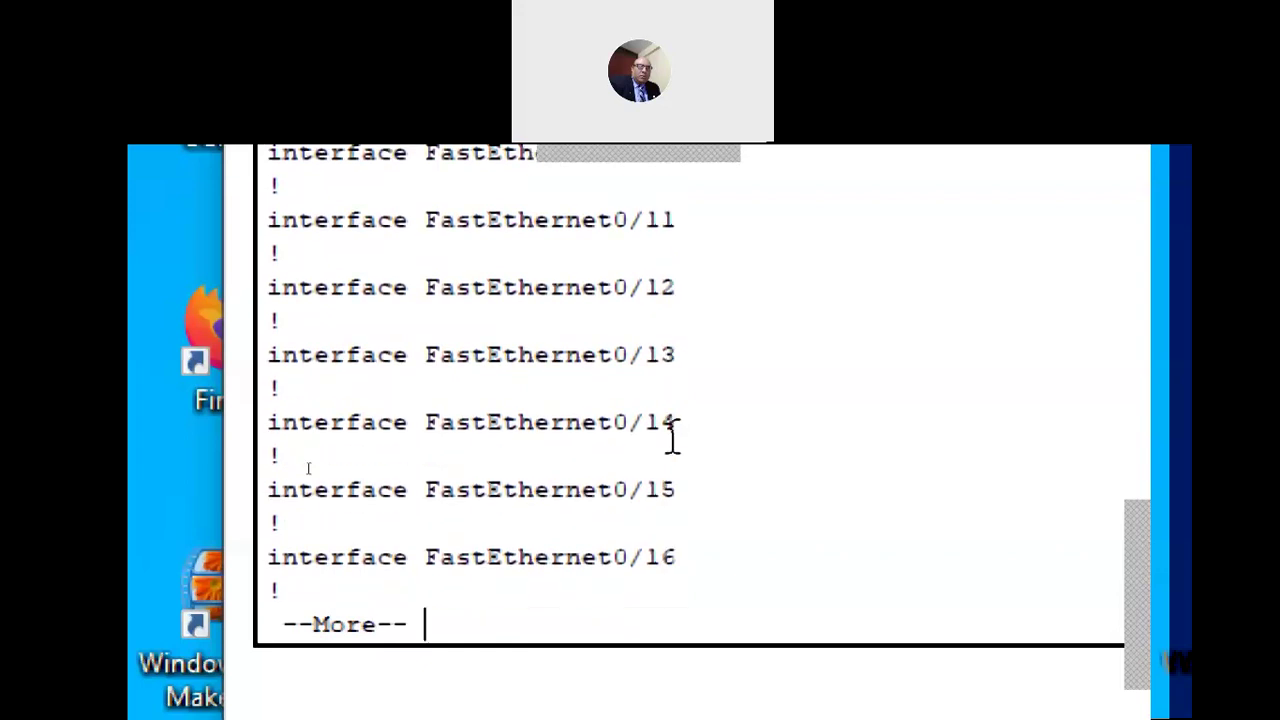
pyautogui.press('Return')
pyautogui.press('Return')
pyautogui.press('Return')
pyautogui.press('Return')
pyautogui.press('Return')
pyautogui.press('Return')
pyautogui.press('Return')
pyautogui.press('Return')
pyautogui.press('Return')
pyautogui.press('Return')
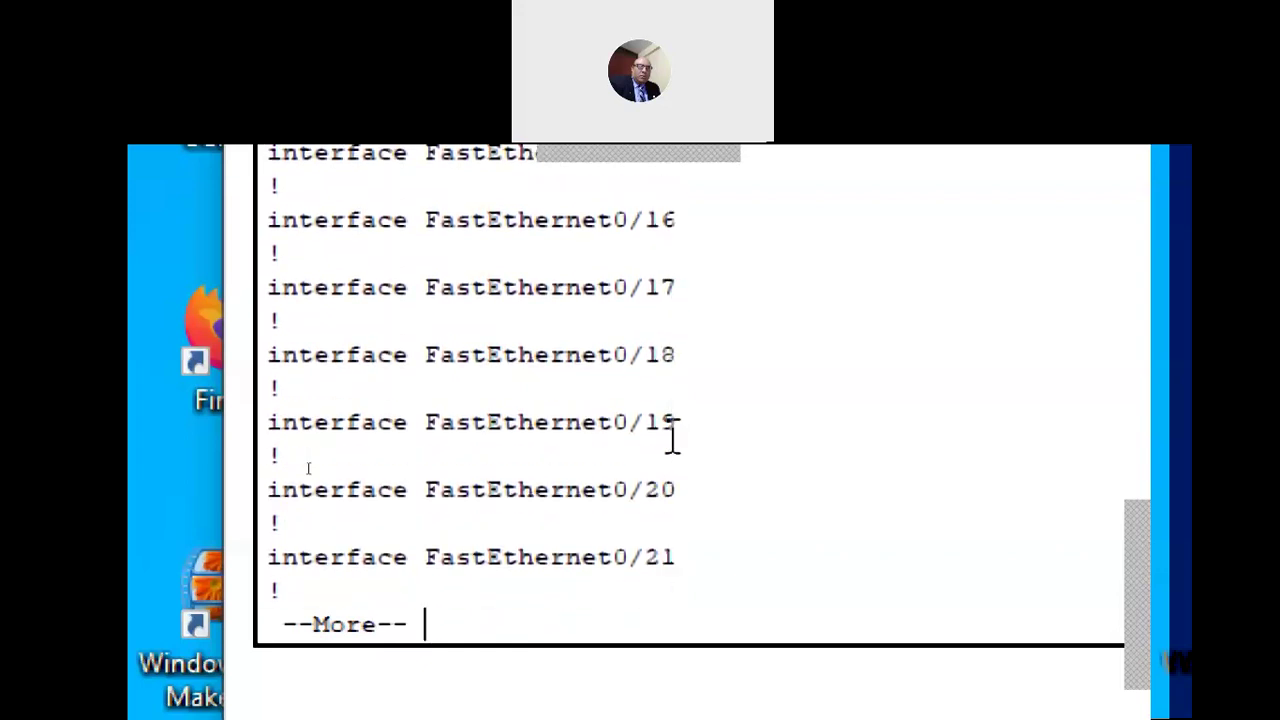
pyautogui.press('Return')
pyautogui.press('Return')
pyautogui.press('Return')
pyautogui.press('Return')
pyautogui.press('Return')
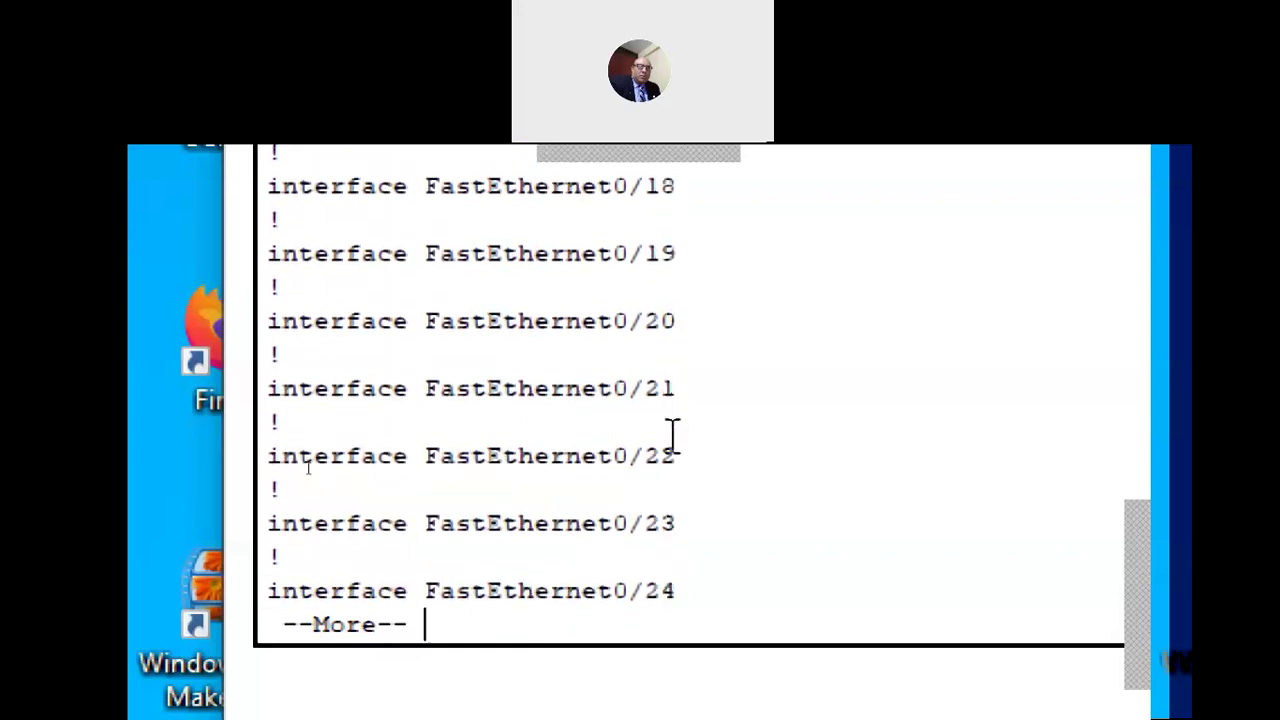
pyautogui.press('Return')
pyautogui.press('Return')
pyautogui.press('Return')
pyautogui.press('Return')
pyautogui.press('Return')
pyautogui.press('Return')
pyautogui.press('Return')
pyautogui.press('Return')
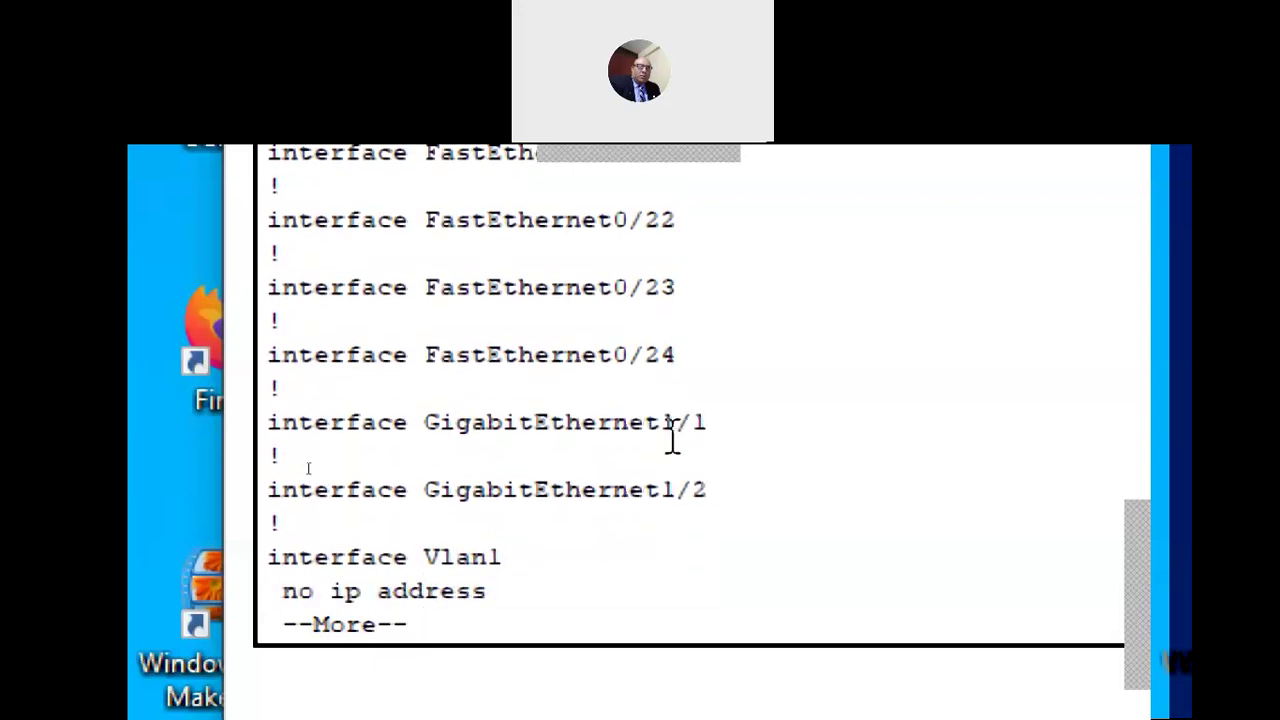
pyautogui.press('Return')
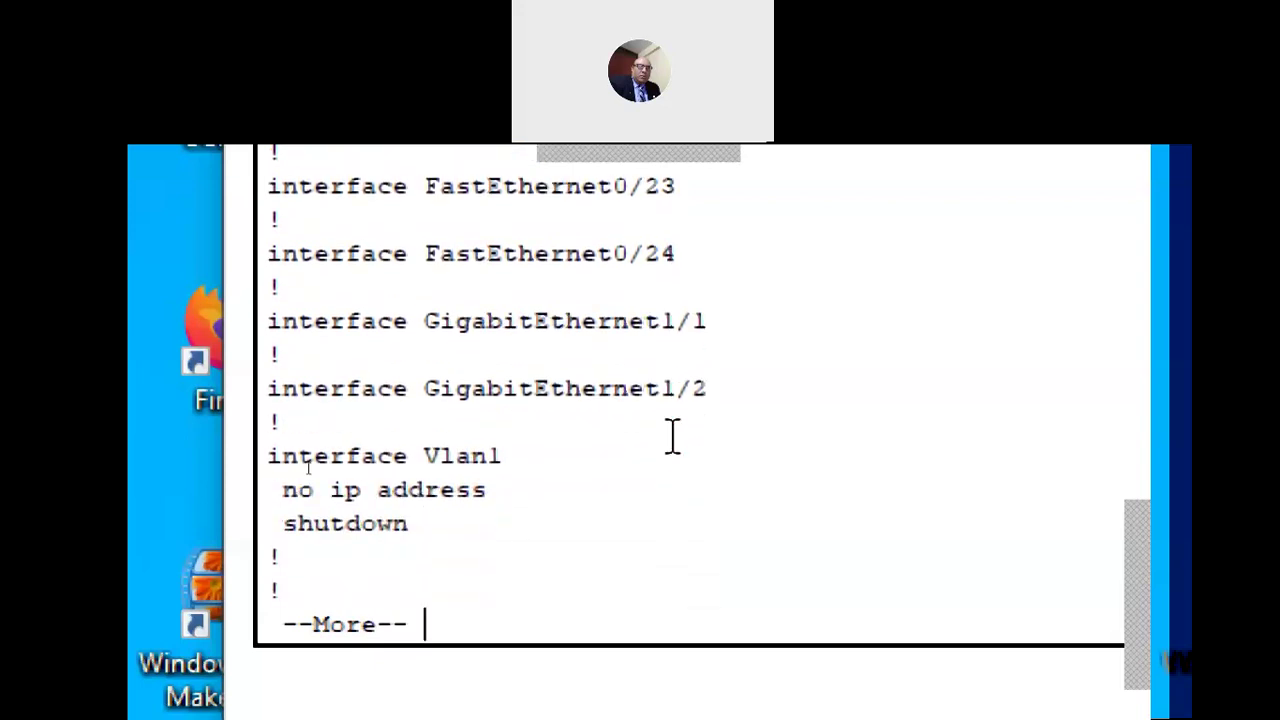
pyautogui.moveTo(410, 524); pyautogui.dragTo(196, 515)
pyautogui.click(566, 617)
pyautogui.press('Return')
pyautogui.press('Return')
pyautogui.press('Return')
pyautogui.press('Return')
pyautogui.press('Return')
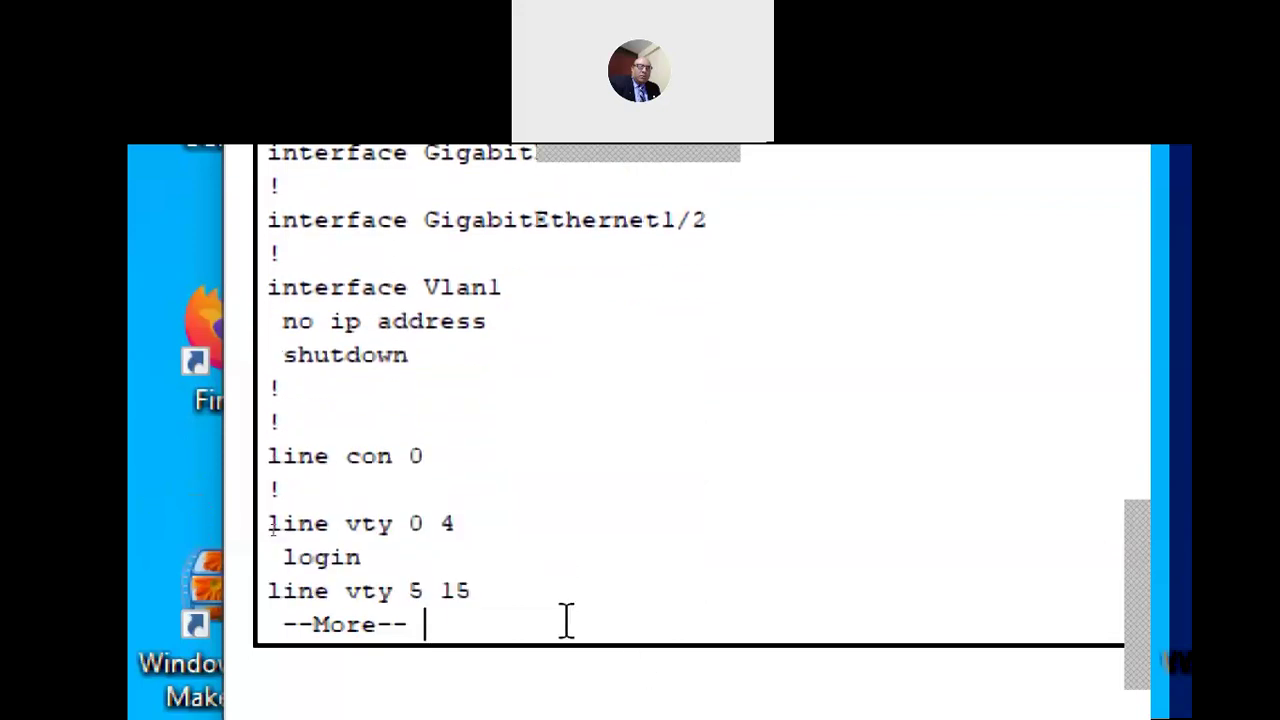
pyautogui.press('Return')
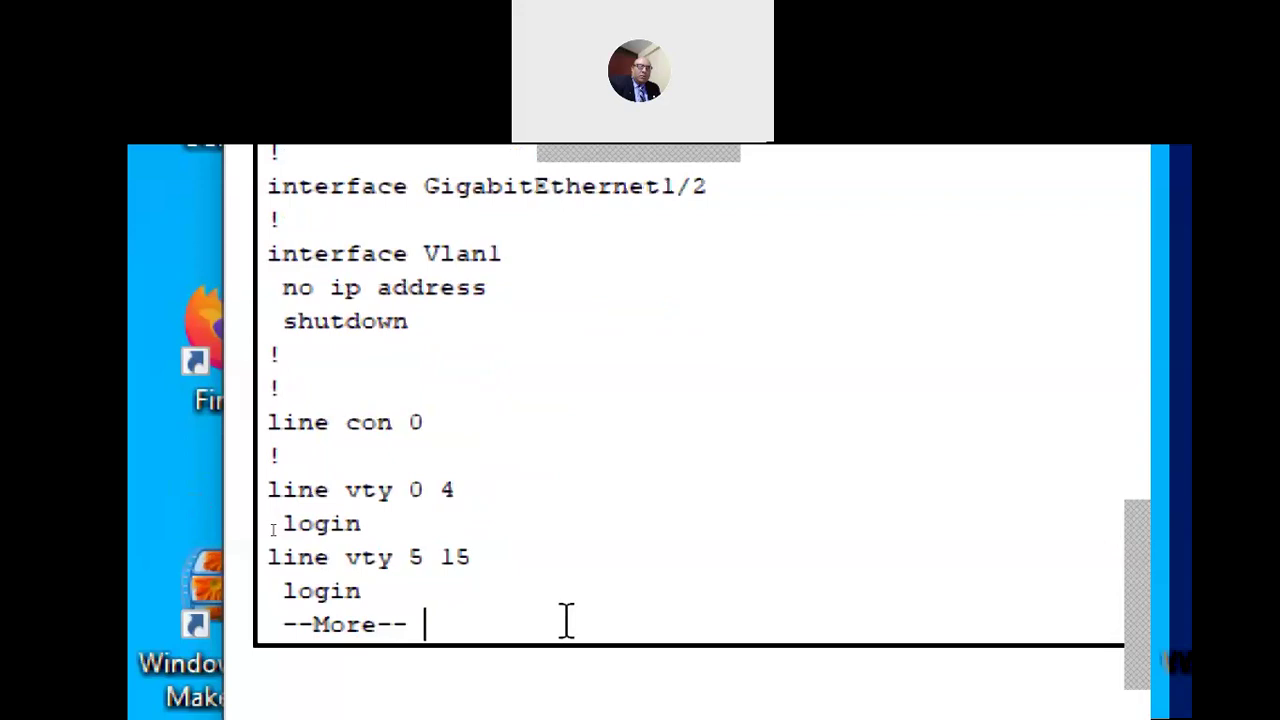
pyautogui.press('Return')
pyautogui.press('Return')
pyautogui.press('Return')
pyautogui.press('Return')
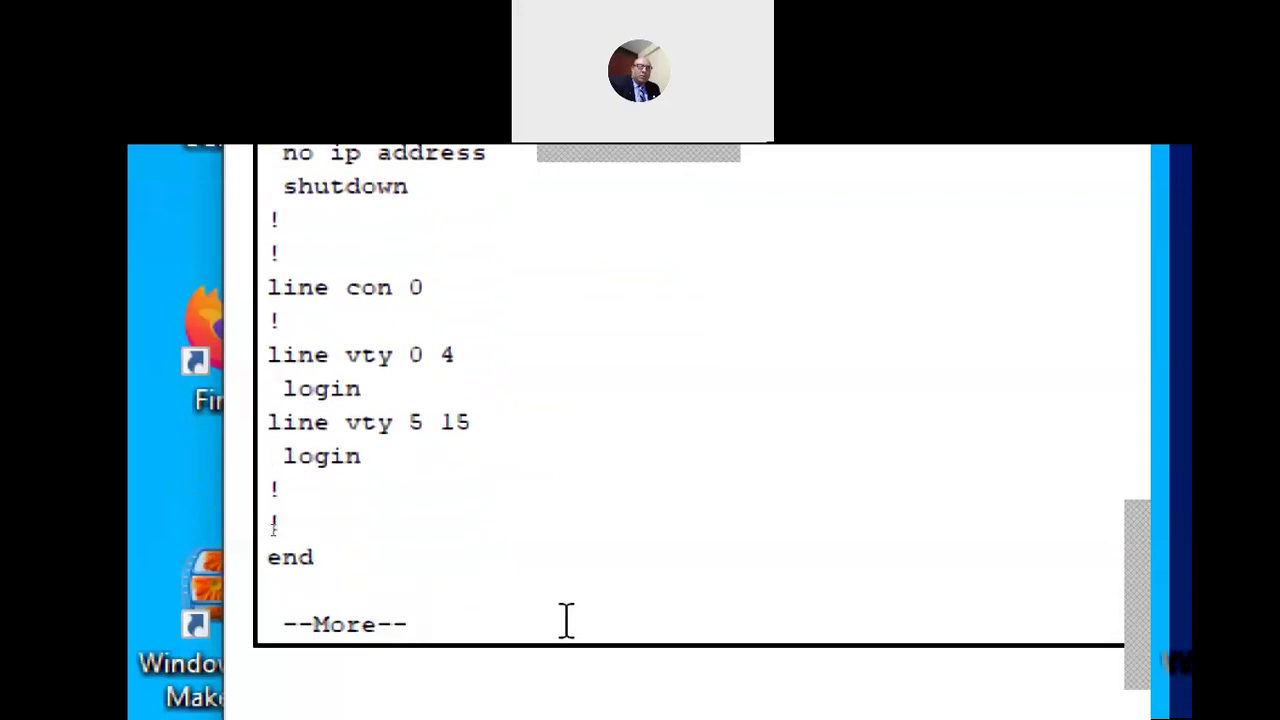
pyautogui.press('Return')
pyautogui.press('Return')
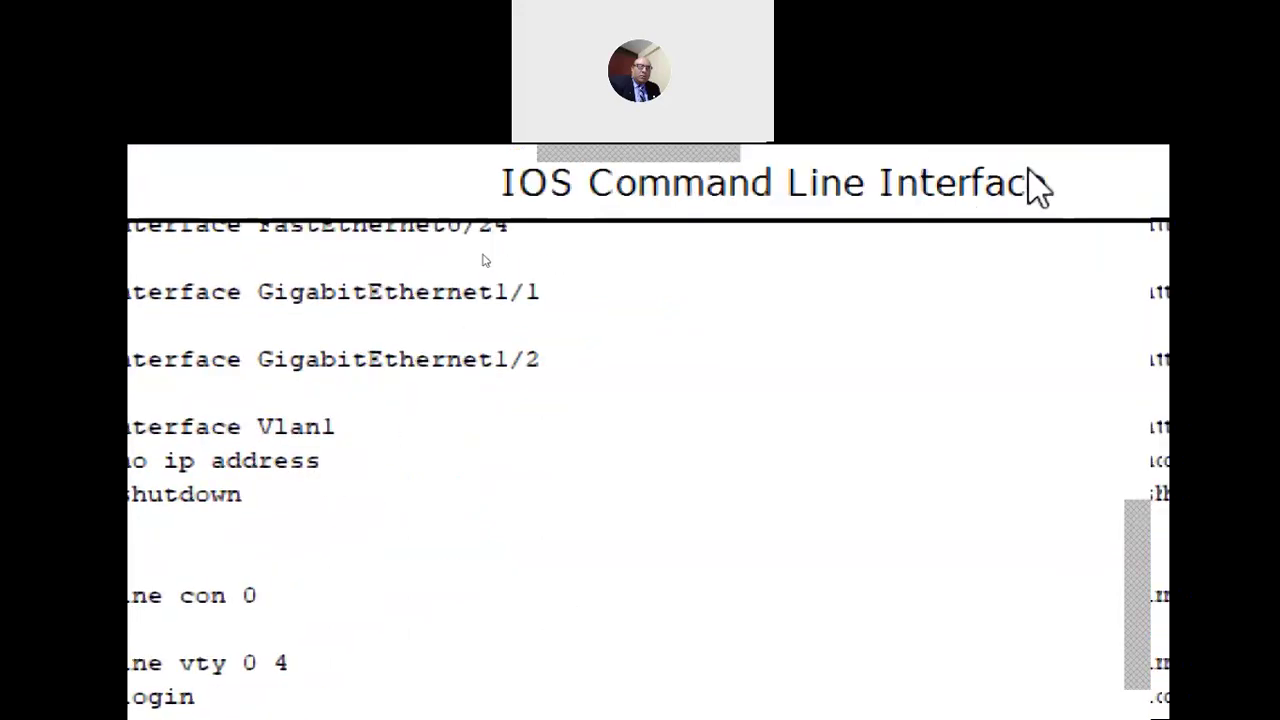
pyautogui.moveTo(790, 230)
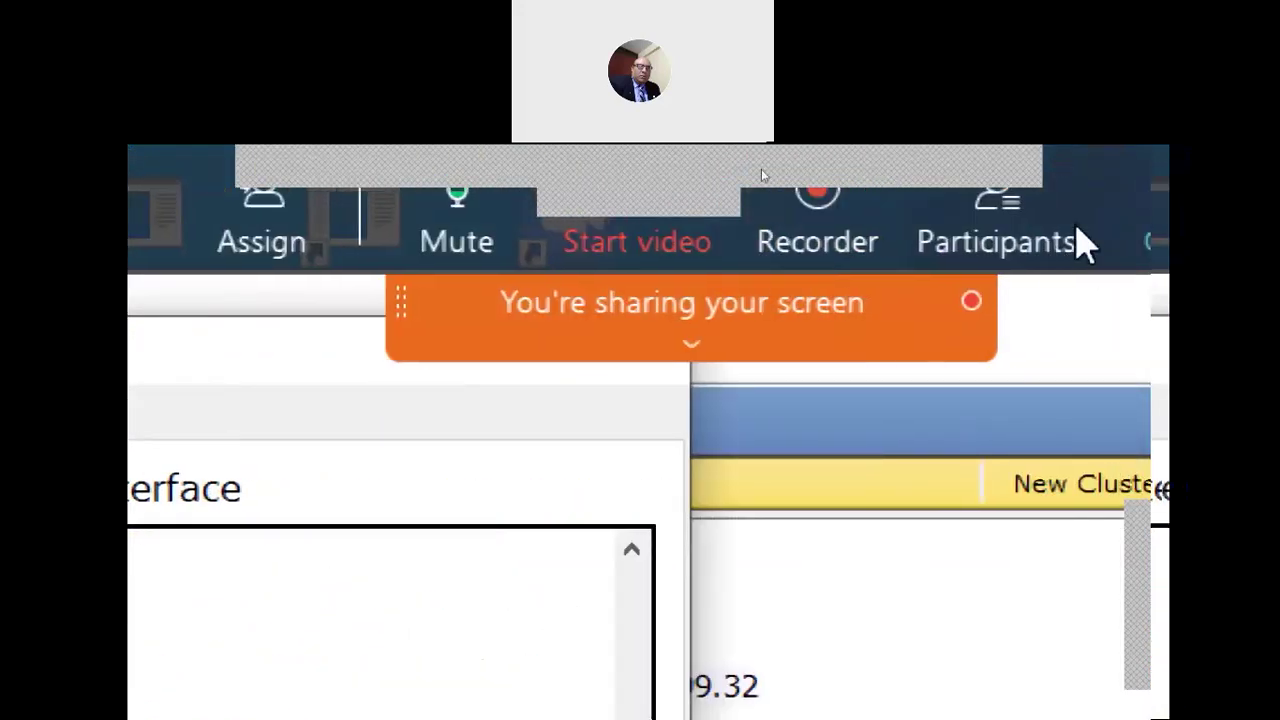
pyautogui.click(812, 195)
pyautogui.doubleClick(688, 605)
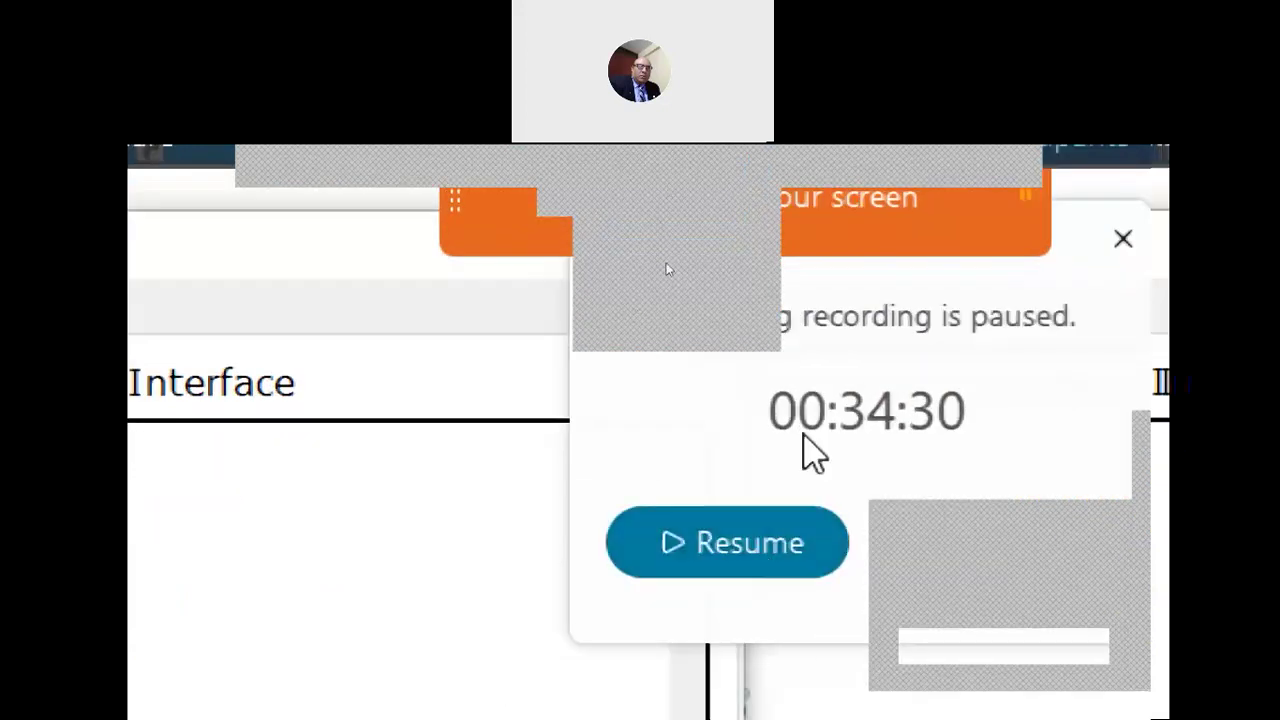
pyautogui.click(996, 236)
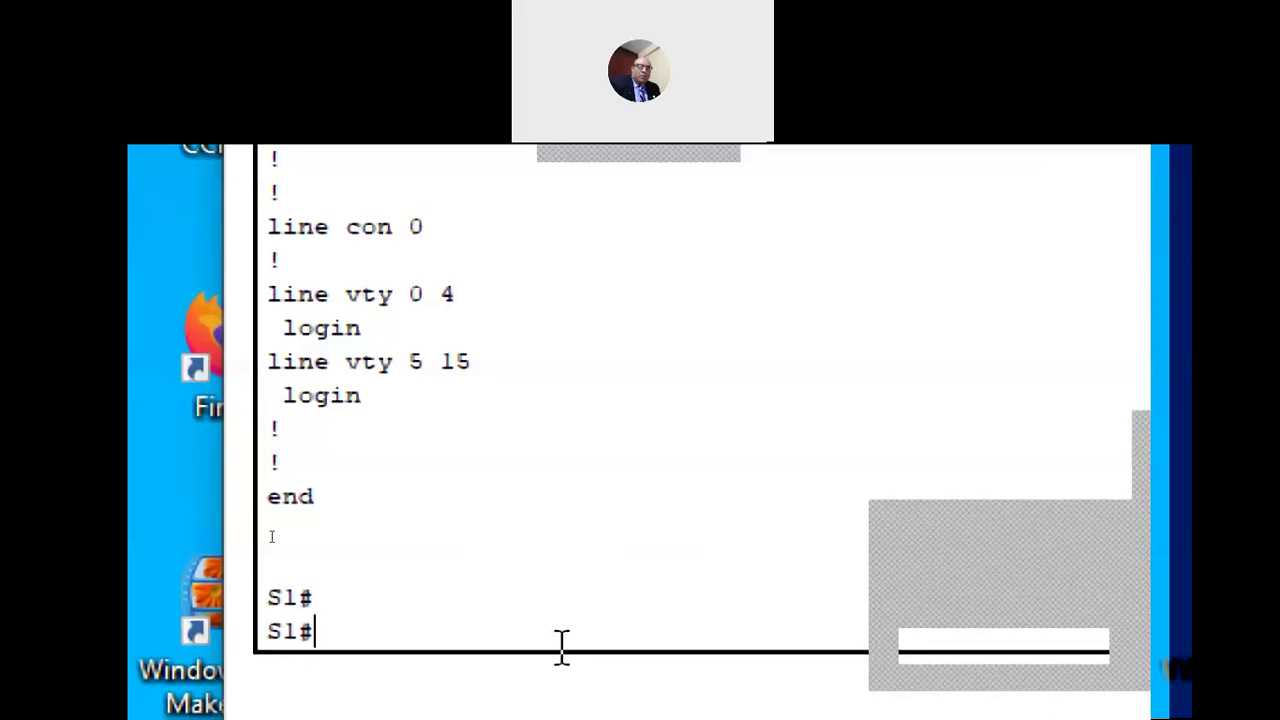
# Step: Enter config t and set the hostname to uppercase S1, correcting the lowercase s1
pyautogui.moveTo(346, 640); pyautogui.dragTo(266, 632)
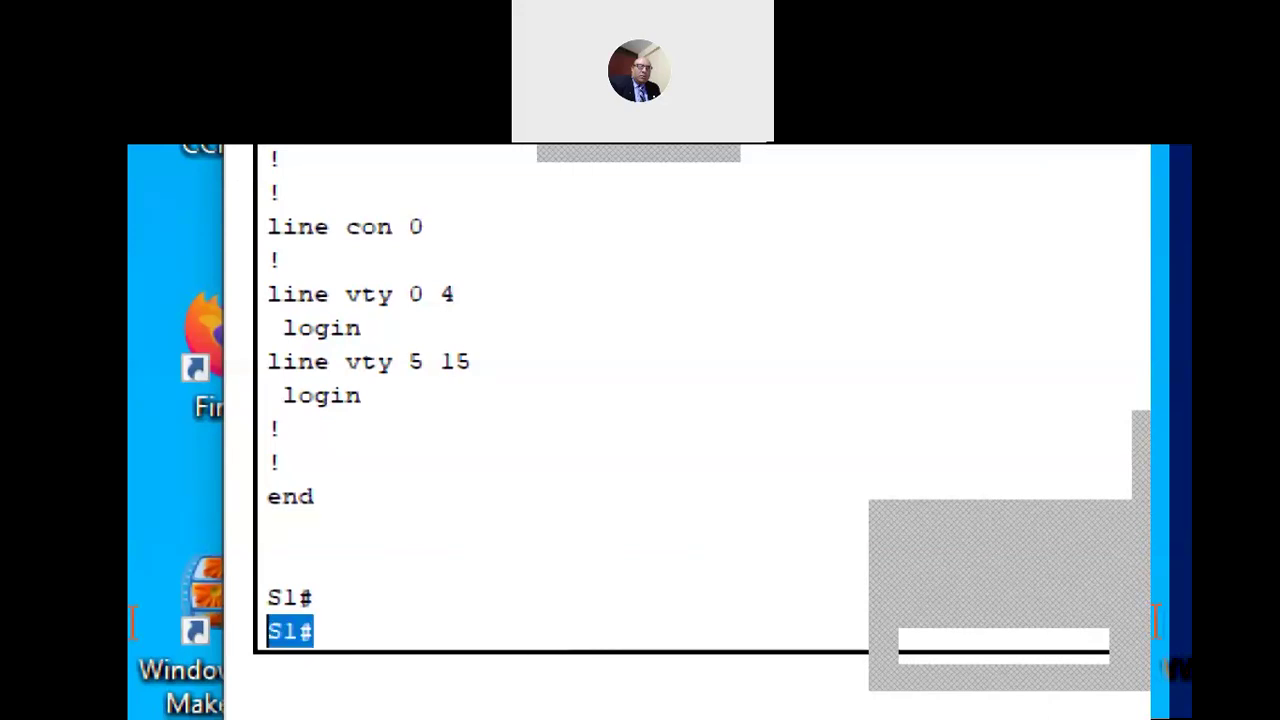
pyautogui.click(445, 635)
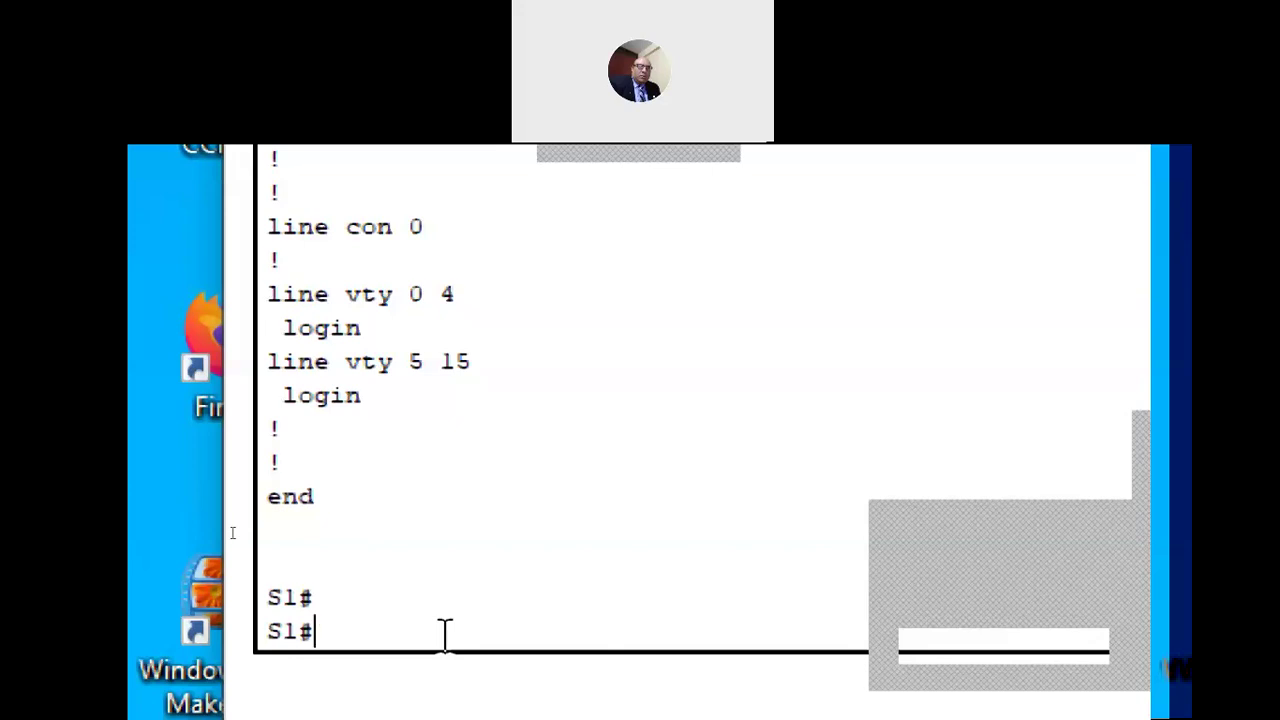
pyautogui.write('config t')
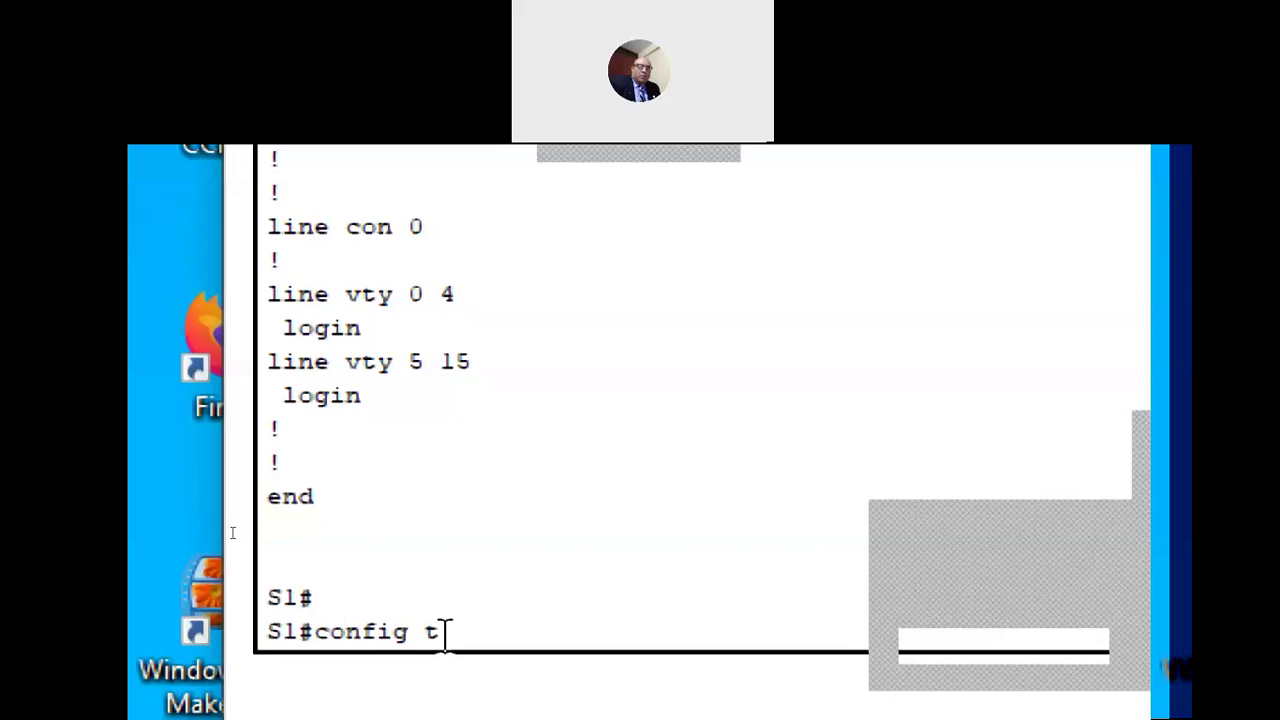
pyautogui.press('Return')
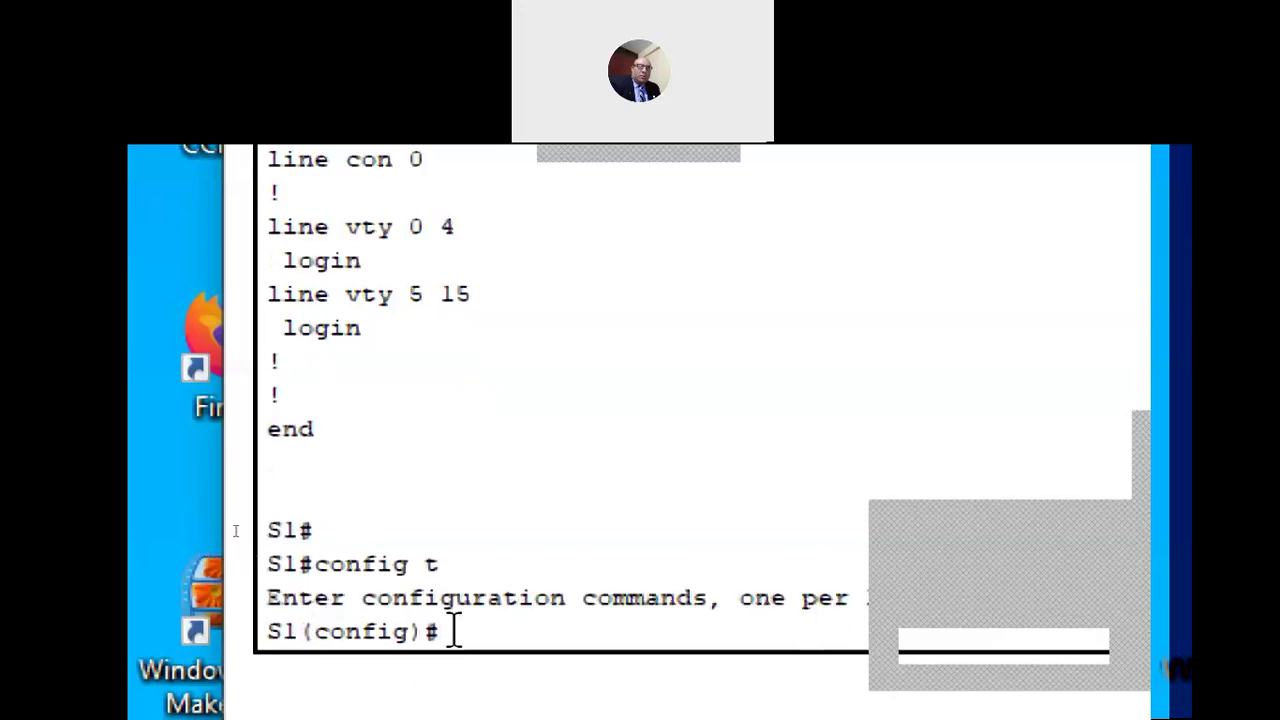
pyautogui.moveTo(440, 632); pyautogui.dragTo(232, 622)
pyautogui.click(568, 634)
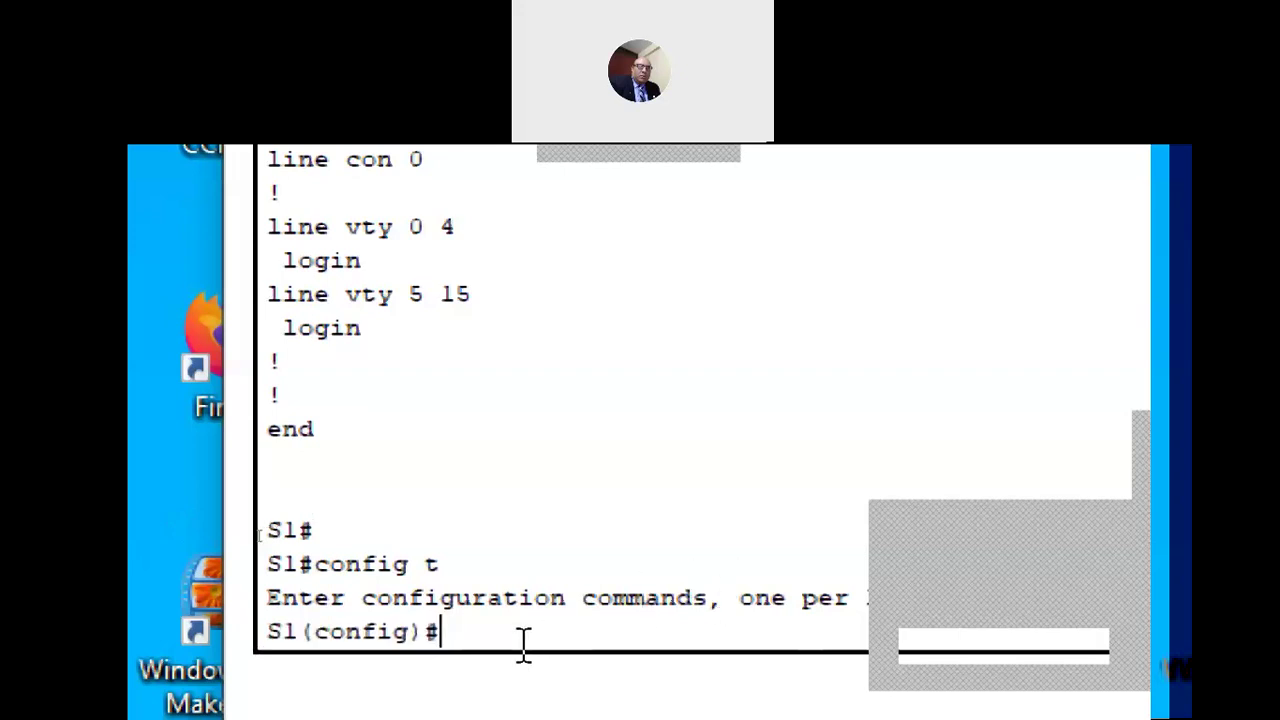
pyautogui.write('hostname s1')
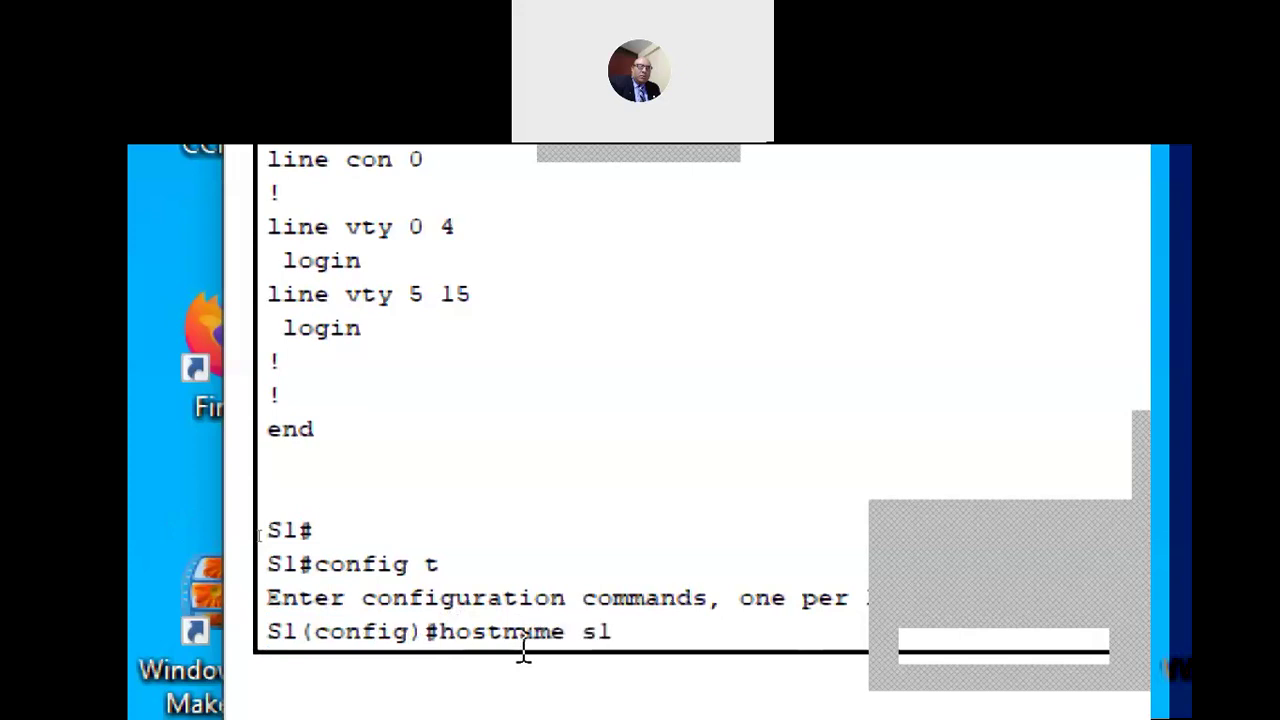
pyautogui.press('Return')
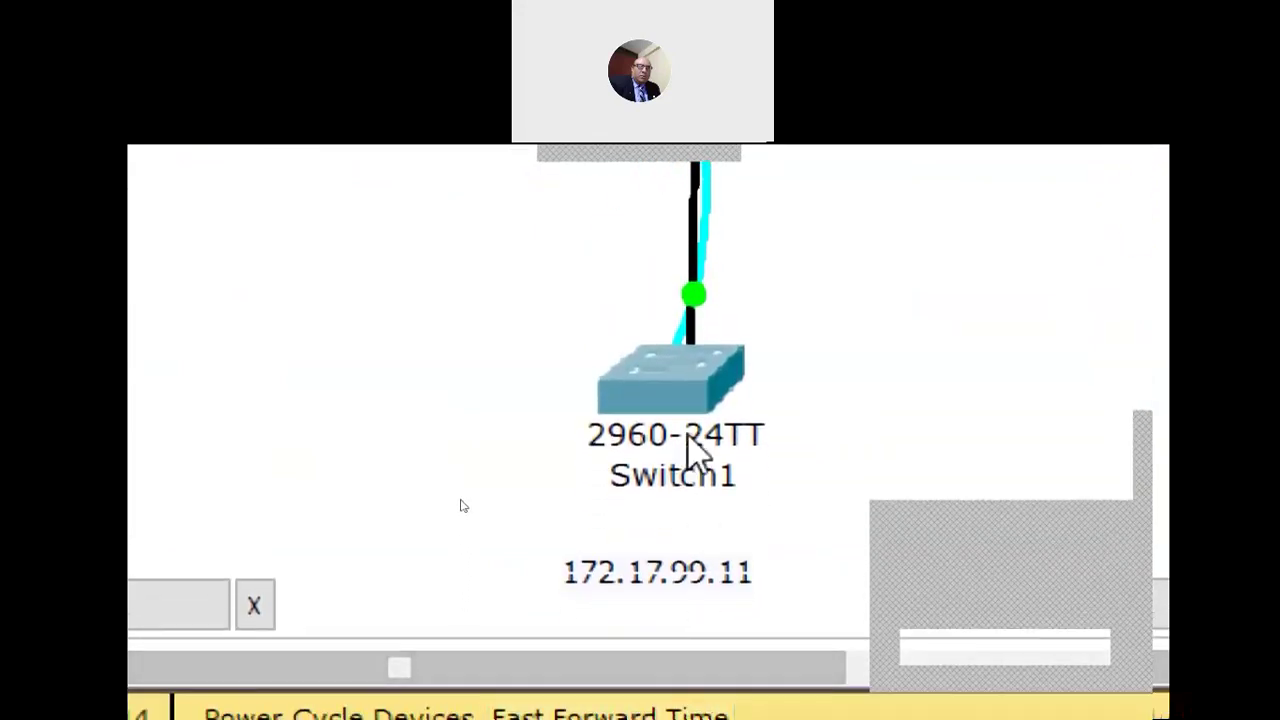
pyautogui.click(677, 352)
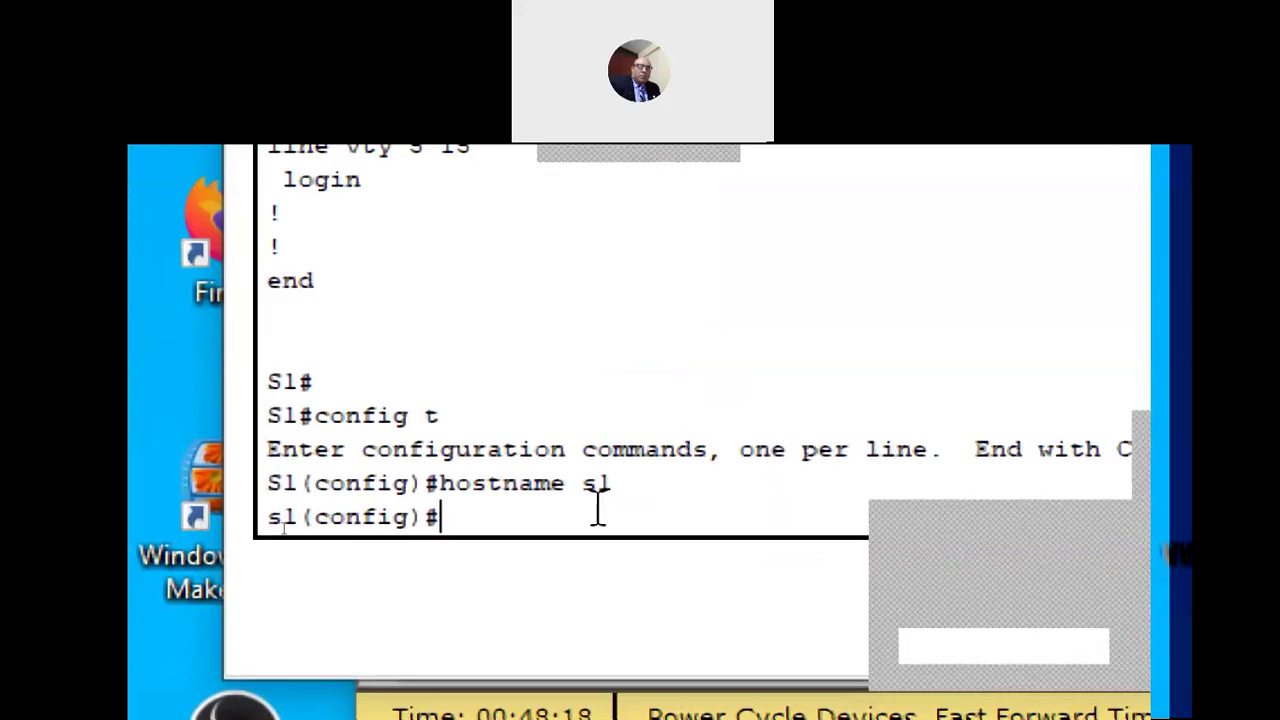
pyautogui.press('Up')
pyautogui.press('Left')
pyautogui.press('BackSpace')
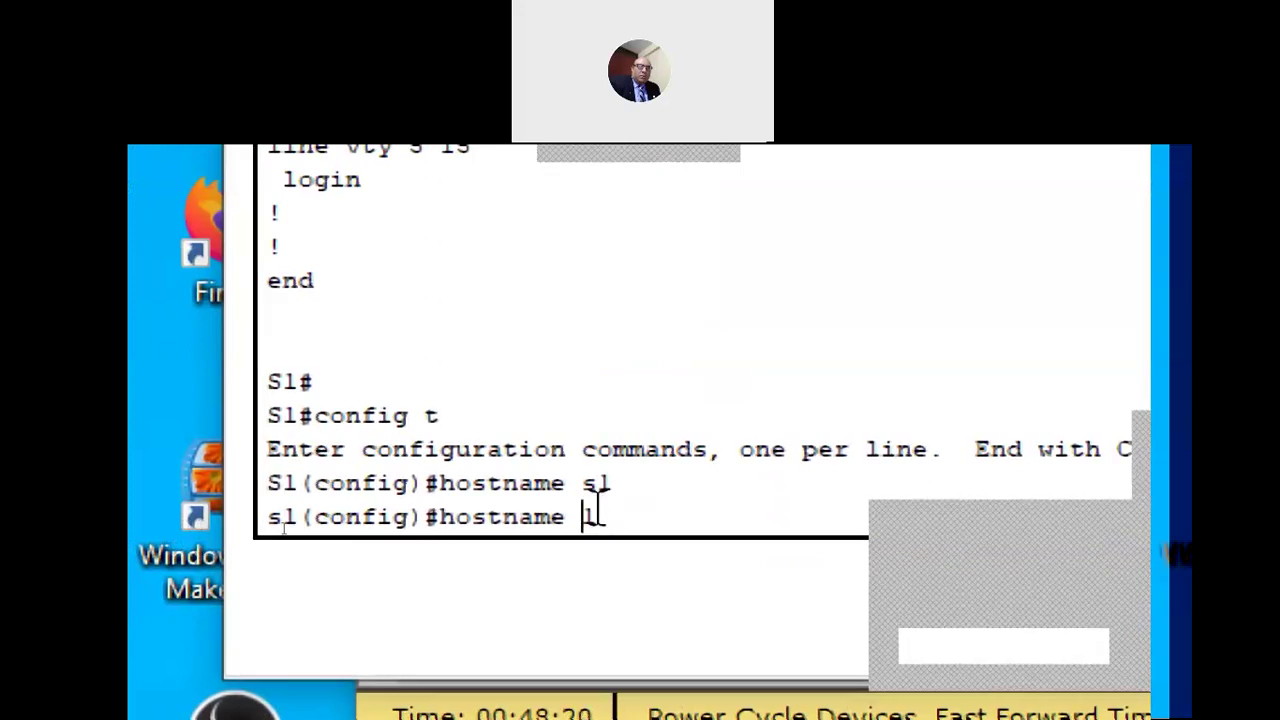
pyautogui.write('S')
pyautogui.press('Return')
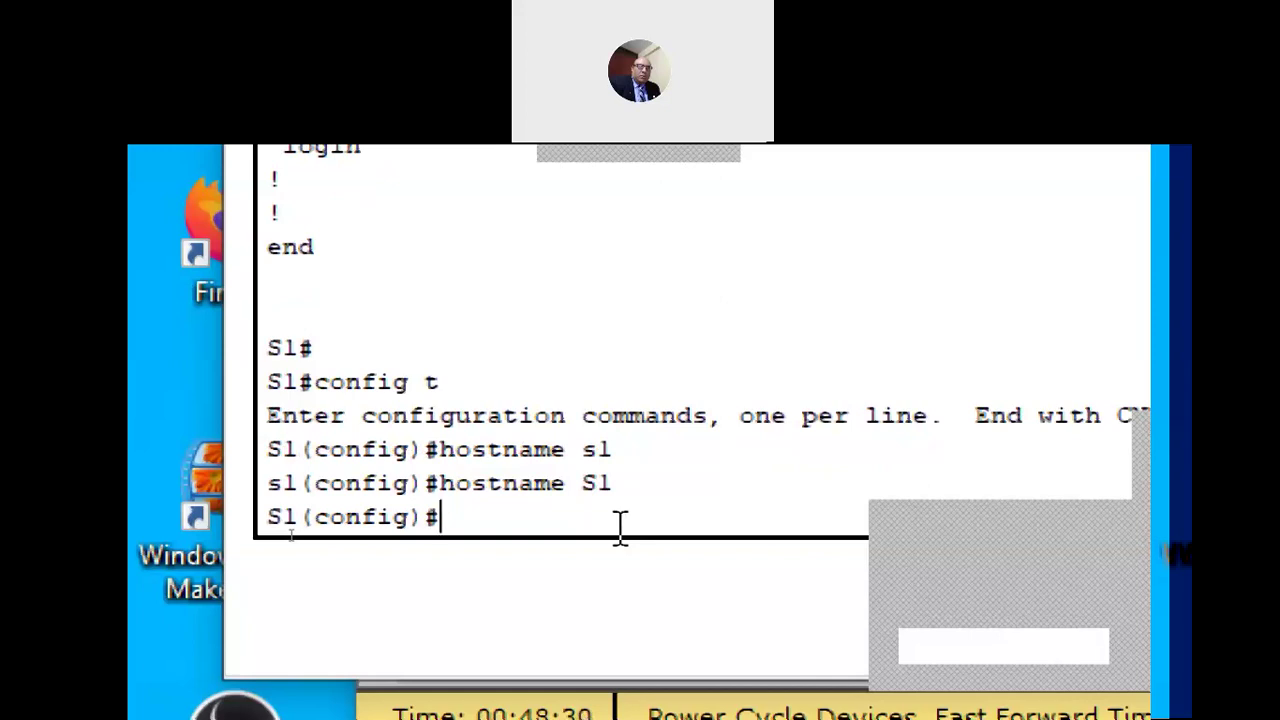
# Step: Set a password on line console 0 and require login
pyautogui.write('line console 0')
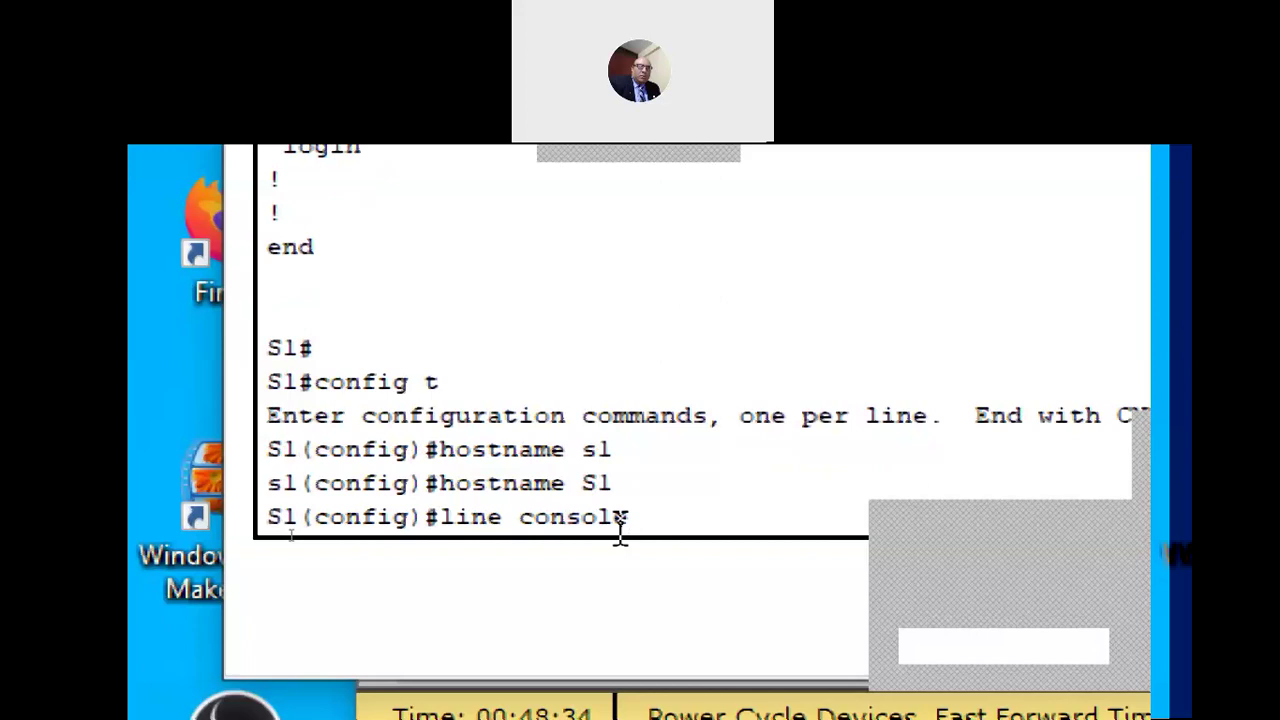
pyautogui.press('Return')
pyautogui.write('passwor')
pyautogui.press('BackSpace')
pyautogui.press('BackSpace')
pyautogui.write('word cisco')
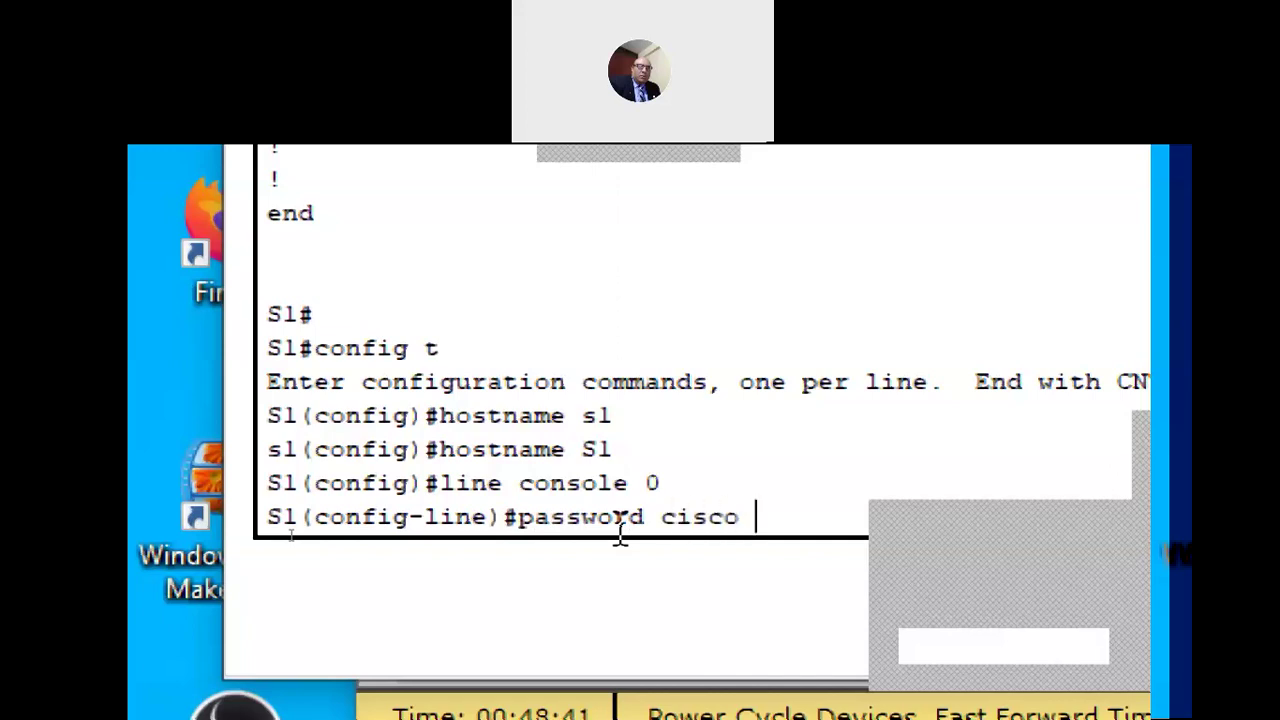
pyautogui.press('Return')
pyautogui.write('login')
pyautogui.press('Return')
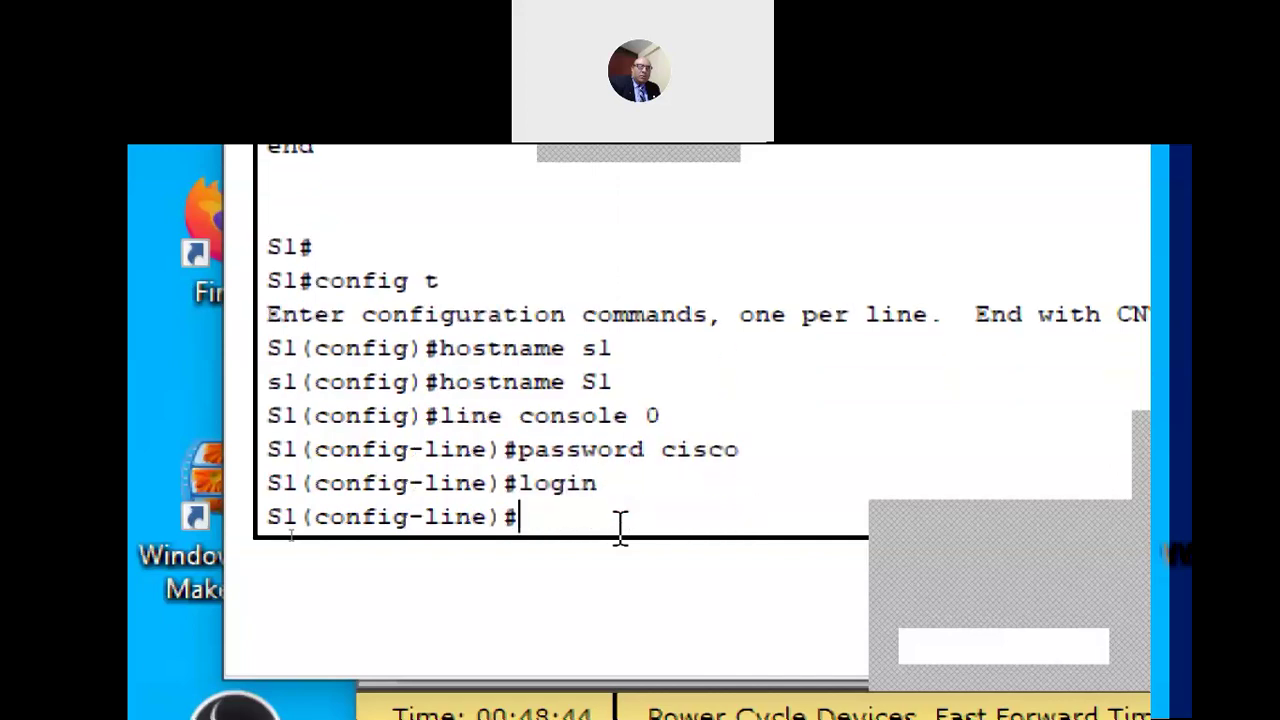
# Step: Set the same password with login on line vty 0 15, then exit line configuration
pyautogui.write('line')
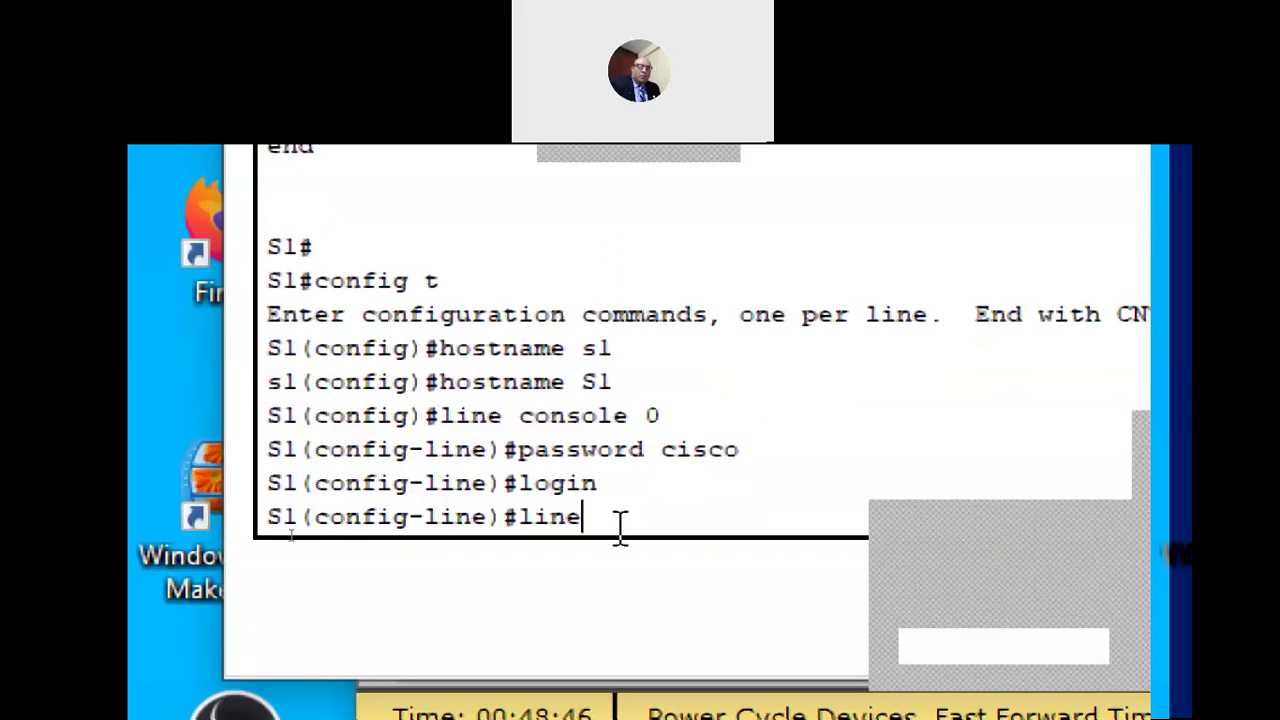
pyautogui.write(' vty 0 15')
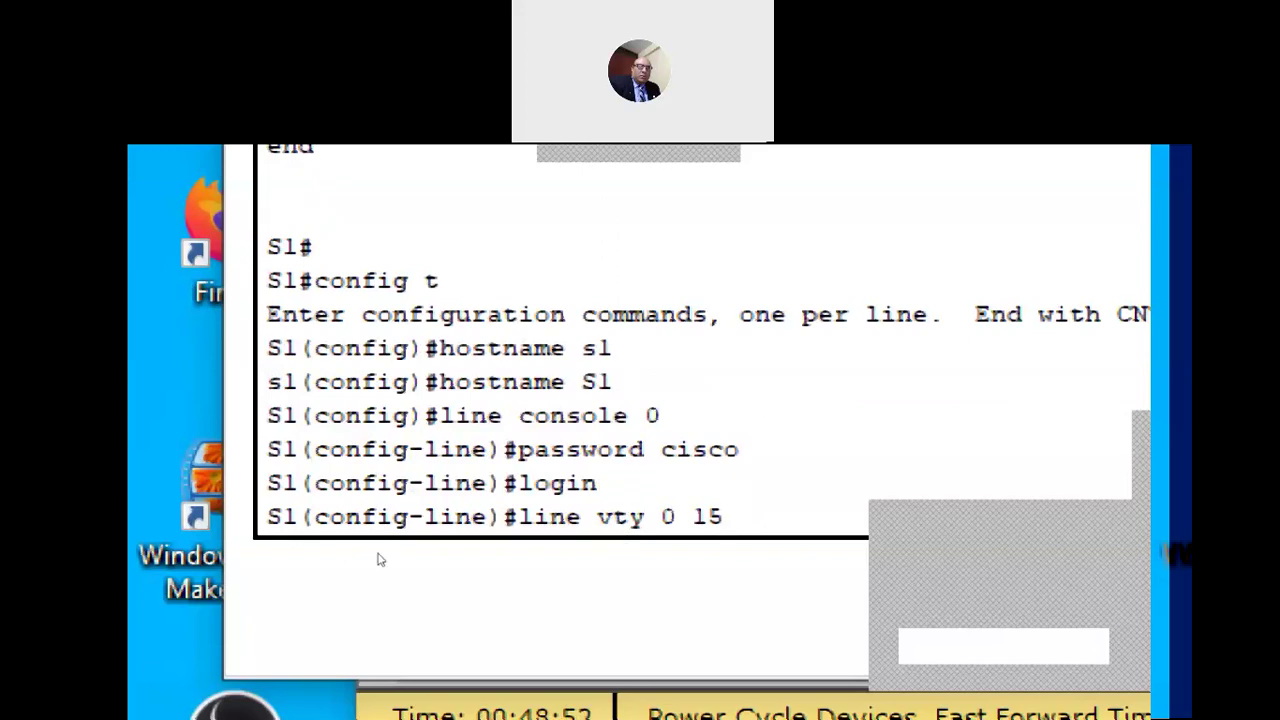
pyautogui.press('Return')
pyautogui.write('pass')
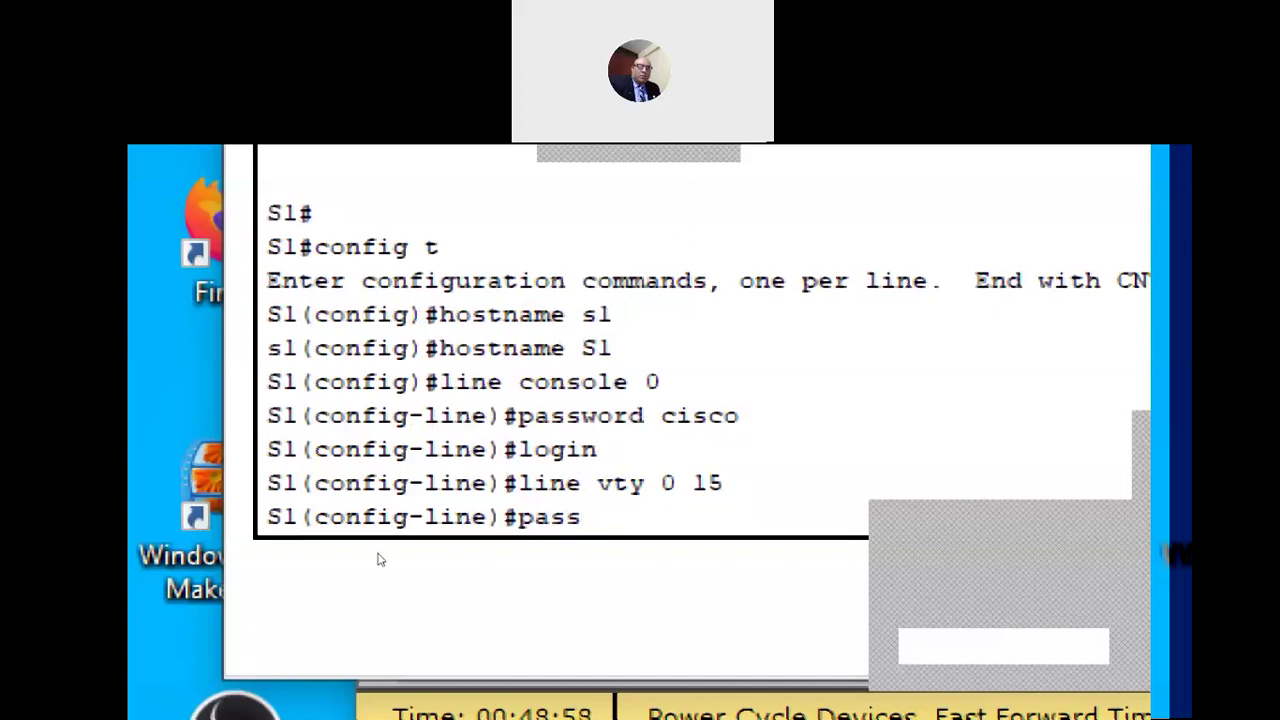
pyautogui.write('word cisco')
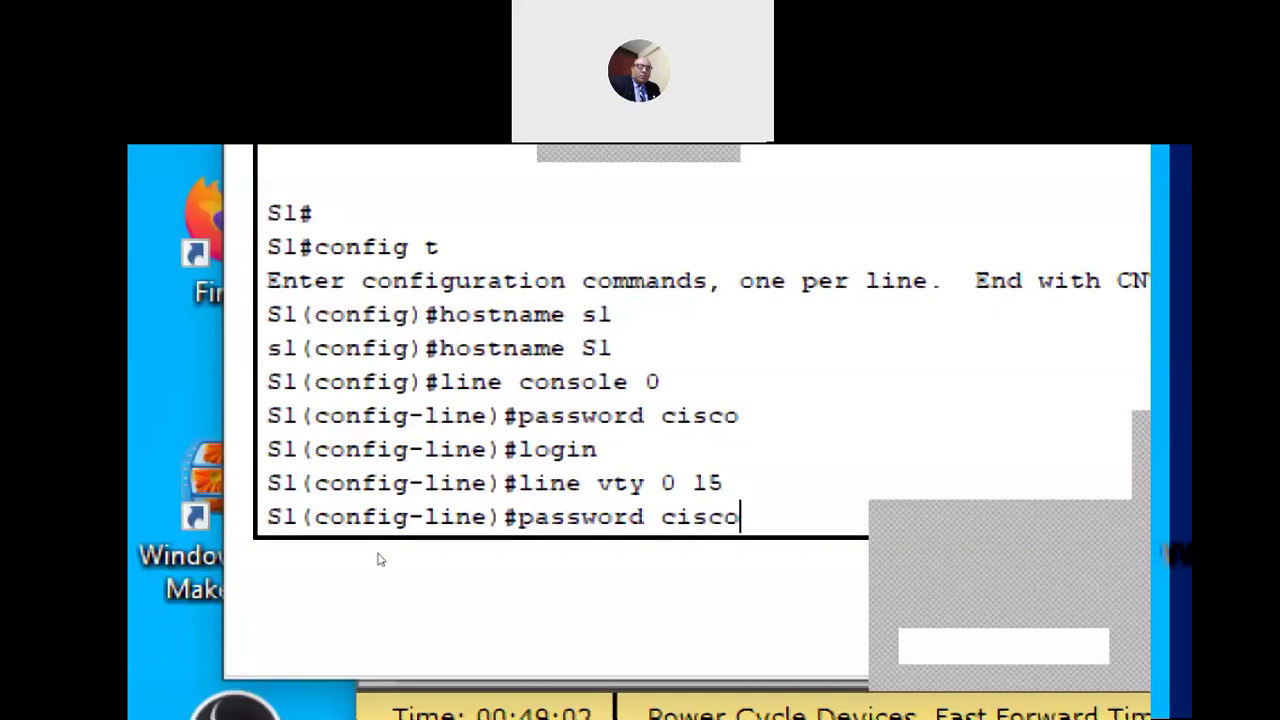
pyautogui.press('Return')
pyautogui.write('login')
pyautogui.press('Return')
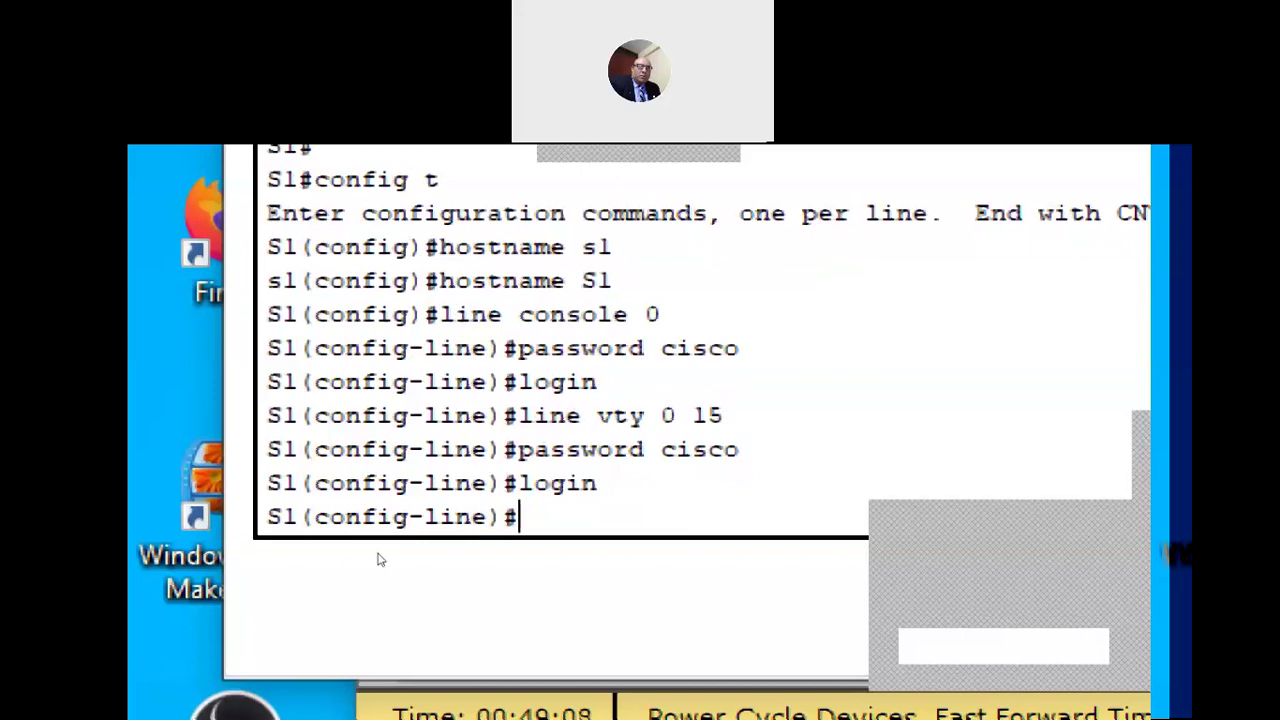
pyautogui.write('exit')
pyautogui.press('Return')
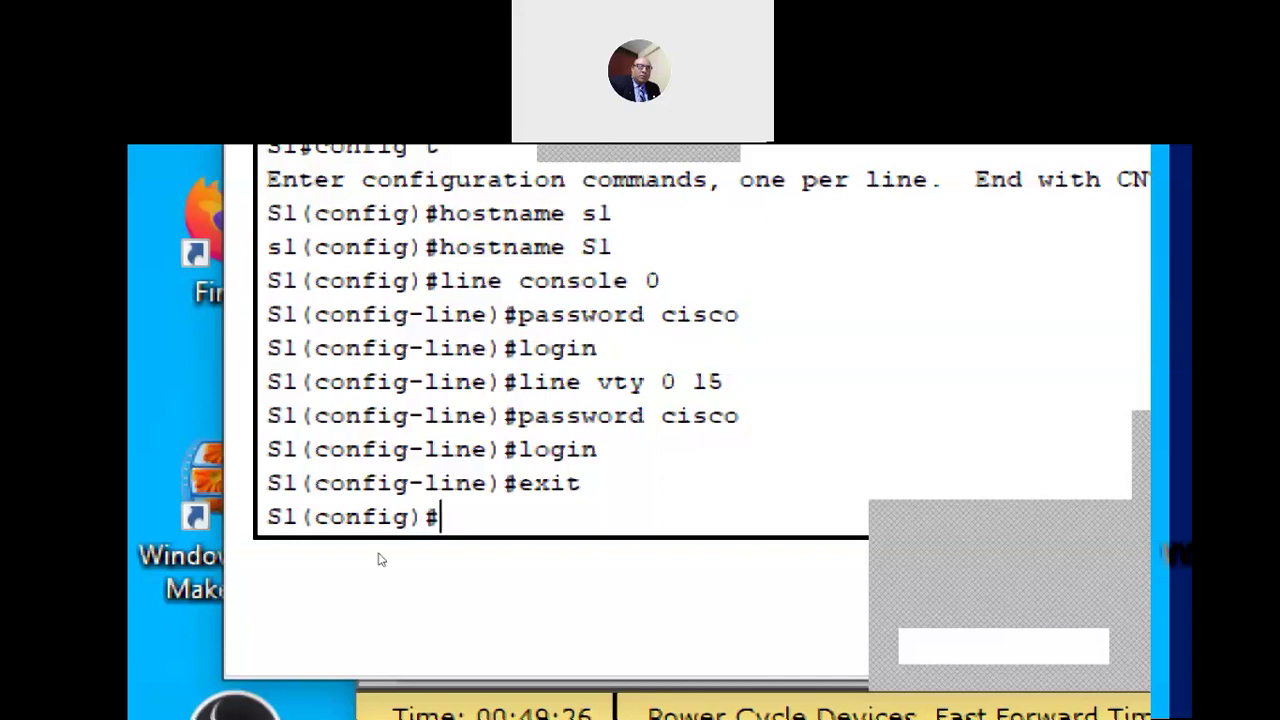
pyautogui.write('wr')
pyautogui.press('Return')
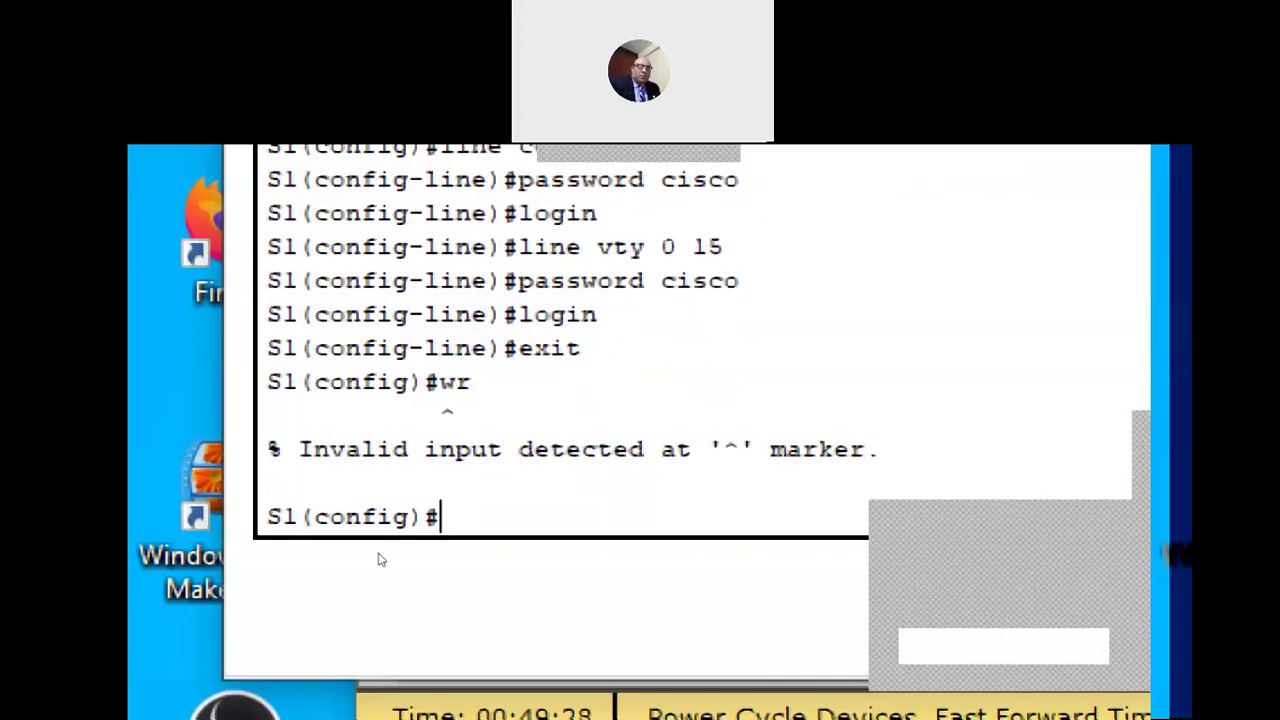
pyautogui.write('end')
pyautogui.press('Return')
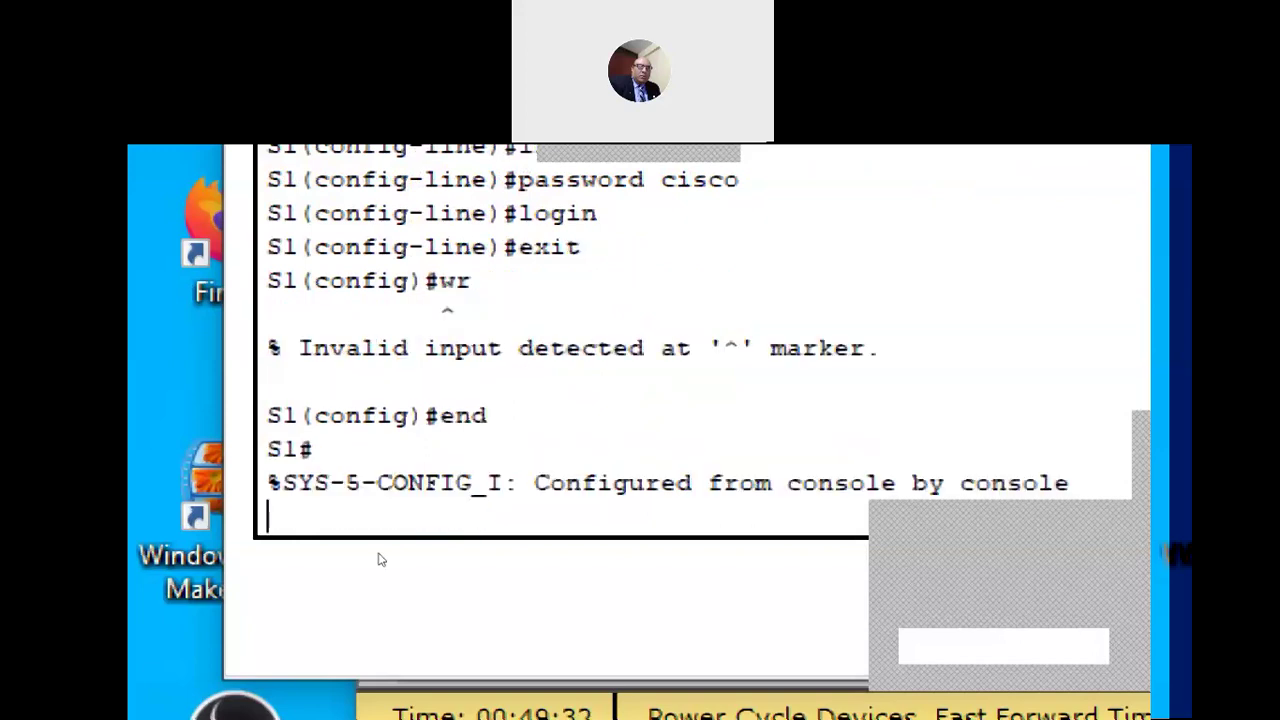
pyautogui.press('Return')
pyautogui.write('wr')
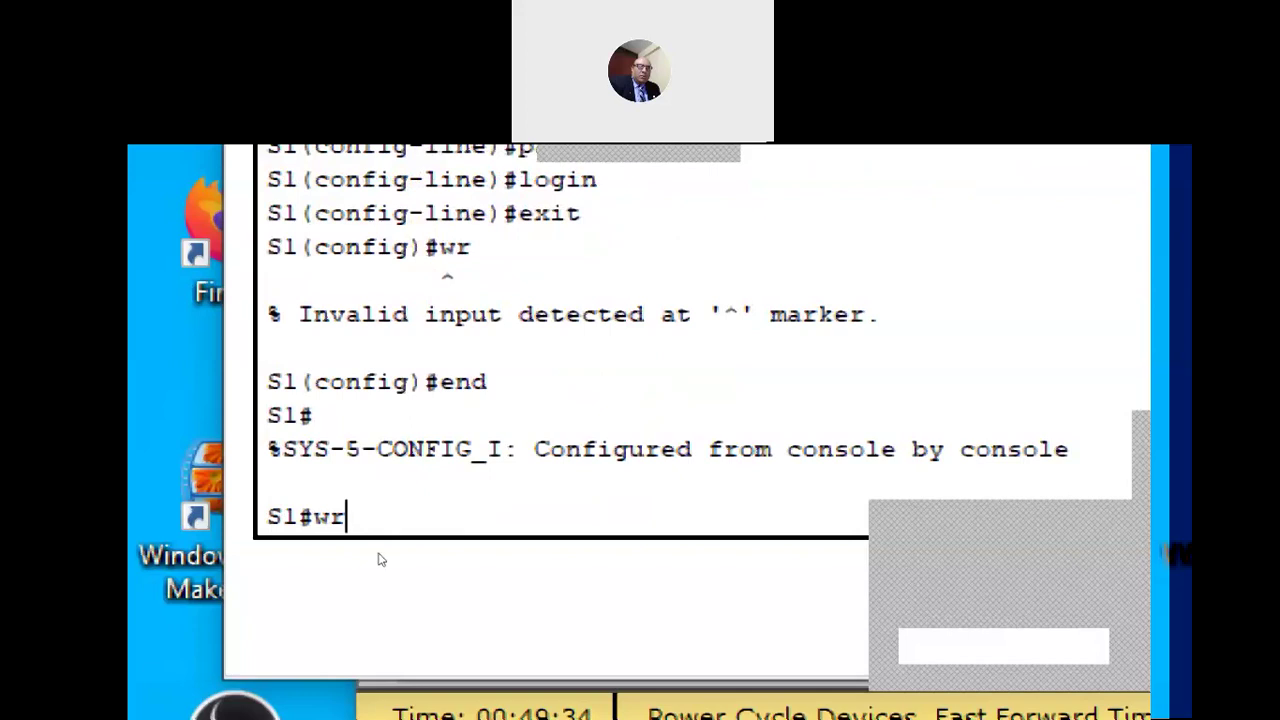
pyautogui.press('Return')
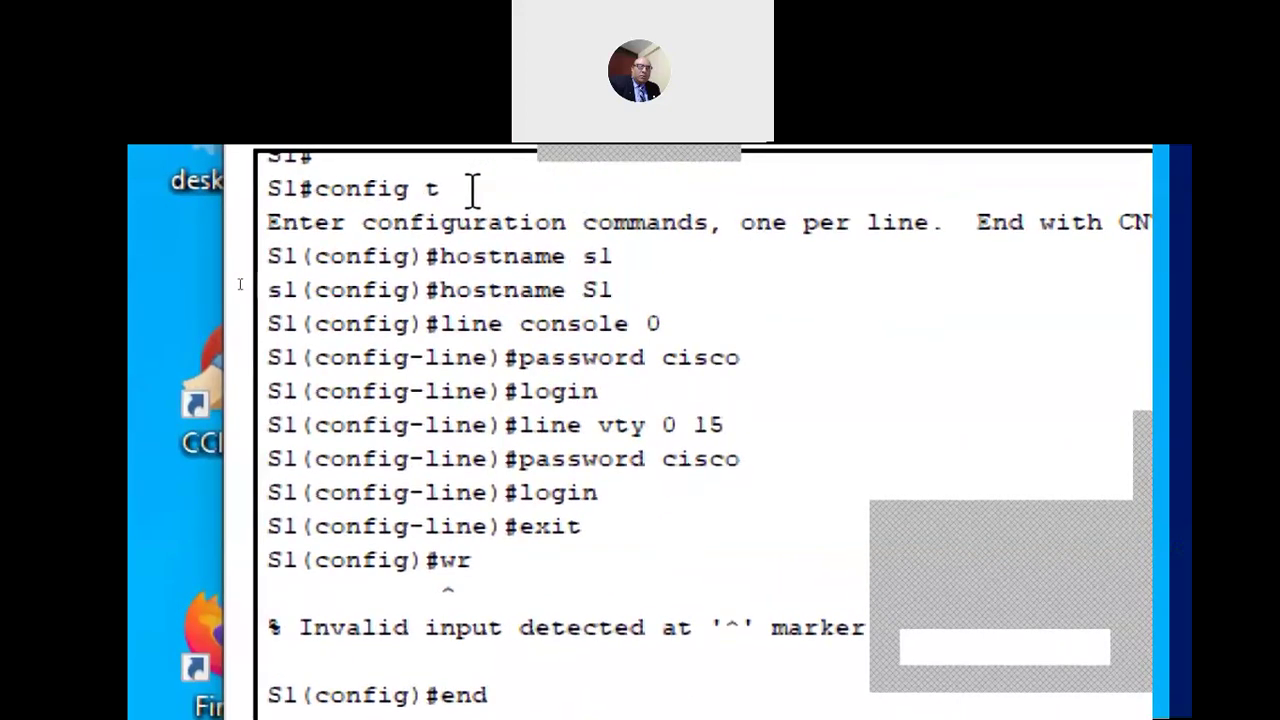
pyautogui.moveTo(442, 140); pyautogui.dragTo(270, 144)
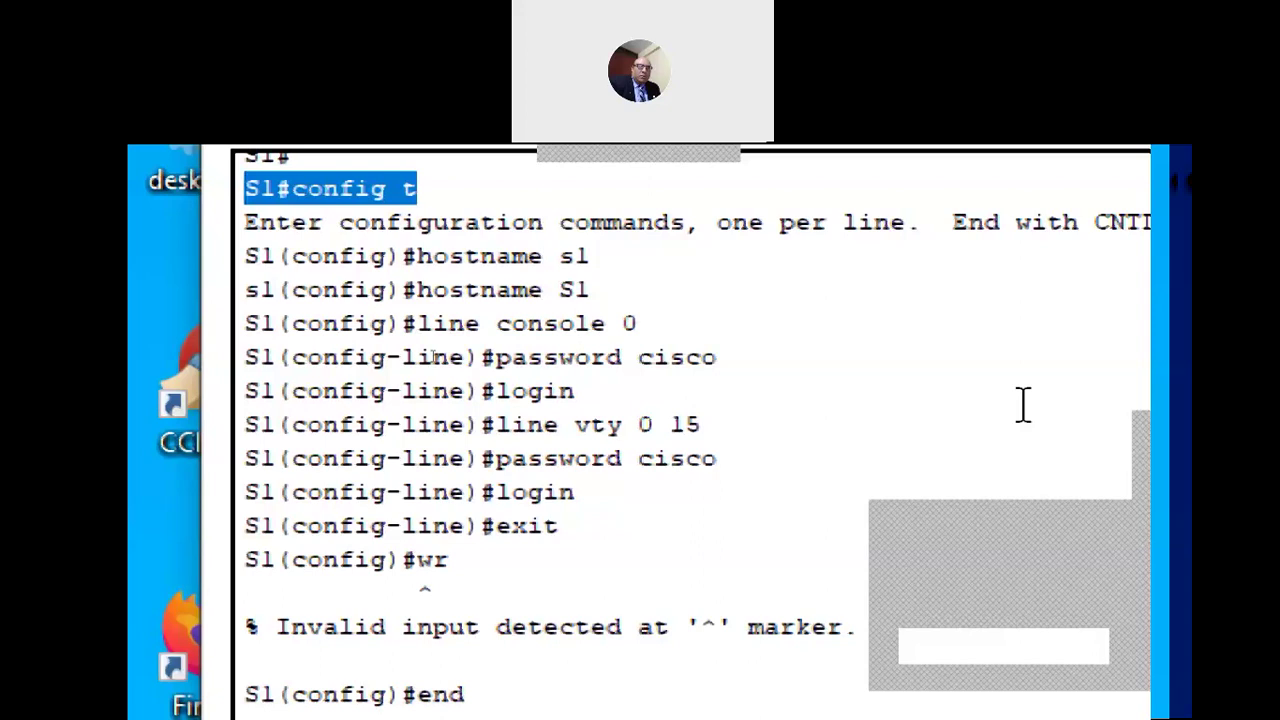
pyautogui.scroll(-5, 517, 674)
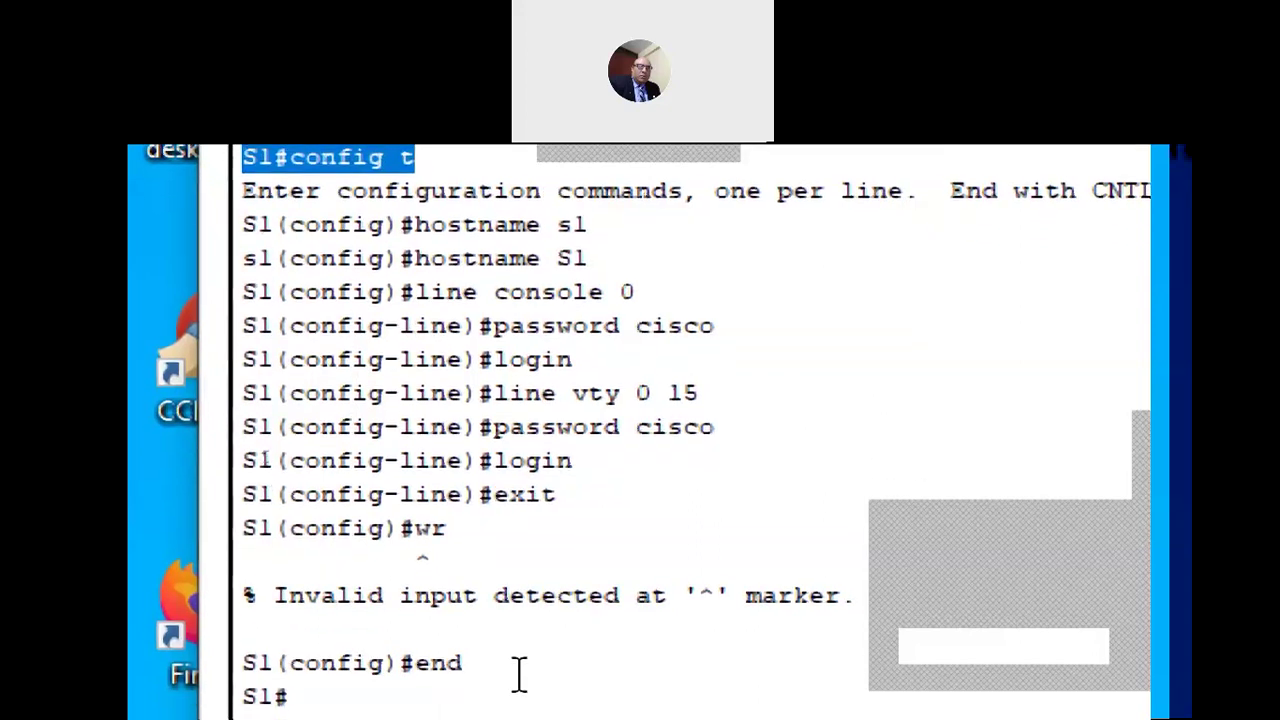
pyautogui.scroll(3, 423, 680)
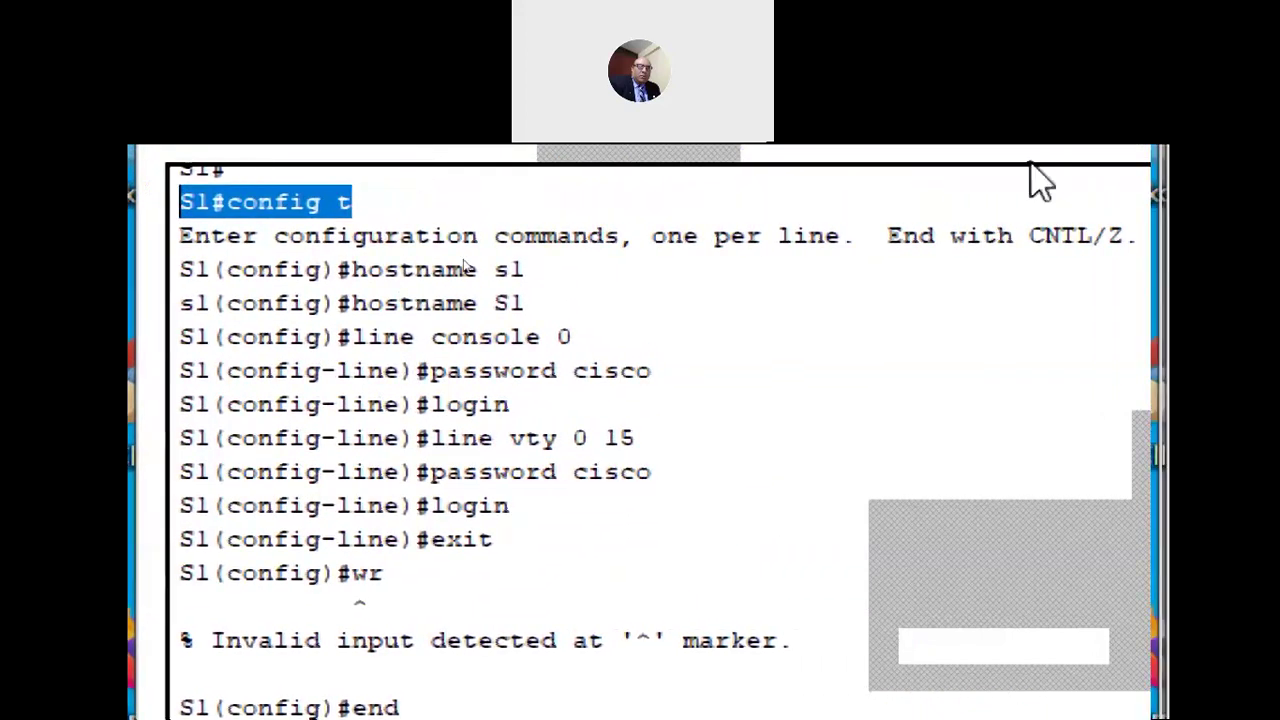
pyautogui.click(1064, 186)
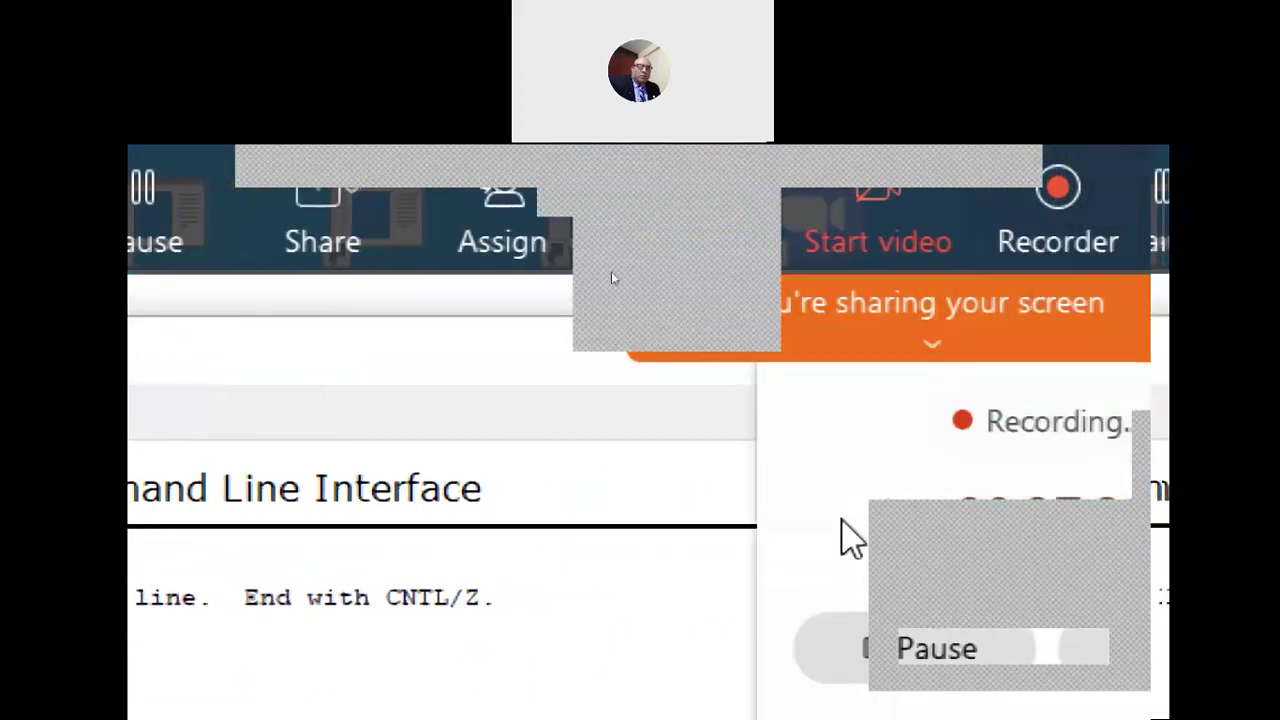
# Step: Set an enable secret password in global configuration mode, then end back to S1#
pyautogui.click(620, 522)
pyautogui.click(600, 526)
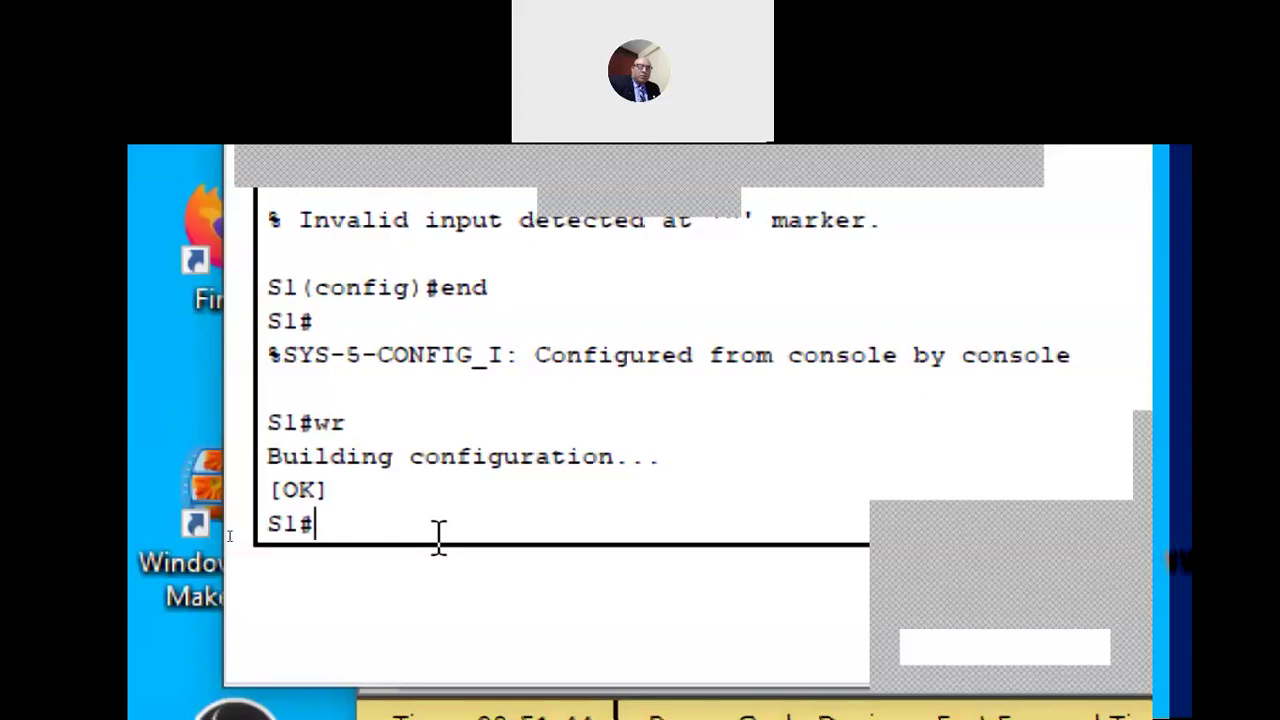
pyautogui.write('config t')
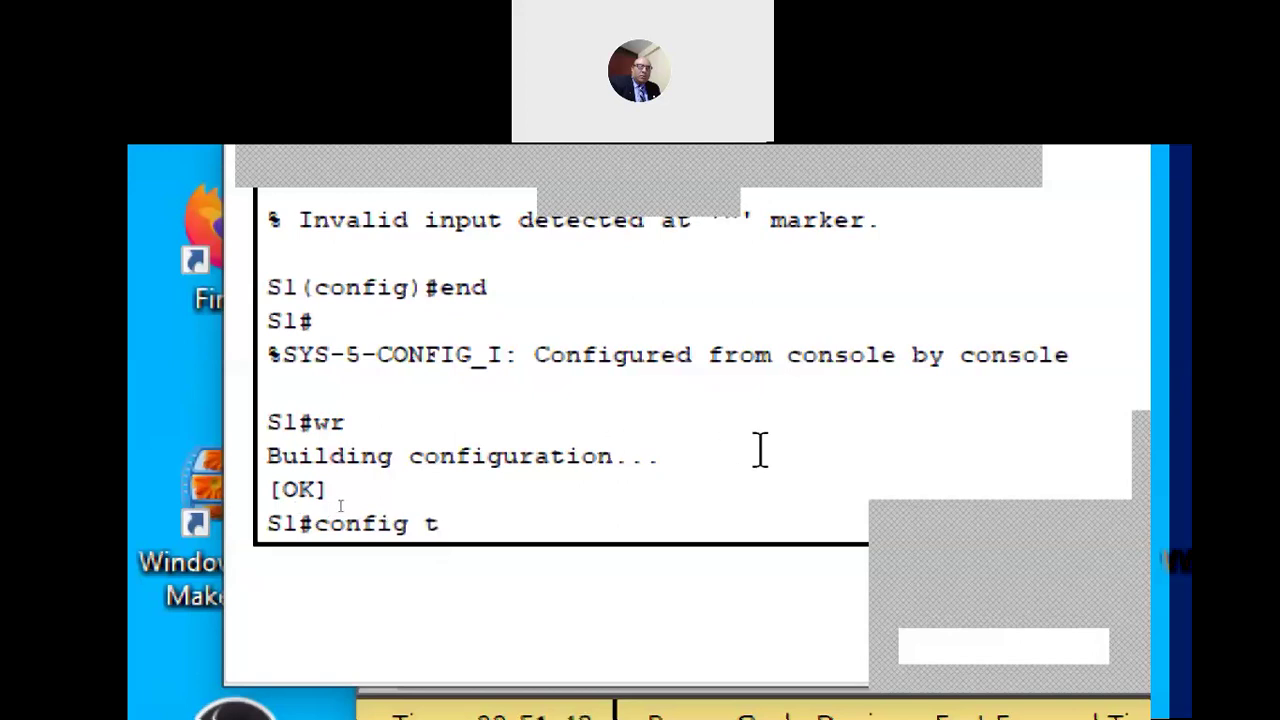
pyautogui.press('Return')
pyautogui.write('e')
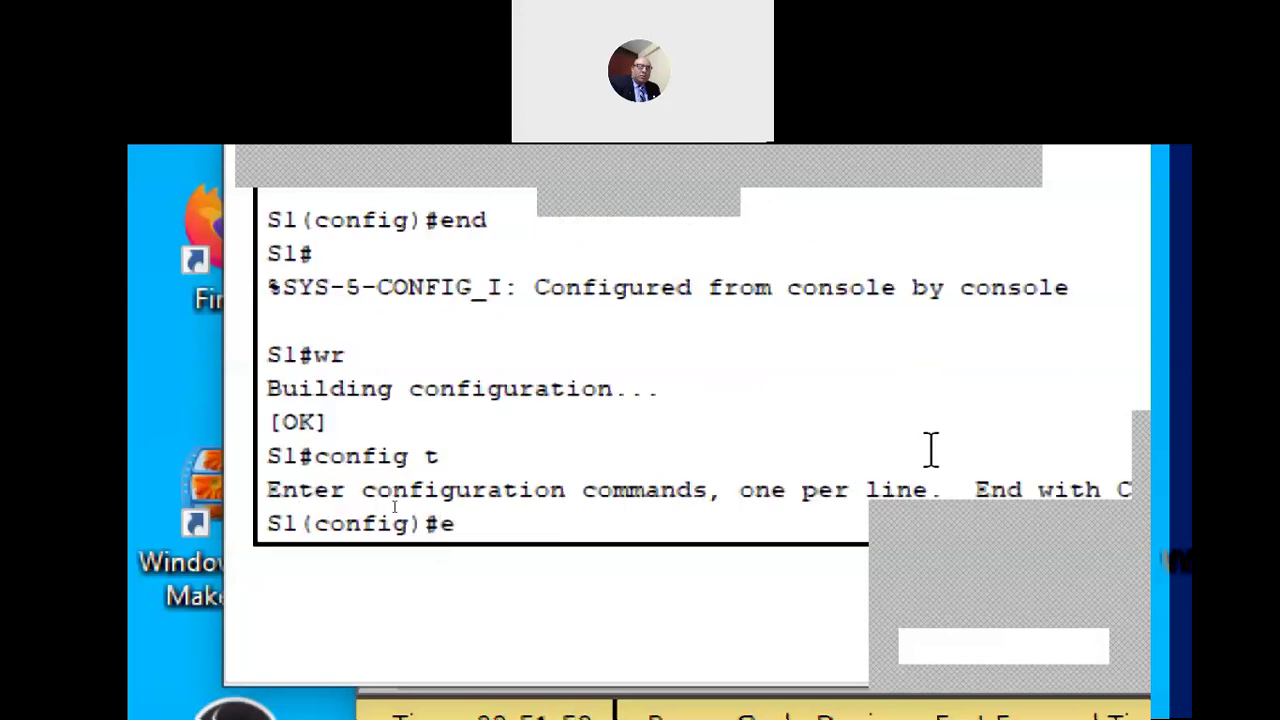
pyautogui.write('nable secret class')
pyautogui.press('Return')
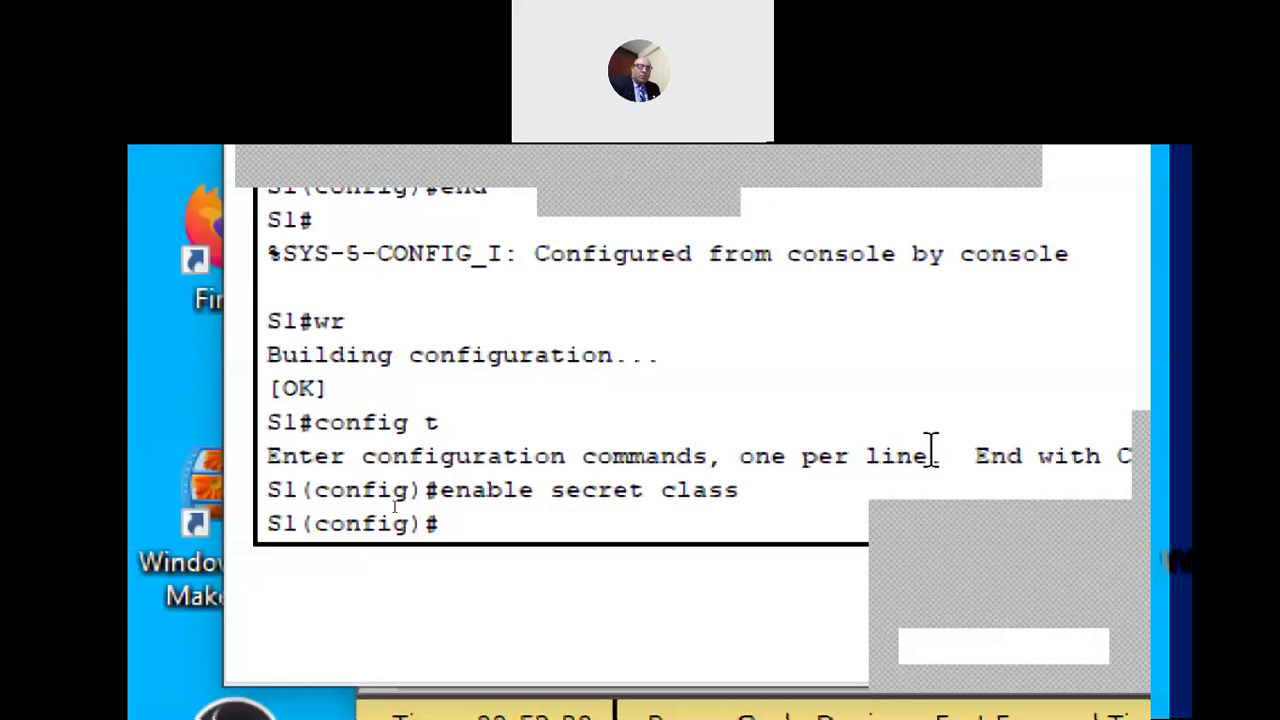
pyautogui.write('end')
pyautogui.press('Return')
pyautogui.press('Return')
pyautogui.write('end')
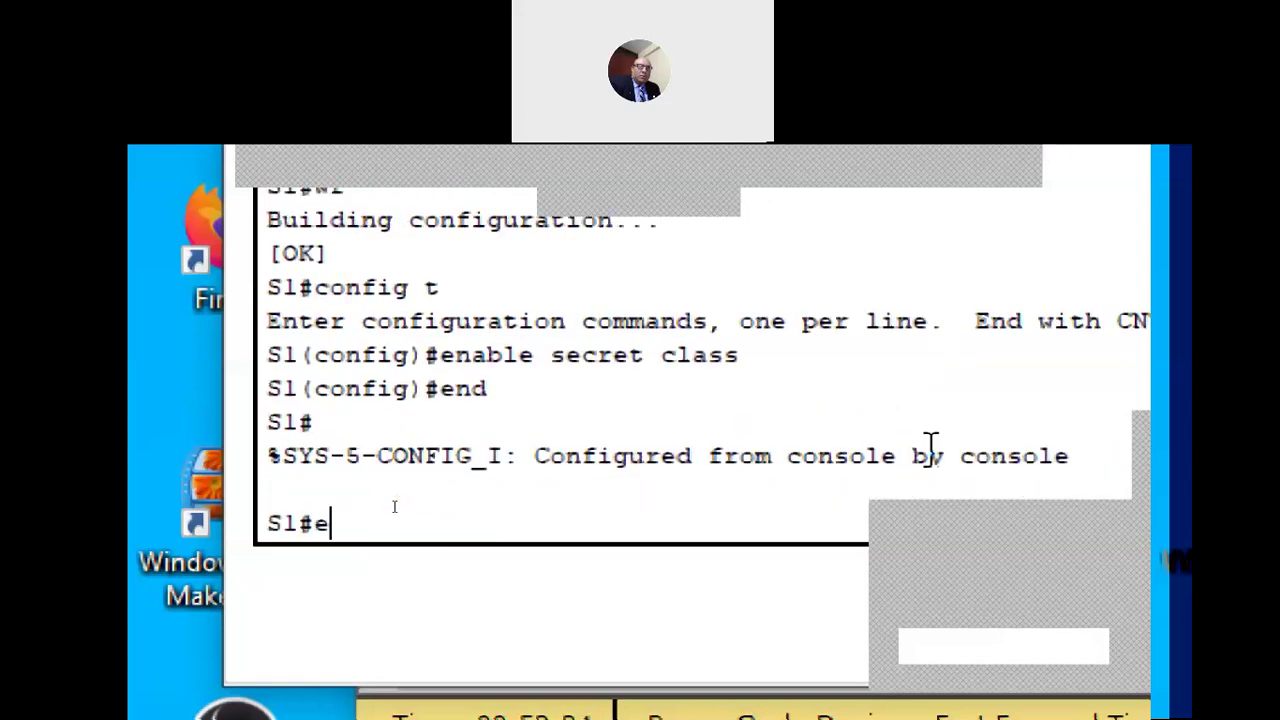
pyautogui.press('Return')
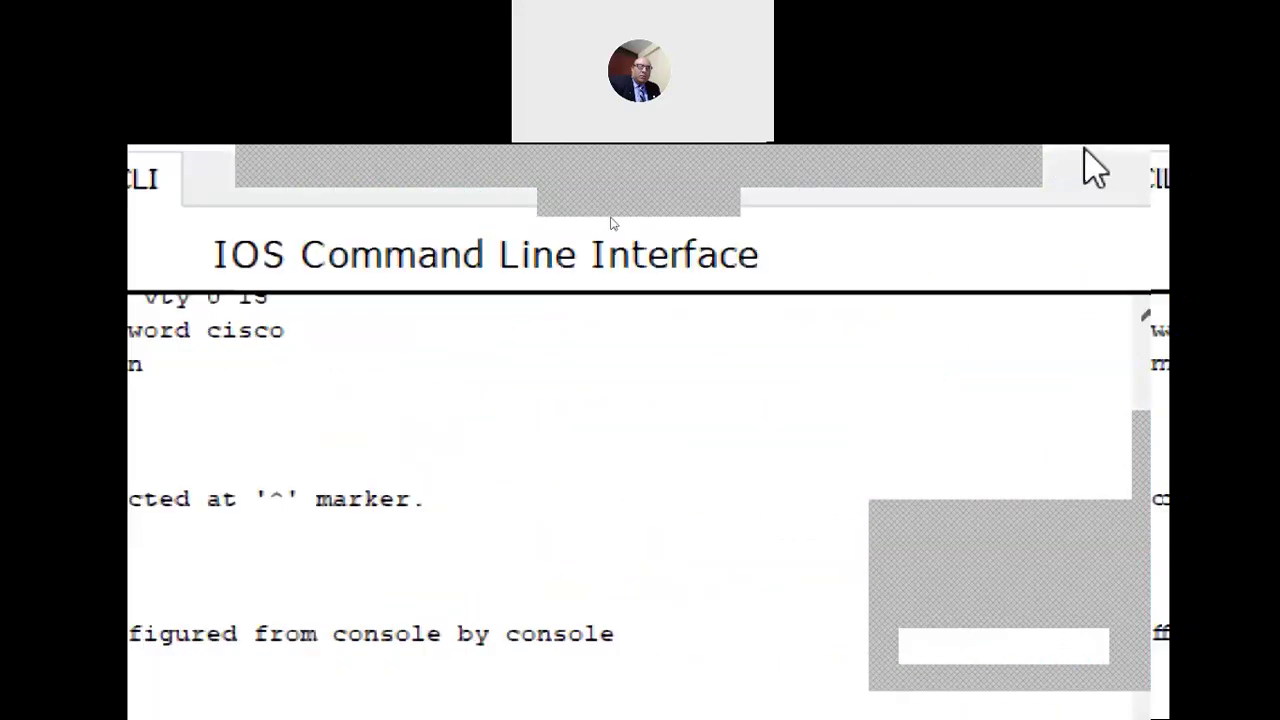
# Step: Focus S1's terminal and scroll back through the earlier command output
pyautogui.click(912, 163)
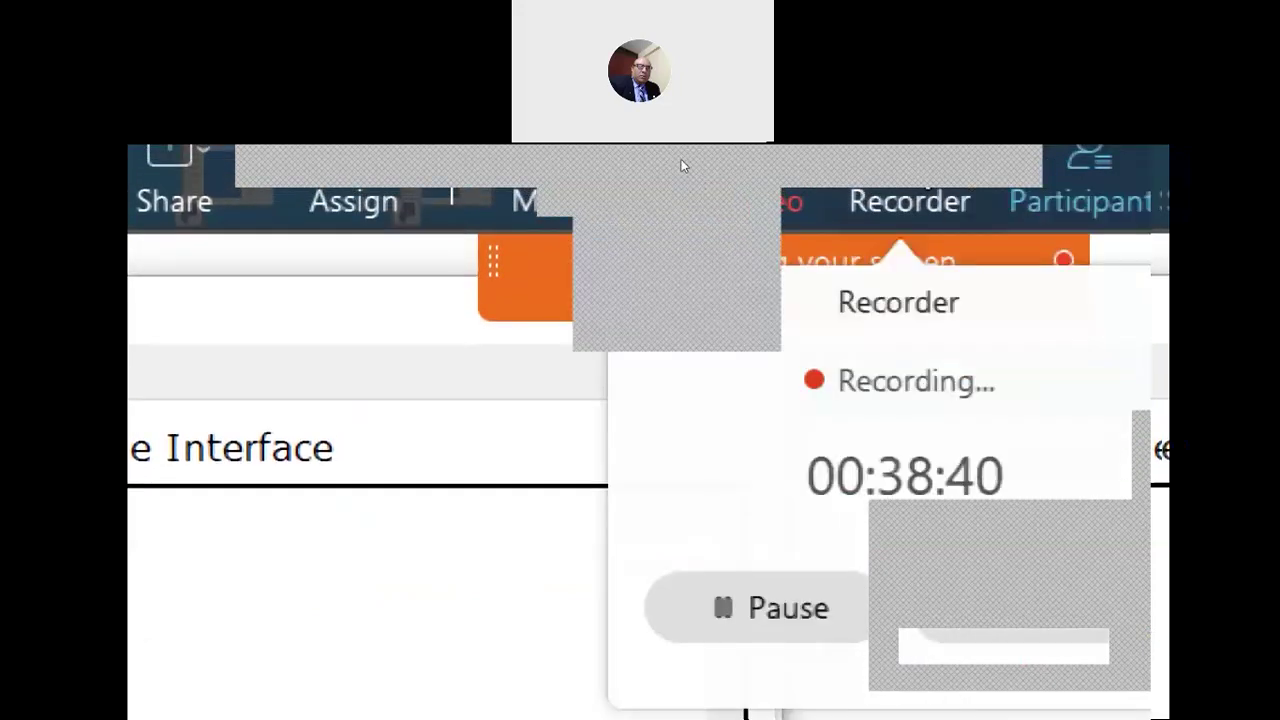
pyautogui.click(780, 607)
pyautogui.click(780, 607)
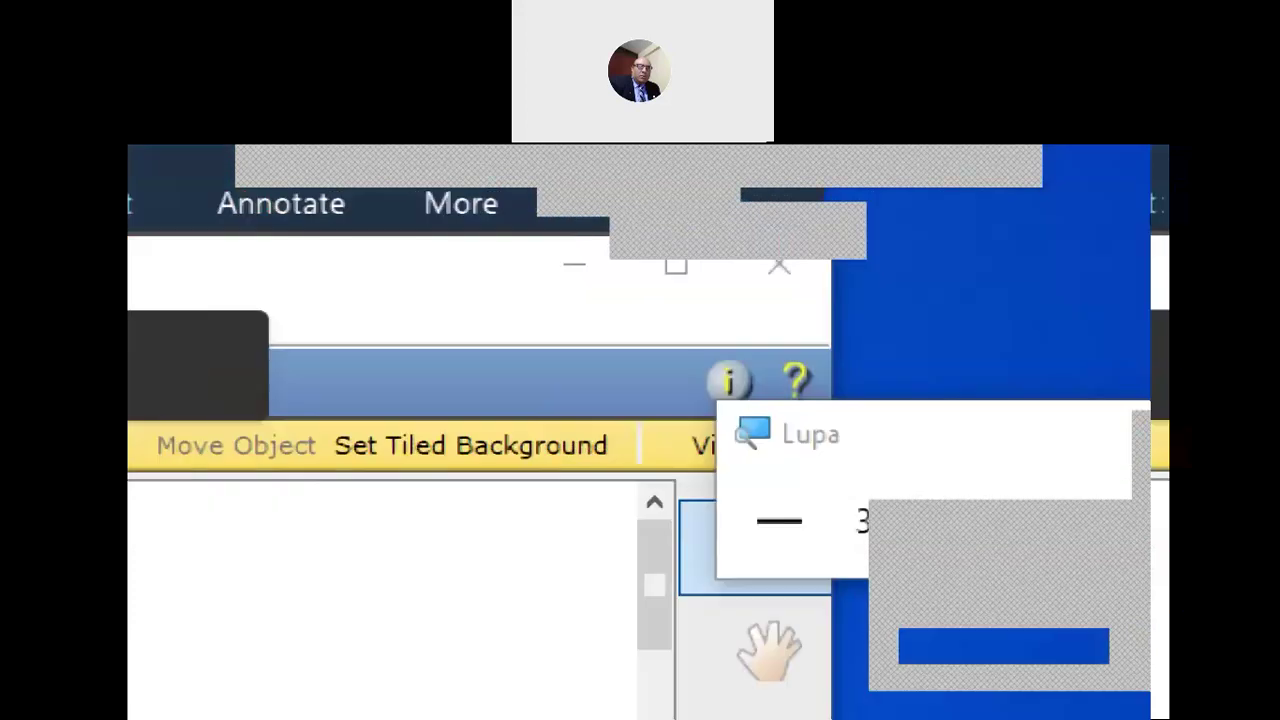
pyautogui.click(772, 526)
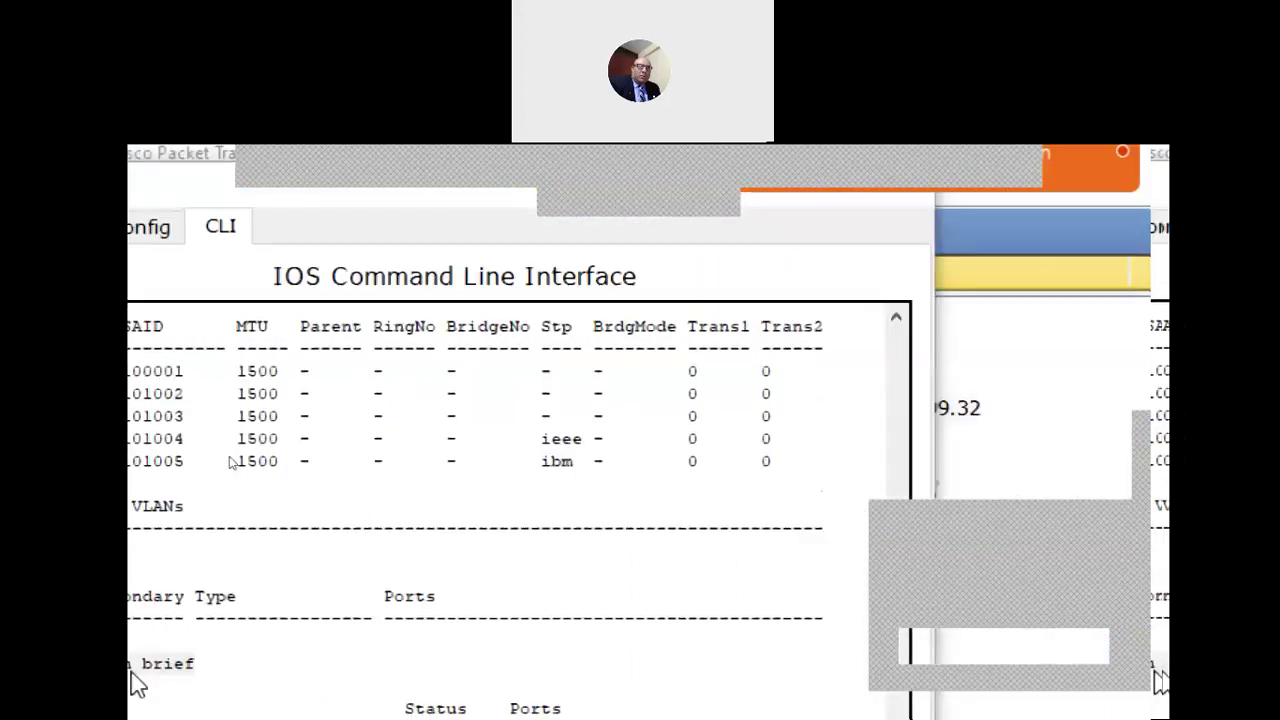
pyautogui.scroll(-3, 229, 646)
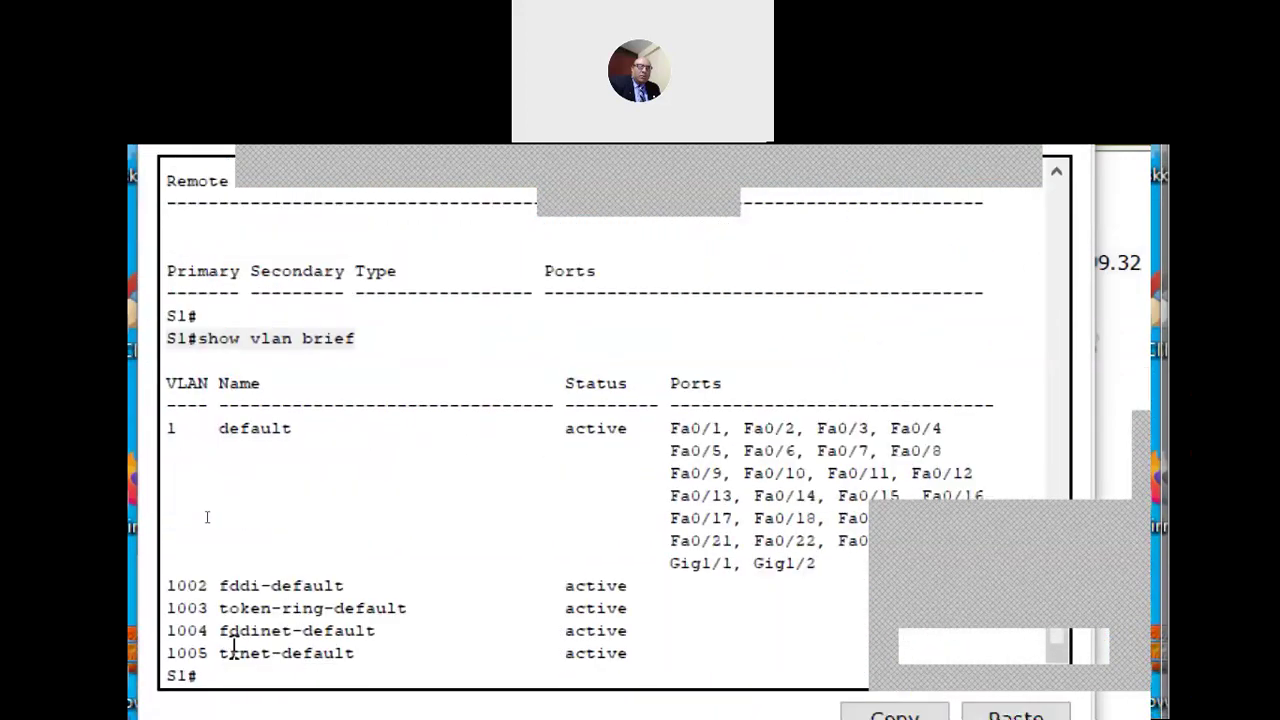
pyautogui.scroll(8, 283, 555)
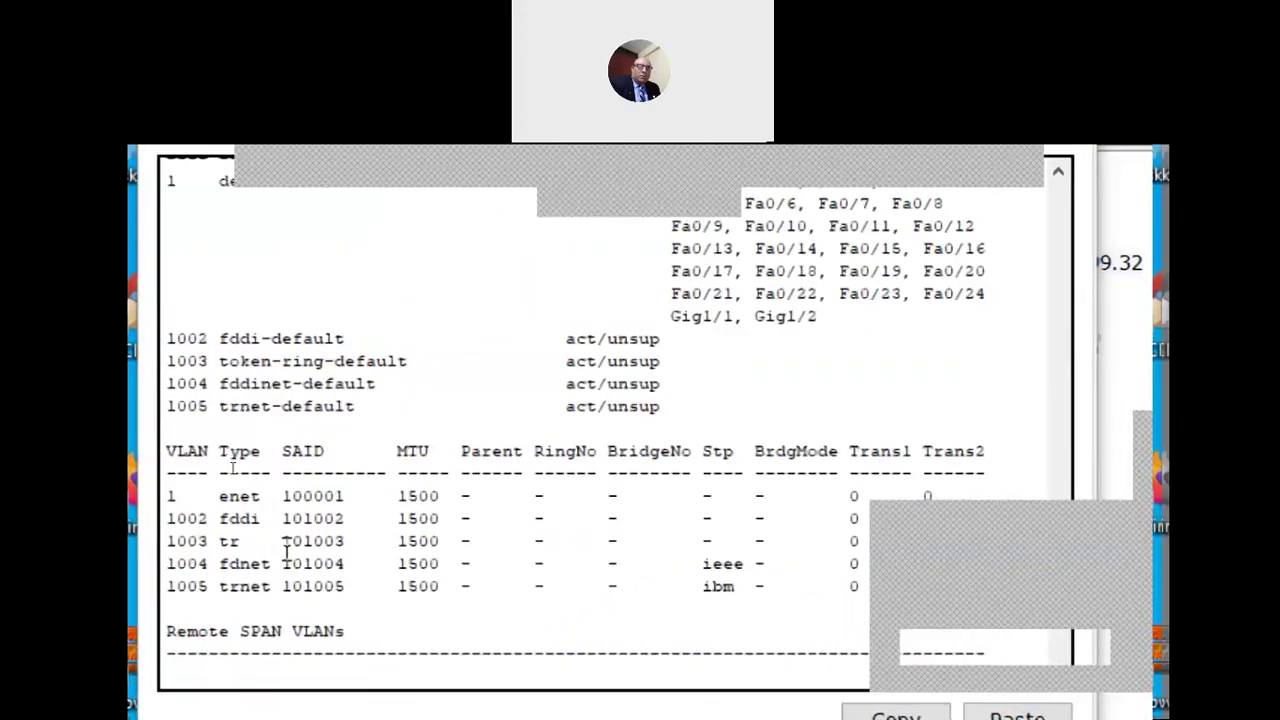
pyautogui.scroll(7, 286, 552)
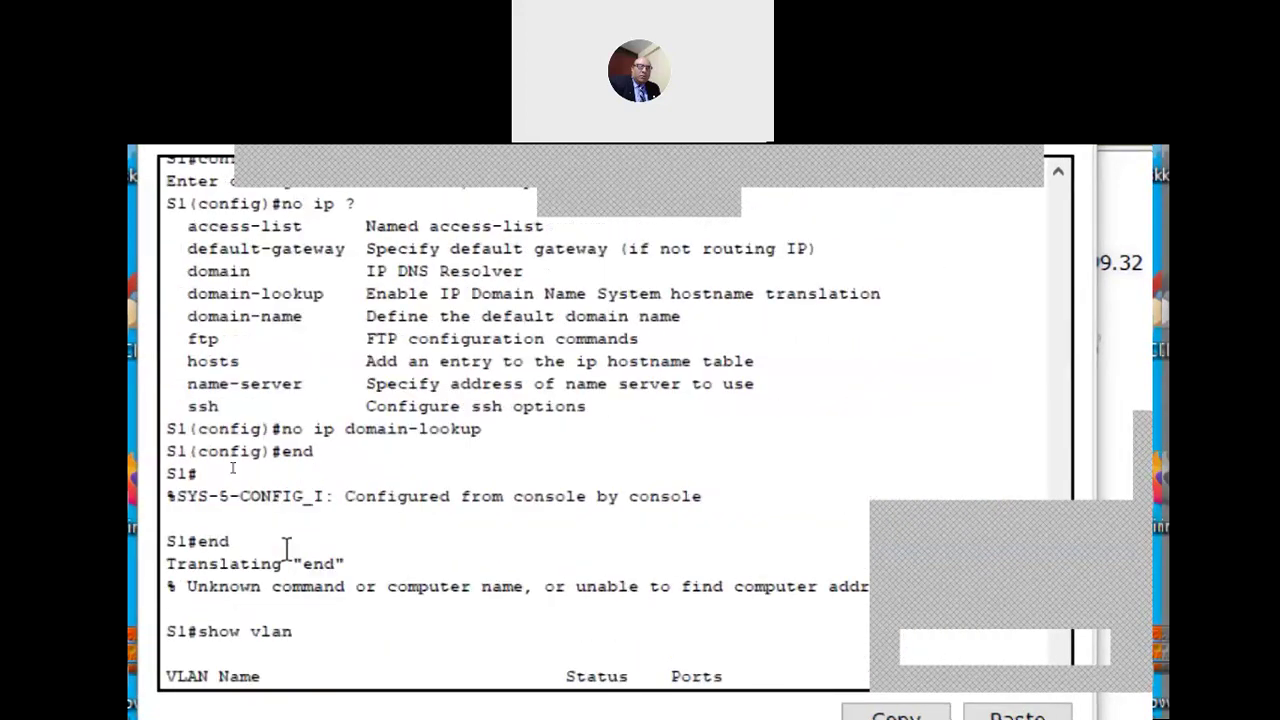
pyautogui.scroll(4, 286, 548)
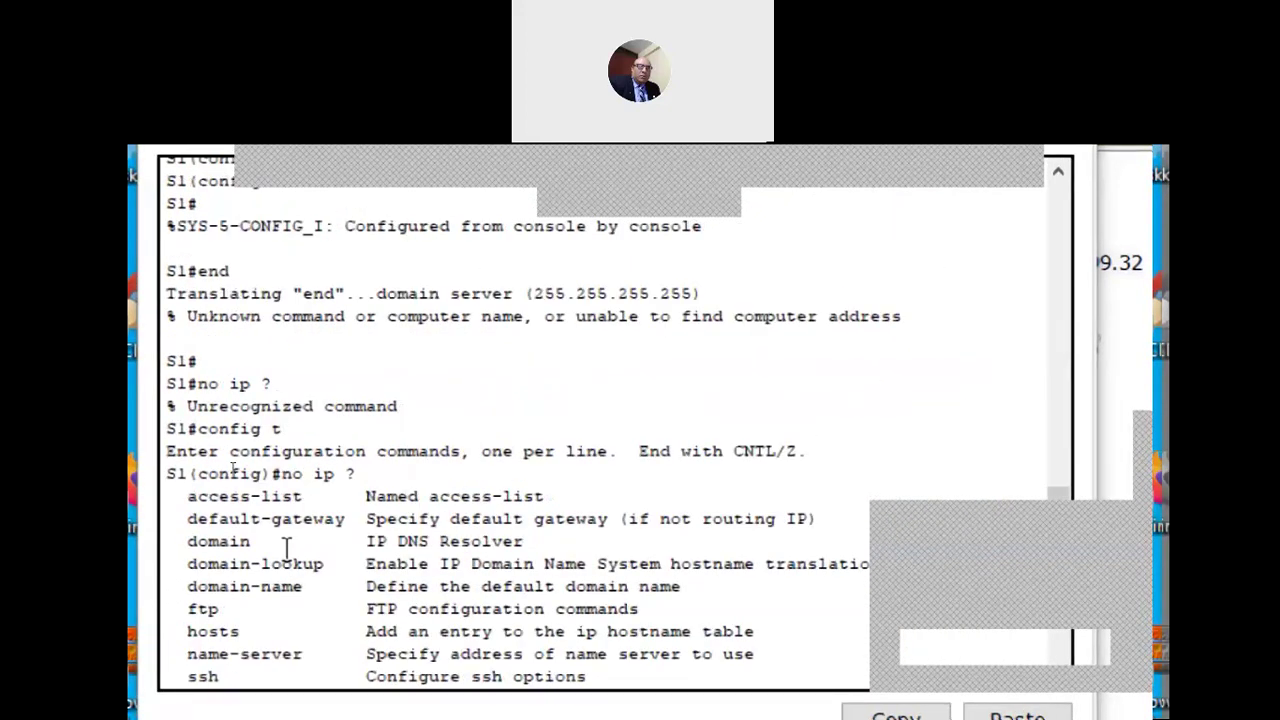
pyautogui.scroll(1, 286, 548)
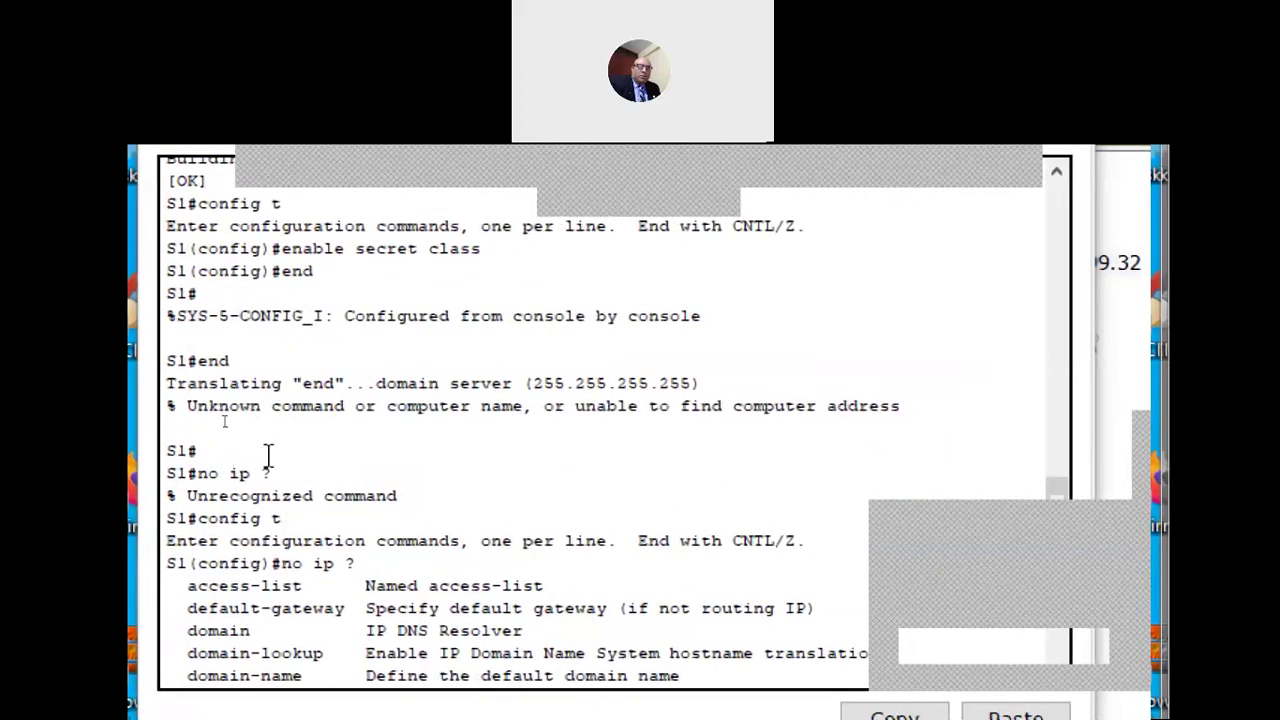
# Step: Highlight the mistyped end command and its resulting domain server lookup message
pyautogui.moveTo(230, 360); pyautogui.dragTo(198, 360)
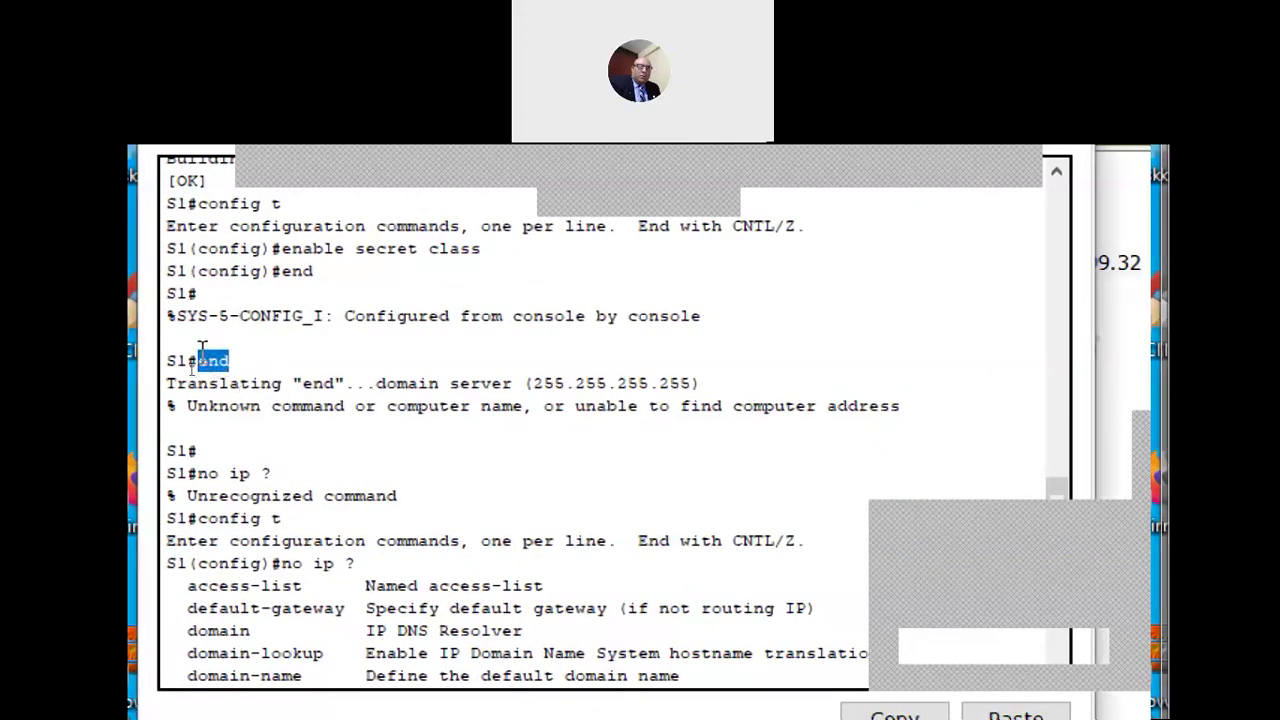
pyautogui.click(719, 384)
pyautogui.moveTo(719, 384); pyautogui.dragTo(376, 385)
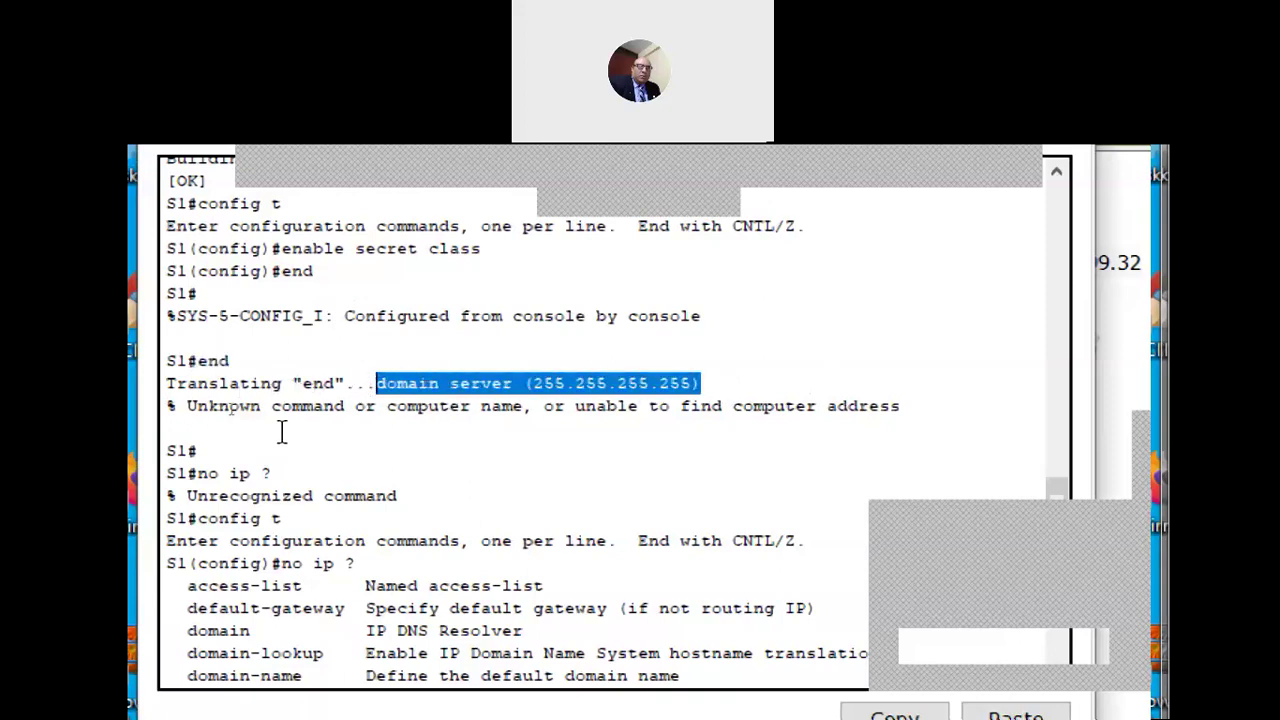
pyautogui.scroll(-1, 282, 431)
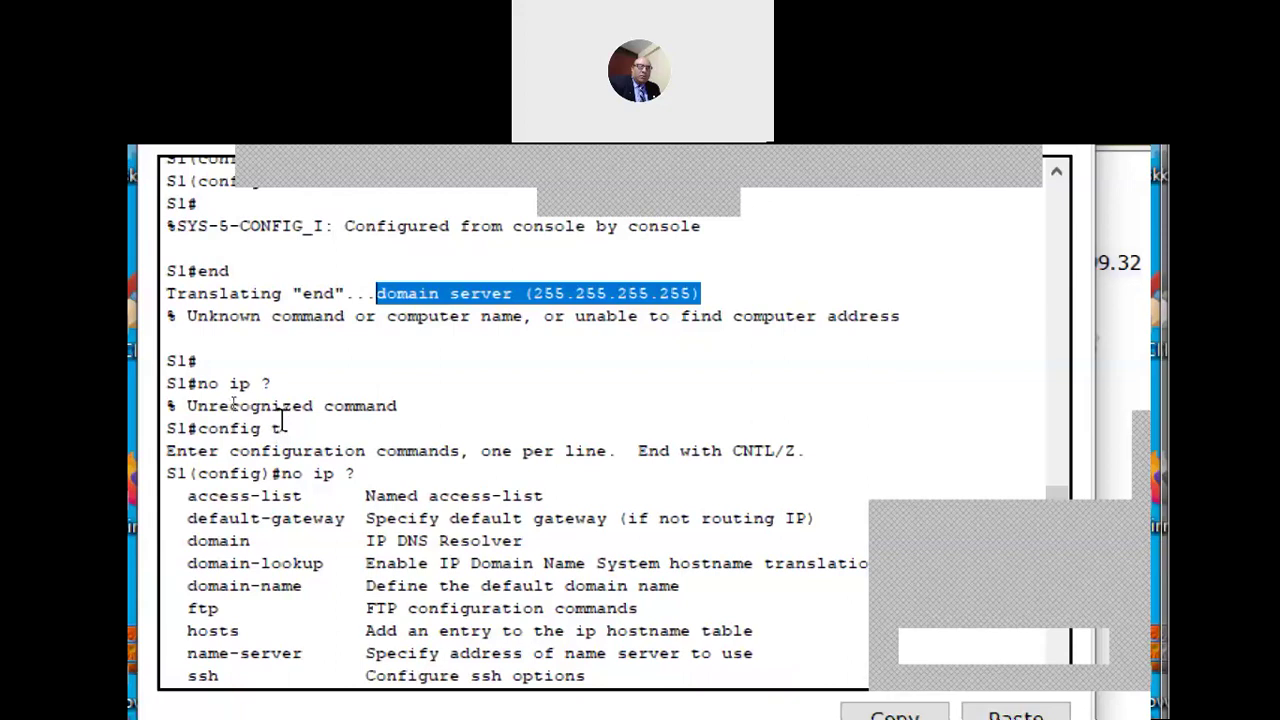
pyautogui.scroll(-2, 380, 465)
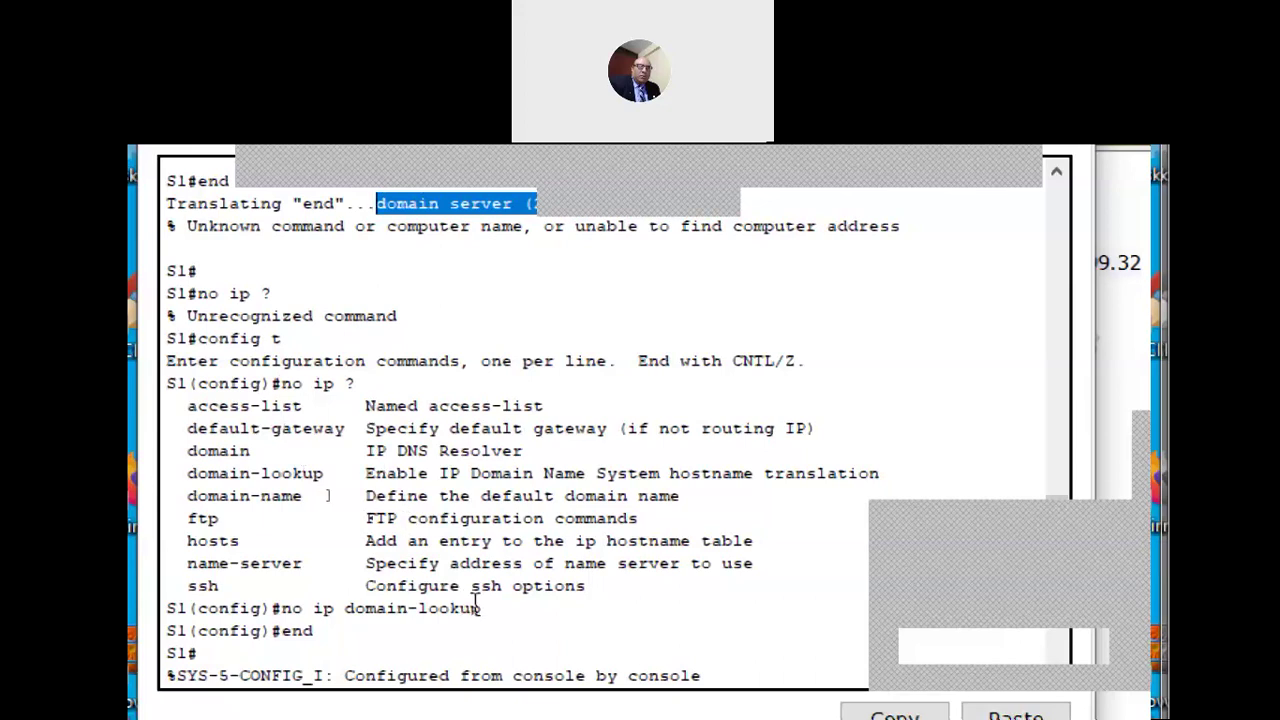
pyautogui.moveTo(293, 340); pyautogui.dragTo(166, 338)
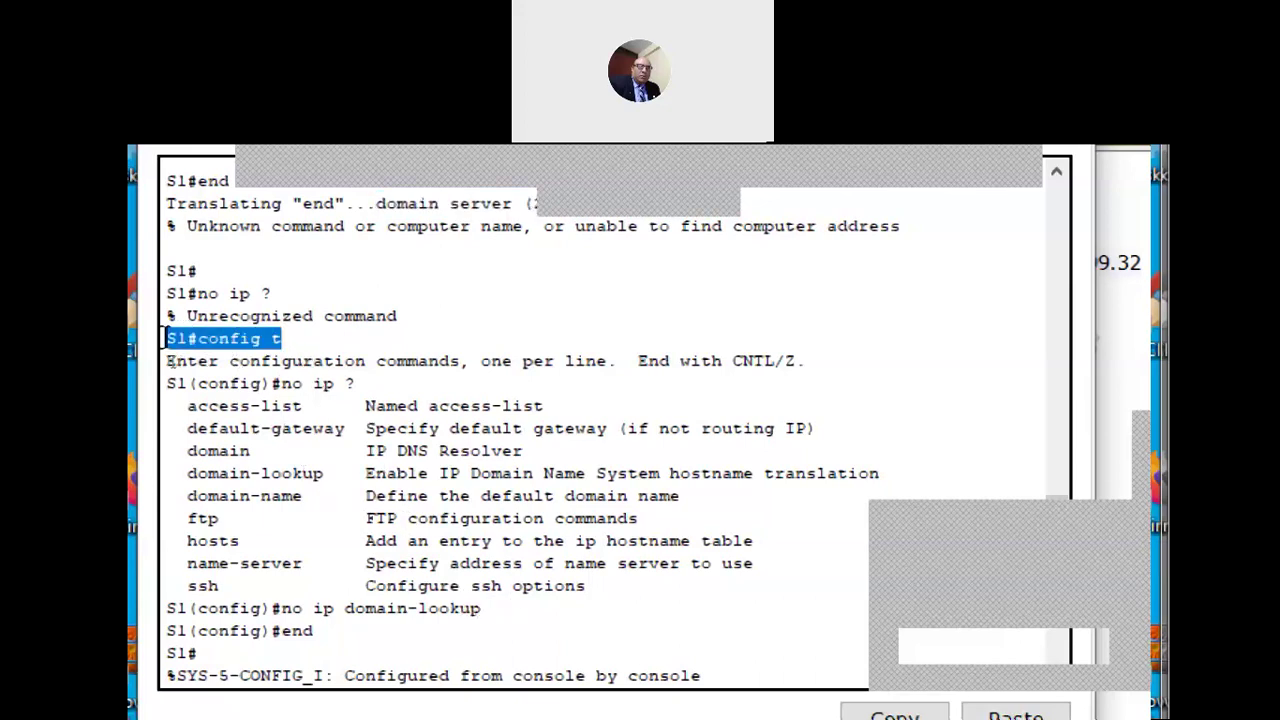
pyautogui.click(368, 612)
pyautogui.moveTo(510, 617); pyautogui.dragTo(145, 608)
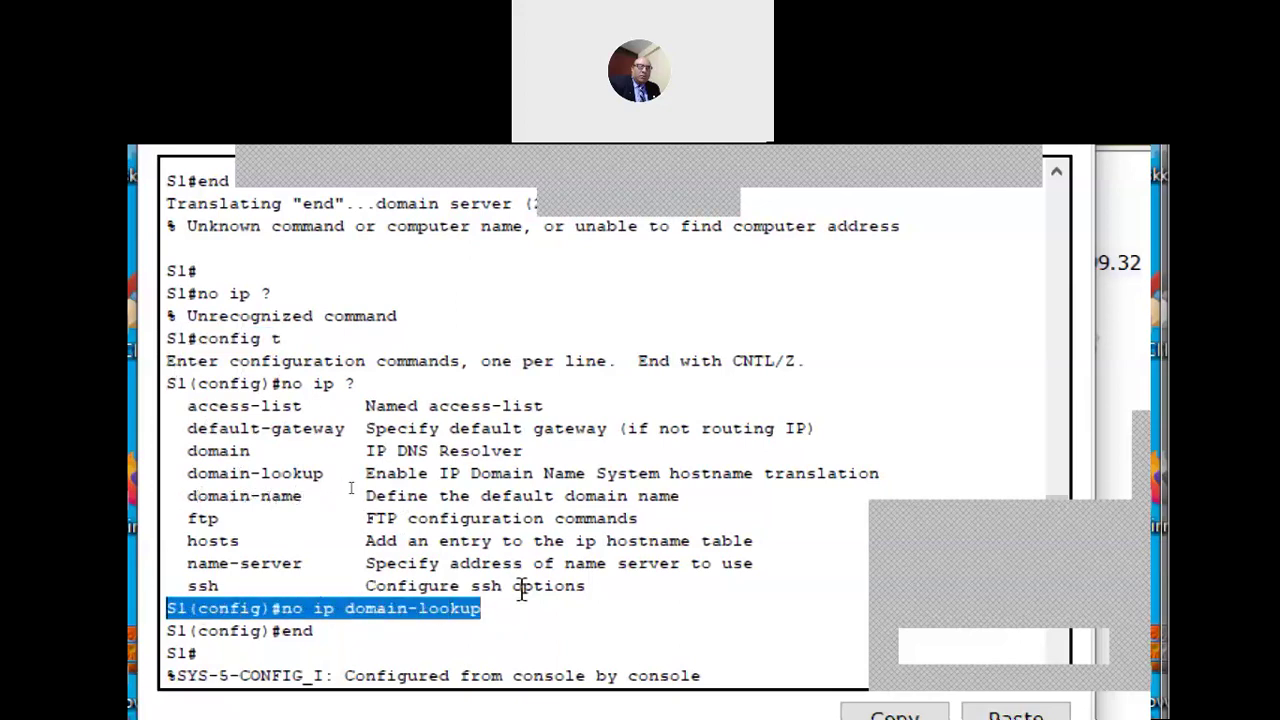
pyautogui.scroll(-2, 521, 589)
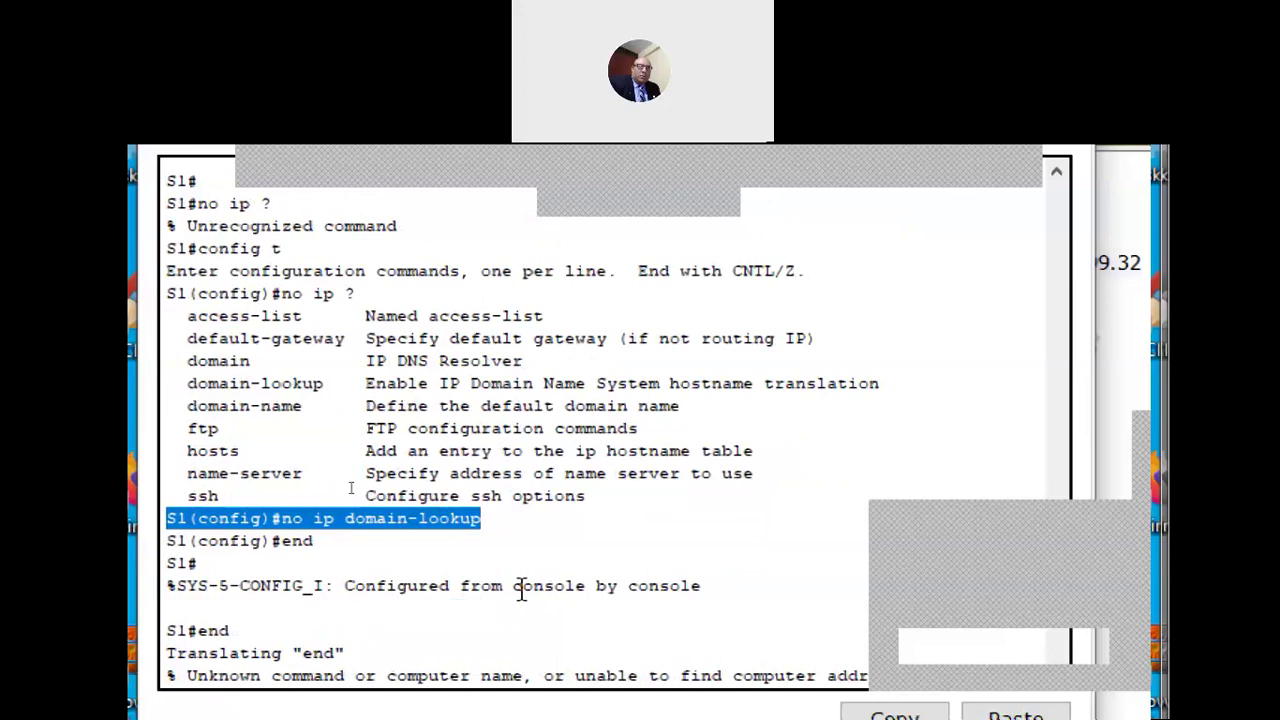
pyautogui.scroll(-2, 521, 589)
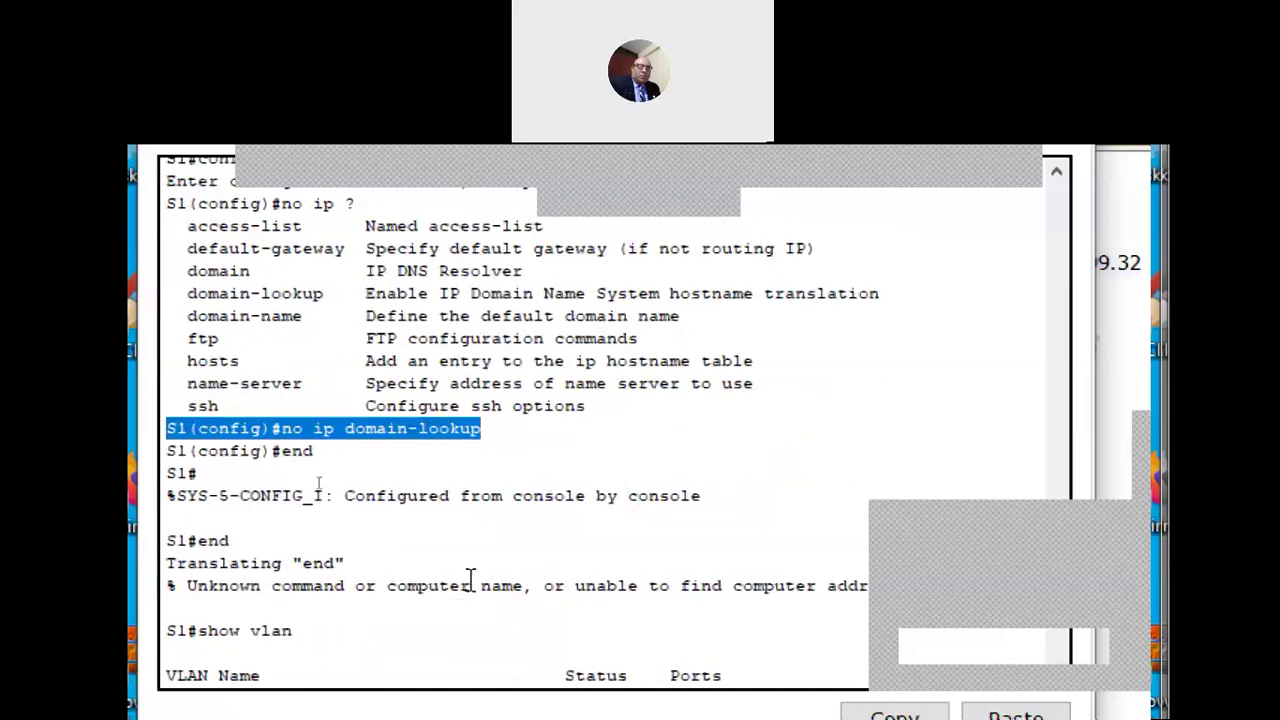
pyautogui.click(345, 563)
pyautogui.moveTo(492, 429); pyautogui.dragTo(142, 428)
pyautogui.moveTo(230, 540); pyautogui.dragTo(166, 541)
pyautogui.scroll(-3, 459, 588)
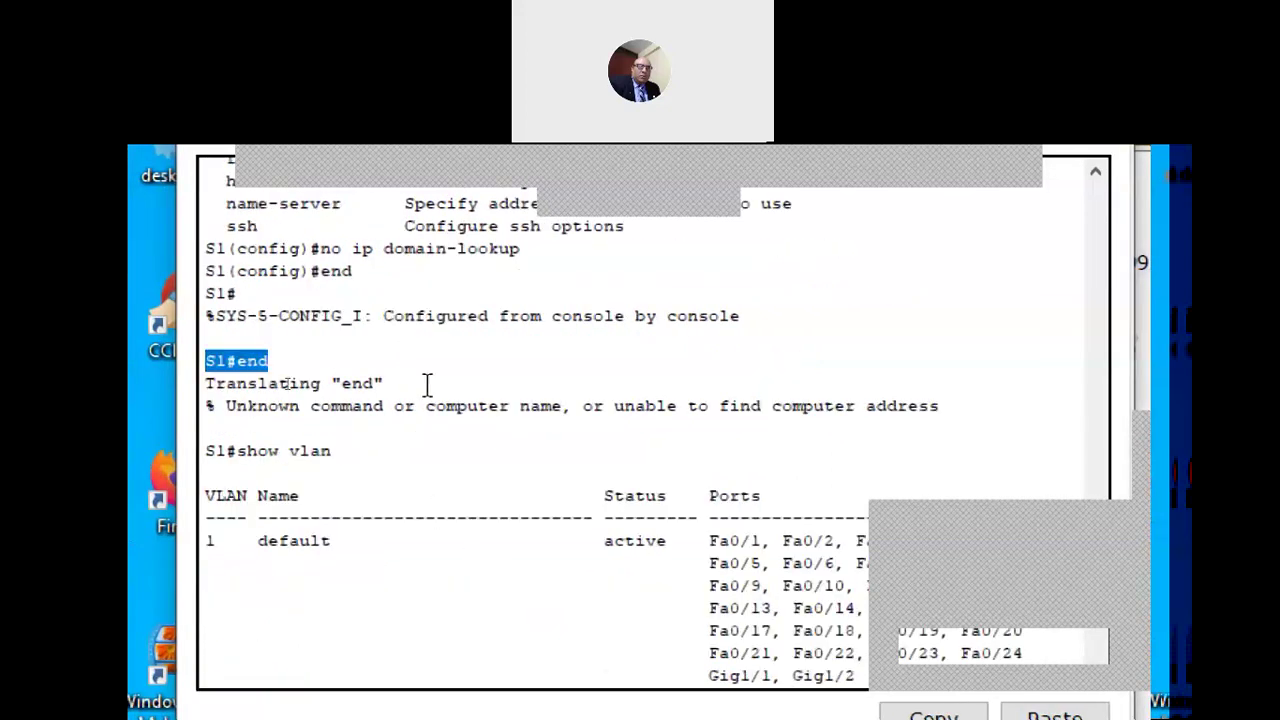
pyautogui.click(366, 451)
pyautogui.moveTo(366, 451); pyautogui.dragTo(204, 451)
pyautogui.moveTo(270, 361); pyautogui.dragTo(206, 350)
pyautogui.moveTo(348, 451); pyautogui.dragTo(205, 451)
pyautogui.scroll(-3, 400, 463)
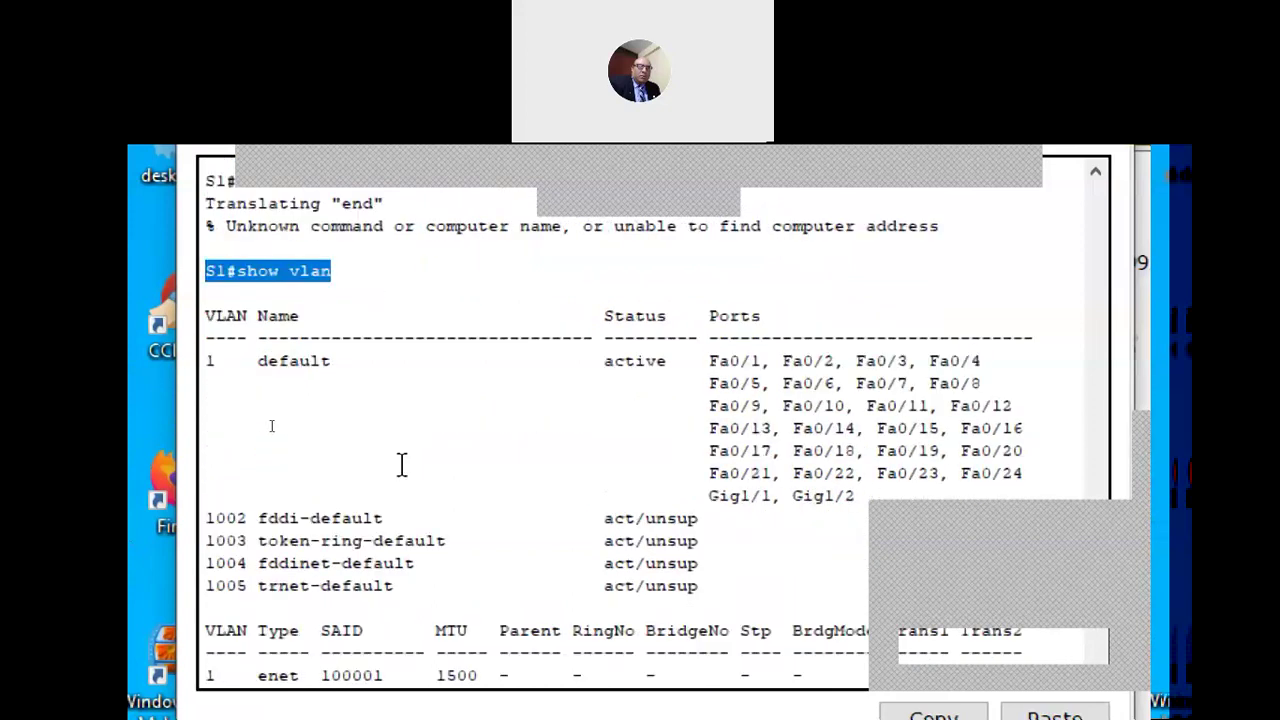
pyautogui.scroll(-2, 401, 465)
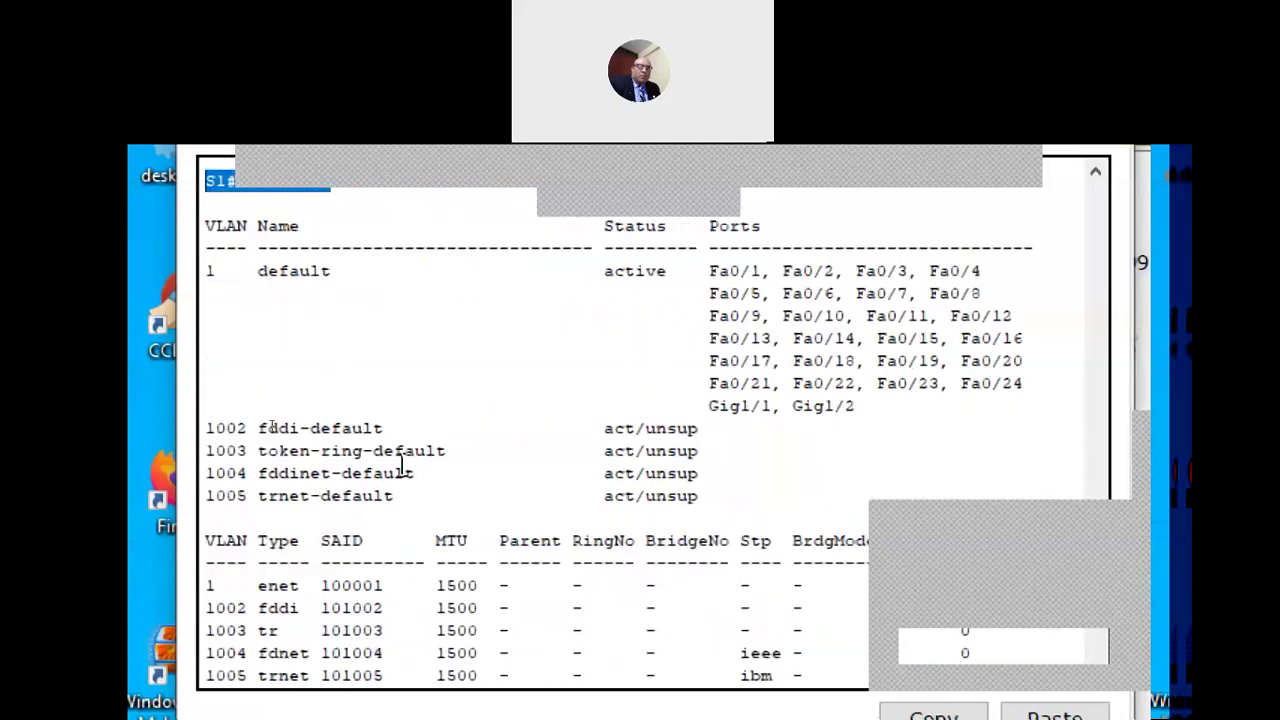
pyautogui.scroll(-8, 401, 465)
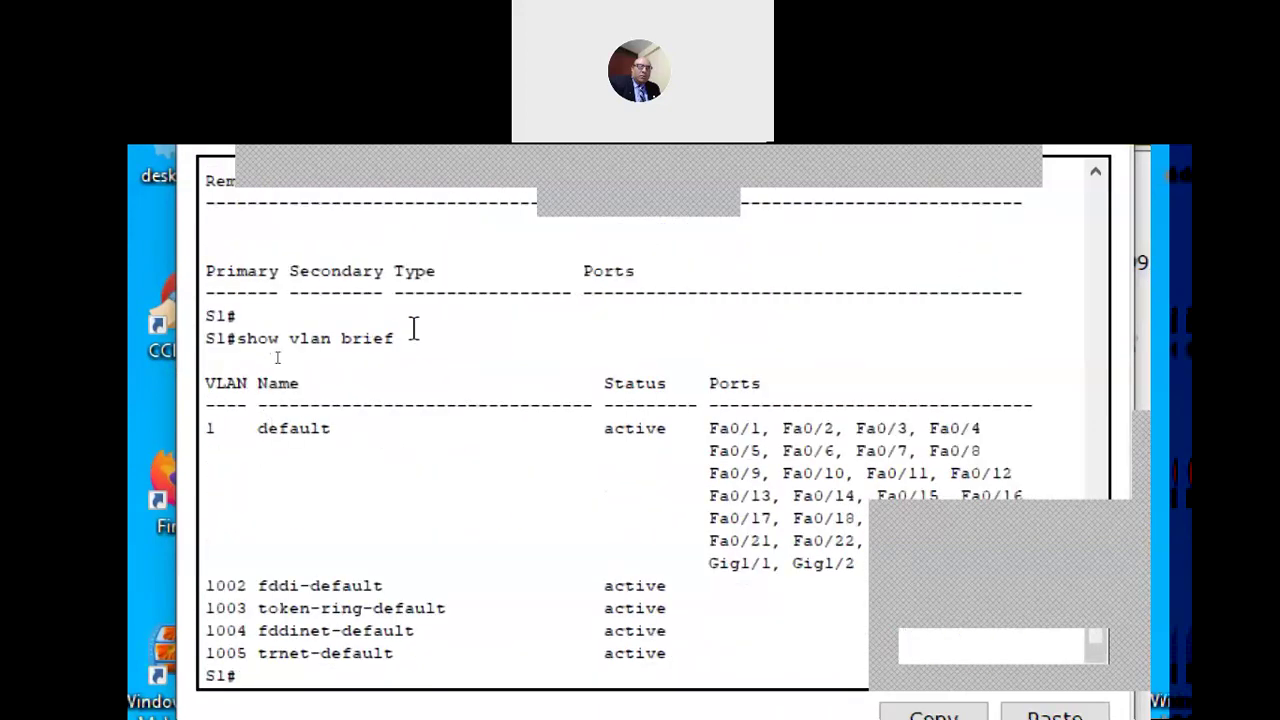
pyautogui.moveTo(414, 340); pyautogui.dragTo(208, 338)
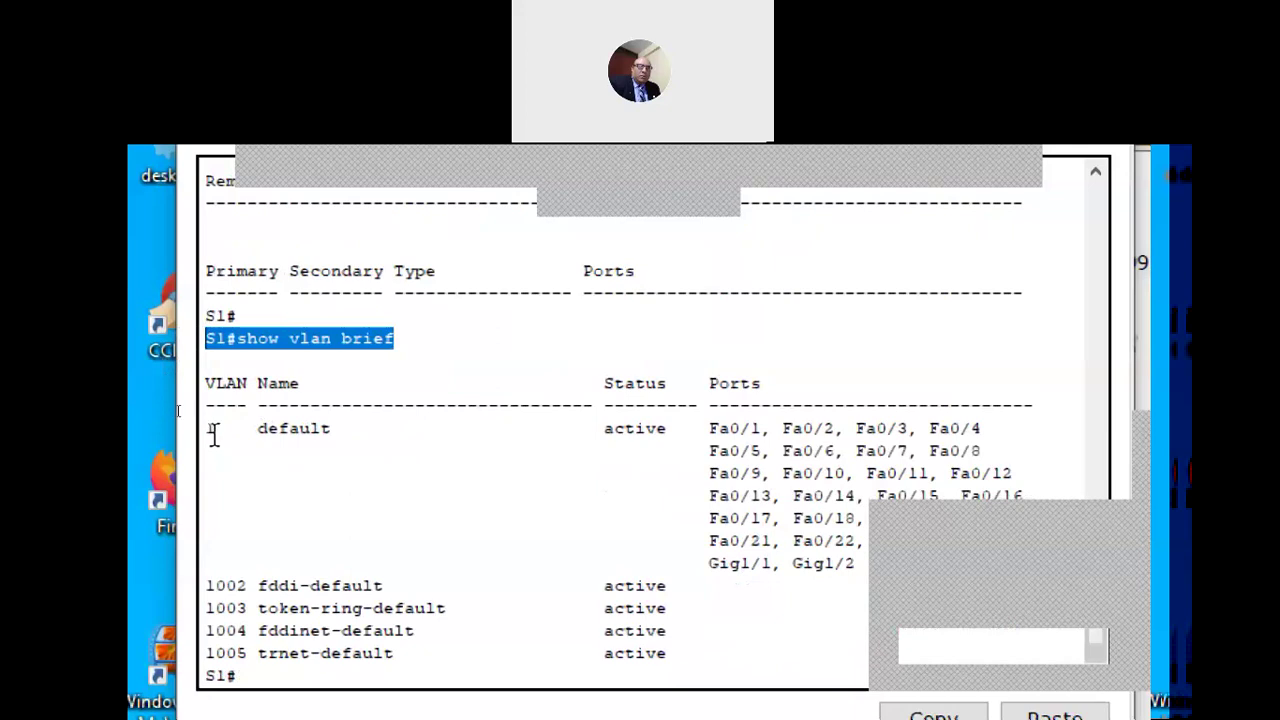
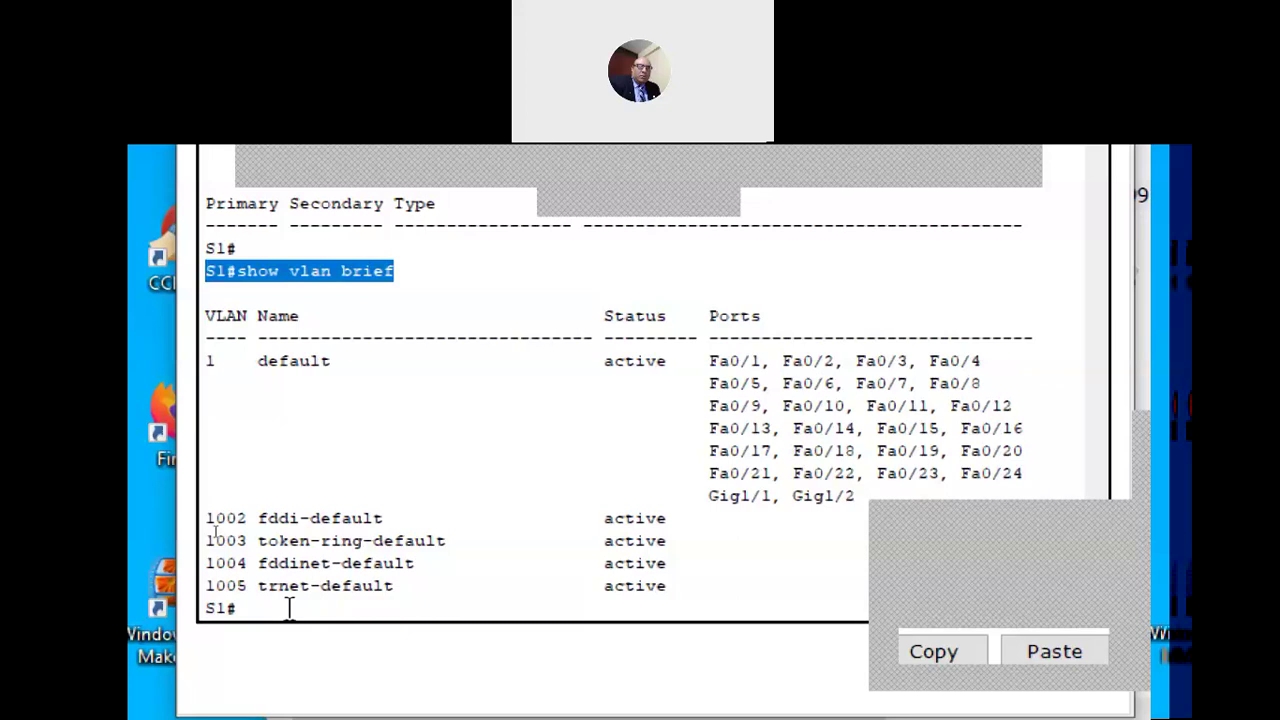
# Step: At the S1# prompt, enter global configuration with config t and create VLAN 99
pyautogui.click(289, 607)
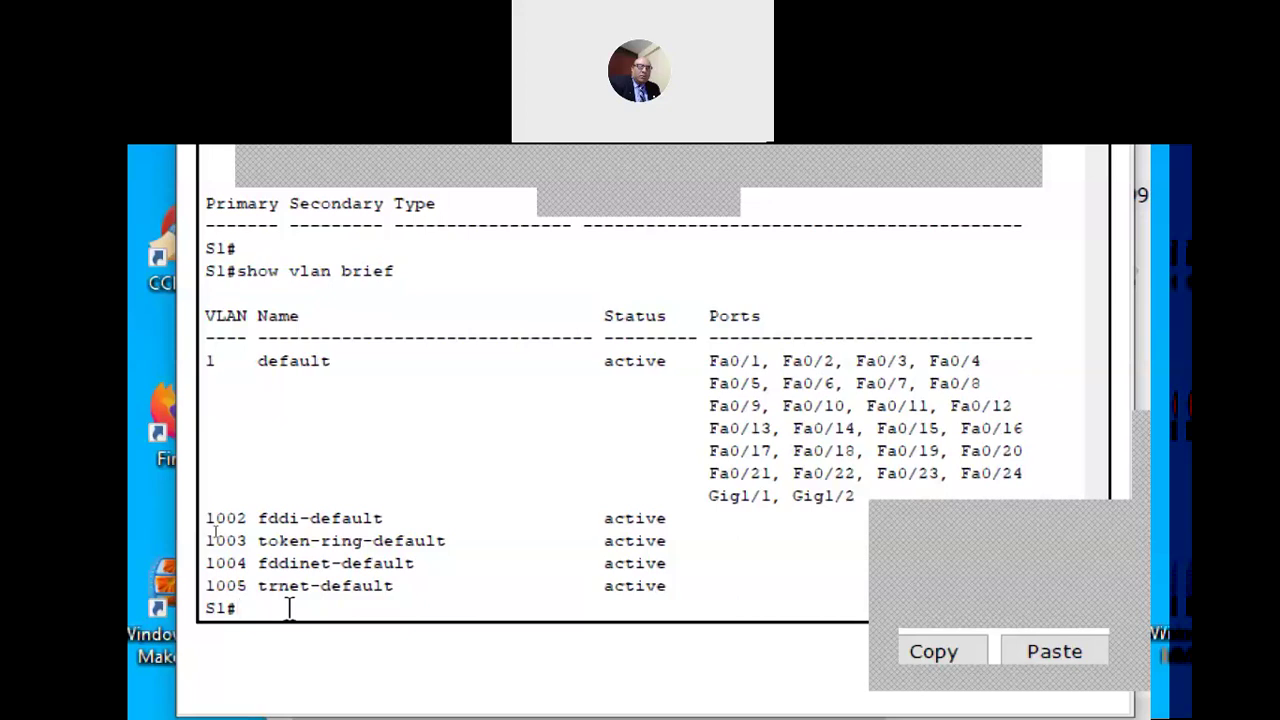
pyautogui.write('config t')
pyautogui.press('Return')
pyautogui.write('vlan 99')
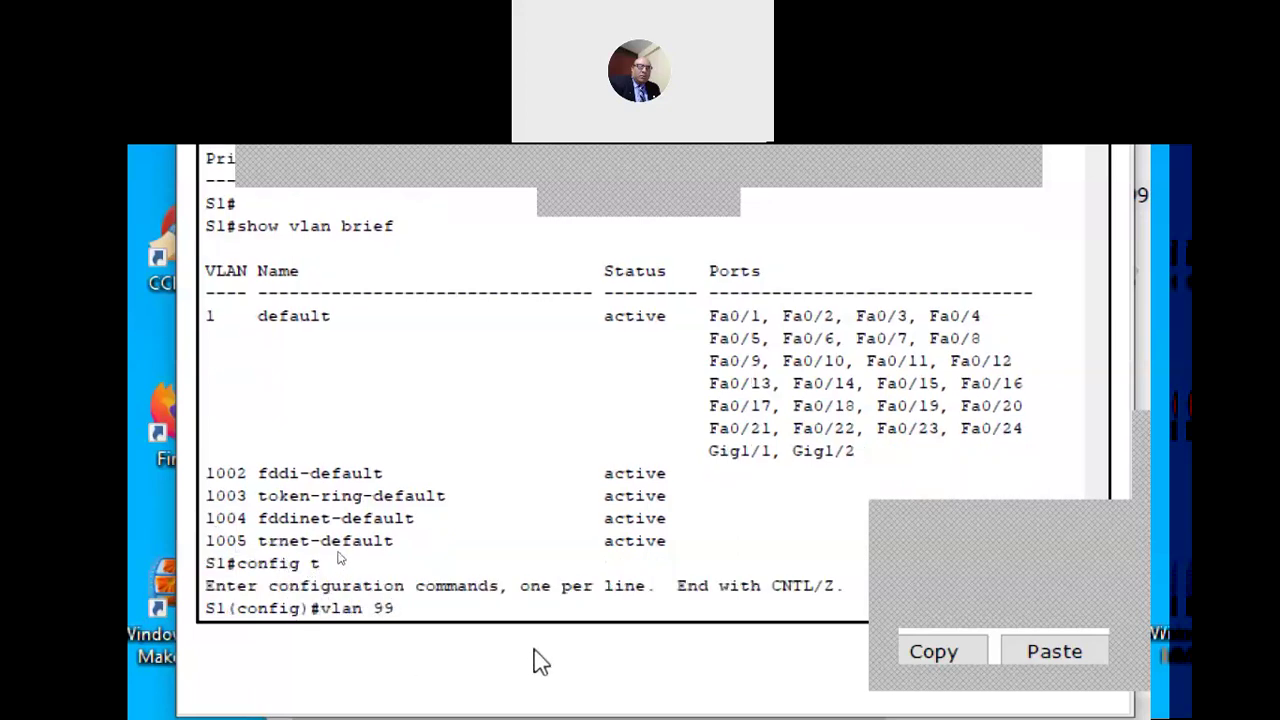
pyautogui.press('Return')
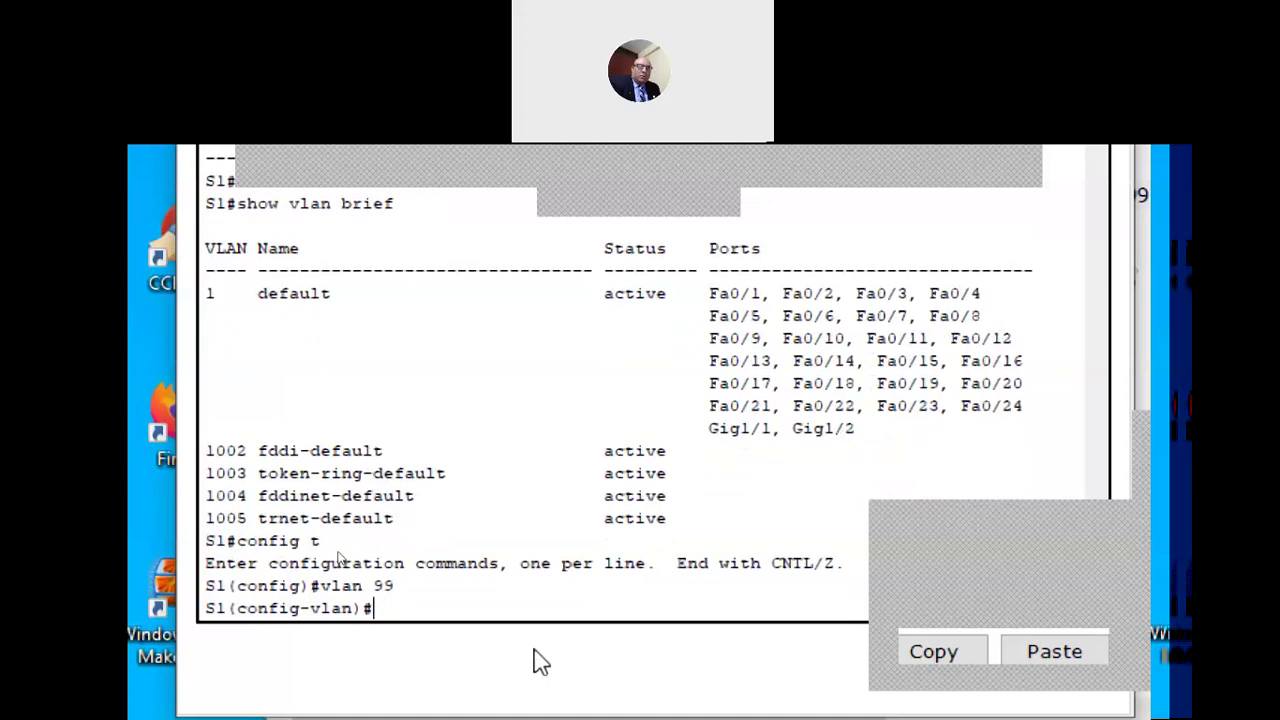
# Step: Exit VLAN configuration back to global mode and type int vlan99
pyautogui.write('exit')
pyautogui.press('BackSpace')
pyautogui.press('BackSpace')
pyautogui.press('BackSpace')
pyautogui.press('BackSpace')
pyautogui.write('exit')
pyautogui.press('Return')
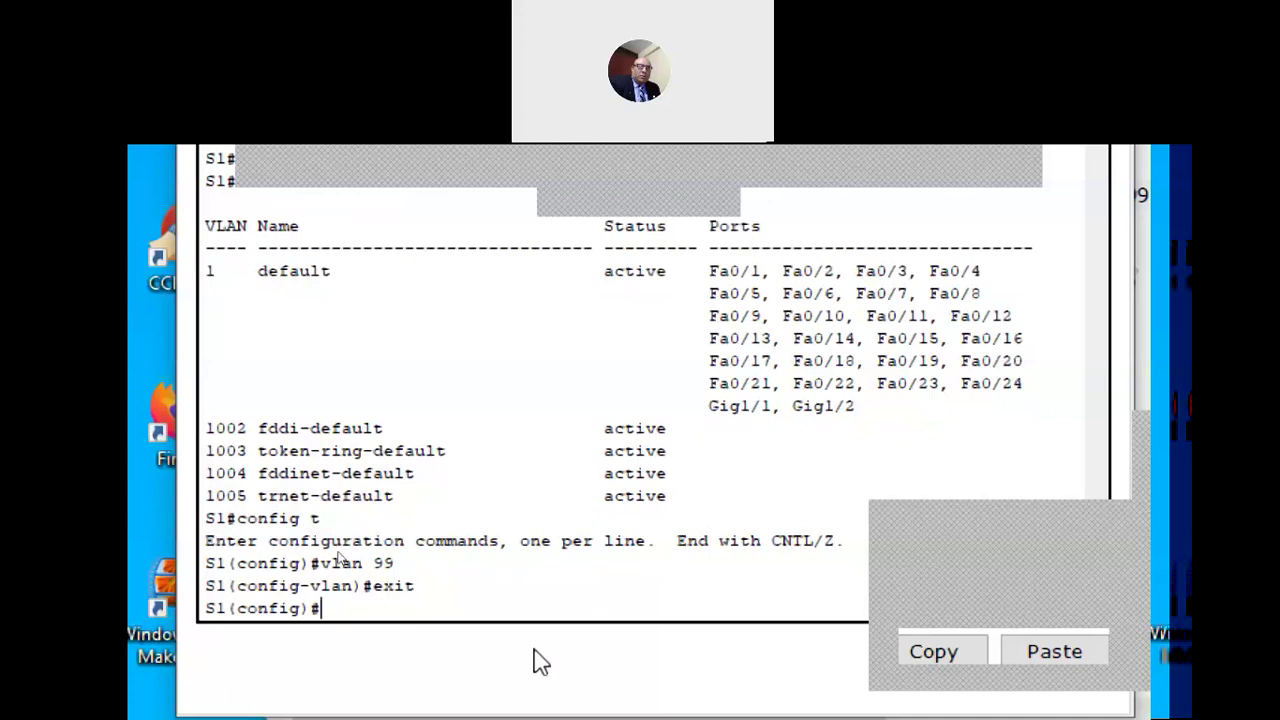
pyautogui.write('int vlan99')
# Step: Enter the Vlan99 interface configuration and review the vlan 99 and int vlan99 command lines
pyautogui.press('Return')
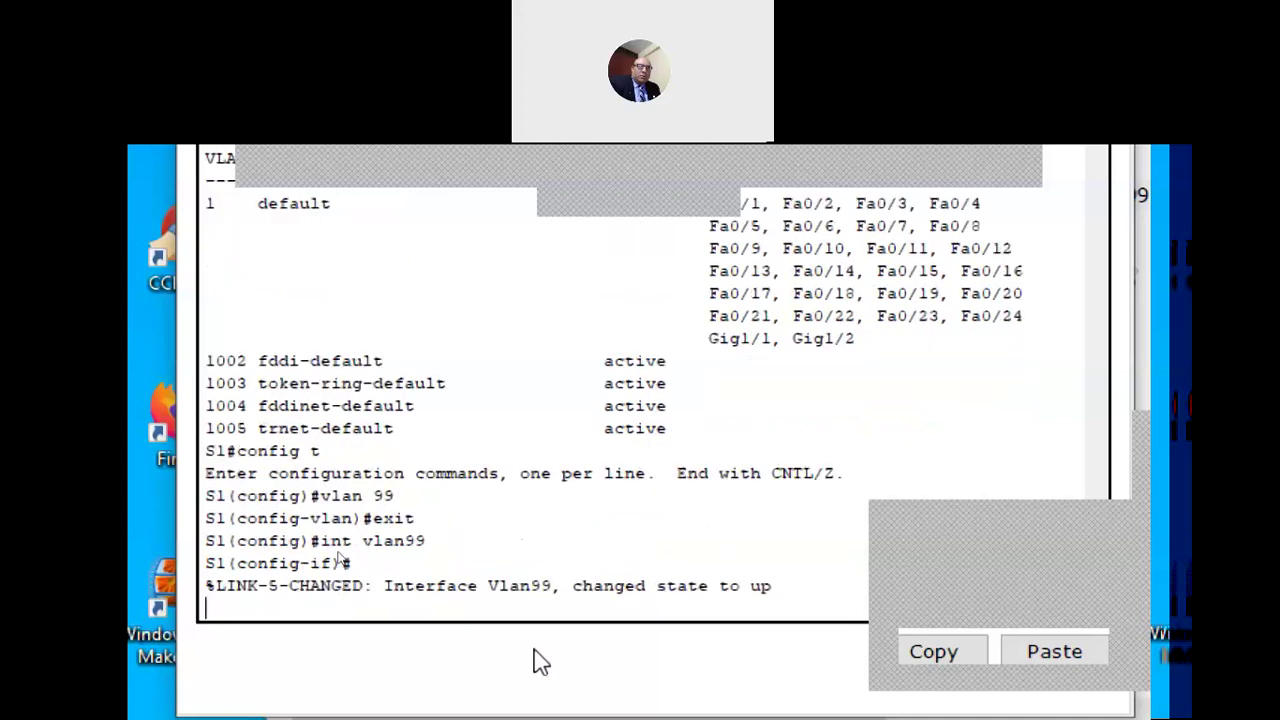
pyautogui.press('Return')
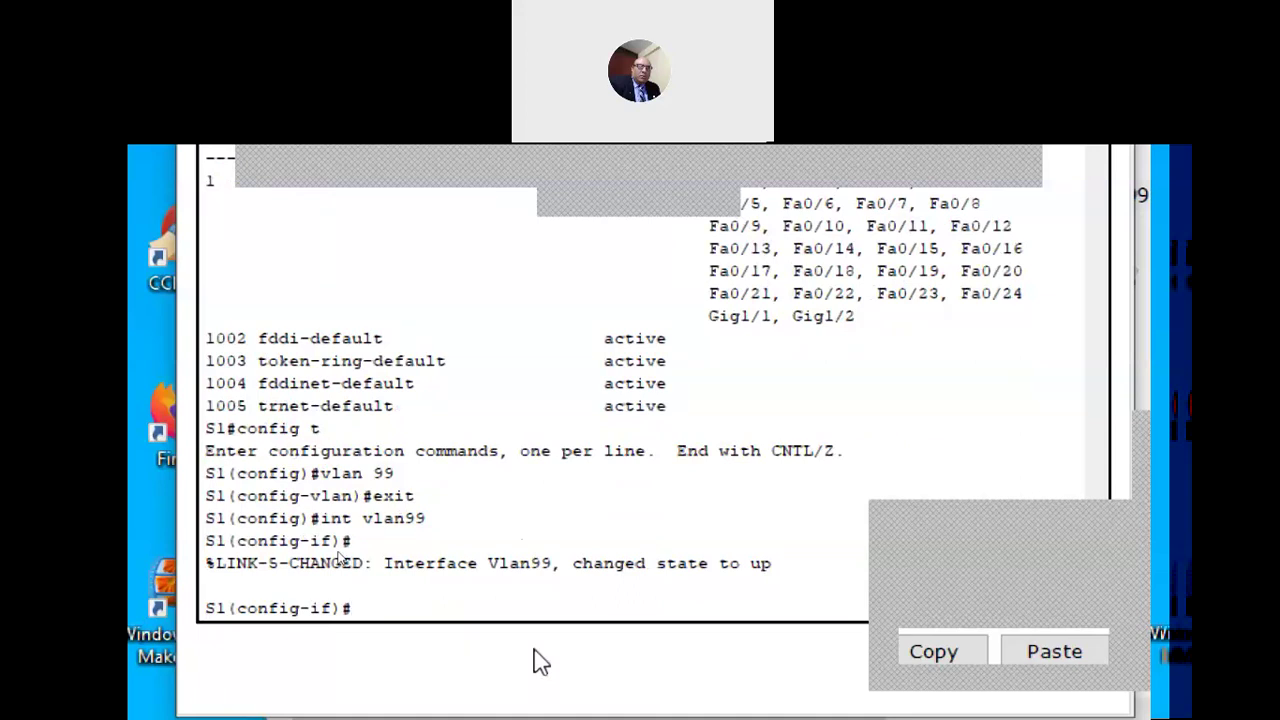
pyautogui.moveTo(398, 474); pyautogui.dragTo(234, 463)
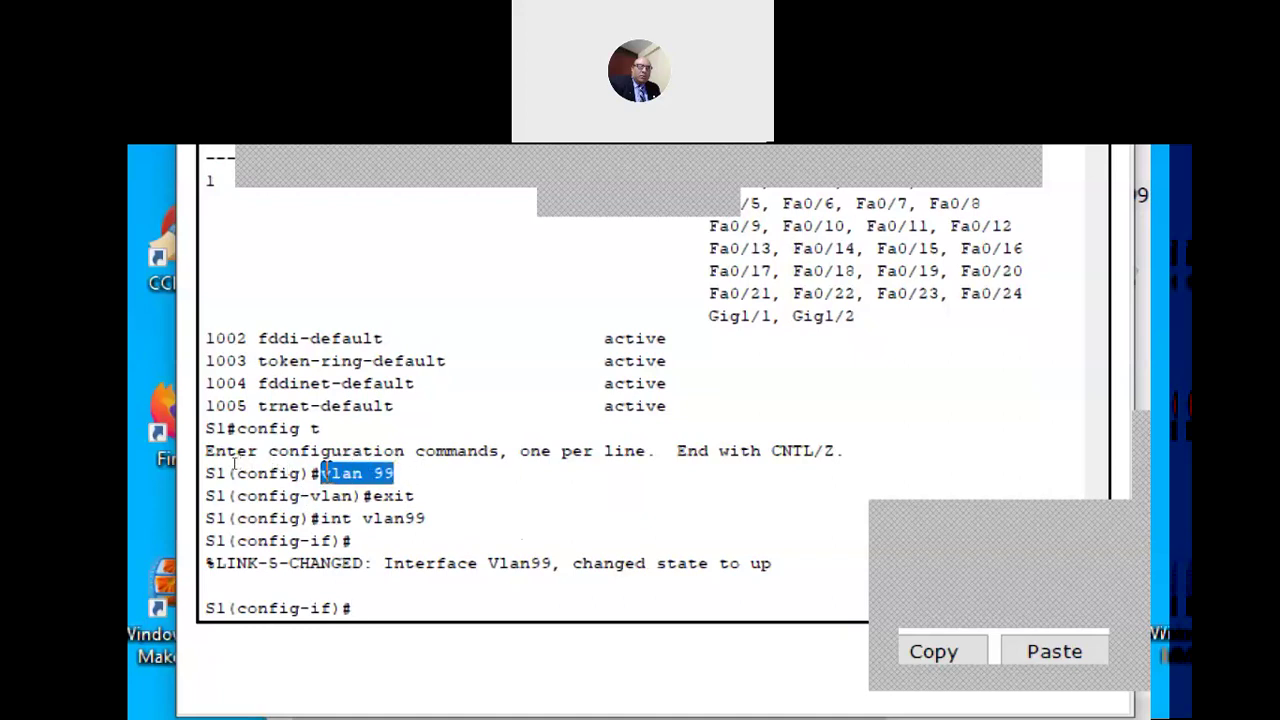
pyautogui.moveTo(514, 494); pyautogui.dragTo(320, 518)
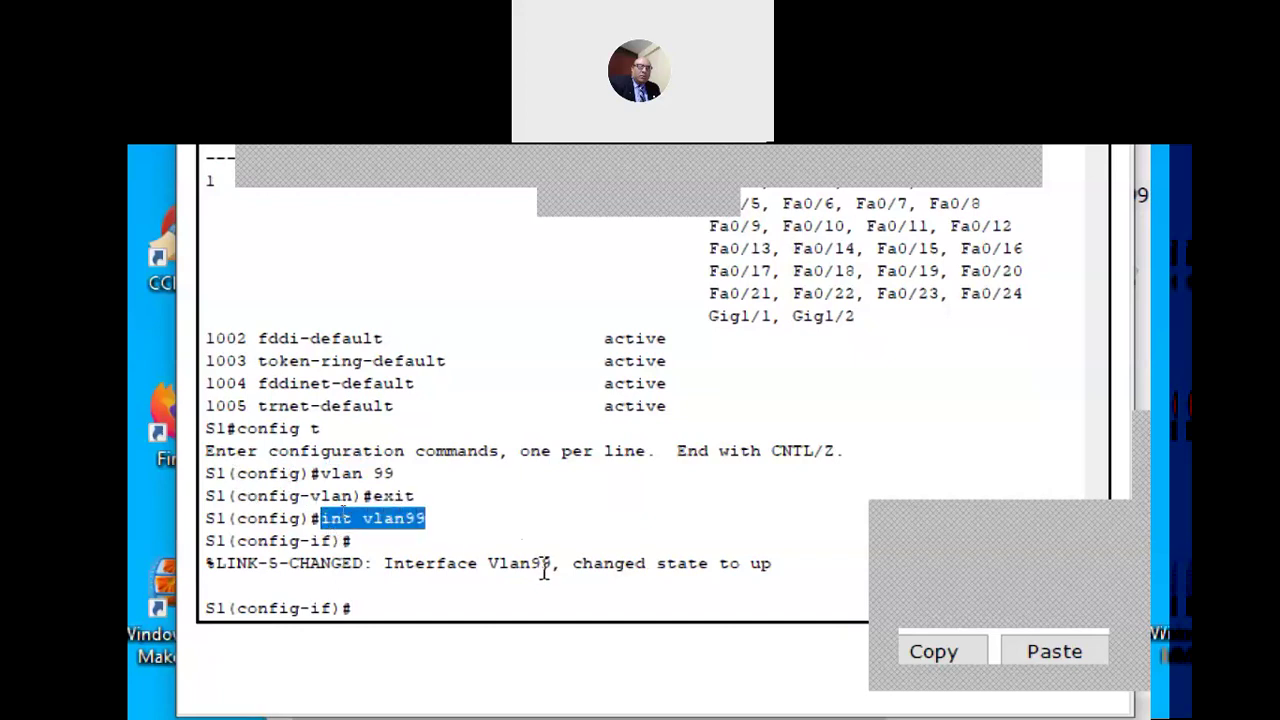
pyautogui.click(445, 607)
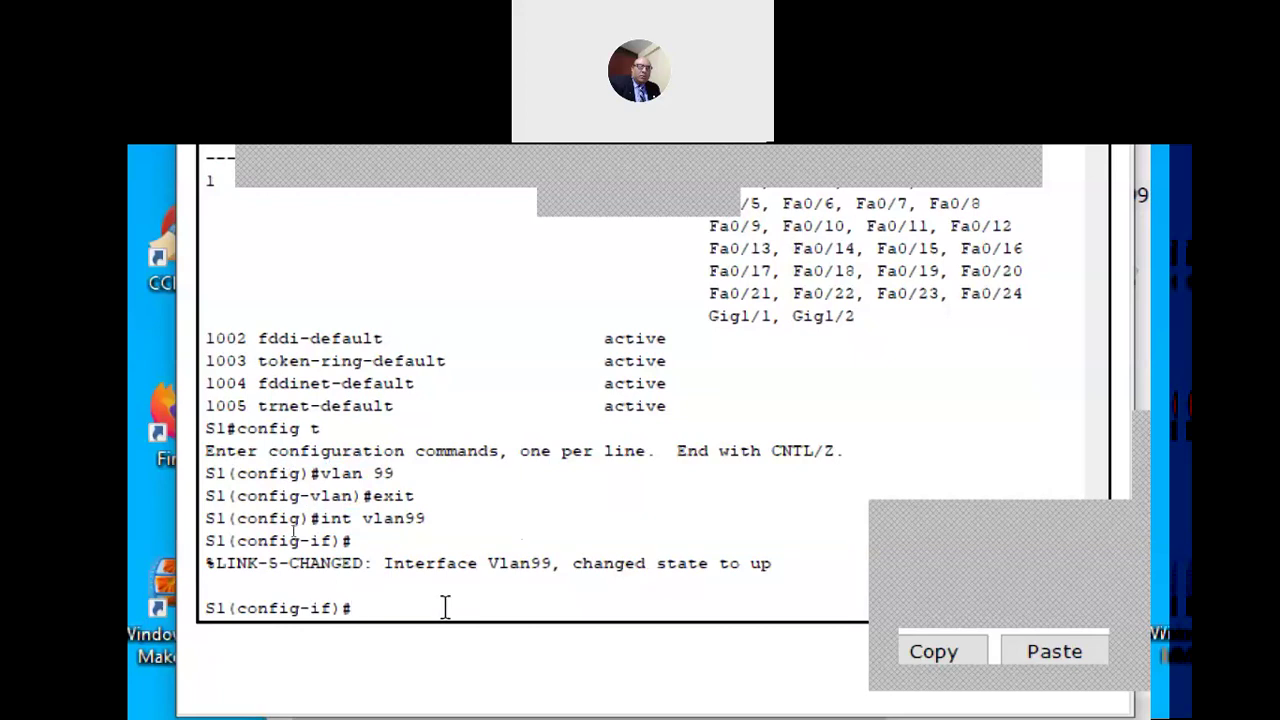
# Step: Assign Vlan99 the address 172.17.99.11 255.255.255.0 and enable it with no shutdown
pyautogui.write('ip address 172.')
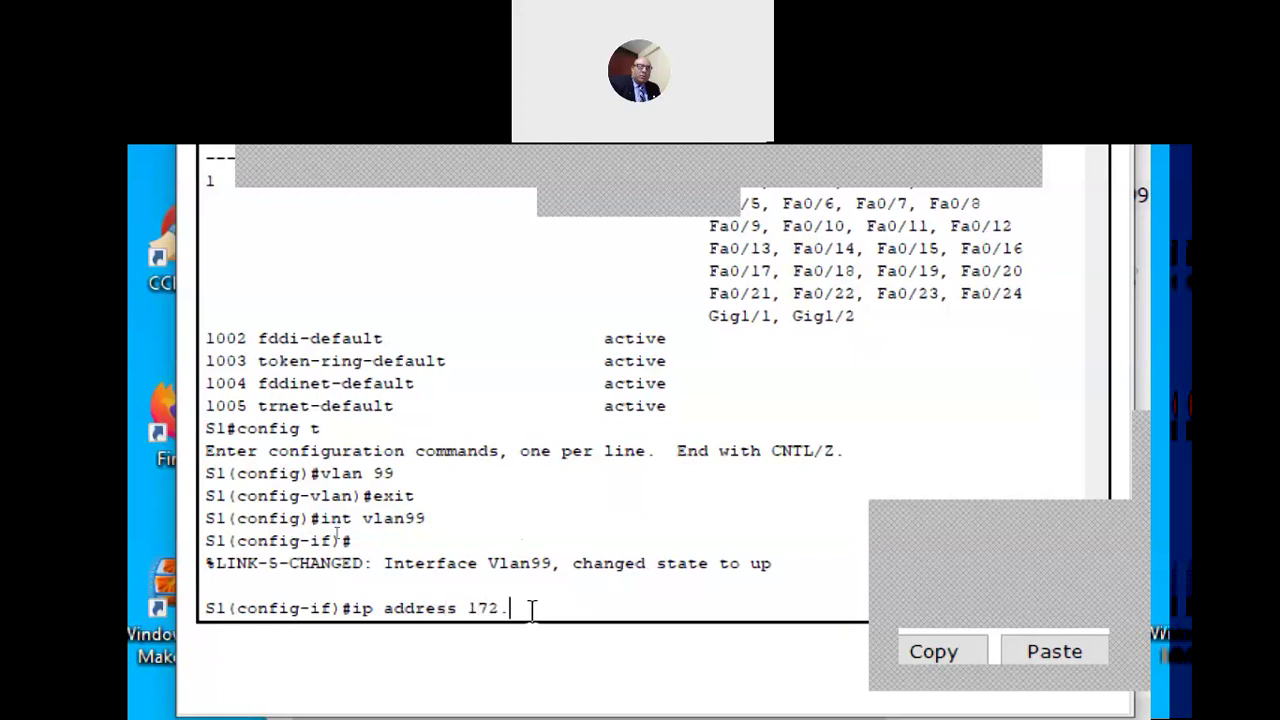
pyautogui.write('17.99.11 255.255')
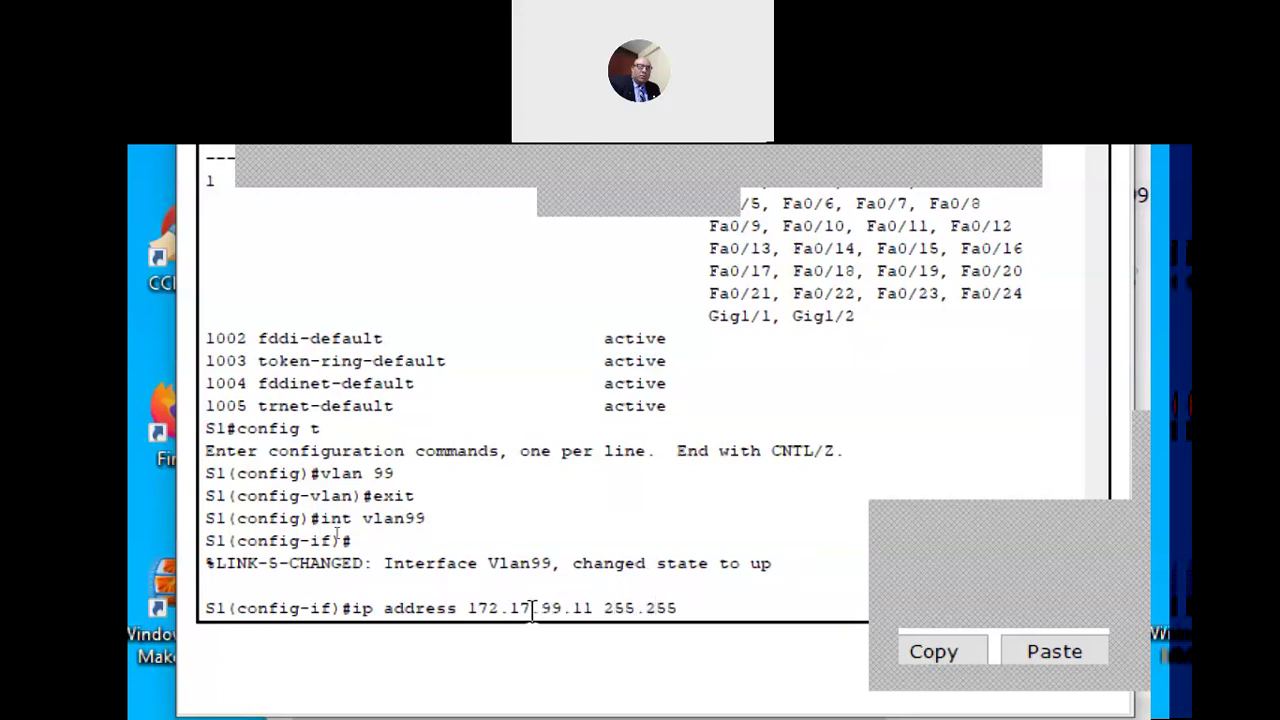
pyautogui.write('.255.0')
pyautogui.press('Return')
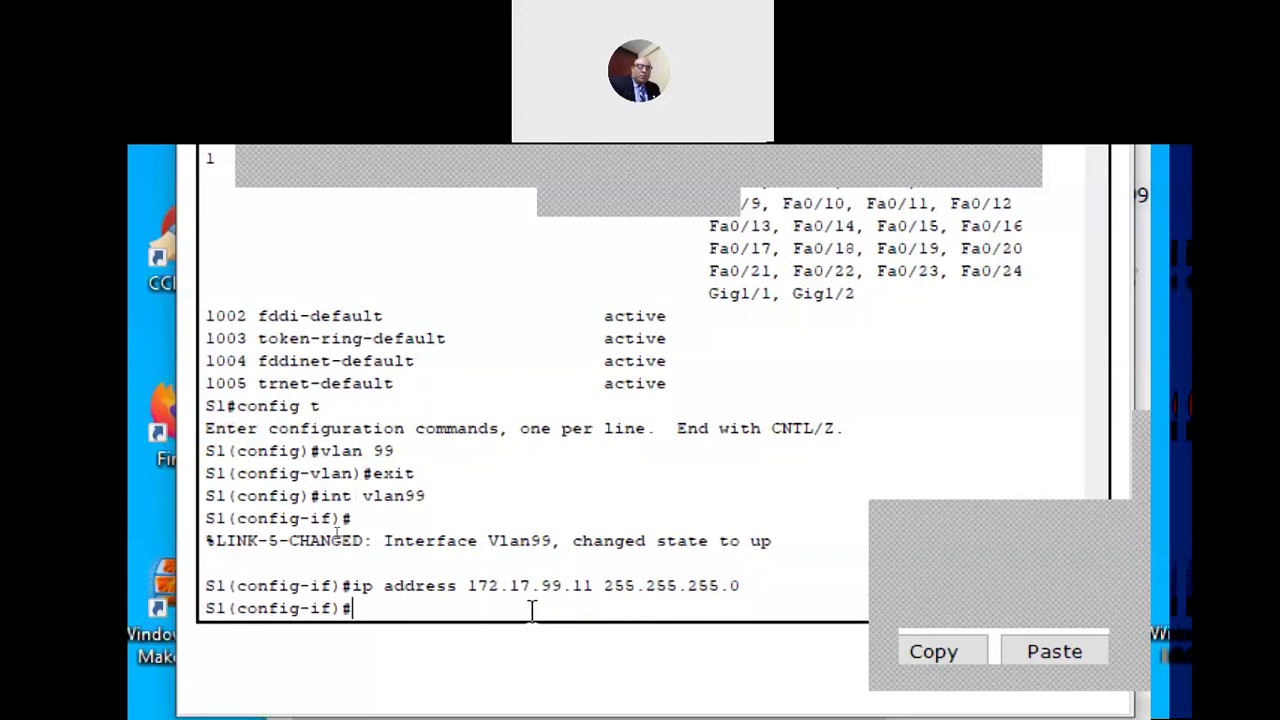
pyautogui.write('no shutdown')
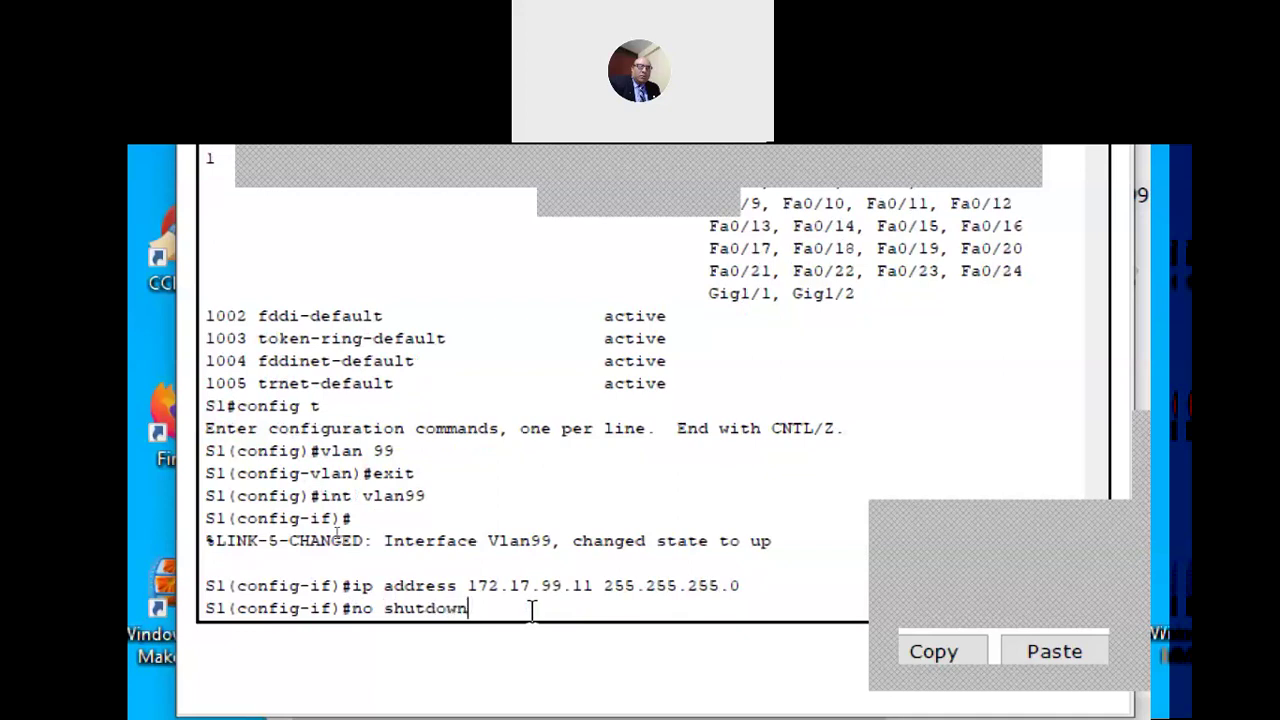
pyautogui.press('Return')
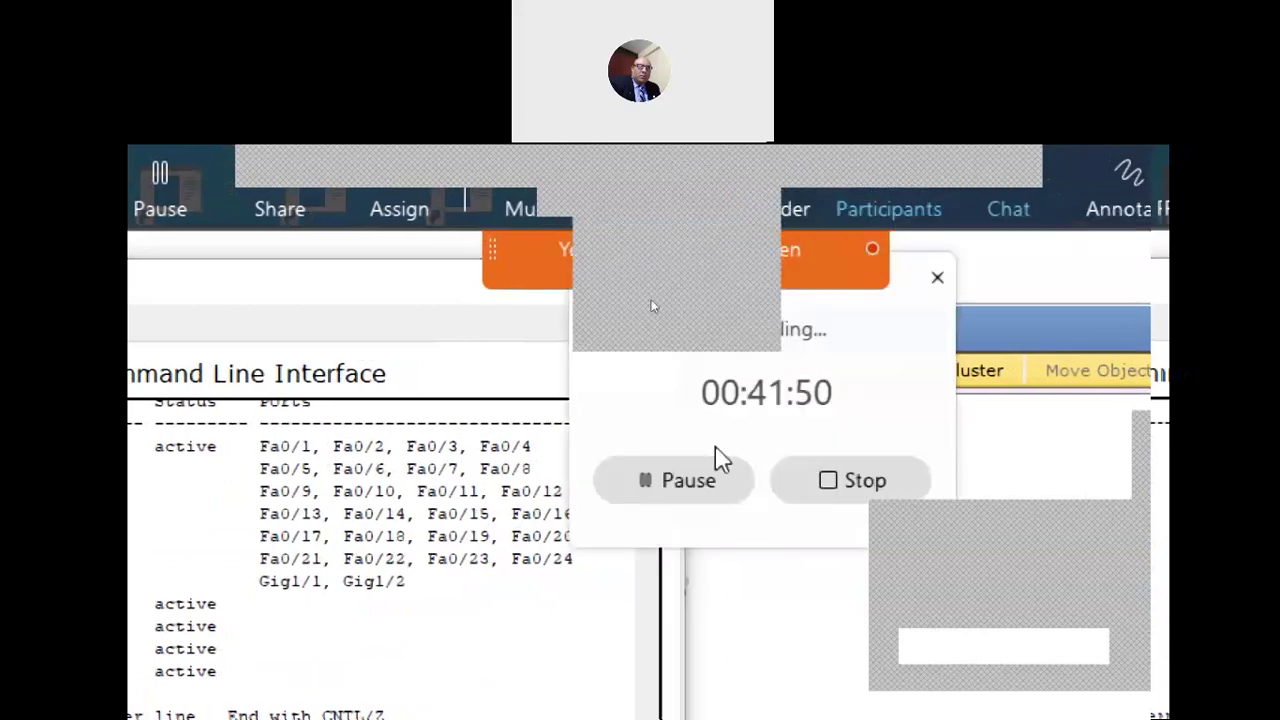
pyautogui.click(705, 478)
pyautogui.click(711, 480)
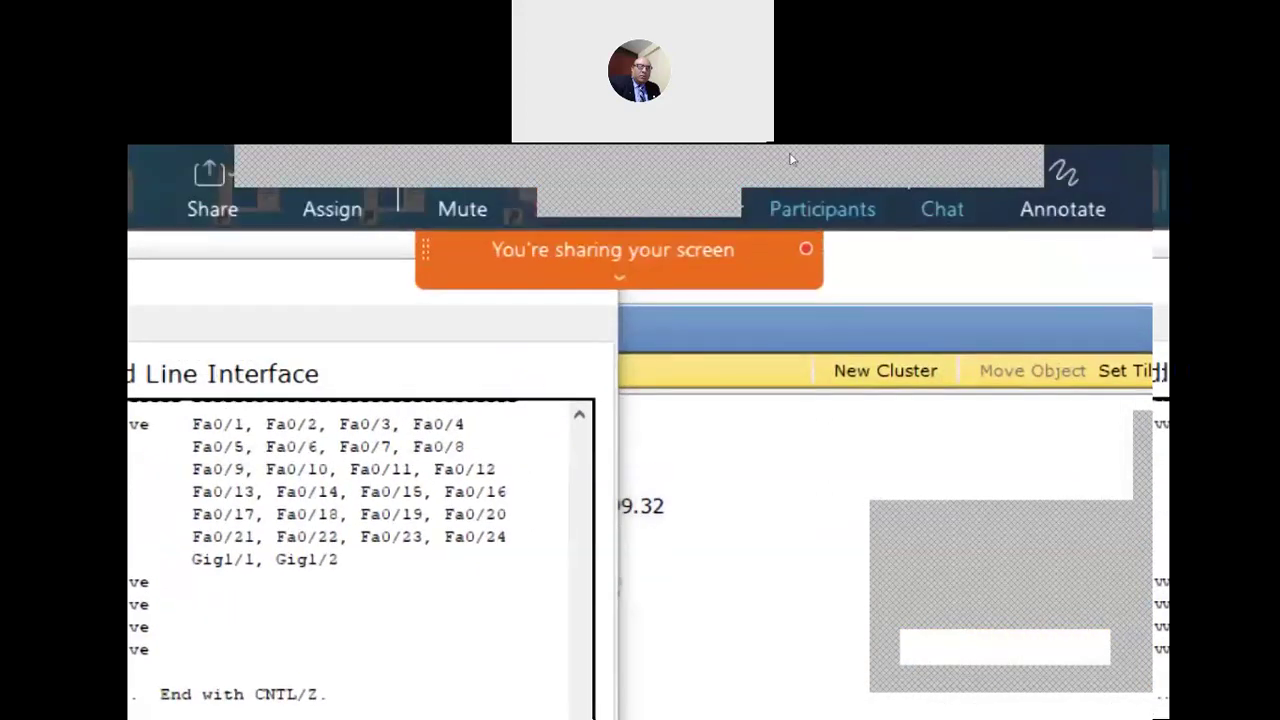
pyautogui.click(675, 164)
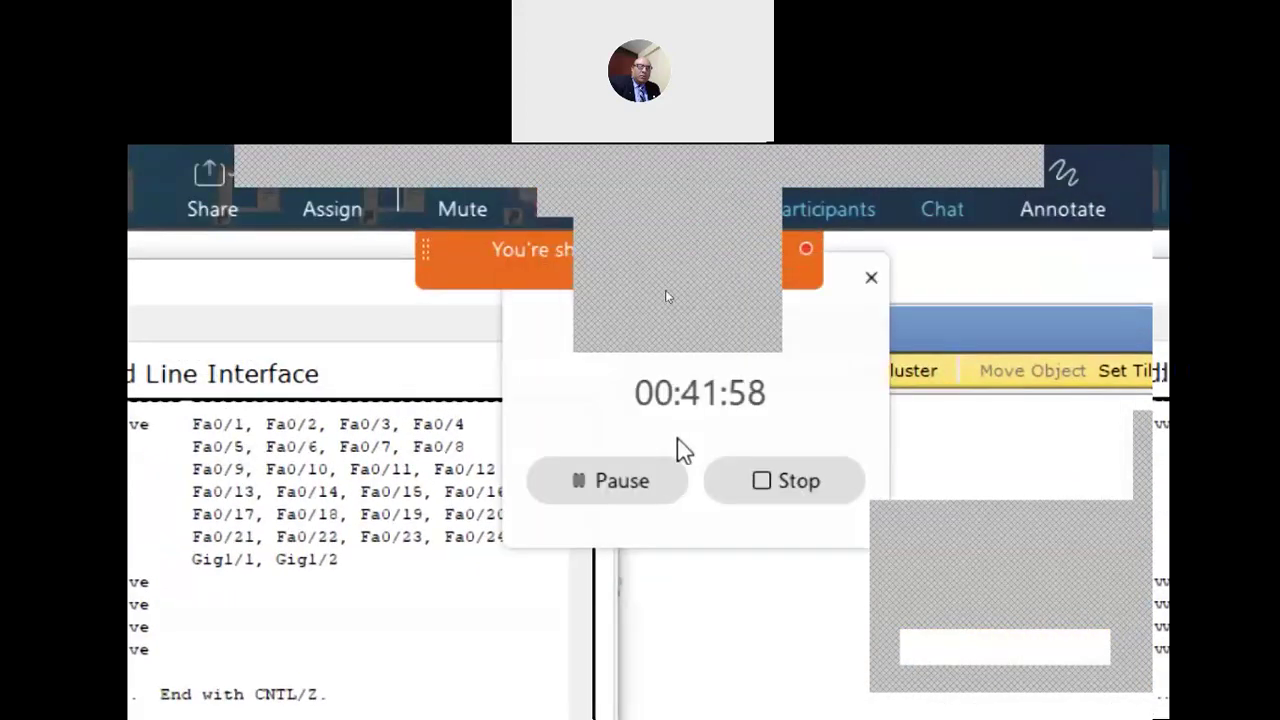
pyautogui.click(617, 489)
pyautogui.click(645, 472)
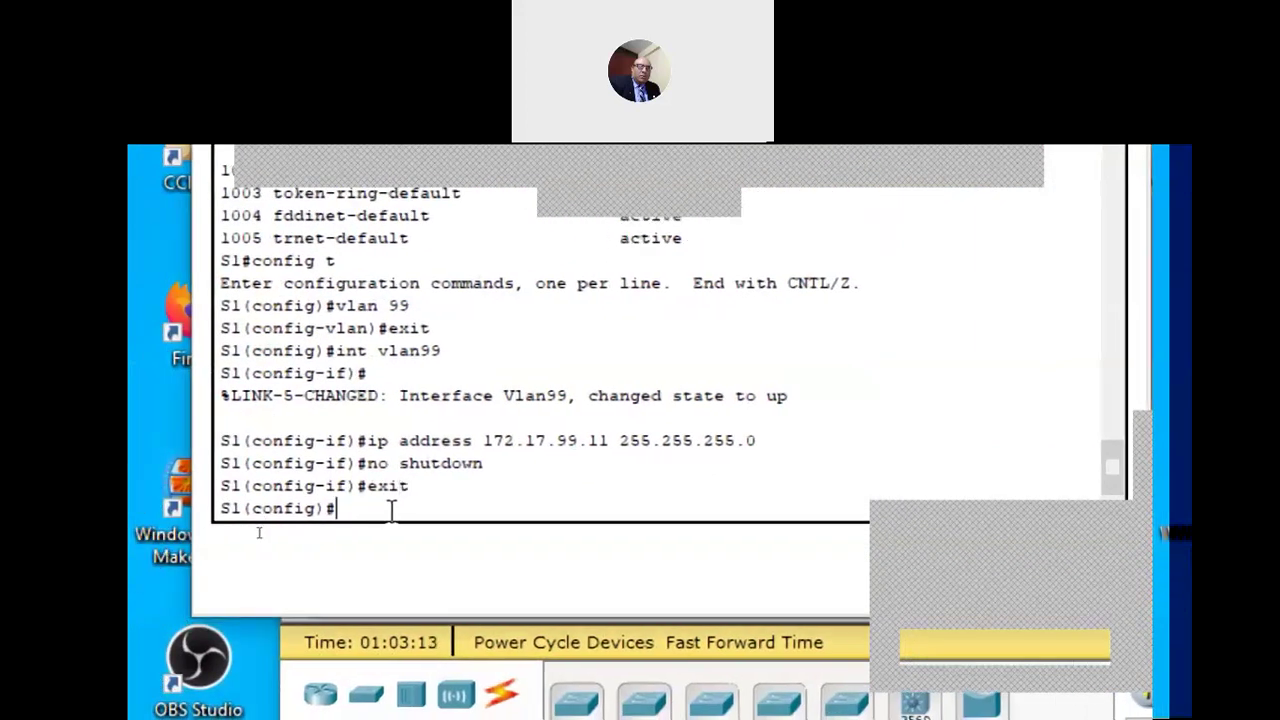
# Step: Return to S1# with end and run show vlan brief, checking the VLAN0099 active row
pyautogui.write('end')
pyautogui.press('Return')
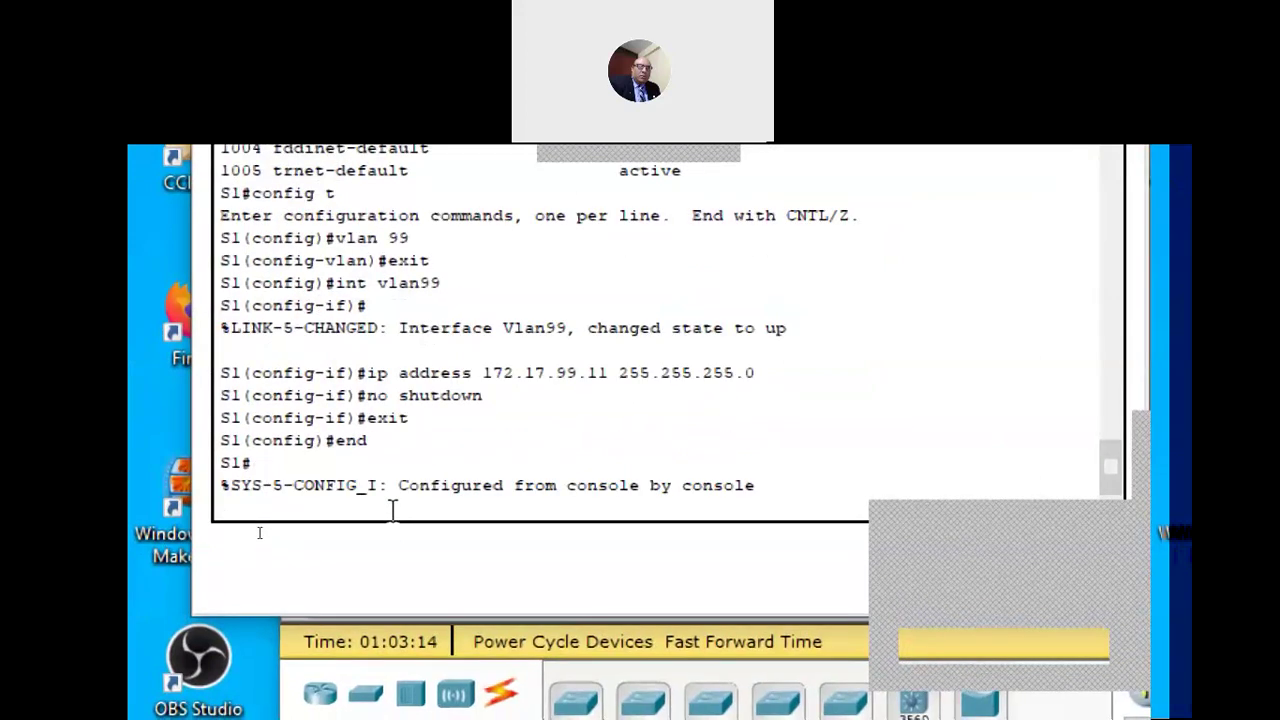
pyautogui.press('Return')
pyautogui.write('show vlan brief')
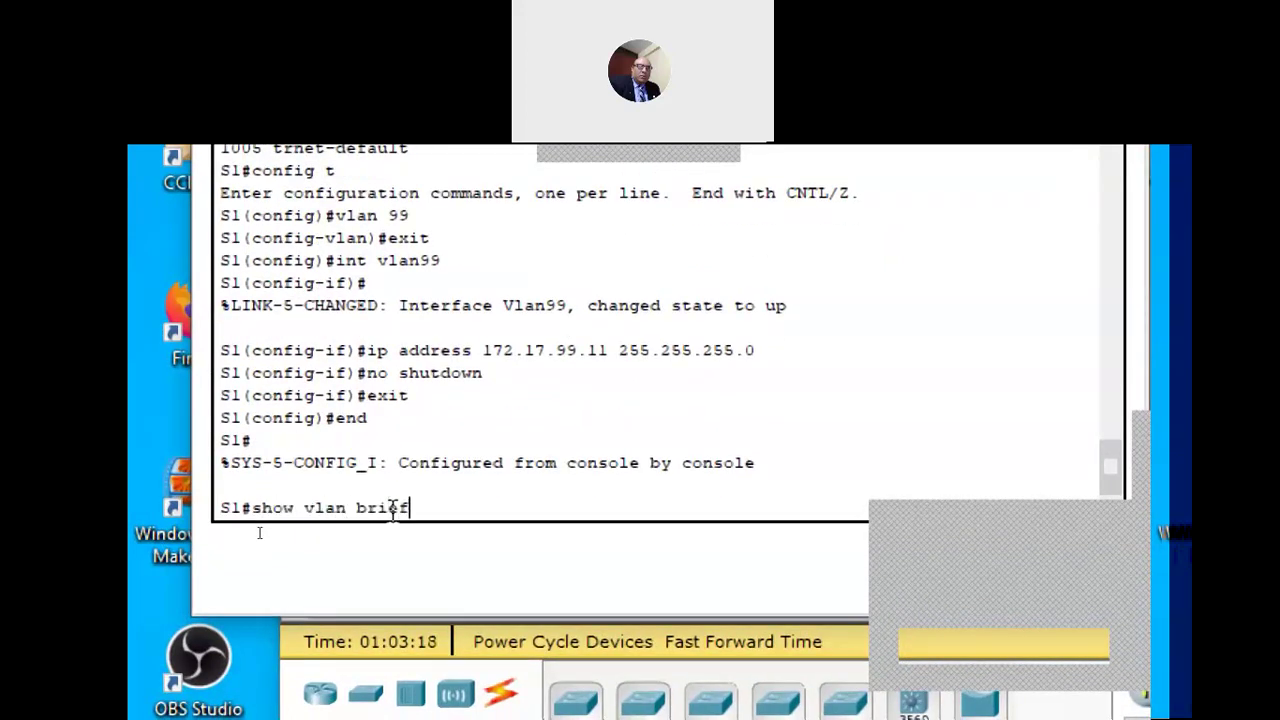
pyautogui.press('Return')
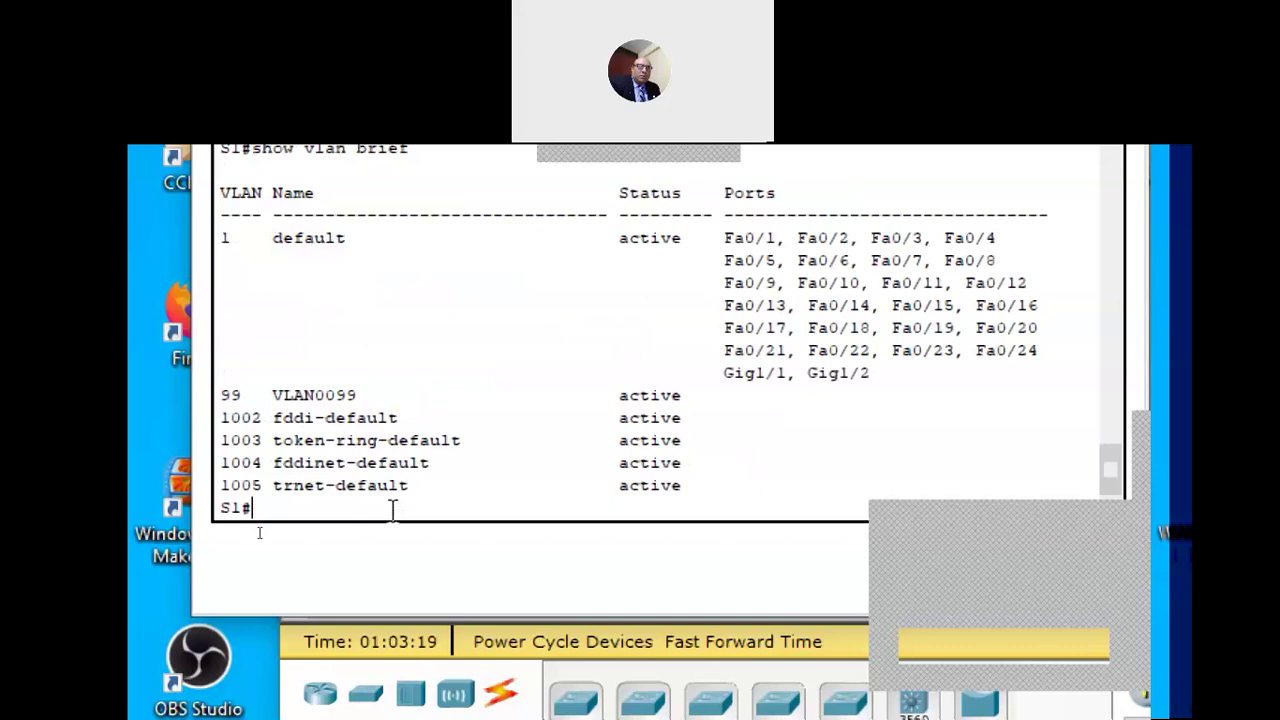
pyautogui.moveTo(700, 401); pyautogui.dragTo(190, 403)
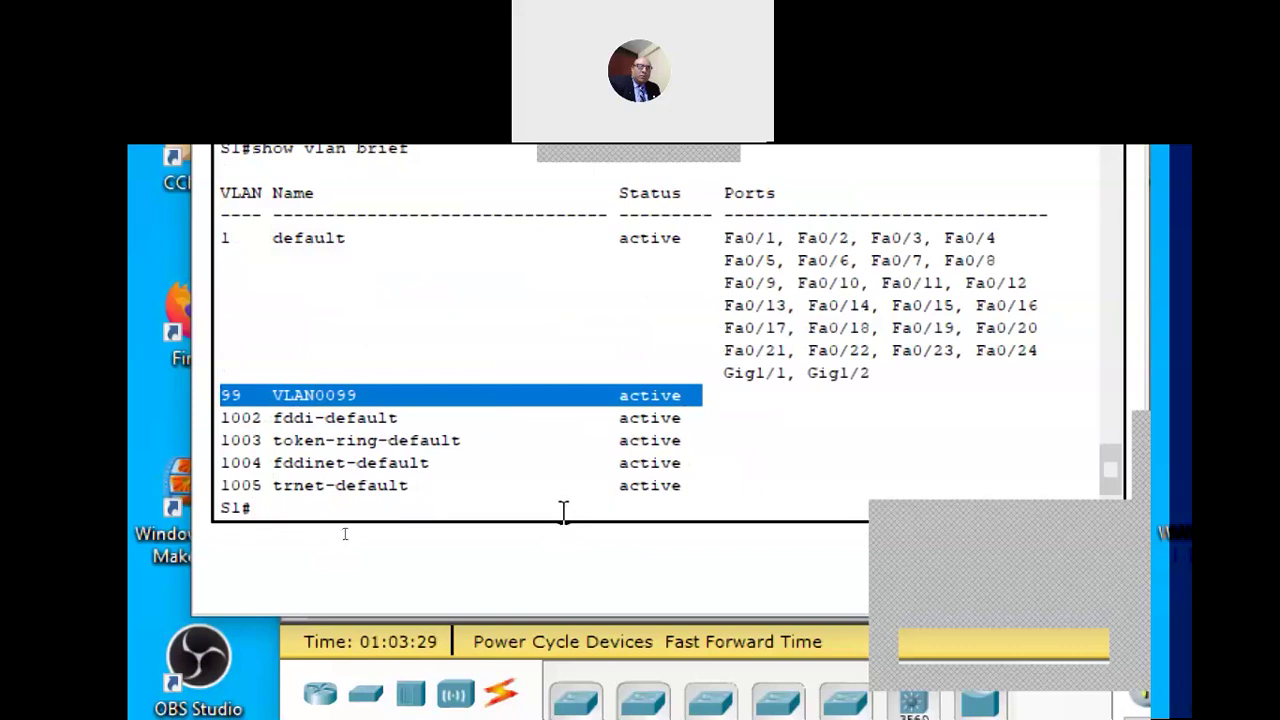
pyautogui.click(557, 499)
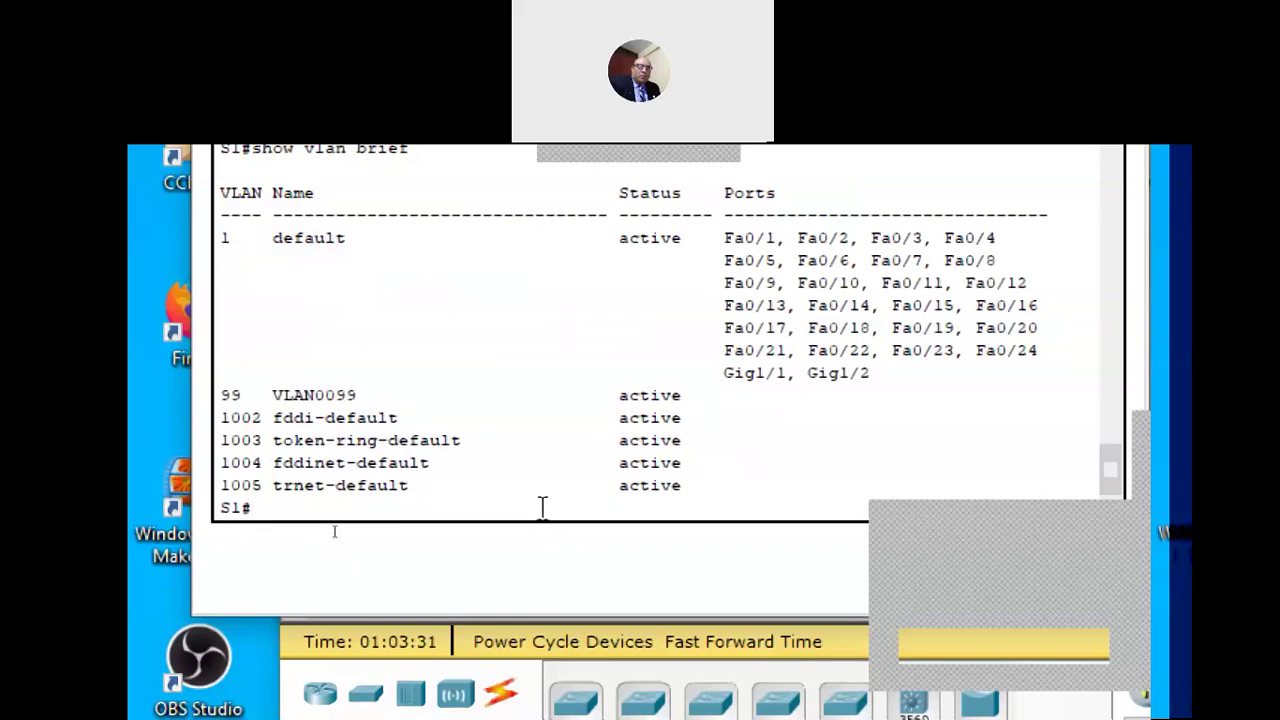
pyautogui.write('show vlan ?')
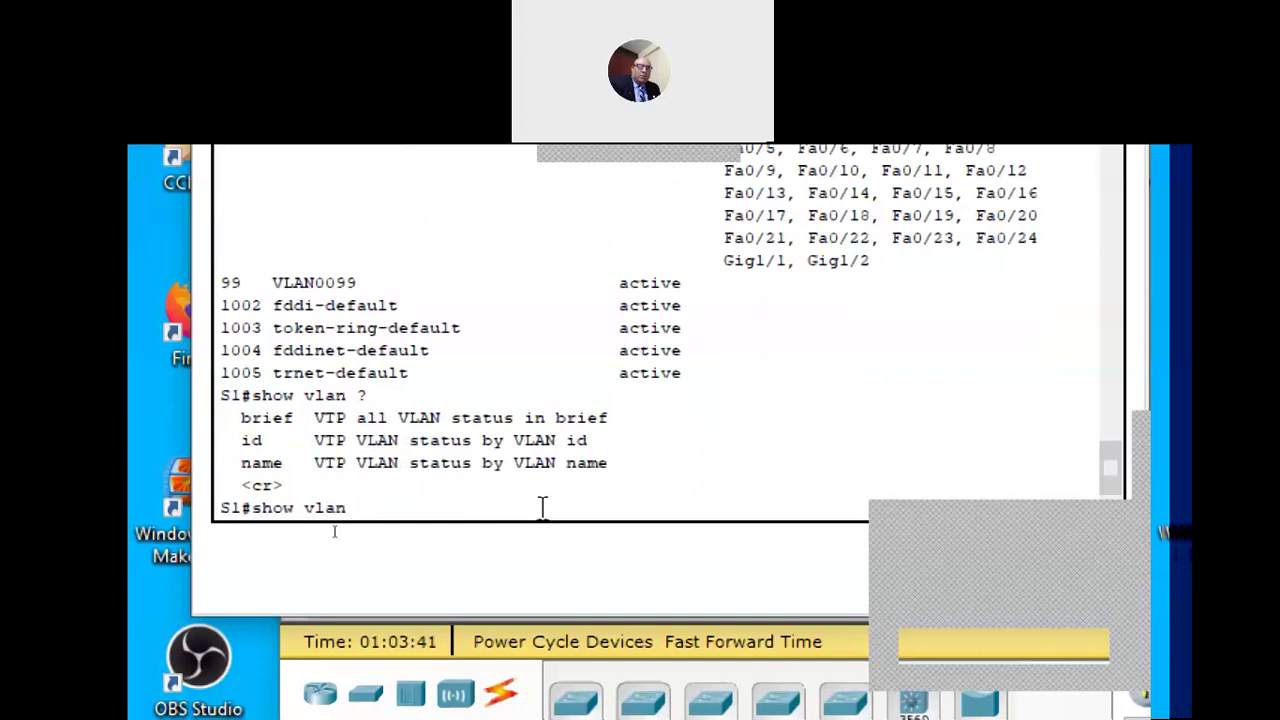
# Step: Try showing VLAN 99 details with show vlan 99 syntax variants
pyautogui.write('99')
pyautogui.press('Return')
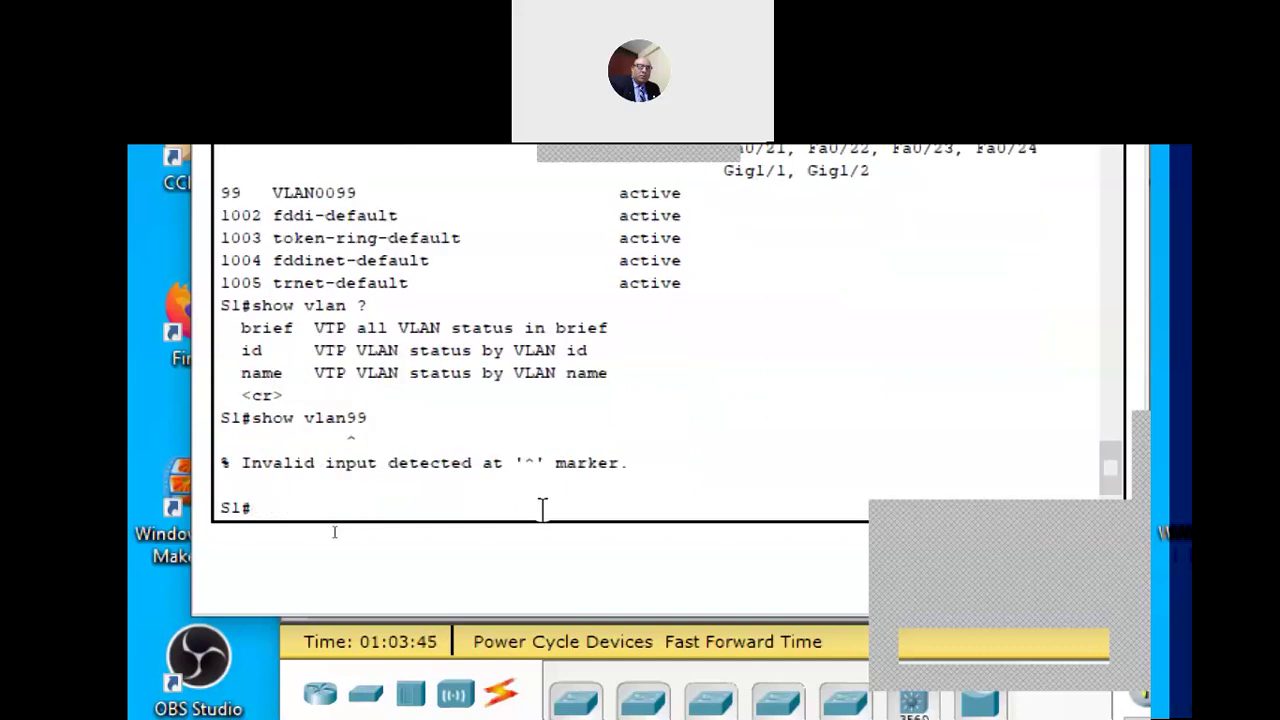
pyautogui.press('Up')
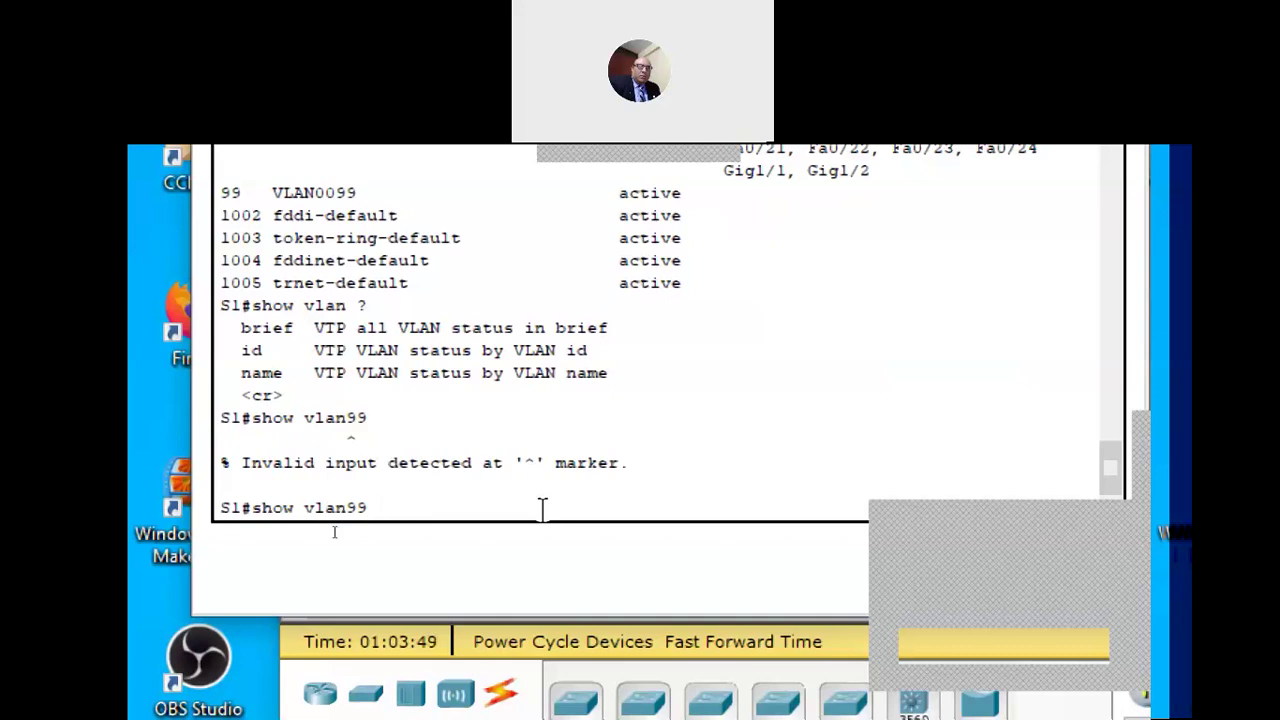
pyautogui.press('Left')
pyautogui.press('Left')
pyautogui.press('Left')
pyautogui.press('Return')
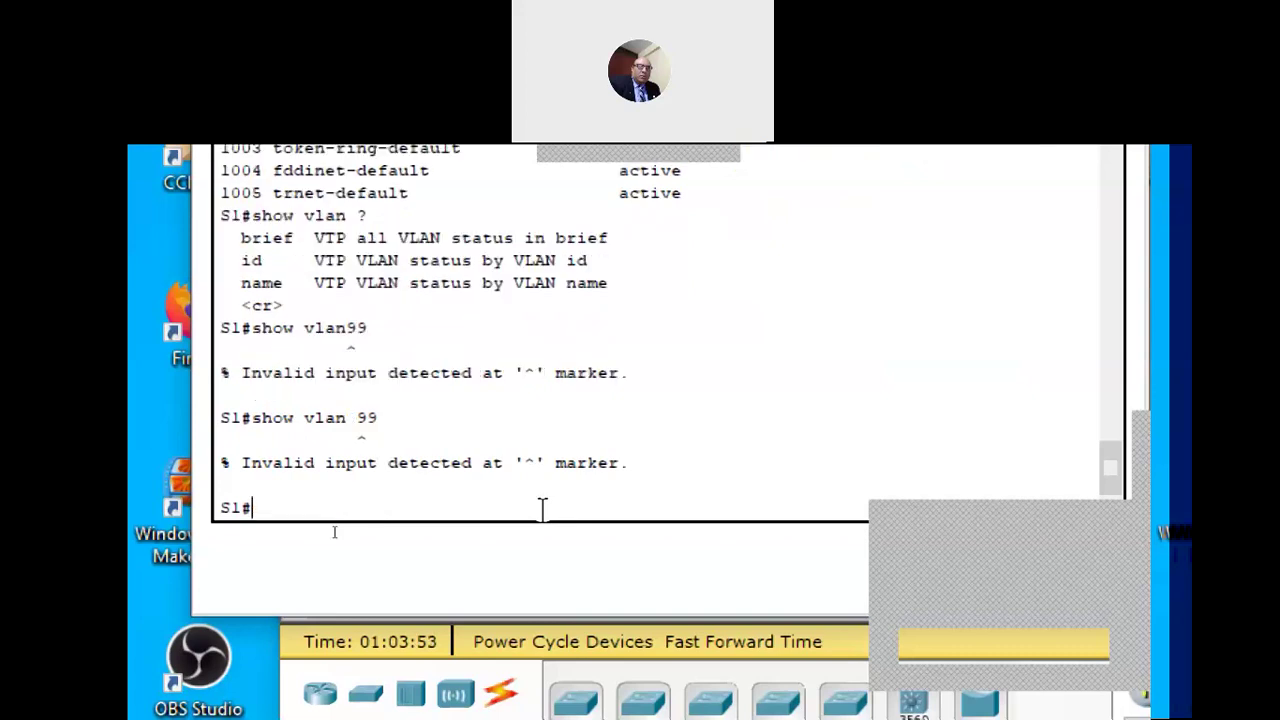
# Step: Run show vlan vlan99 and scroll through the switch's response
pyautogui.press('Up')
pyautogui.press('Left')
pyautogui.press('Left')
pyautogui.write('vlan')
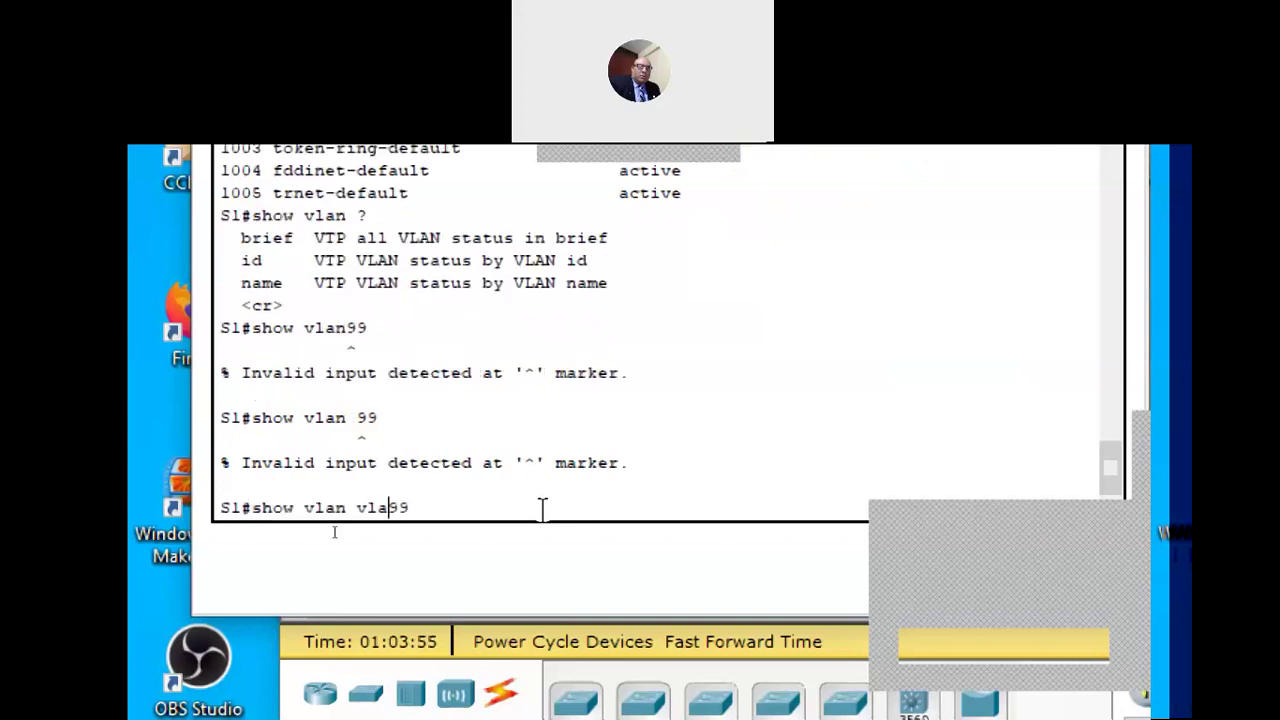
pyautogui.press('Return')
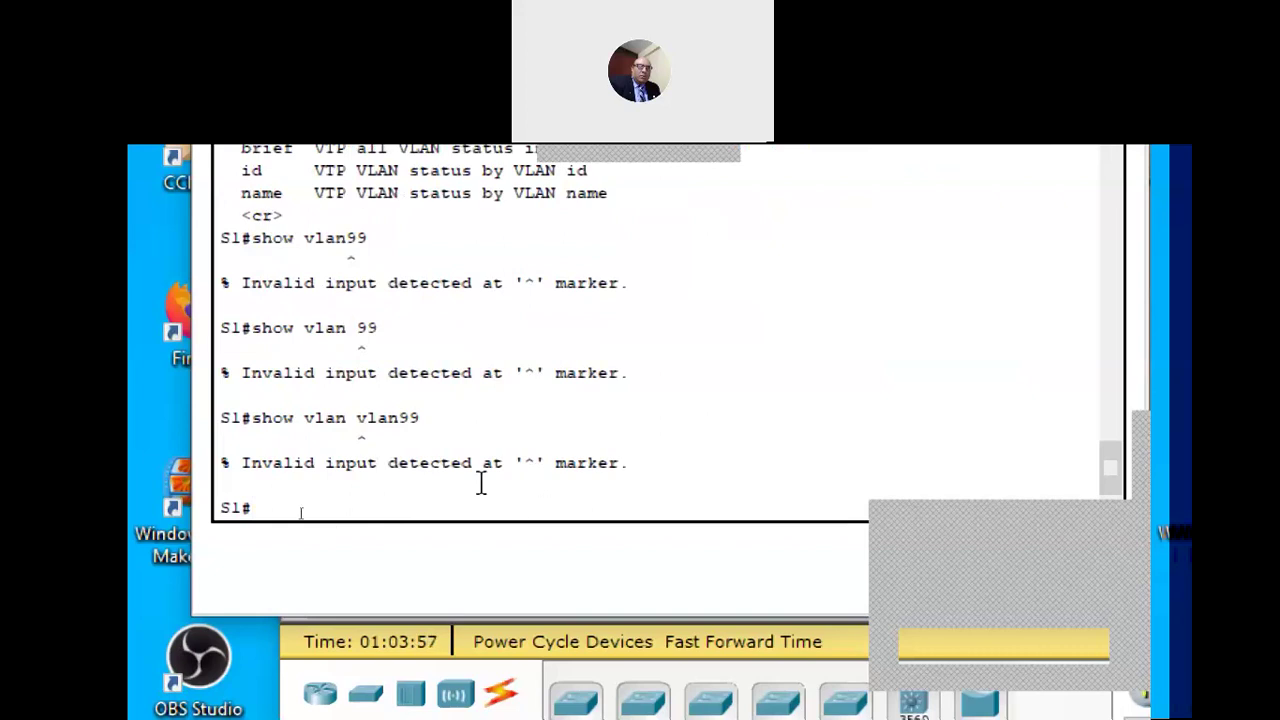
pyautogui.scroll(2, 472, 465)
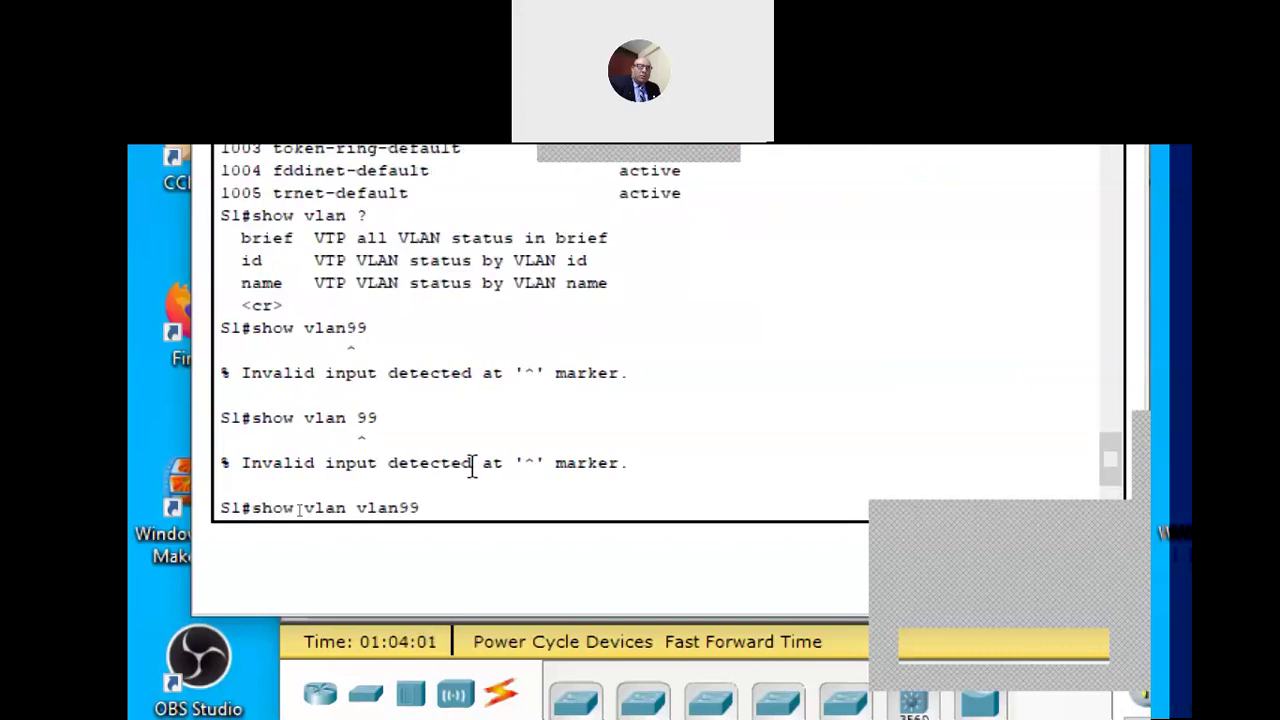
pyautogui.scroll(4, 472, 465)
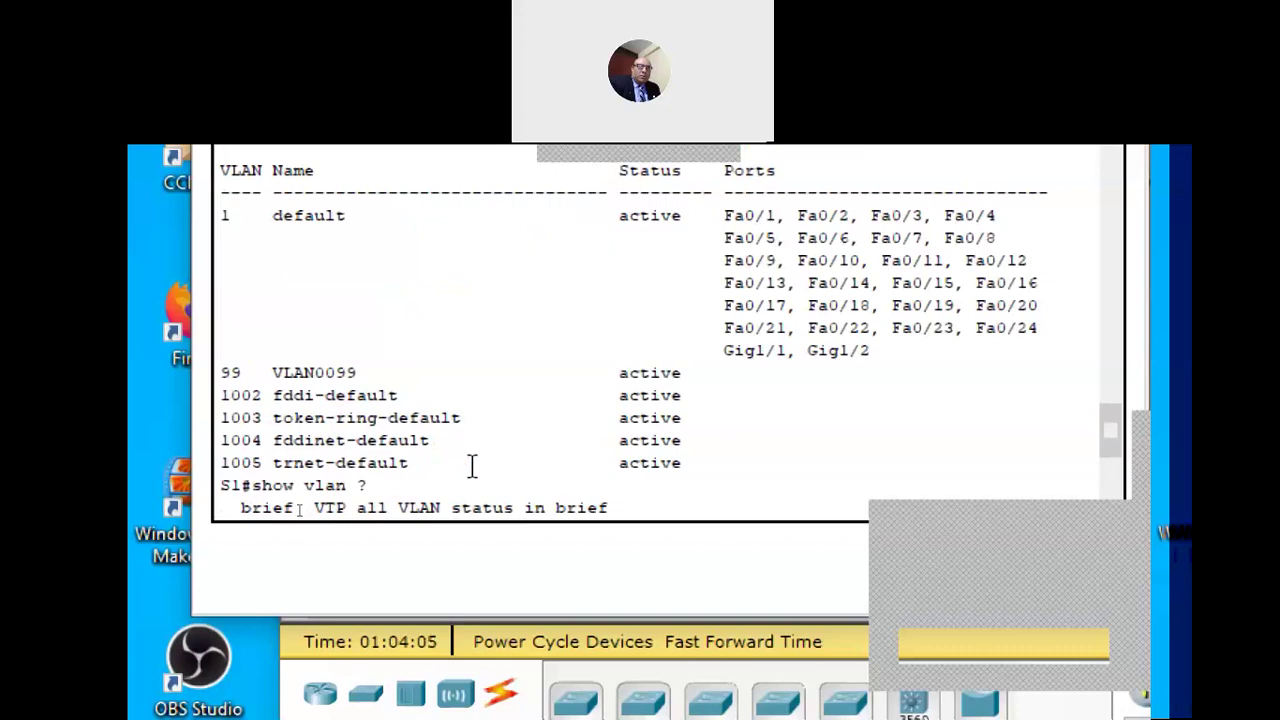
pyautogui.scroll(-5, 472, 465)
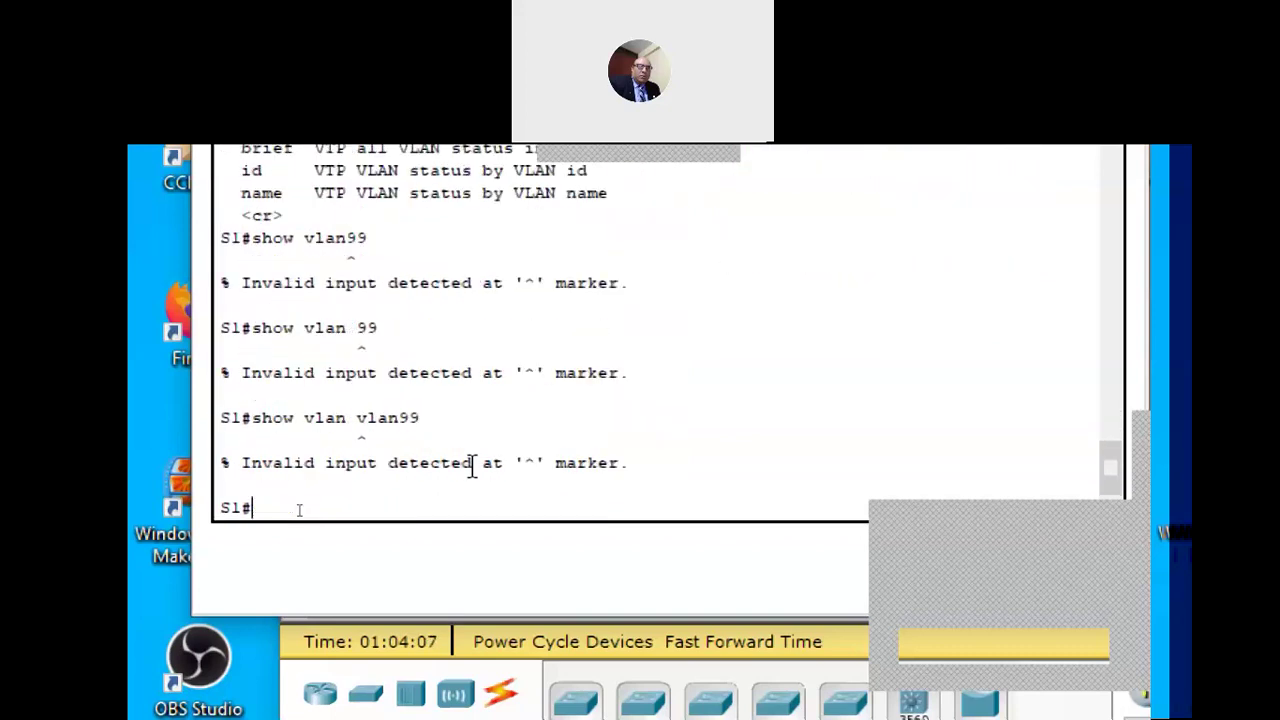
# Step: Edit the command to show vlan vlan0099, run it, and check the VLAN name option in help
pyautogui.press('Up')
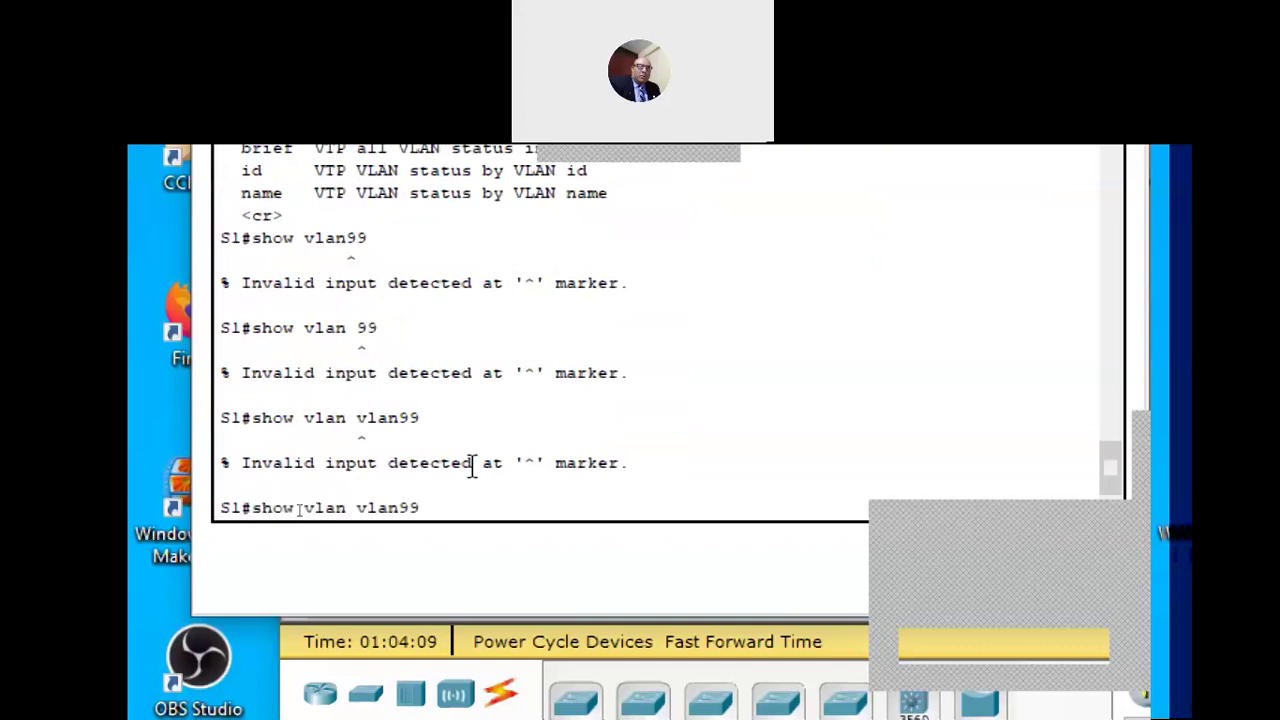
pyautogui.press('Left')
pyautogui.press('Left')
pyautogui.press('Left')
pyautogui.write('00')
pyautogui.press('Return')
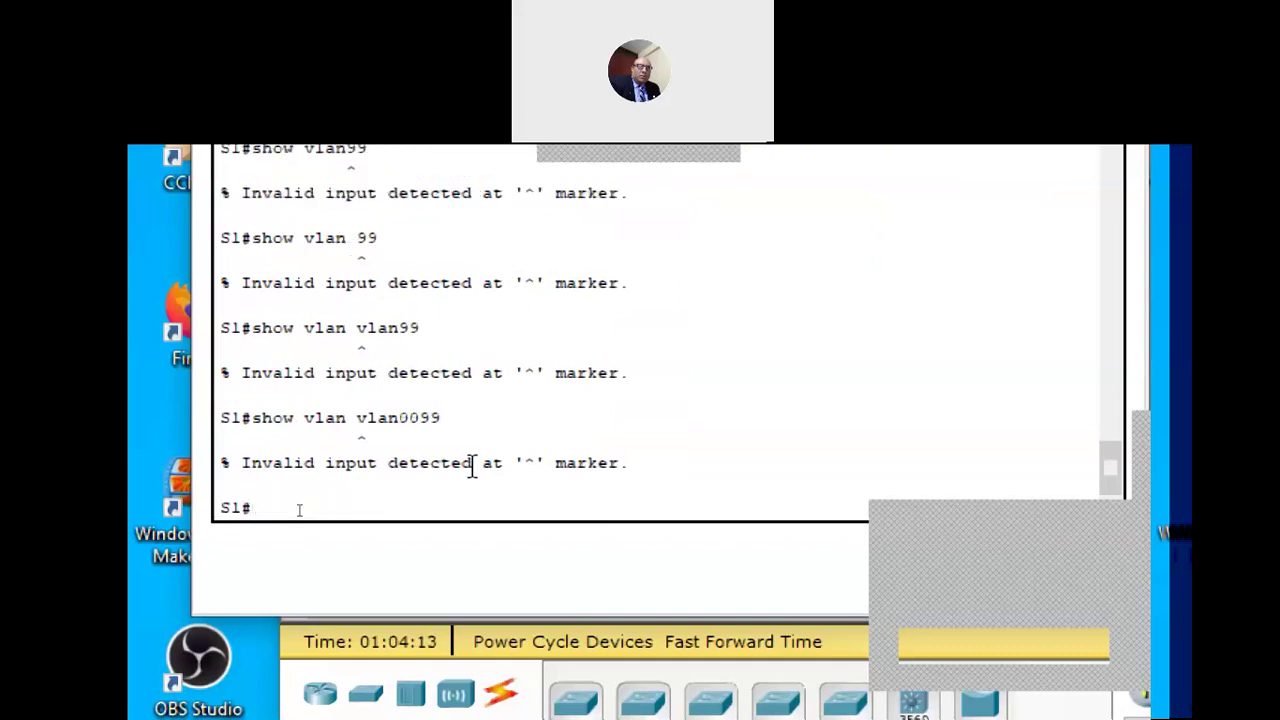
pyautogui.scroll(3, 470, 463)
pyautogui.moveTo(243, 283); pyautogui.dragTo(626, 287)
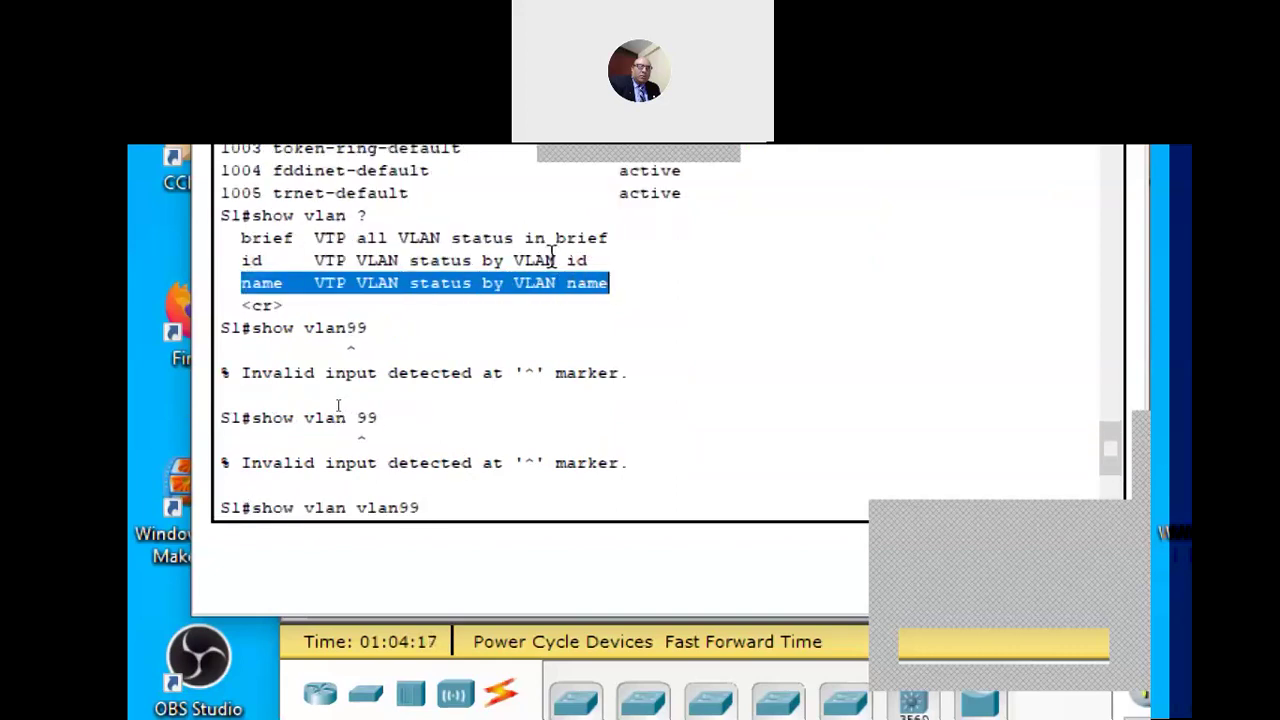
pyautogui.click(516, 240)
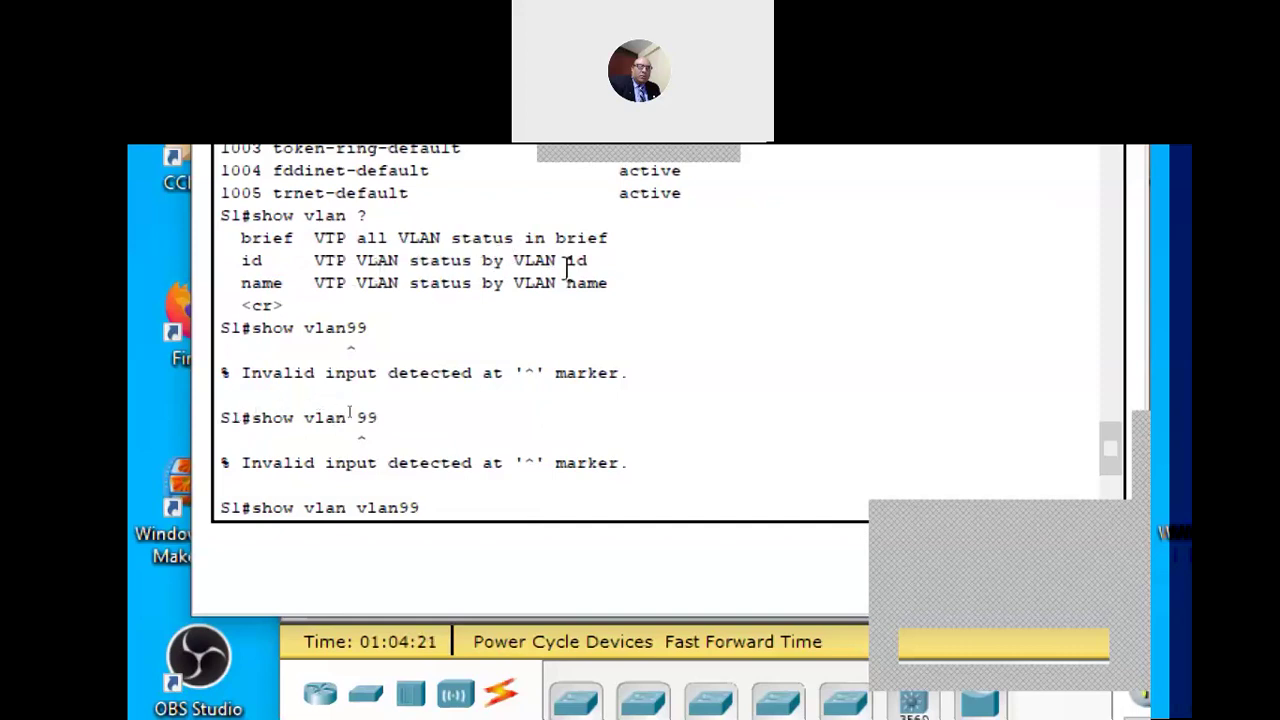
pyautogui.press('Return')
pyautogui.press('Up')
pyautogui.press('Left')
pyautogui.press('Left')
pyautogui.write('00')
pyautogui.press('Return')
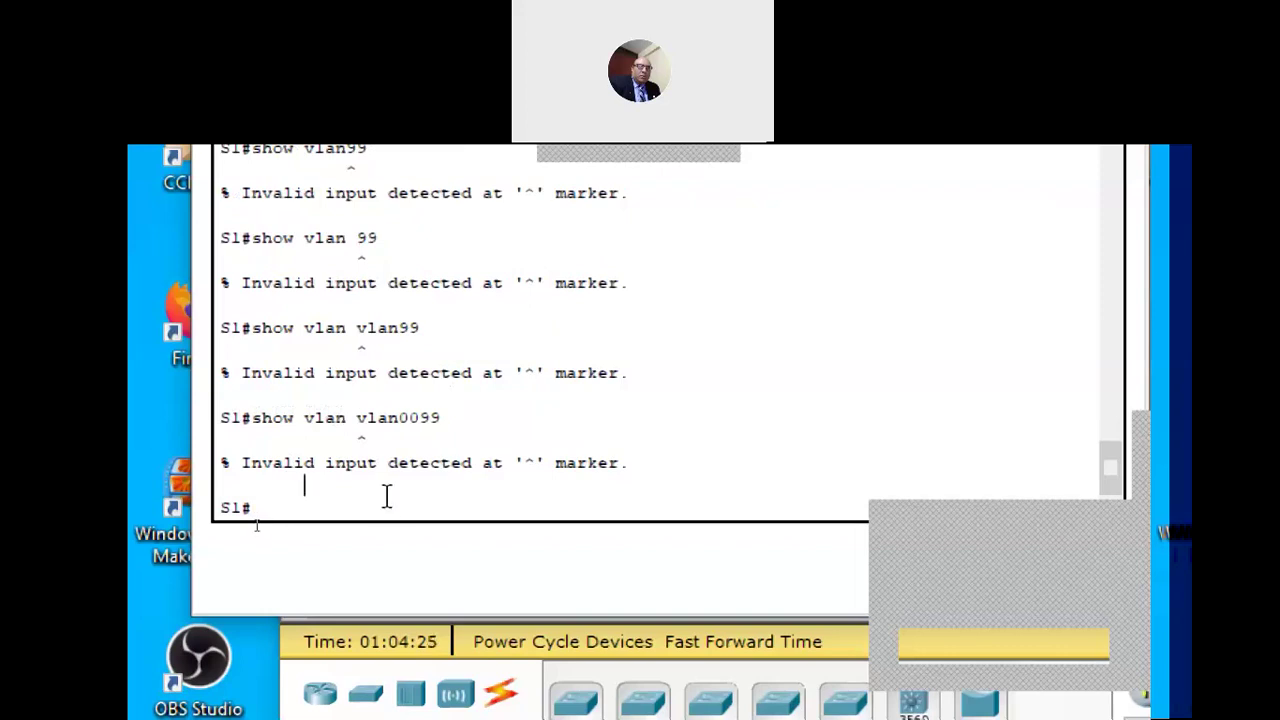
pyautogui.write('show vlan')
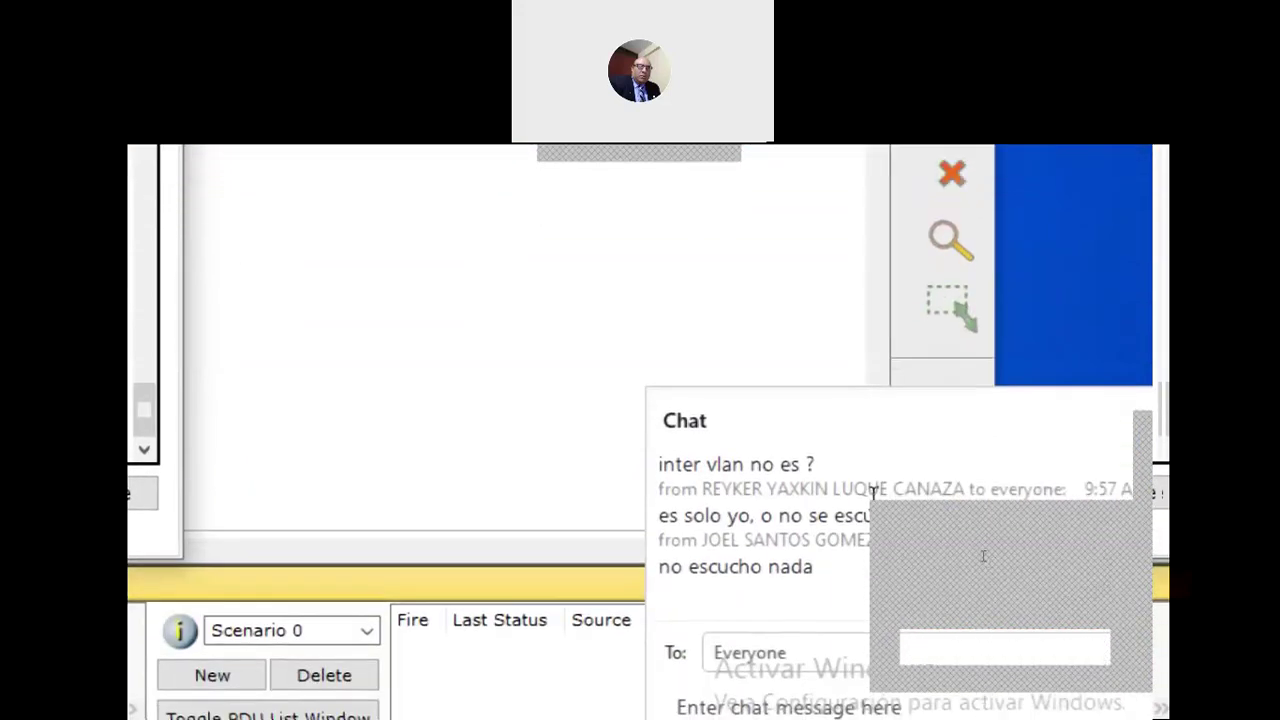
pyautogui.click(811, 707)
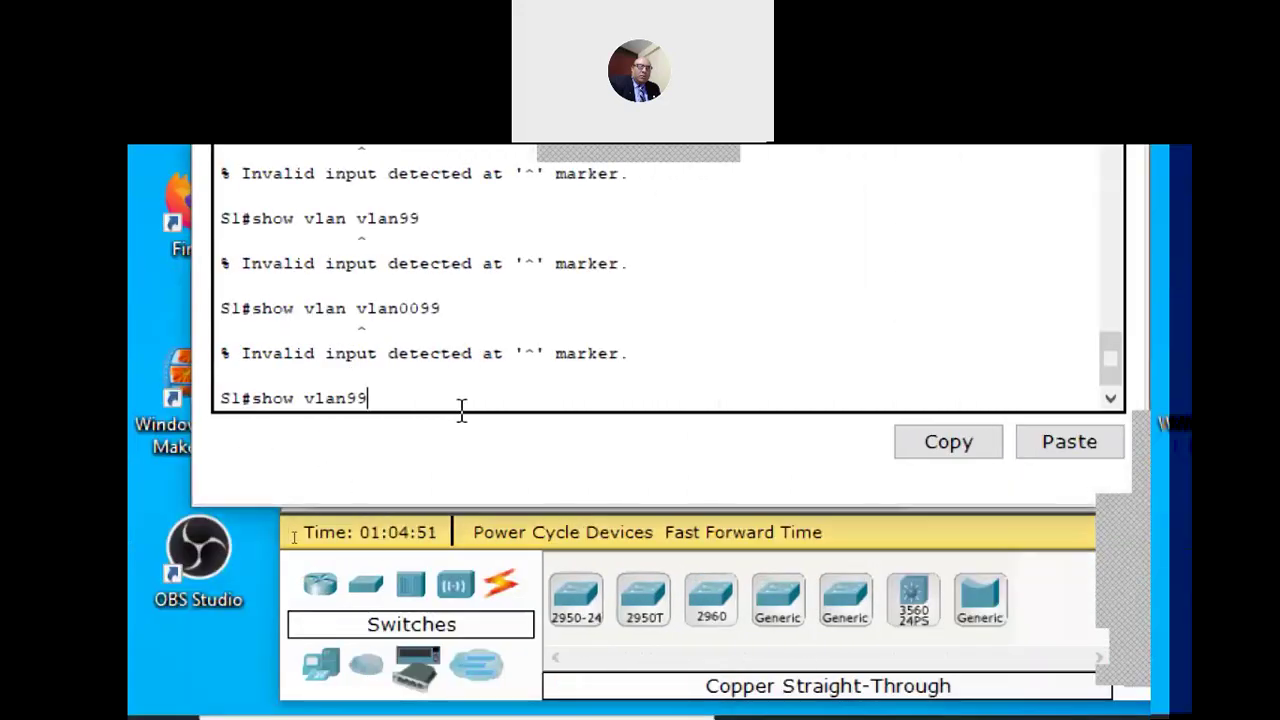
# Step: Submit show vlan99, then correct it to a plain show vlan listing
pyautogui.press('Return')
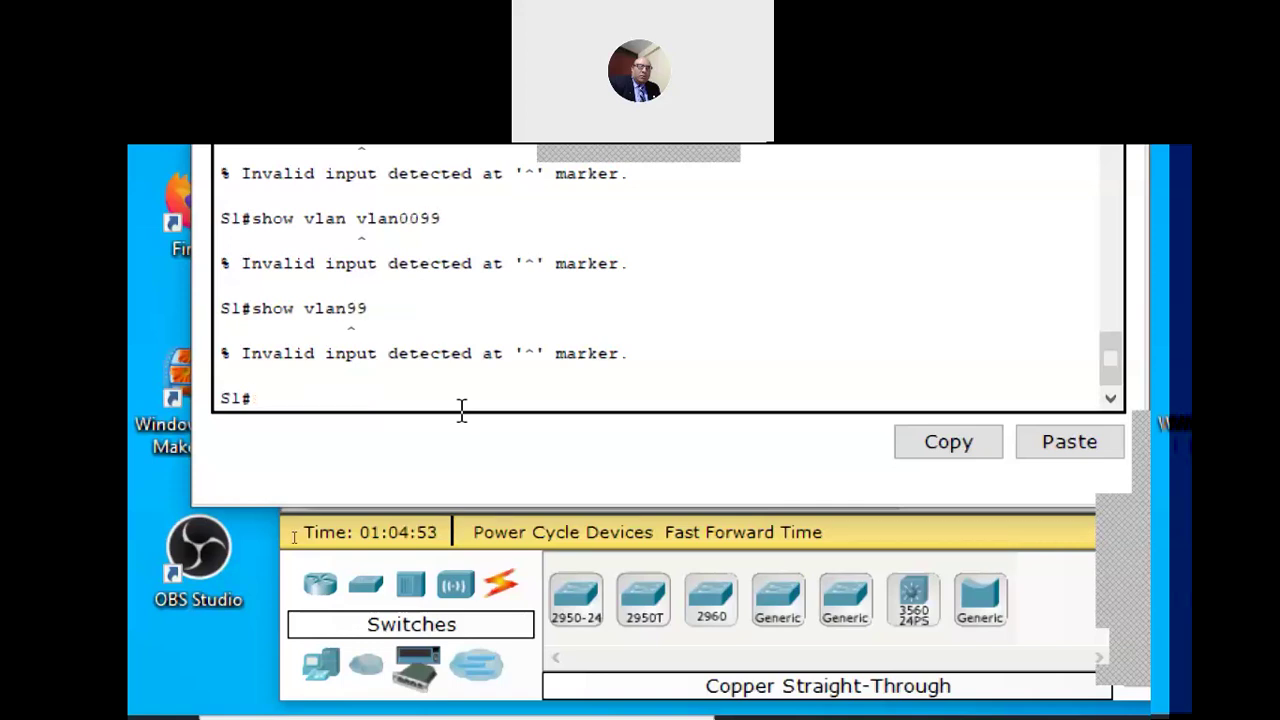
pyautogui.press('Up')
pyautogui.press('BackSpace')
pyautogui.press('BackSpace')
pyautogui.press('Return')
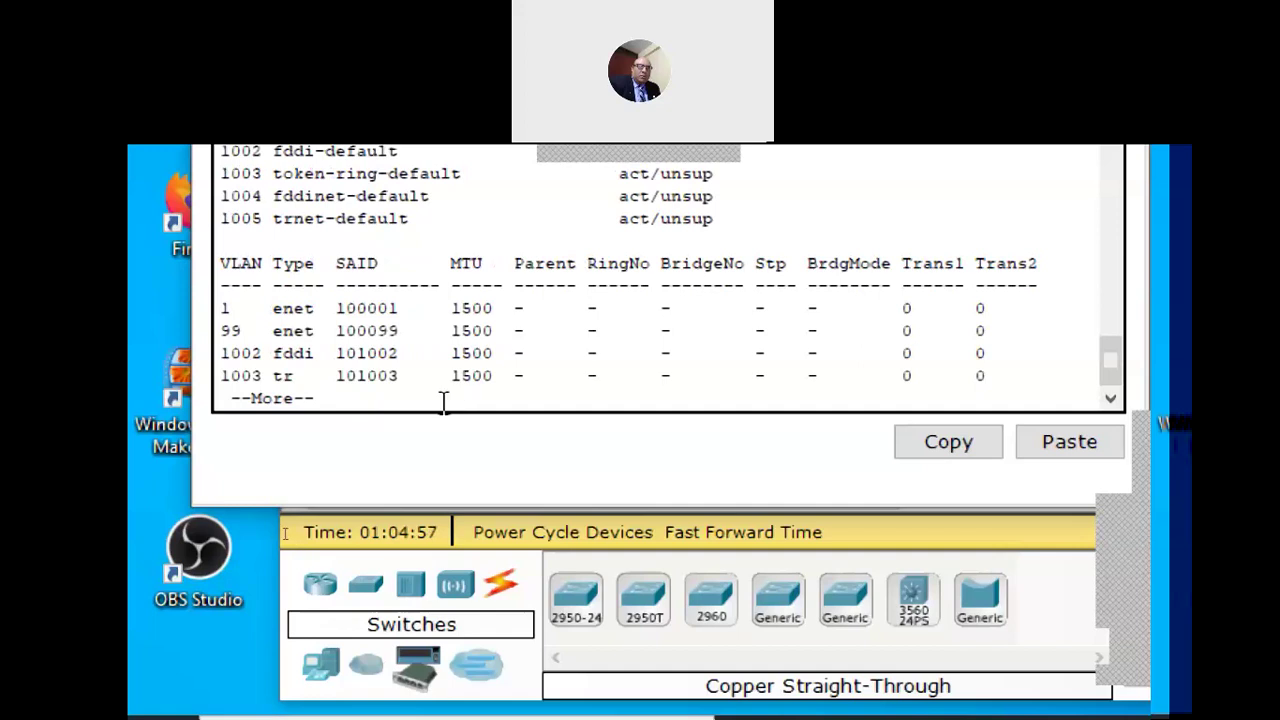
pyautogui.scroll(4, 543, 343)
pyautogui.scroll(2, 563, 308)
pyautogui.scroll(-2, 563, 308)
pyautogui.scroll(-2, 563, 308)
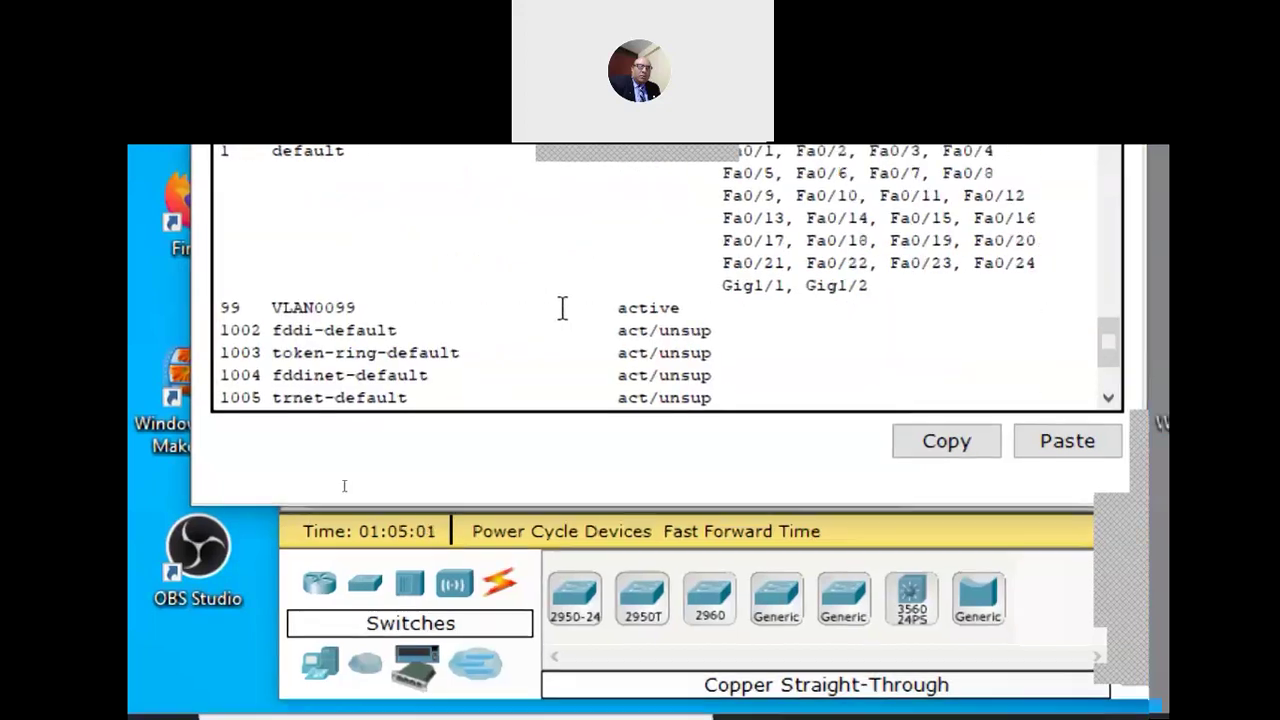
pyautogui.scroll(-4, 563, 308)
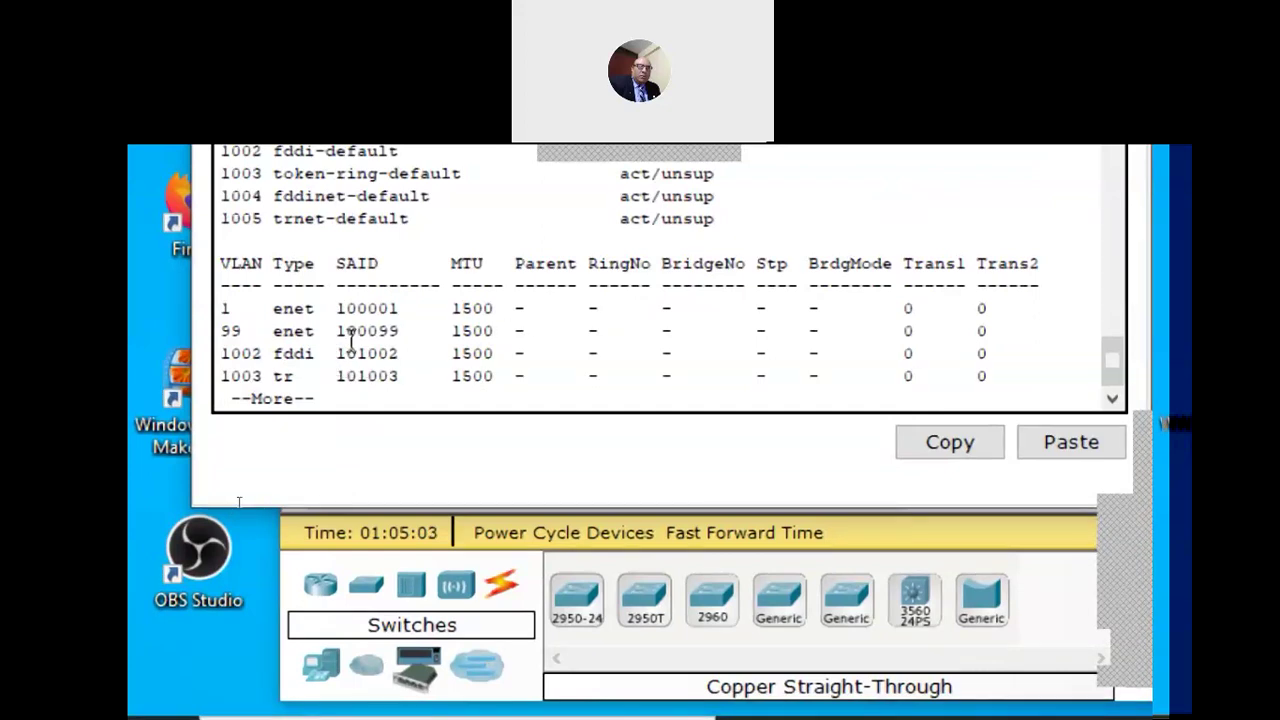
# Step: Page through the full show vlan output and highlight the VLAN 1 rows holding all Fa0 ports
pyautogui.press('Return')
pyautogui.press('Return')
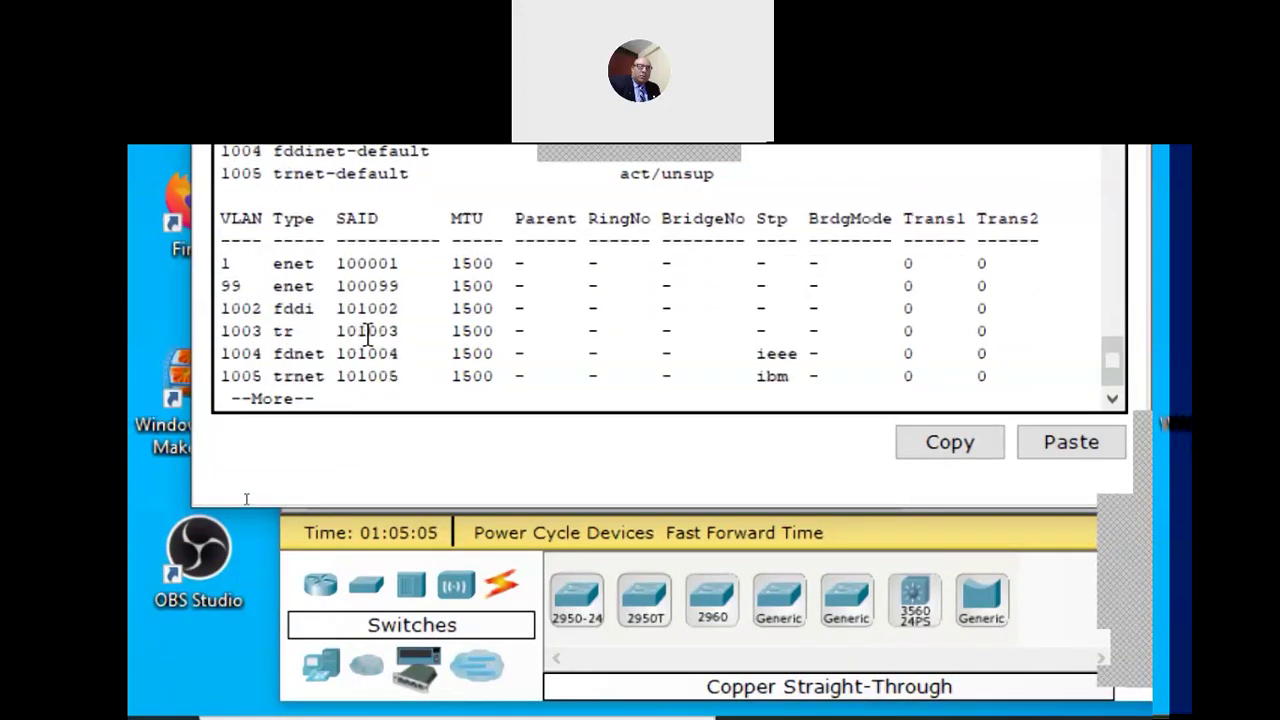
pyautogui.press('space')
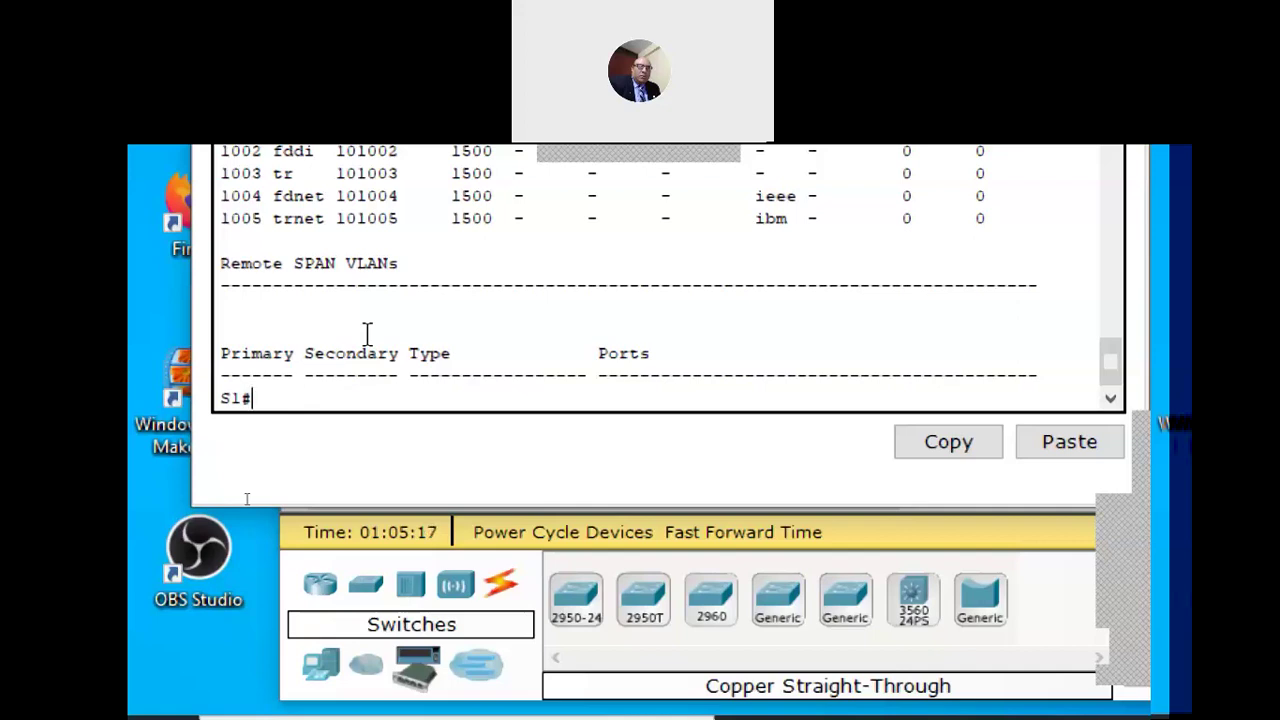
pyautogui.scroll(5, 380, 325)
pyautogui.scroll(3, 395, 320)
pyautogui.scroll(-2, 395, 318)
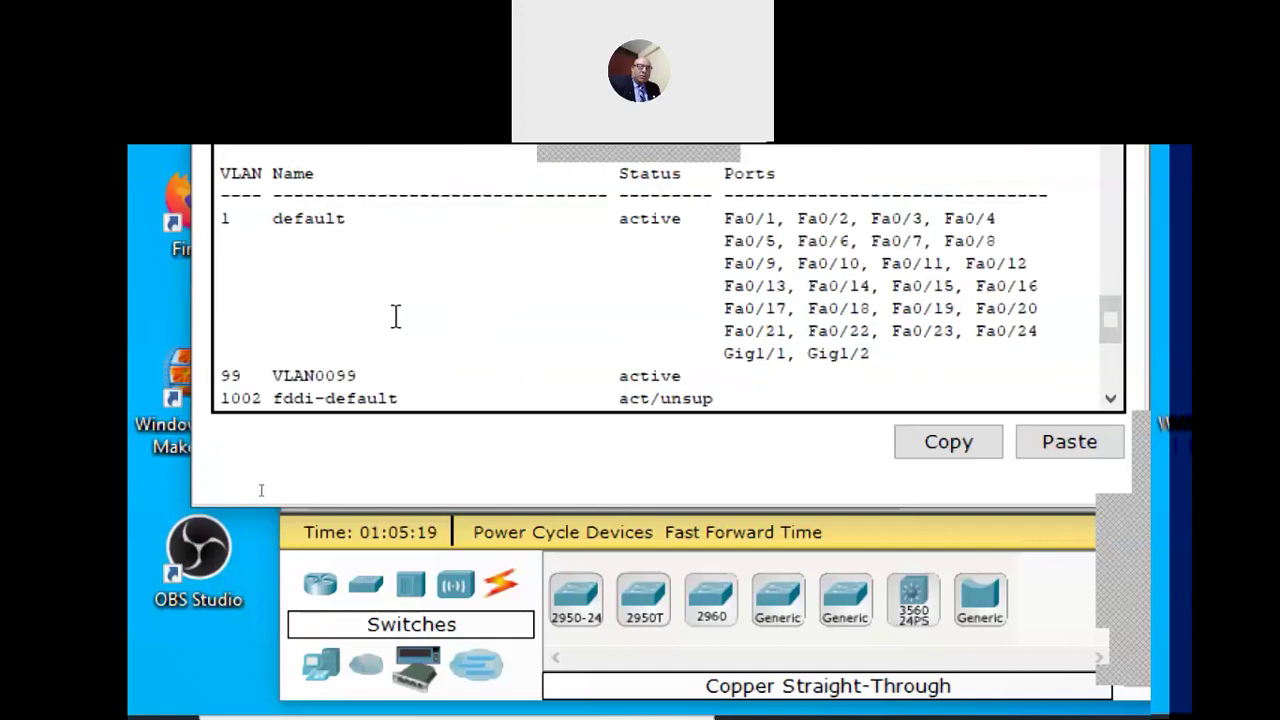
pyautogui.moveTo(1046, 341); pyautogui.dragTo(218, 210)
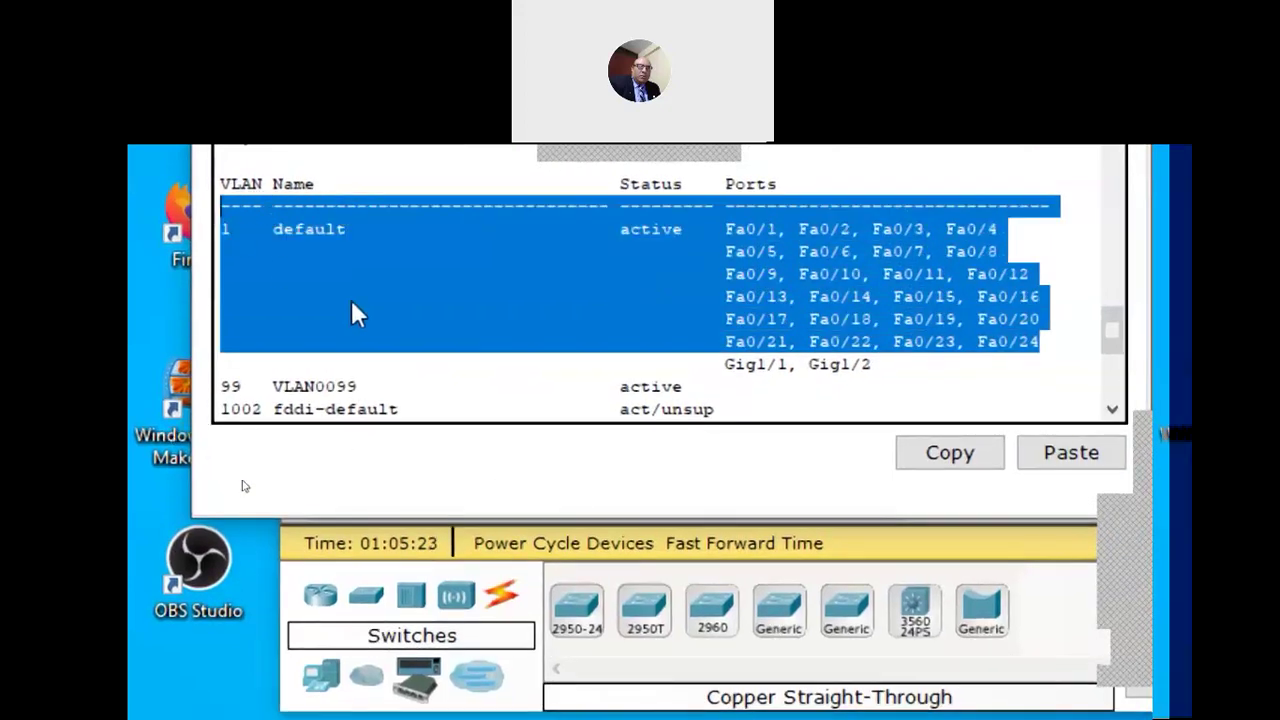
pyautogui.scroll(-4, 508, 364)
pyautogui.scroll(-3, 508, 364)
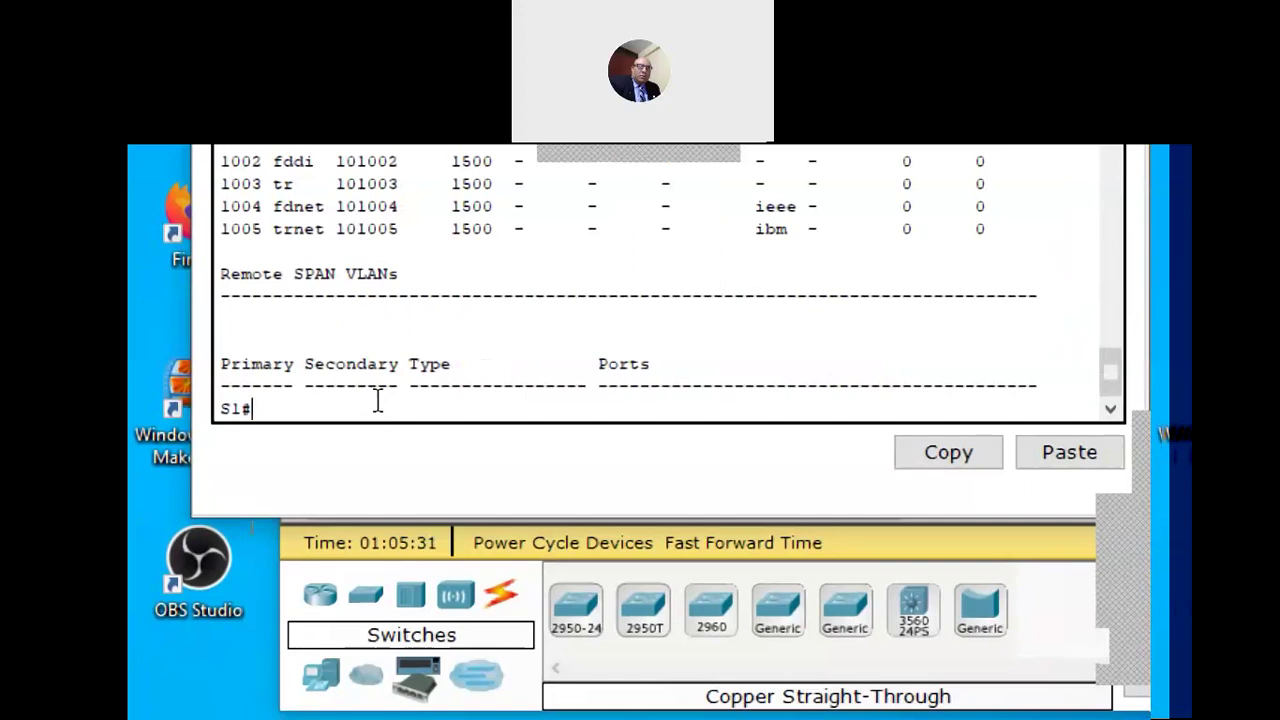
# Step: Enter config t on S1, then int range fa0/1-24 to configure all 24 ports together
pyautogui.write('configure')
pyautogui.press('BackSpace')
pyautogui.press('BackSpace')
pyautogui.press('BackSpace')
pyautogui.press('BackSpace')
pyautogui.write('t')
pyautogui.press('Return')
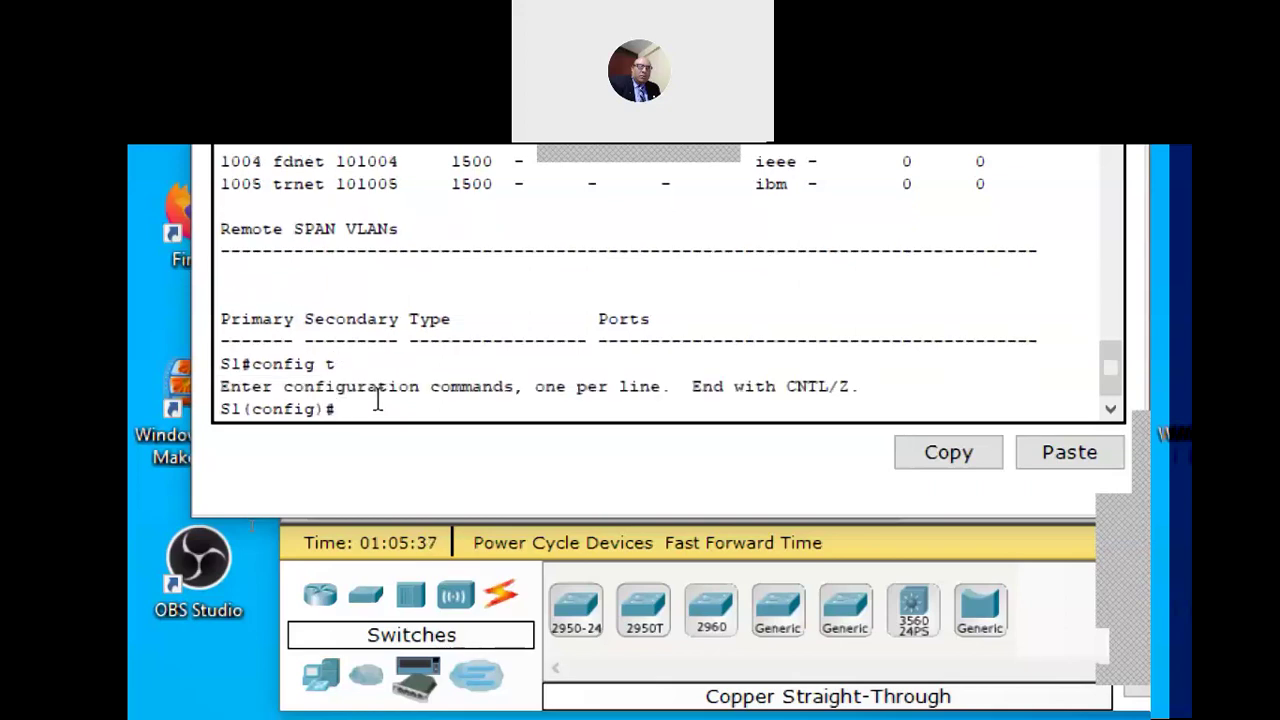
pyautogui.write('int range ')
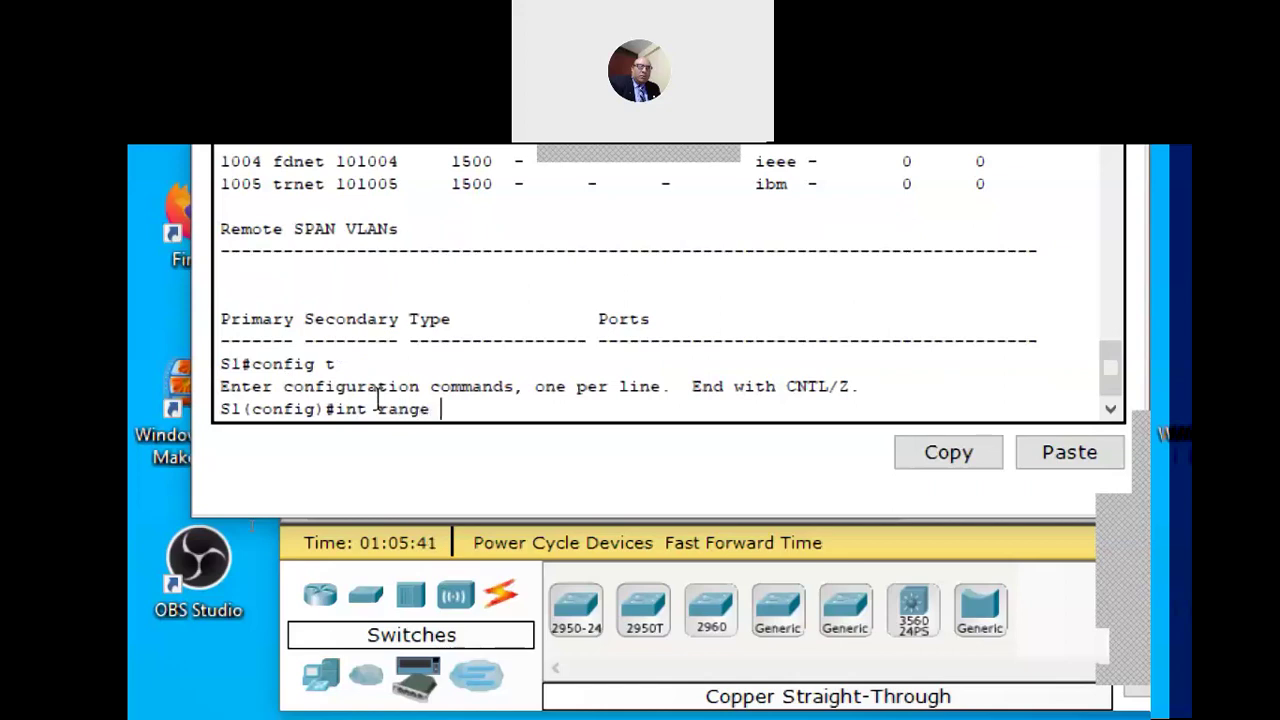
pyautogui.write('fa0/1-24')
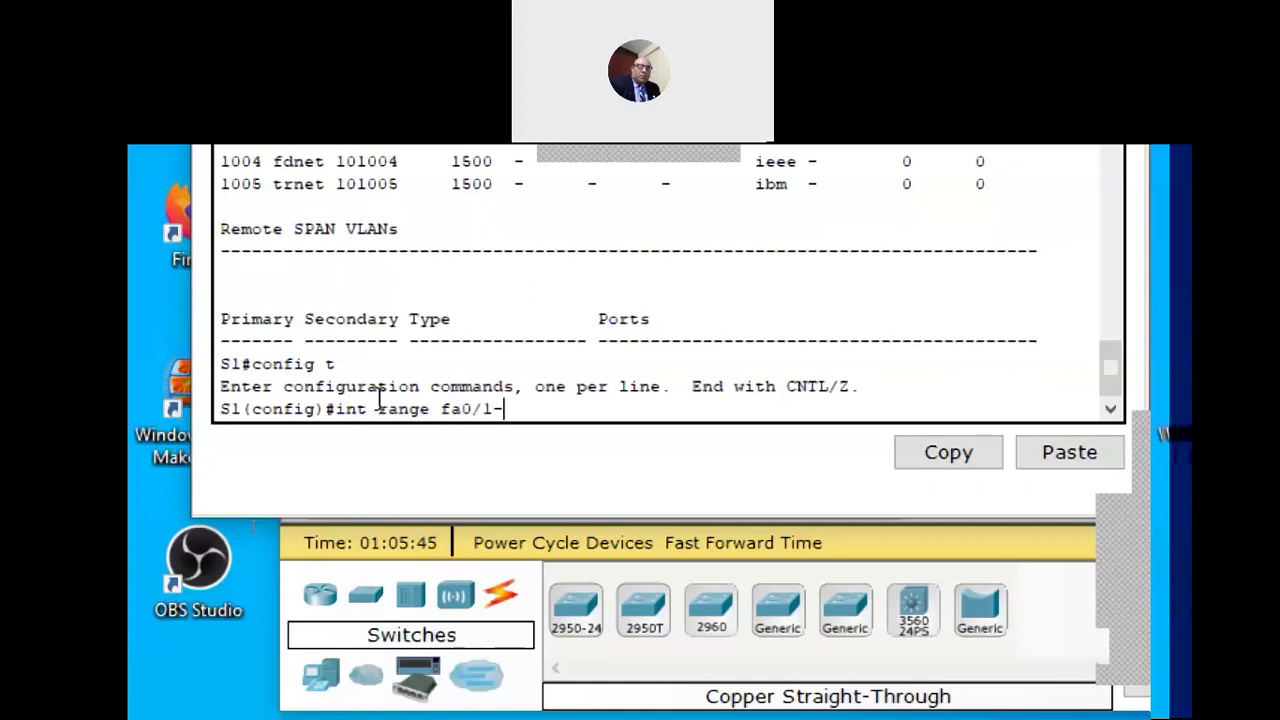
pyautogui.press('Return')
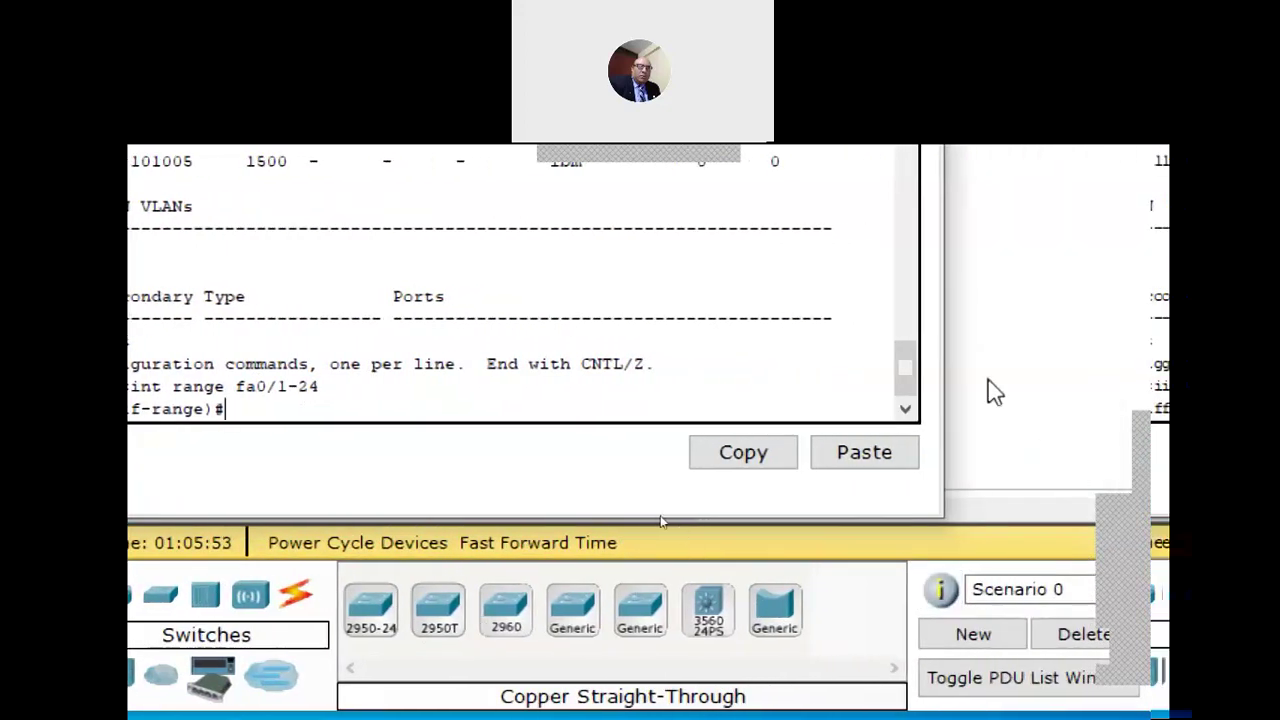
pyautogui.click(1086, 326)
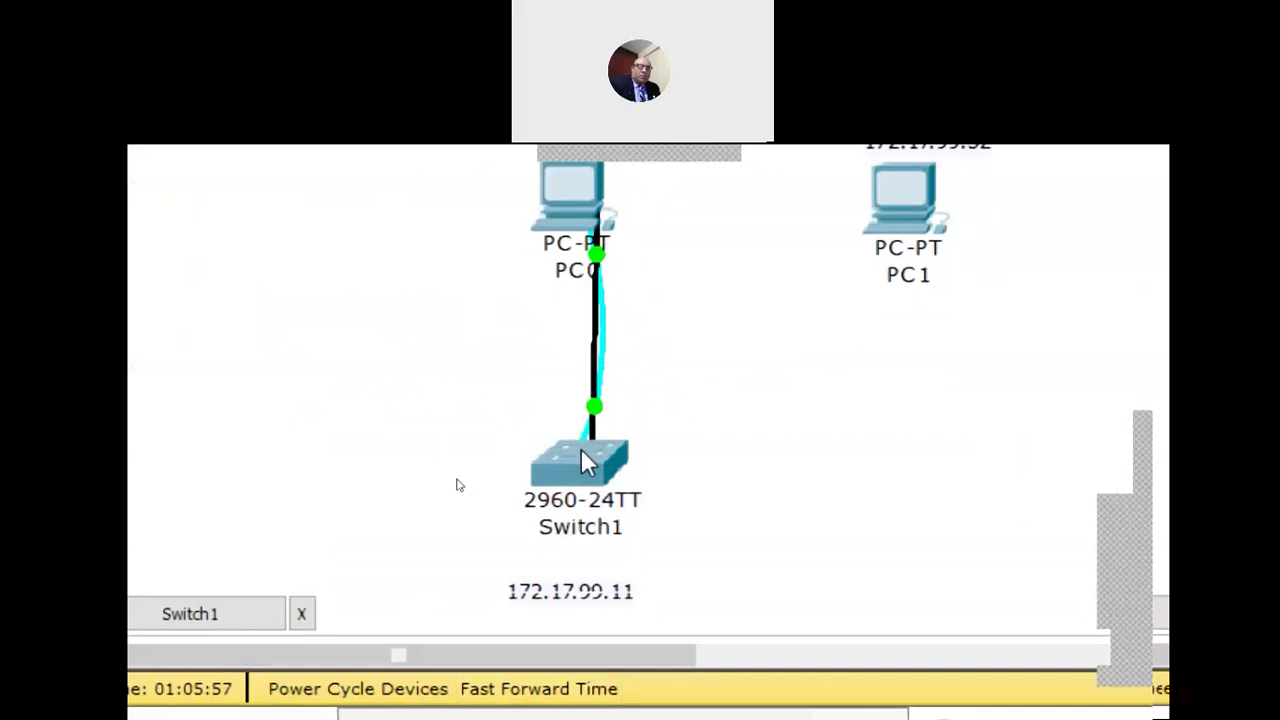
pyautogui.moveTo(583, 477)
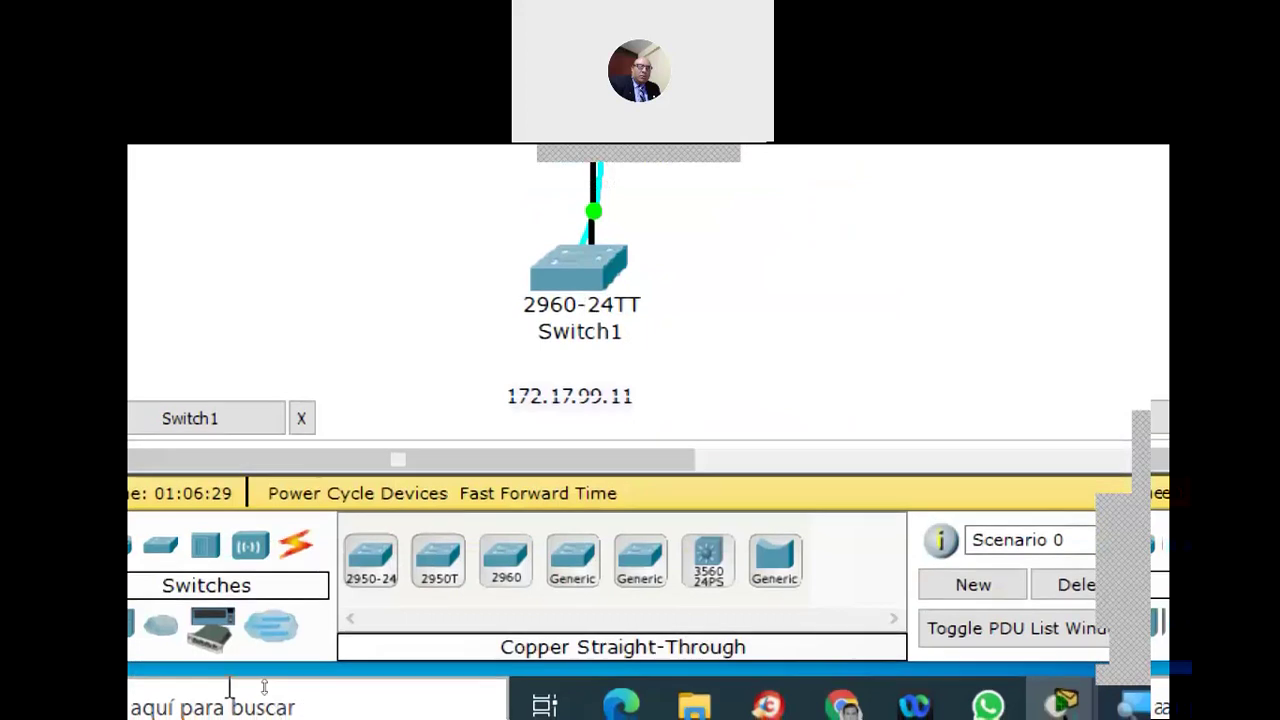
pyautogui.click(205, 292)
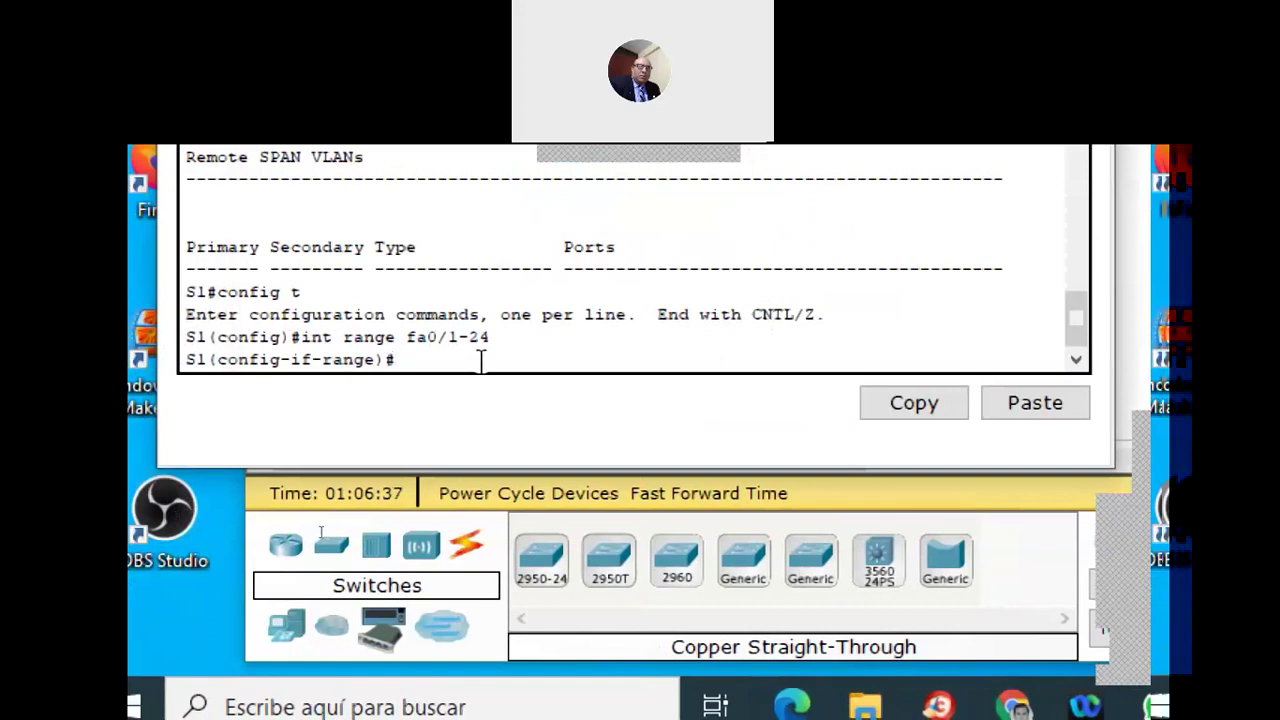
# Step: Assign ports Fa0/1-24 to VLAN 99 with switchport access vlan 99
pyautogui.write('switchport')
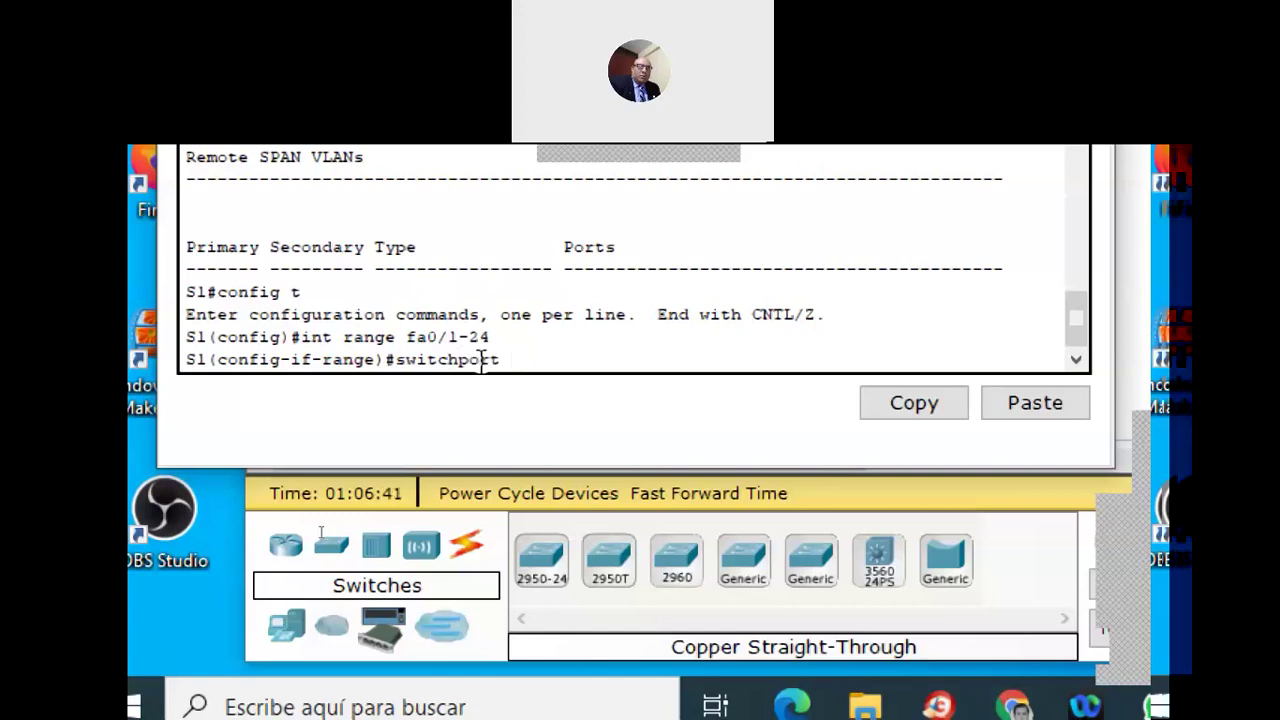
pyautogui.write(' access vln')
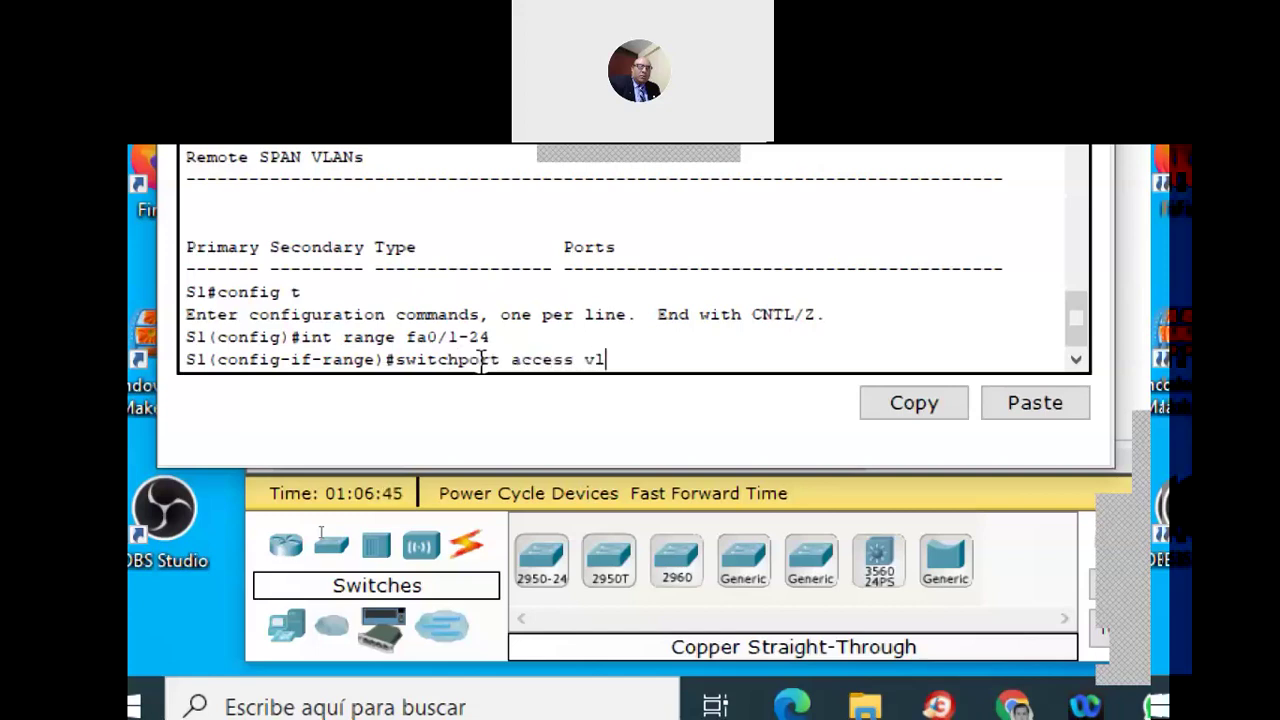
pyautogui.press('BackSpace')
pyautogui.press('BackSpace')
pyautogui.write('an 99')
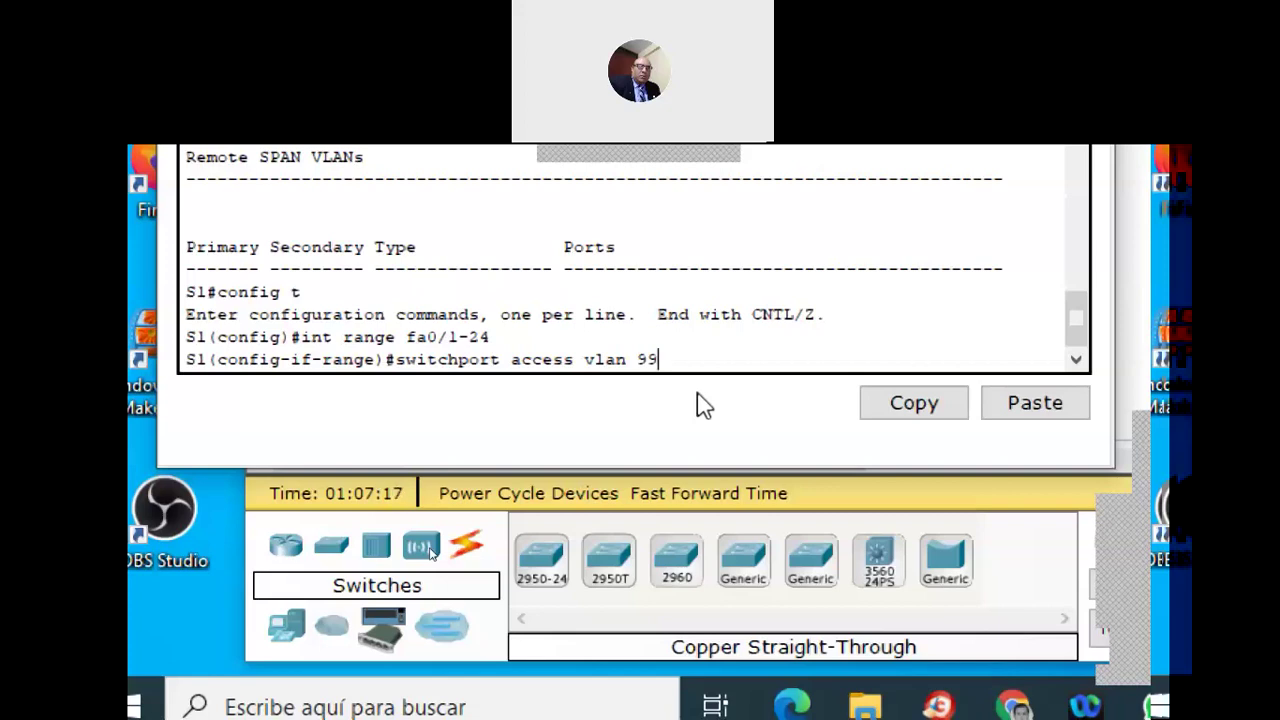
pyautogui.press('Return')
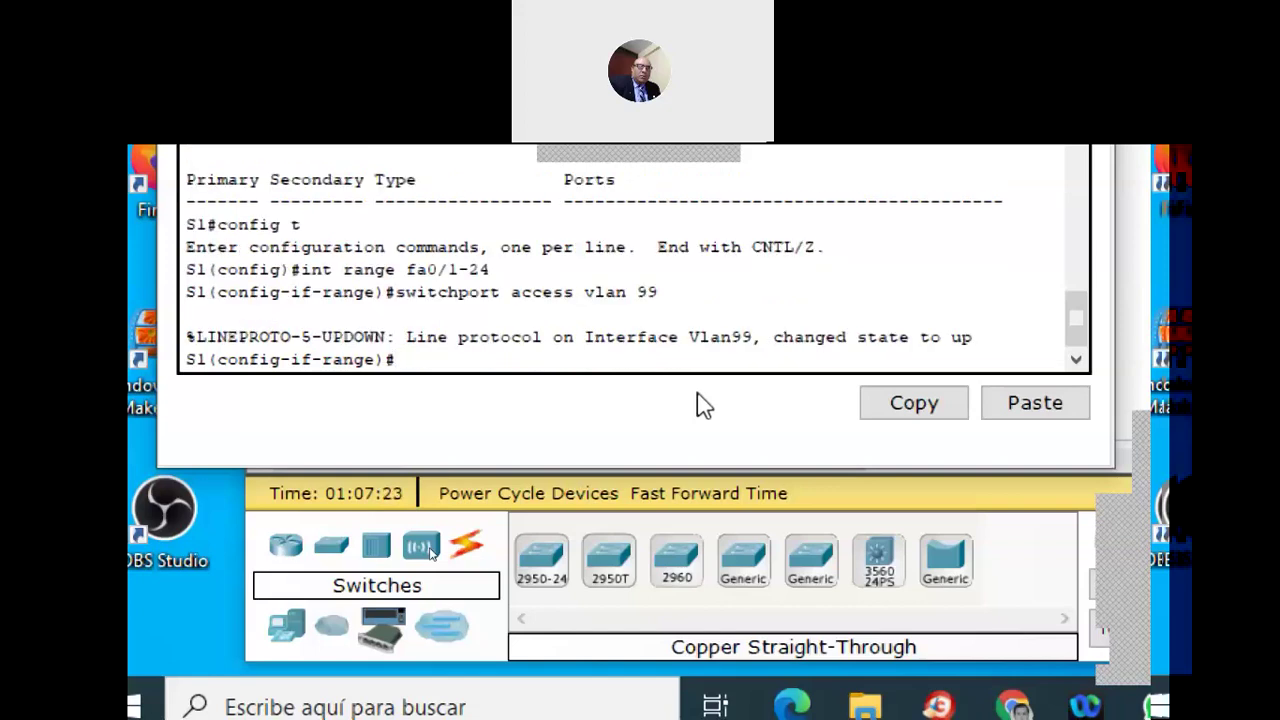
# Step: Exit twice to privileged mode and run show vlan brief to confirm the assignment
pyautogui.write('exit')
pyautogui.press('Return')
pyautogui.write('exit')
pyautogui.press('Return')
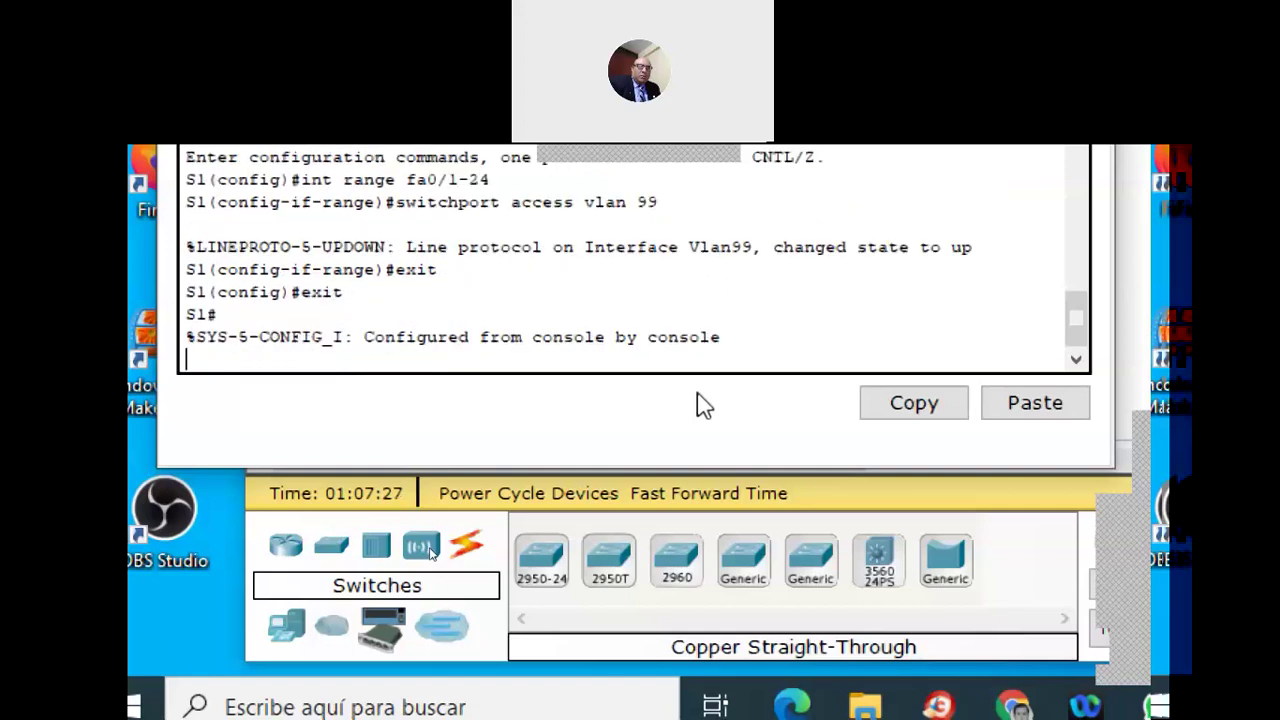
pyautogui.press('Return')
pyautogui.write('sh')
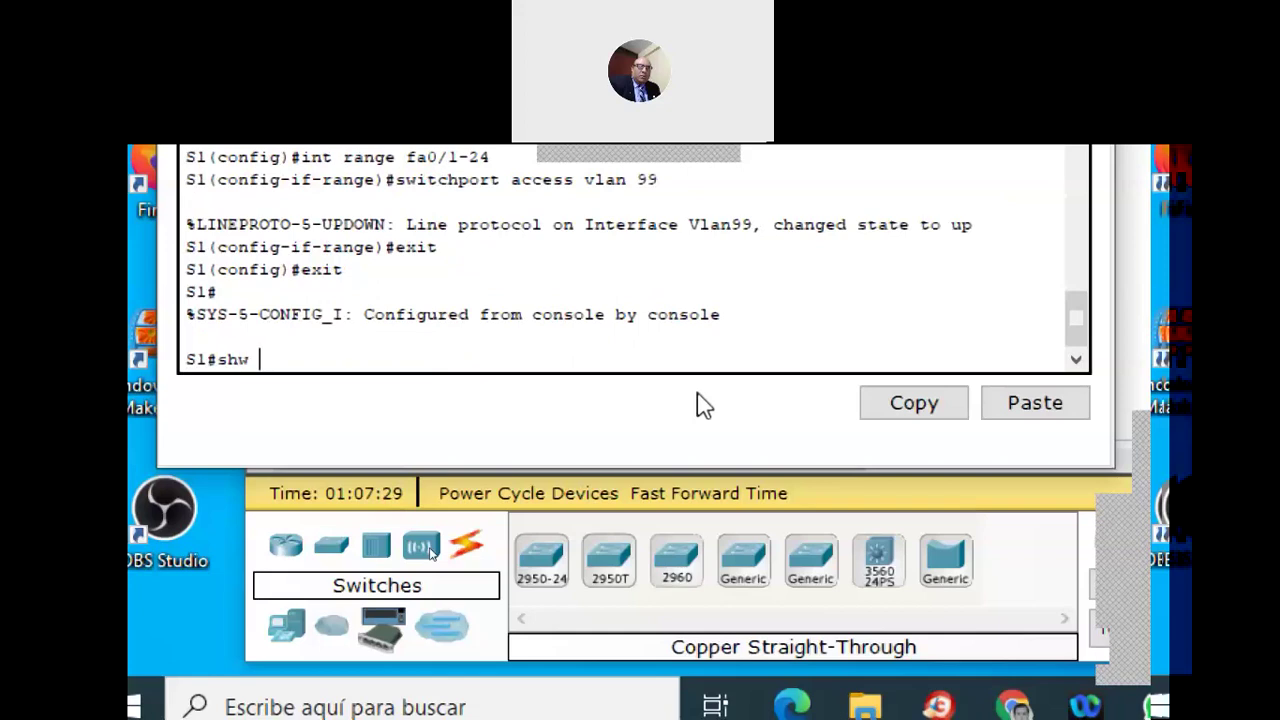
pyautogui.write('ow vlan')
pyautogui.write('brief')
pyautogui.press('Return')
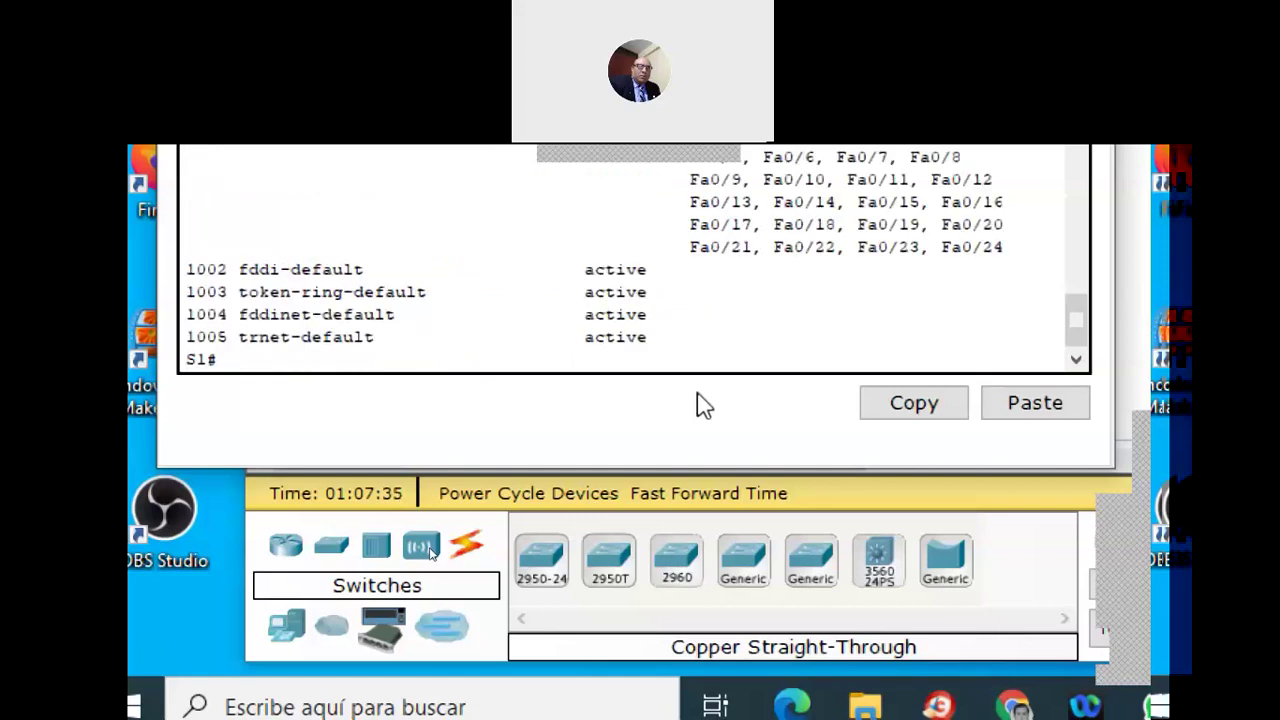
pyautogui.scroll(3, 695, 314)
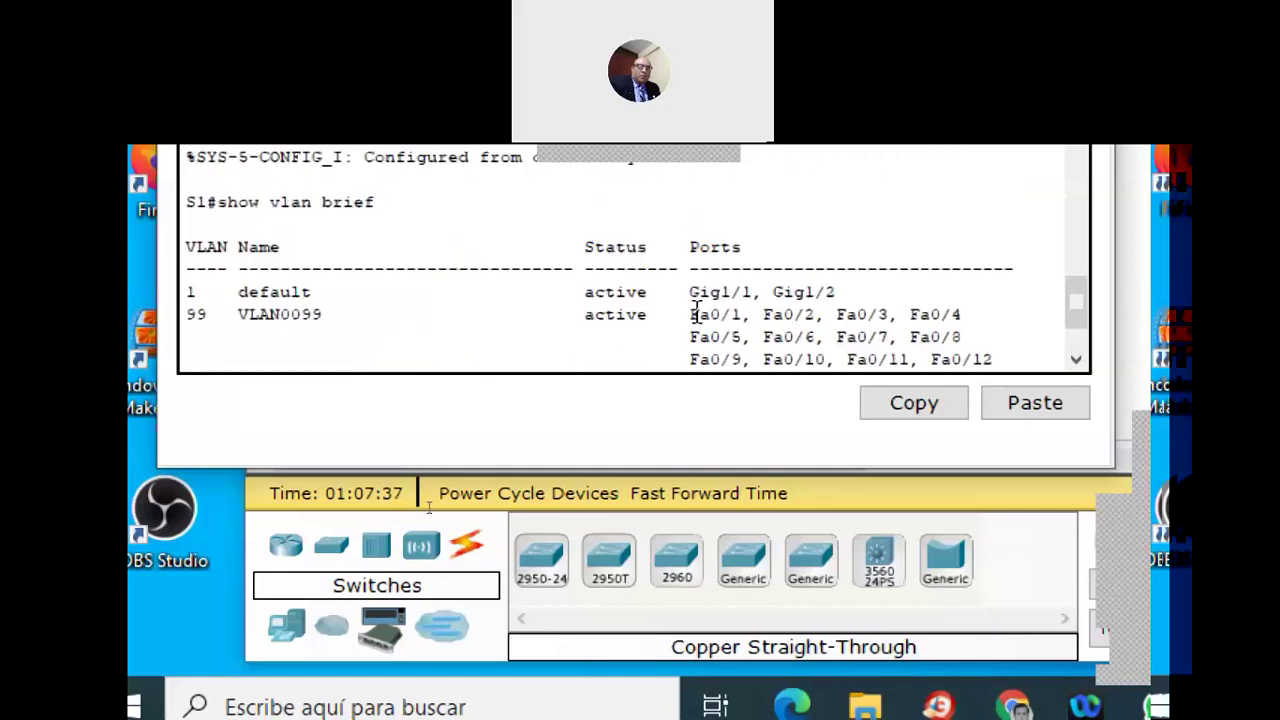
pyautogui.scroll(-2, 697, 312)
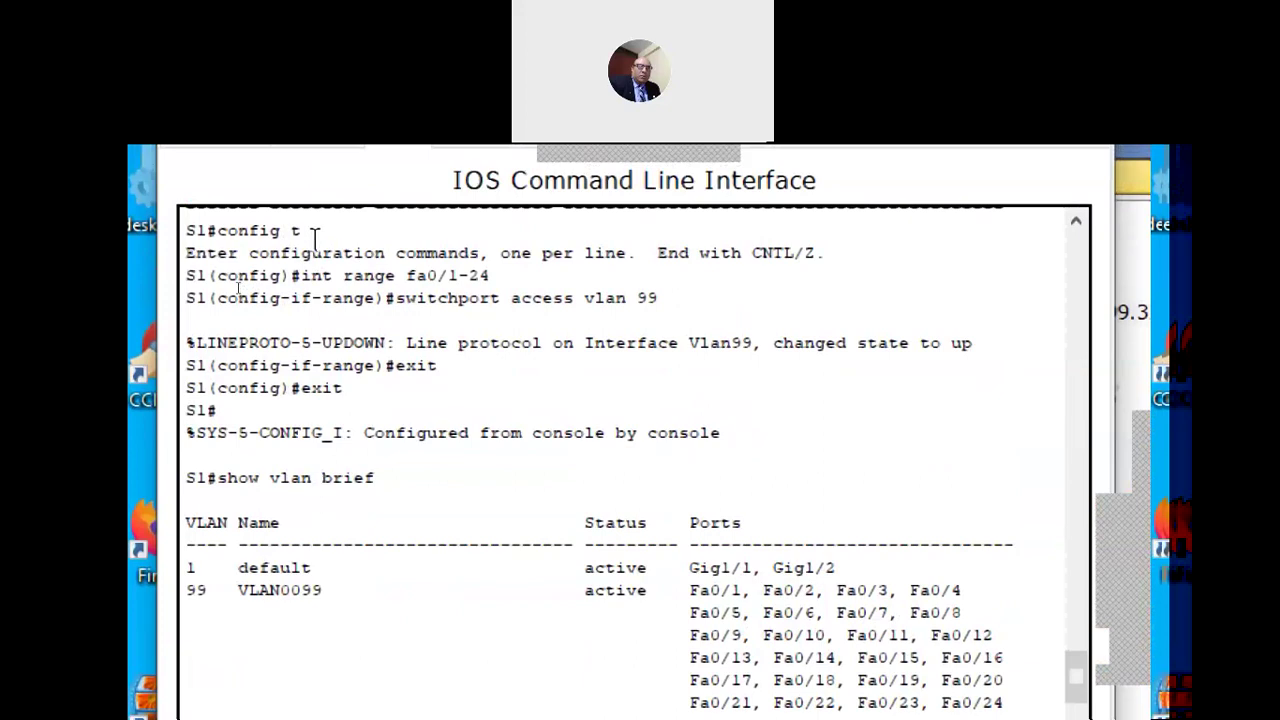
pyautogui.moveTo(300, 276)
pyautogui.mouseDown()
pyautogui.moveTo(520, 279)
pyautogui.moveTo(304, 287)
pyautogui.mouseUp()
pyautogui.click(518, 278)
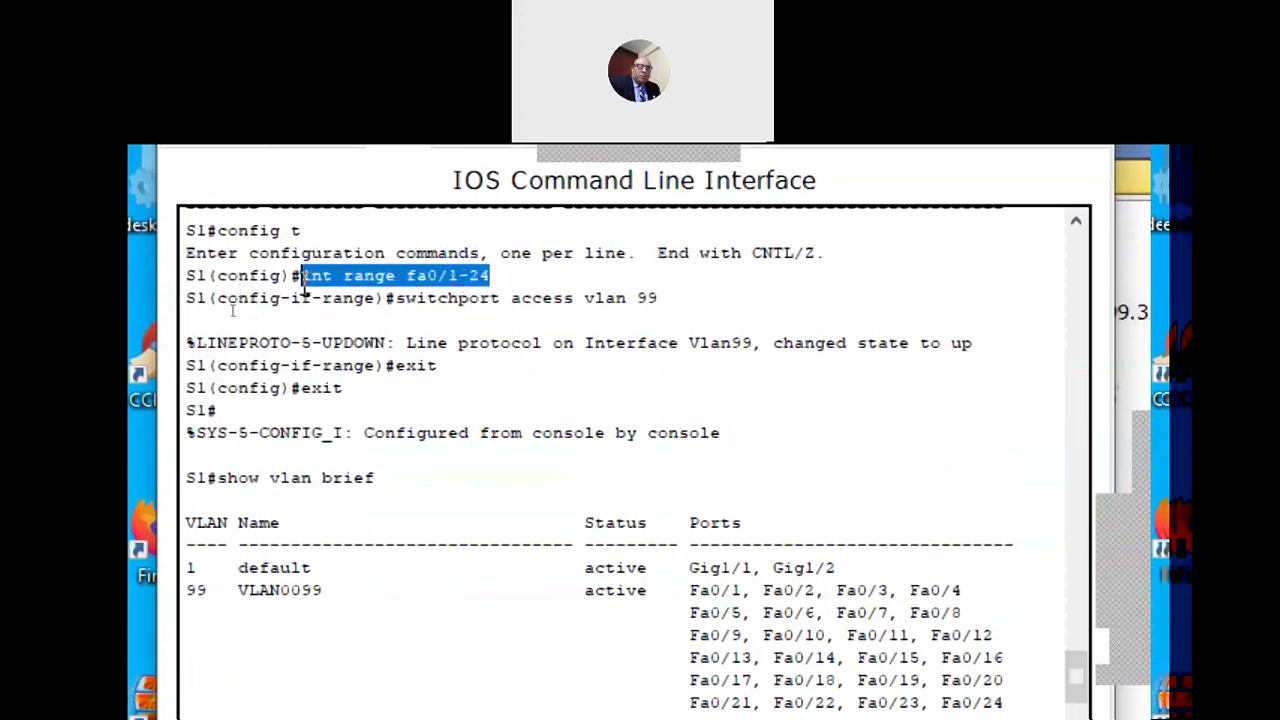
pyautogui.click(503, 300)
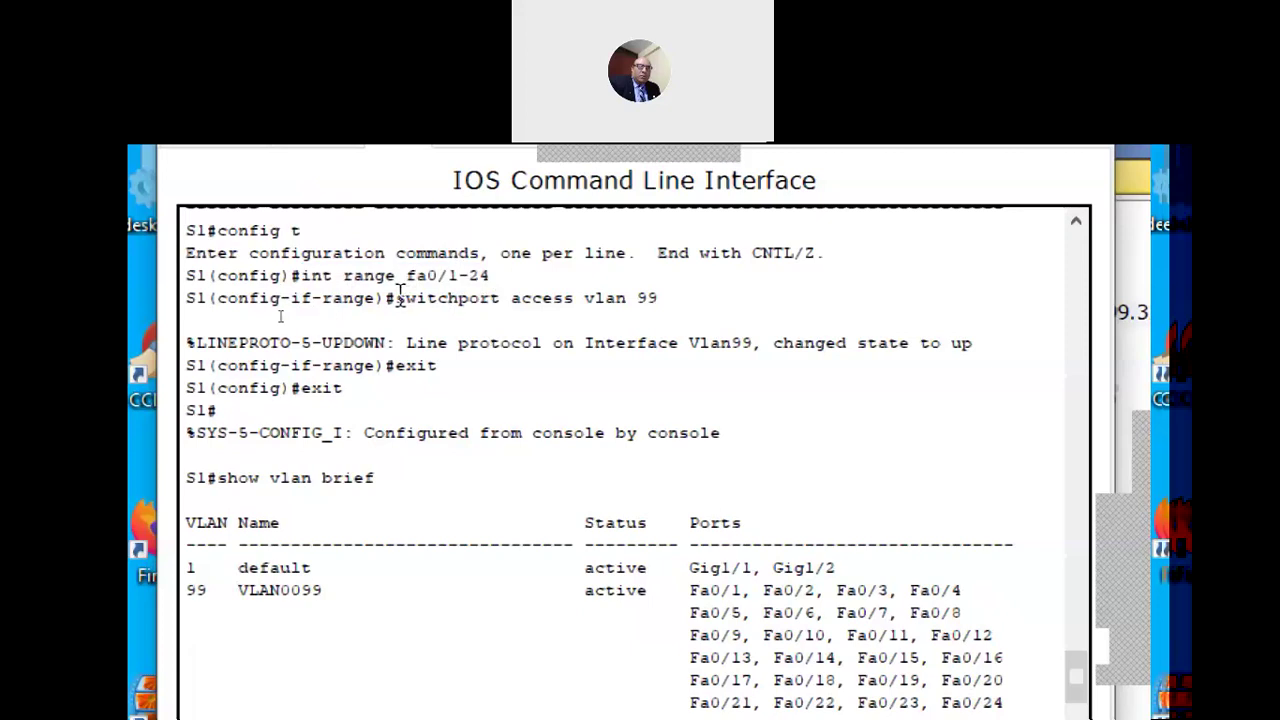
pyautogui.moveTo(396, 298); pyautogui.dragTo(724, 305)
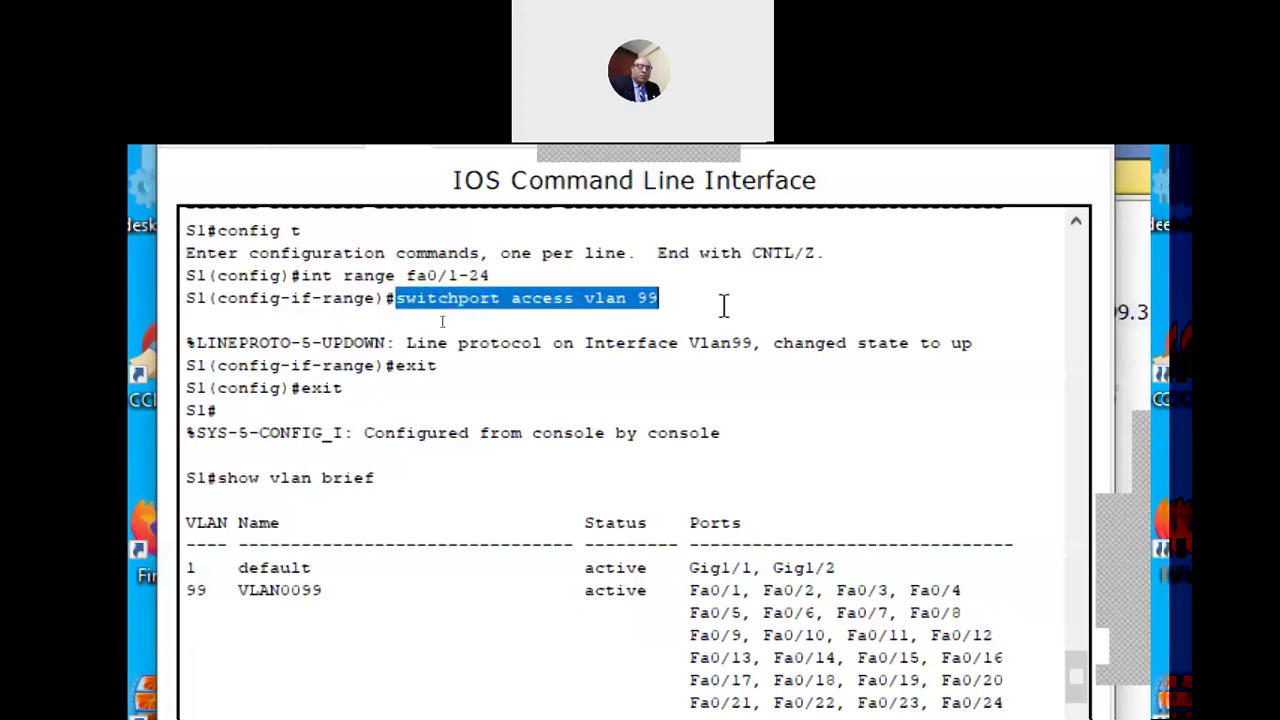
pyautogui.moveTo(388, 480); pyautogui.dragTo(183, 491)
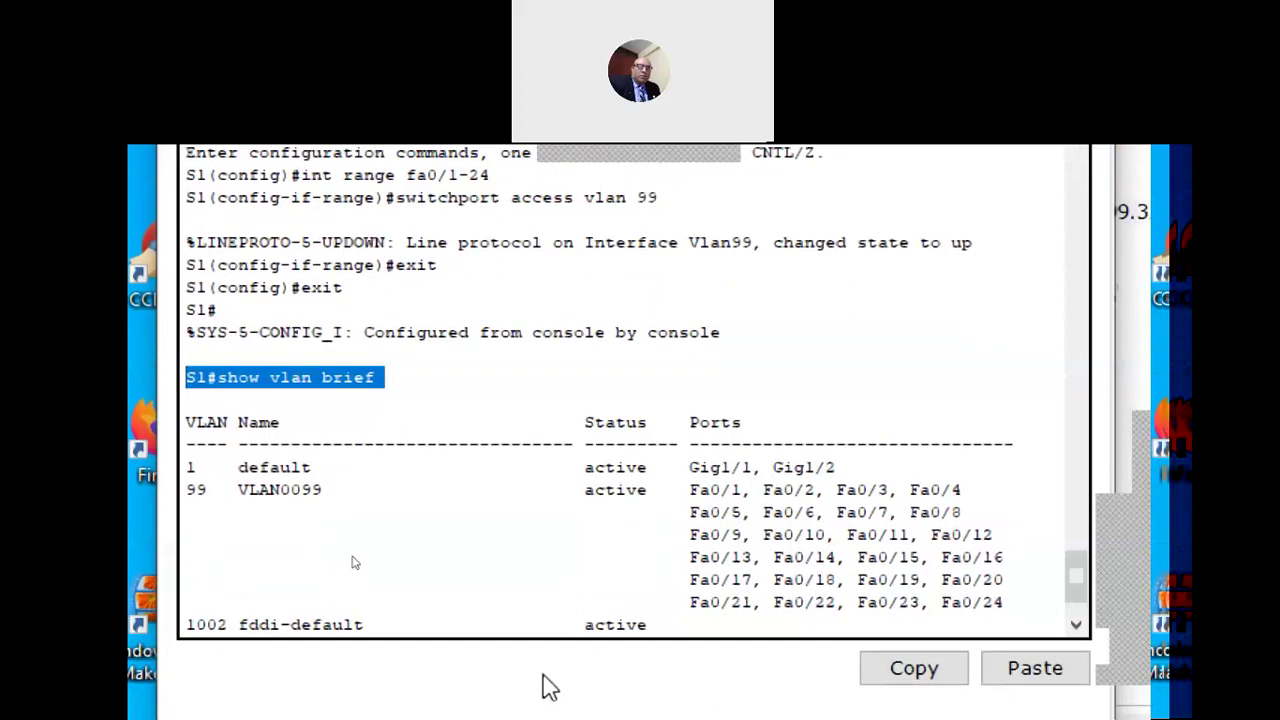
pyautogui.scroll(-2, 600, 534)
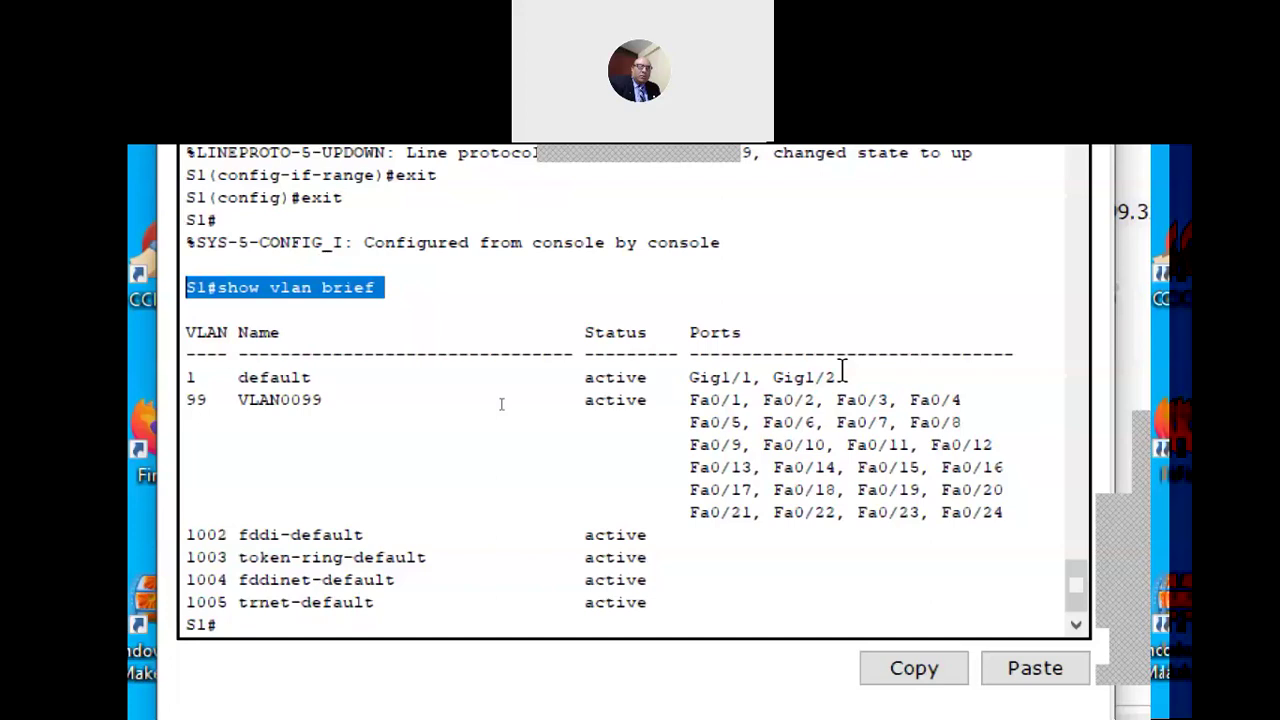
pyautogui.click(491, 622)
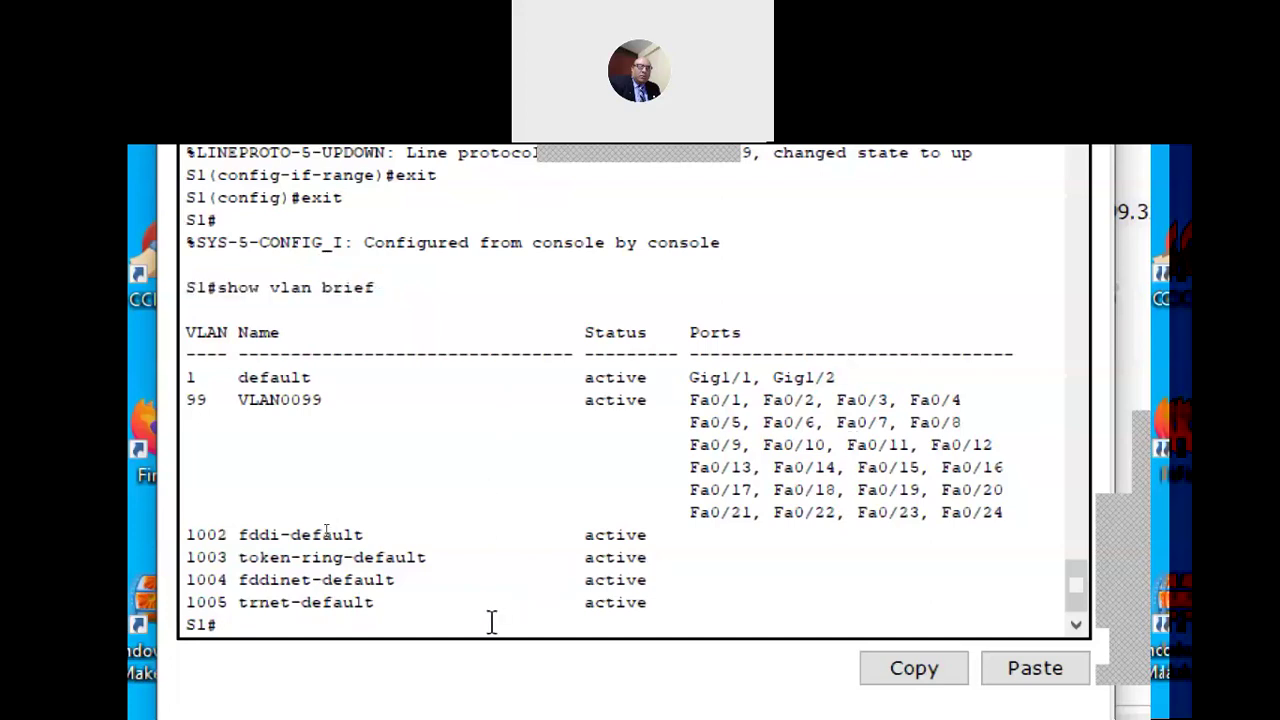
# Step: In global configuration, enter ip default-gateway 172.17.99.1
pyautogui.write('config t')
pyautogui.press('Return')
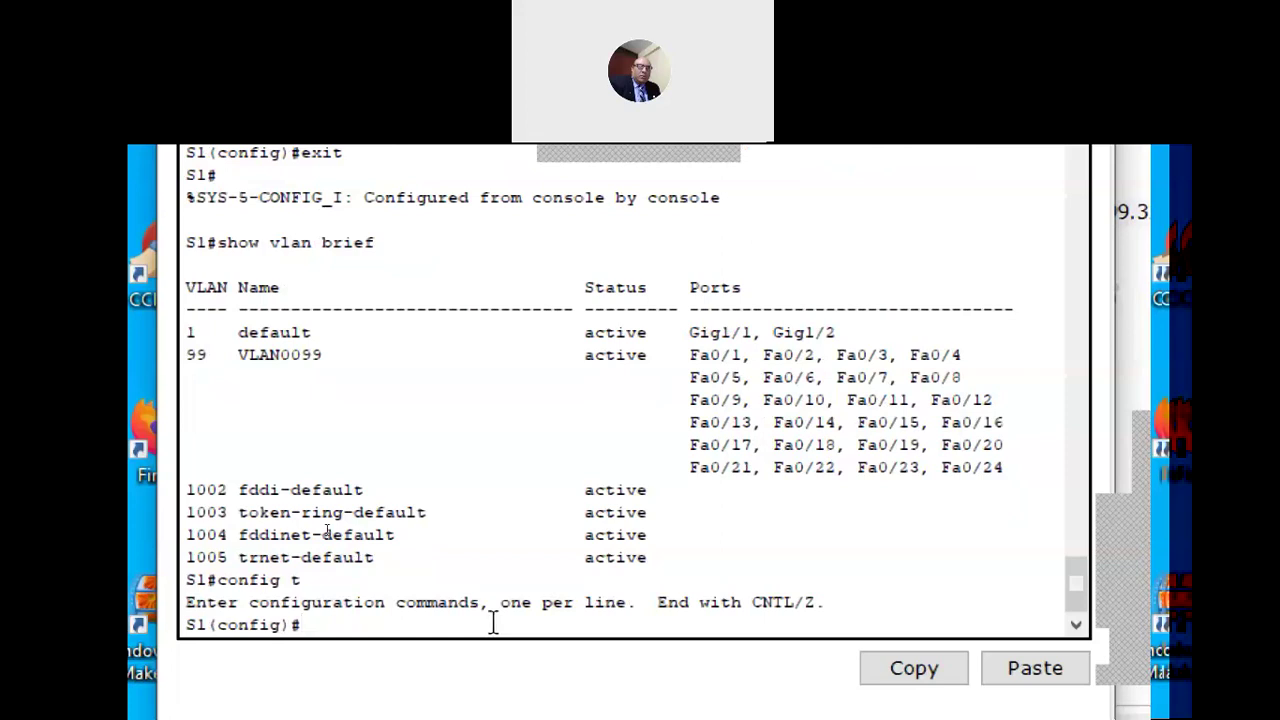
pyautogui.write('ip default-gatewat')
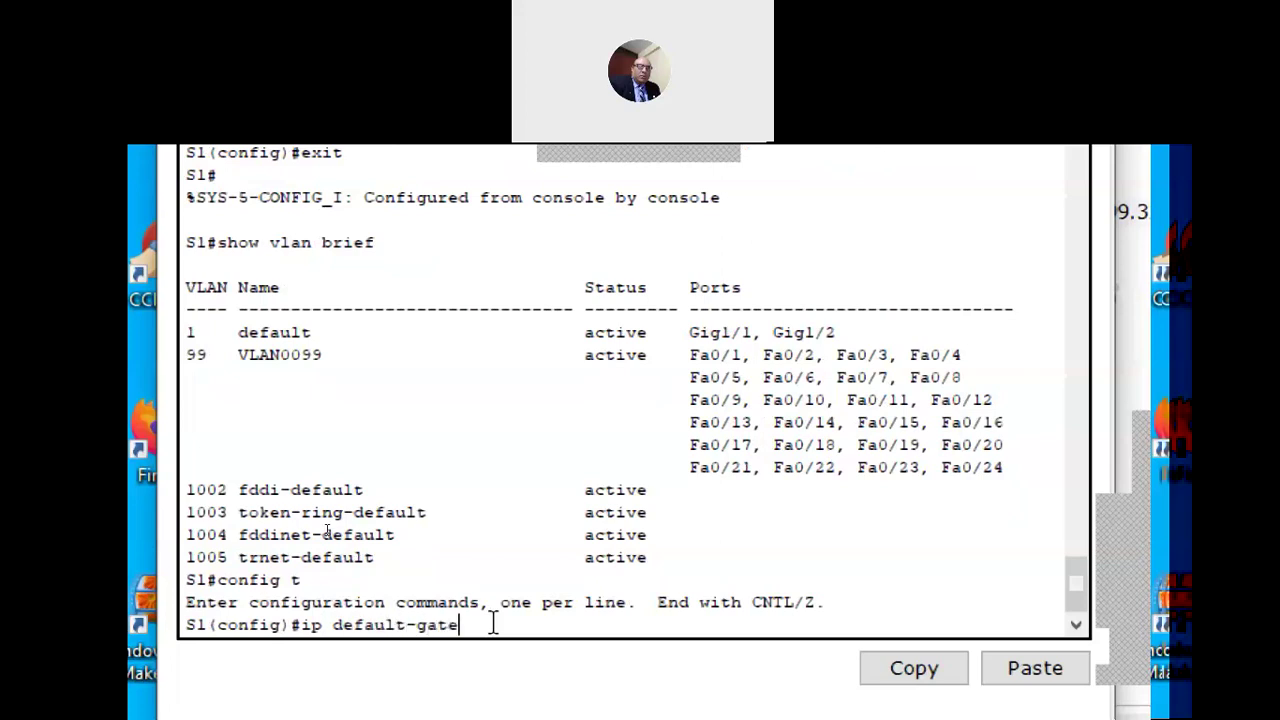
pyautogui.press('BackSpace')
pyautogui.write('y 172.17.')
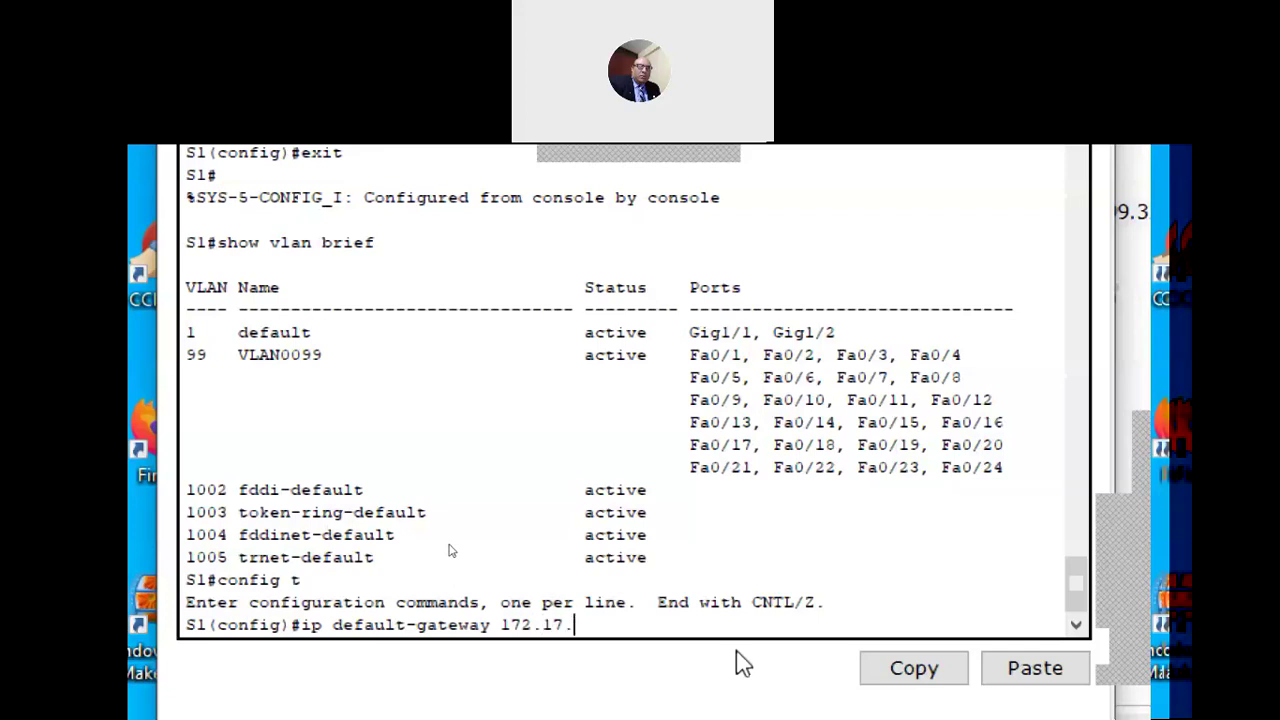
pyautogui.write('99.1')
pyautogui.press('Return')
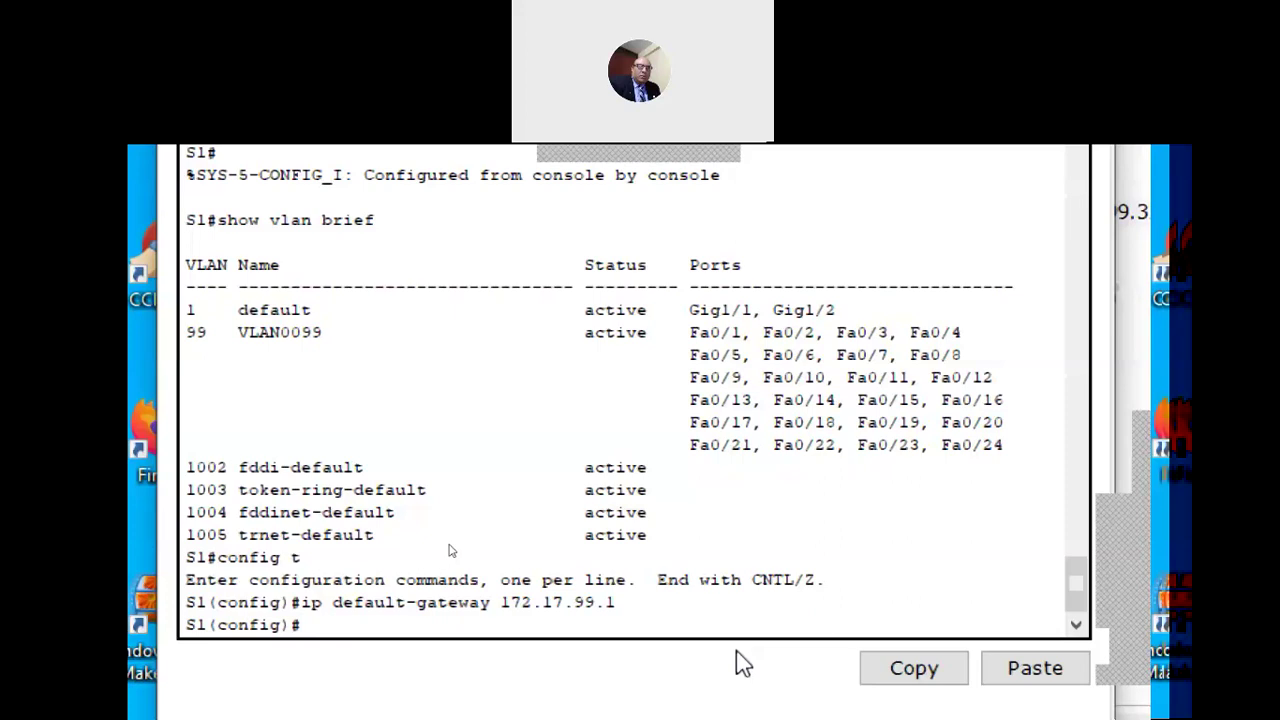
# Step: Exit to the S1# prompt and highlight the ip default-gateway 172.17.99.1 command
pyautogui.write('exit')
pyautogui.press('Return')
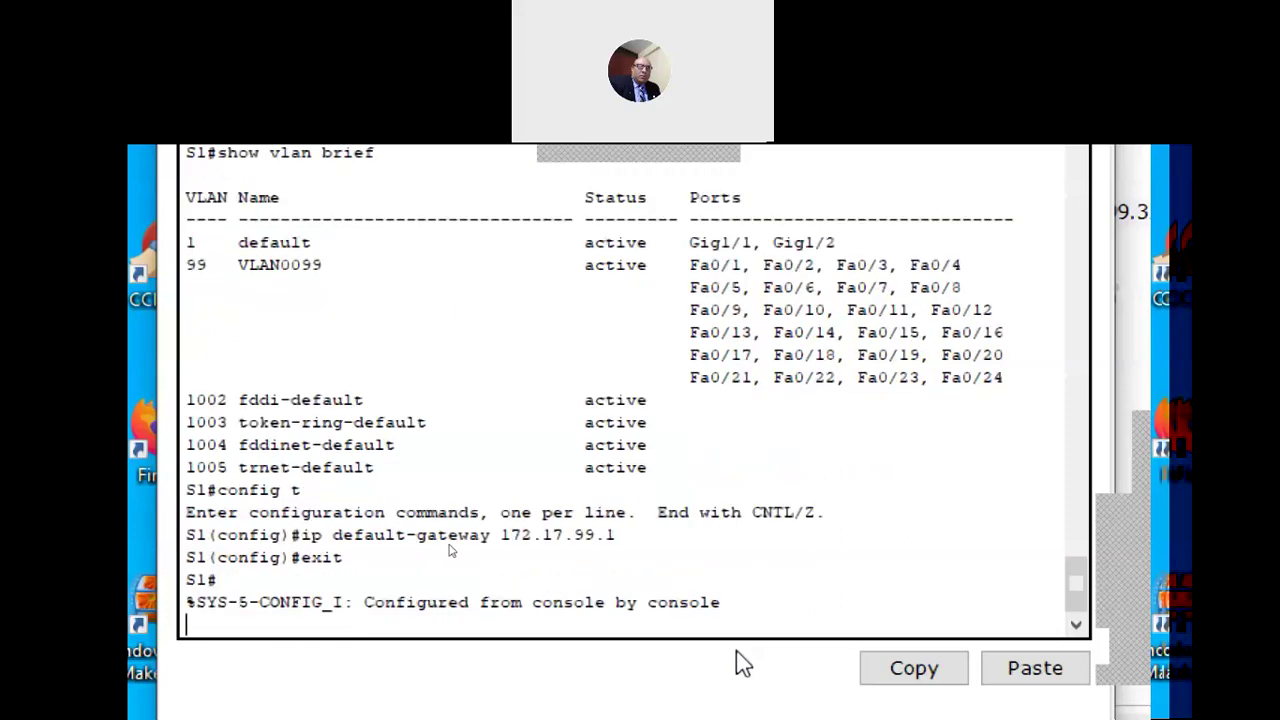
pyautogui.press('Return')
pyautogui.moveTo(655, 510); pyautogui.dragTo(300, 512)
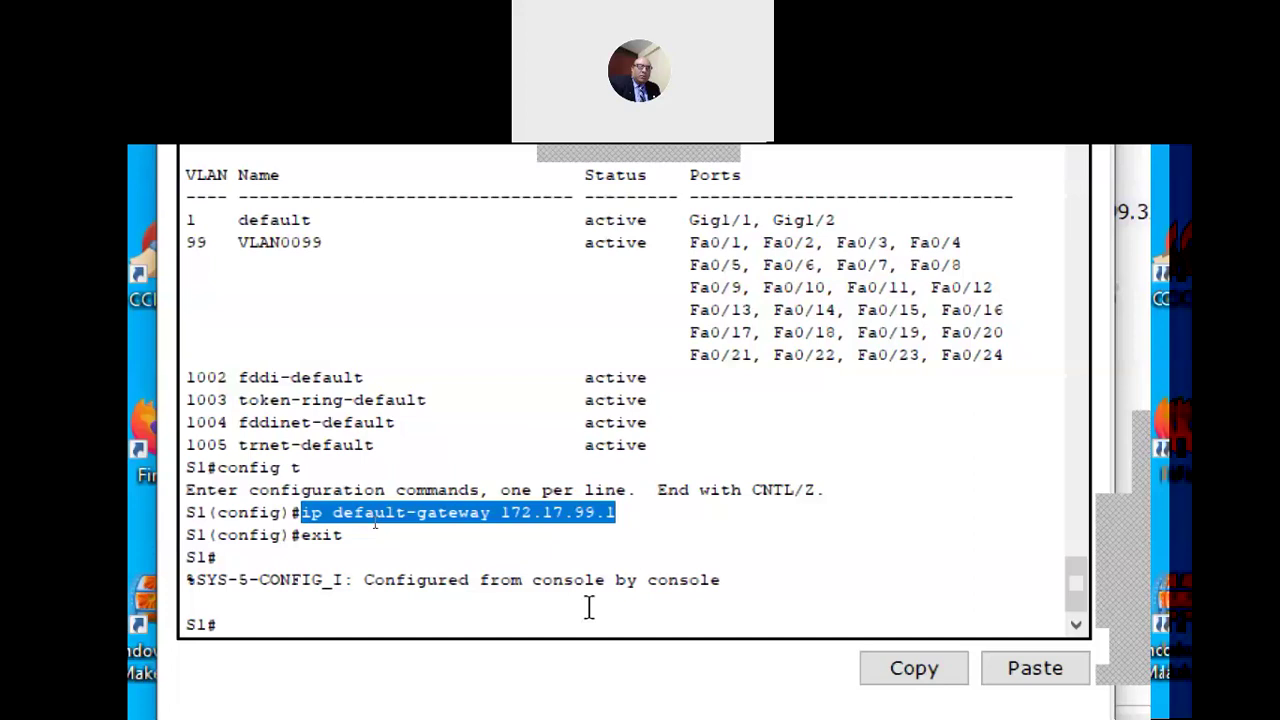
# Step: Run show int vlan99 and mark the command in the console output
pyautogui.click(585, 611)
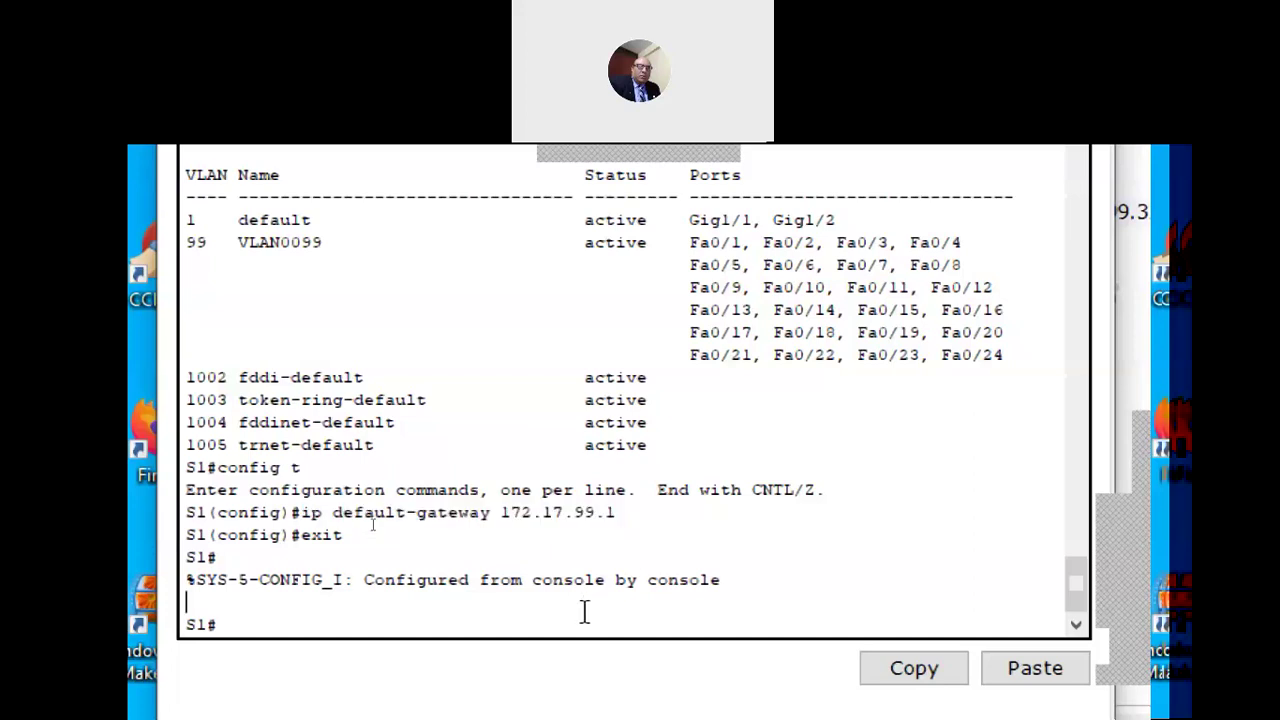
pyautogui.write('show int vlan99')
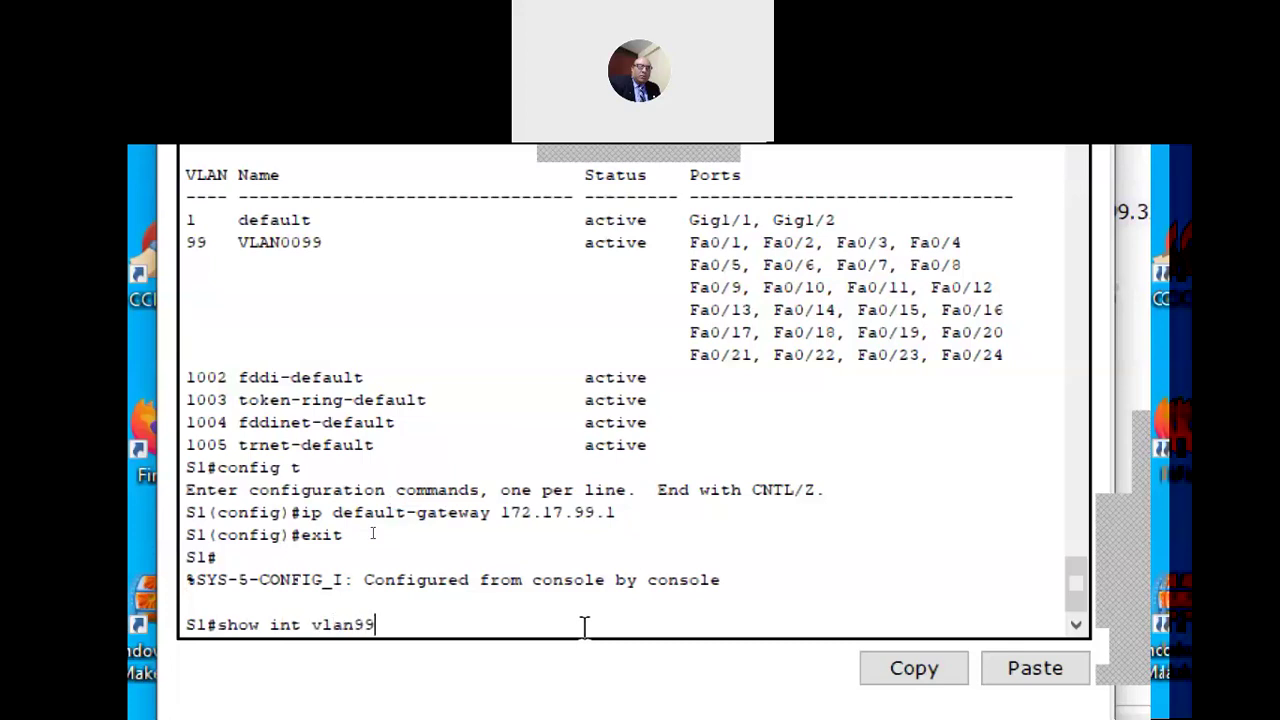
pyautogui.press('Return')
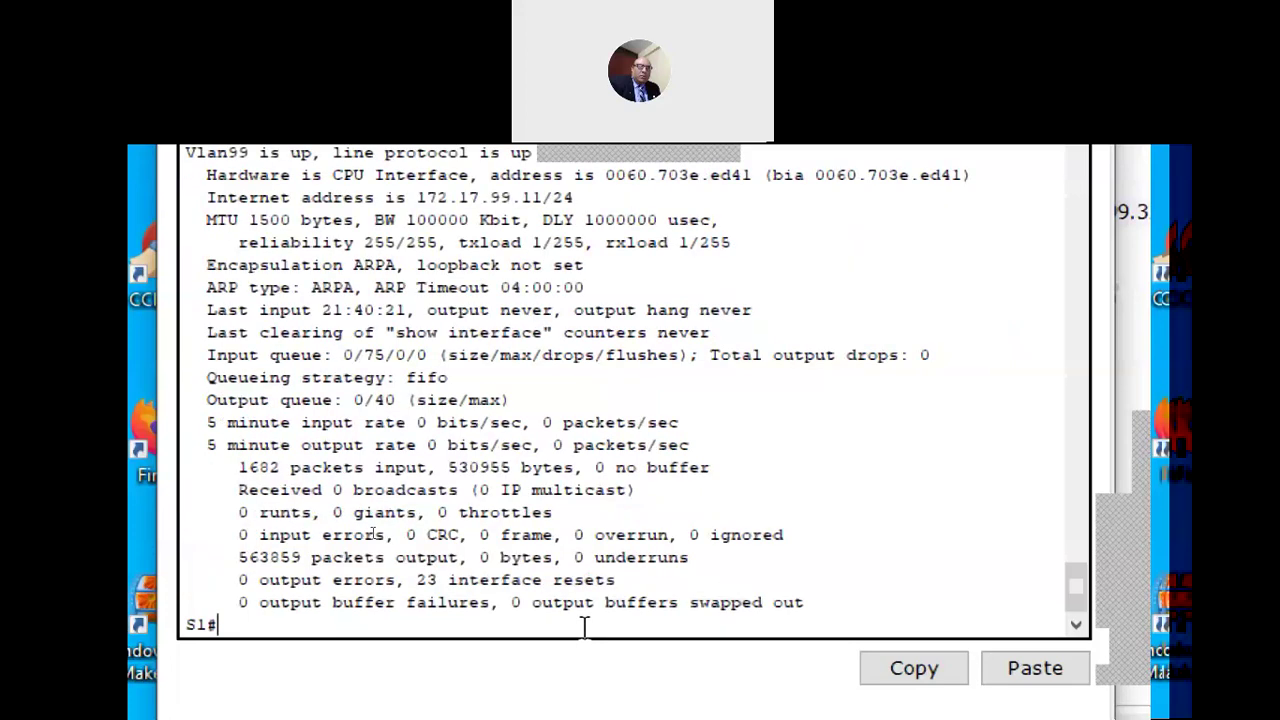
pyautogui.scroll(3, 575, 615)
pyautogui.moveTo(392, 316); pyautogui.dragTo(160, 316)
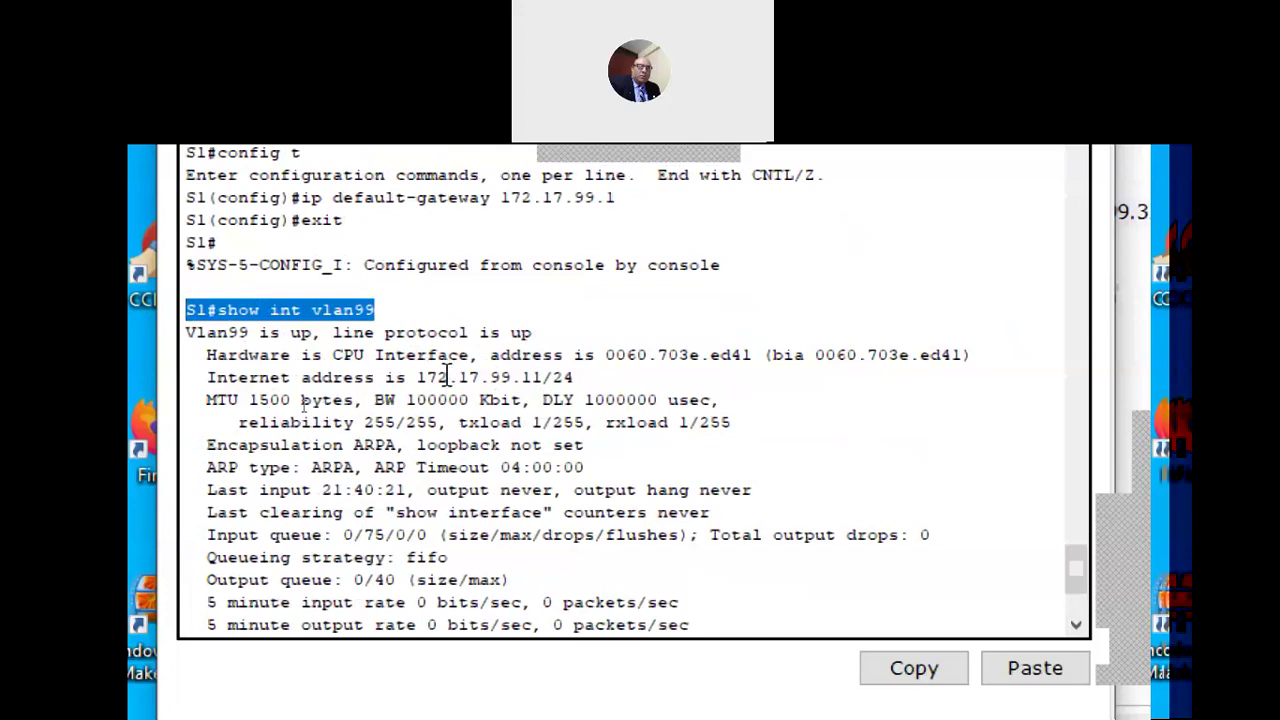
pyautogui.scroll(2, 445, 374)
pyautogui.scroll(-2, 443, 372)
# Step: Scroll through the Vlan99 output, confirming it is up at 172.17.99.11/24
pyautogui.click(990, 195)
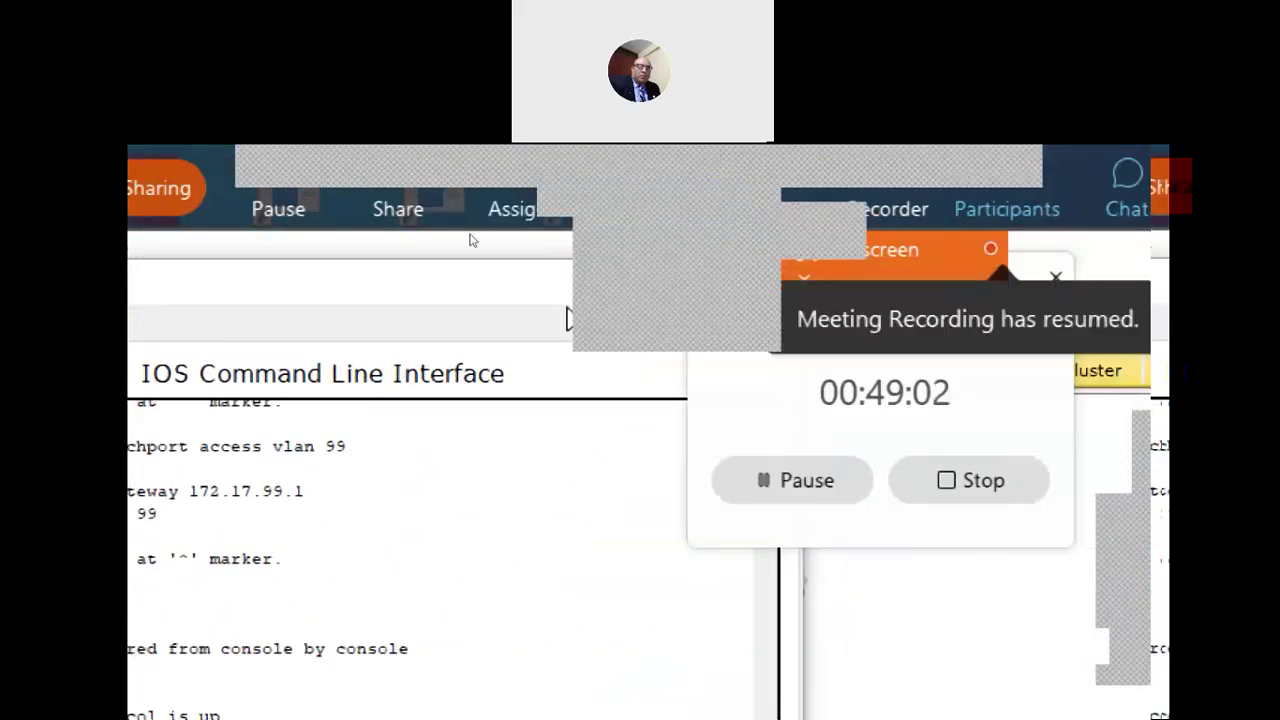
pyautogui.click(1035, 293)
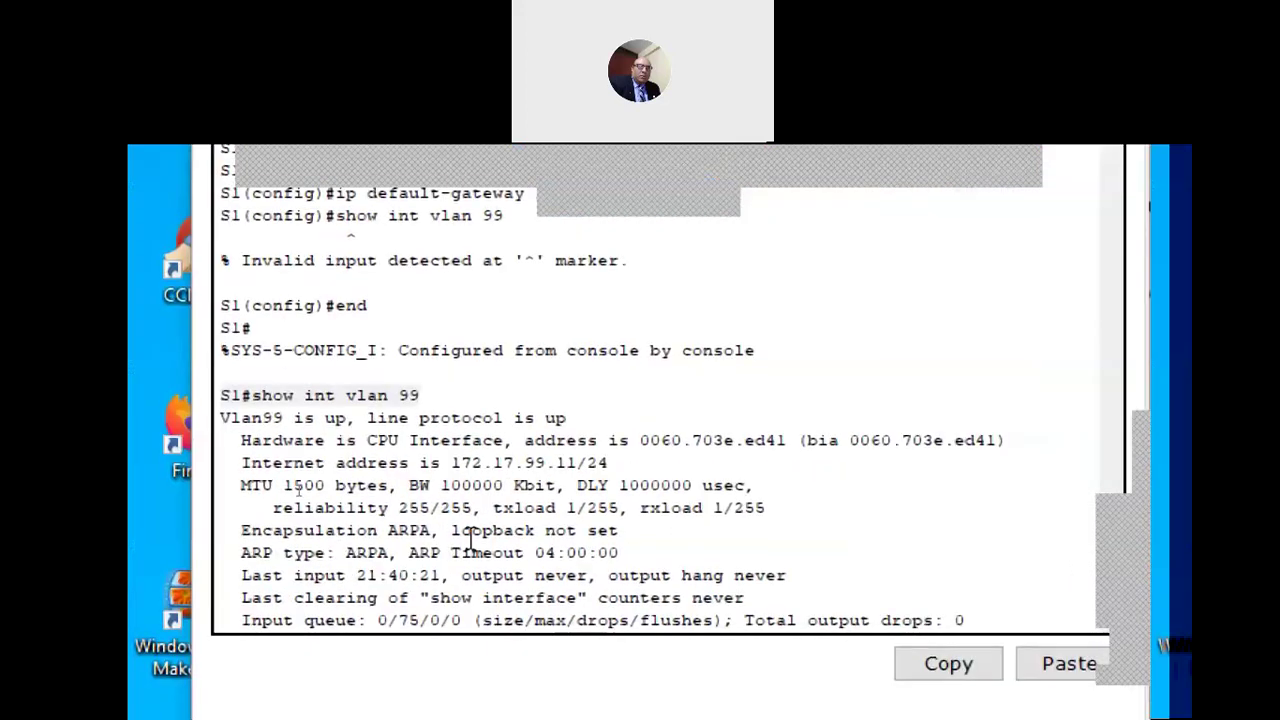
pyautogui.scroll(-2, 470, 540)
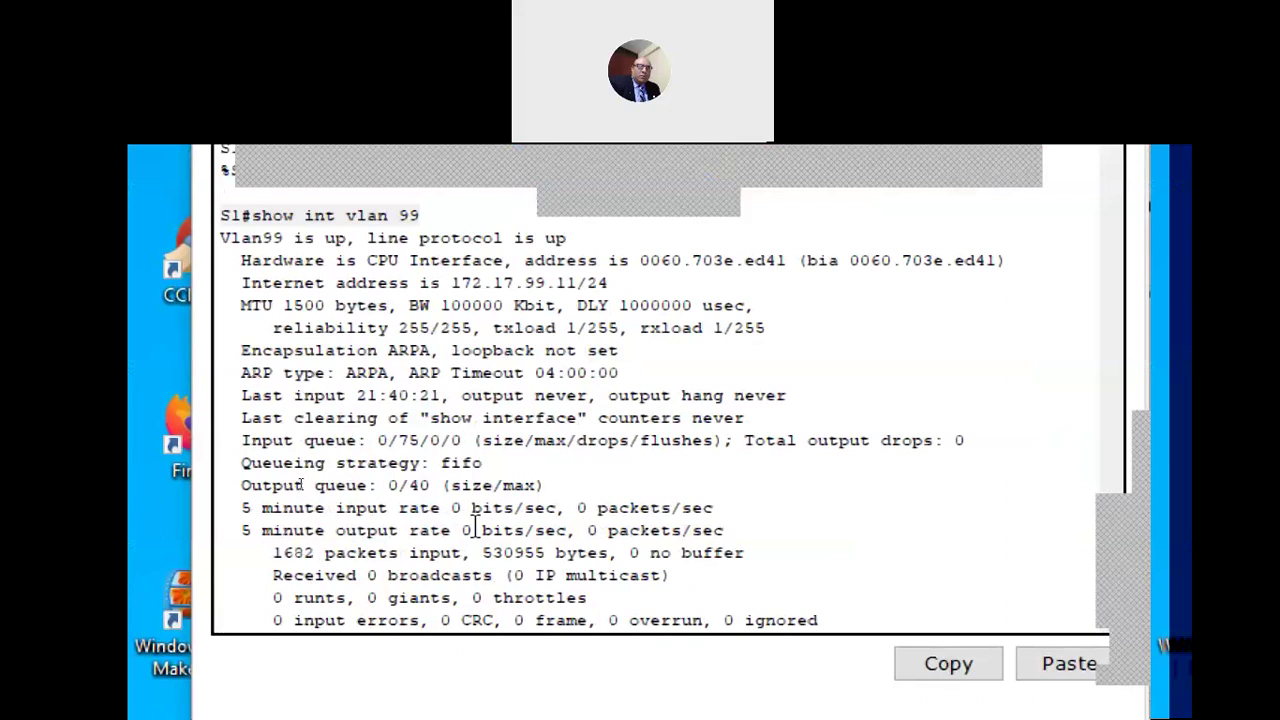
pyautogui.scroll(-1, 476, 530)
pyautogui.scroll(1, 290, 594)
pyautogui.scroll(-1, 288, 594)
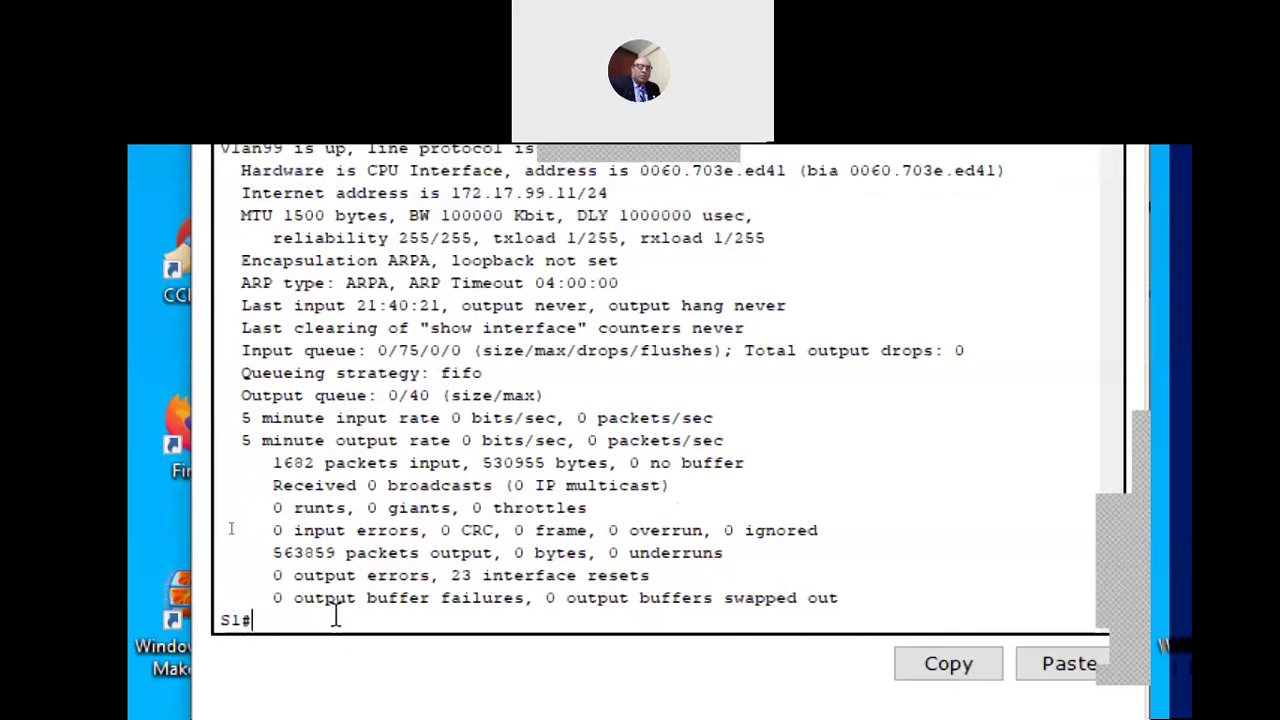
# Step: Abandon a mistaken extended ping, then ping 172.17.99.21 from S1 for 80% (4/5) success
pyautogui.write('ping')
pyautogui.press('Return')
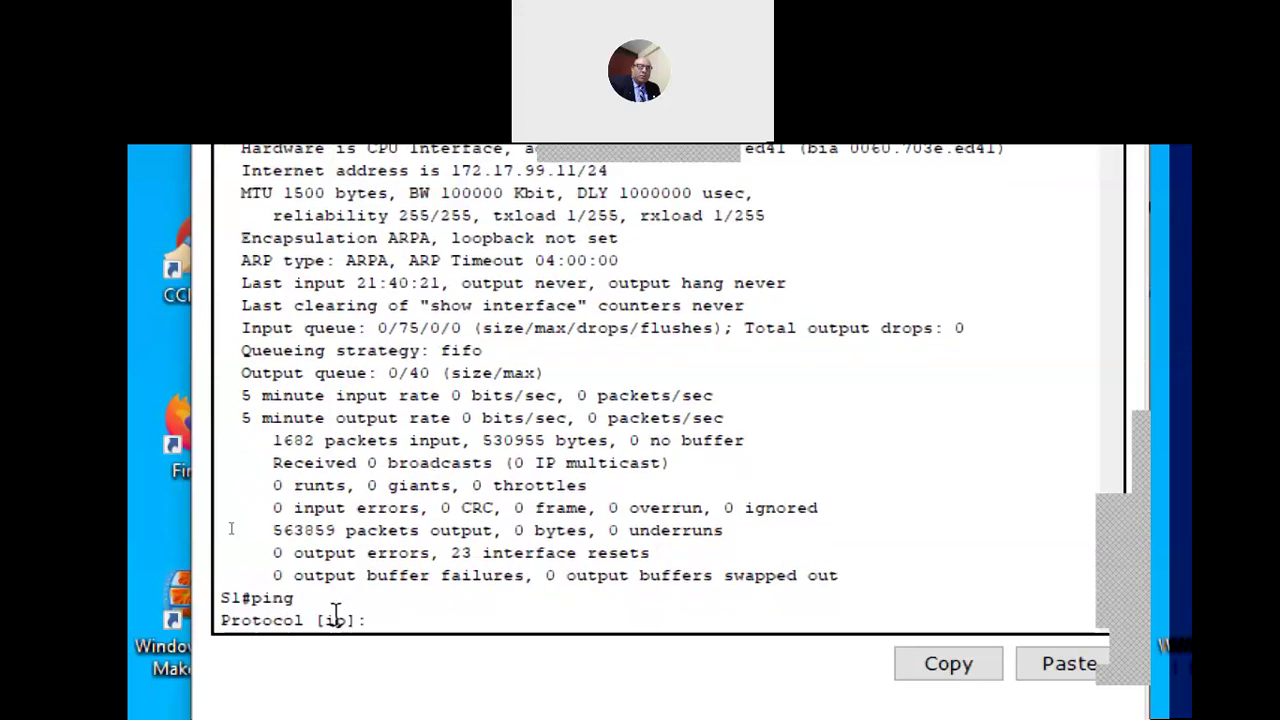
pyautogui.press('super+plus')
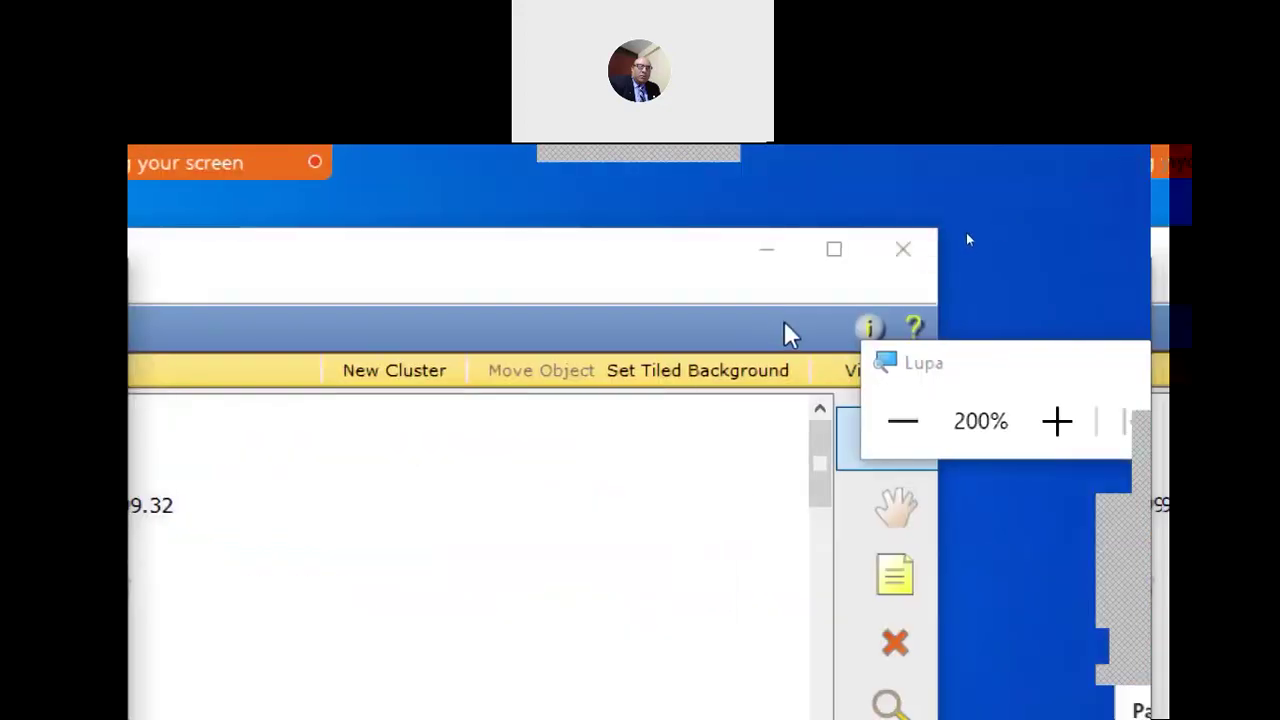
pyautogui.press('super+Escape')
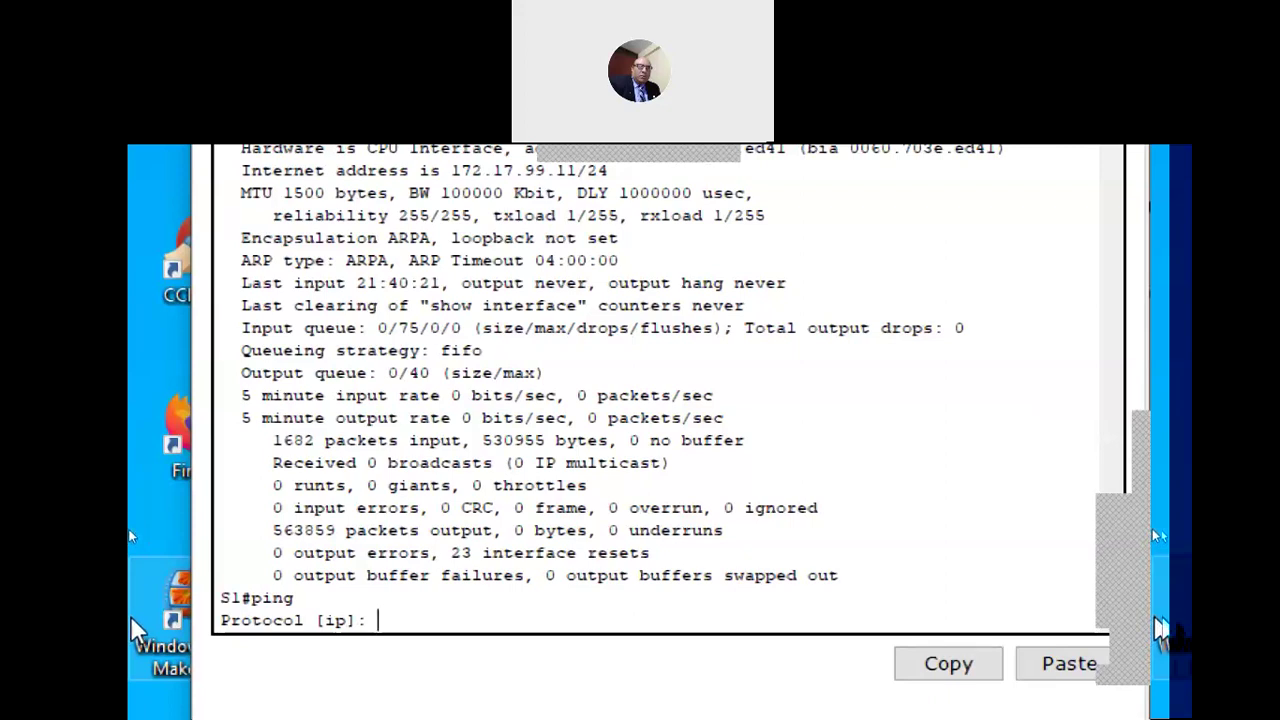
pyautogui.write('172')
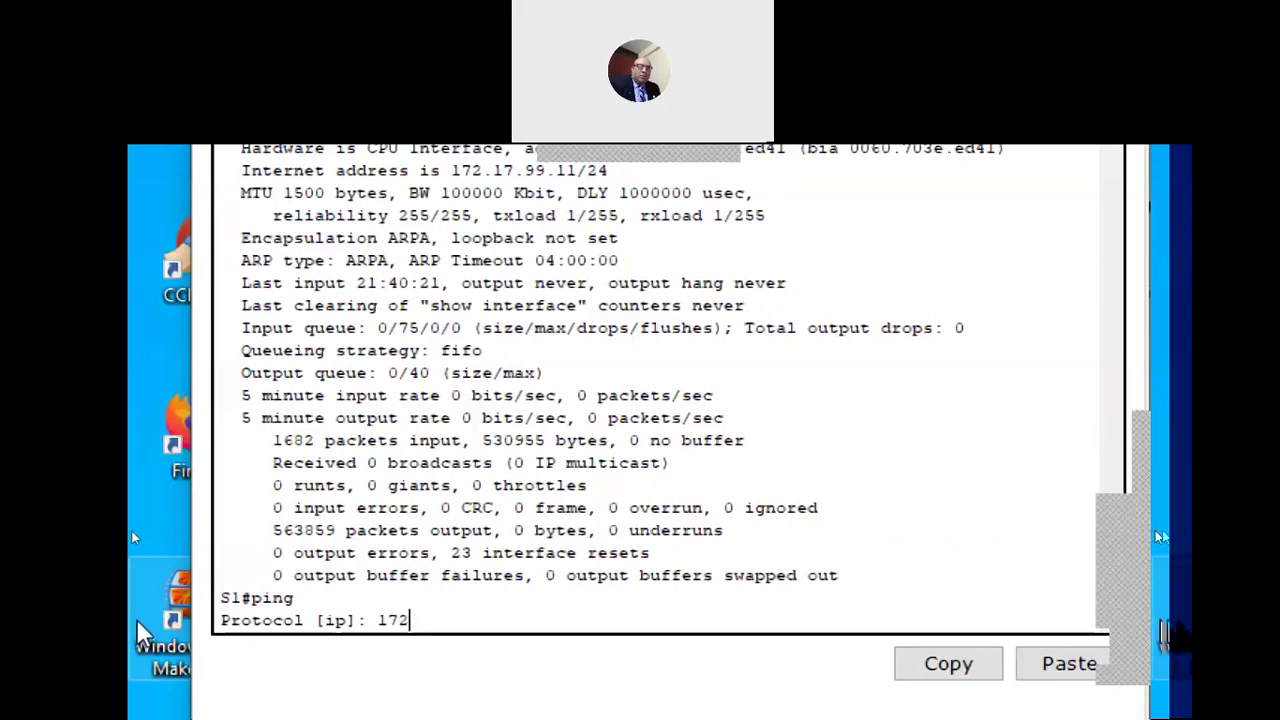
pyautogui.write('.17.')
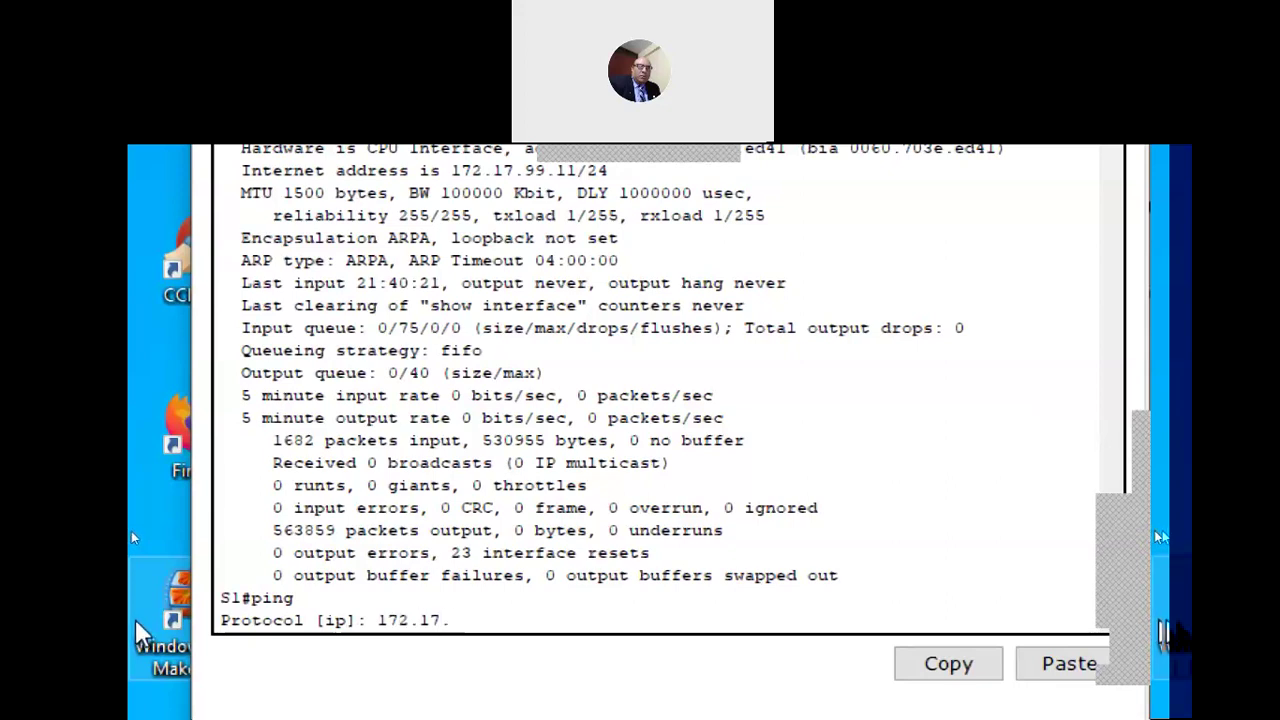
pyautogui.write('99.21')
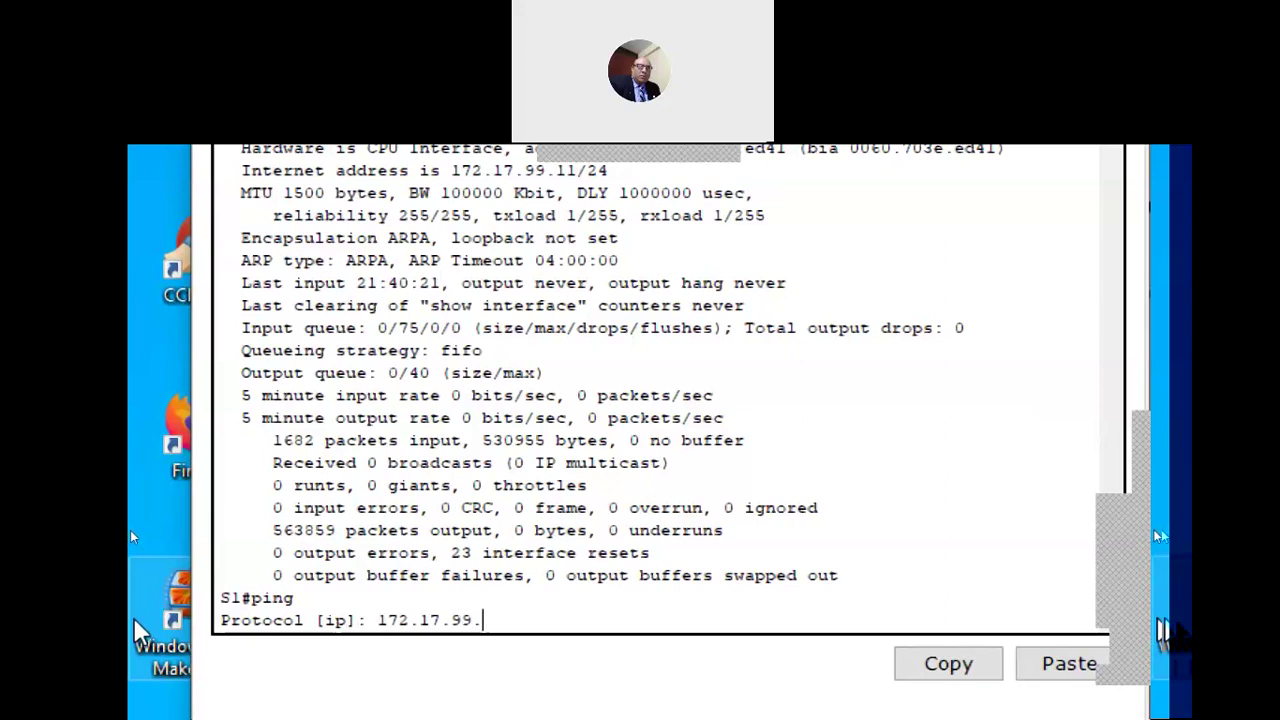
pyautogui.press('Return')
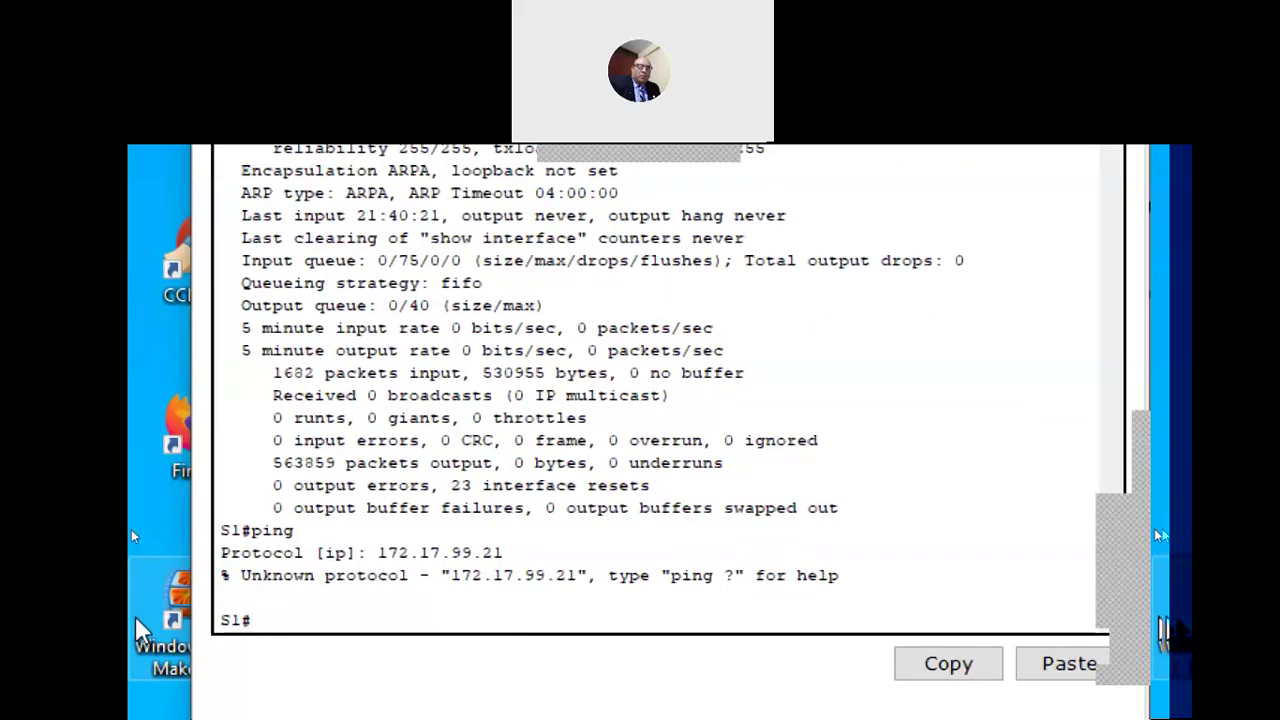
pyautogui.write('pi')
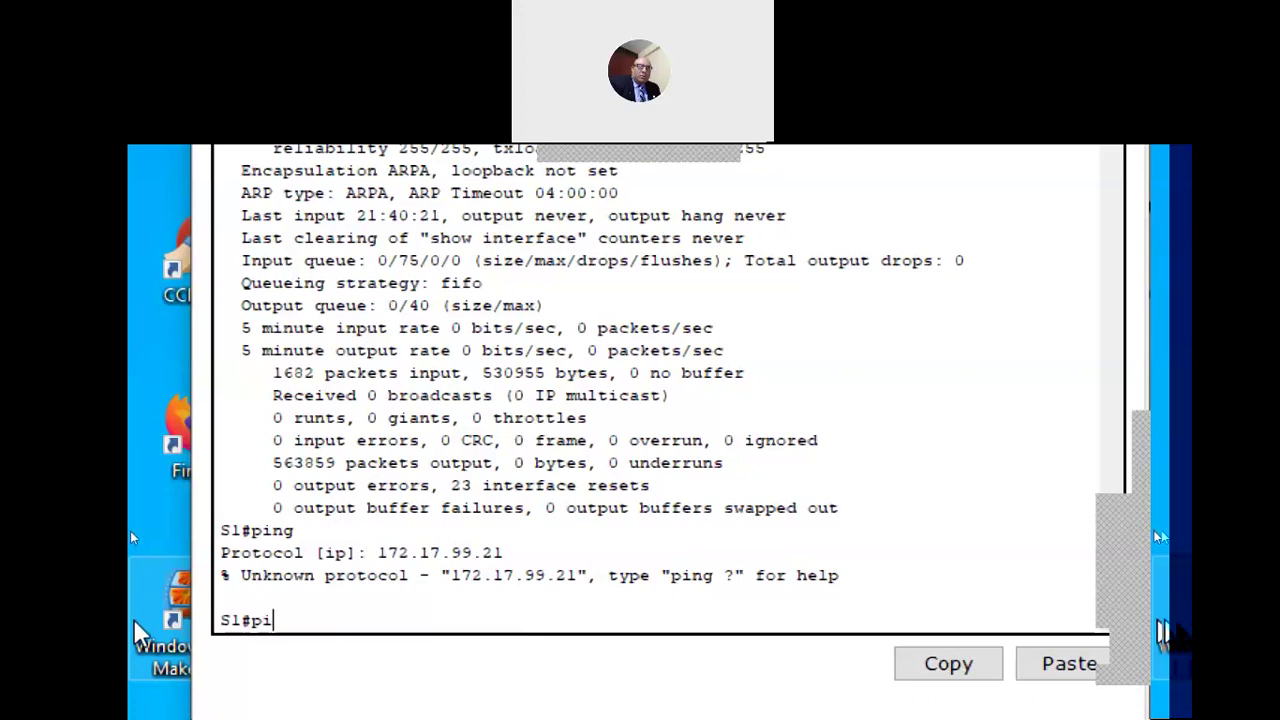
pyautogui.write('ng 172.17.99.')
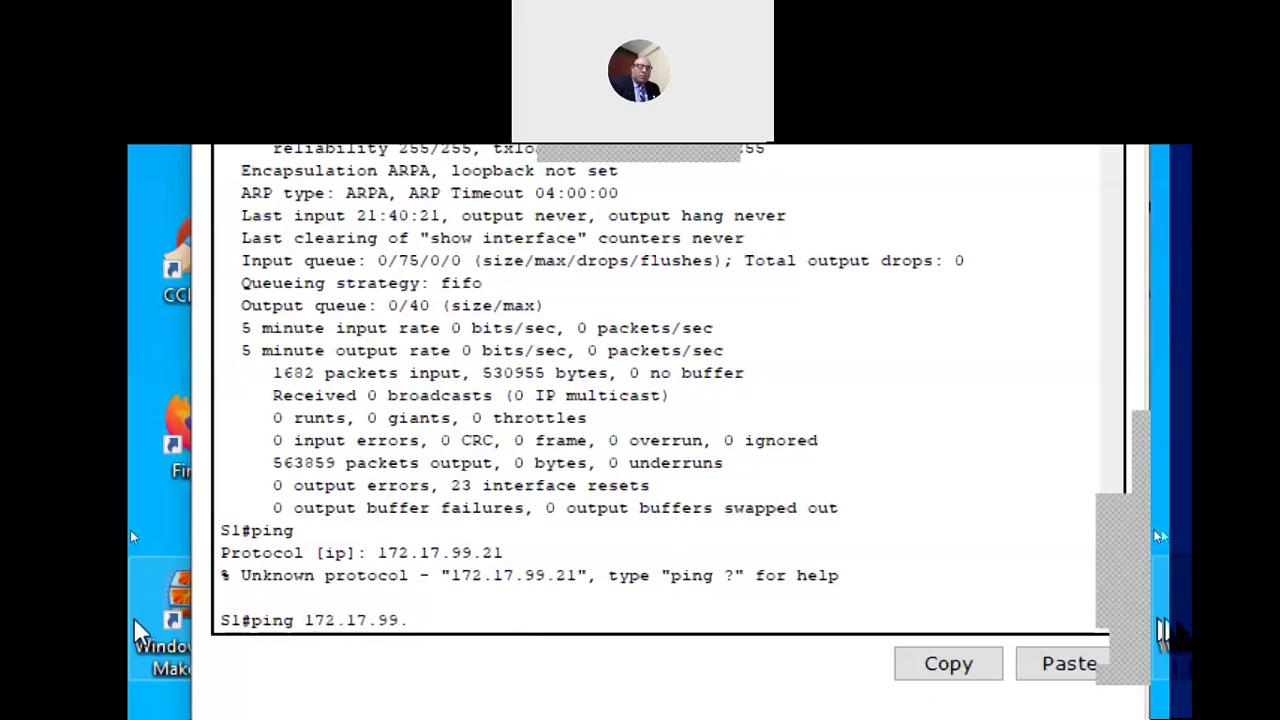
pyautogui.write('21')
pyautogui.press('Return')
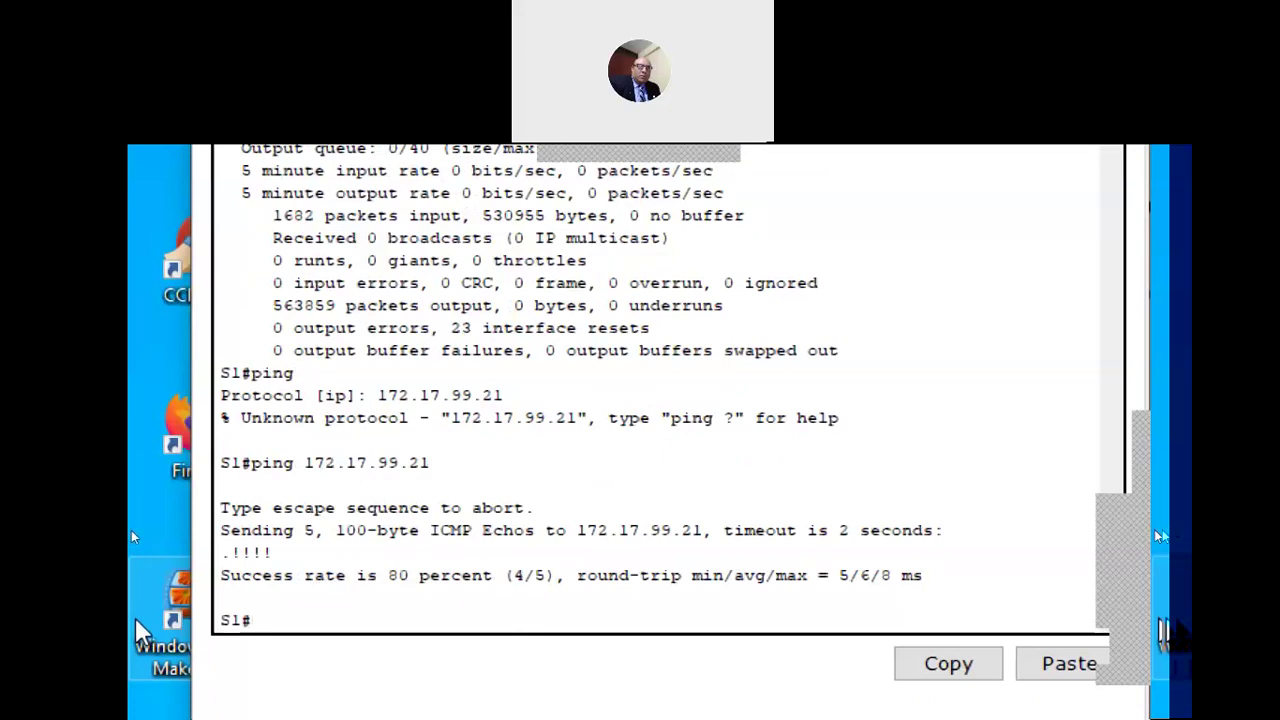
# Step: Edit the previous ping to target 172.17.99.32 from S1 and run it, getting 0/5 success
pyautogui.moveTo(429, 465); pyautogui.dragTo(337, 463)
pyautogui.click(261, 477)
pyautogui.tripleClick(214, 466)
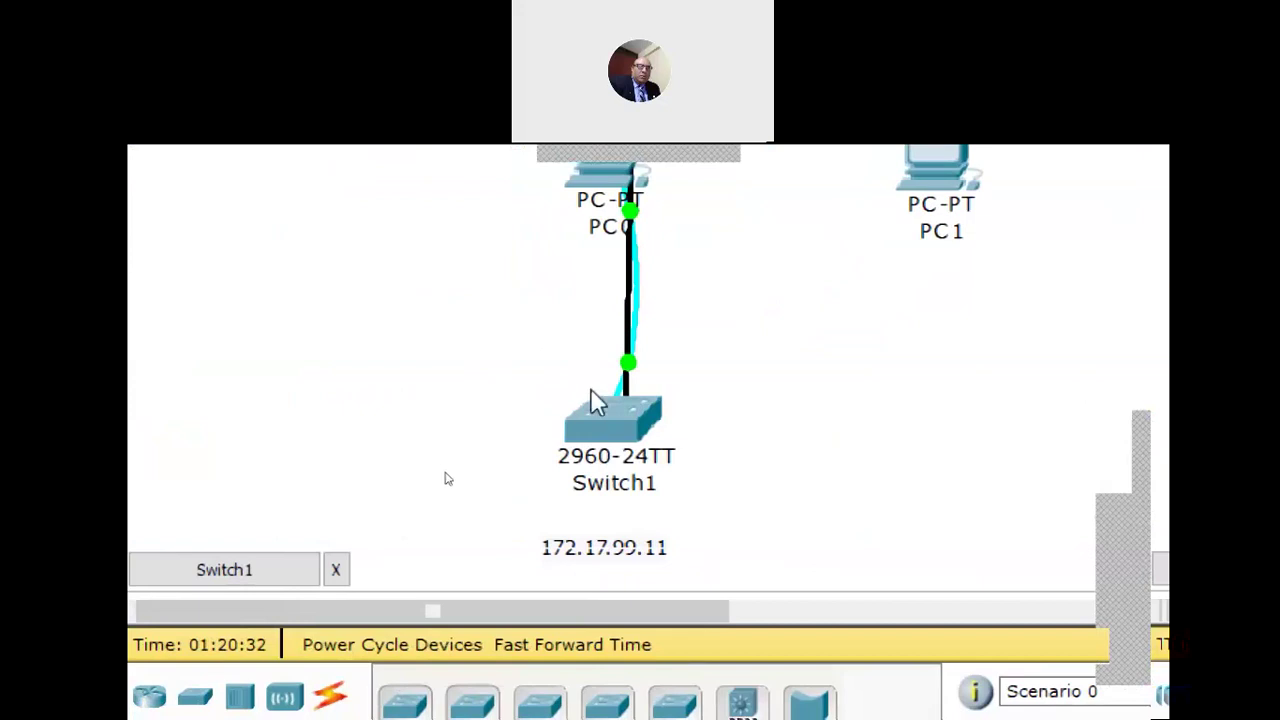
pyautogui.click(600, 412)
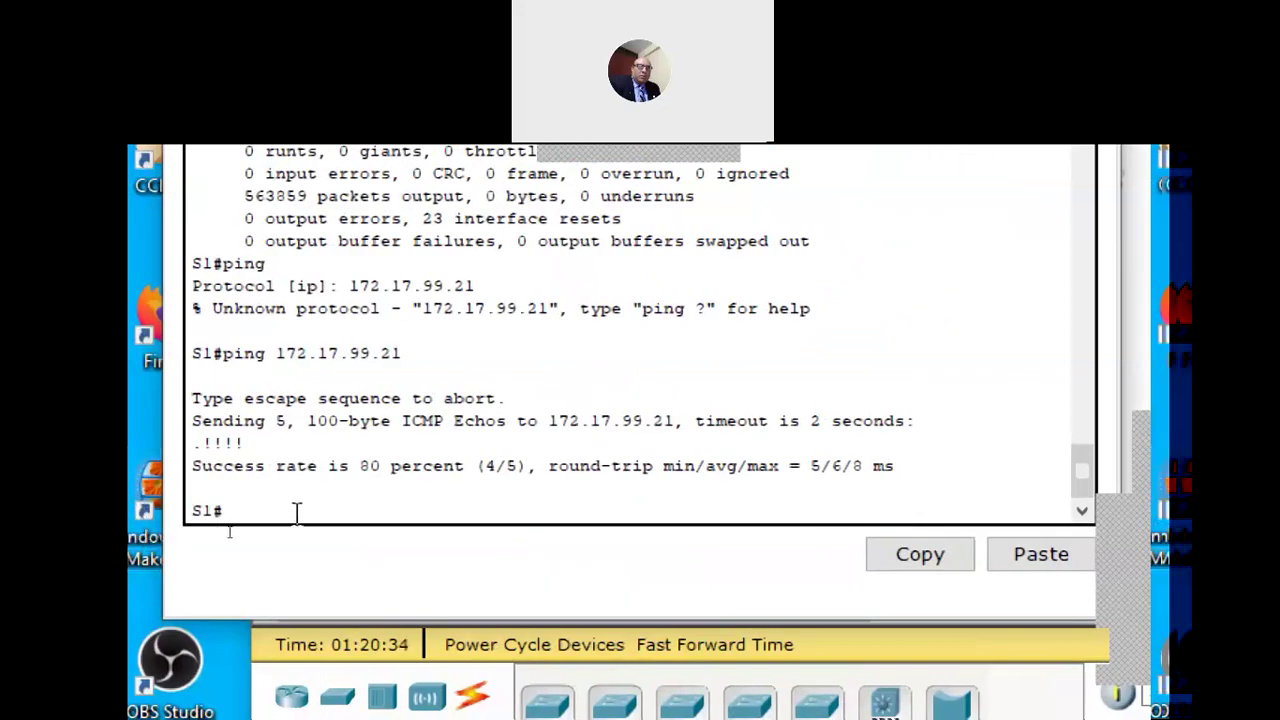
pyautogui.press('Up')
pyautogui.press('BackSpace')
pyautogui.press('BackSpace')
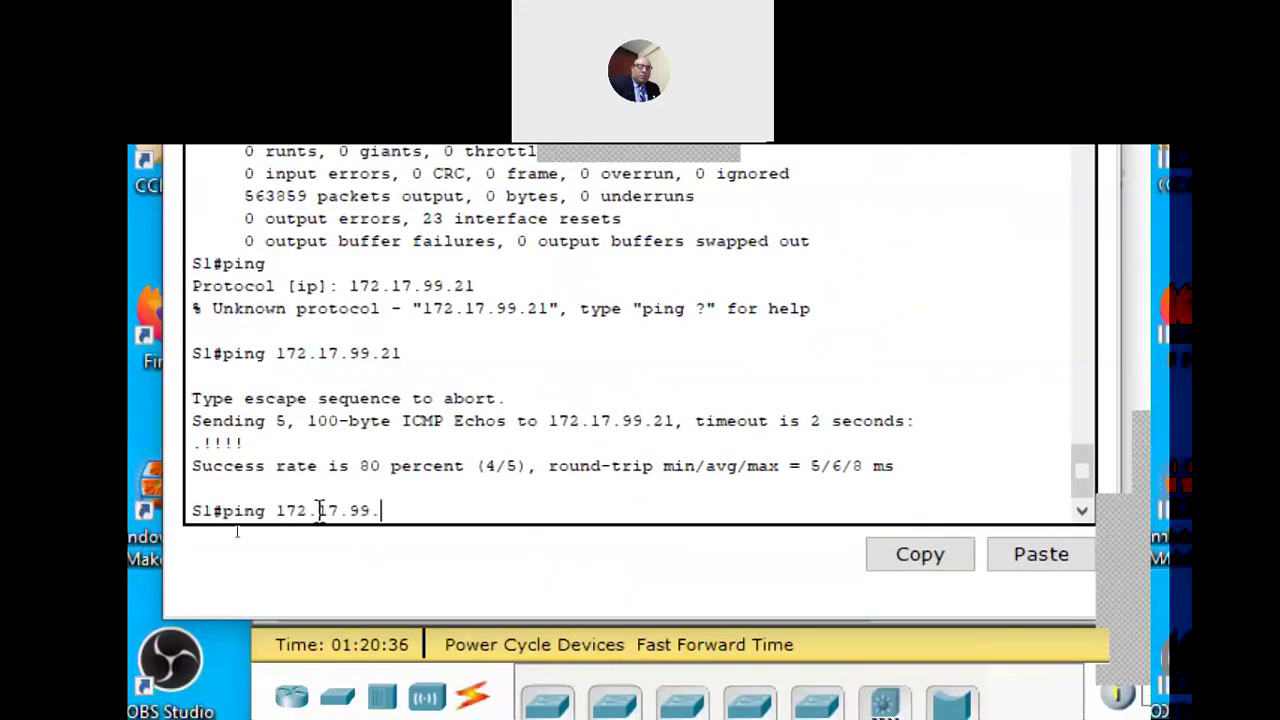
pyautogui.write('32')
pyautogui.press('Return')
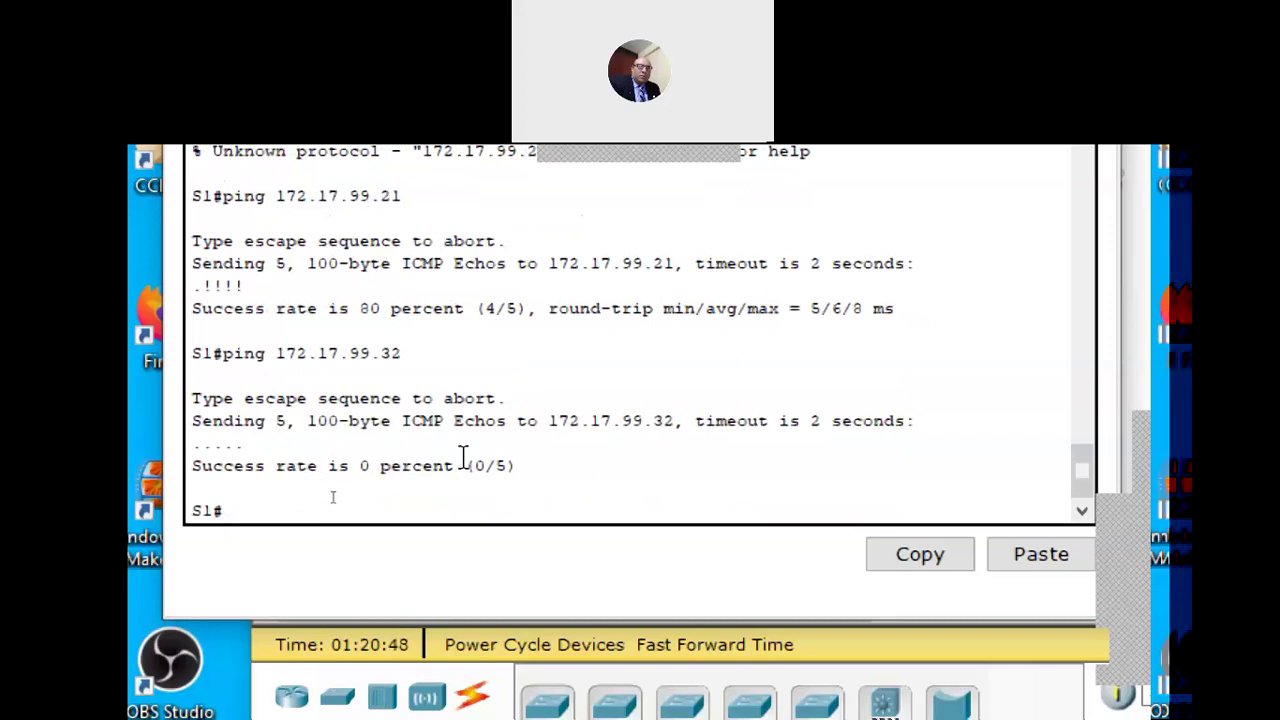
# Step: Check the network topology, then return to S1's command line at the S1# prompt
pyautogui.click(1109, 191)
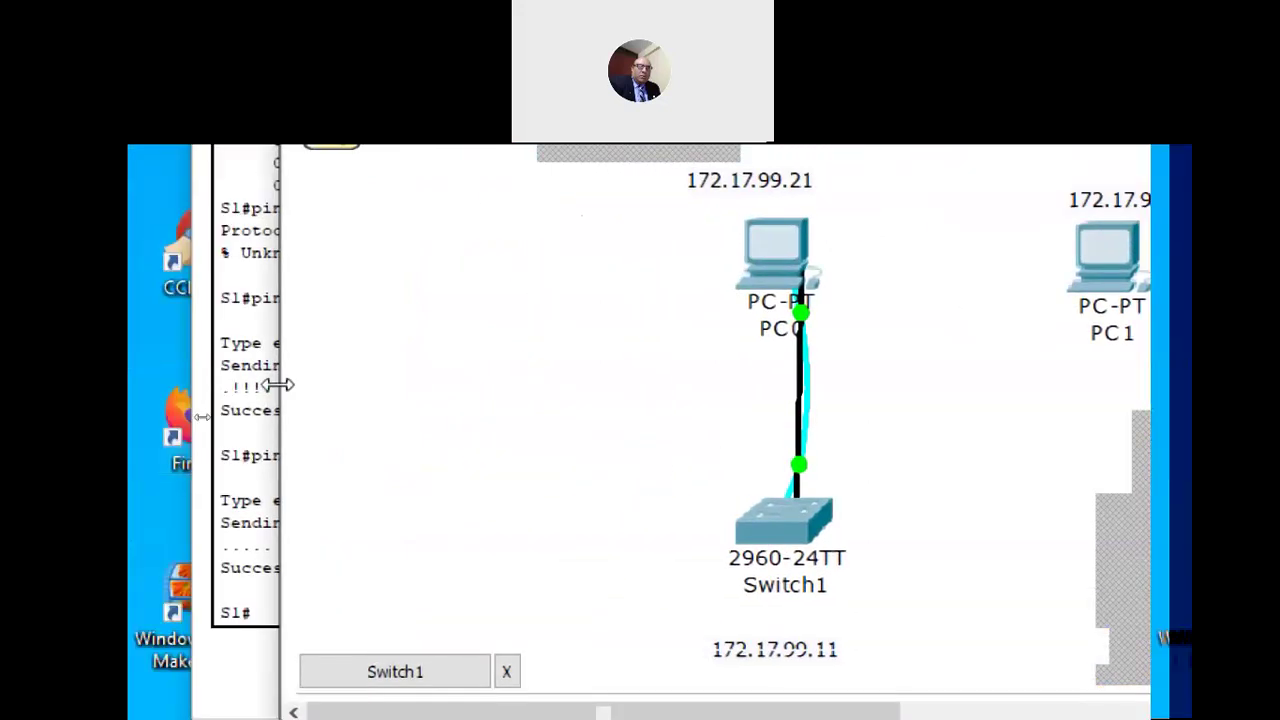
pyautogui.click(254, 411)
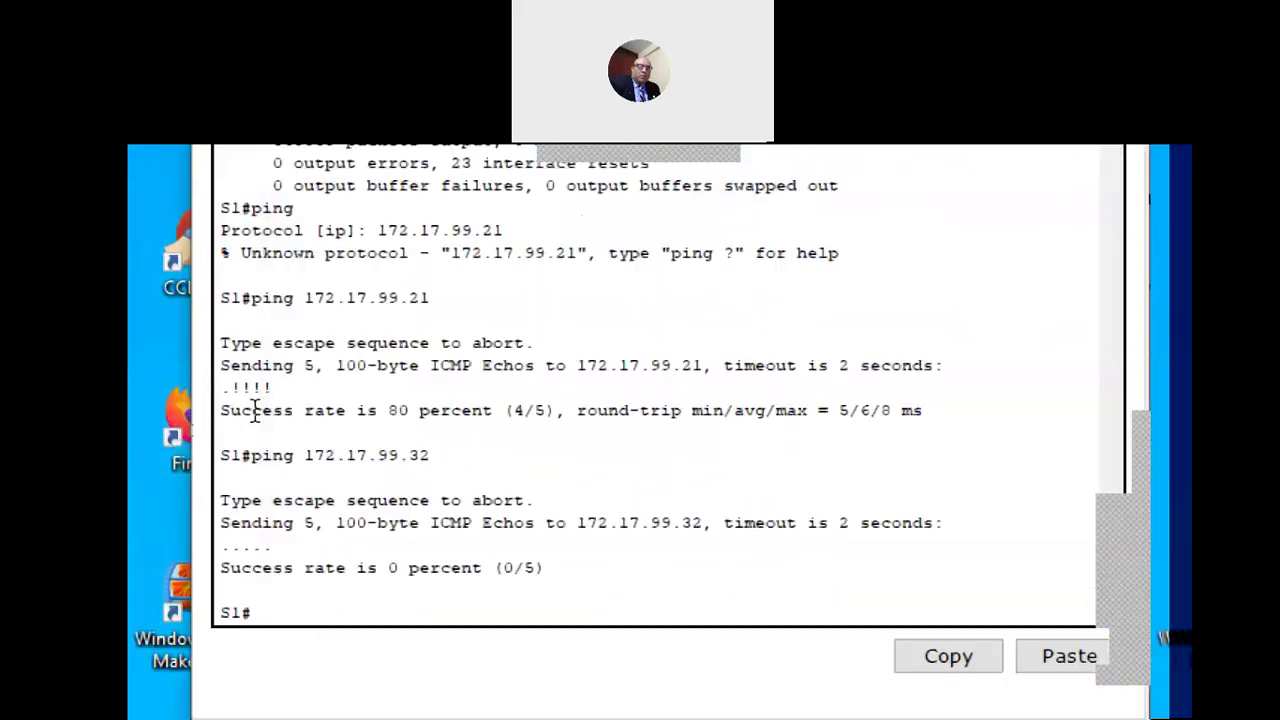
pyautogui.click(307, 610)
# Step: Rerun 'show int vlan 99' and highlight the Internet address 172.17.99.11/24 line
pyautogui.press('Up')
pyautogui.press('Up')
pyautogui.press('Up')
pyautogui.press('Up')
pyautogui.press('Return')
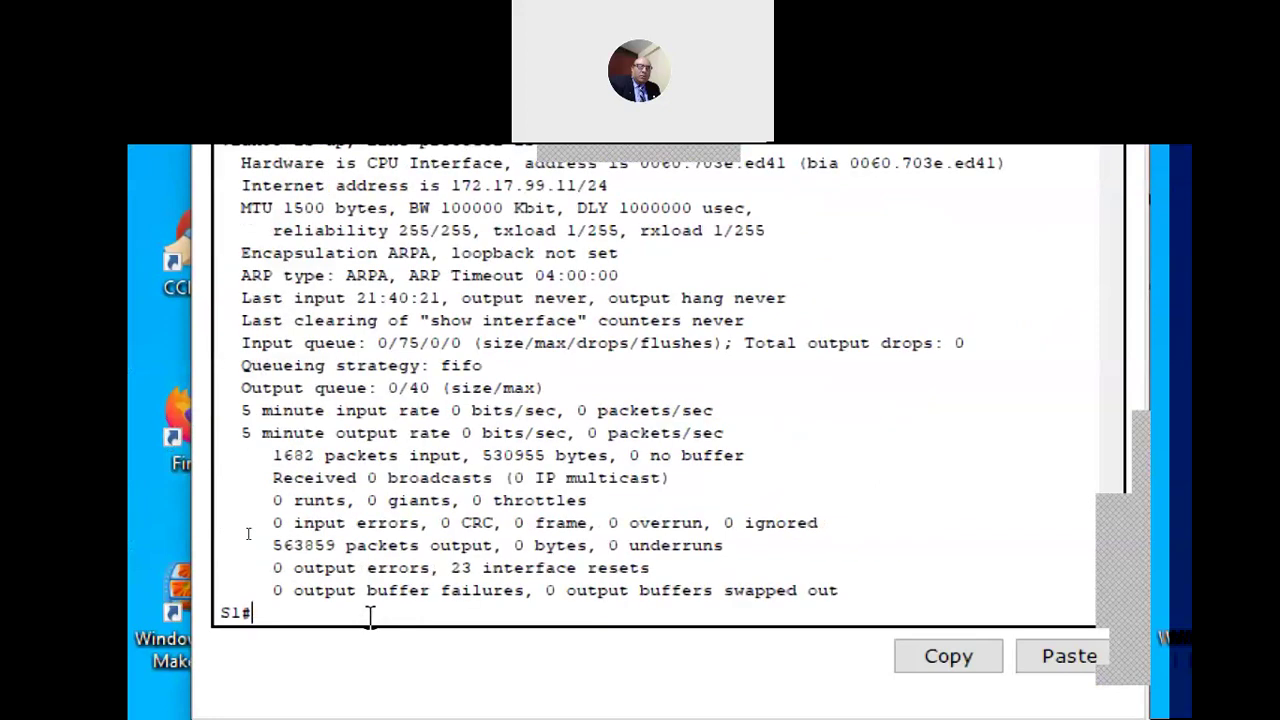
pyautogui.scroll(2, 362, 557)
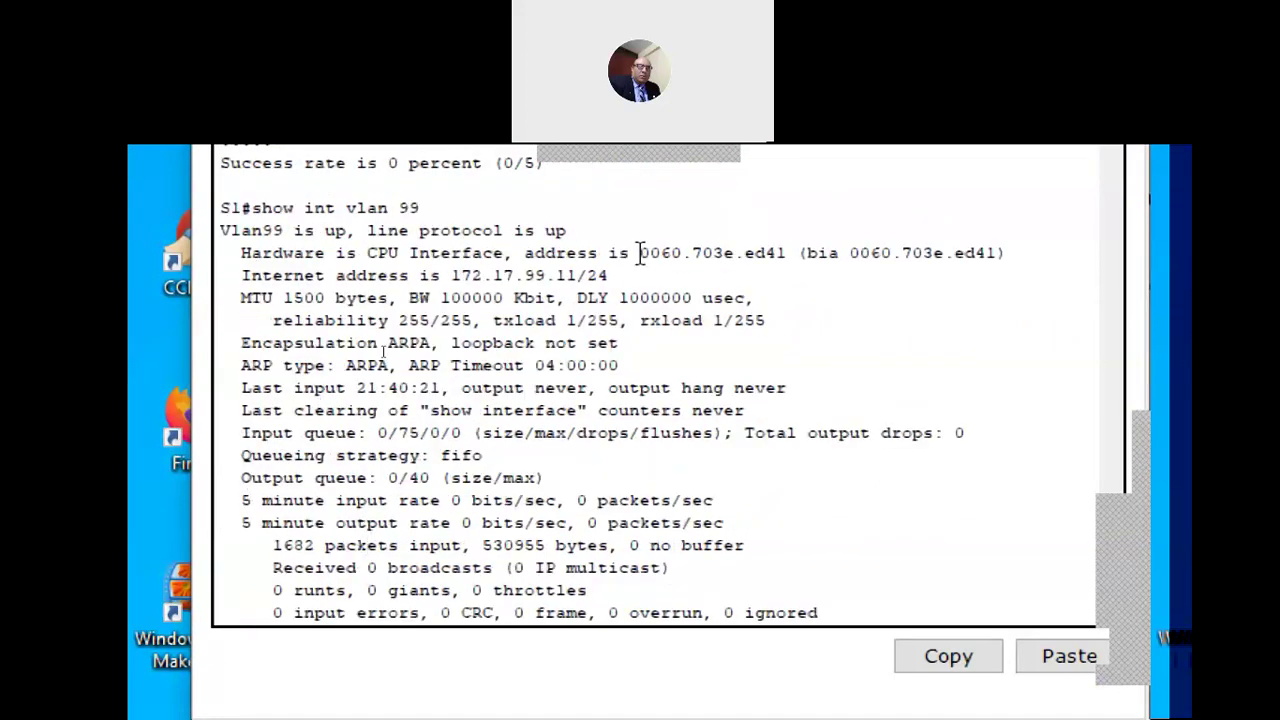
pyautogui.moveTo(642, 277); pyautogui.dragTo(216, 288)
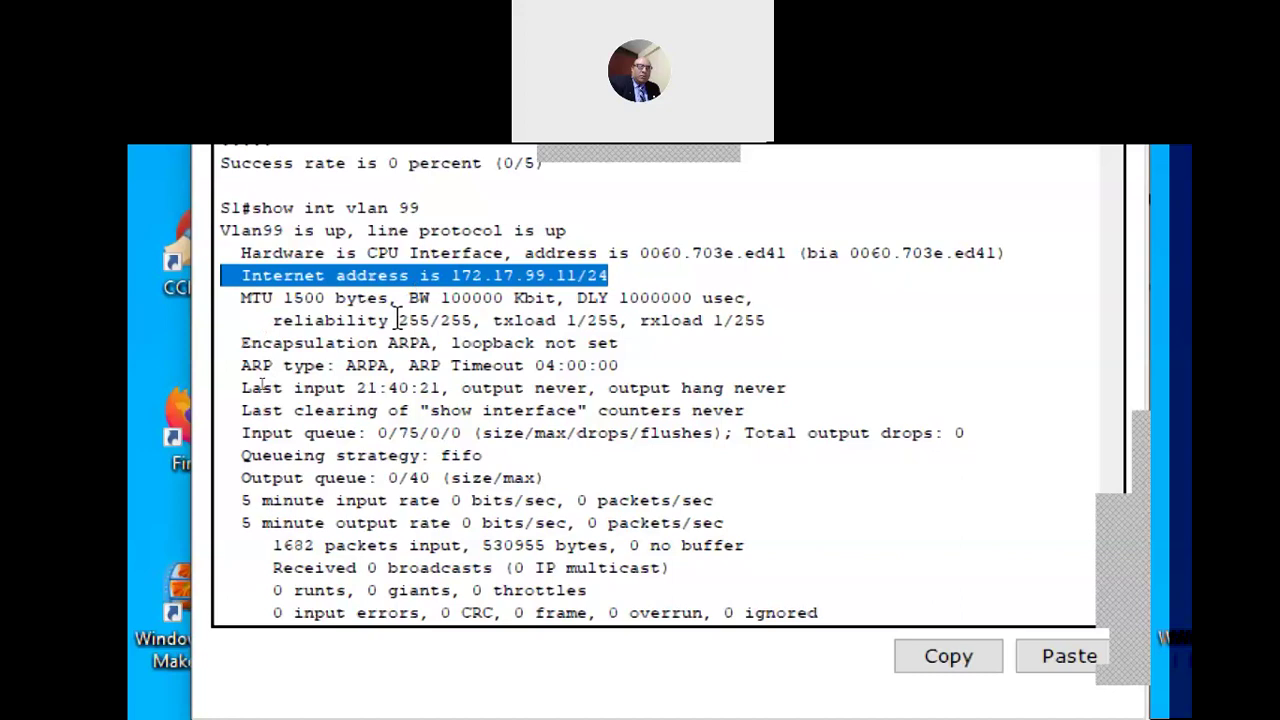
pyautogui.scroll(-2, 398, 320)
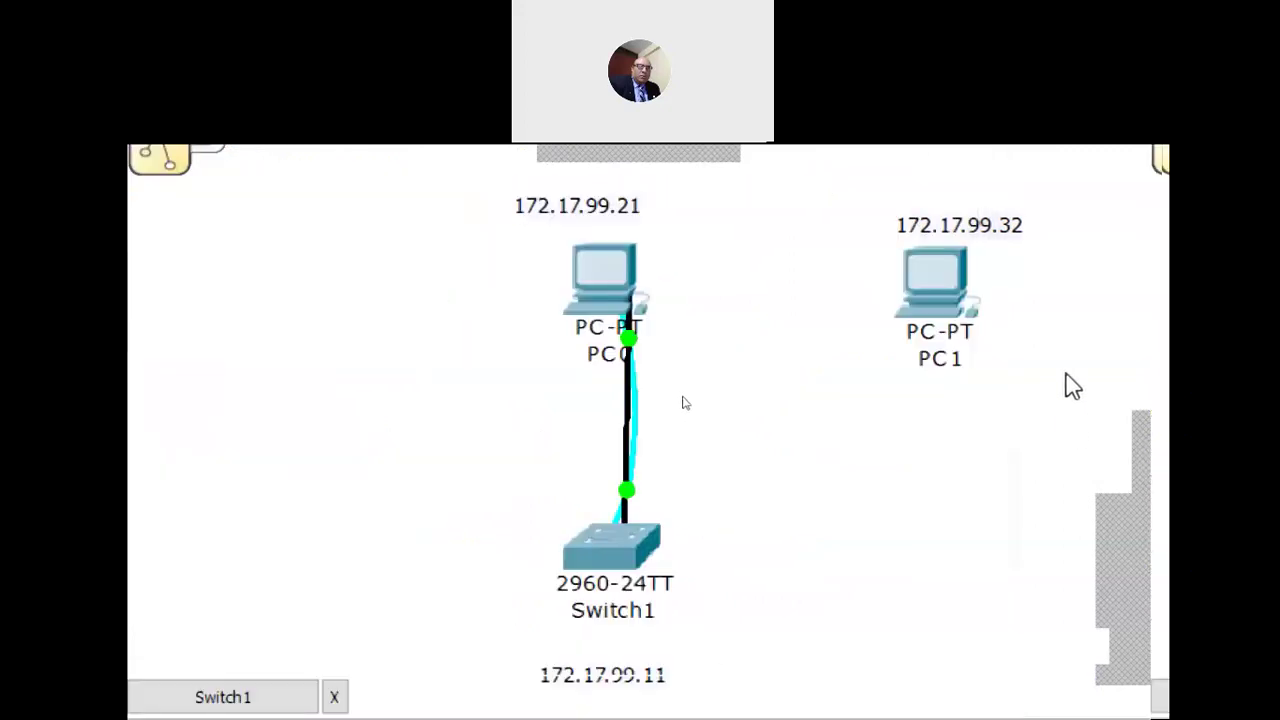
# Step: Open PC0's Terminal with the default settings, then close it again
pyautogui.click(607, 283)
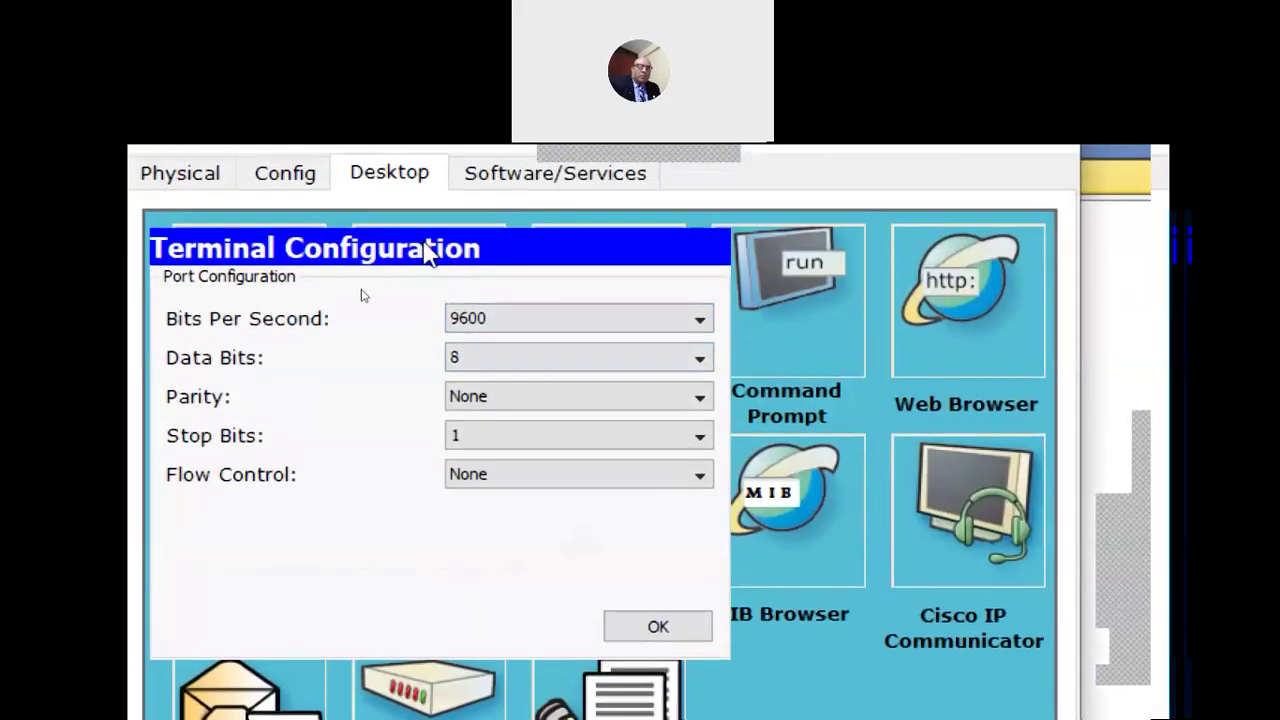
pyautogui.click(666, 591)
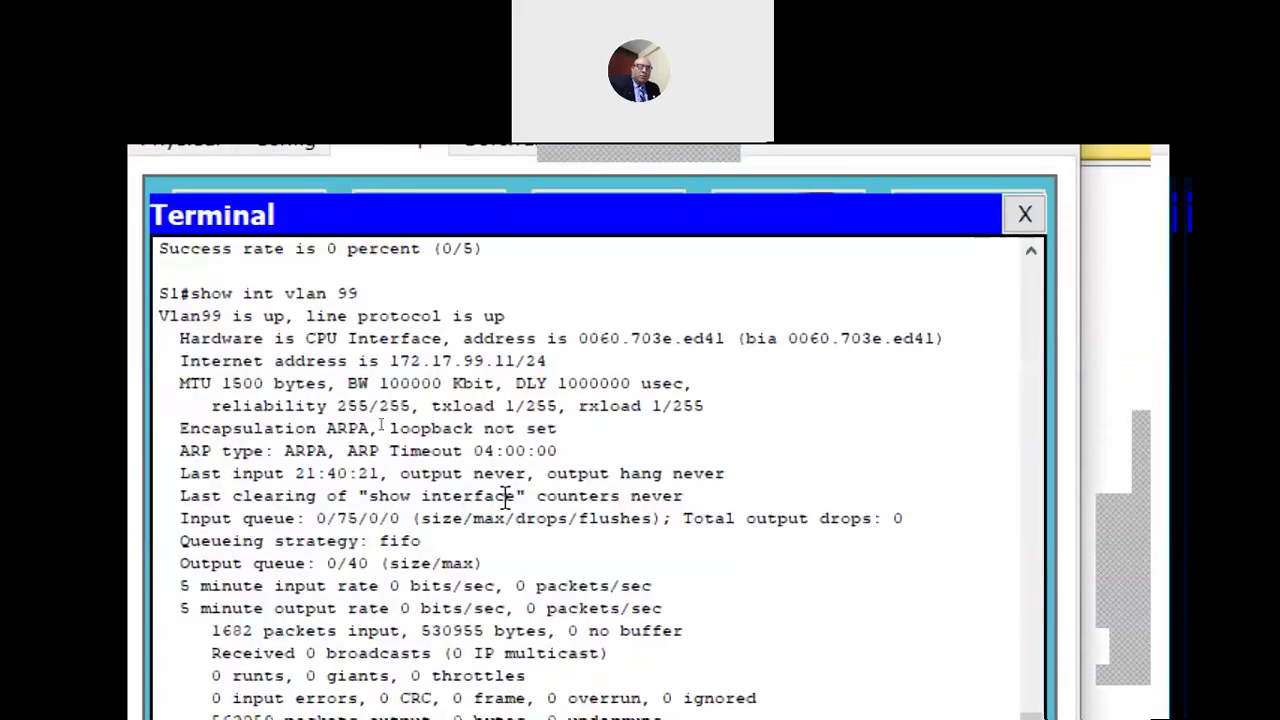
pyautogui.click(979, 215)
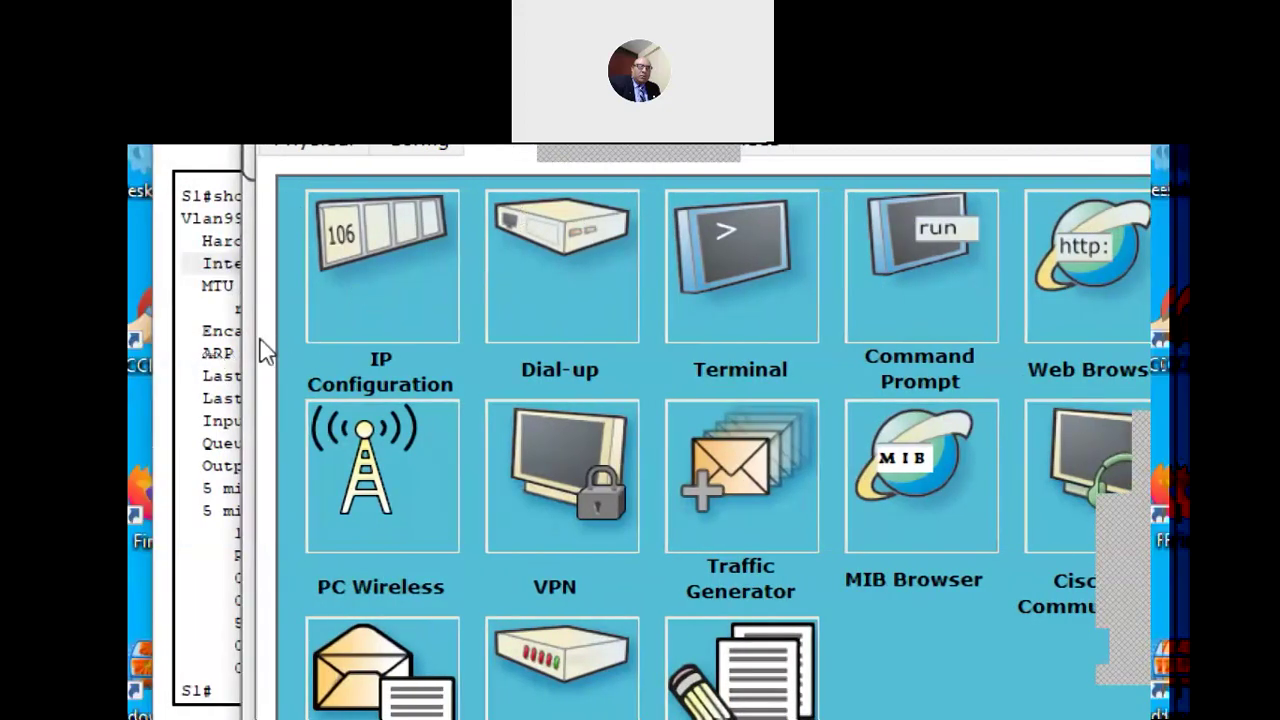
# Step: Run 'ping 172.17.99.11' from PC0's Command Prompt, getting 4 of 4 replies
pyautogui.click(910, 297)
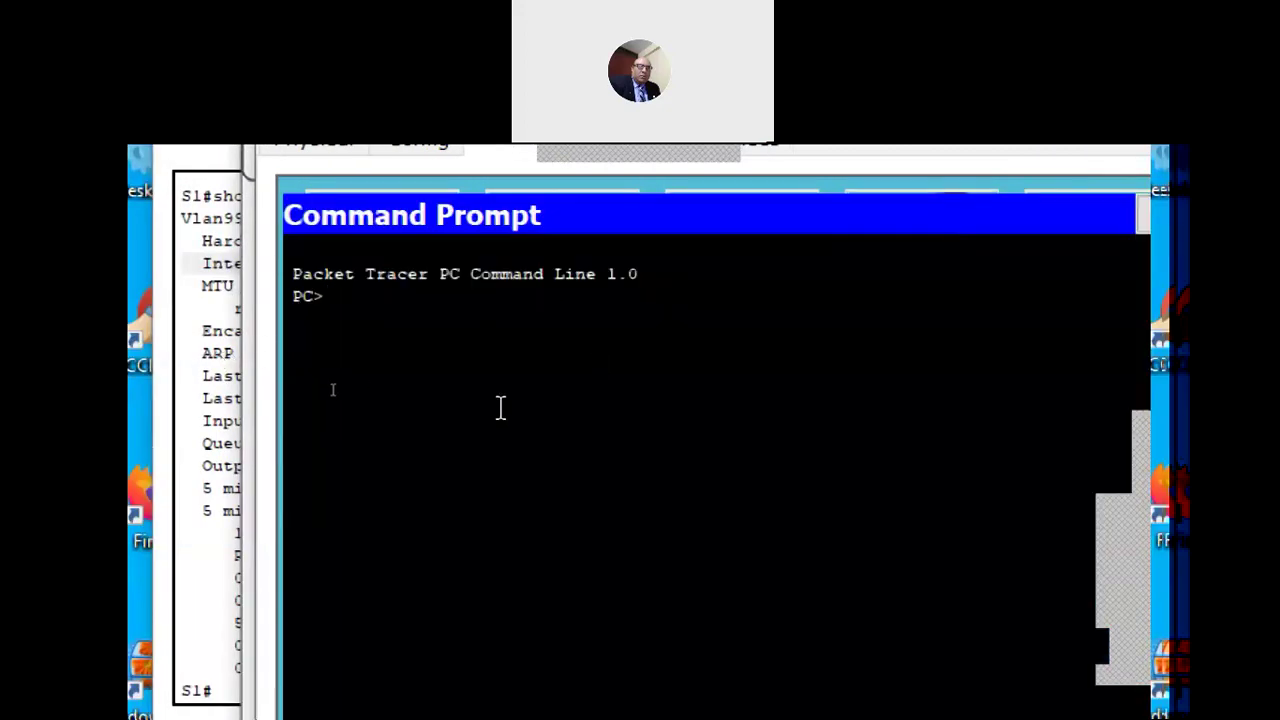
pyautogui.write('ping')
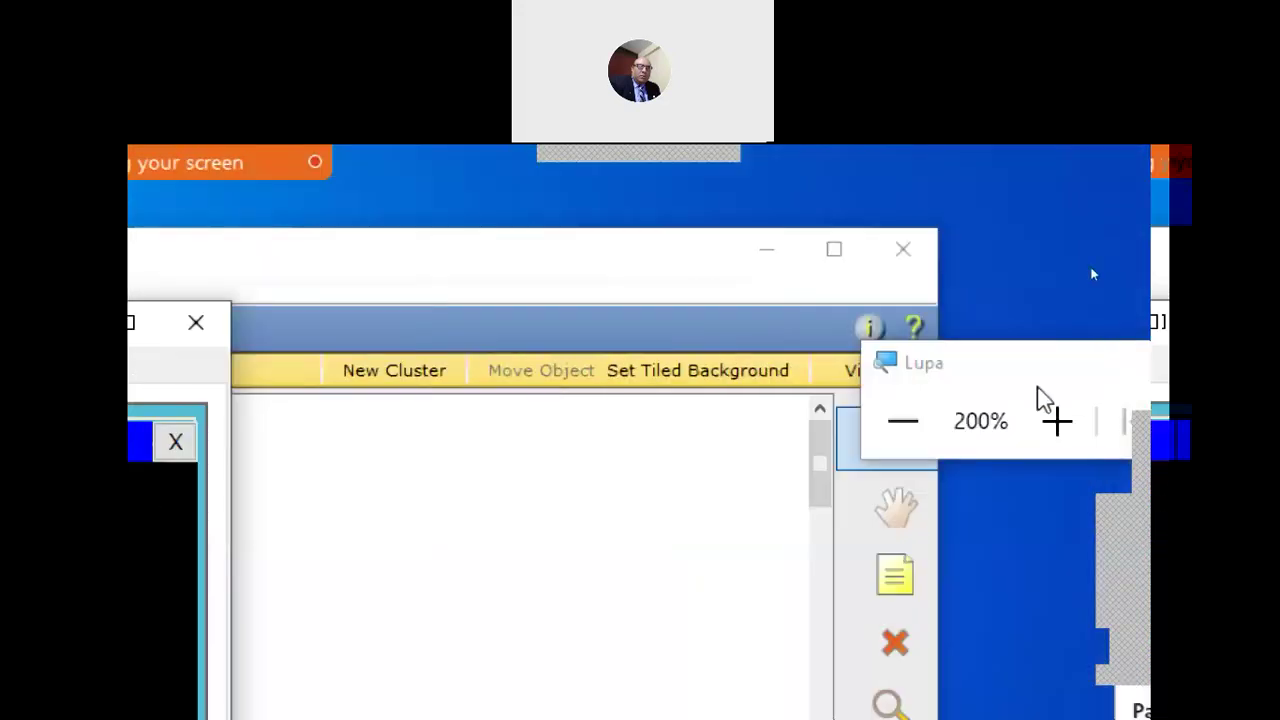
pyautogui.click(1046, 427)
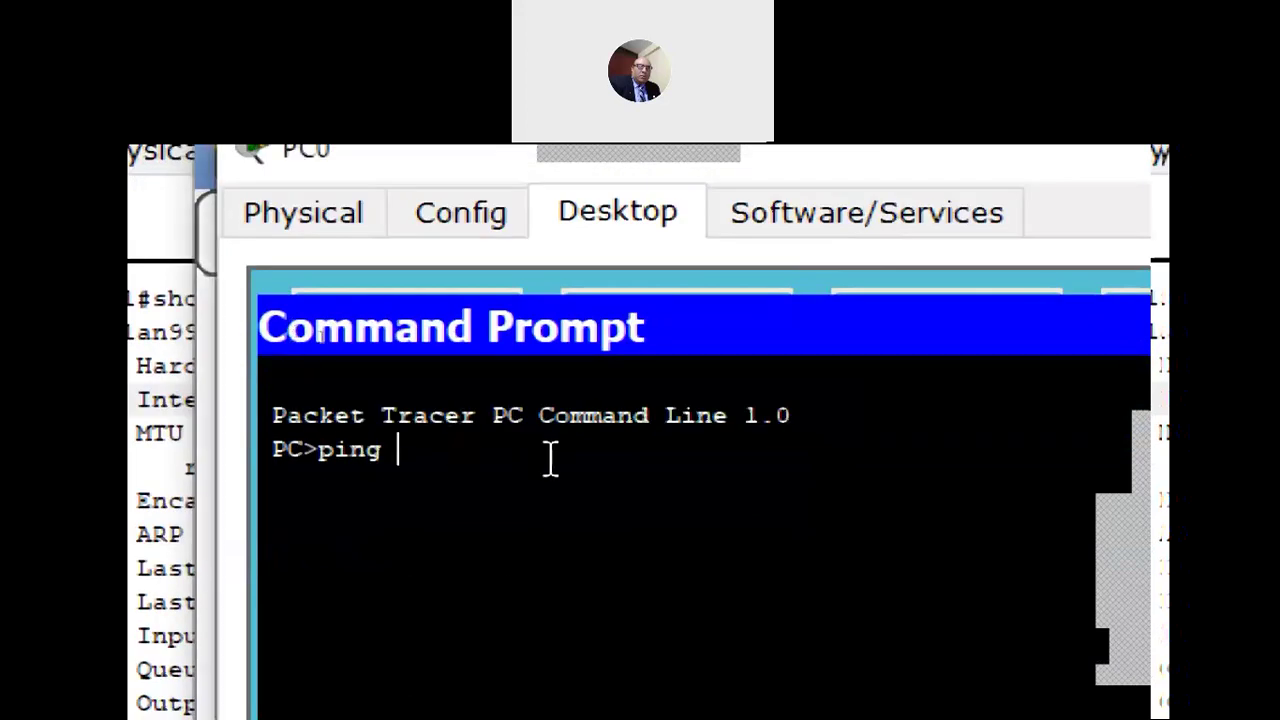
pyautogui.write('172.17.9')
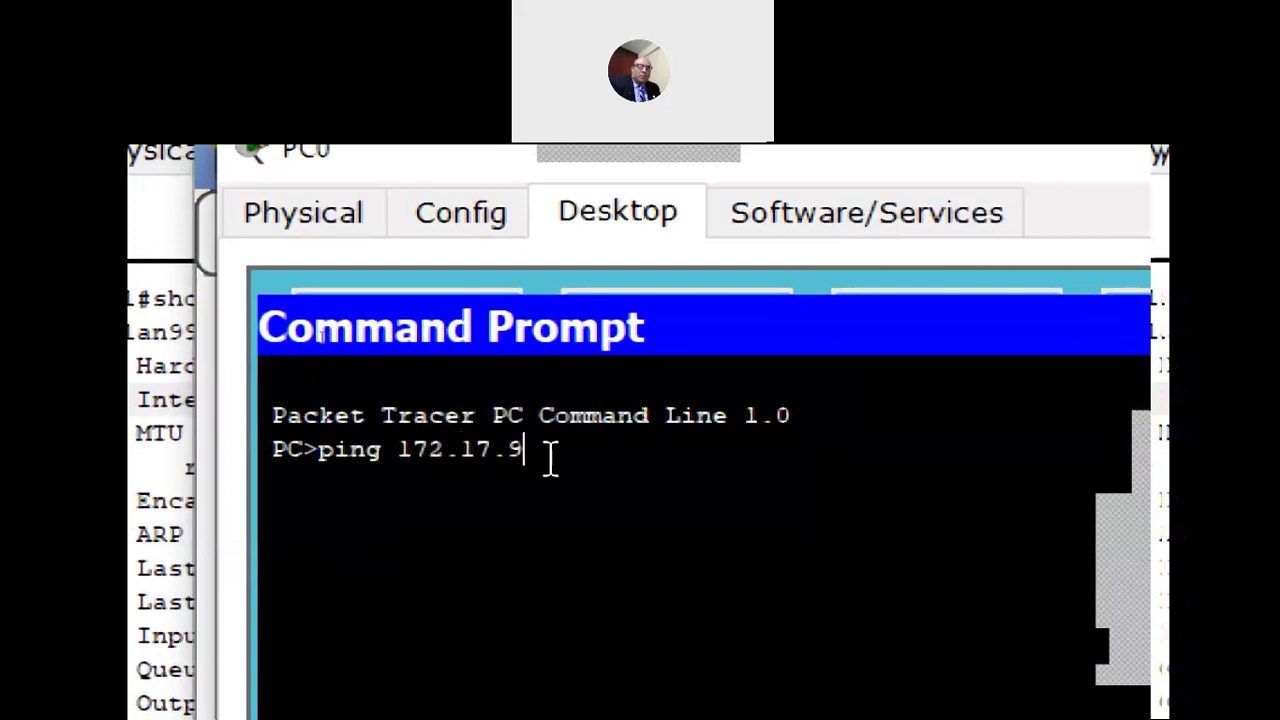
pyautogui.write('9.11')
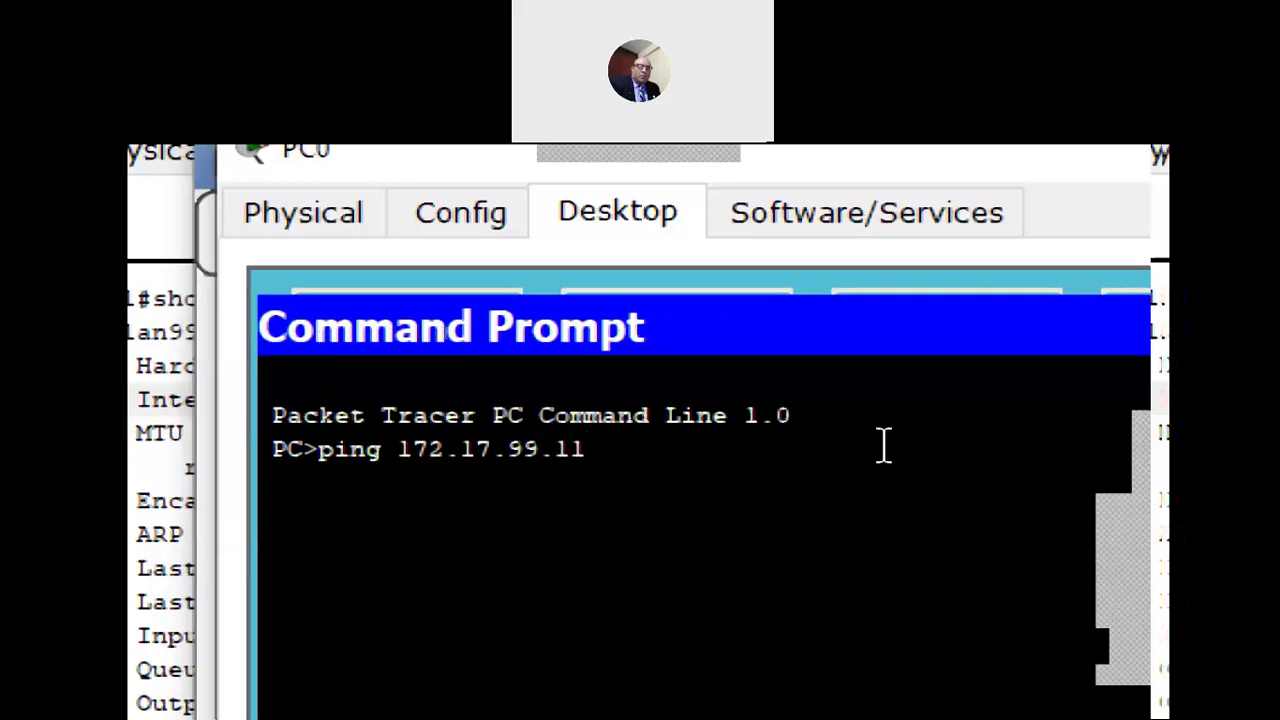
pyautogui.press('Return')
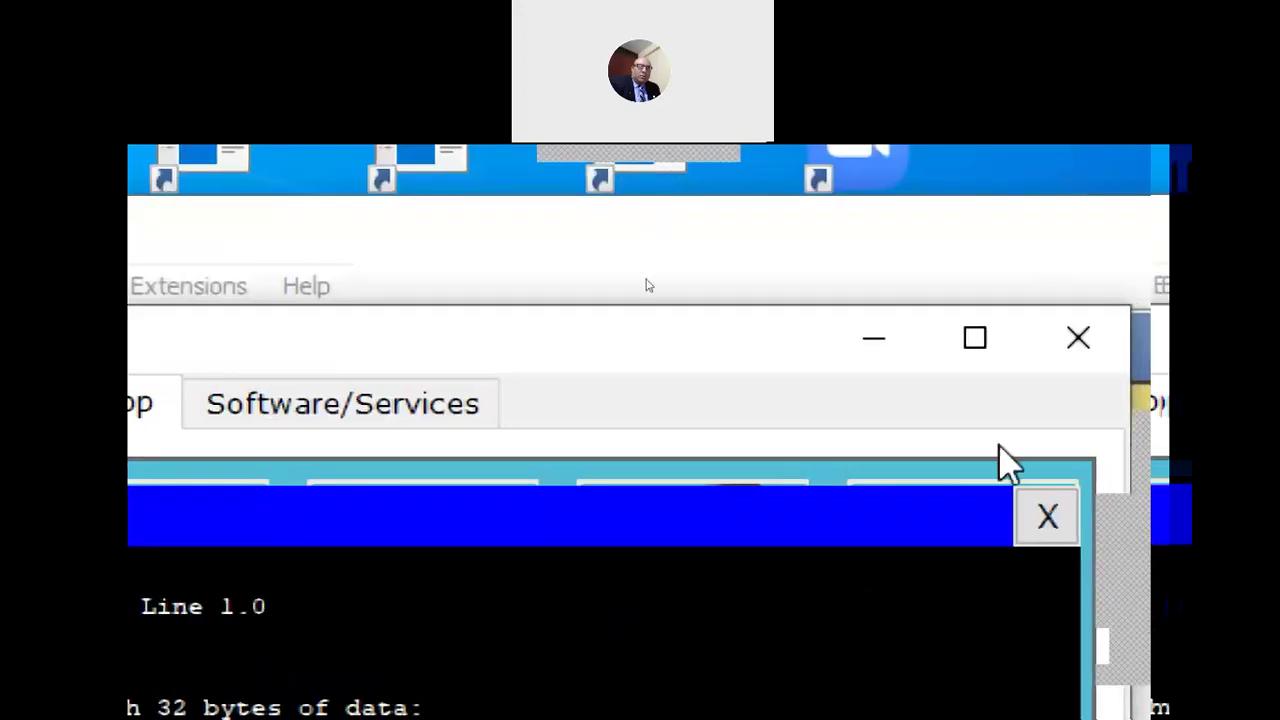
# Step: Close PC0's Command Prompt and Desktop windows and place the cursor at Switch1's S1# prompt
pyautogui.click(1043, 517)
pyautogui.click(1020, 340)
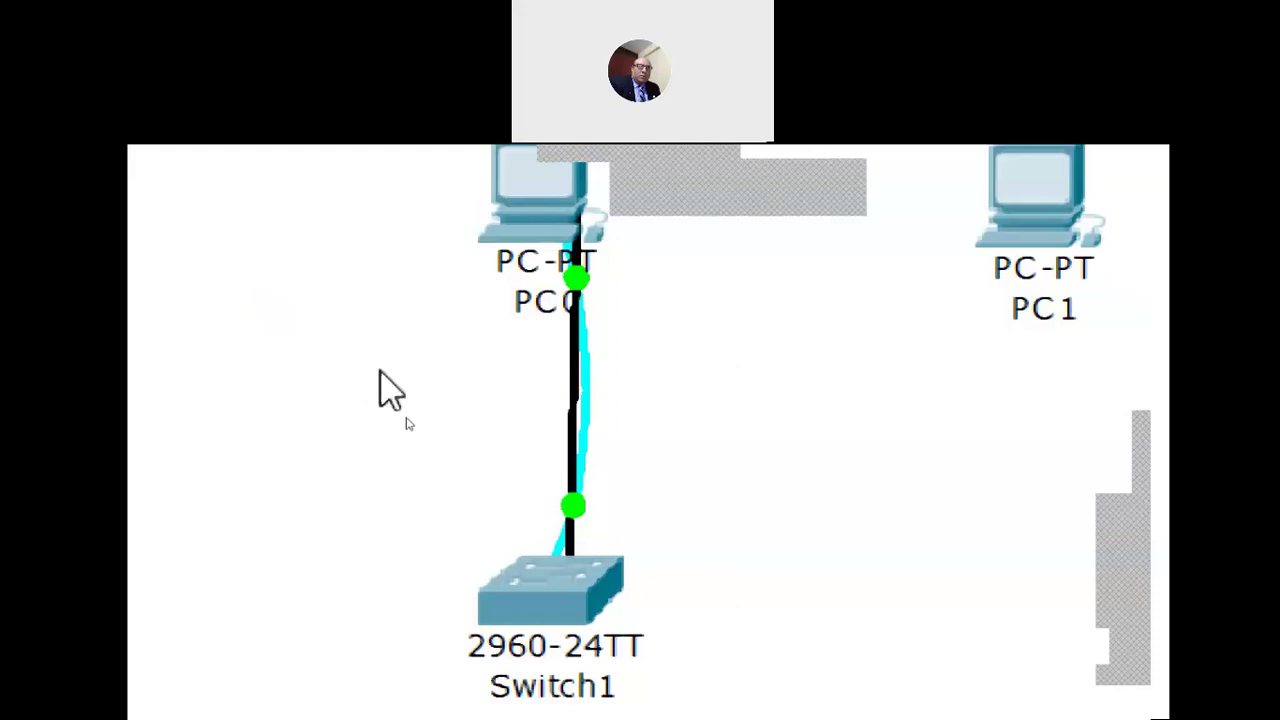
pyautogui.click(591, 603)
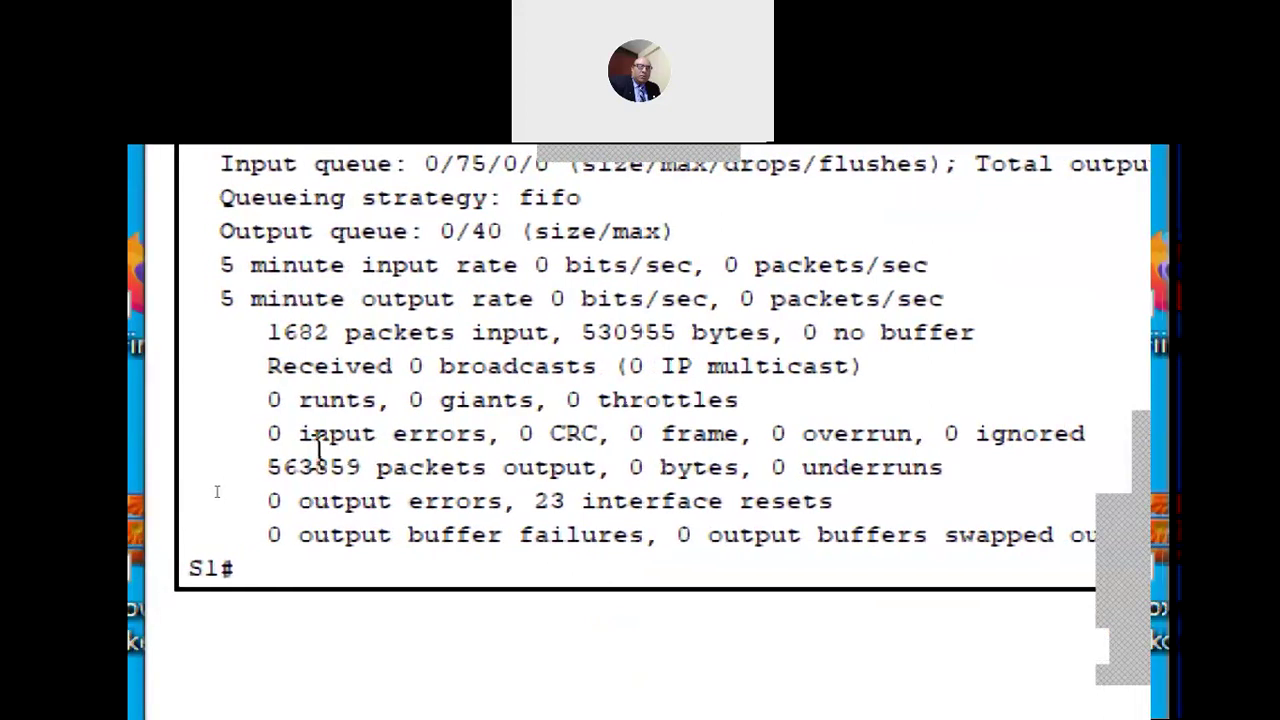
pyautogui.click(295, 570)
# Step: Enter config t, select port range fa0/1-24, then 'end' back to privileged mode
pyautogui.write('config t')
pyautogui.press('Return')
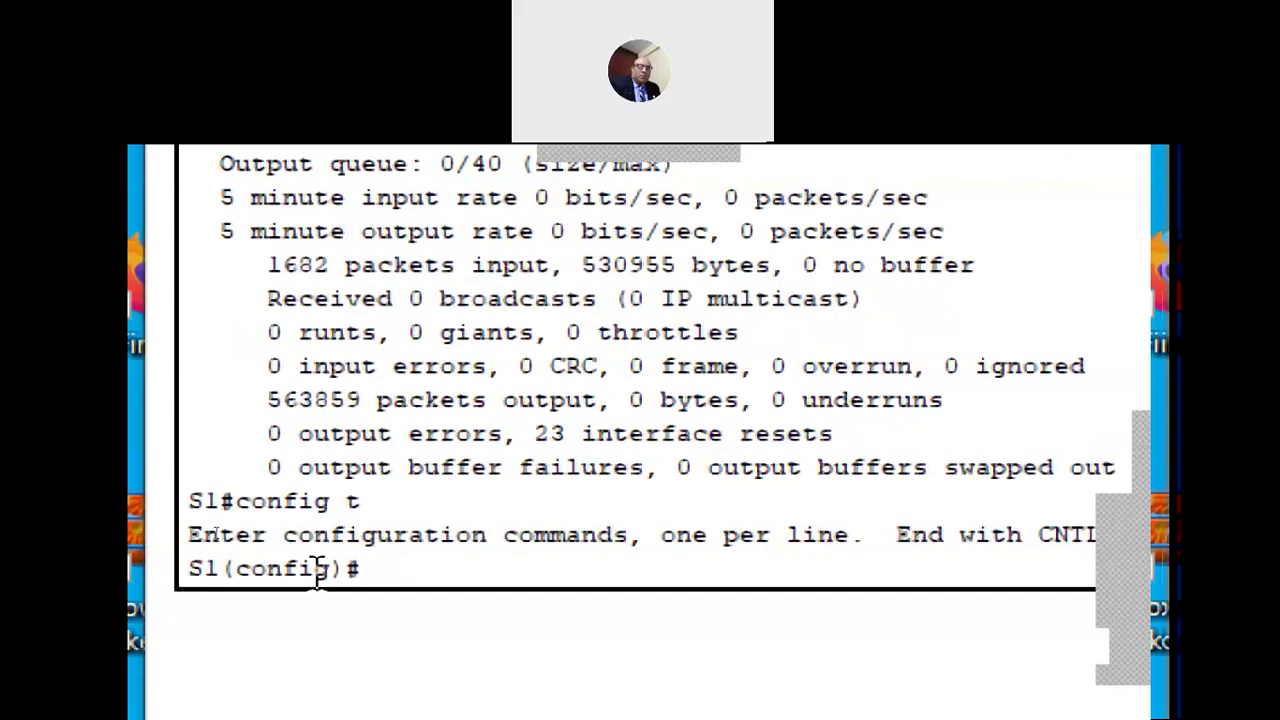
pyautogui.write('i')
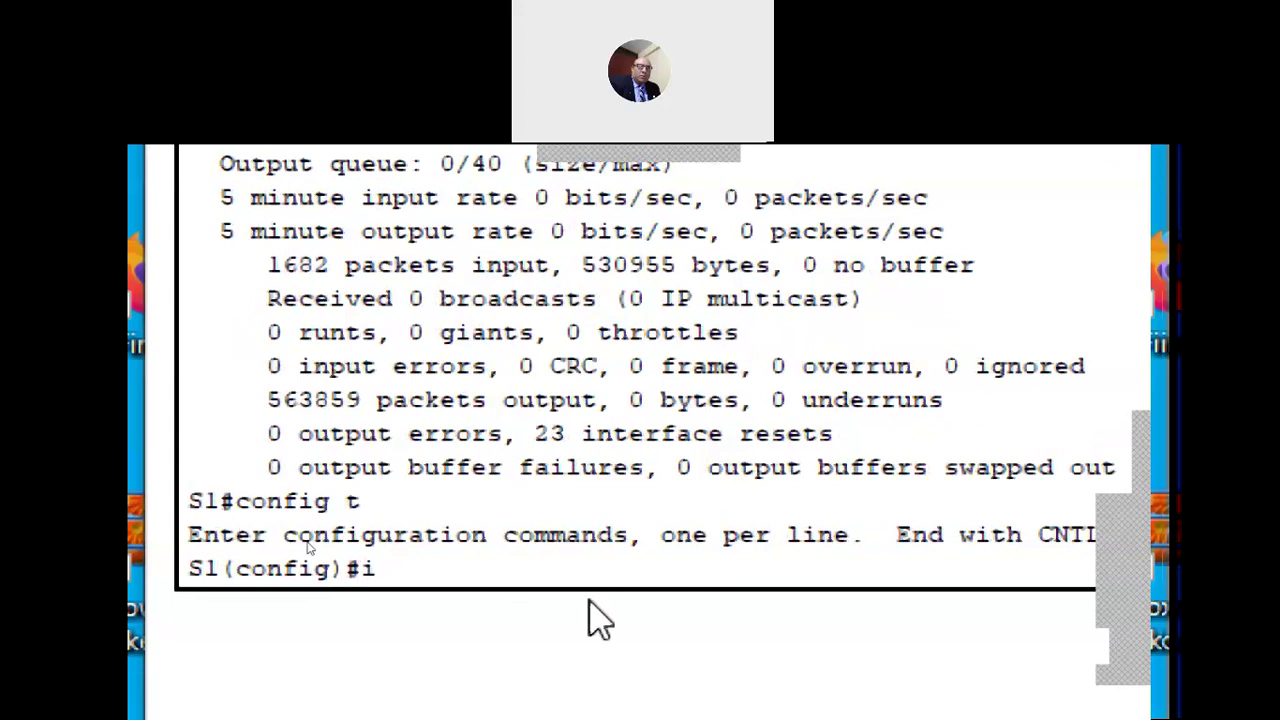
pyautogui.write('nt ran')
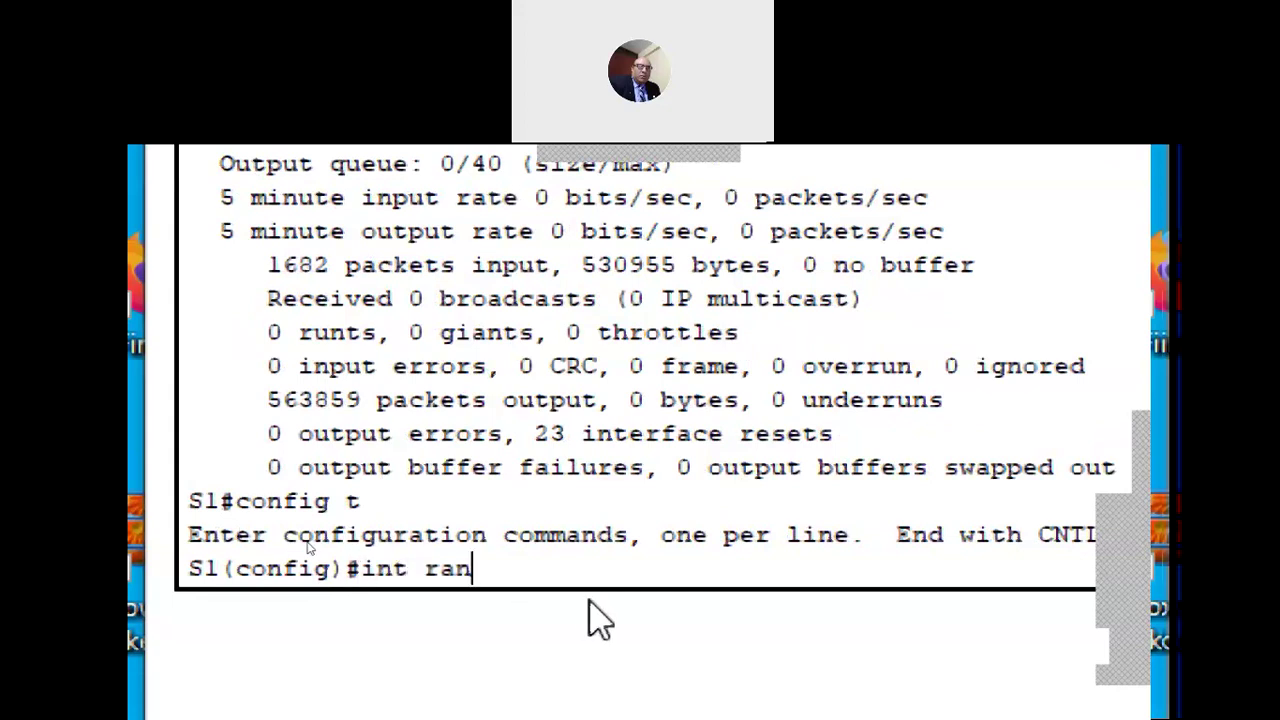
pyautogui.write('ge fa')
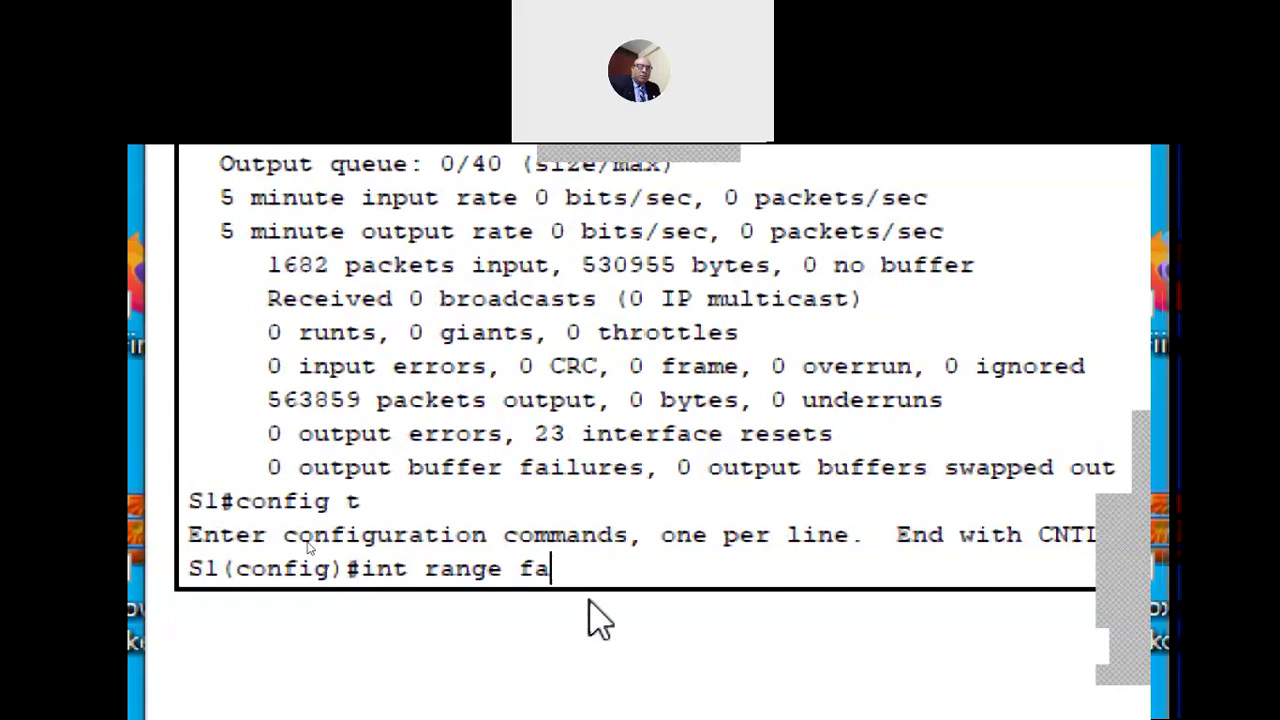
pyautogui.write('0/1-24')
pyautogui.press('Return')
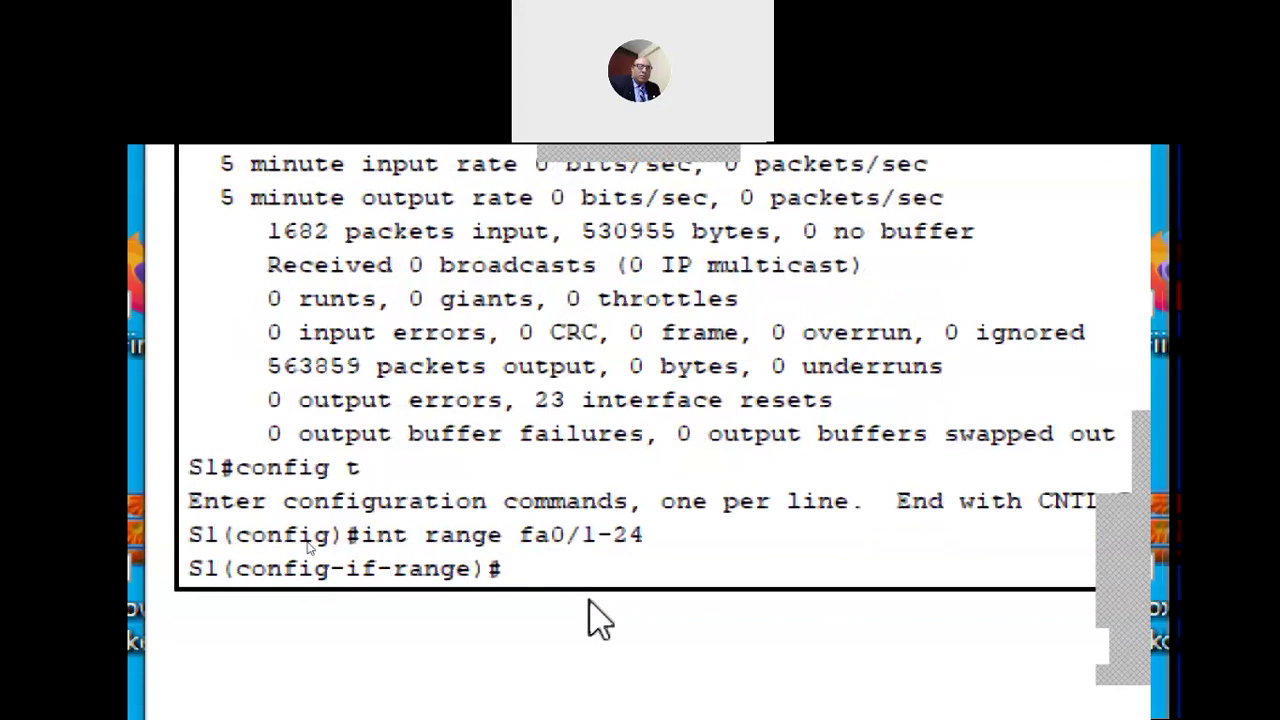
pyautogui.write('end')
pyautogui.press('Return')
# Step: Re-enter global configuration mode and start selecting interface fa0/18
pyautogui.press('Return')
pyautogui.write('config t')
pyautogui.press('Return')
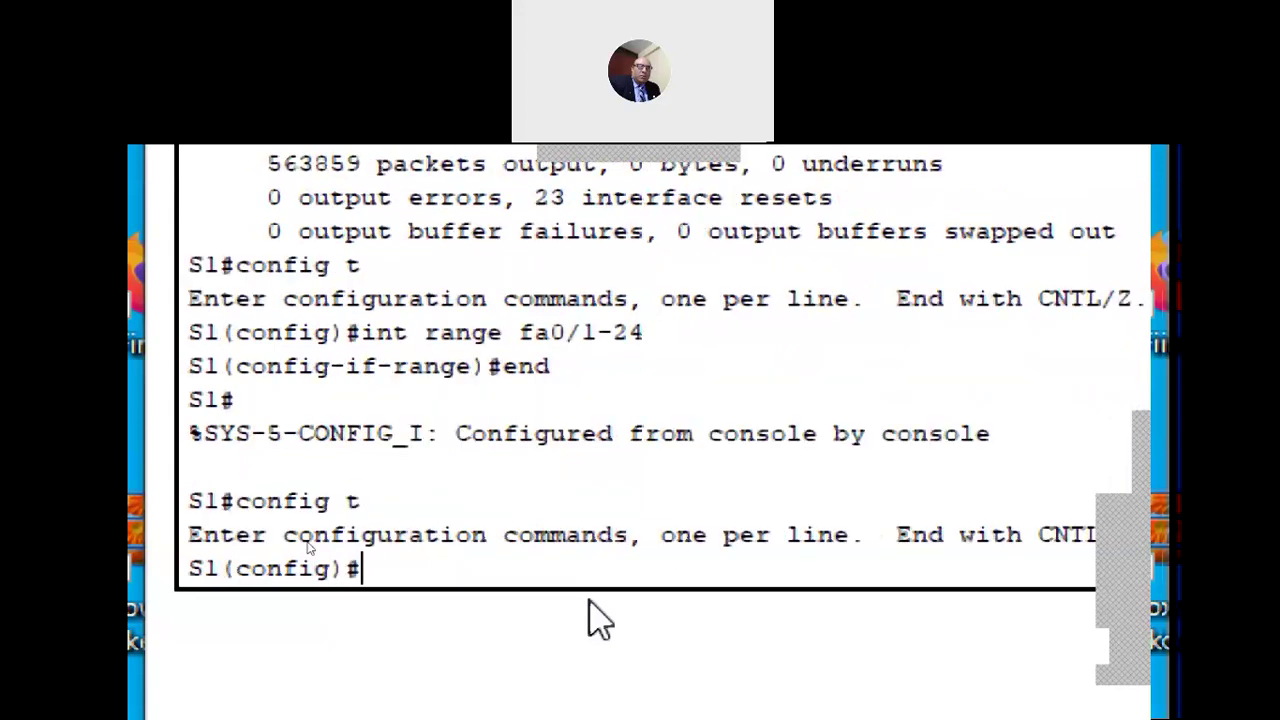
pyautogui.write('int')
pyautogui.write('fa0/18')
pyautogui.press('Return')
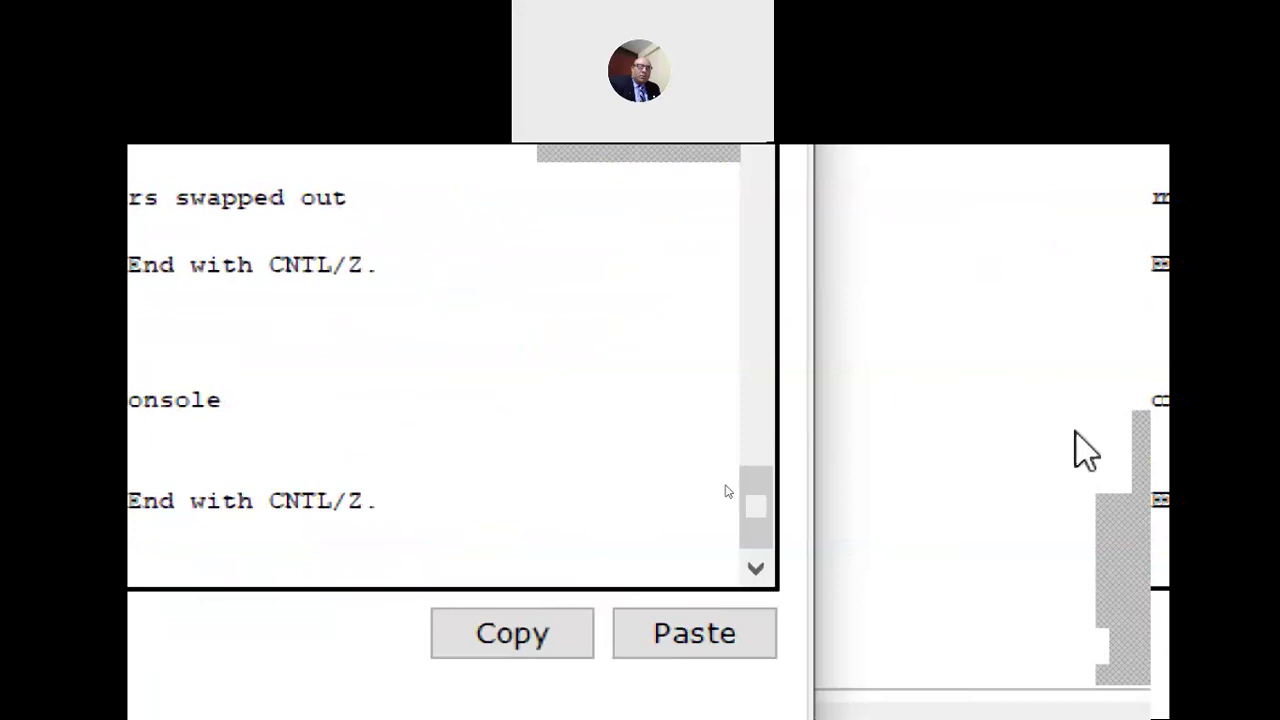
# Step: Check Switch1's port status on the topology showing Fa0/18 up, then reopen S1's console
pyautogui.click(957, 429)
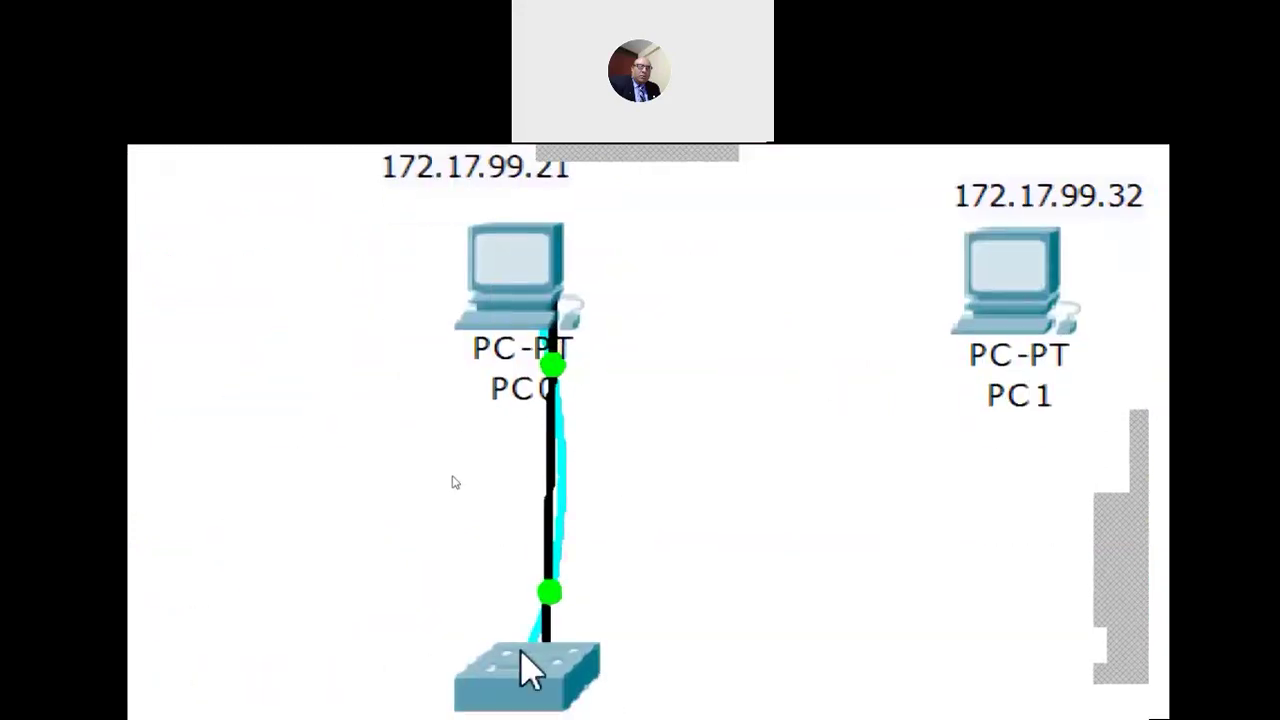
pyautogui.moveTo(528, 434)
pyautogui.moveTo(520, 665)
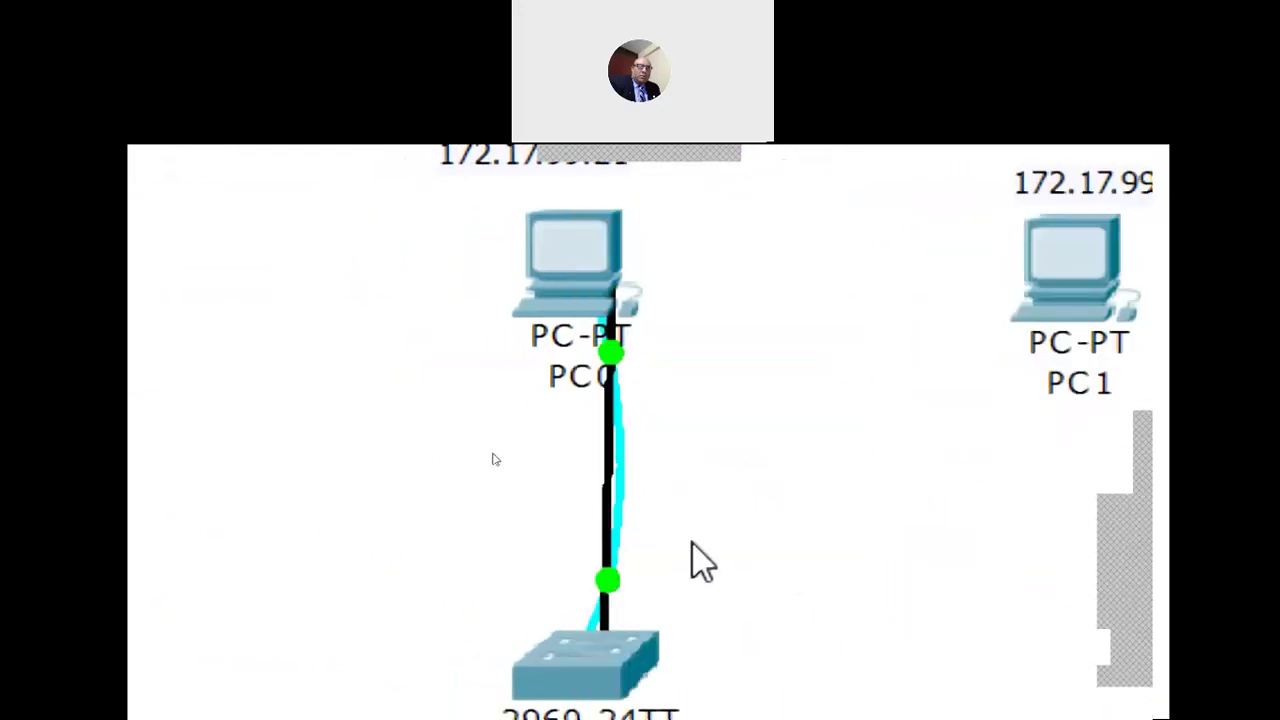
pyautogui.moveTo(572, 646)
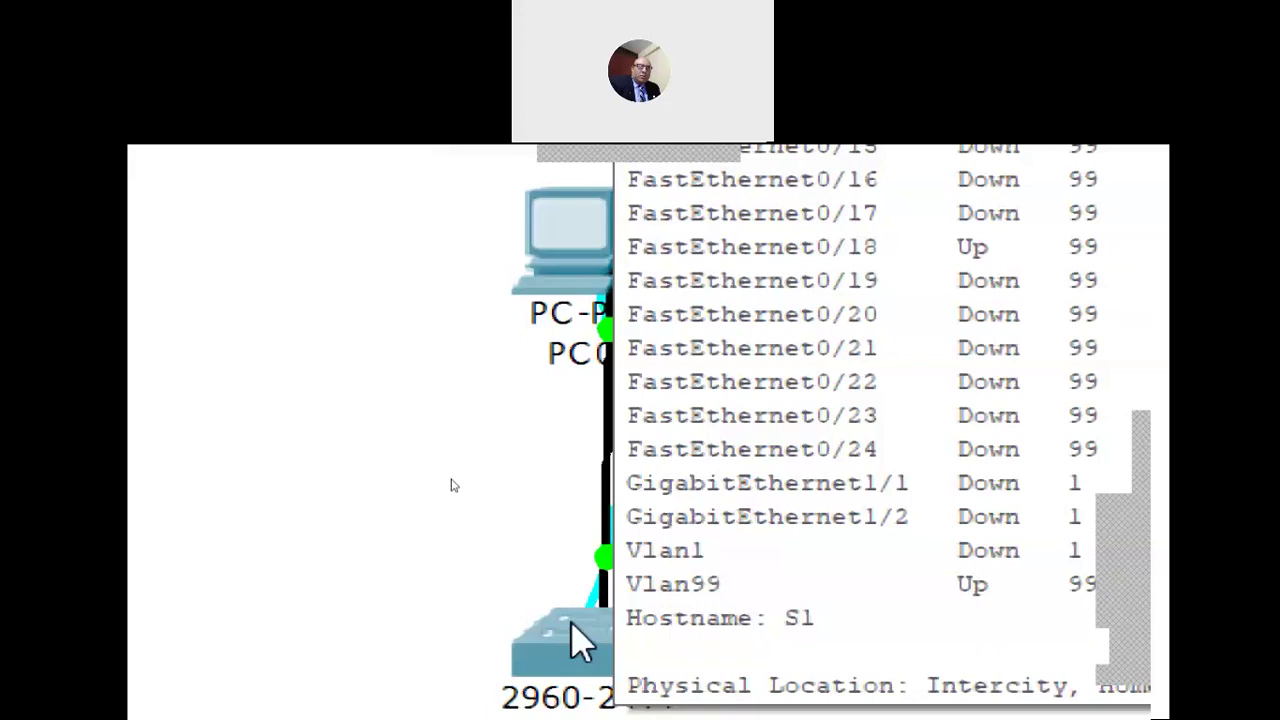
pyautogui.click(580, 640)
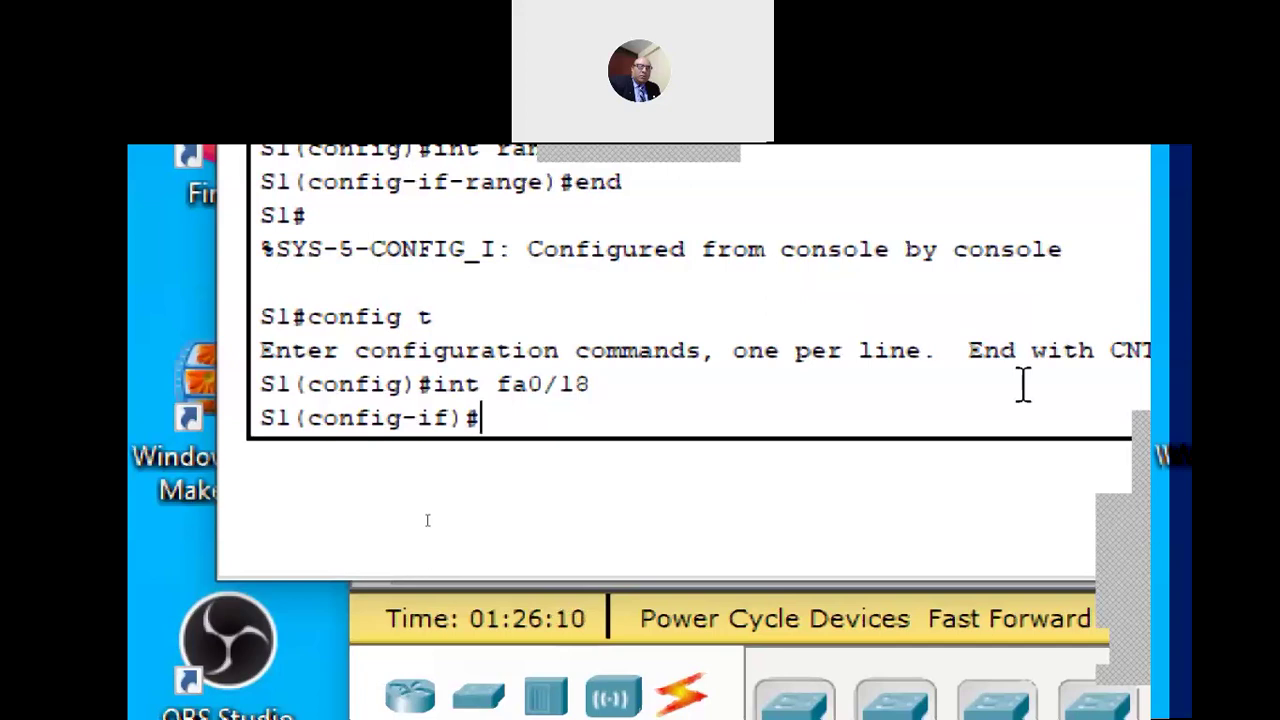
# Step: Set Fa0/18 to 'speed 100', glancing at the topology before returning to S1's console
pyautogui.write('sppe')
pyautogui.press('BackSpace')
pyautogui.press('BackSpace')
pyautogui.write('eed 100')
pyautogui.press('Return')
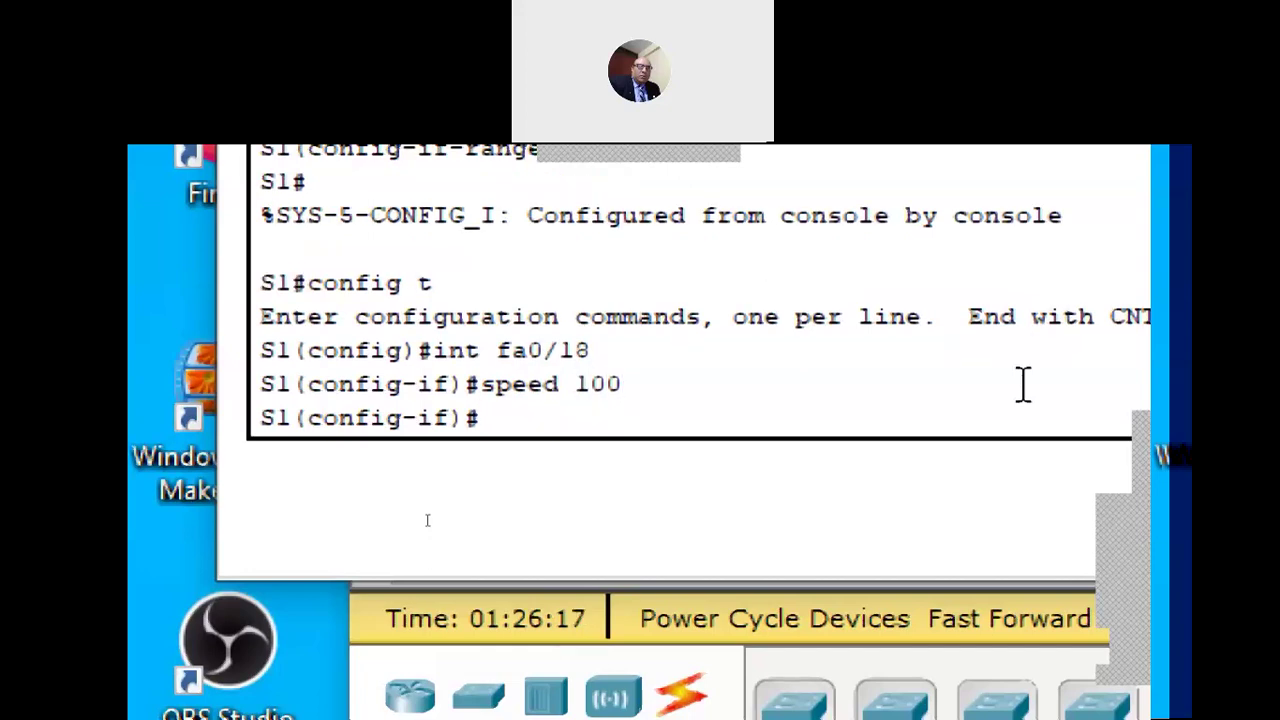
pyautogui.click(1066, 397)
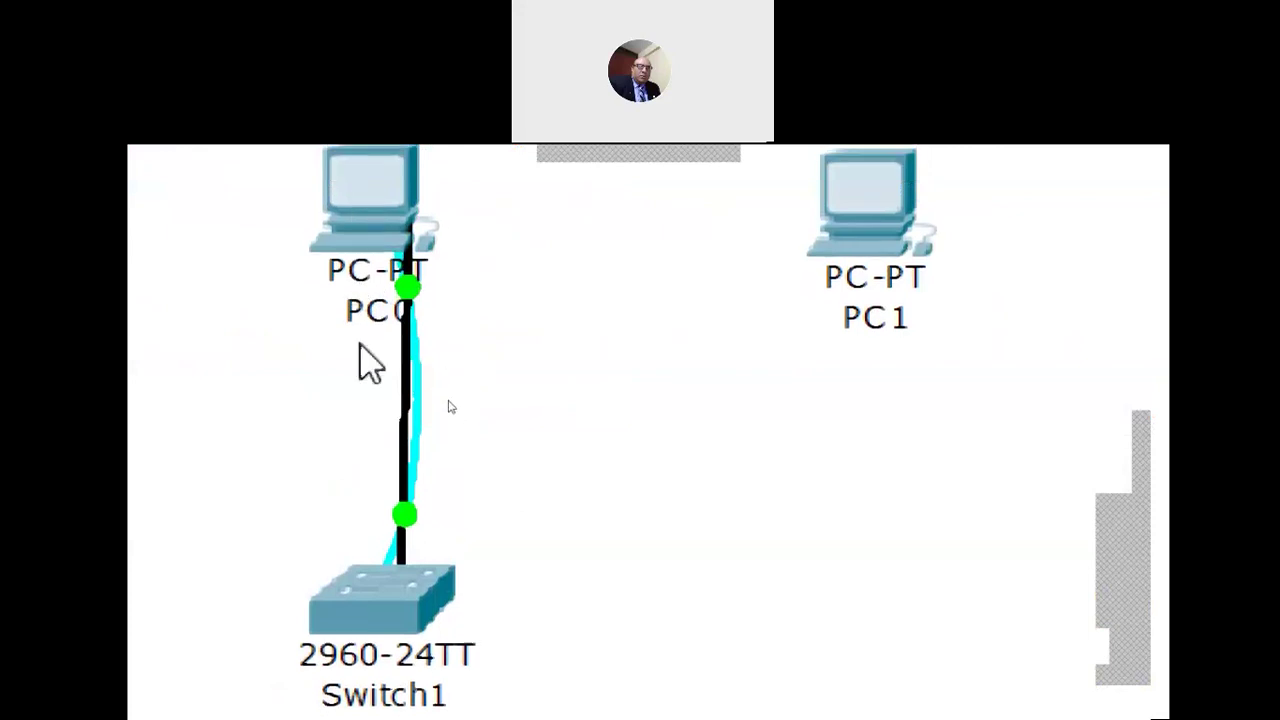
pyautogui.click(421, 612)
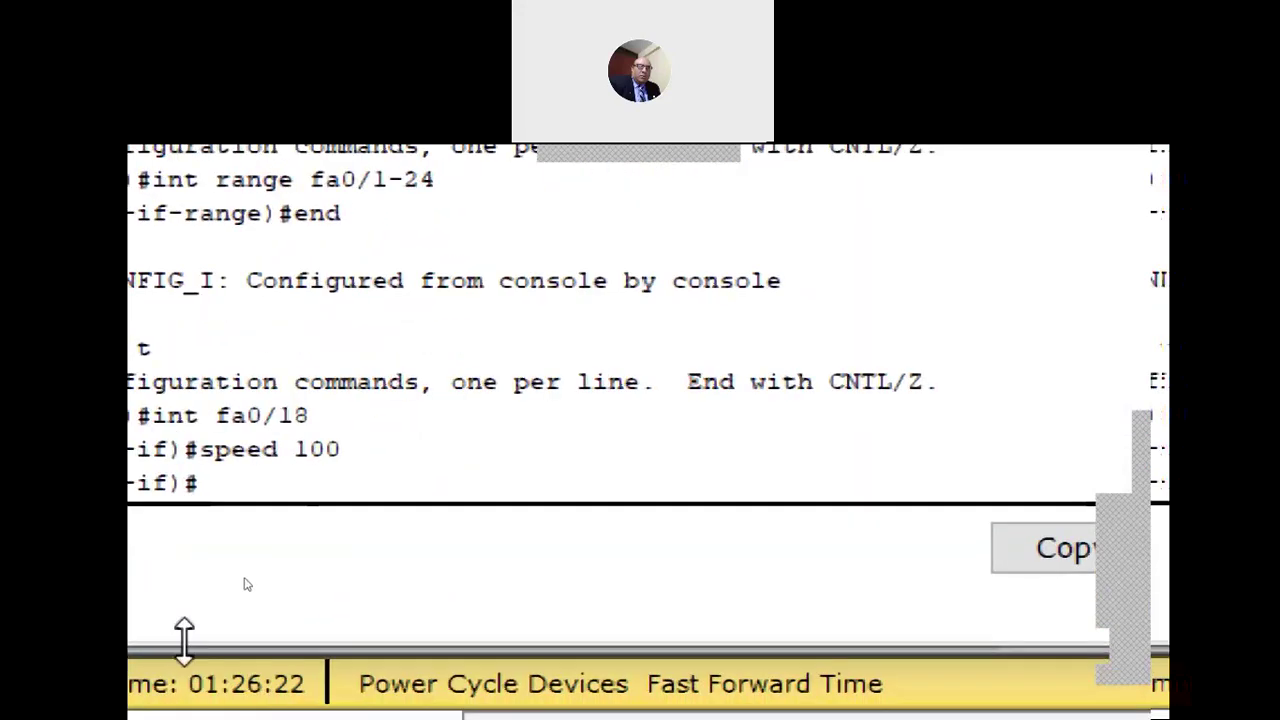
# Step: Apply 'duplex full' to Fa0/18, highlight the resulting link-down messages, and begin typing 'no shut'
pyautogui.write('duplex full')
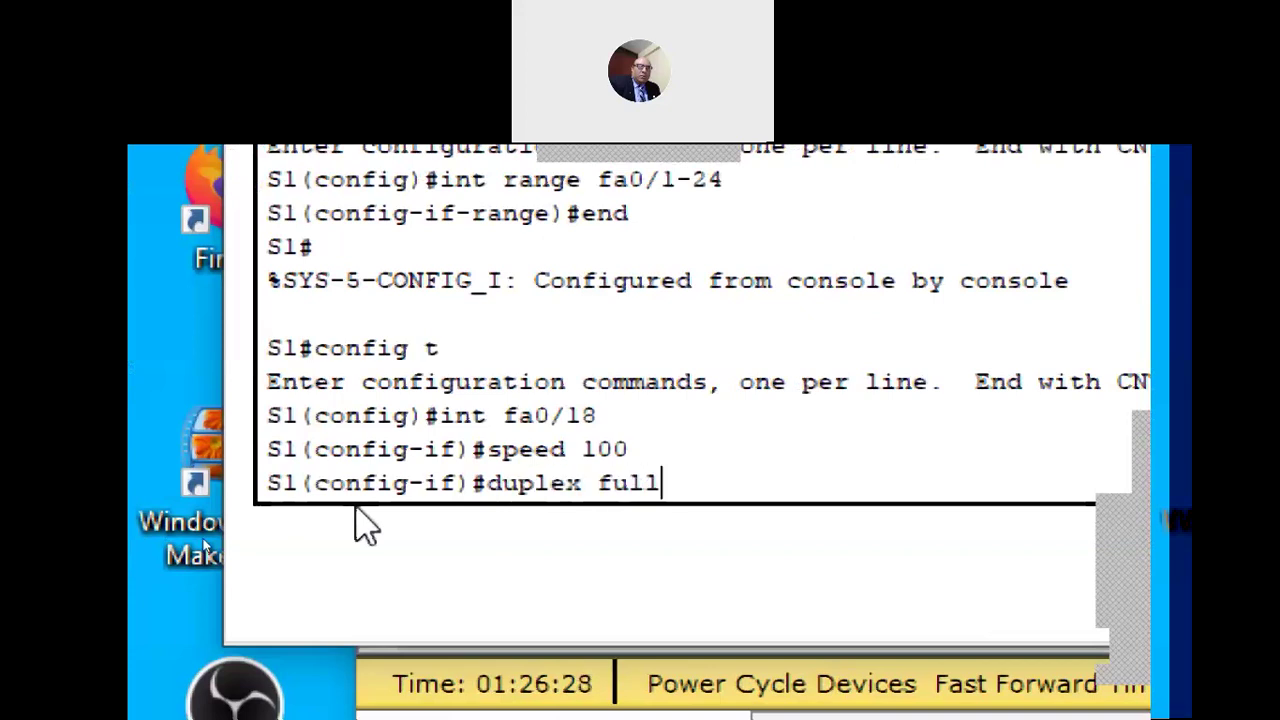
pyautogui.press('Return')
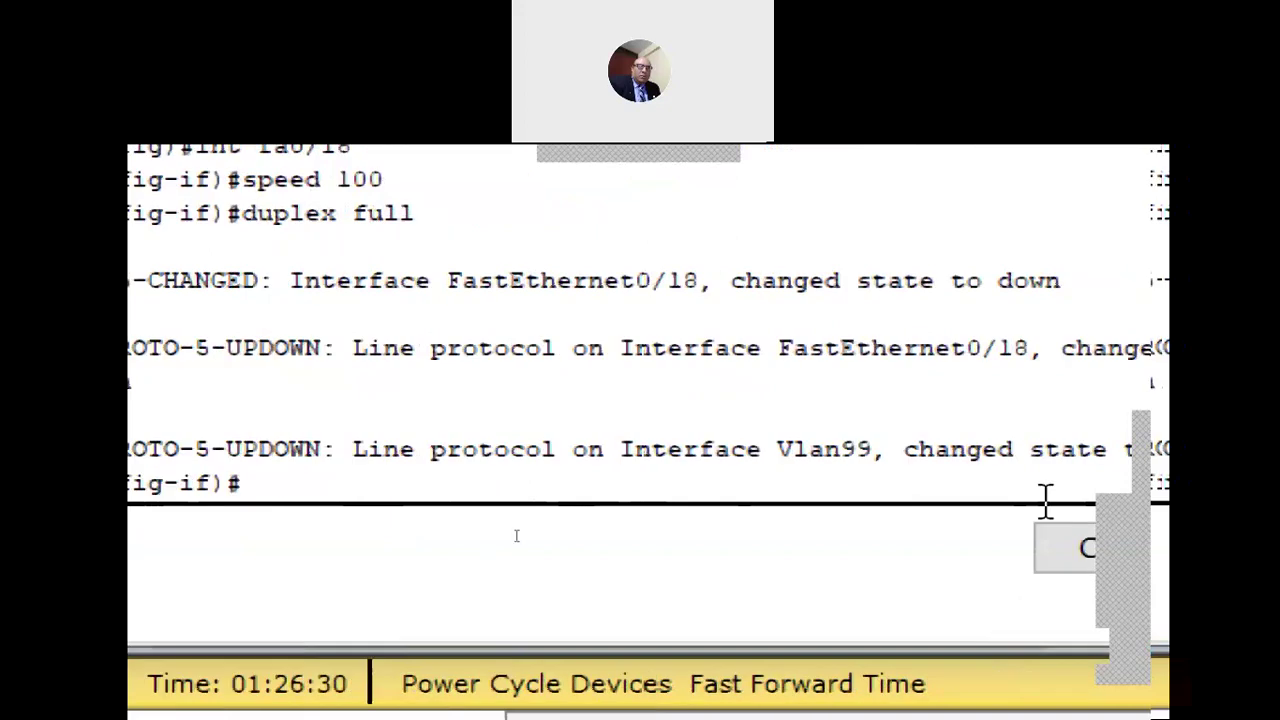
pyautogui.moveTo(1049, 440); pyautogui.dragTo(0, 420)
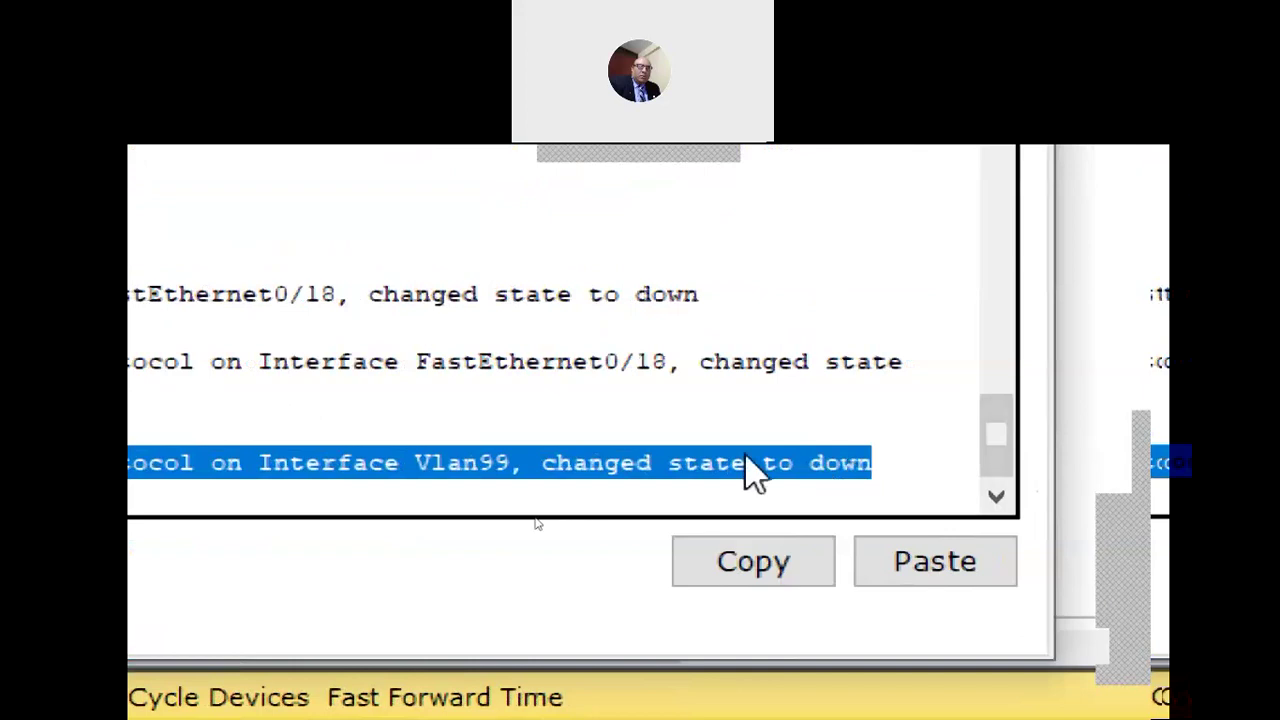
pyautogui.doubleClick(534, 292)
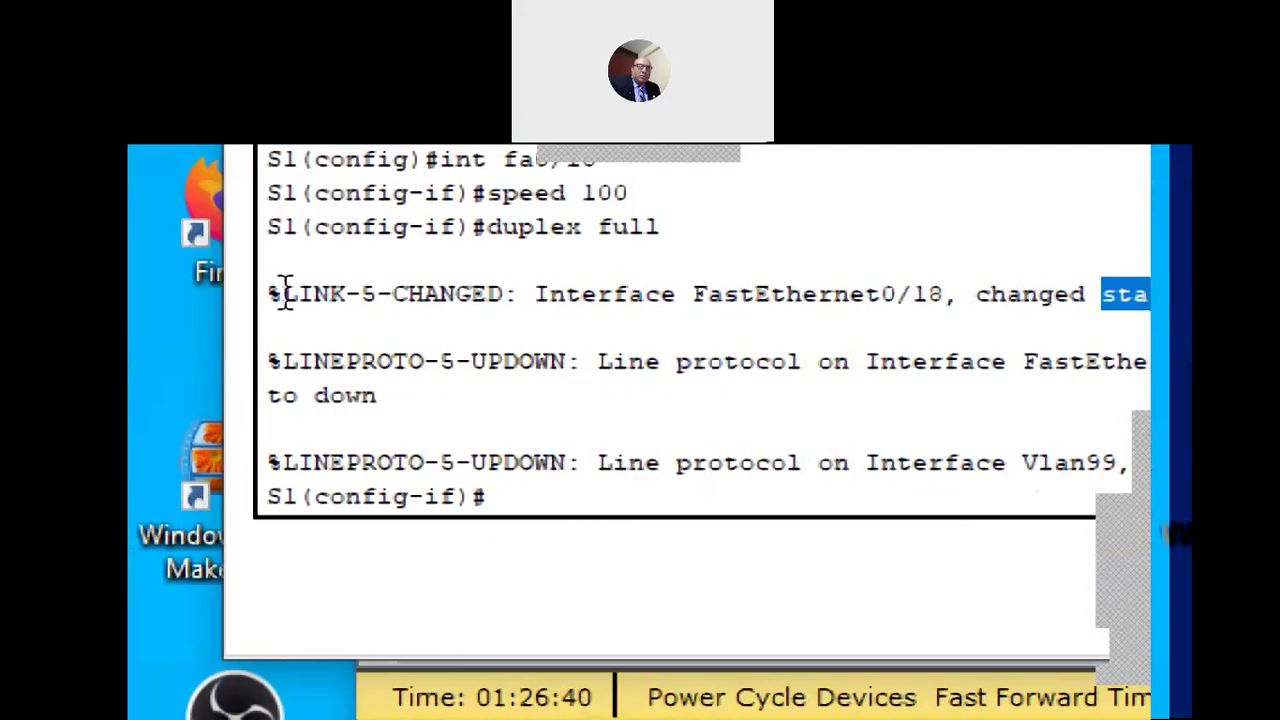
pyautogui.click(555, 507)
pyautogui.write('no shut')
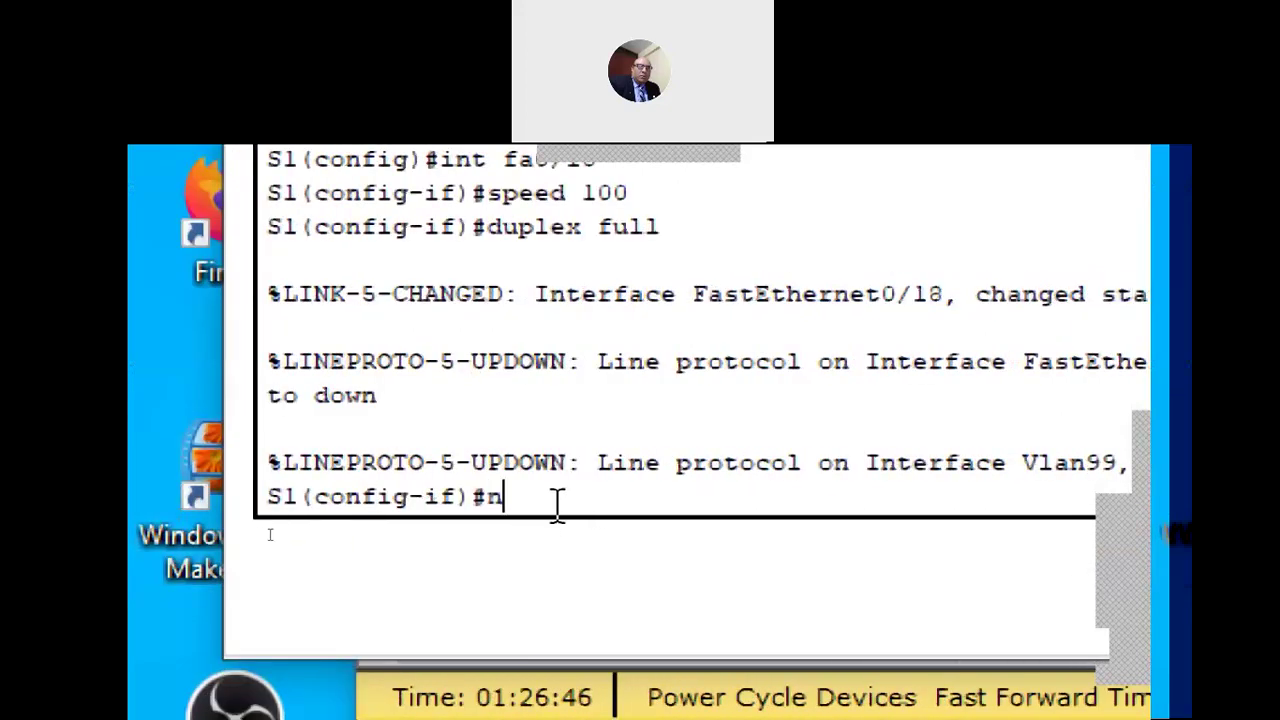
pyautogui.press('BackSpace')
pyautogui.press('BackSpace')
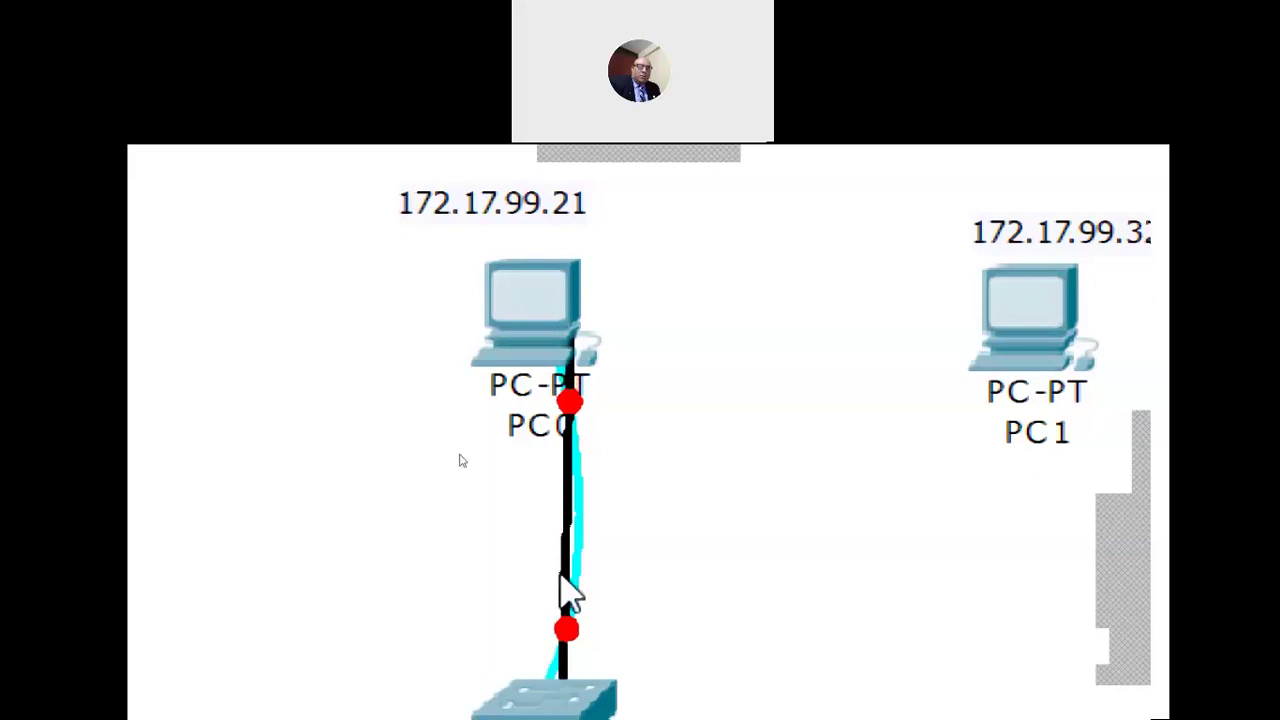
pyautogui.hscroll(-3, 471, 429)
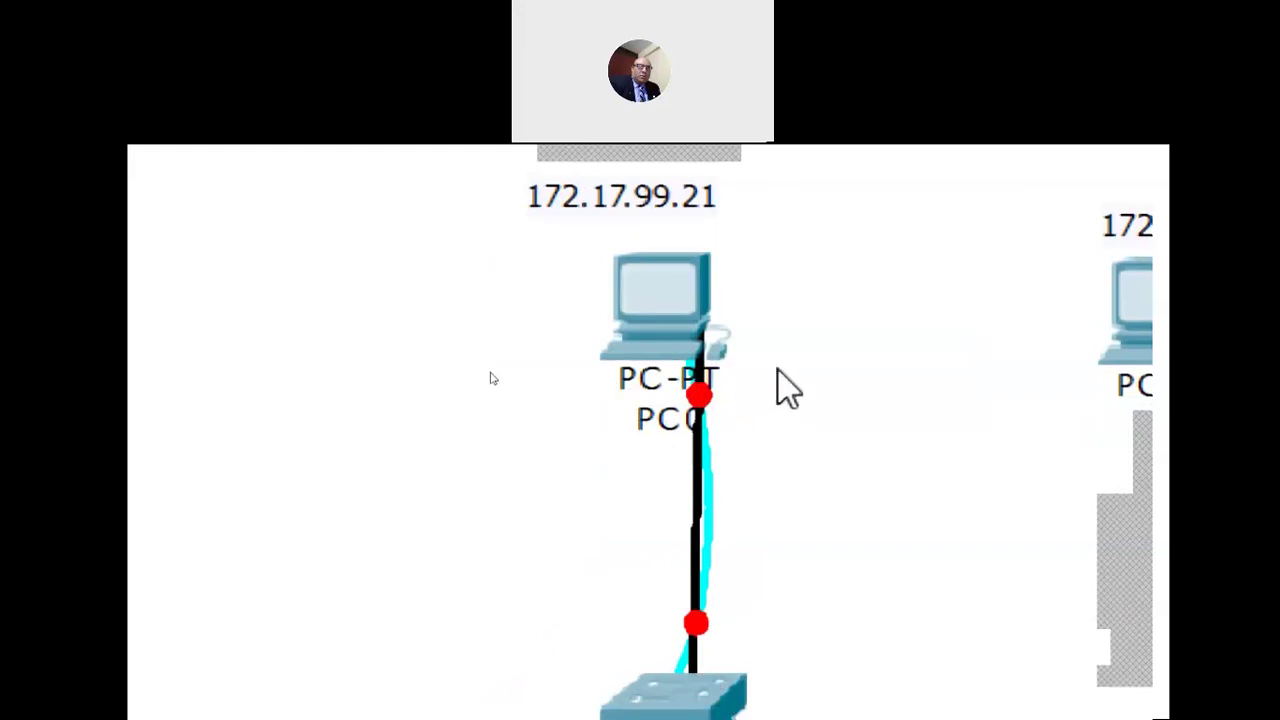
pyautogui.moveTo(605, 398)
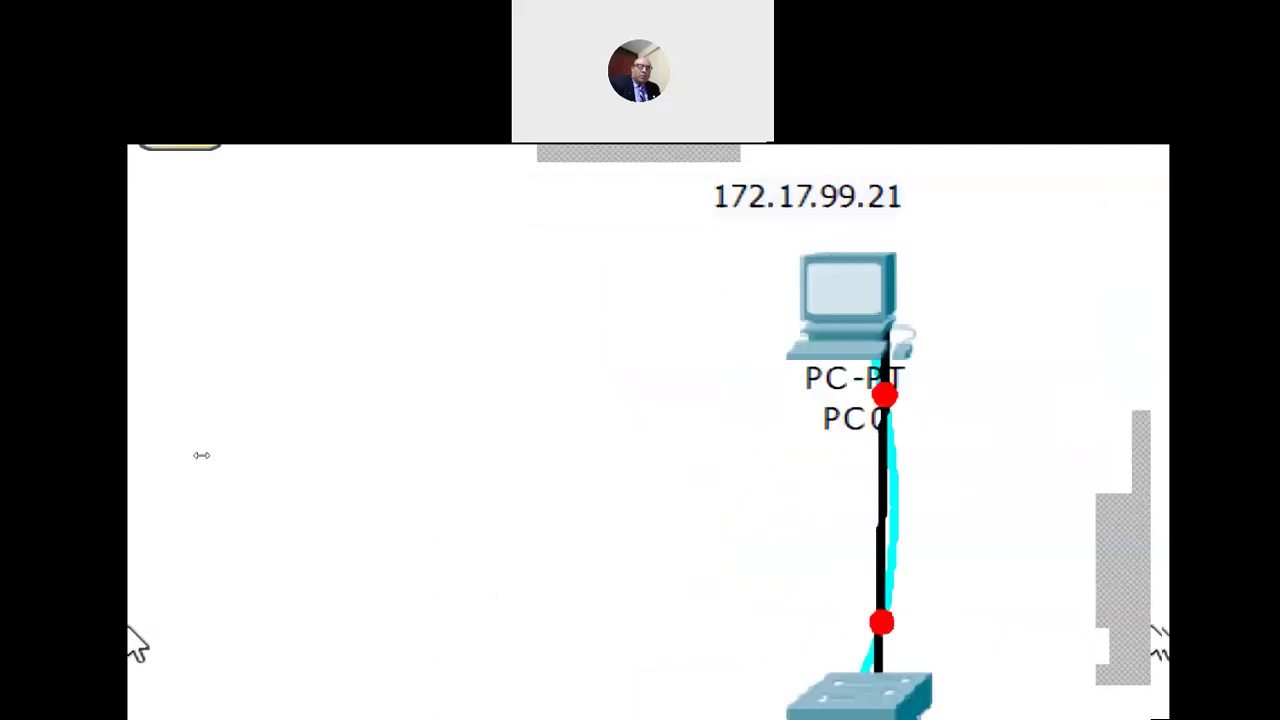
pyautogui.click(330, 565)
pyautogui.write('no shuto')
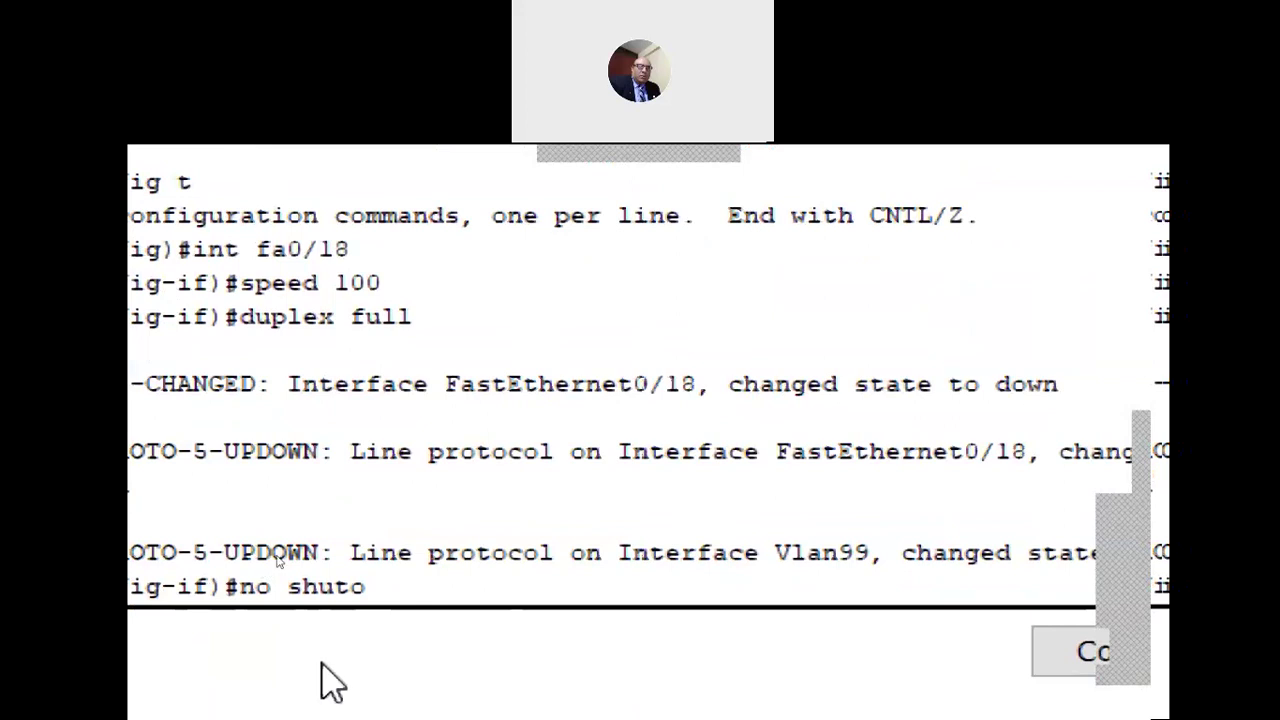
pyautogui.press('BackSpace')
pyautogui.write('o')
pyautogui.press('BackSpace')
pyautogui.write('down')
pyautogui.press('Return')
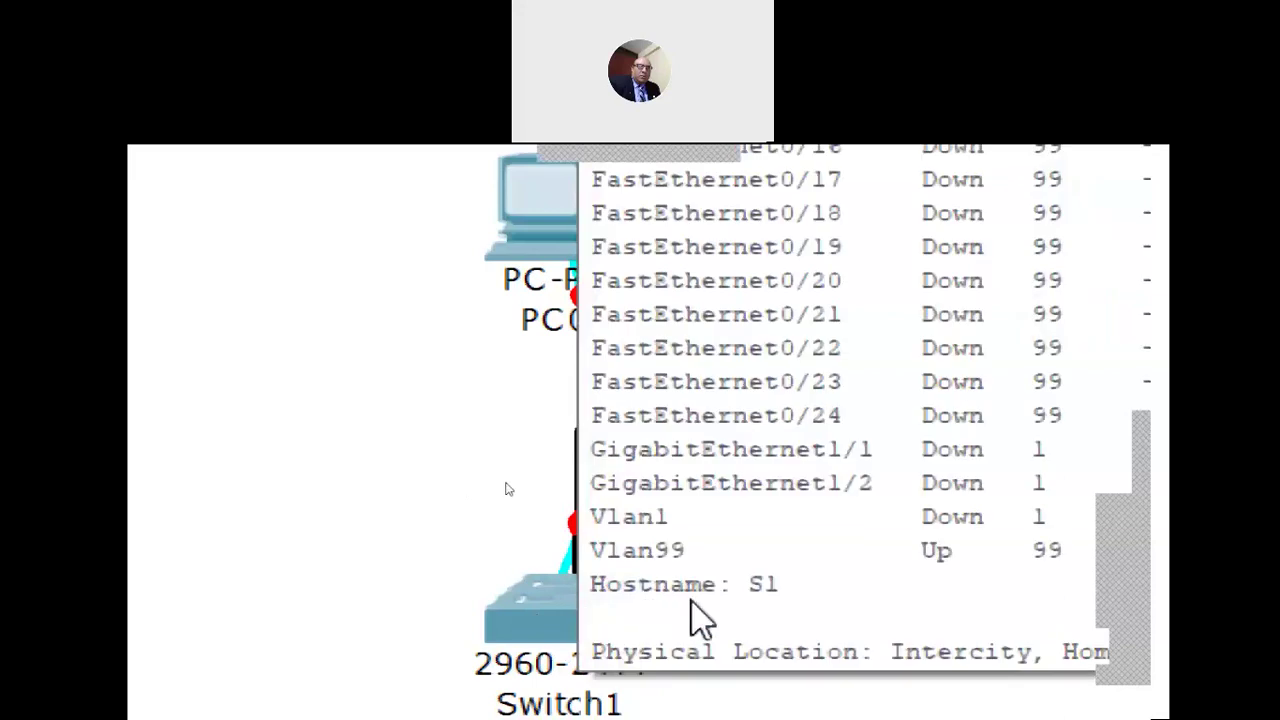
pyautogui.hscroll(1, 1068, 588)
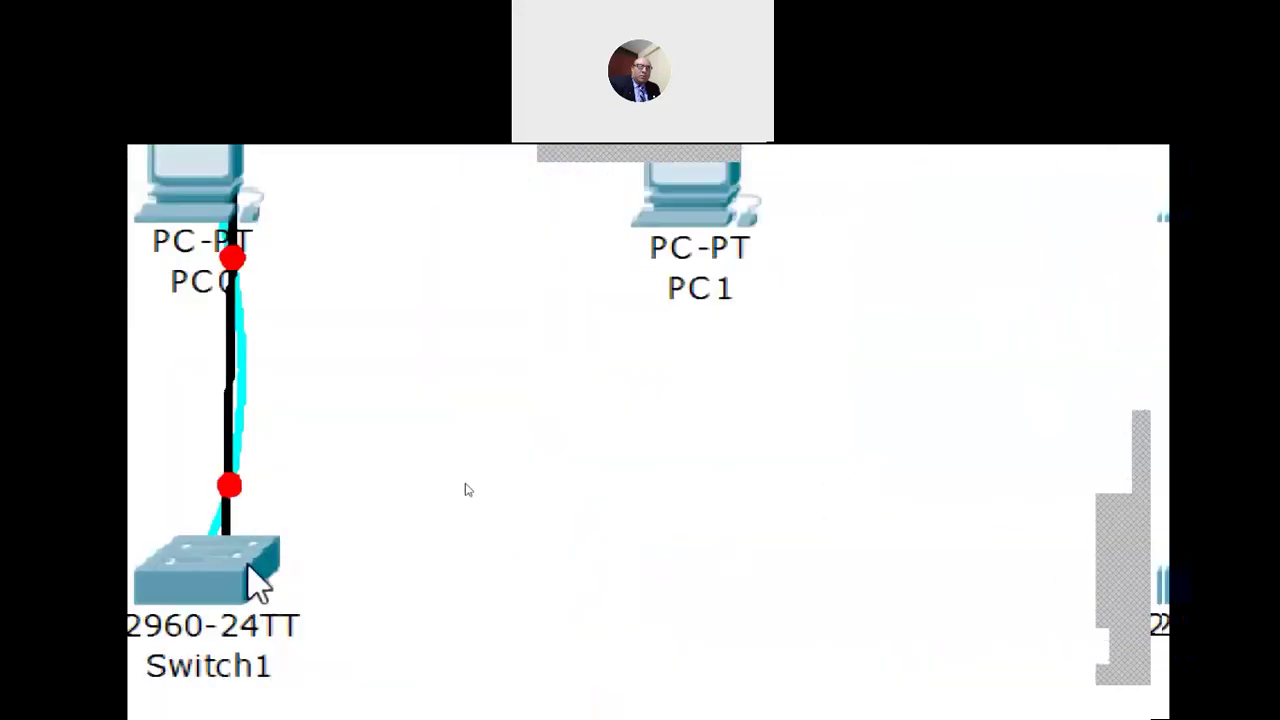
pyautogui.moveTo(240, 580)
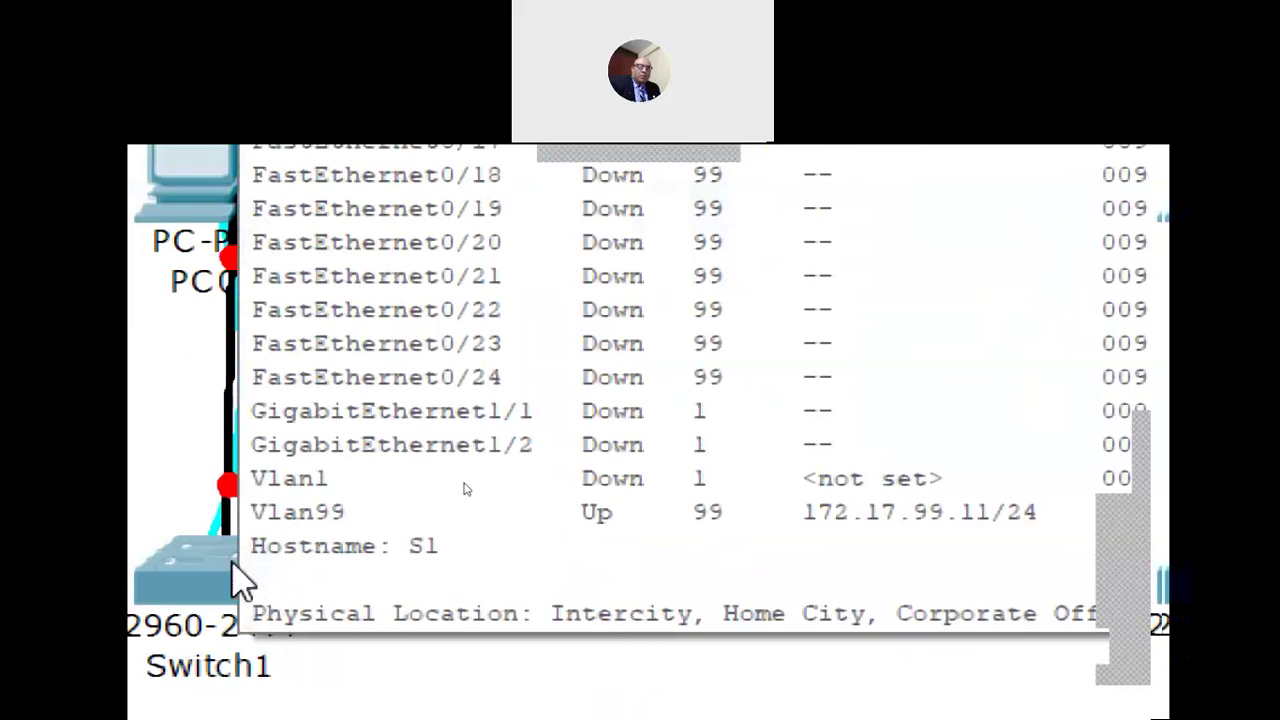
pyautogui.hscroll(-5, 200, 563)
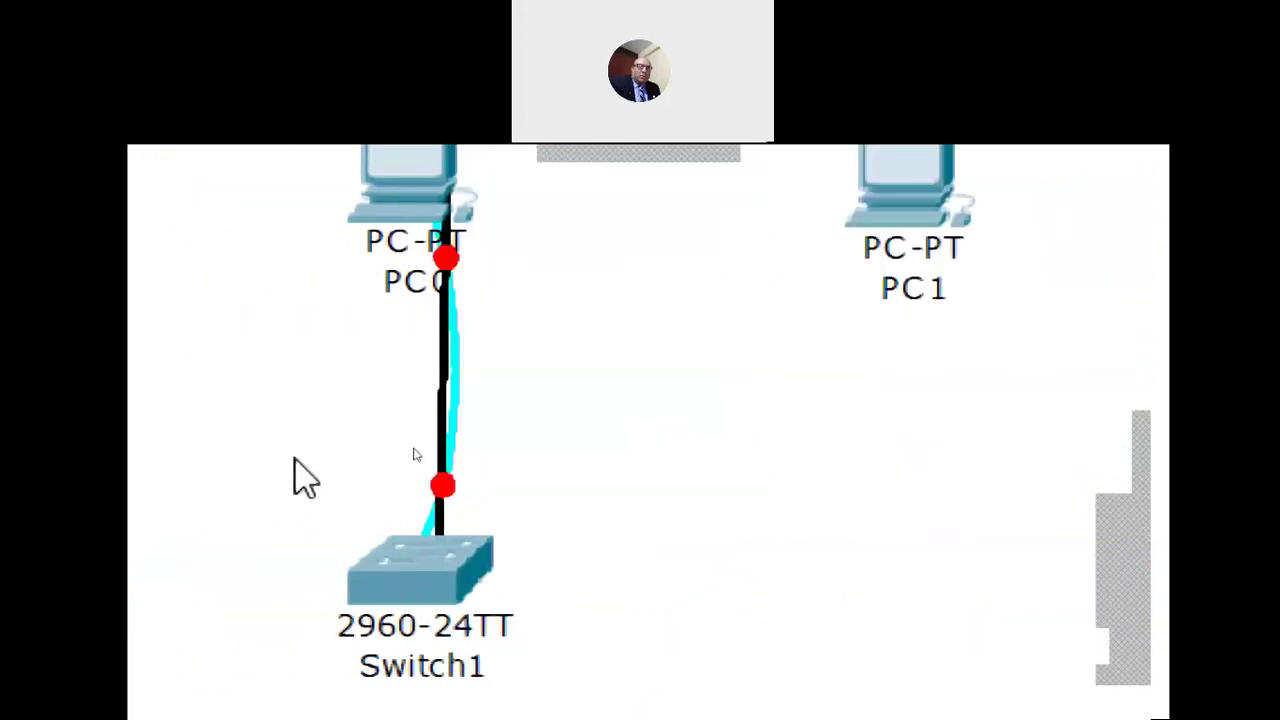
# Step: Return to privileged mode and run 'show int fa0/18', fixing the mistyped interface name
pyautogui.click(362, 490)
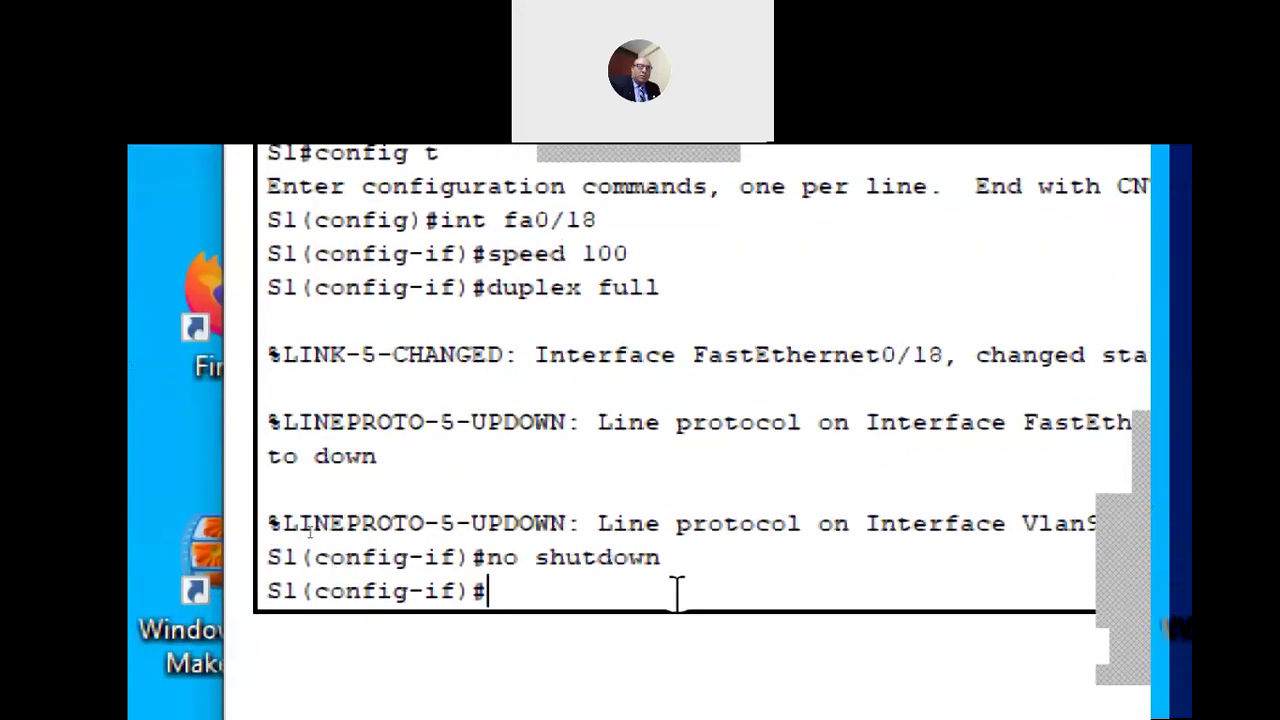
pyautogui.write('end')
pyautogui.press('Return')
pyautogui.press('Return')
pyautogui.write('show int')
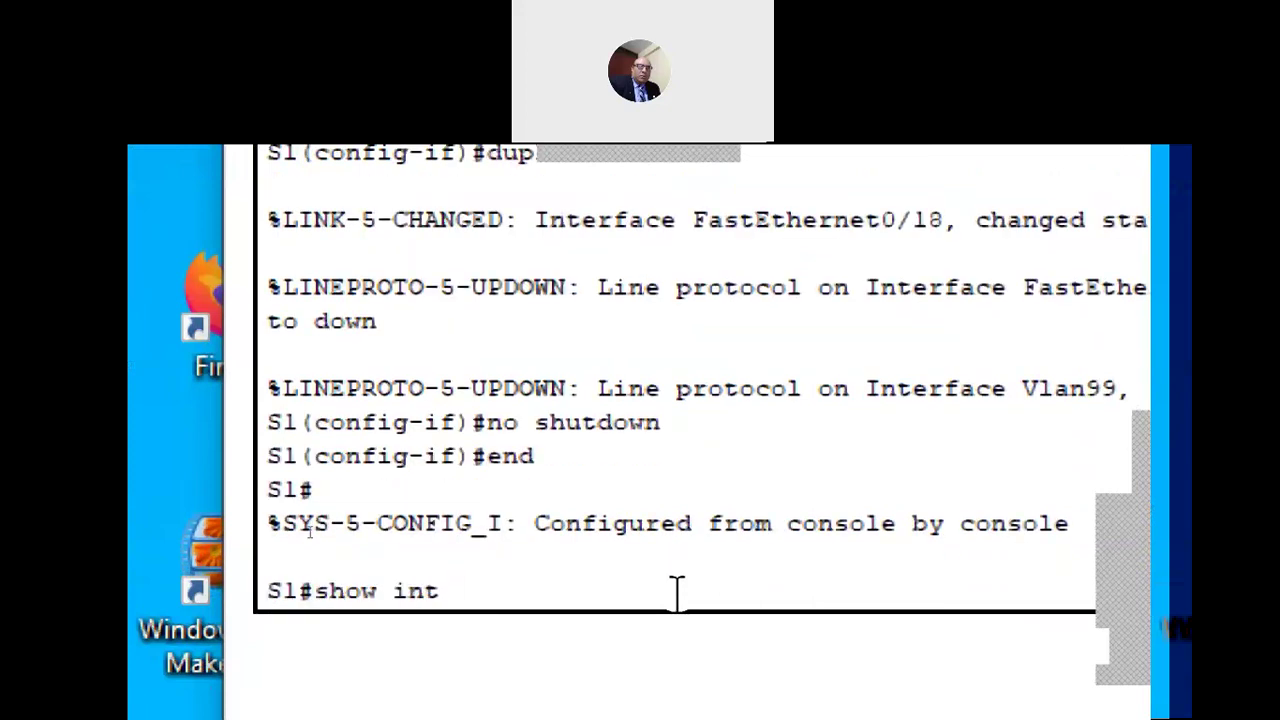
pyautogui.write(' fa/18')
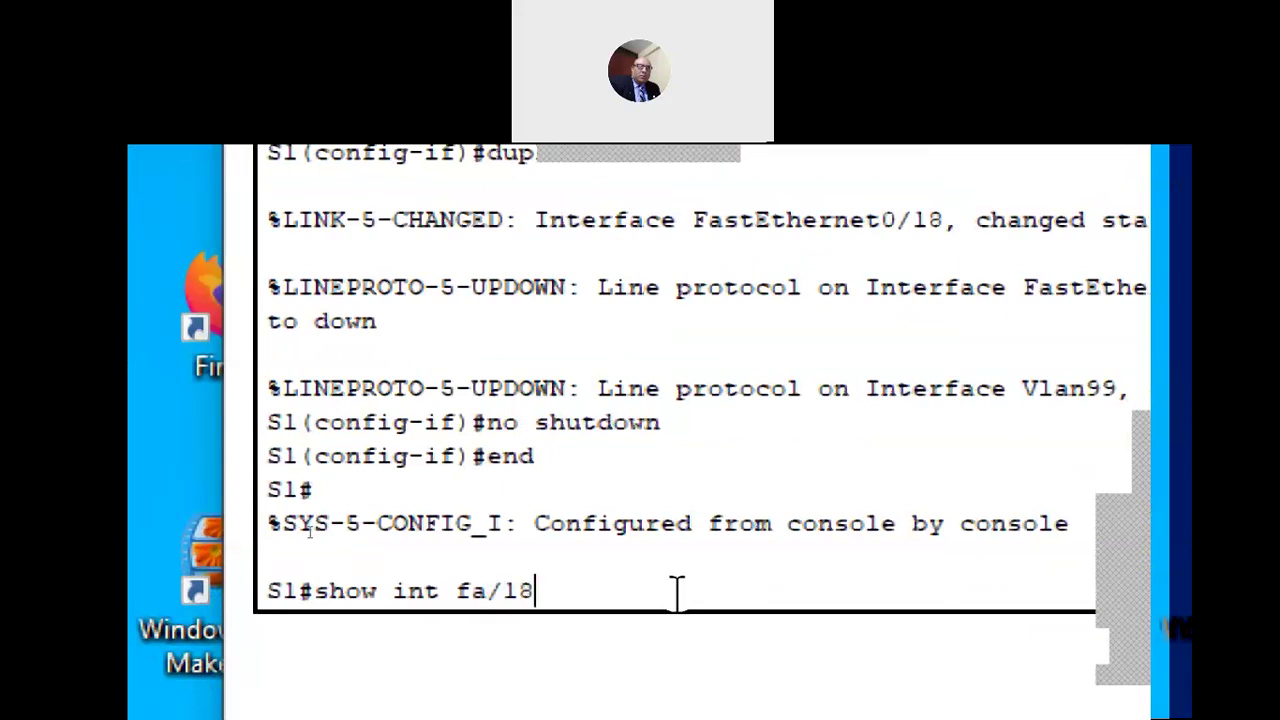
pyautogui.press('Return')
pyautogui.press('Up')
pyautogui.press('Left')
pyautogui.press('Left')
pyautogui.press('Left')
pyautogui.write('0')
pyautogui.press('Return')
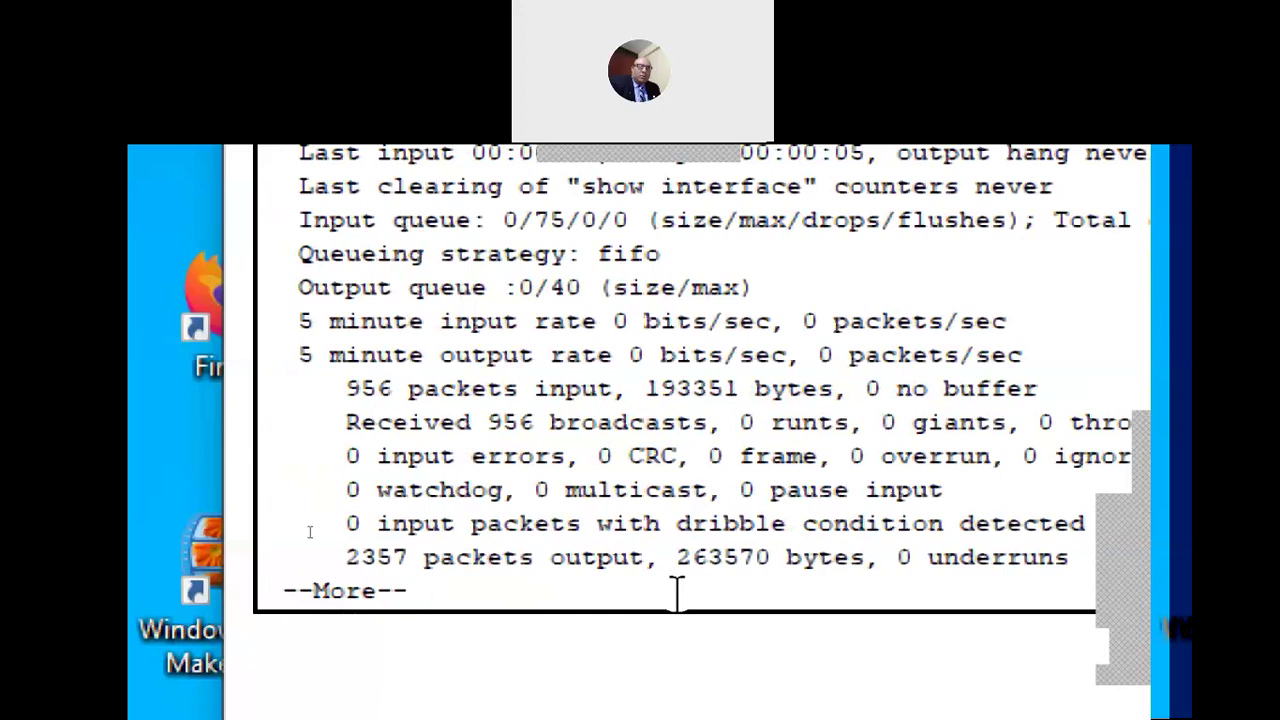
# Step: Review the Fa0/18 interface output, highlighting its status and paging further
pyautogui.scroll(4, 663, 457)
pyautogui.scroll(1, 660, 455)
pyautogui.moveTo(553, 353); pyautogui.dragTo(660, 388)
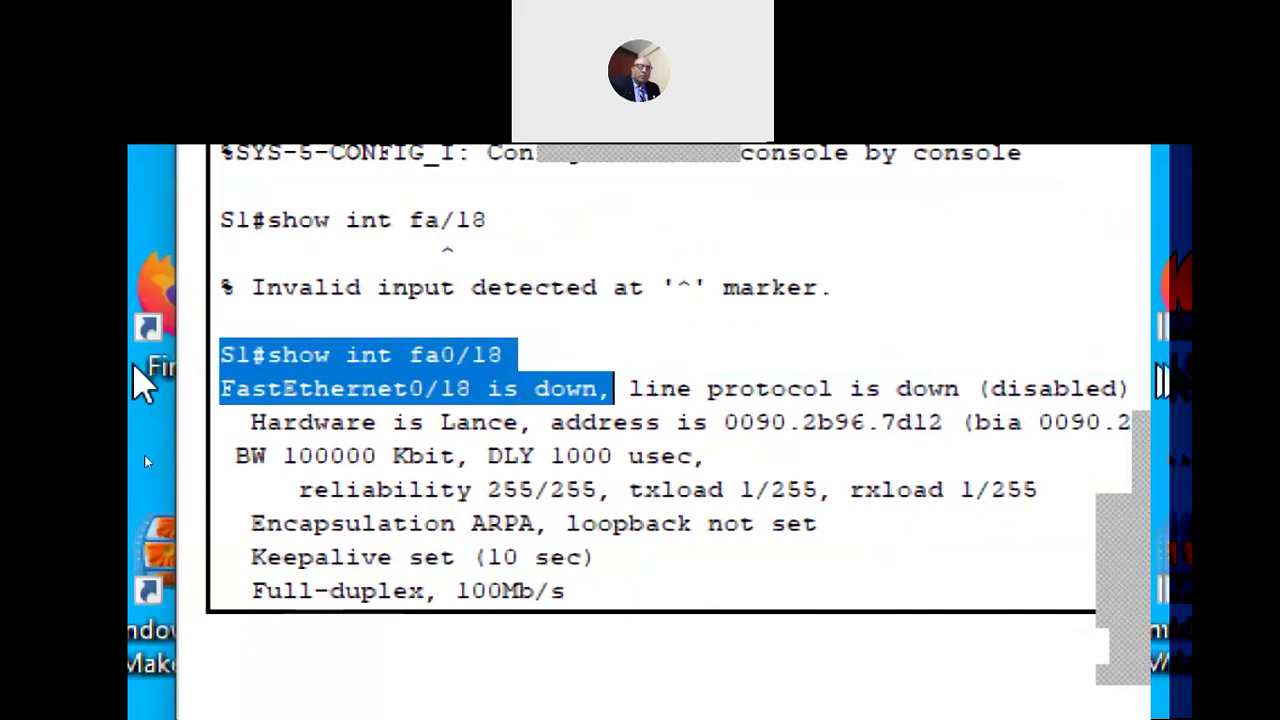
pyautogui.scroll(2, 472, 412)
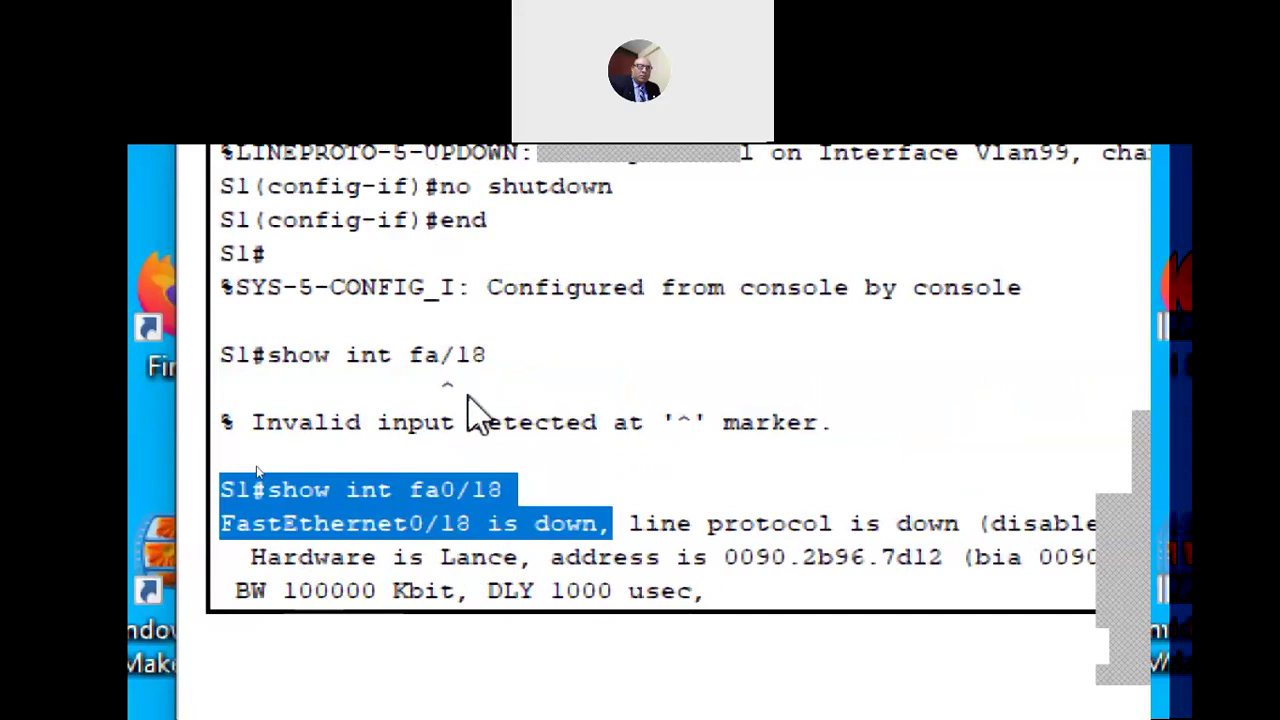
pyautogui.scroll(5, 472, 412)
pyautogui.scroll(-7, 472, 412)
pyautogui.scroll(-5, 478, 410)
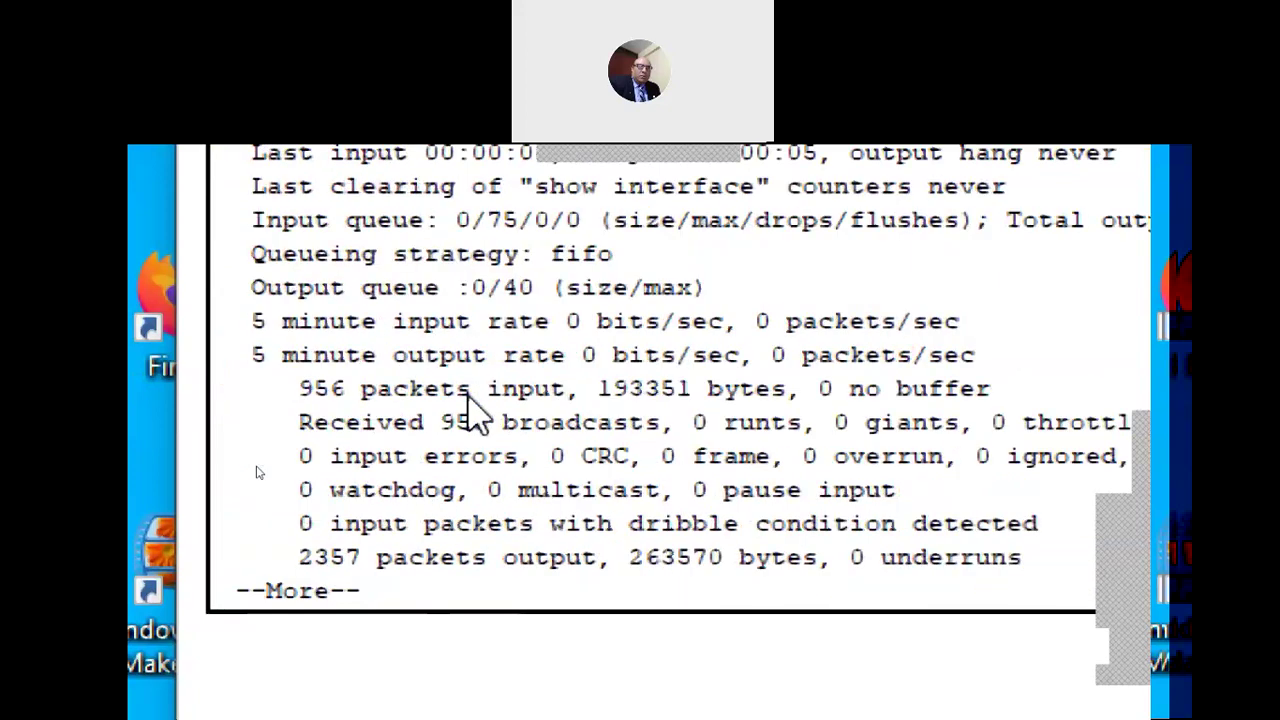
pyautogui.scroll(3, 478, 410)
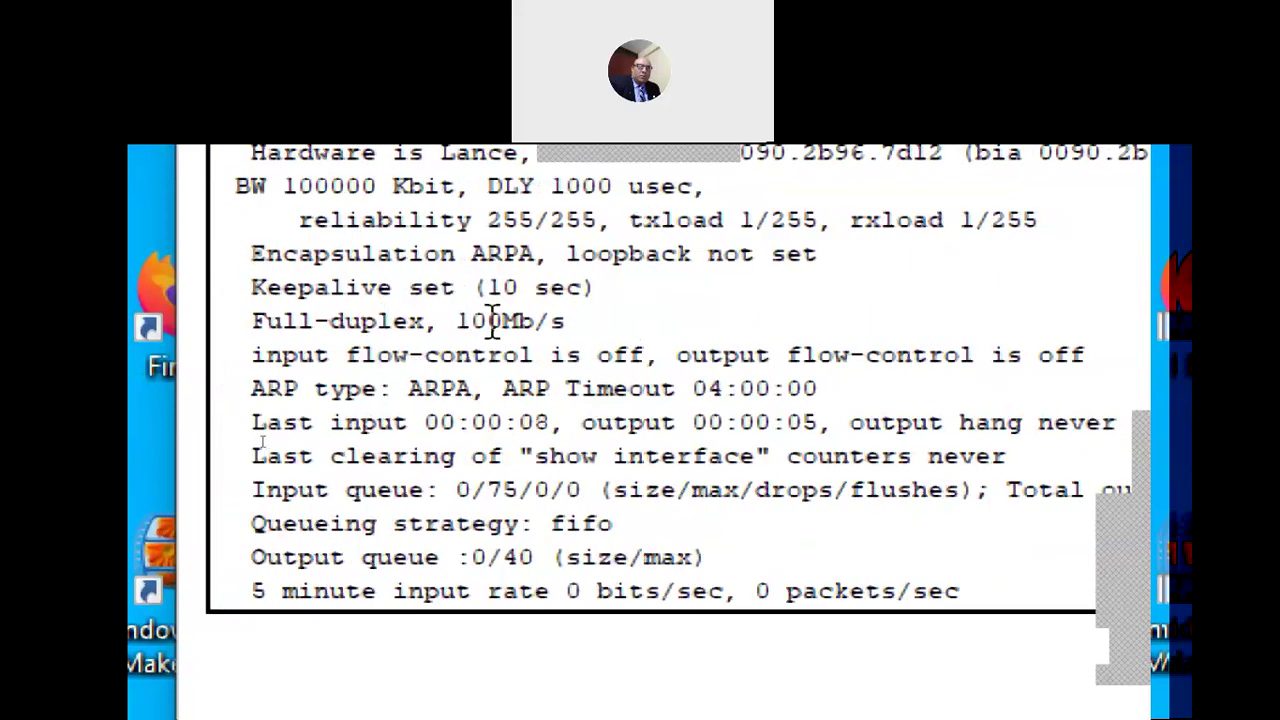
pyautogui.scroll(1, 357, 330)
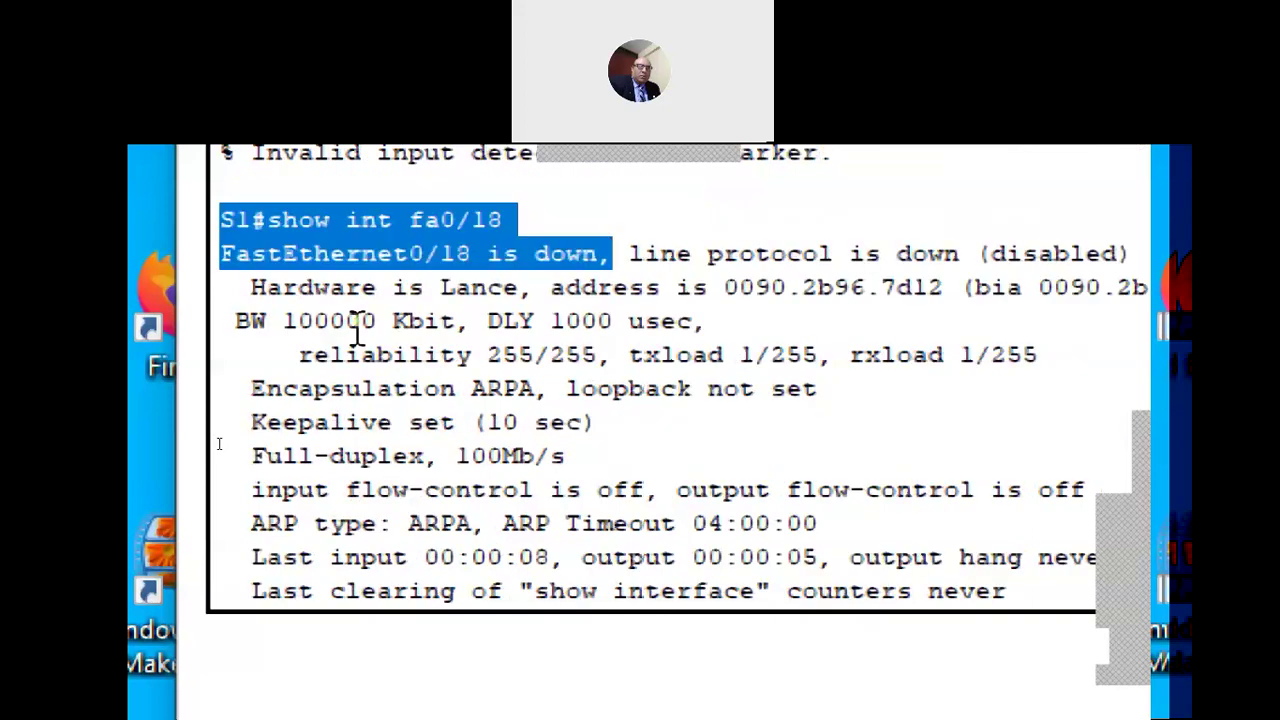
pyautogui.scroll(-3, 357, 330)
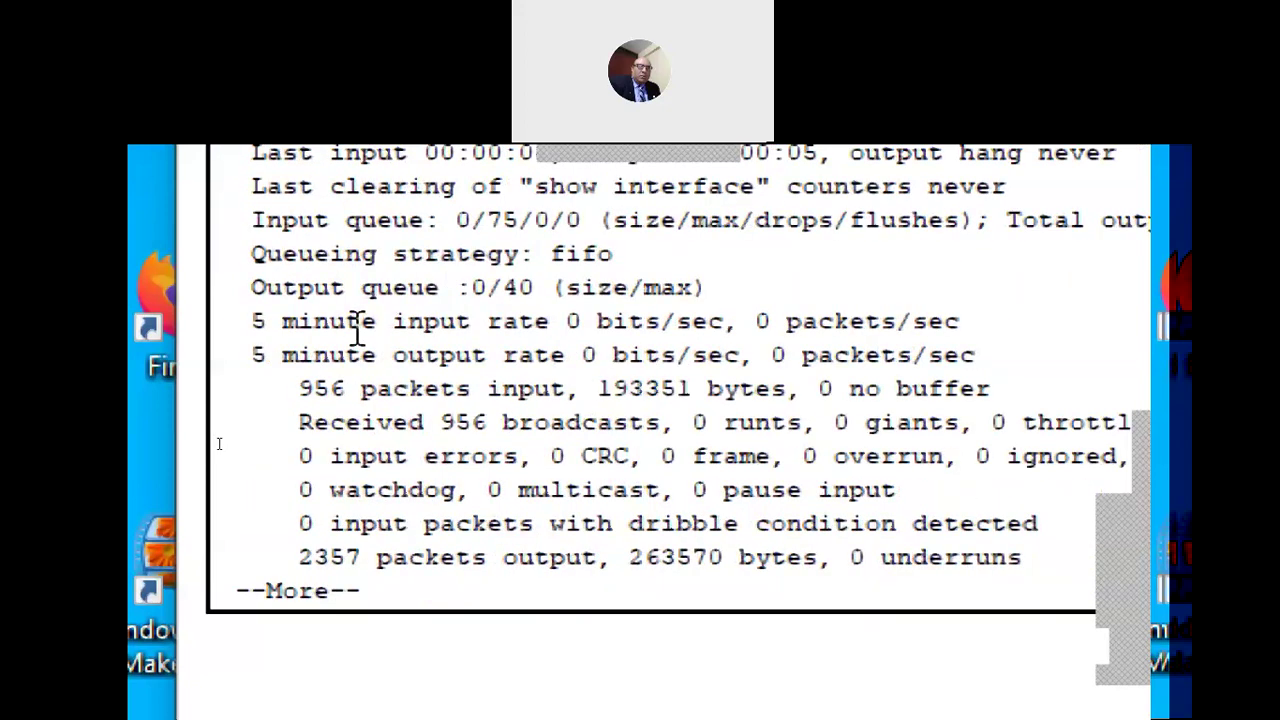
pyautogui.press('Return')
pyautogui.press('Return')
pyautogui.press('Return')
pyautogui.press('Return')
pyautogui.press('Return')
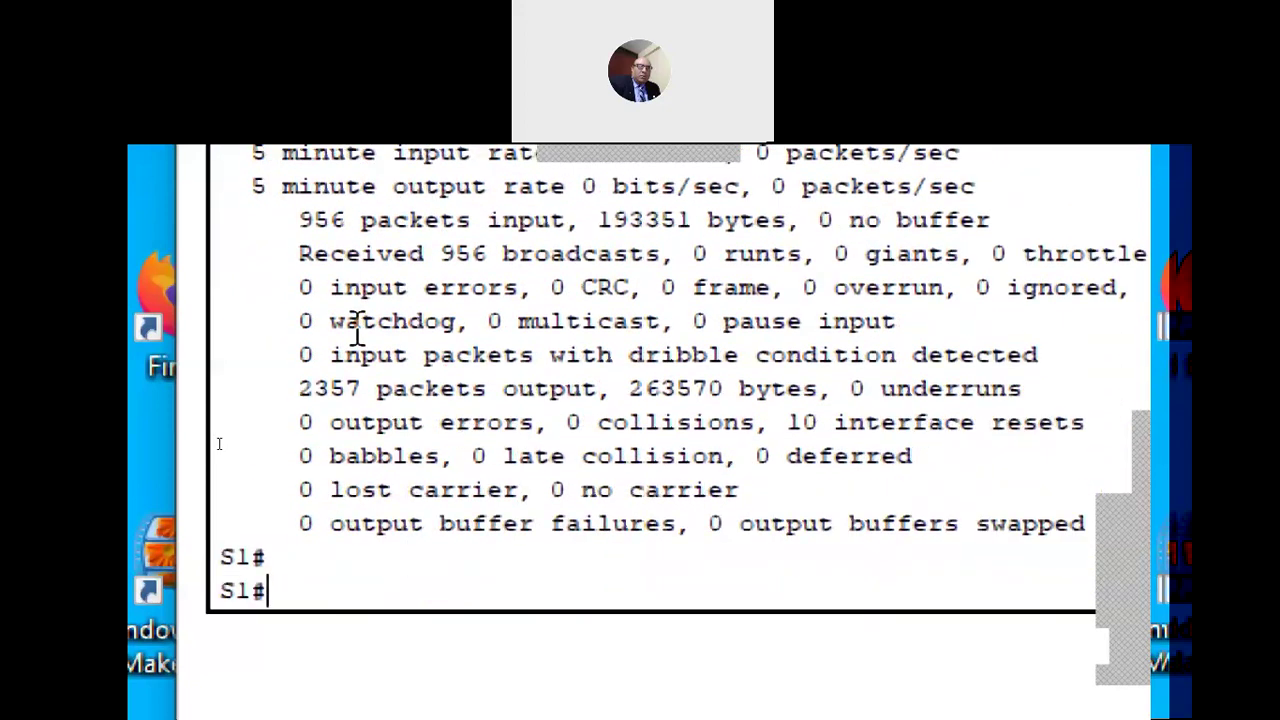
# Step: Enter configuration for interface fa0/18 and apply 'no shutdown'
pyautogui.write('config t')
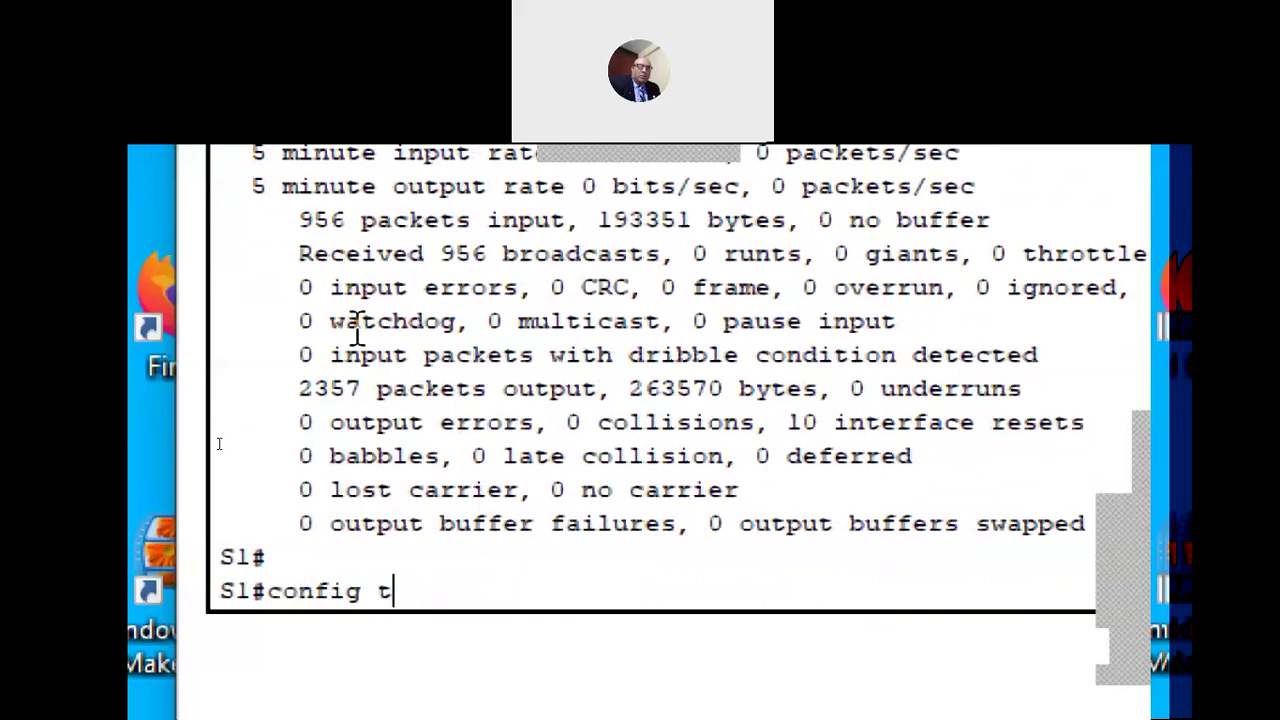
pyautogui.press('Return')
pyautogui.write('int ')
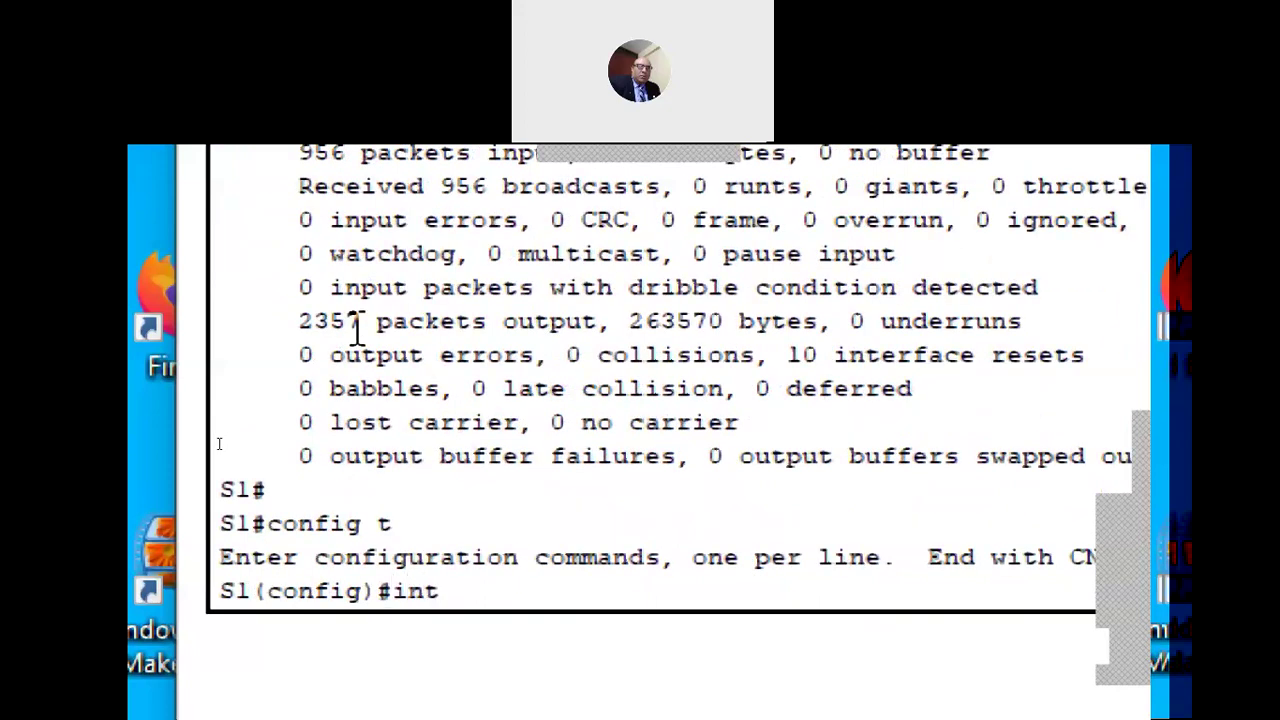
pyautogui.write('fa0')
pyautogui.write('/1')
pyautogui.write('0/17')
pyautogui.press('BackSpace')
pyautogui.write('8')
pyautogui.press('Return')
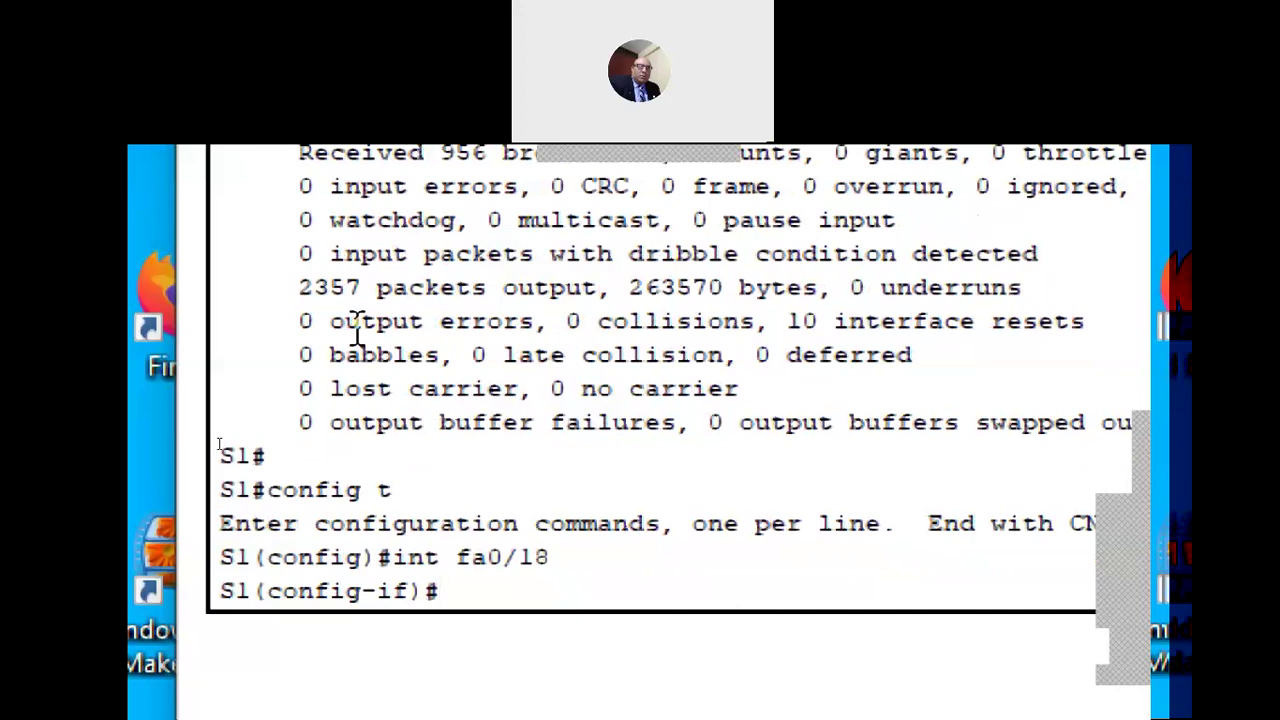
pyautogui.write('no shutdown')
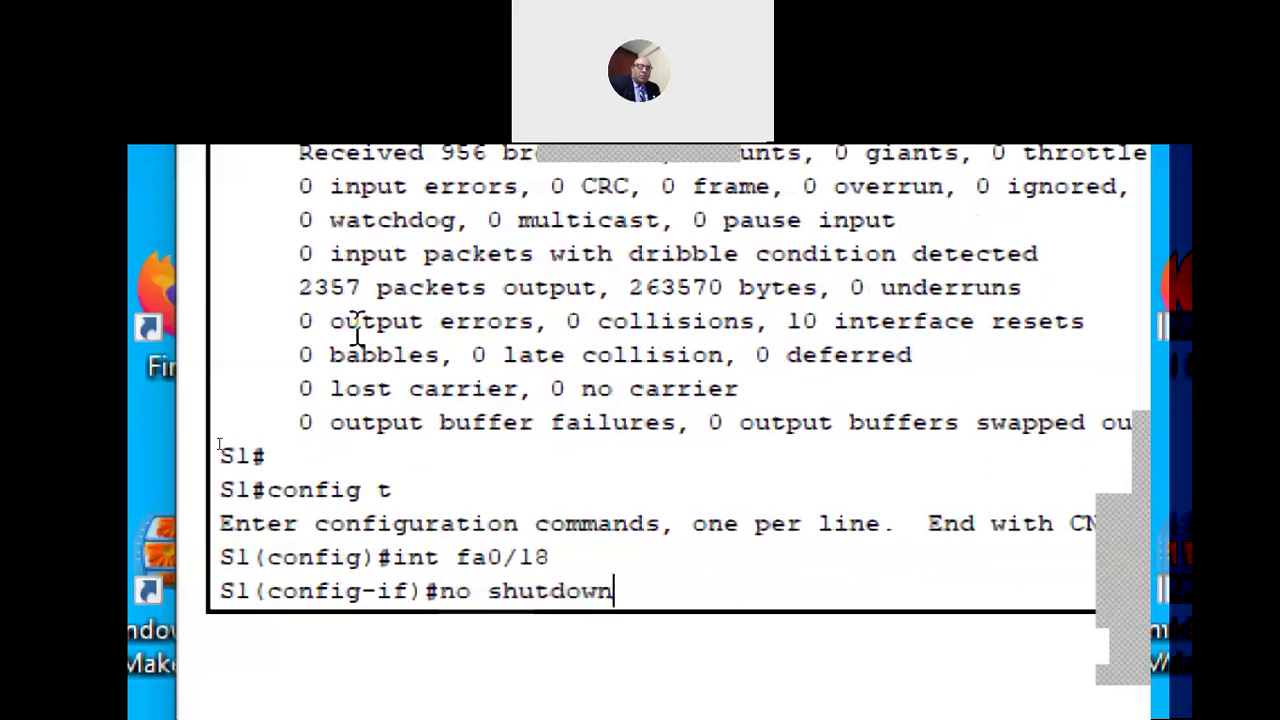
pyautogui.press('Return')
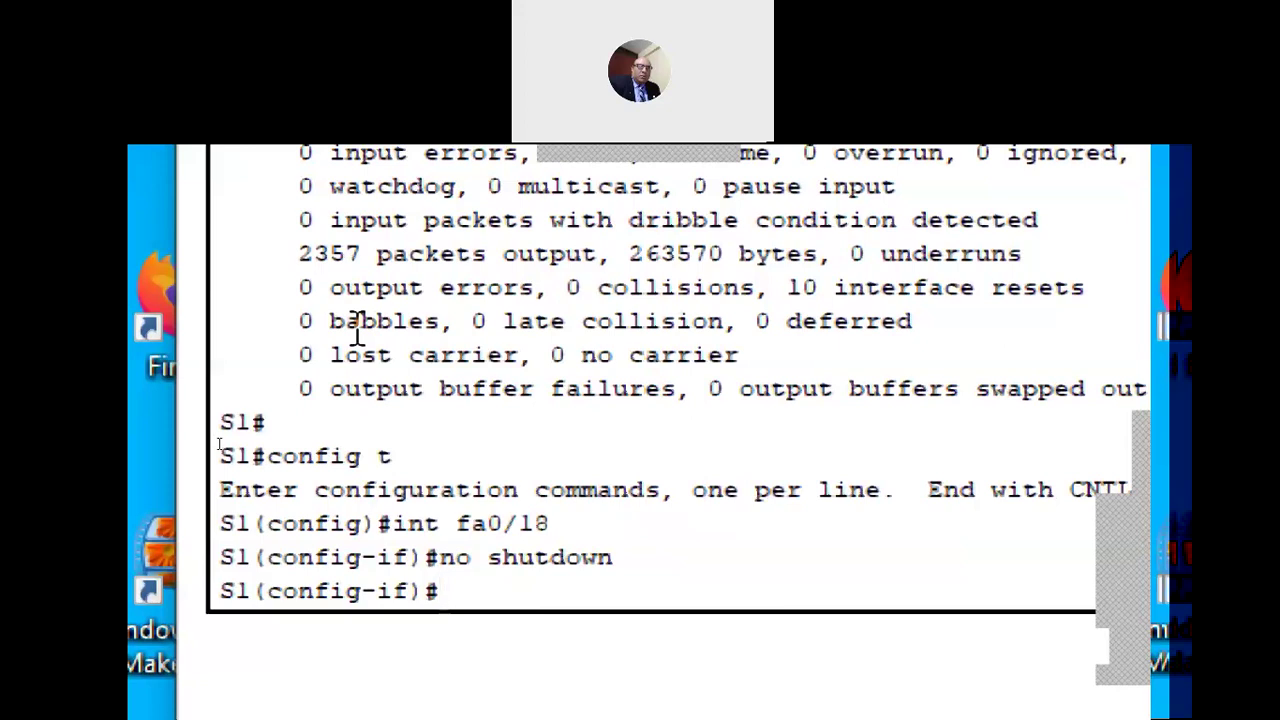
# Step: Exit back to S1# and show fa0/18 details again, reporting Full-duplex, 100Mb/s
pyautogui.write('exit')
pyautogui.press('Return')
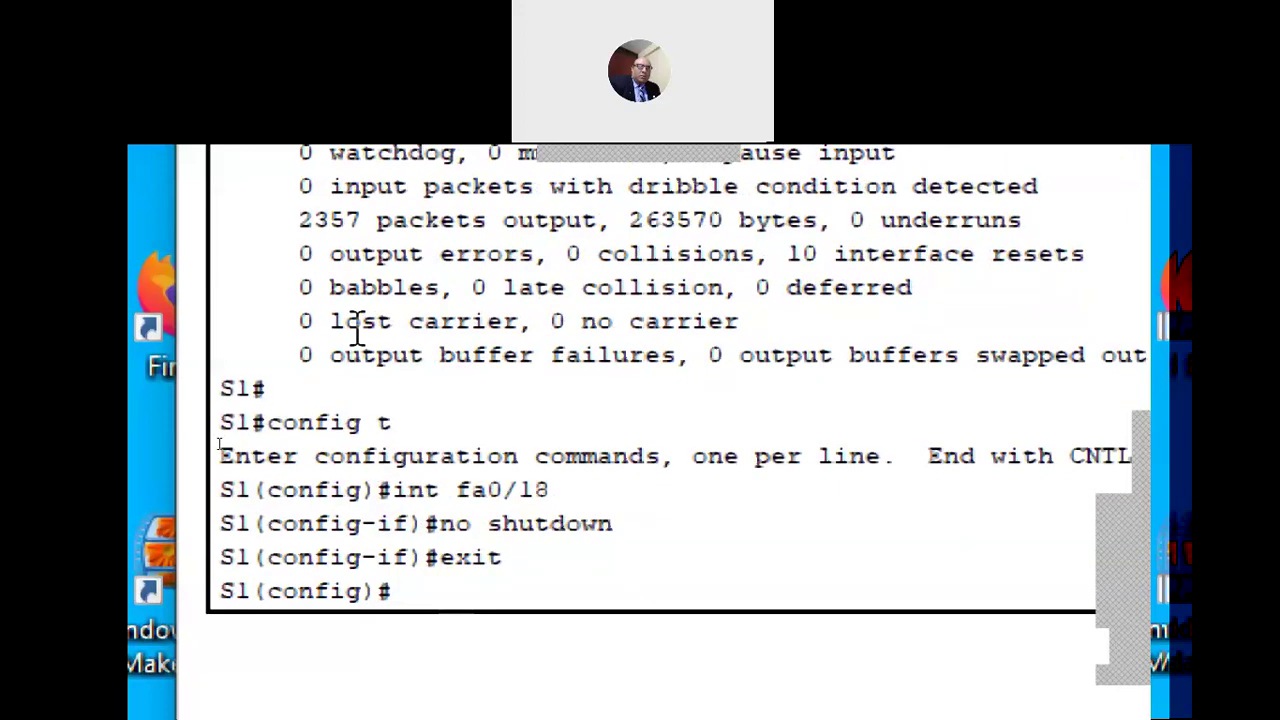
pyautogui.write('end')
pyautogui.press('Return')
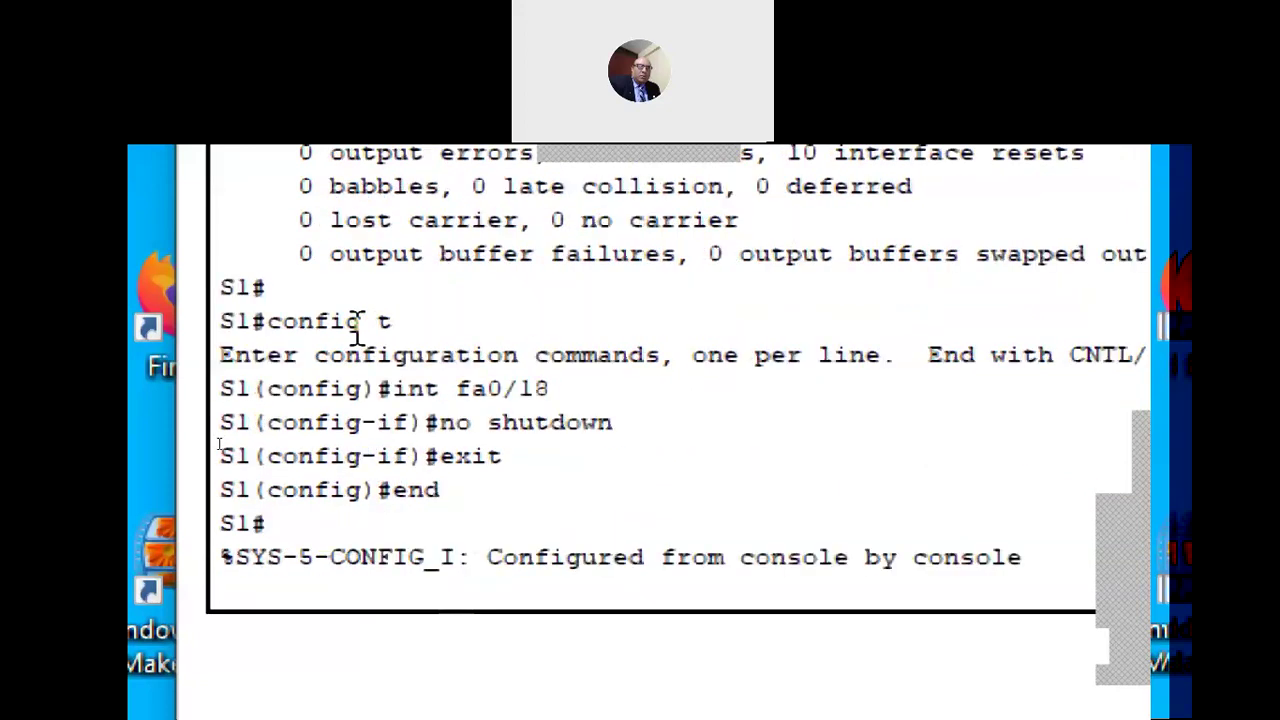
pyautogui.press('Return')
pyautogui.write('show int')
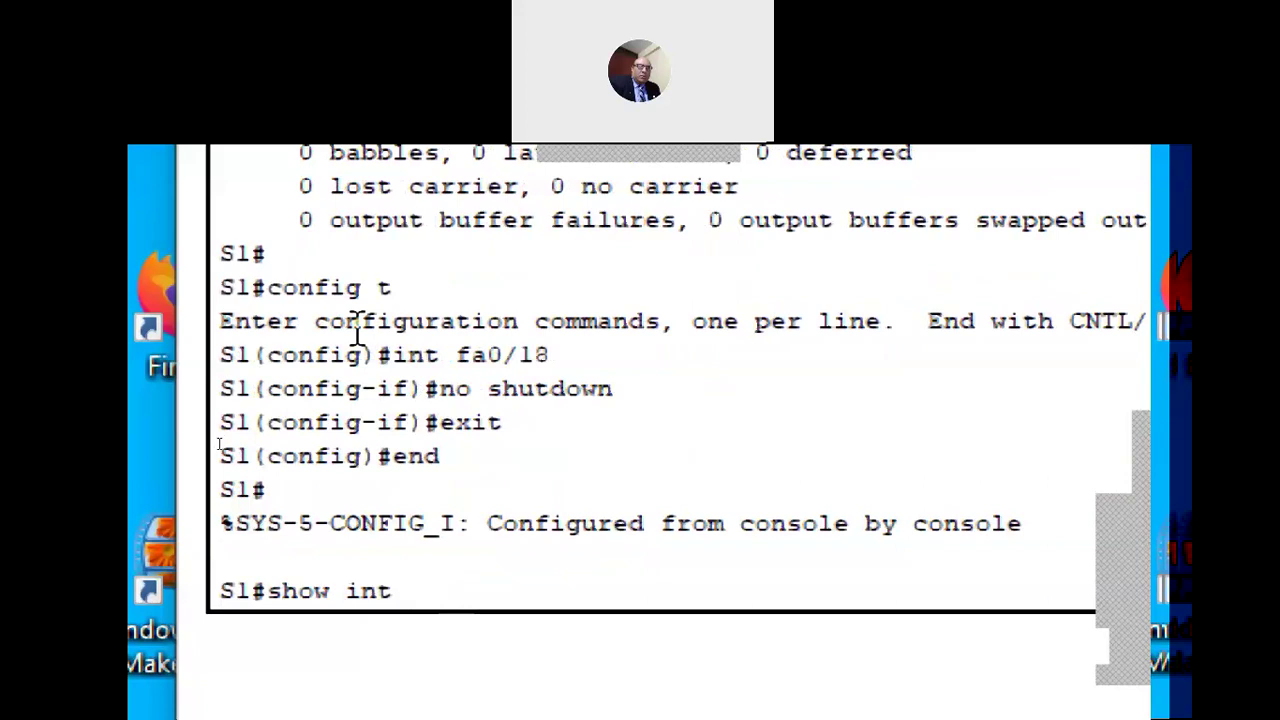
pyautogui.write(' fa/0/18')
pyautogui.press('Return')
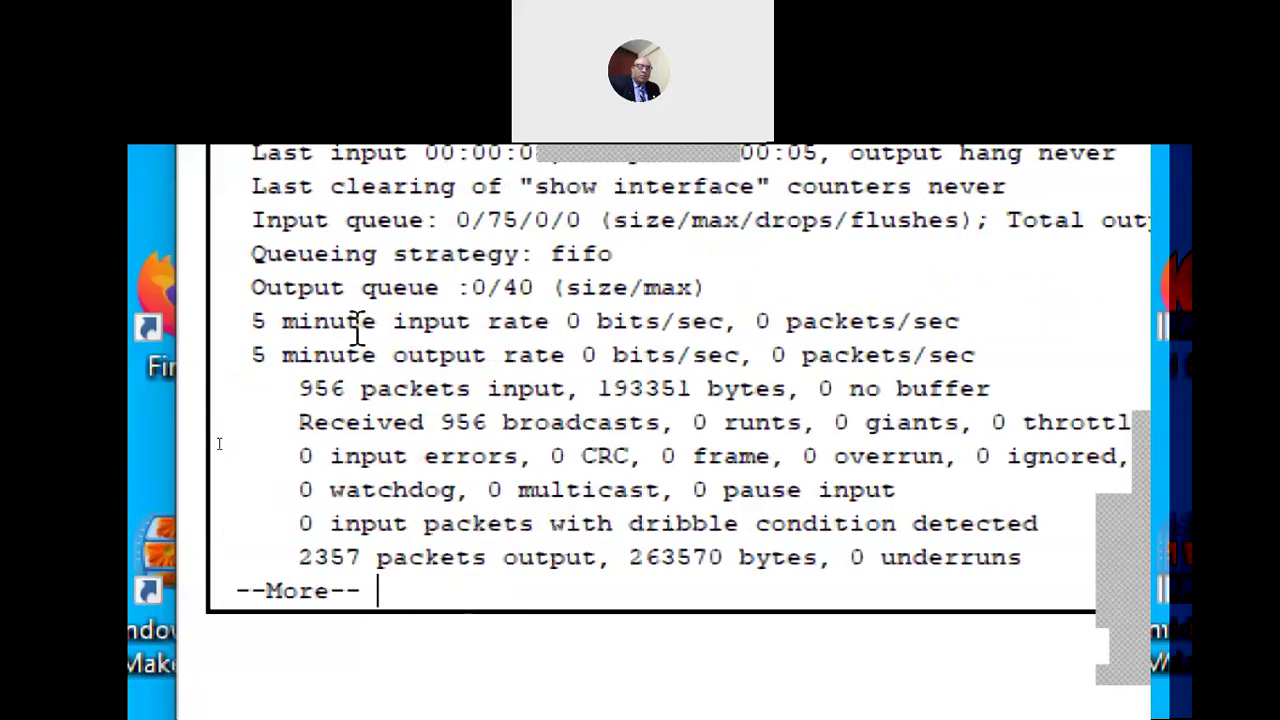
pyautogui.scroll(2, 360, 310)
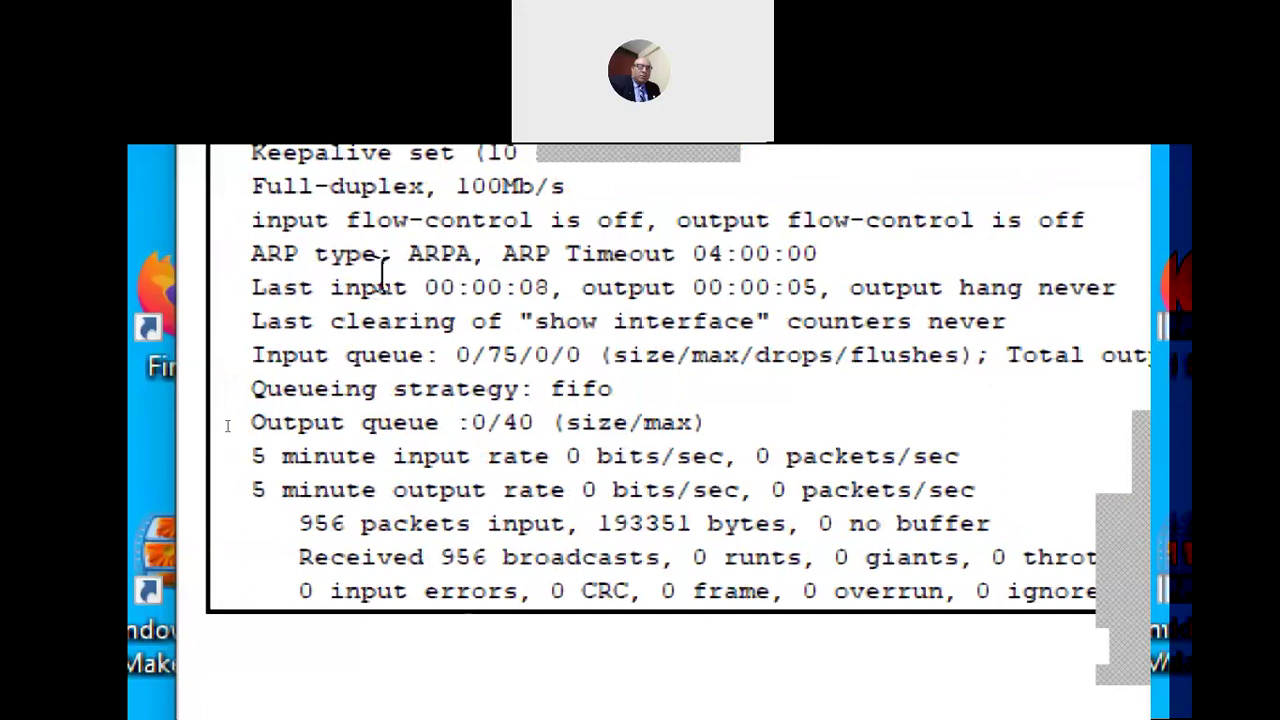
pyautogui.scroll(5, 382, 268)
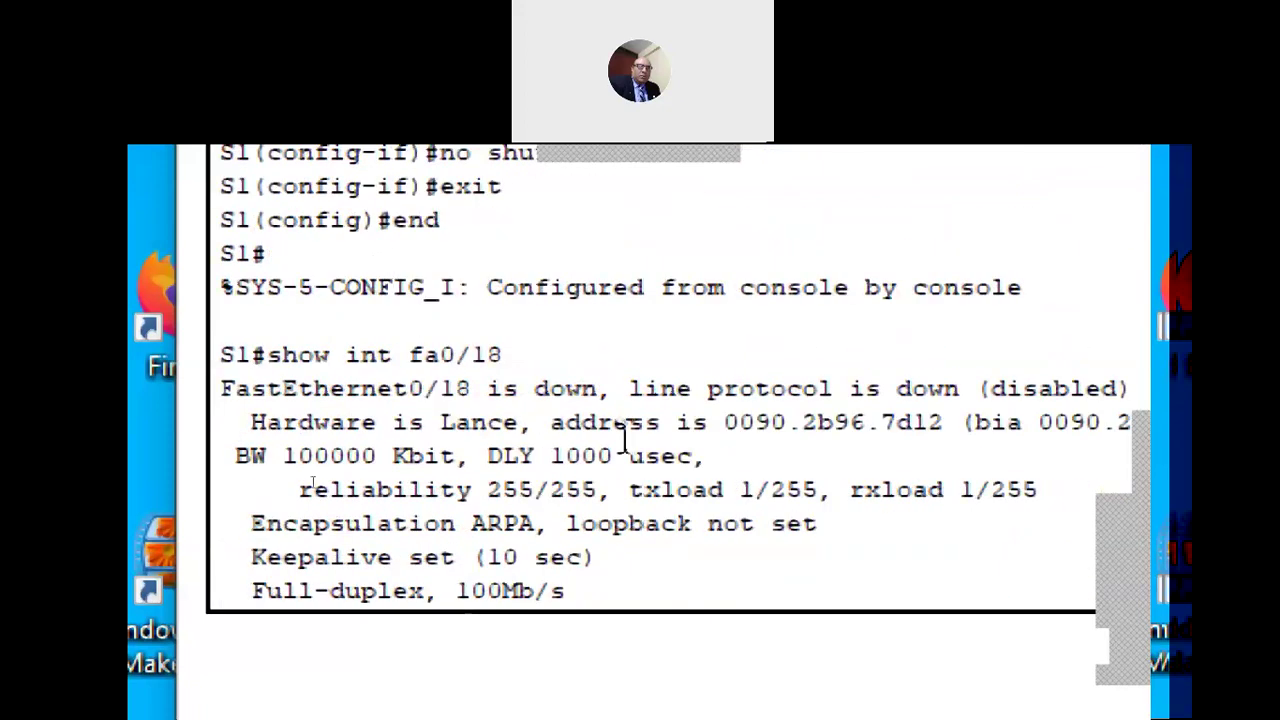
# Step: Mark that FastEthernet0/18 is down, then page through the remaining statistics to the S1# prompt
pyautogui.moveTo(536, 388); pyautogui.dragTo(630, 388)
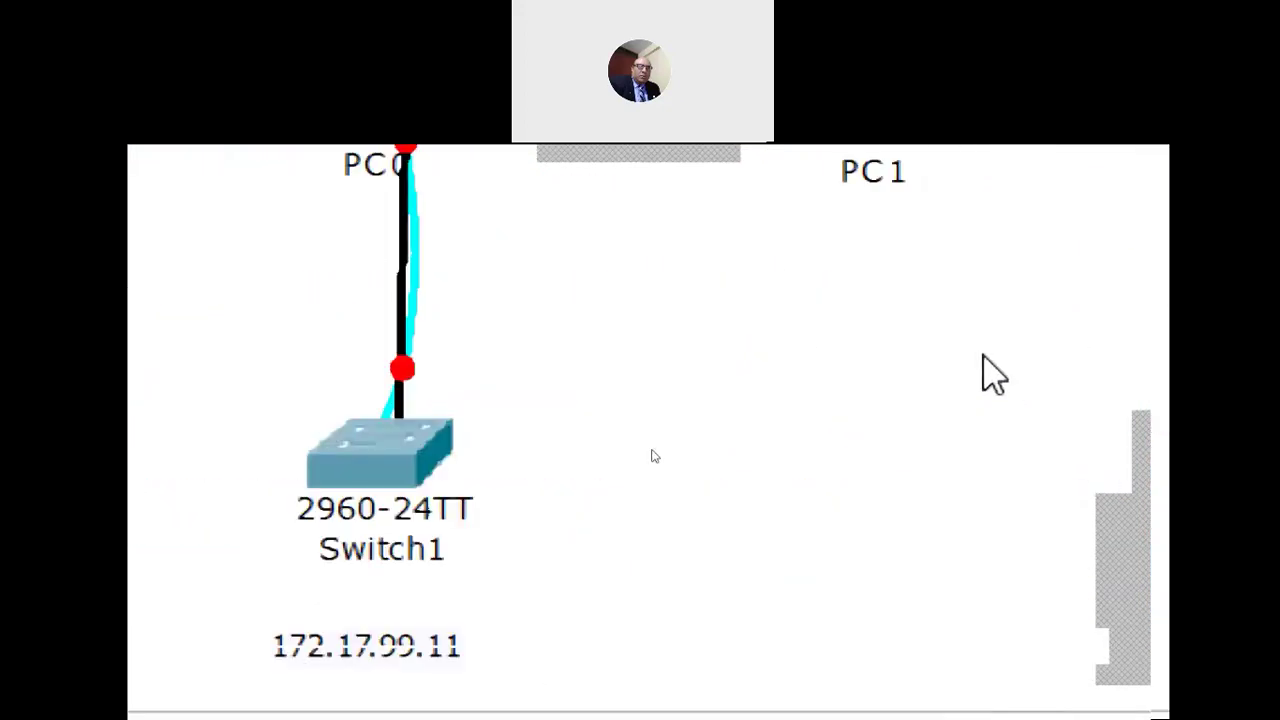
pyautogui.click(376, 602)
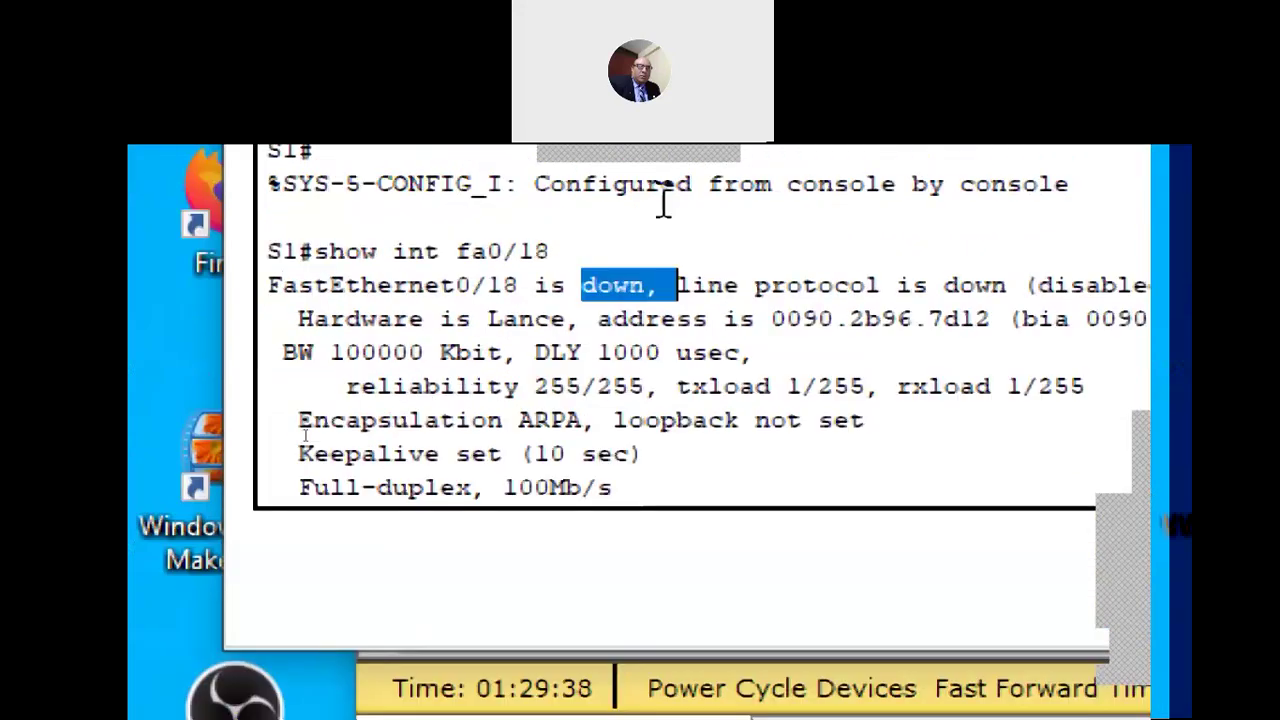
pyautogui.scroll(-5, 620, 290)
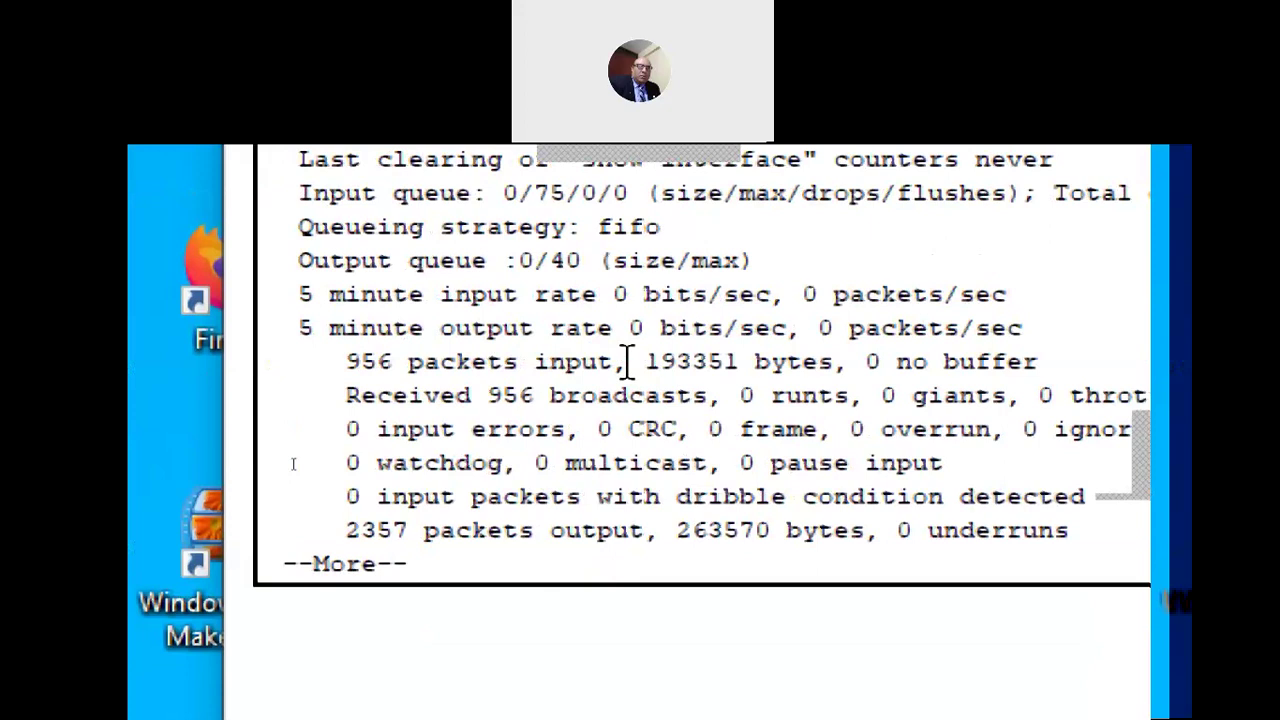
pyautogui.press('Return')
pyautogui.press('Return')
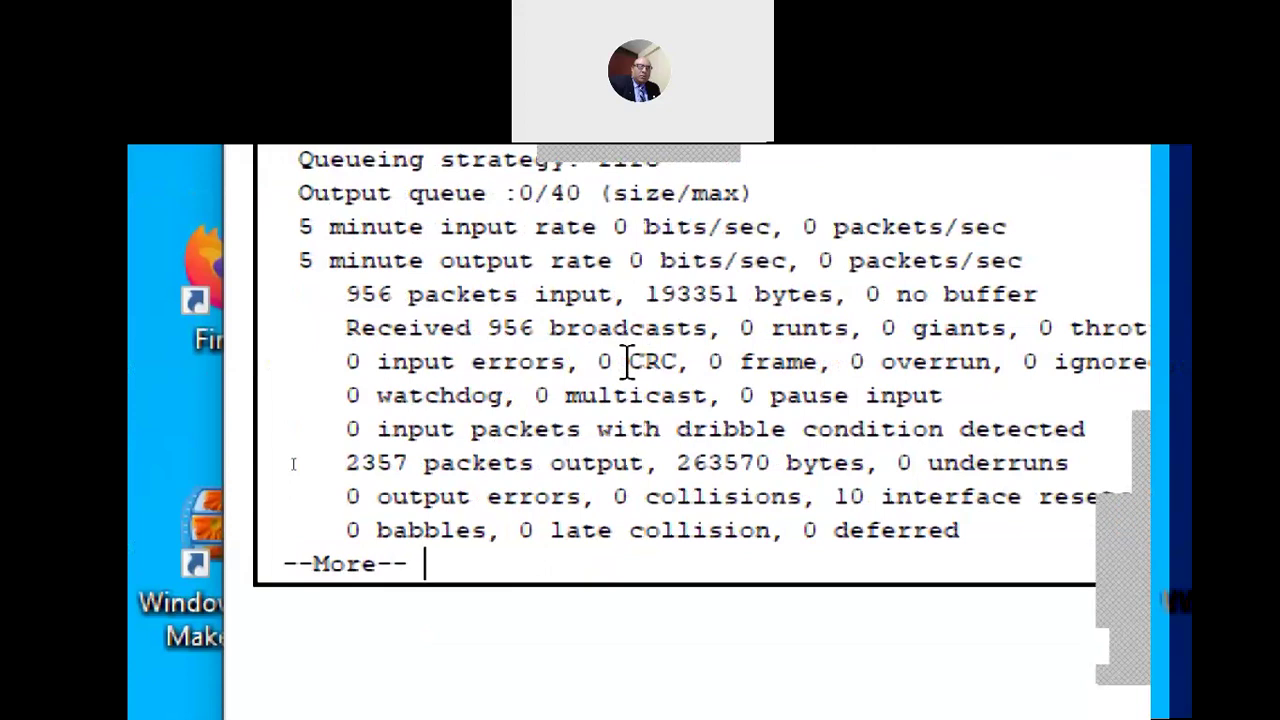
pyautogui.press('Return')
pyautogui.press('Return')
pyautogui.press('Return')
# Step: Enter 'config t' and 'int fa0/18', correcting typos along the way
pyautogui.write('conig')
pyautogui.press('BackSpace')
pyautogui.press('BackSpace')
pyautogui.press('BackSpace')
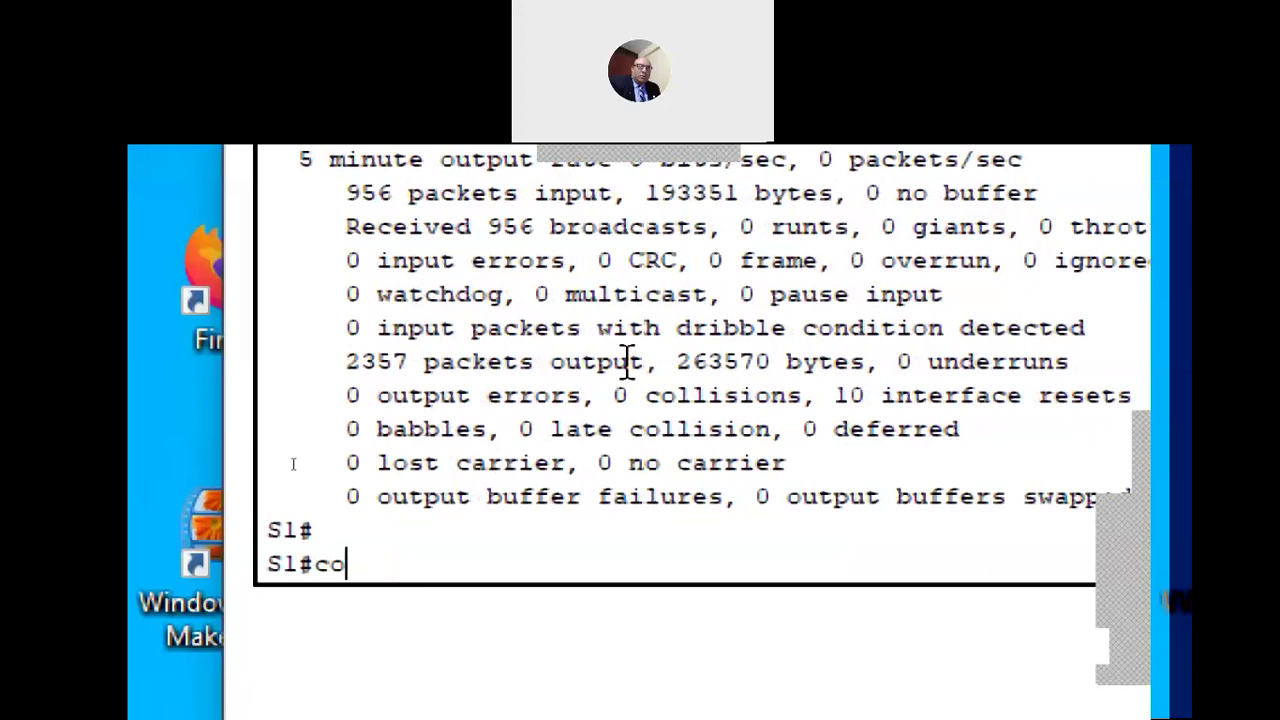
pyautogui.write('nfig t')
pyautogui.press('Return')
pyautogui.write('itn')
pyautogui.press('BackSpace')
pyautogui.press('BackSpace')
pyautogui.write('nt')
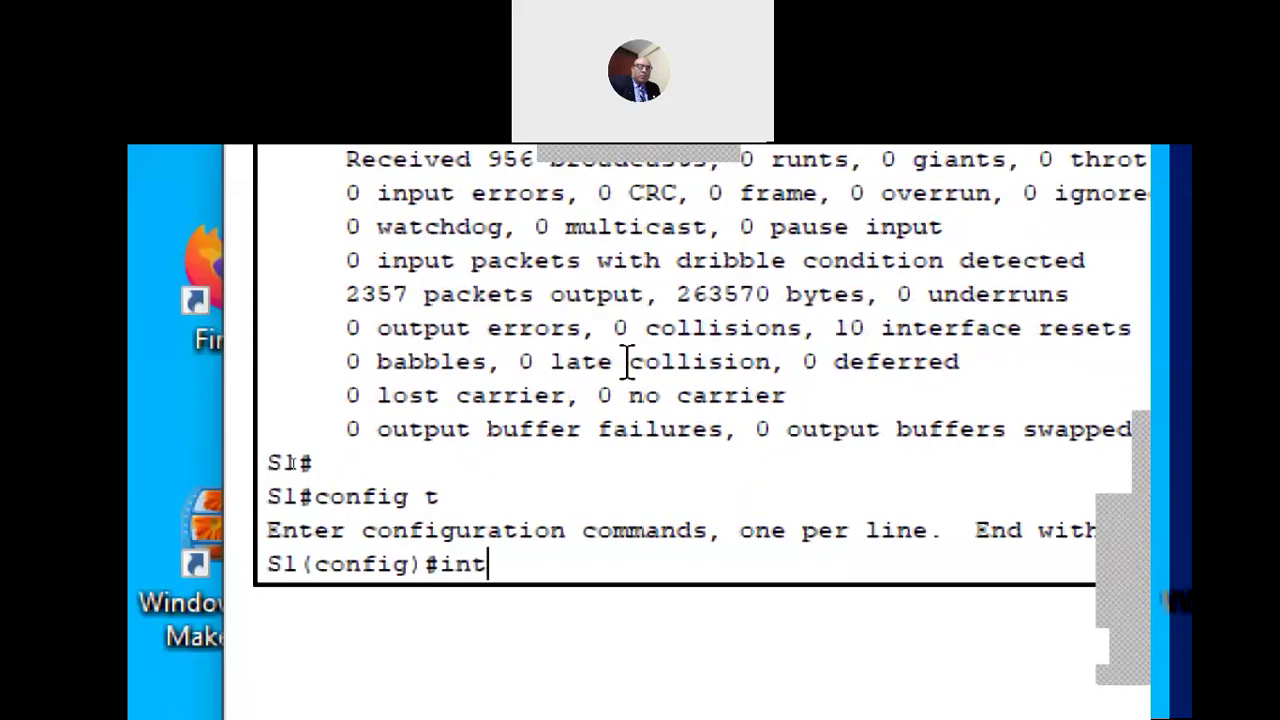
pyautogui.write(' fa0/18')
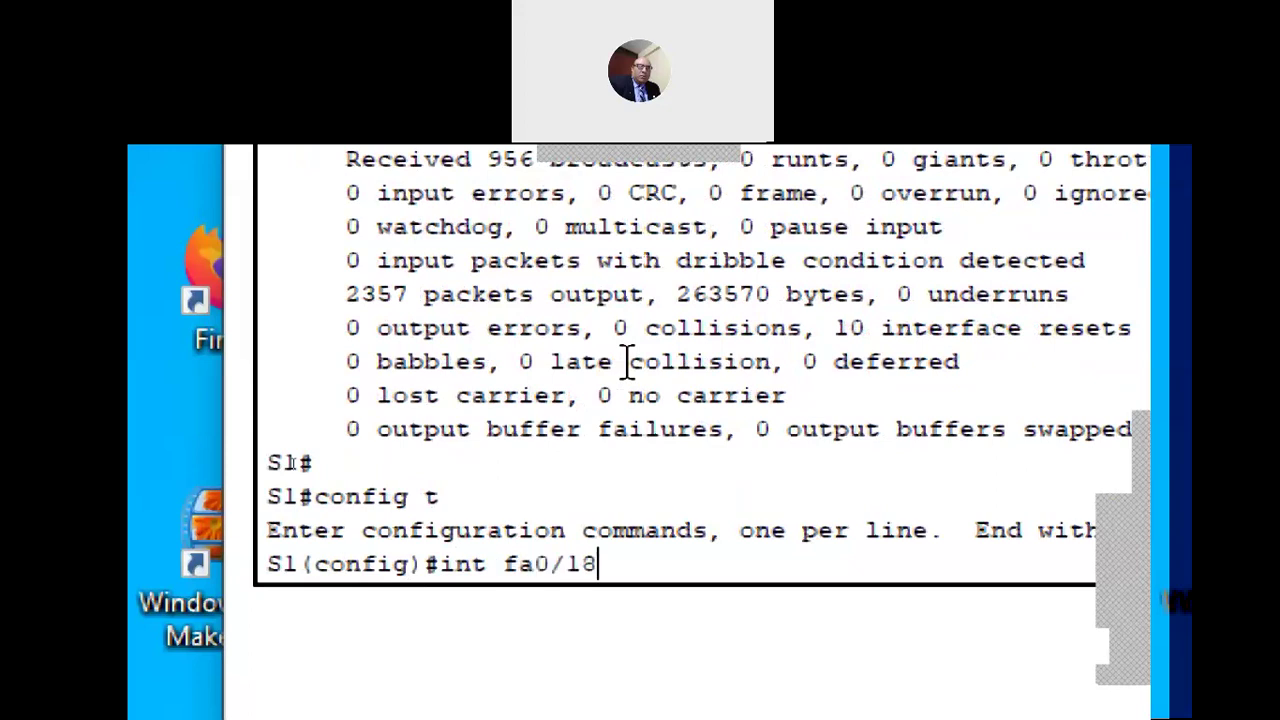
pyautogui.press('Return')
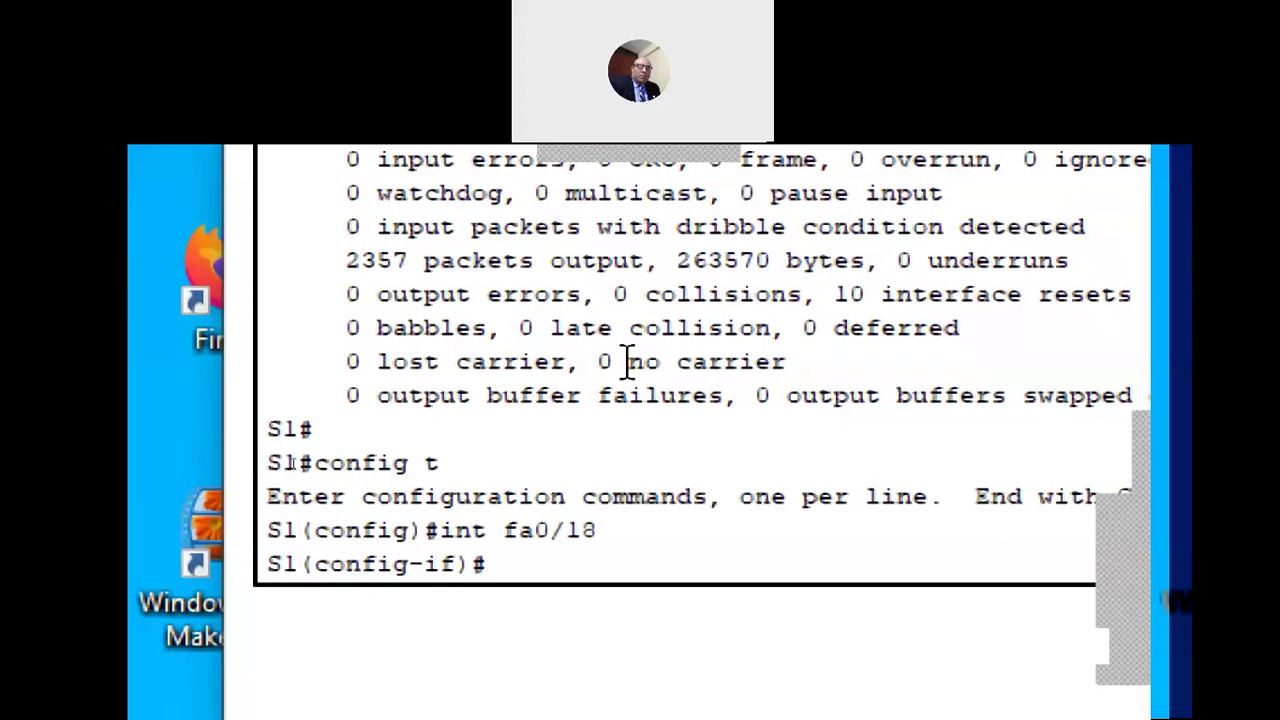
# Step: List the duplex options with 'duplex ?' and apply 'duplex auto' to Fa0/18
pyautogui.write('d')
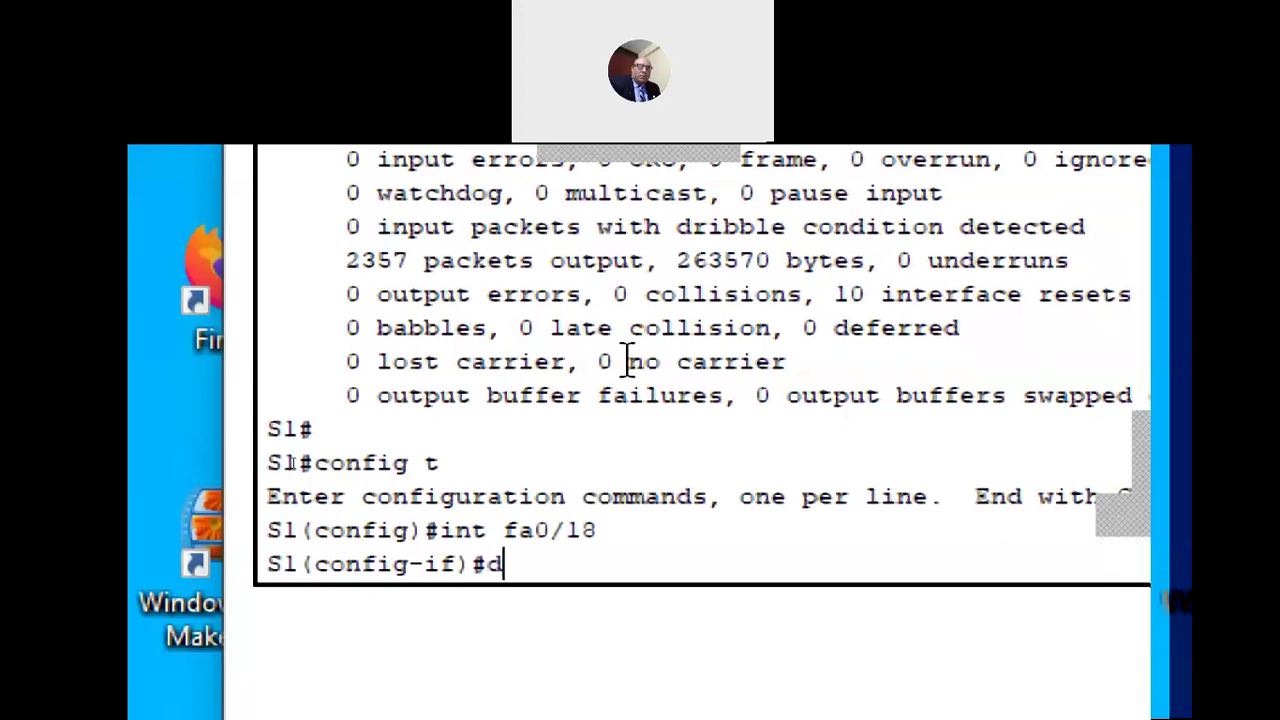
pyautogui.write('uplex ')
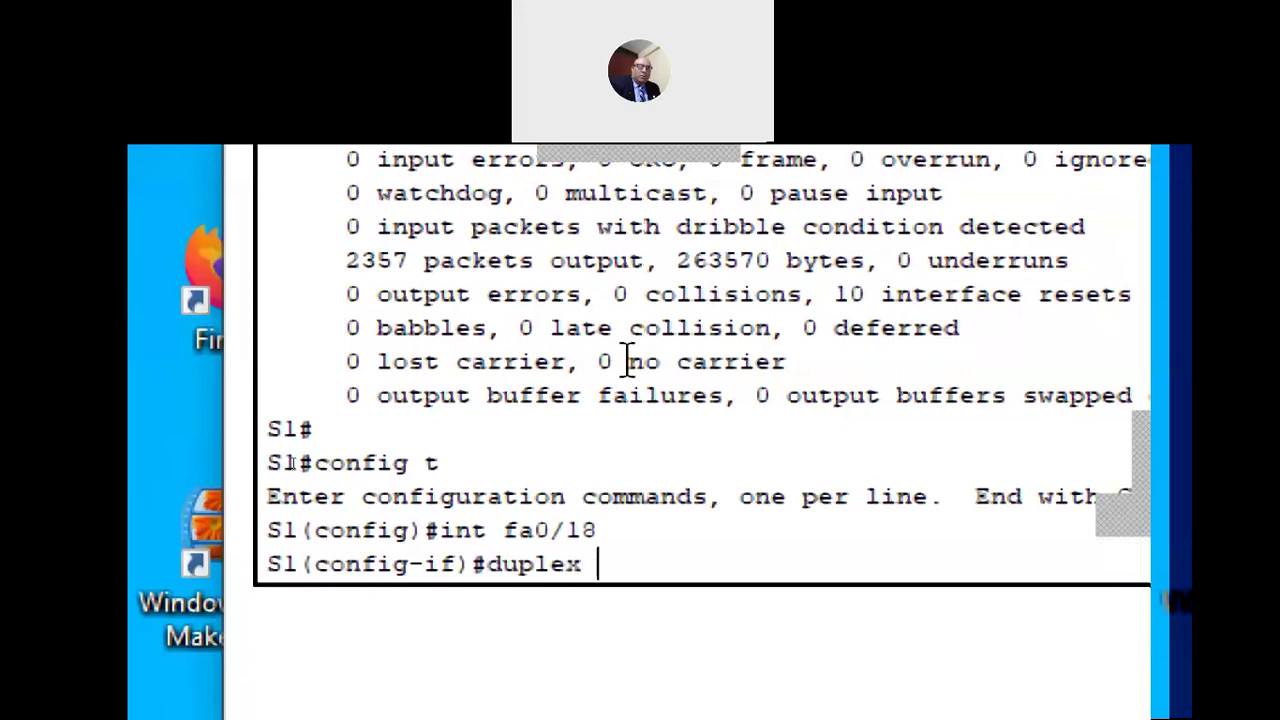
pyautogui.write('?')
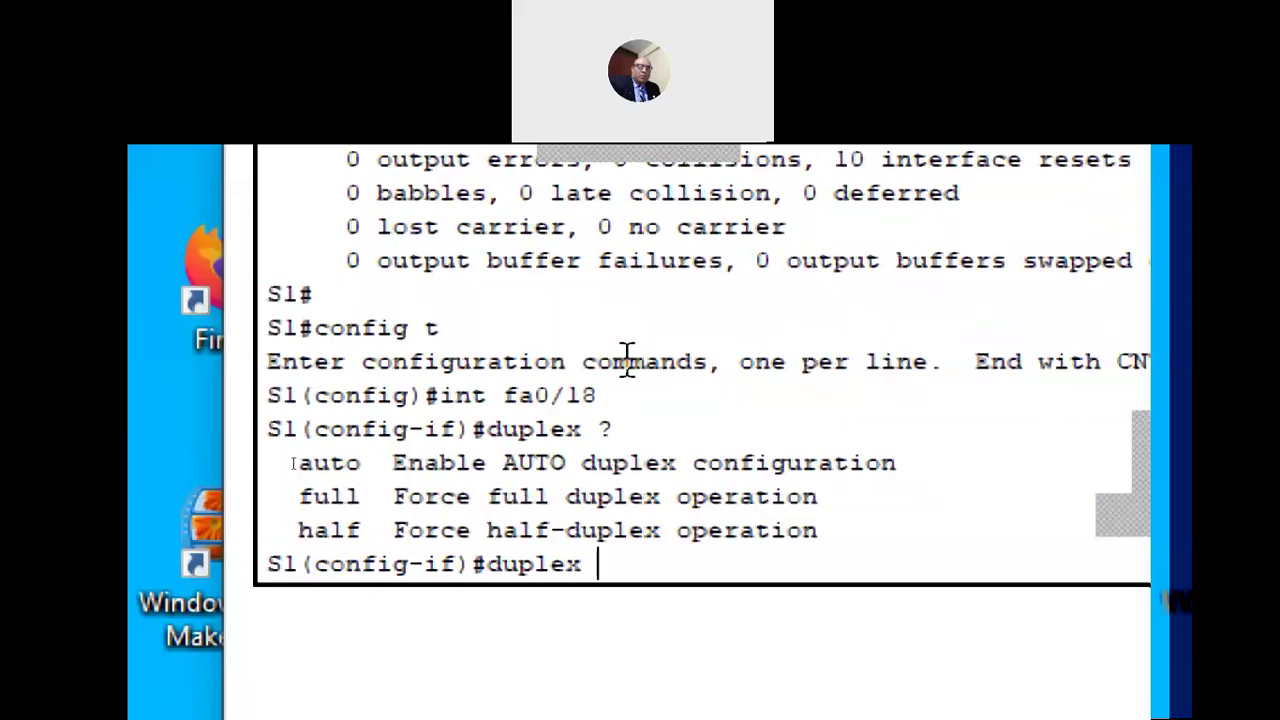
pyautogui.press('Up')
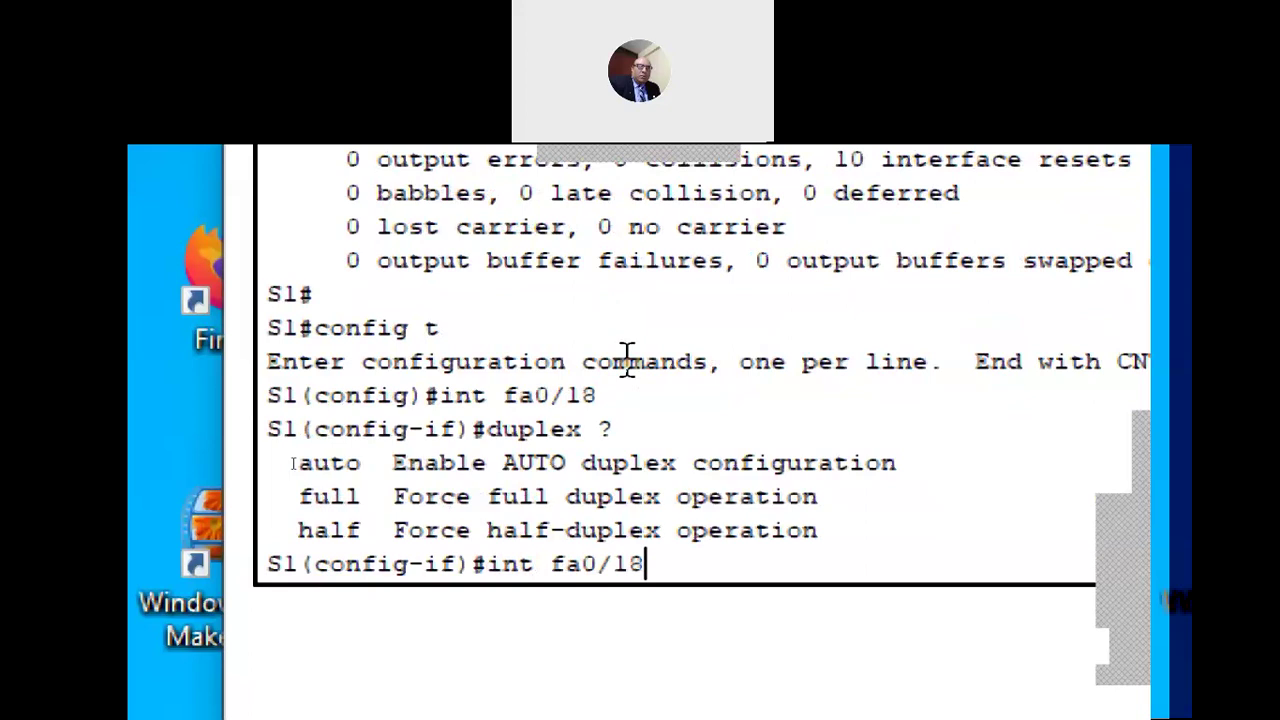
pyautogui.press('Down')
pyautogui.write('auto')
pyautogui.press('Return')
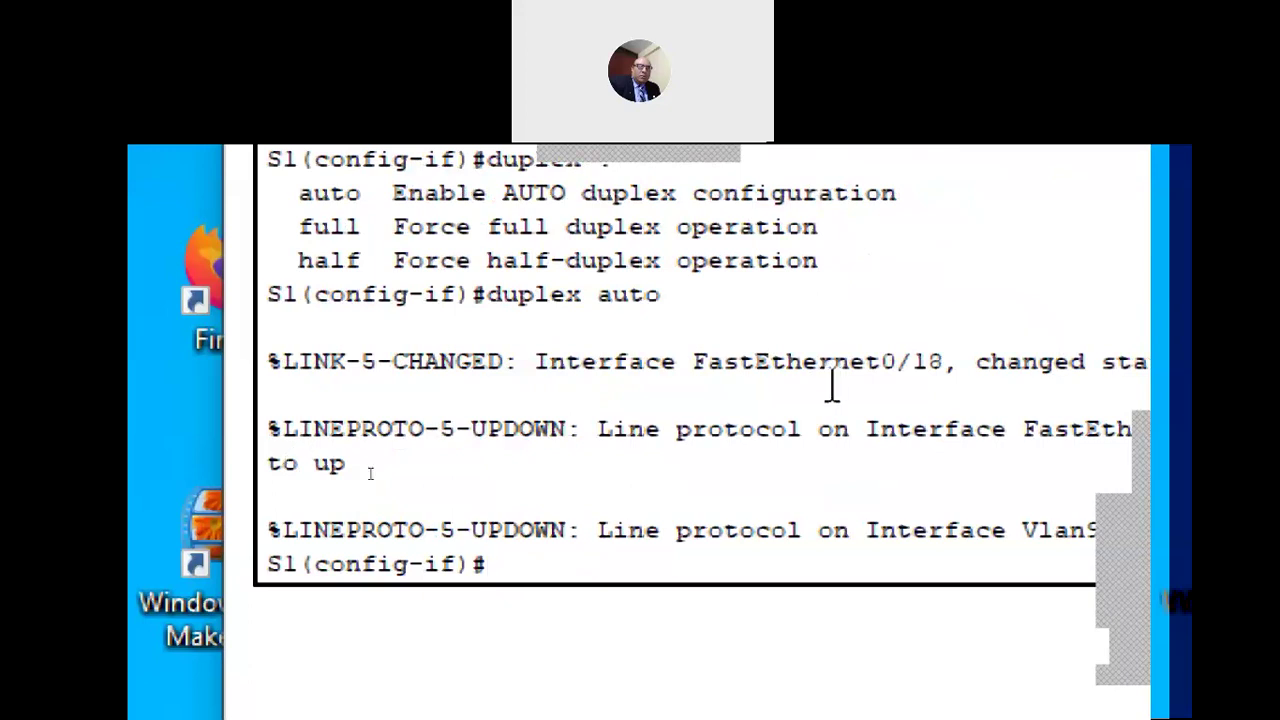
pyautogui.tripleClick(752, 365)
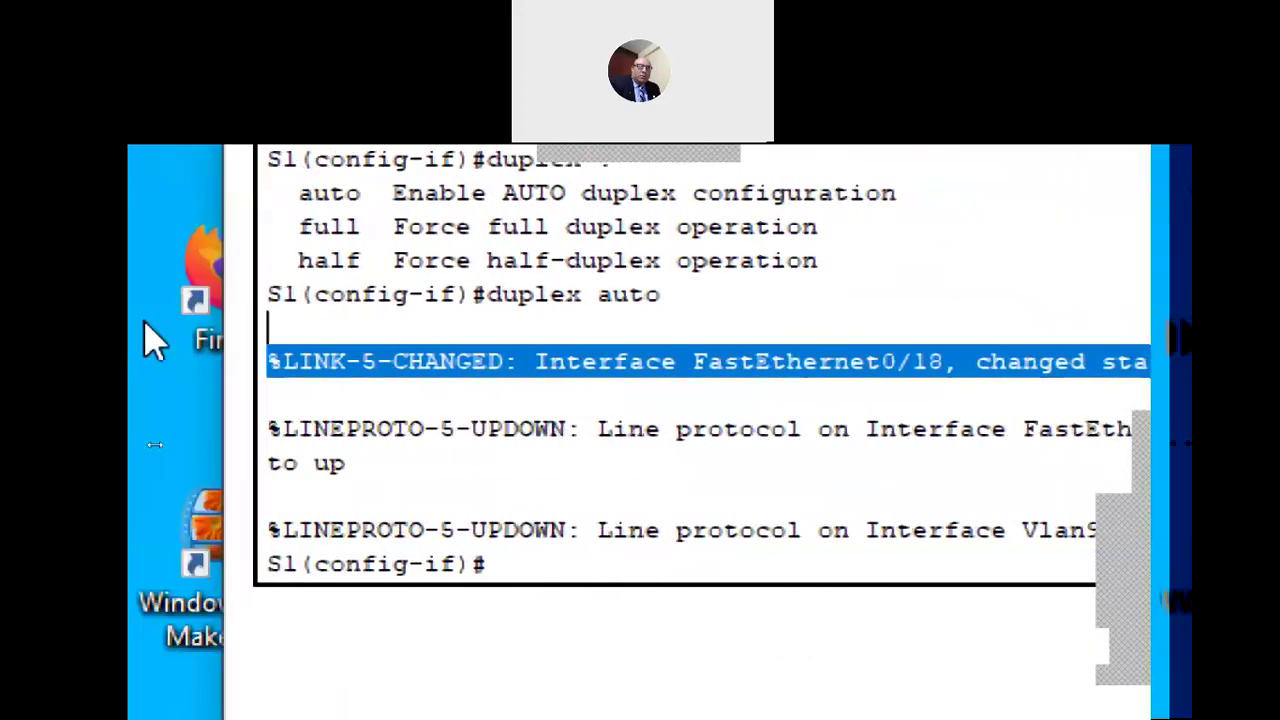
pyautogui.scroll(1, 85, 190)
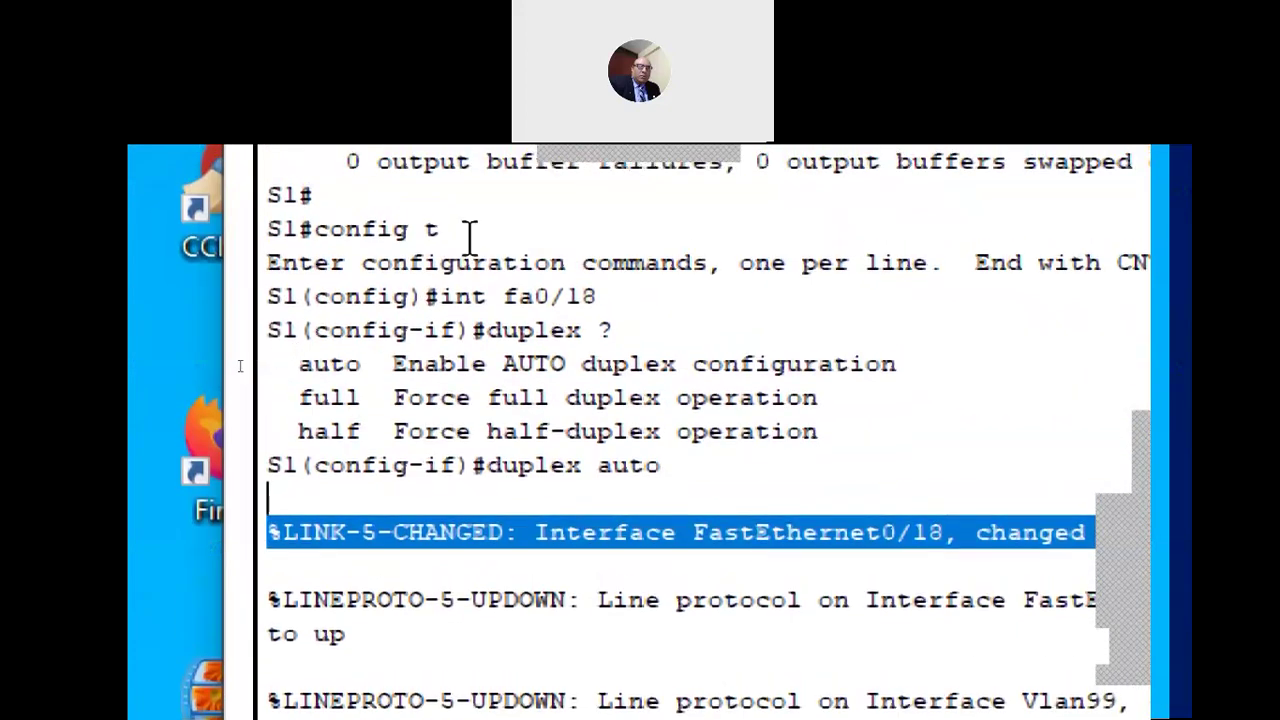
pyautogui.click(480, 223)
pyautogui.tripleClick(492, 237)
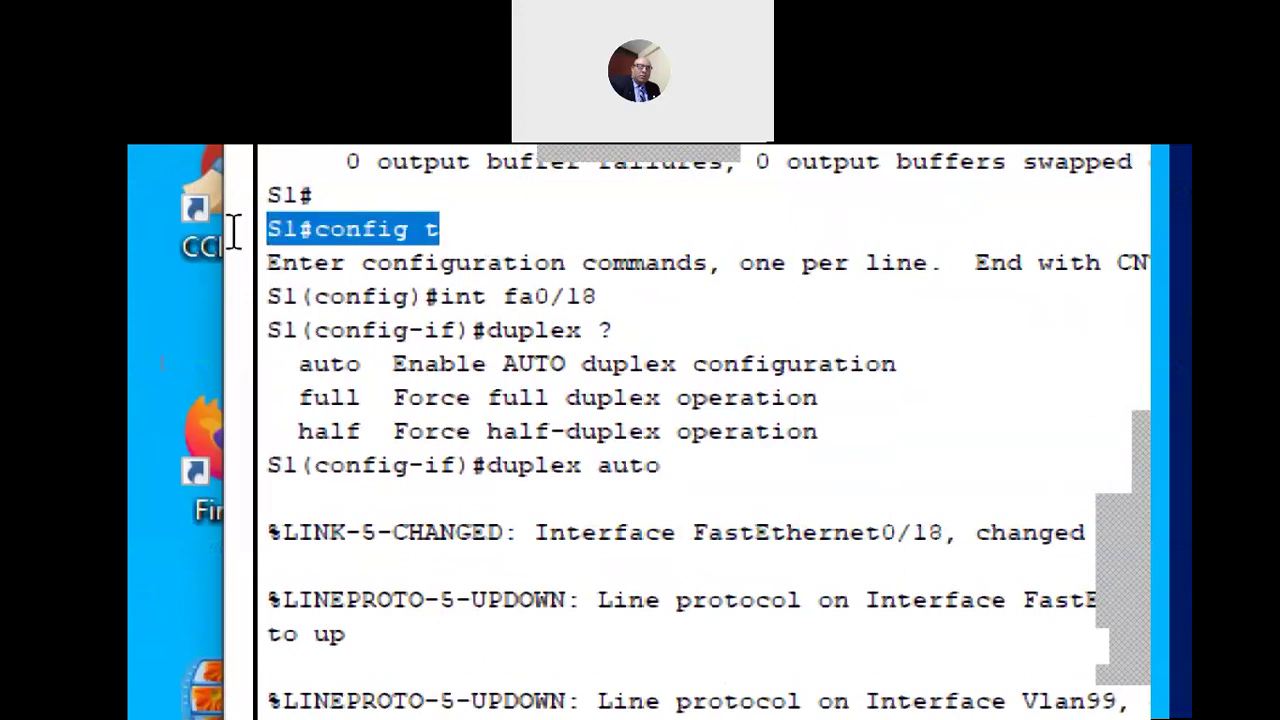
pyautogui.moveTo(640, 296); pyautogui.dragTo(266, 322)
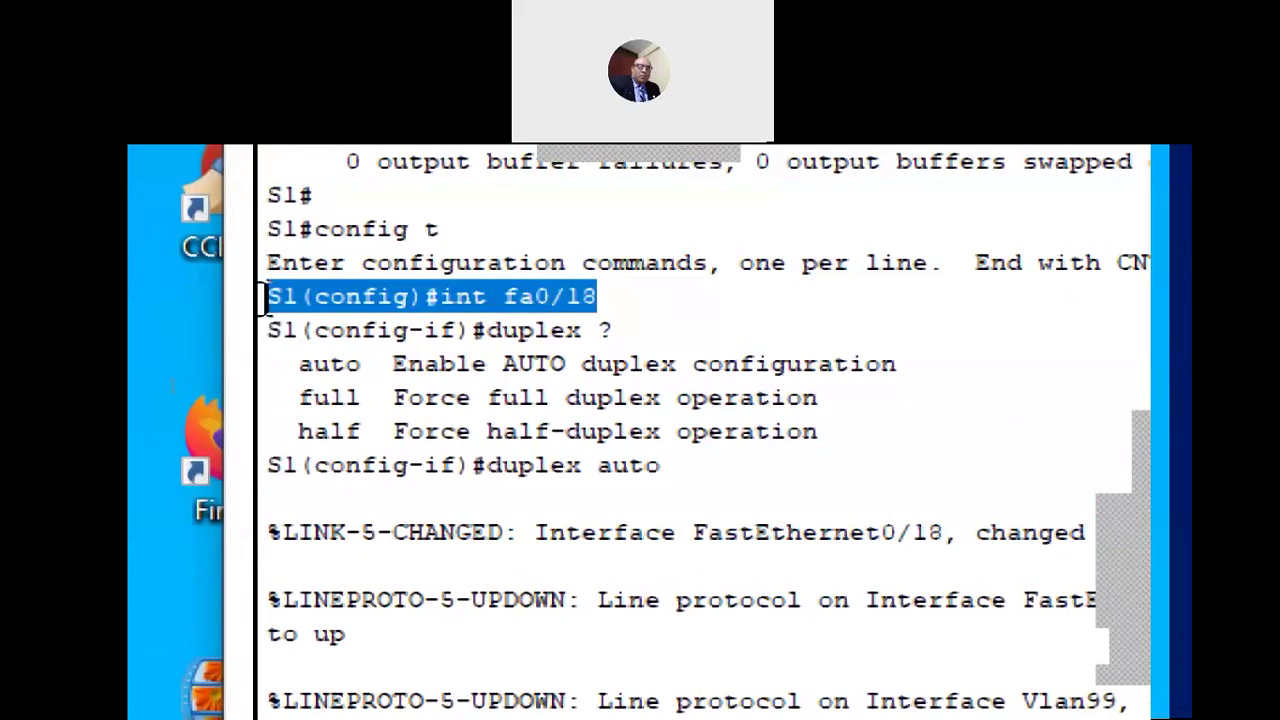
pyautogui.moveTo(668, 466); pyautogui.dragTo(478, 468)
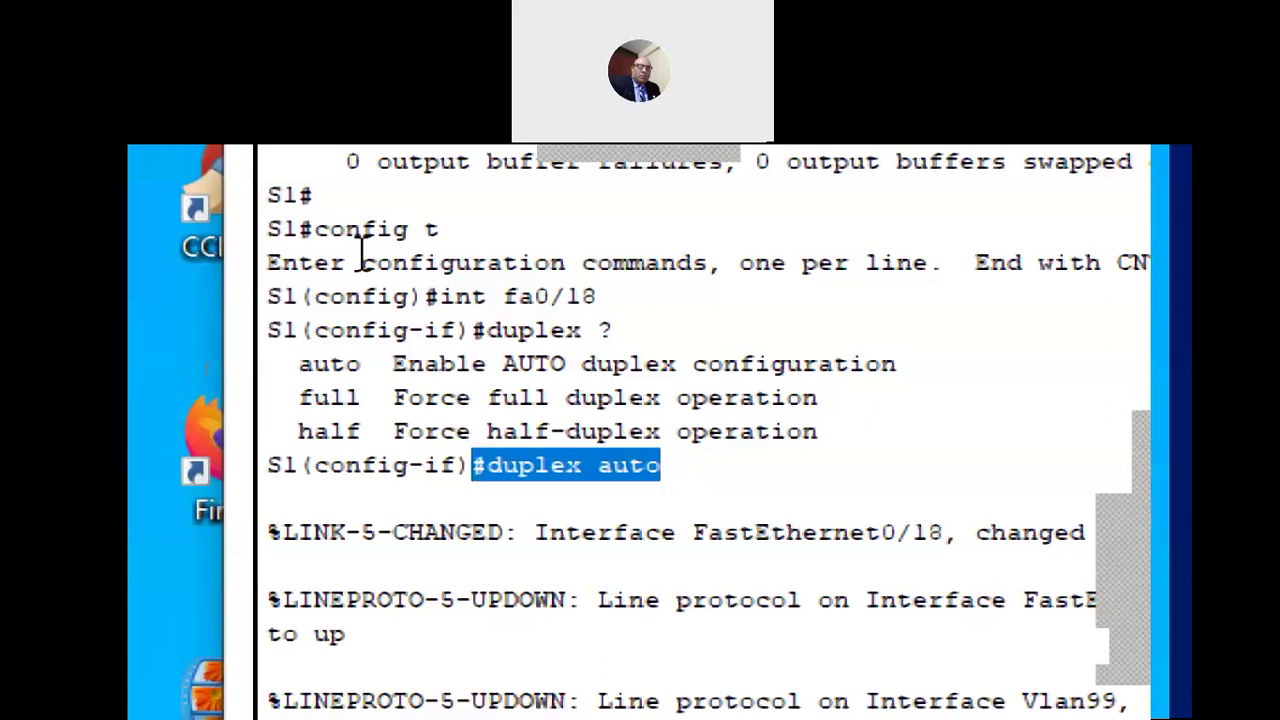
pyautogui.moveTo(460, 232); pyautogui.dragTo(313, 232)
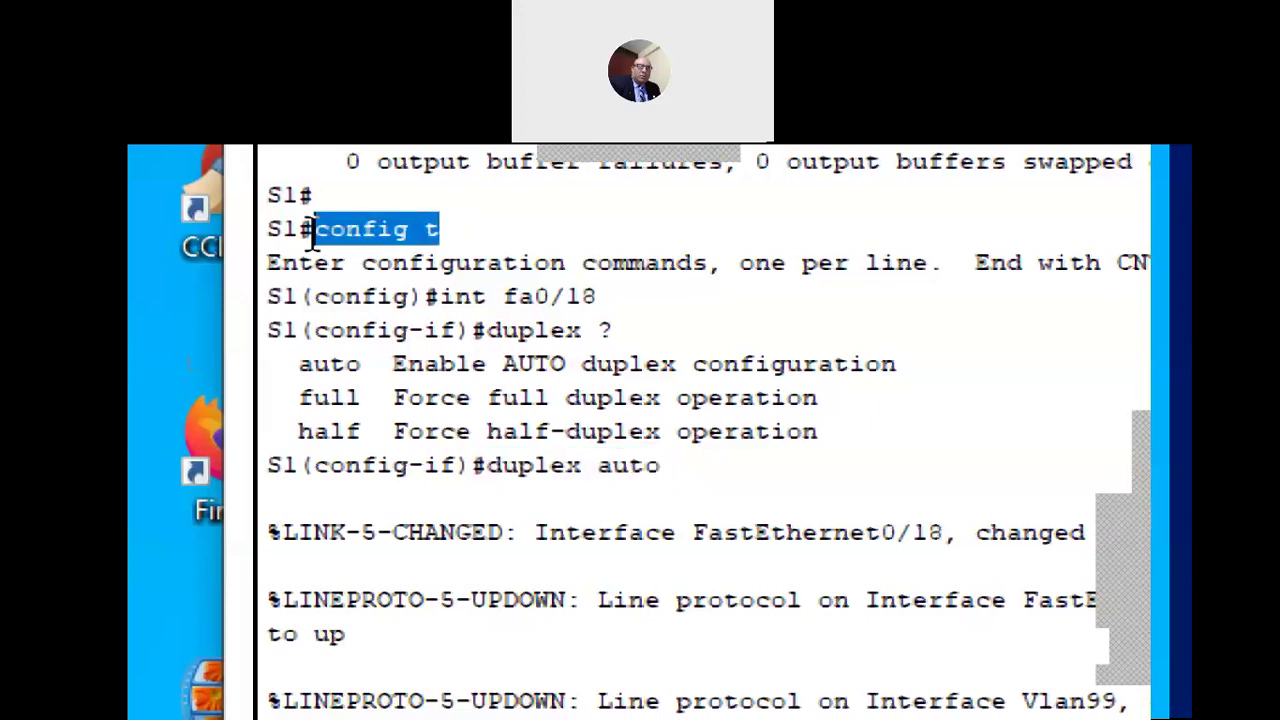
pyautogui.moveTo(651, 300); pyautogui.dragTo(437, 300)
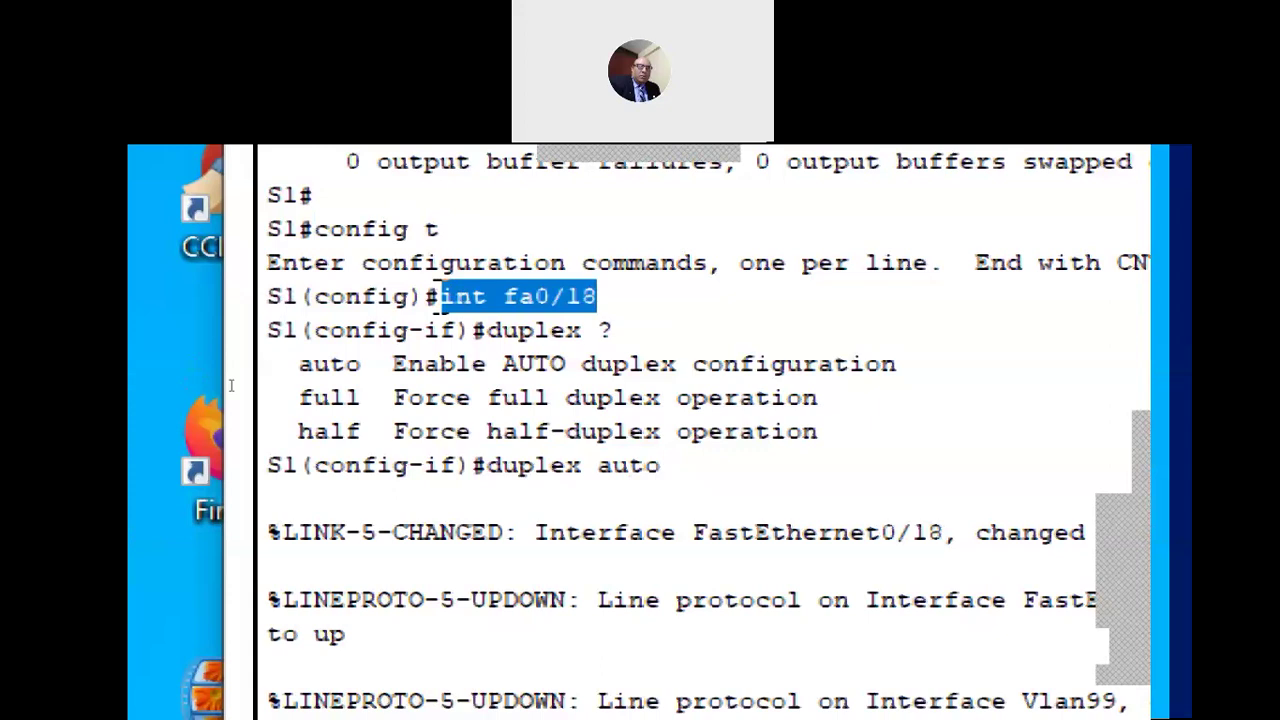
pyautogui.moveTo(674, 468); pyautogui.dragTo(488, 470)
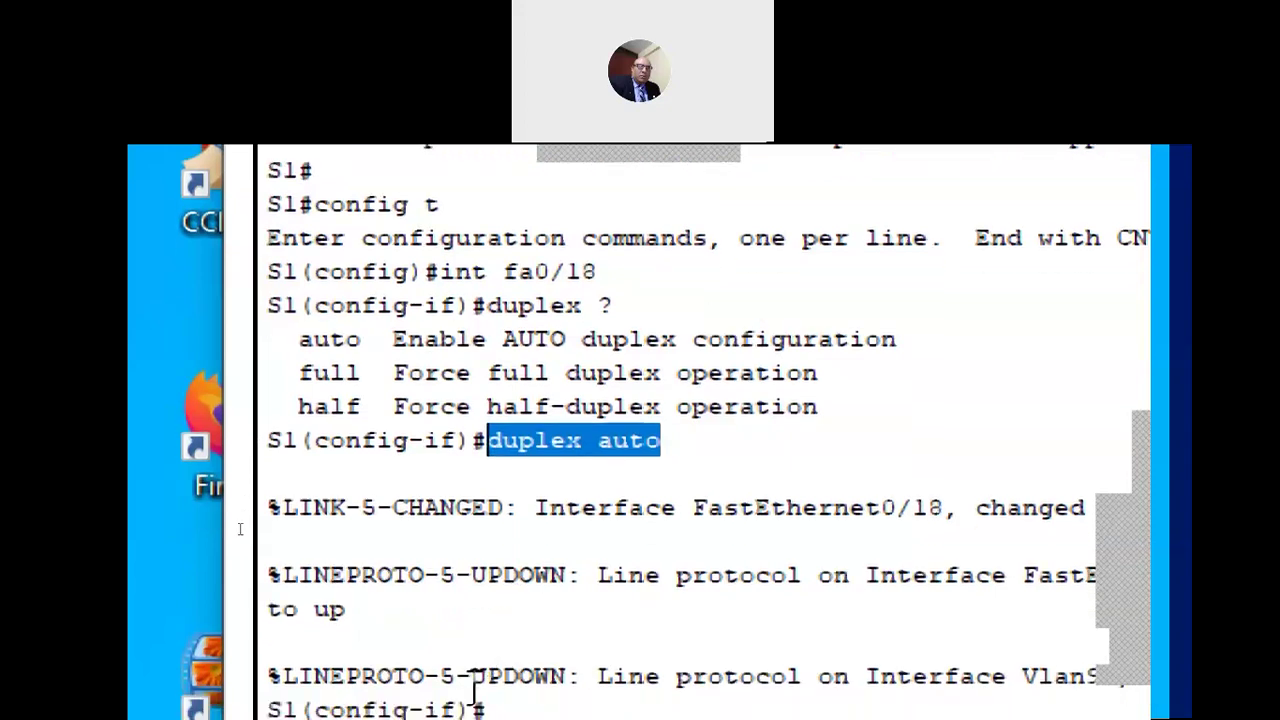
# Step: Set Fa0/18 to duplex full and view the now-red PC0–Switch1 link in the topology
pyautogui.click(535, 583)
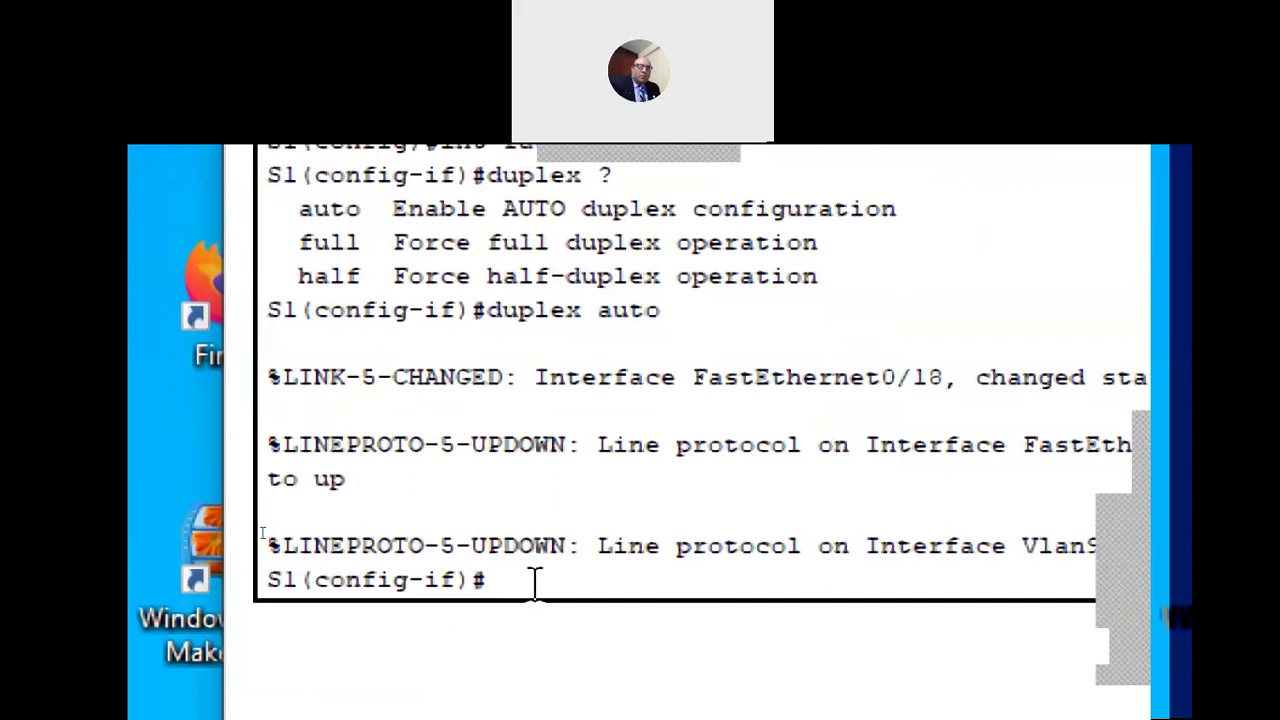
pyautogui.write('duplex ')
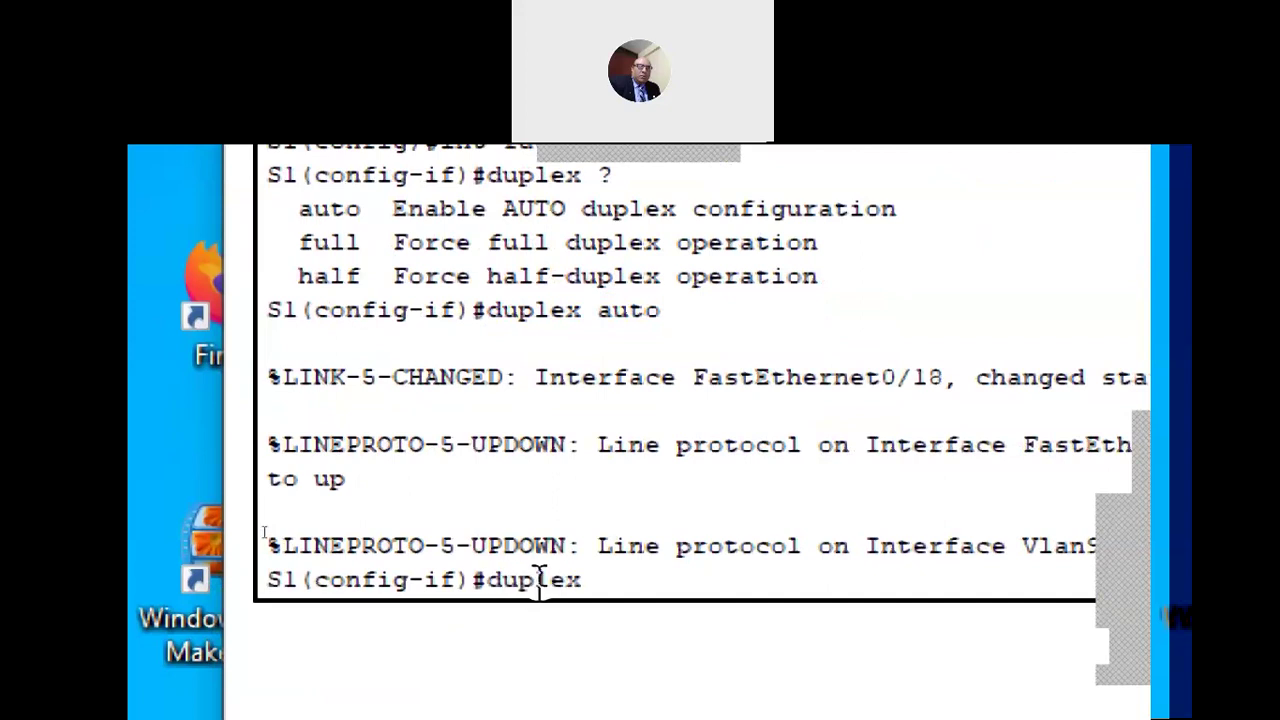
pyautogui.write('full')
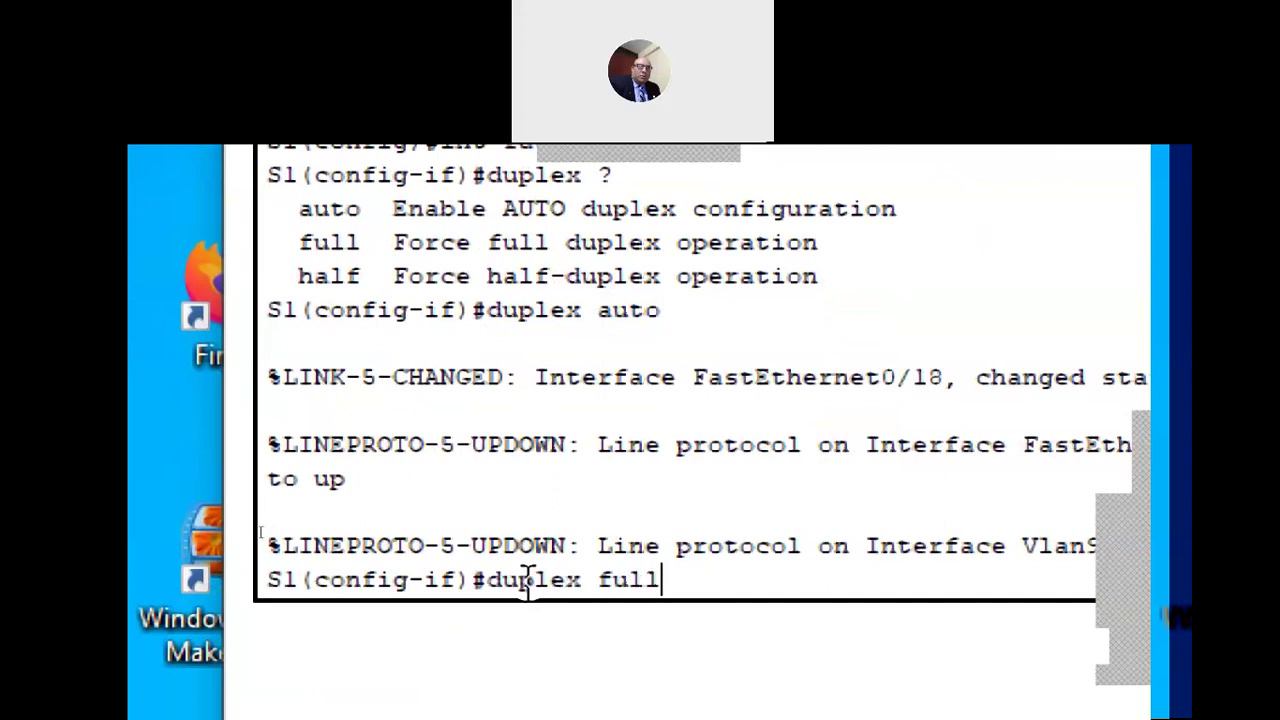
pyautogui.press('Return')
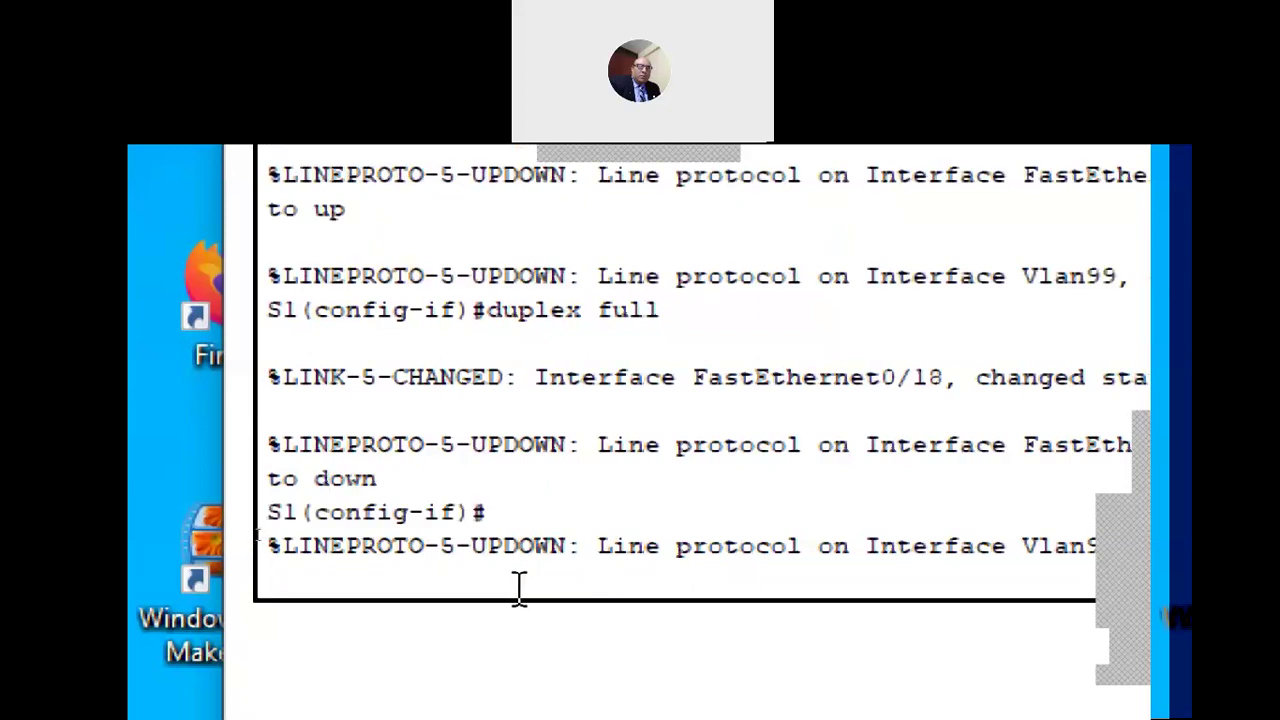
pyautogui.click(1040, 384)
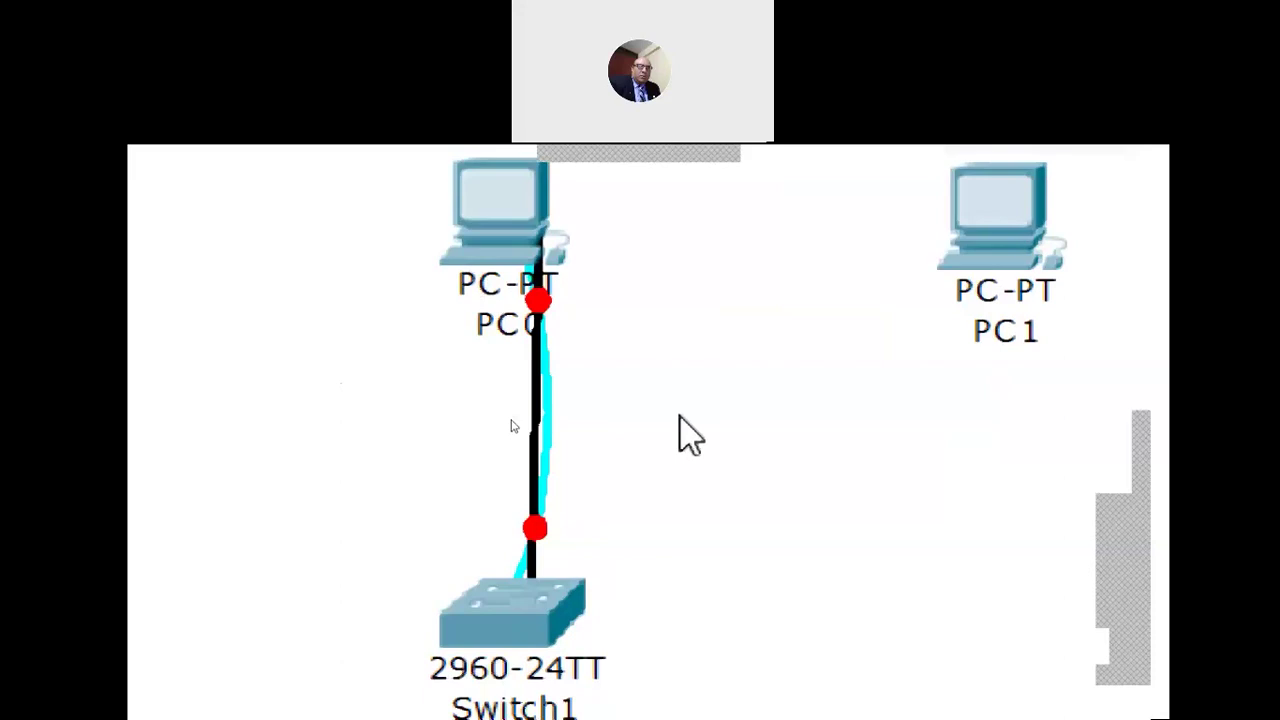
# Step: Reopen Switch1's CLI and leave configuration mode with 'end'
pyautogui.click(492, 616)
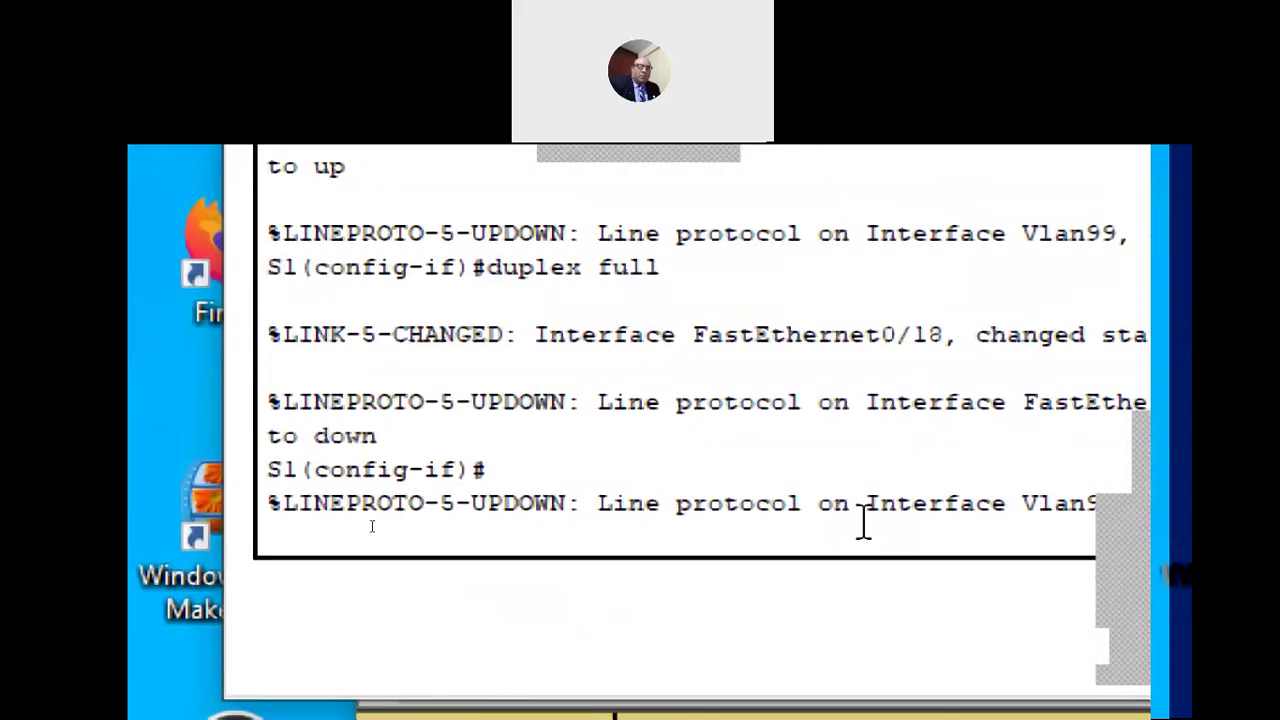
pyautogui.press('Return')
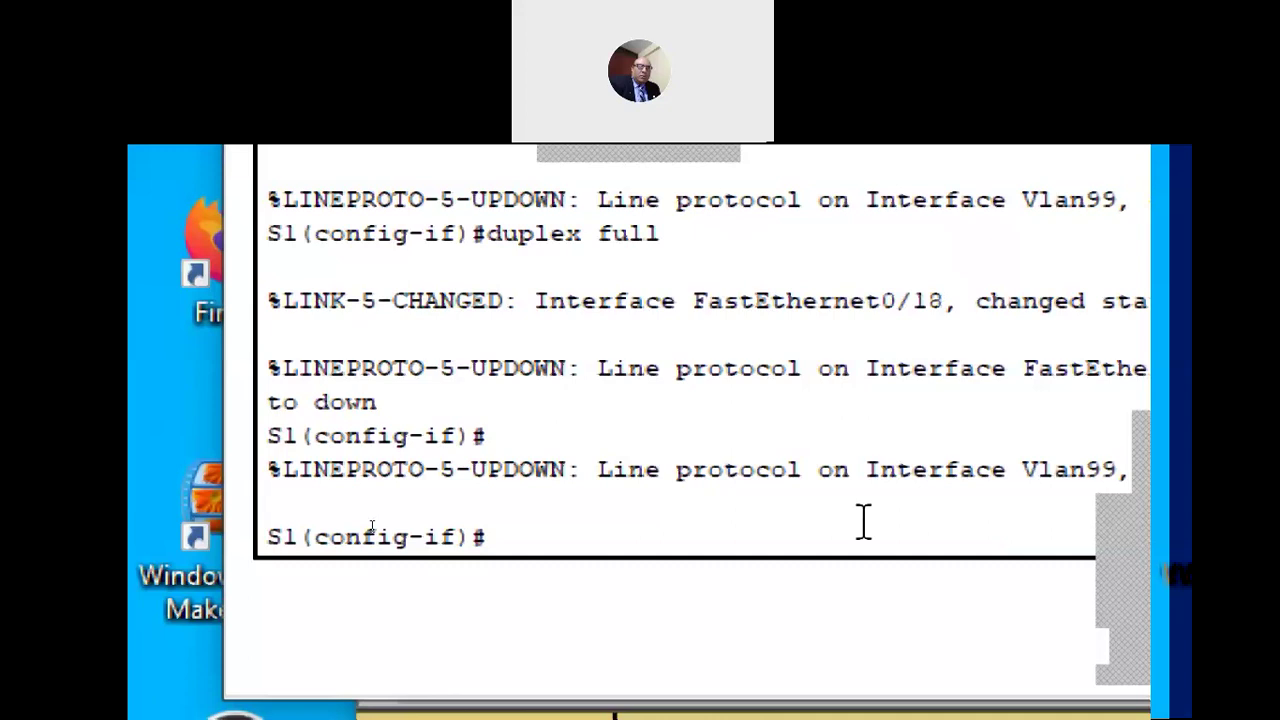
pyautogui.write('end')
pyautogui.press('Return')
# Step: Save S1's running configuration with 'wr', getting Building configuration... [OK]
pyautogui.write('e')
pyautogui.press('BackSpace')
pyautogui.press('Return')
pyautogui.write('end')
pyautogui.press('Return')
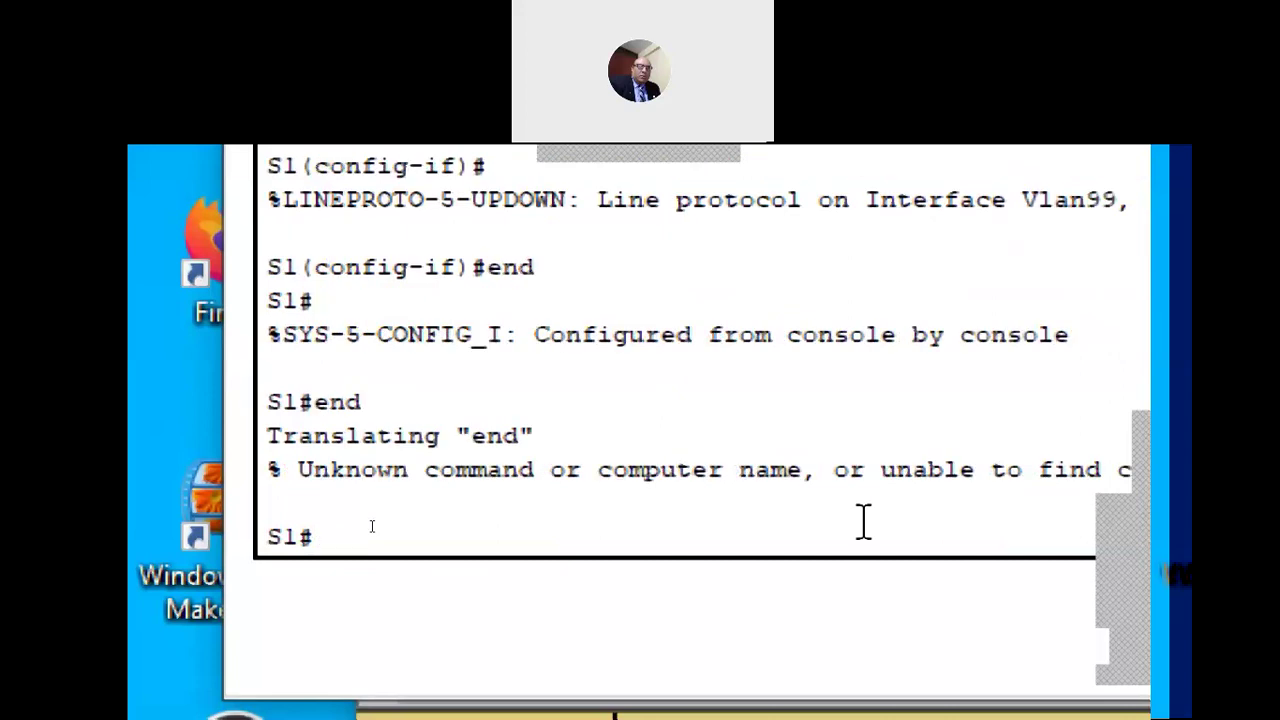
pyautogui.write('wr')
pyautogui.press('Return')
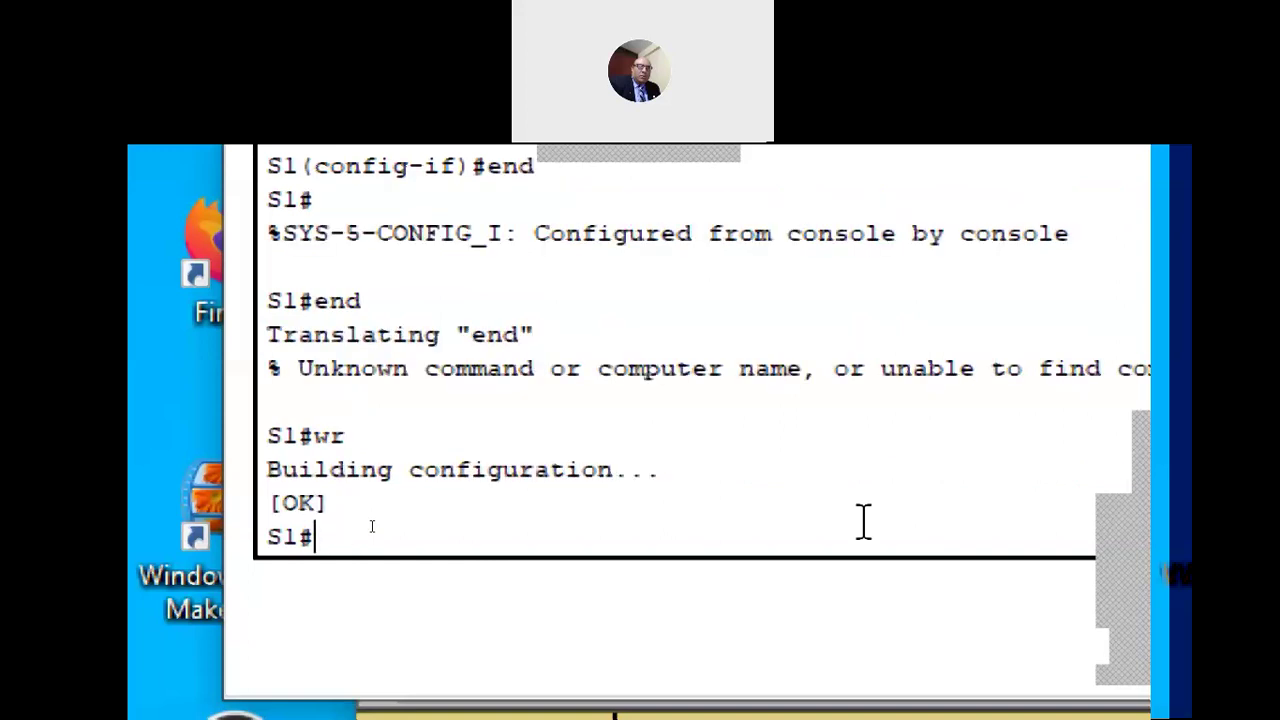
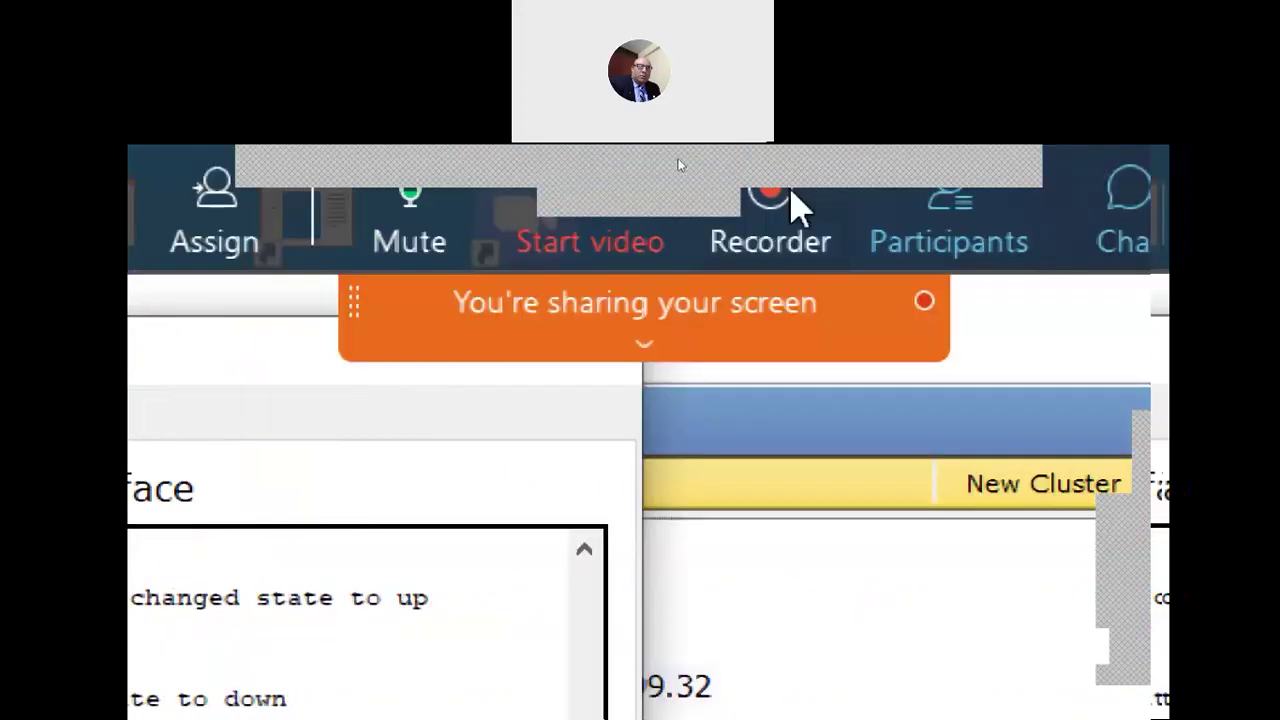
# Step: Select PC0 in the topology to bring up its Desktop tools page
pyautogui.click(775, 200)
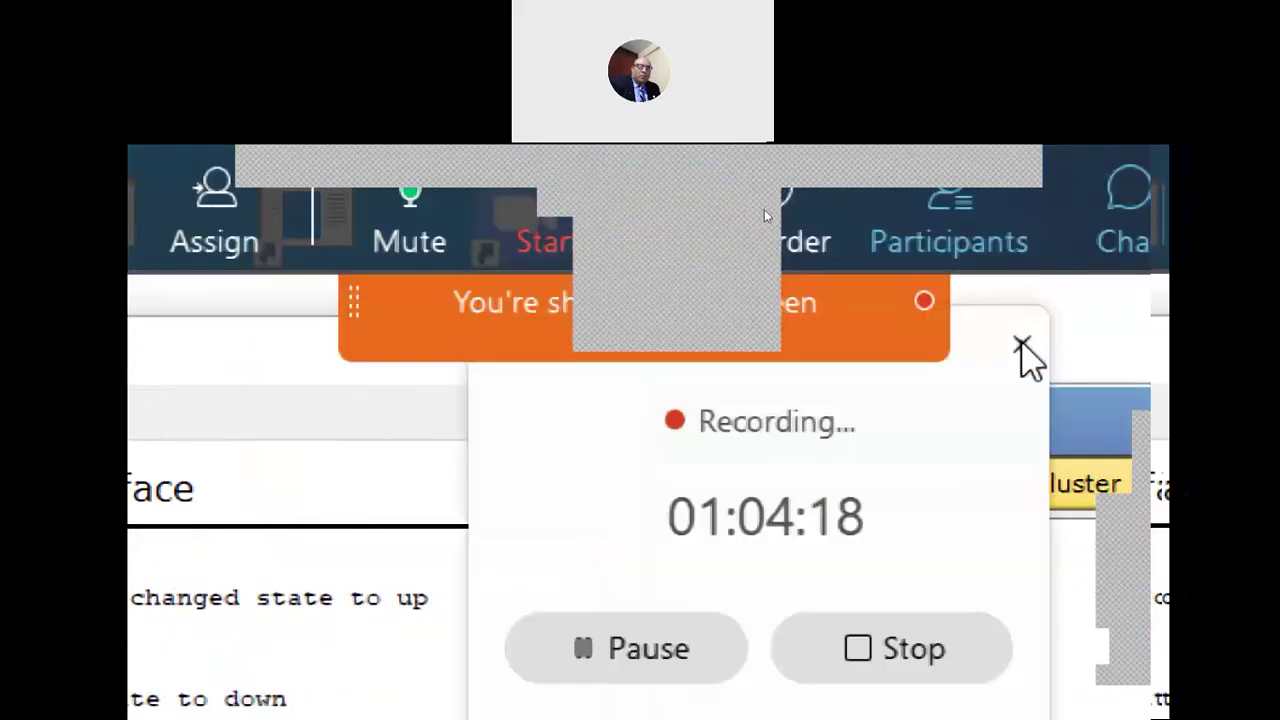
pyautogui.click(1022, 347)
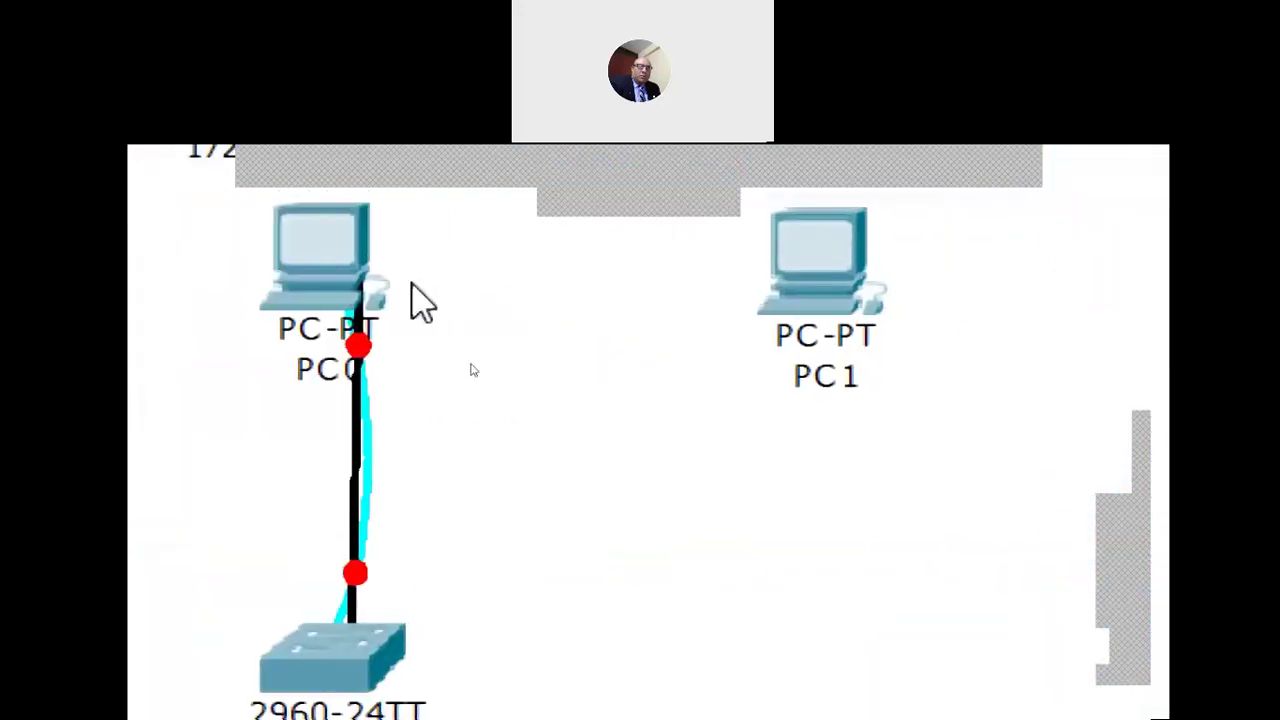
pyautogui.click(325, 252)
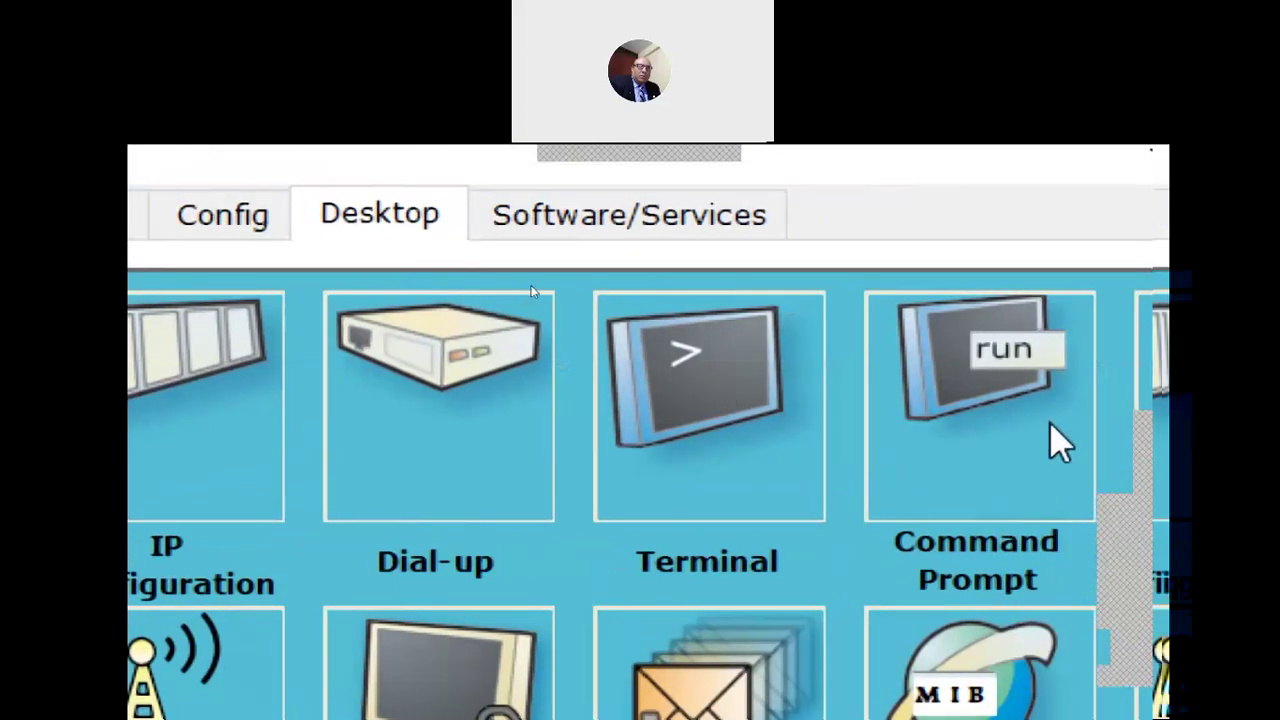
# Step: Run ipconfig /all on PC0 and highlight physical address 00E0.B029.4858
pyautogui.click(1065, 420)
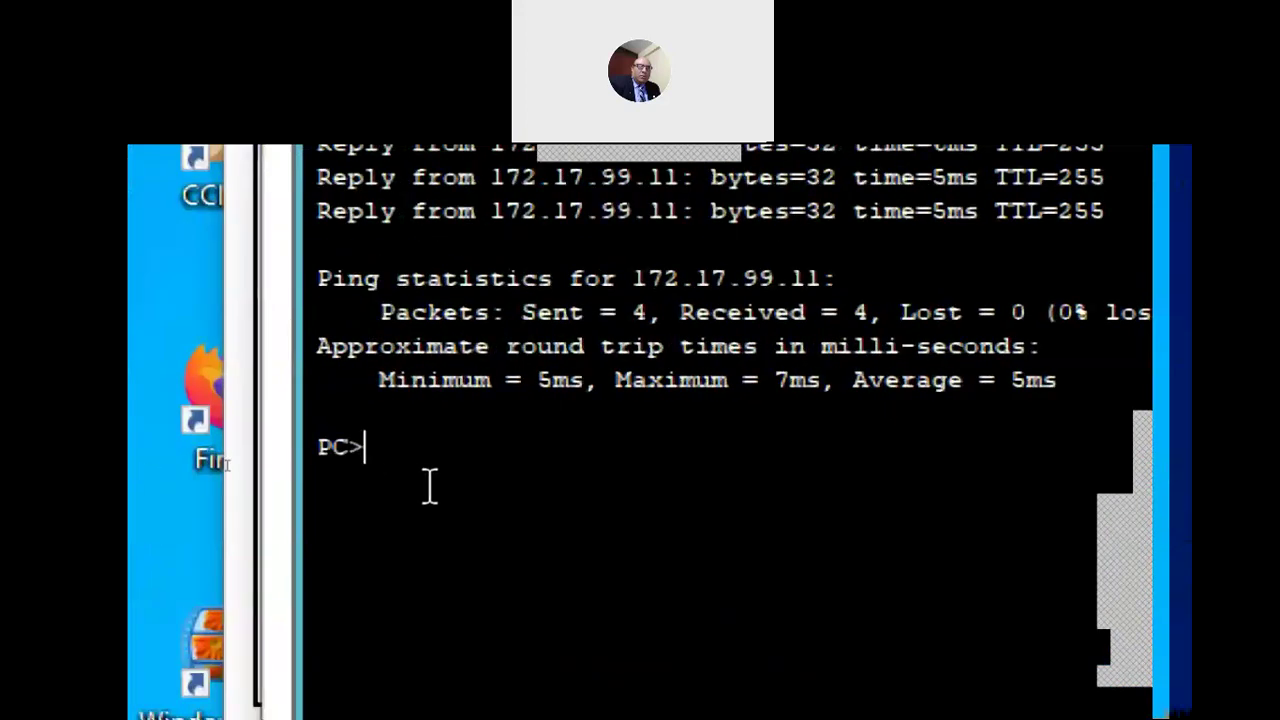
pyautogui.write('ipc')
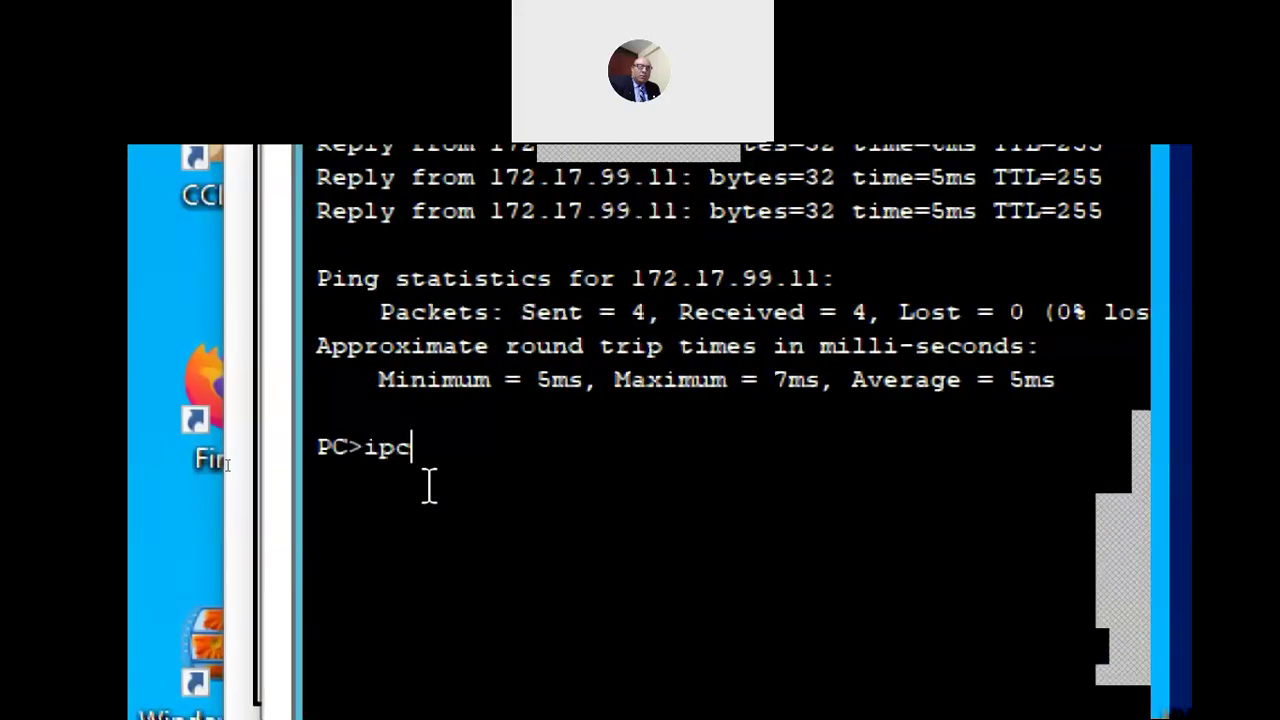
pyautogui.write('onfig /all')
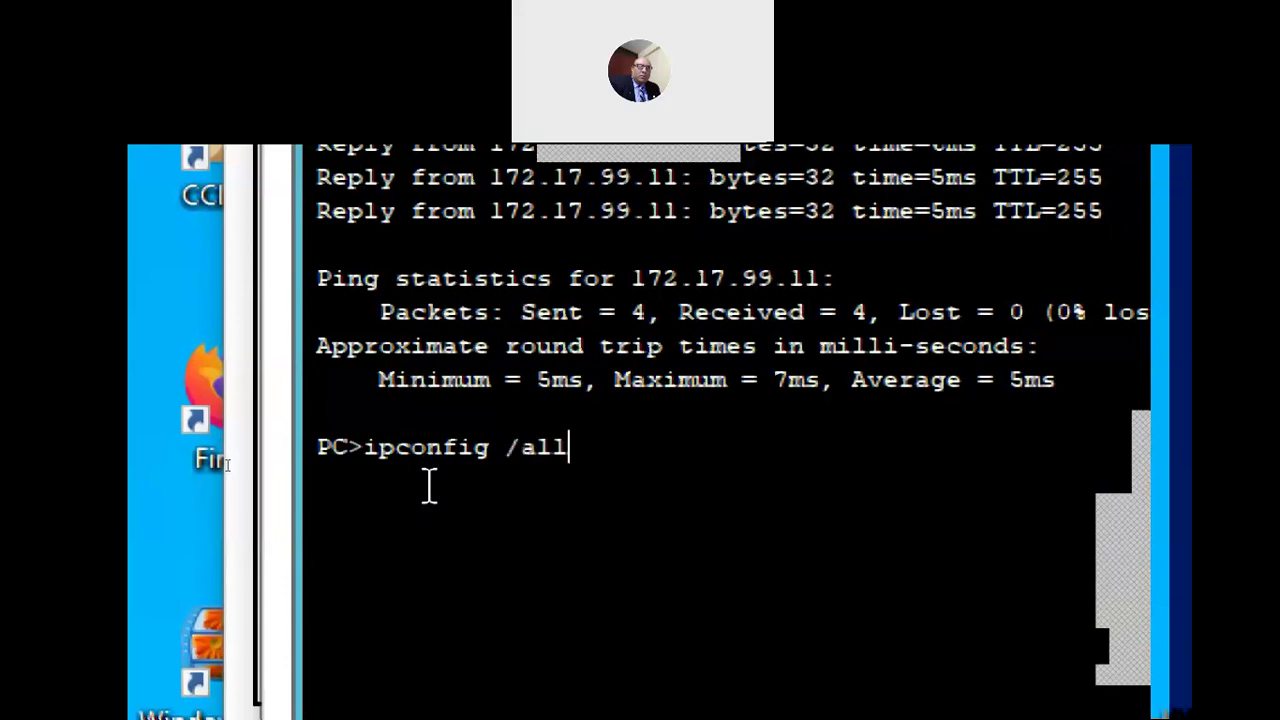
pyautogui.press('Return')
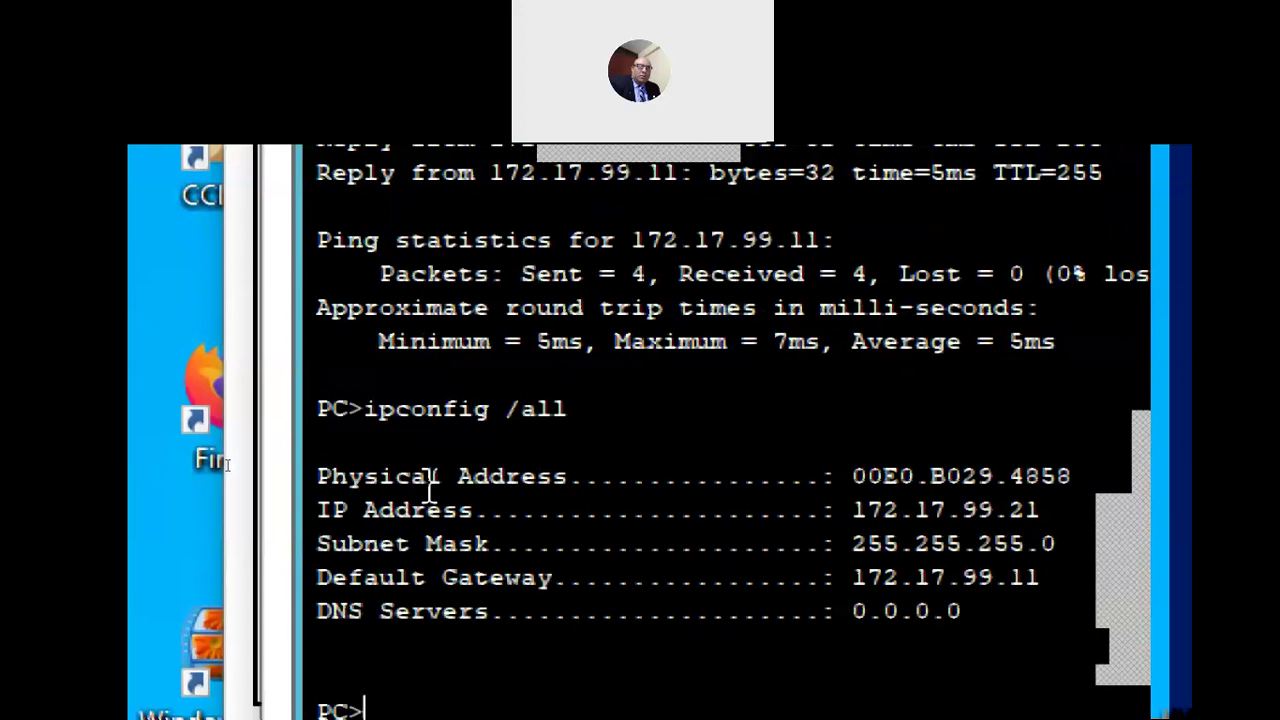
pyautogui.moveTo(1070, 476); pyautogui.dragTo(166, 438)
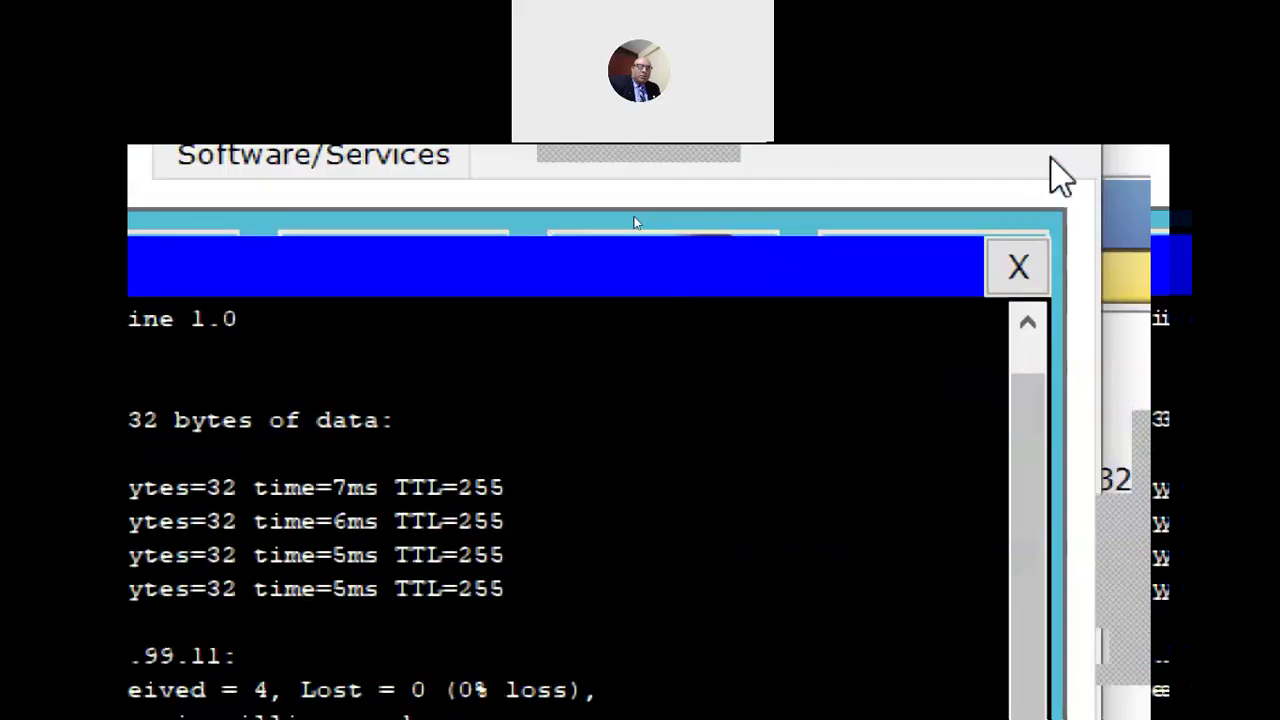
# Step: Close PC0's Command Prompt and look through its Config, Services and Desktop pages
pyautogui.click(1014, 272)
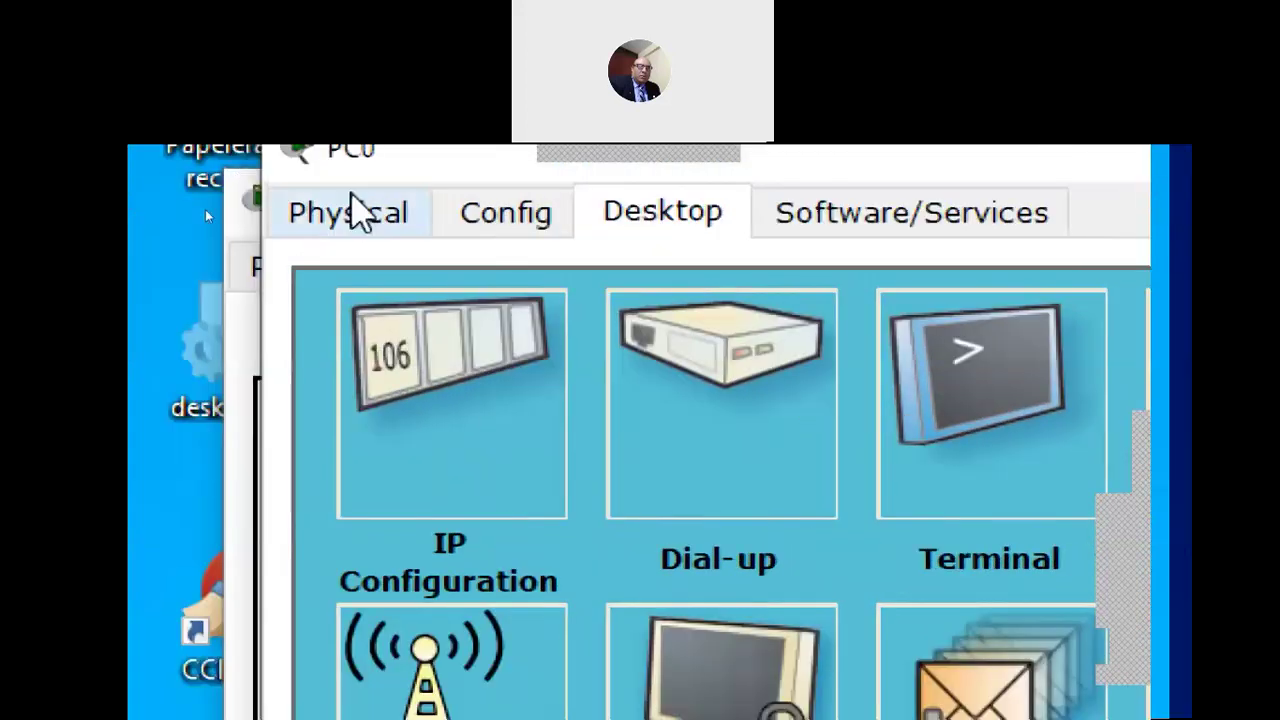
pyautogui.click(142, 226)
pyautogui.click(266, 230)
pyautogui.click(900, 214)
pyautogui.click(663, 216)
pyautogui.click(835, 405)
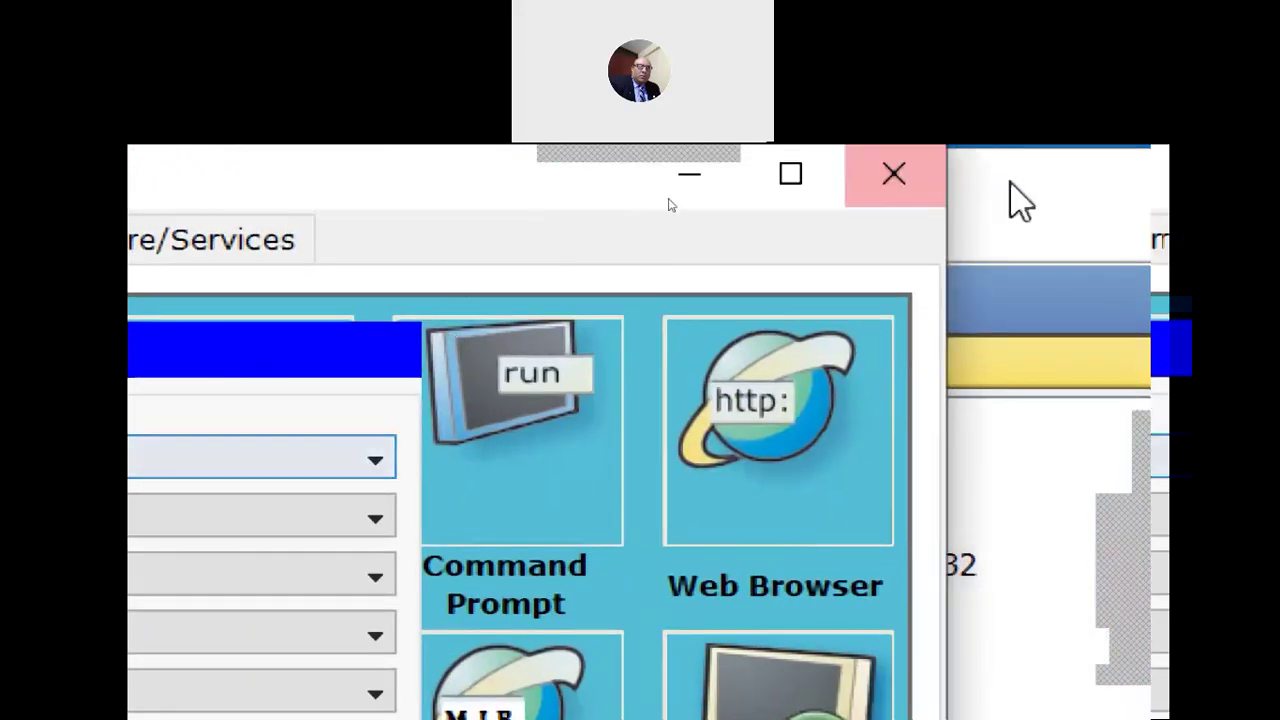
# Step: Close PC0's window and bring up switch S1's CLI console
pyautogui.click(894, 190)
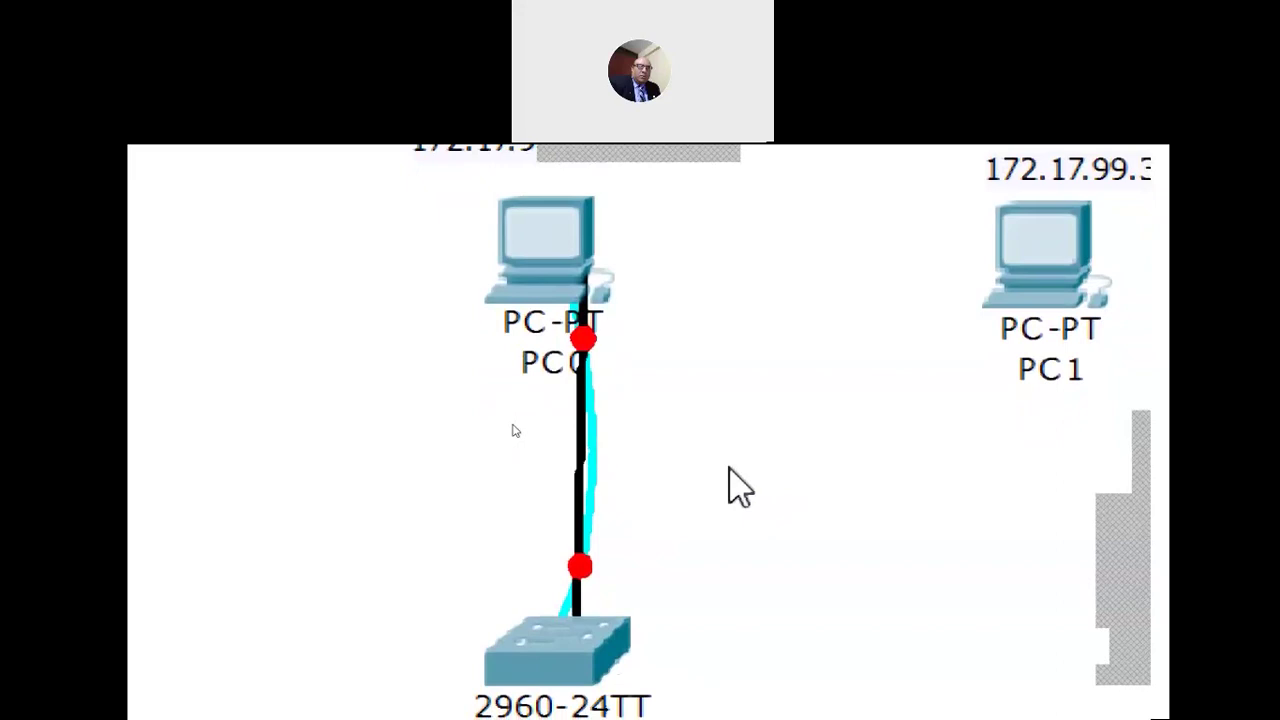
pyautogui.moveTo(510, 212)
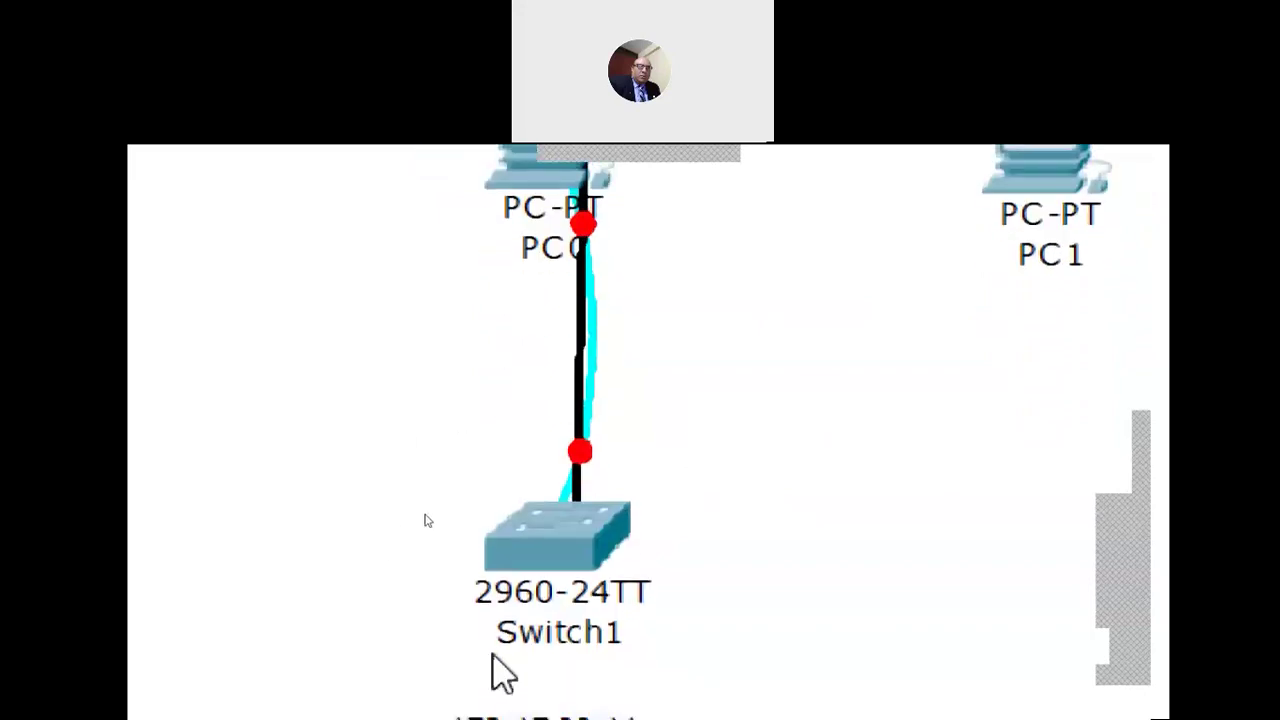
pyautogui.click(537, 545)
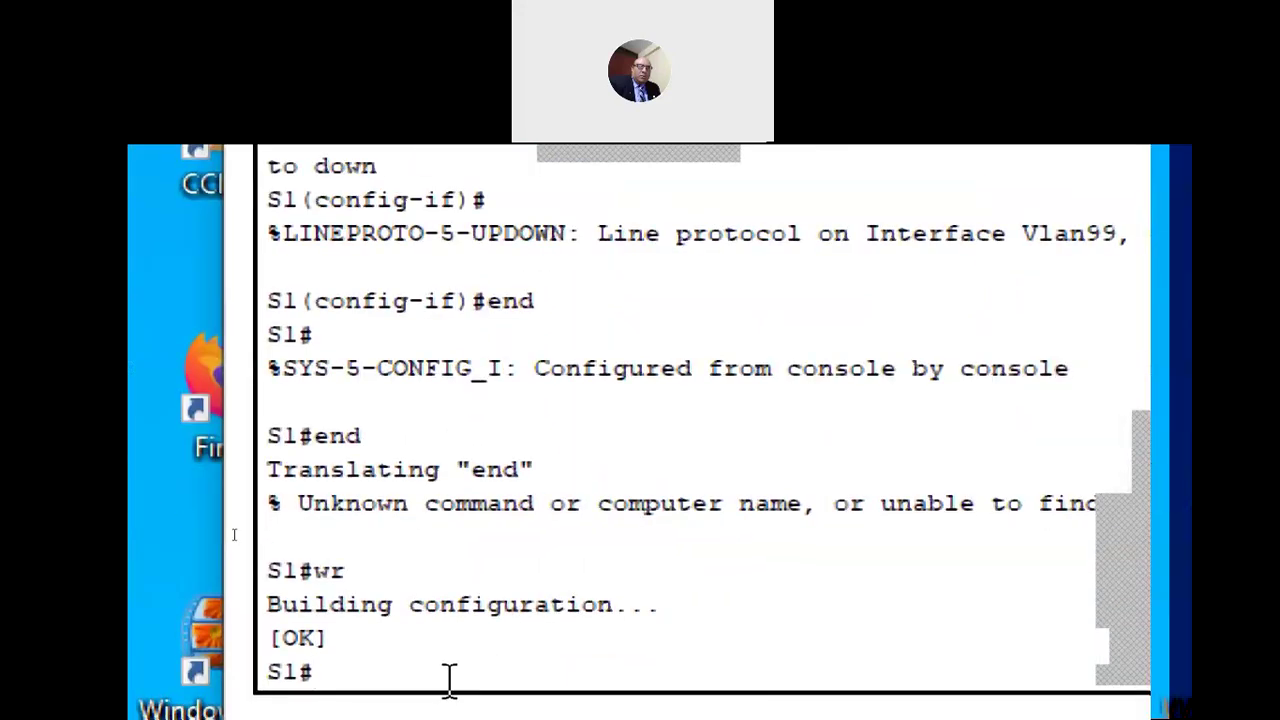
# Step: Try show mac-address-table with ? help, then with the int and interfaces keywords
pyautogui.write('show mac')
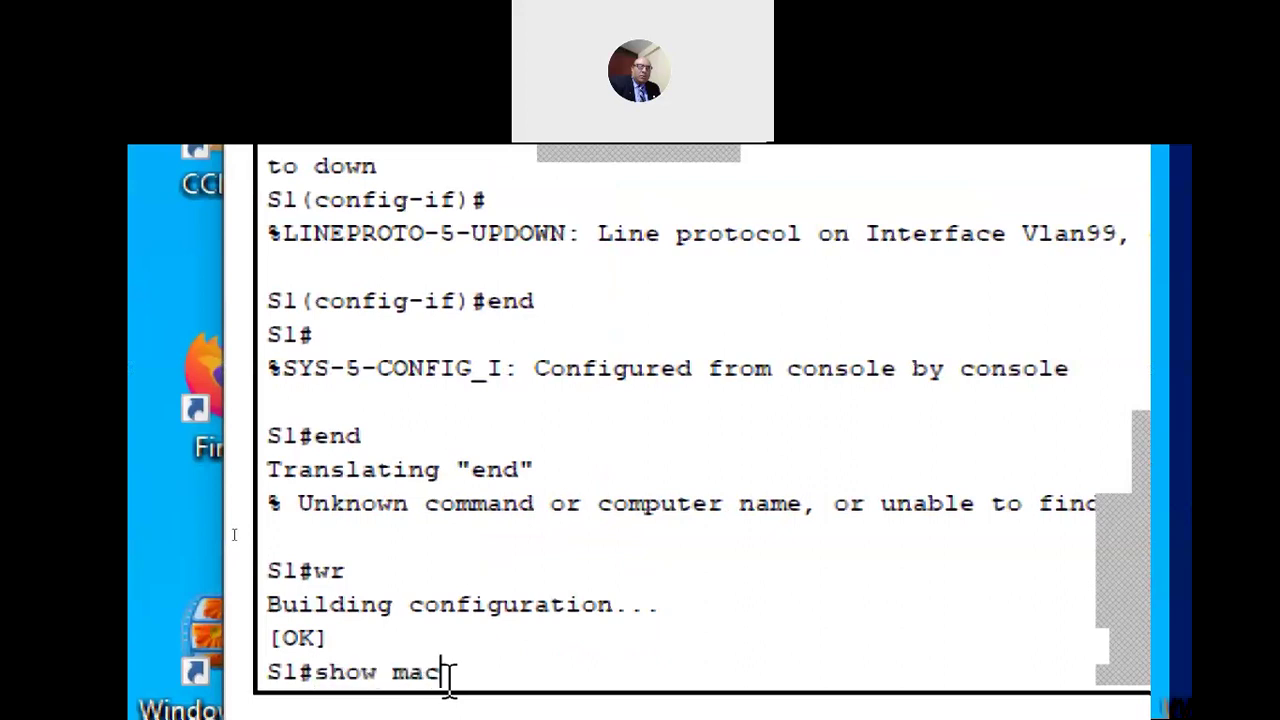
pyautogui.write(' address')
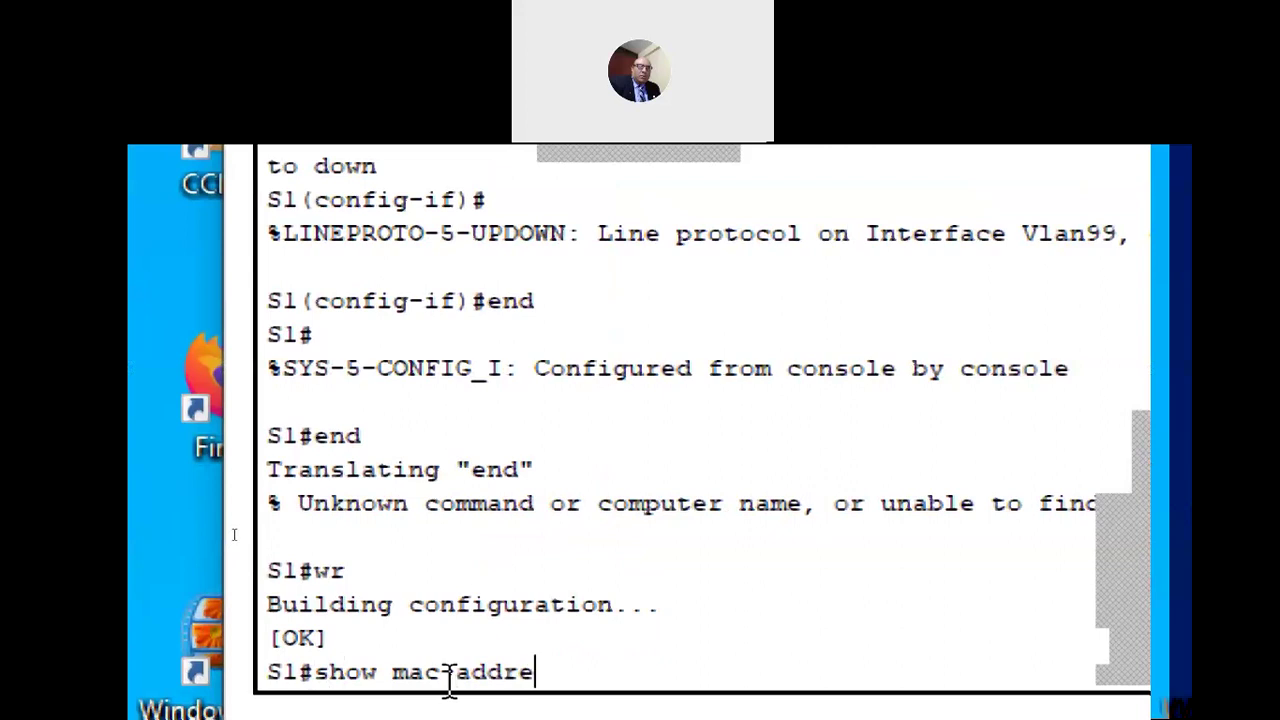
pyautogui.write('-table')
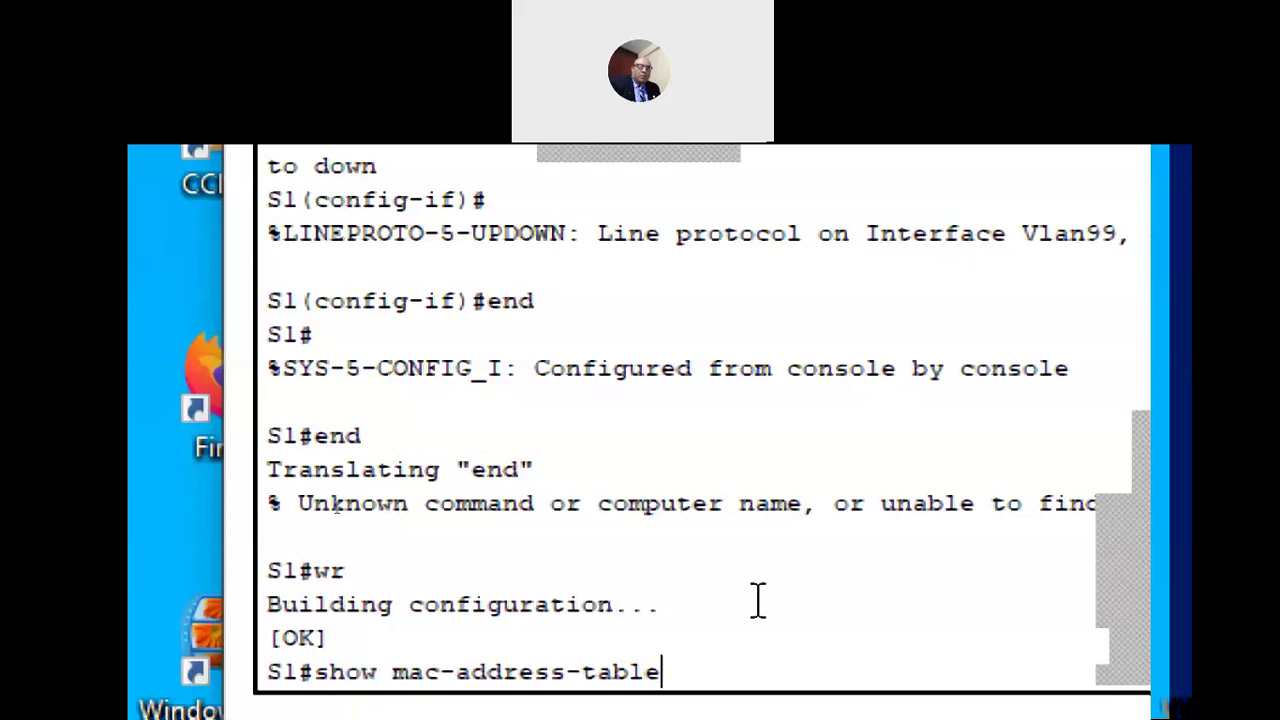
pyautogui.write('?')
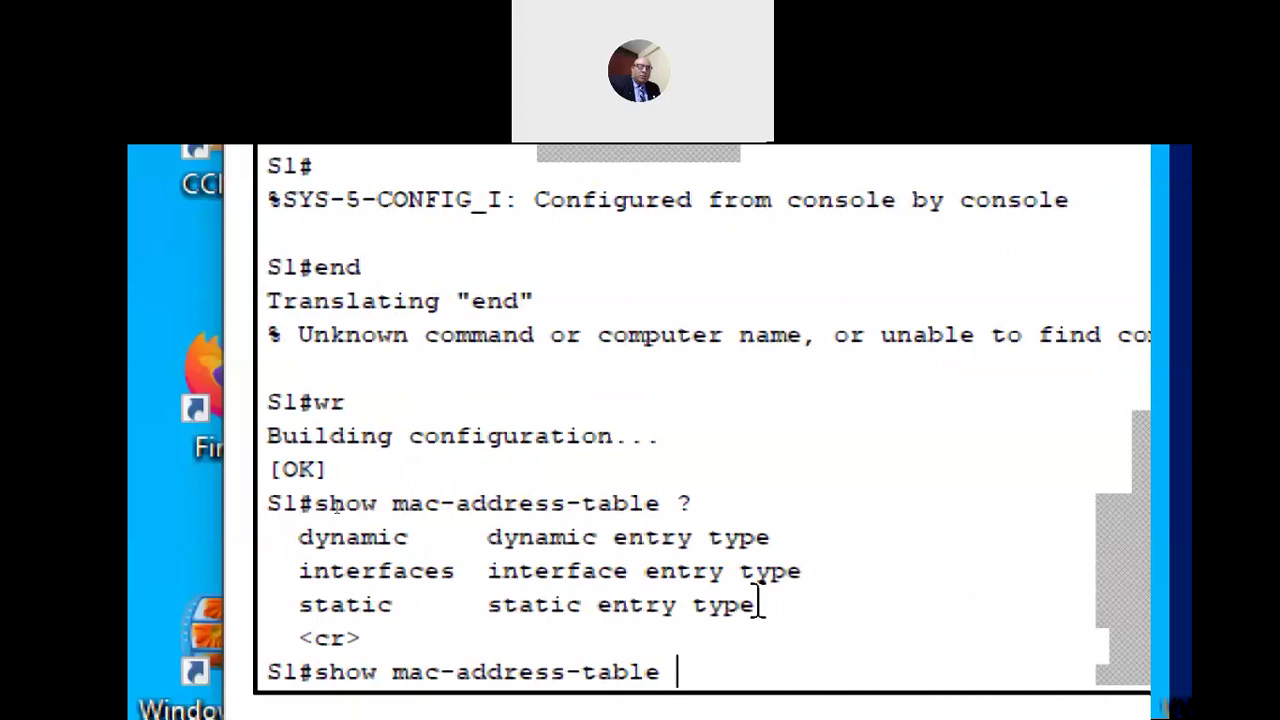
pyautogui.press('Up')
pyautogui.press('Down')
pyautogui.write('int')
pyautogui.press('Return')
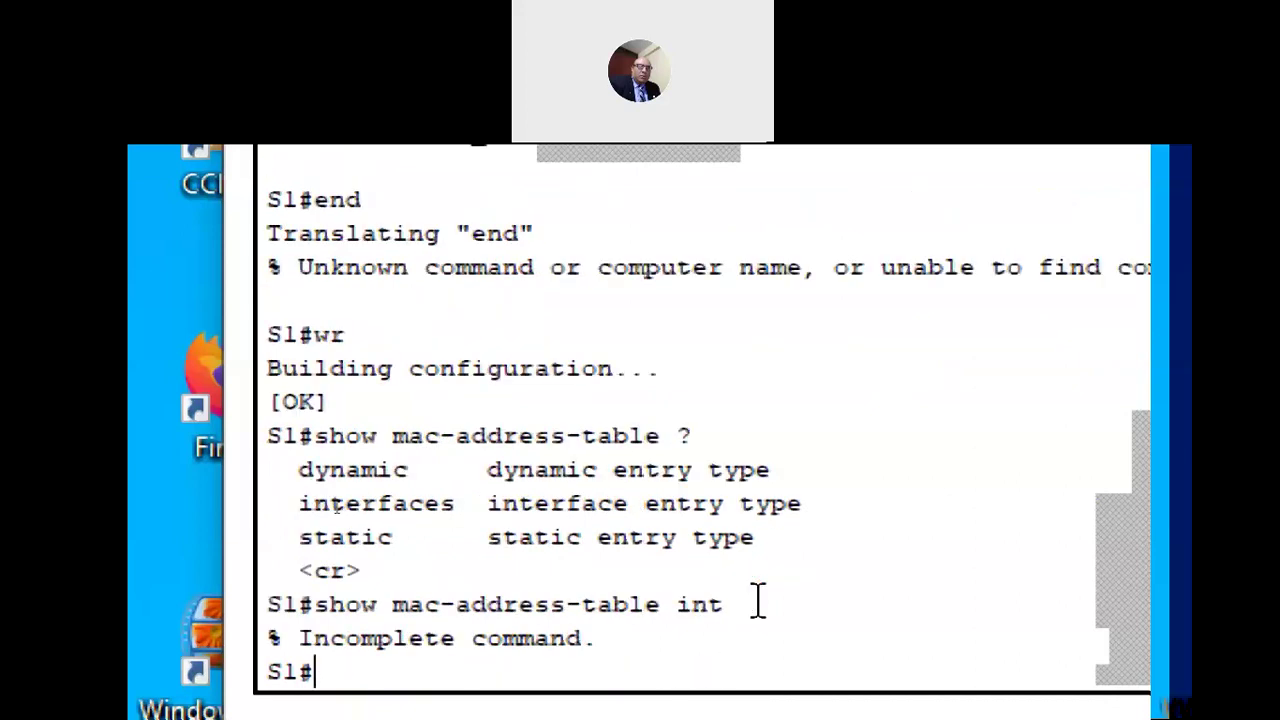
pyautogui.press('Up')
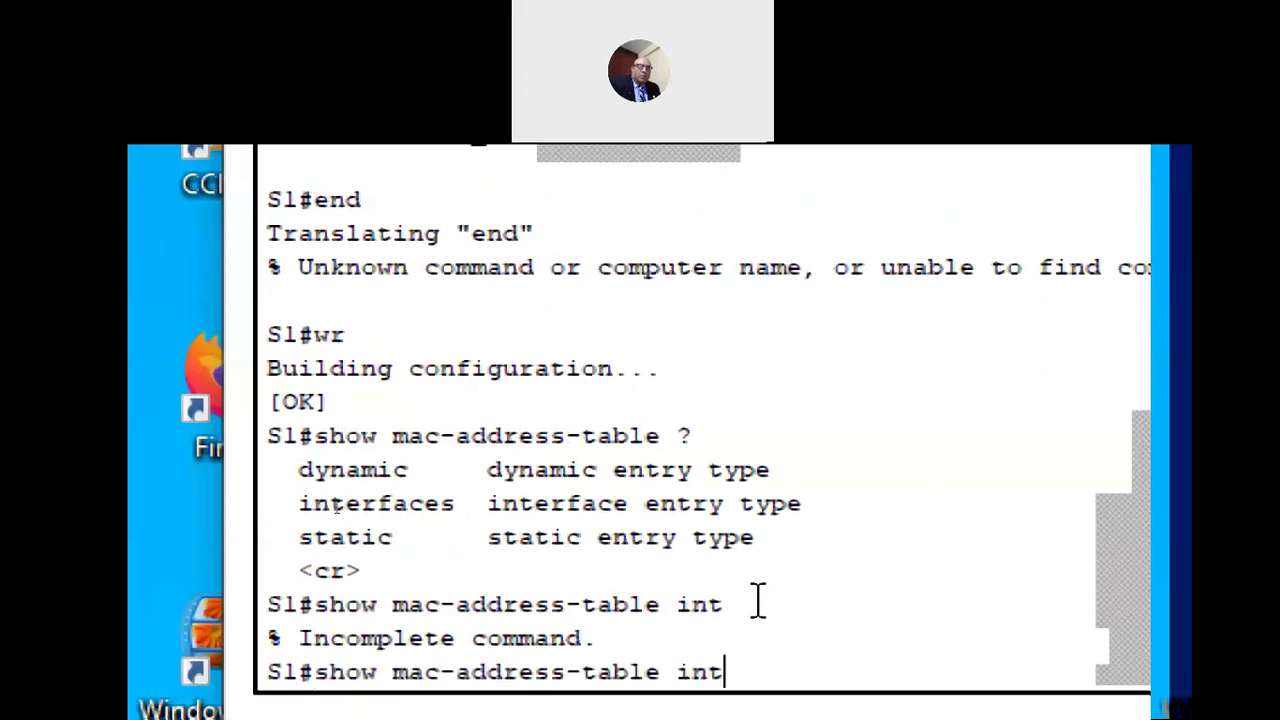
pyautogui.write('erface')
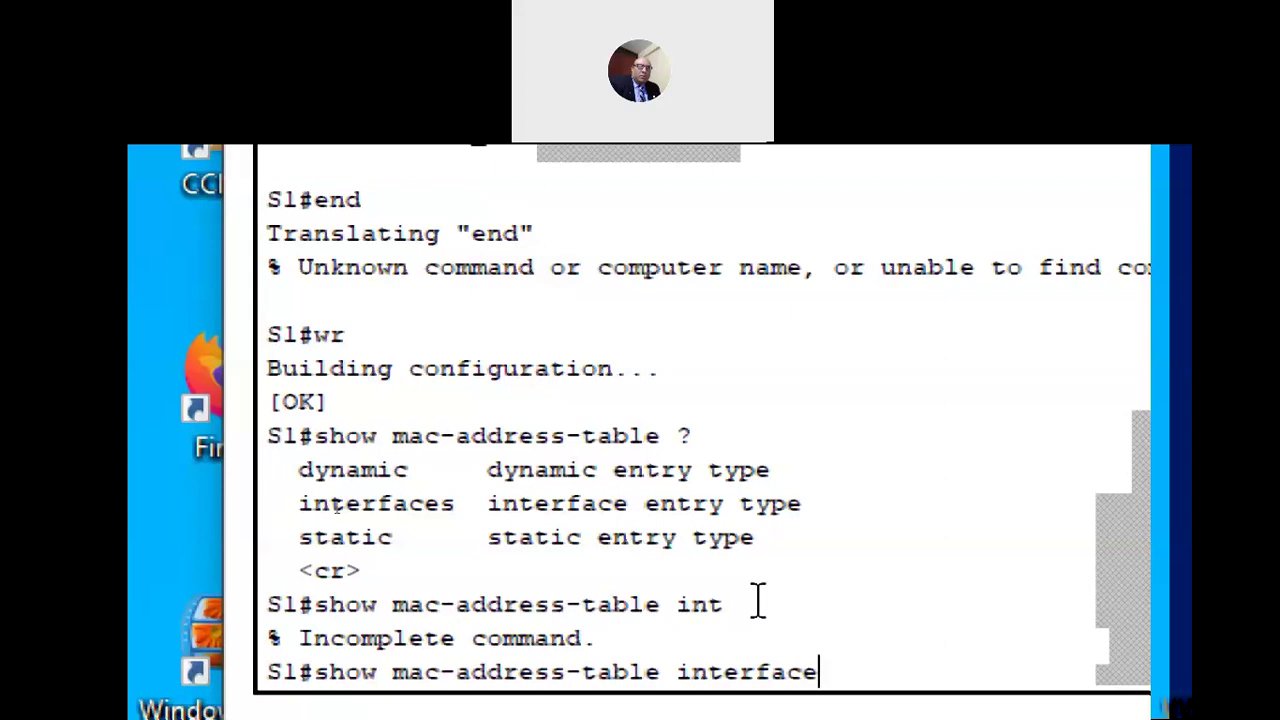
pyautogui.write('s')
pyautogui.press('Return')
# Step: Query the MAC address table for interface fa0/18, which comes back empty
pyautogui.press('Up')
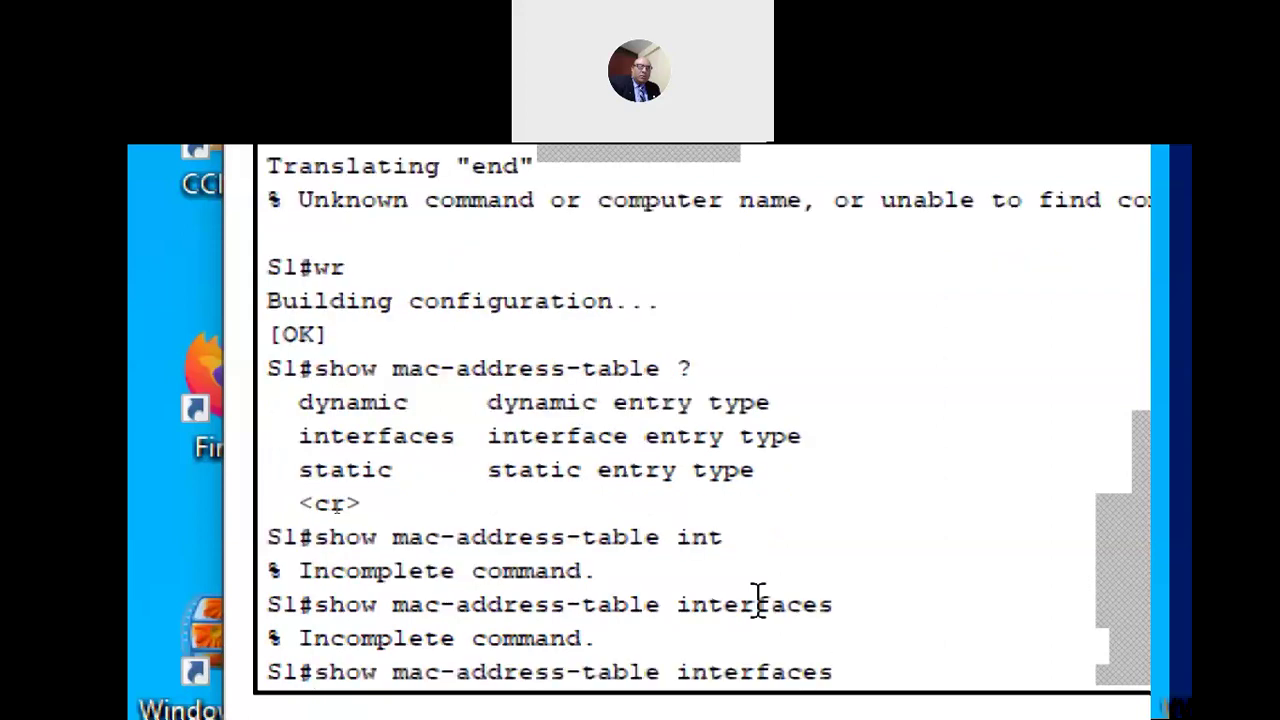
pyautogui.press('BackSpace')
pyautogui.press('BackSpace')
pyautogui.press('BackSpace')
pyautogui.press('BackSpace')
pyautogui.press('BackSpace')
pyautogui.press('BackSpace')
pyautogui.press('BackSpace')
pyautogui.press('BackSpace')
pyautogui.press('BackSpace')
pyautogui.press('BackSpace')
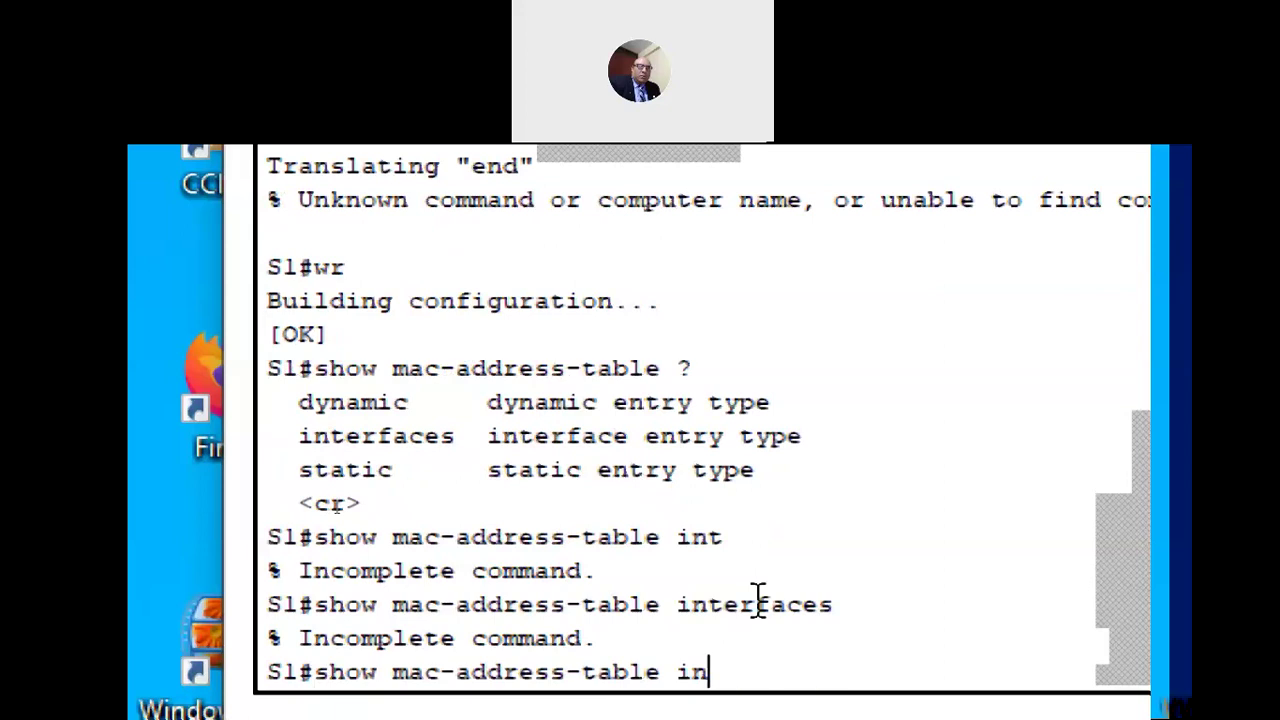
pyautogui.write('fa0/1')
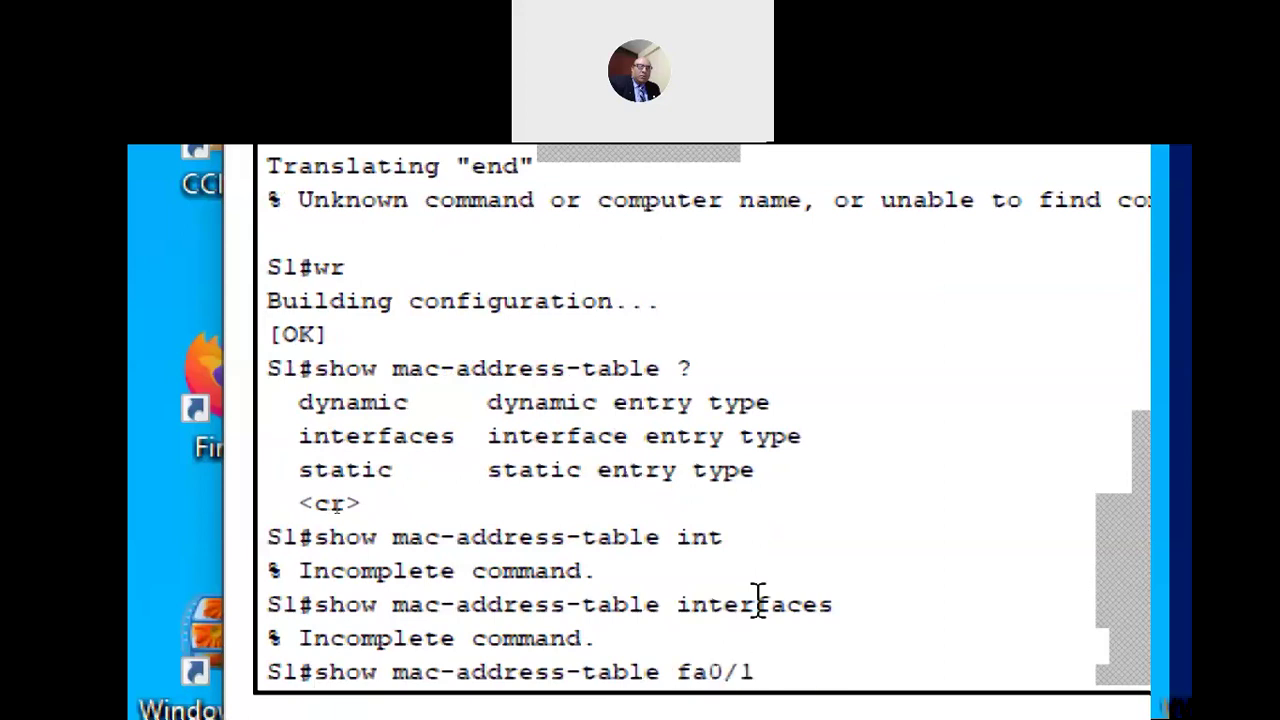
pyautogui.write('8')
pyautogui.press('Return')
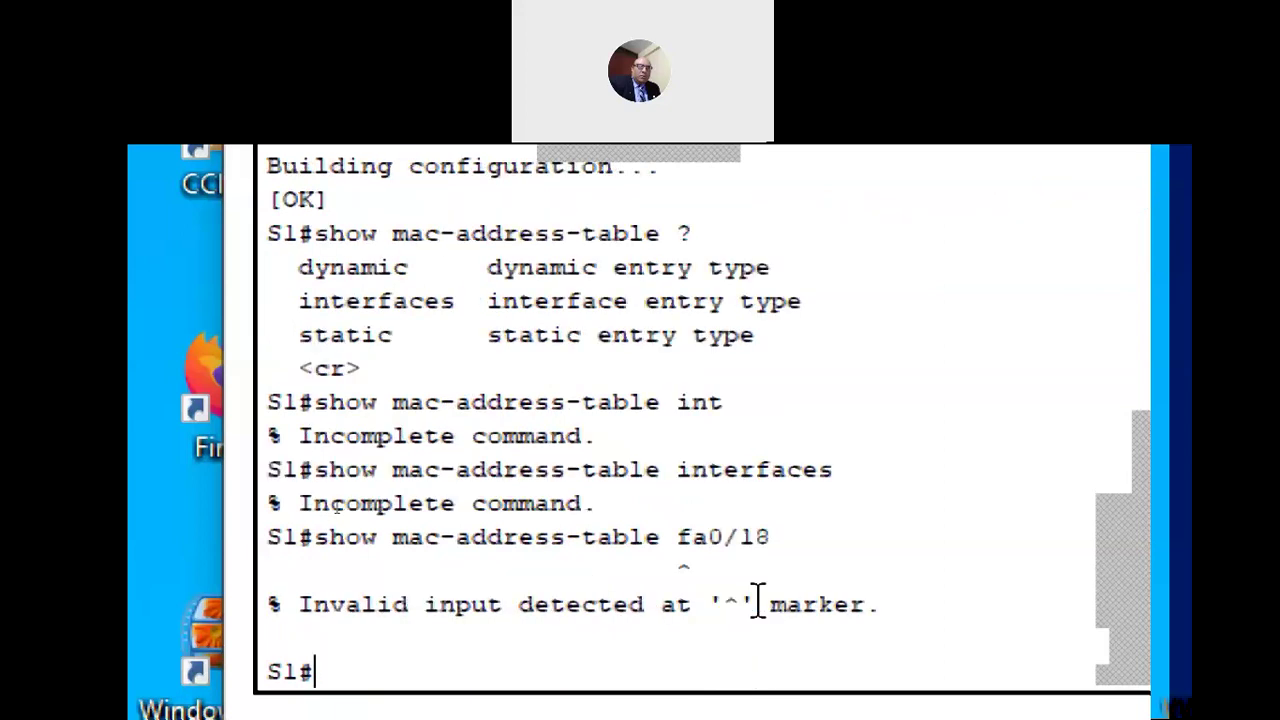
pyautogui.press('Up')
pyautogui.press('Left')
pyautogui.press('Left')
pyautogui.press('Left')
pyautogui.press('Left')
pyautogui.press('Left')
pyautogui.press('Left')
pyautogui.write('int')
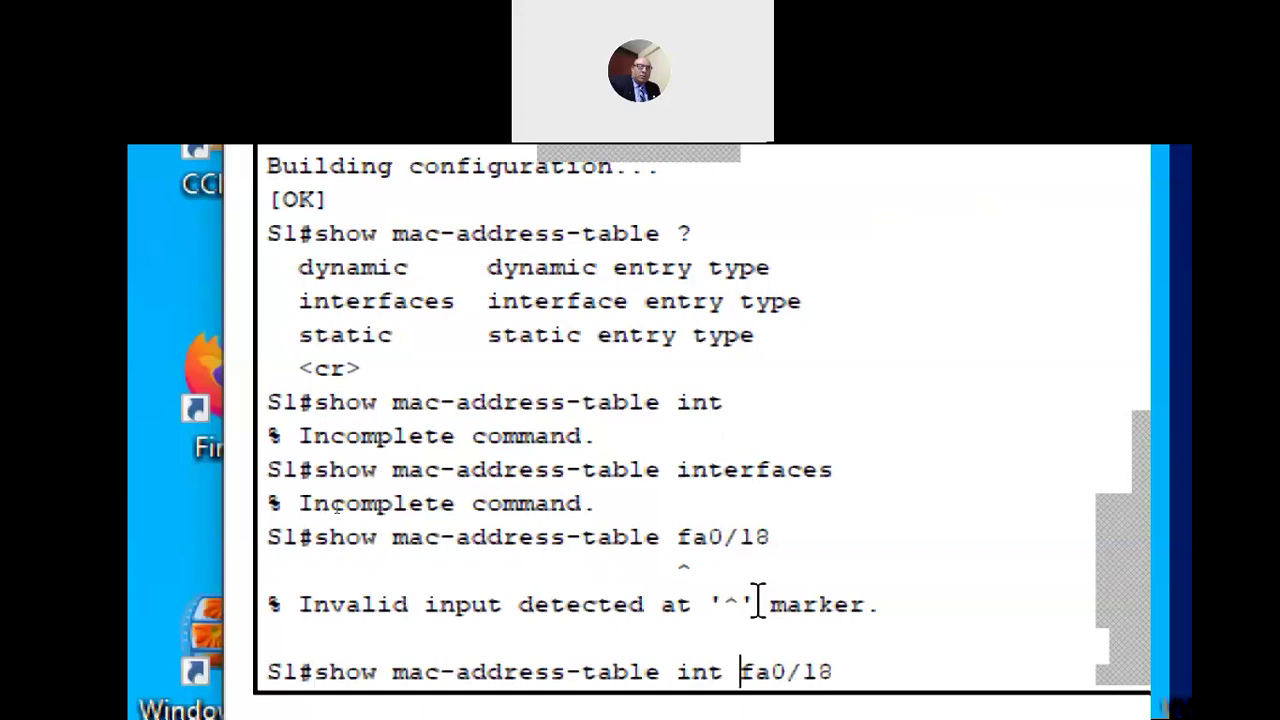
pyautogui.press('Return')
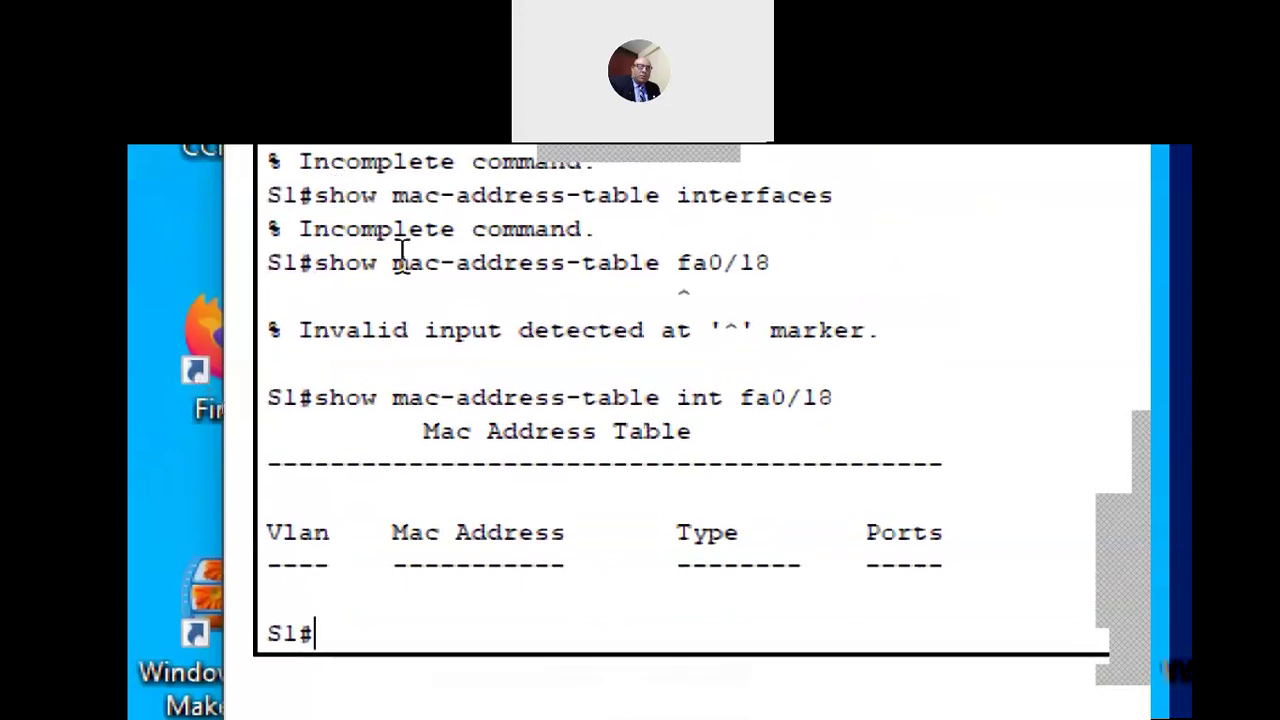
pyautogui.moveTo(836, 398); pyautogui.dragTo(251, 414)
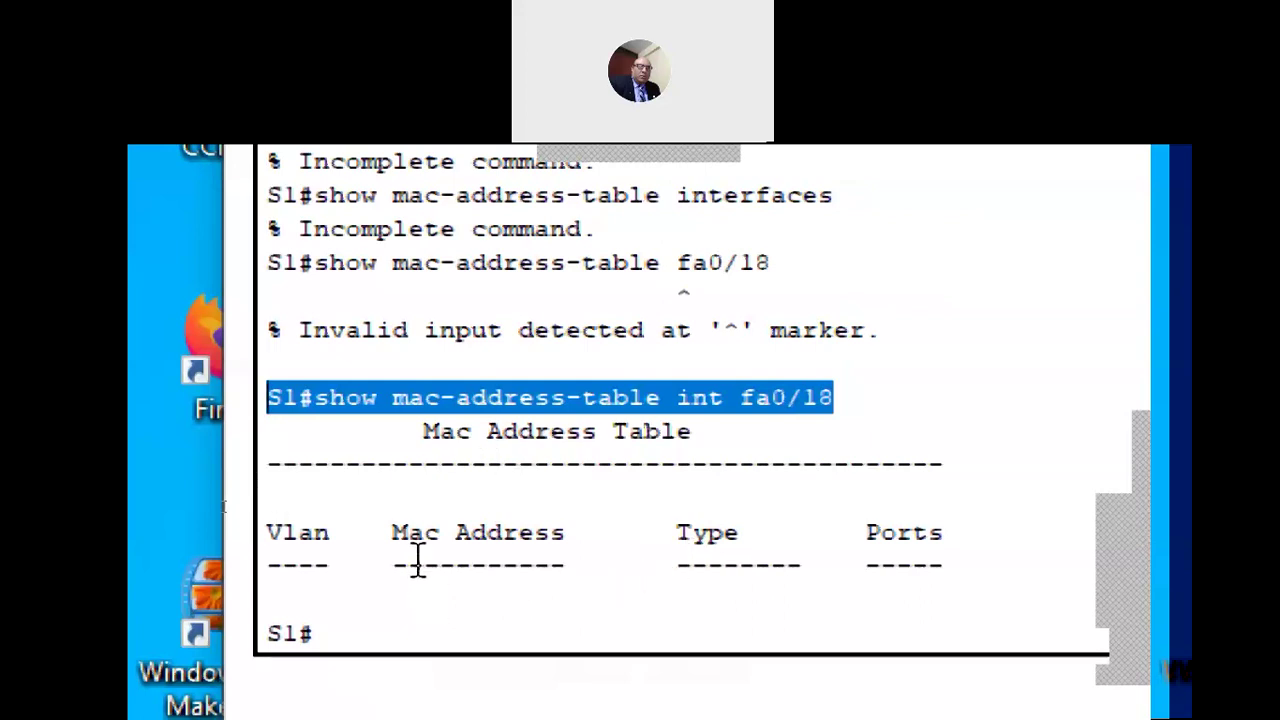
pyautogui.click(375, 638)
pyautogui.press('Up')
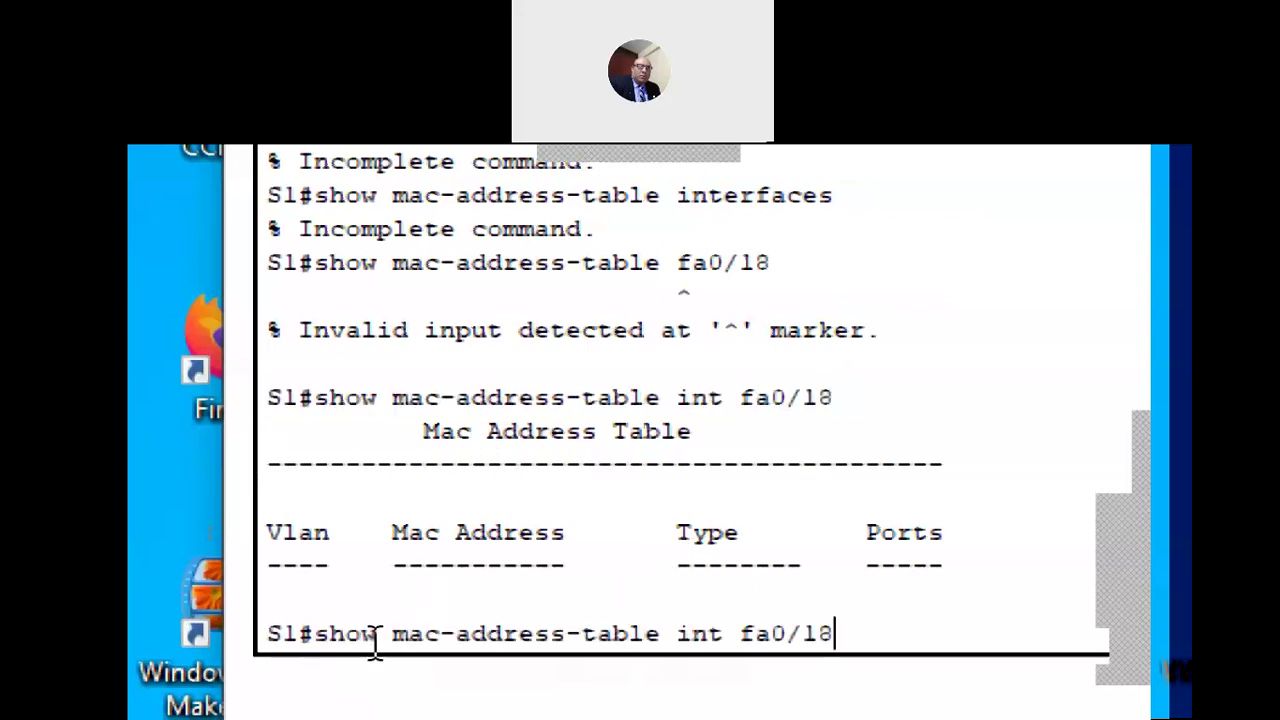
pyautogui.press('BackSpace')
pyautogui.press('BackSpace')
pyautogui.press('BackSpace')
pyautogui.press('BackSpace')
pyautogui.press('BackSpace')
pyautogui.press('BackSpace')
pyautogui.press('BackSpace')
pyautogui.press('BackSpace')
pyautogui.press('BackSpace')
pyautogui.press('BackSpace')
pyautogui.press('BackSpace')
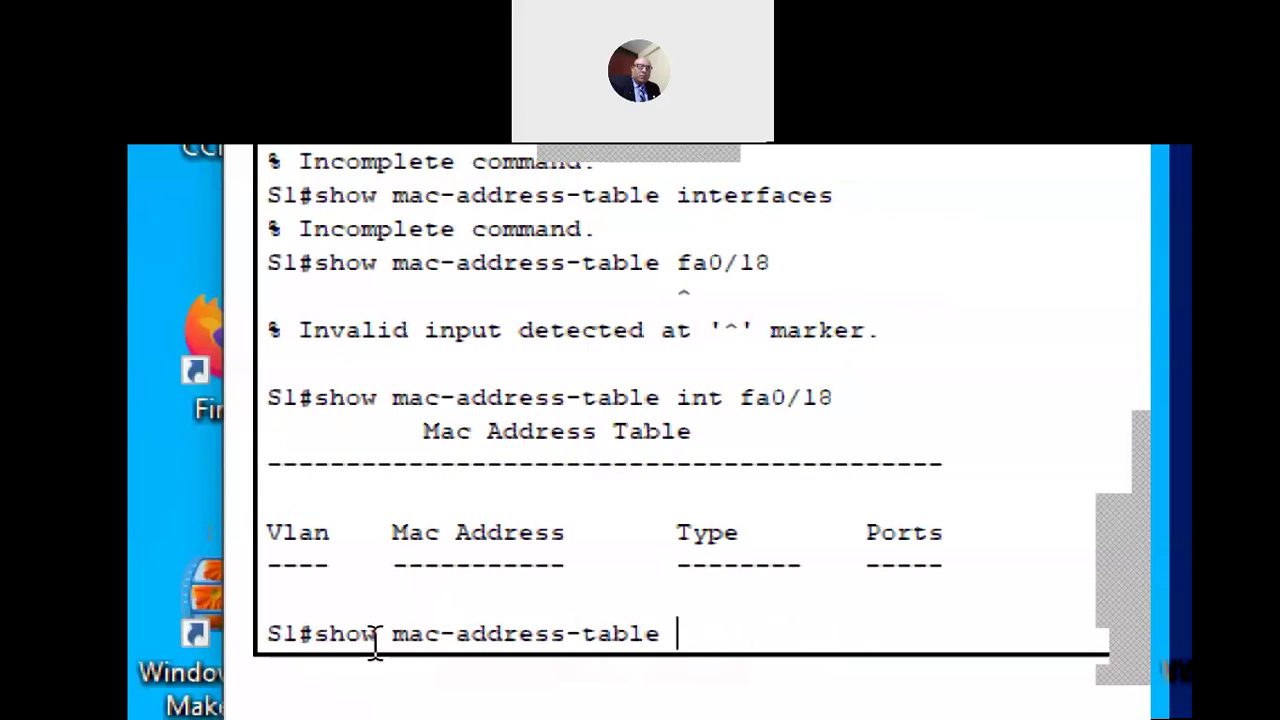
# Step: Try show mac-address-table vlan 99 and int vlan 99, both rejected
pyautogui.write('vlan 99')
pyautogui.press('Return')
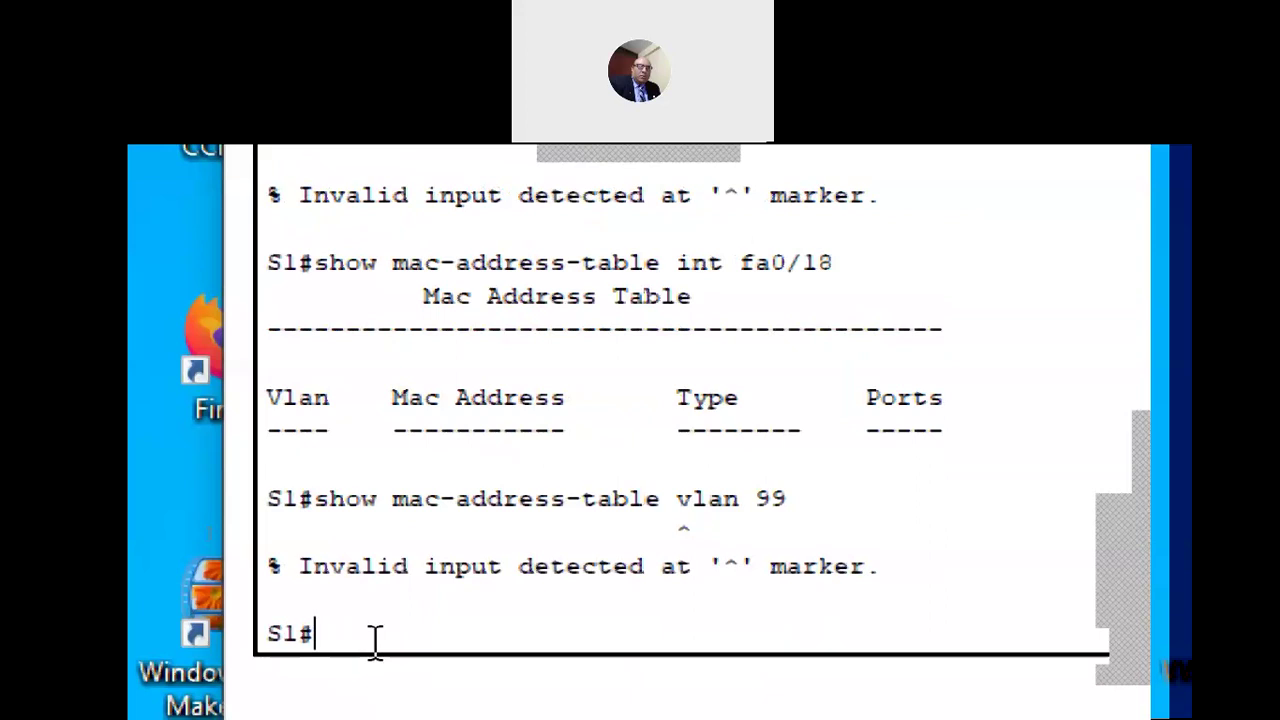
pyautogui.press('Up')
pyautogui.press('Left')
pyautogui.press('Left')
pyautogui.press('Left')
pyautogui.press('Left')
pyautogui.press('Left')
pyautogui.press('Left')
pyautogui.press('Left')
pyautogui.write('int')
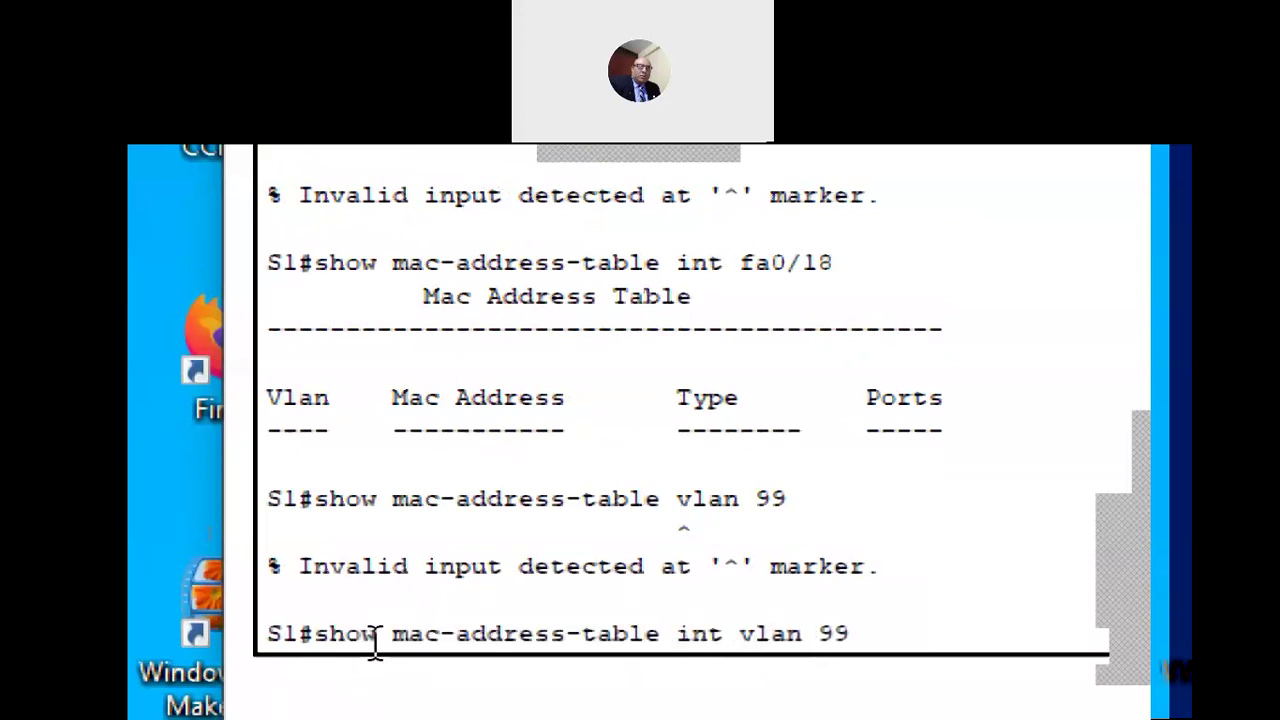
pyautogui.press('Return')
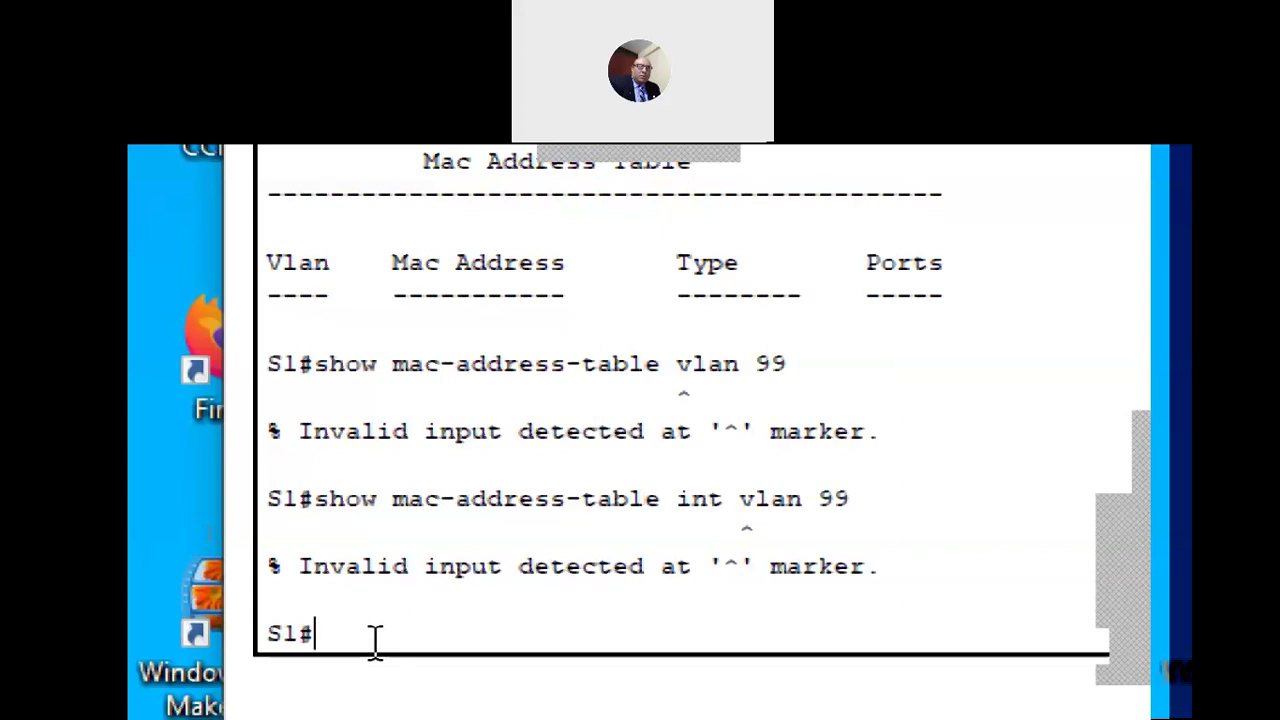
# Step: Run show mac-address-table dynamic and highlight the command, showing an empty table
pyautogui.press('Up')
pyautogui.press('BackSpace')
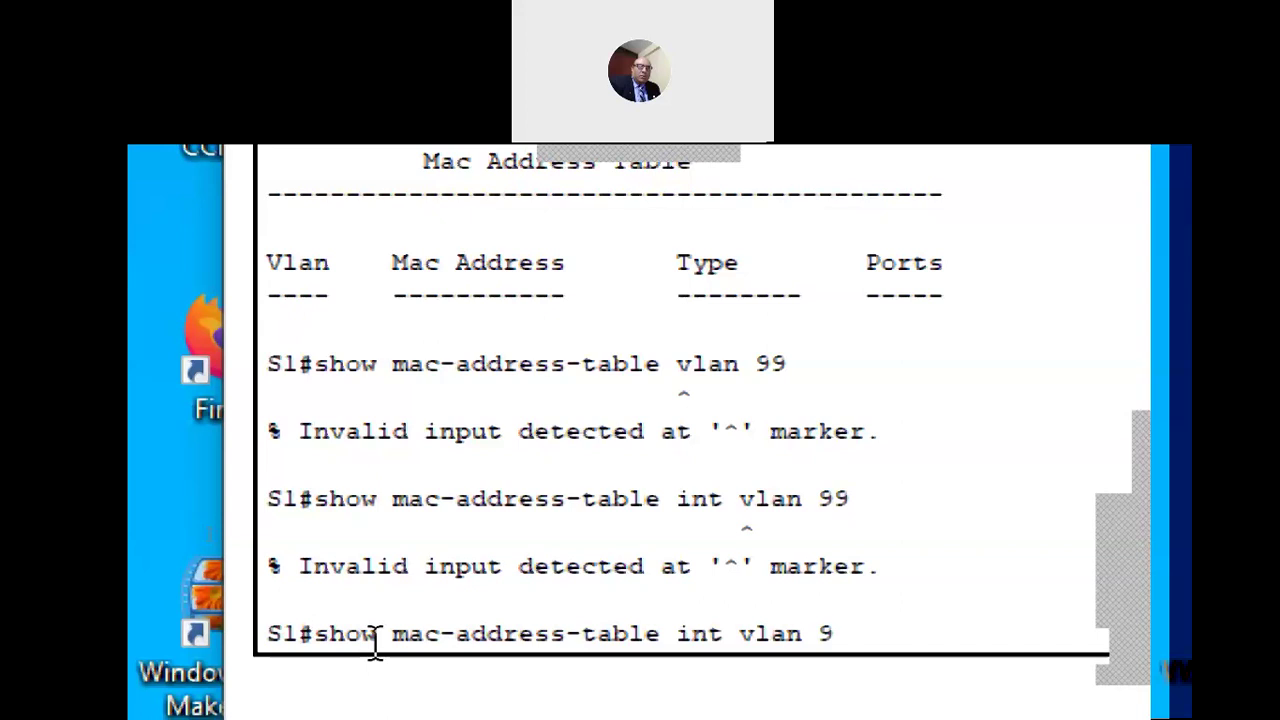
pyautogui.press('BackSpace')
pyautogui.press('BackSpace')
pyautogui.press('BackSpace')
pyautogui.press('BackSpace')
pyautogui.press('BackSpace')
pyautogui.press('BackSpace')
pyautogui.press('BackSpace')
pyautogui.press('BackSpace')
pyautogui.press('BackSpace')
pyautogui.press('BackSpace')
pyautogui.write('dynam')
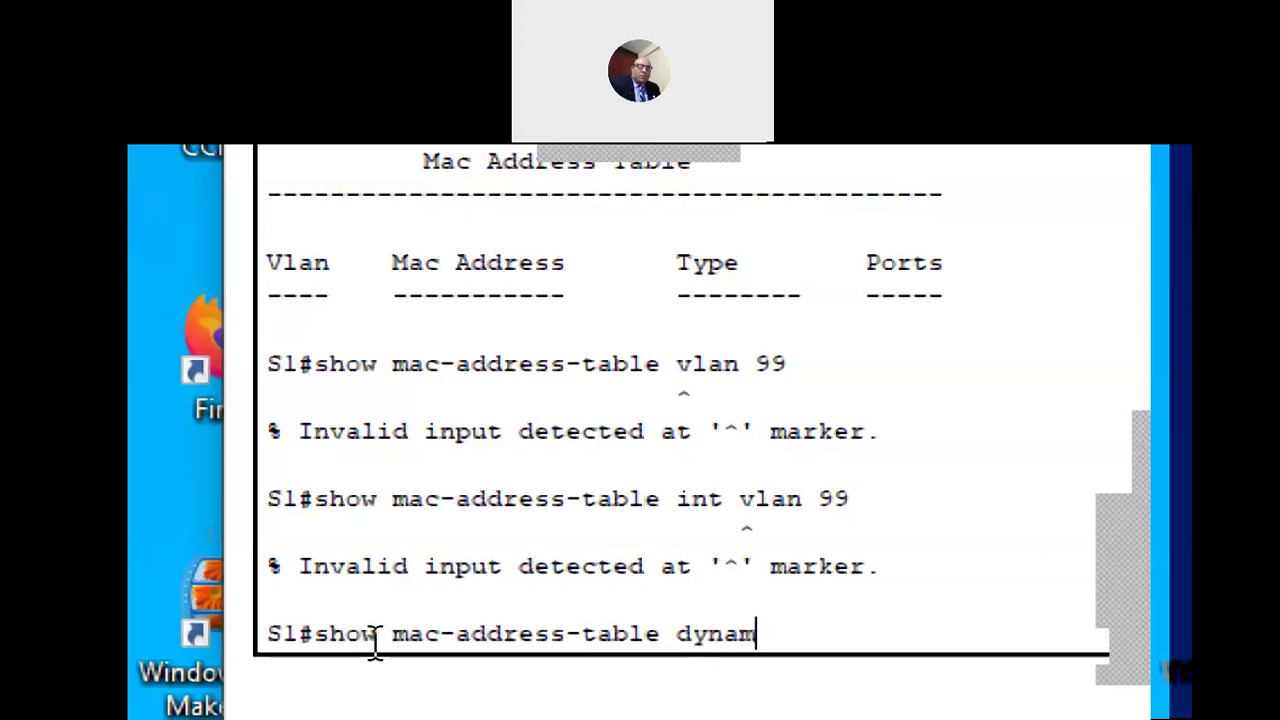
pyautogui.write('ic')
pyautogui.press('Return')
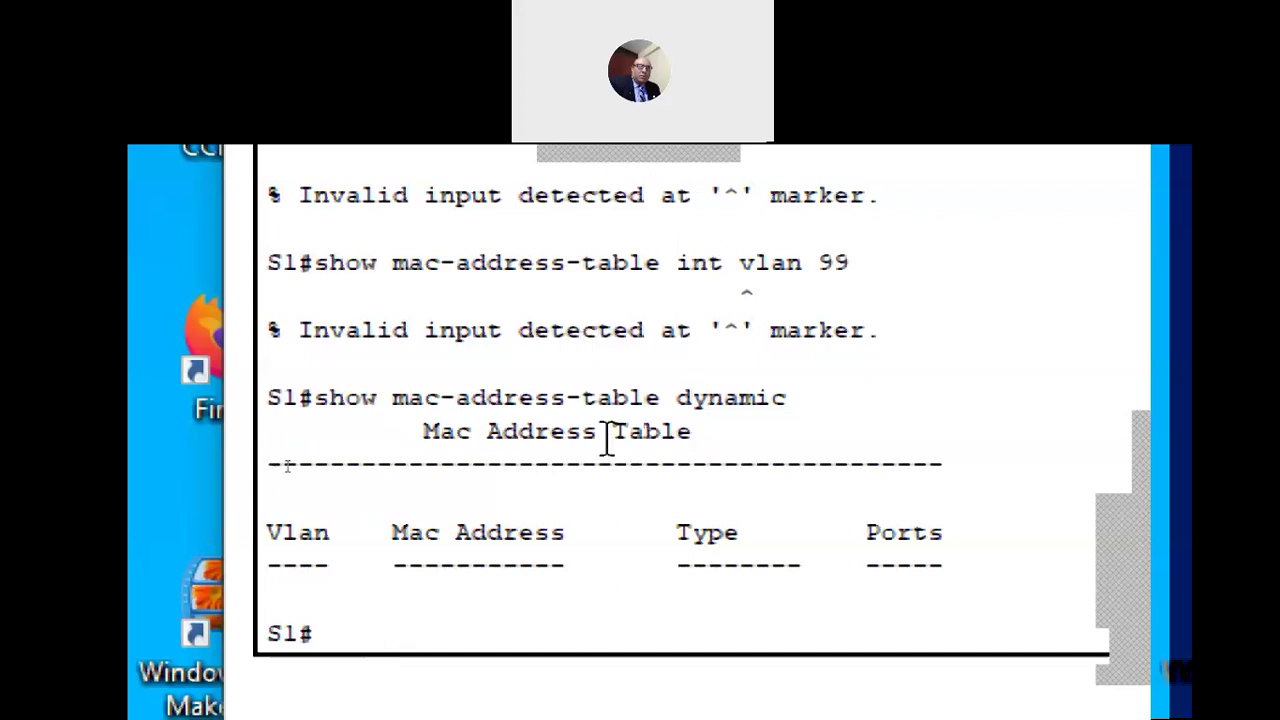
pyautogui.moveTo(834, 409); pyautogui.dragTo(224, 390)
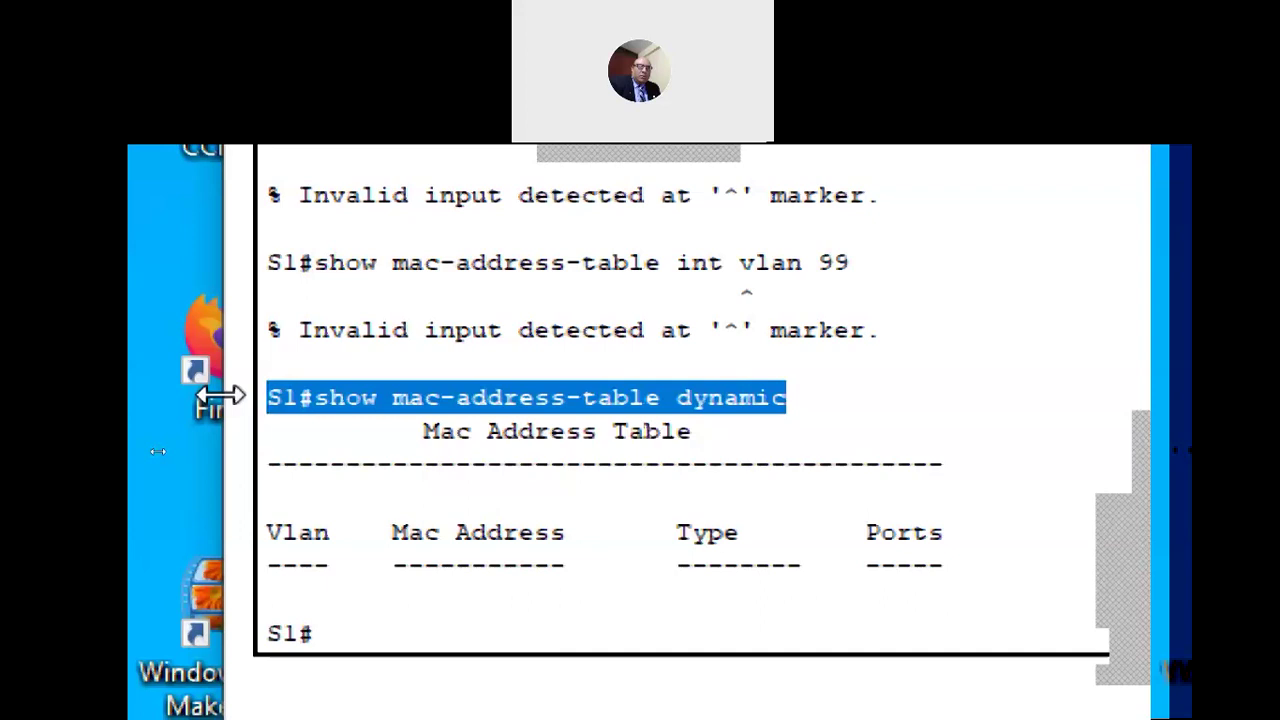
pyautogui.click(423, 634)
# Step: Enter config t and submit mac-address-table static 00e0.b029.4858 int f, which is rejected
pyautogui.write('config t')
pyautogui.press('Return')
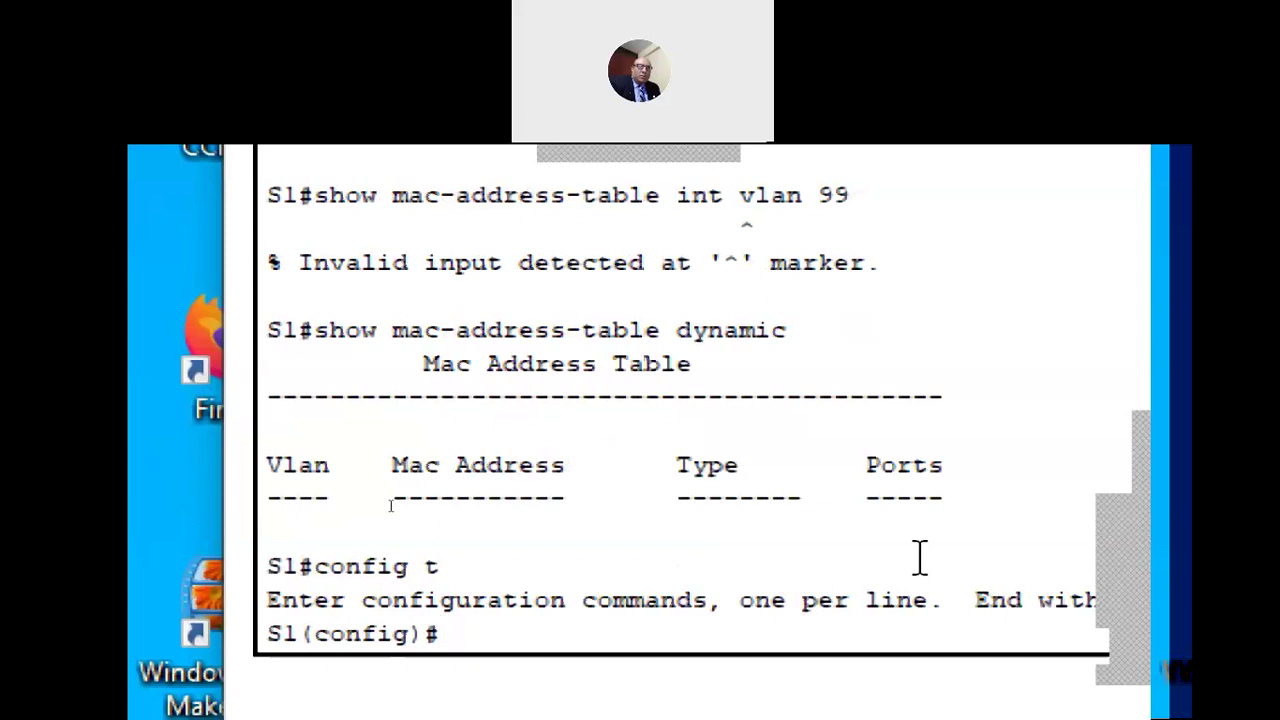
pyautogui.write('mac-adrr')
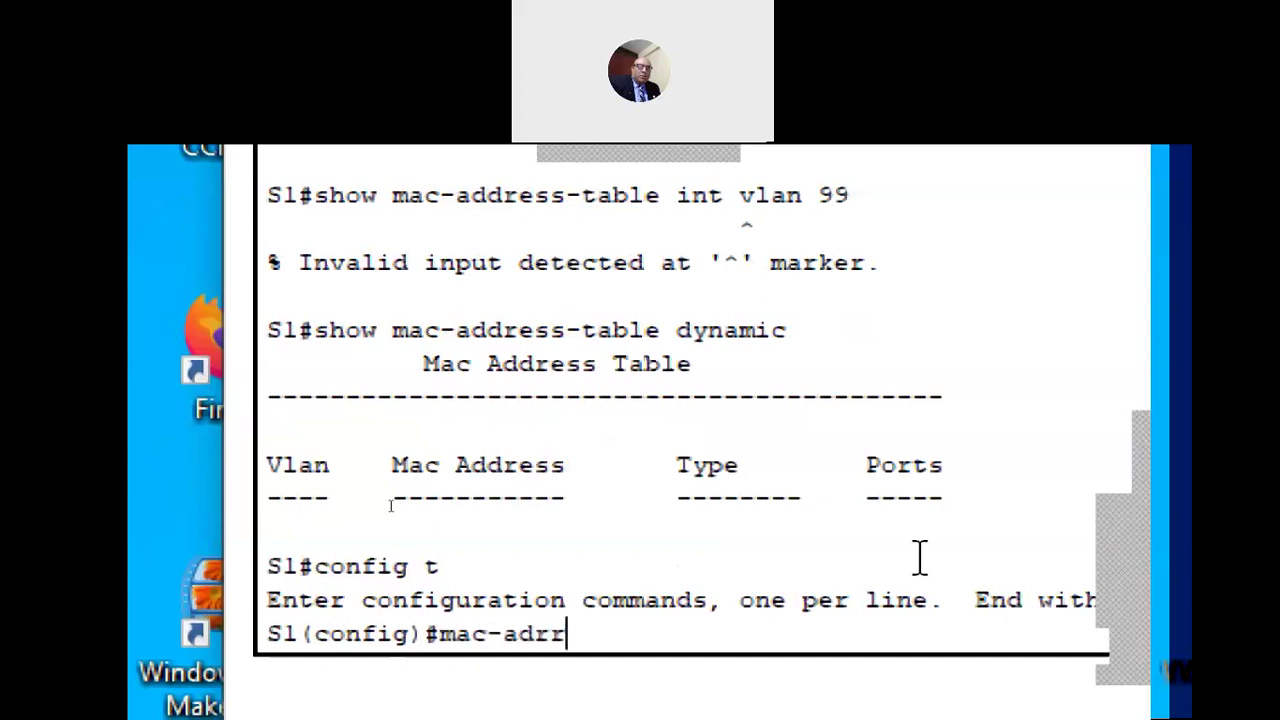
pyautogui.press('BackSpace')
pyautogui.press('BackSpace')
pyautogui.write('dress-table ')
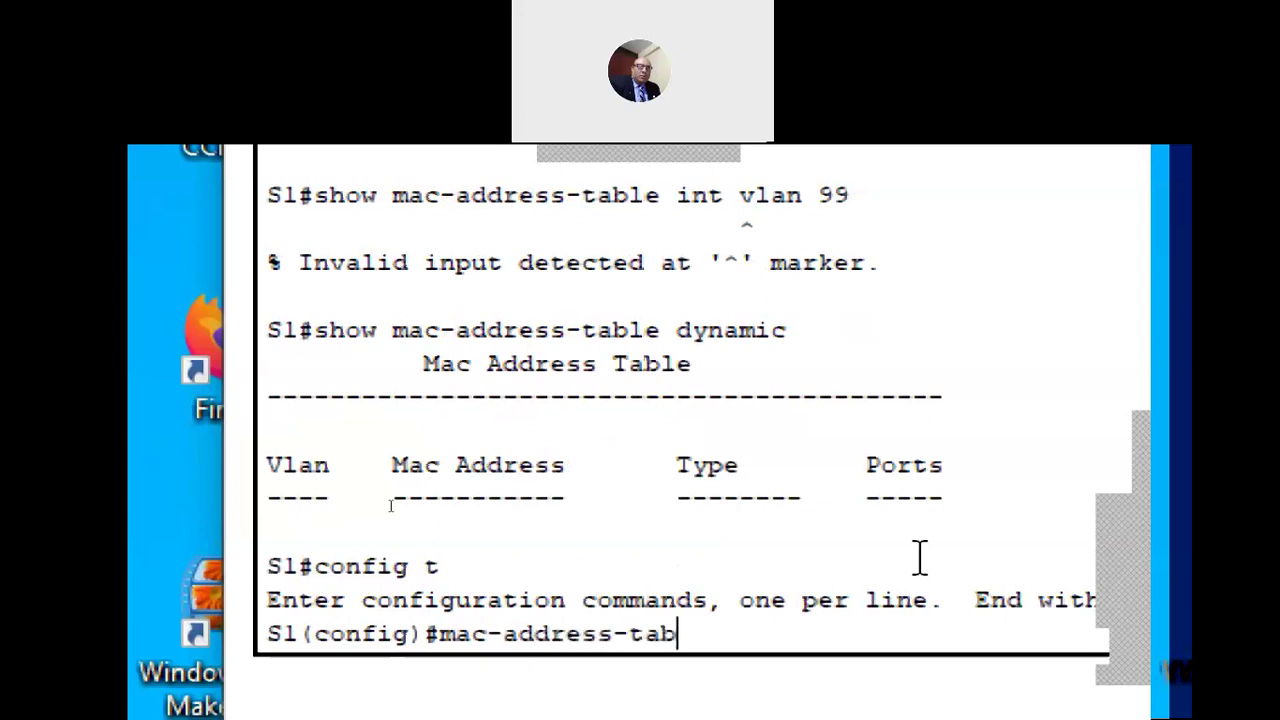
pyautogui.write('static')
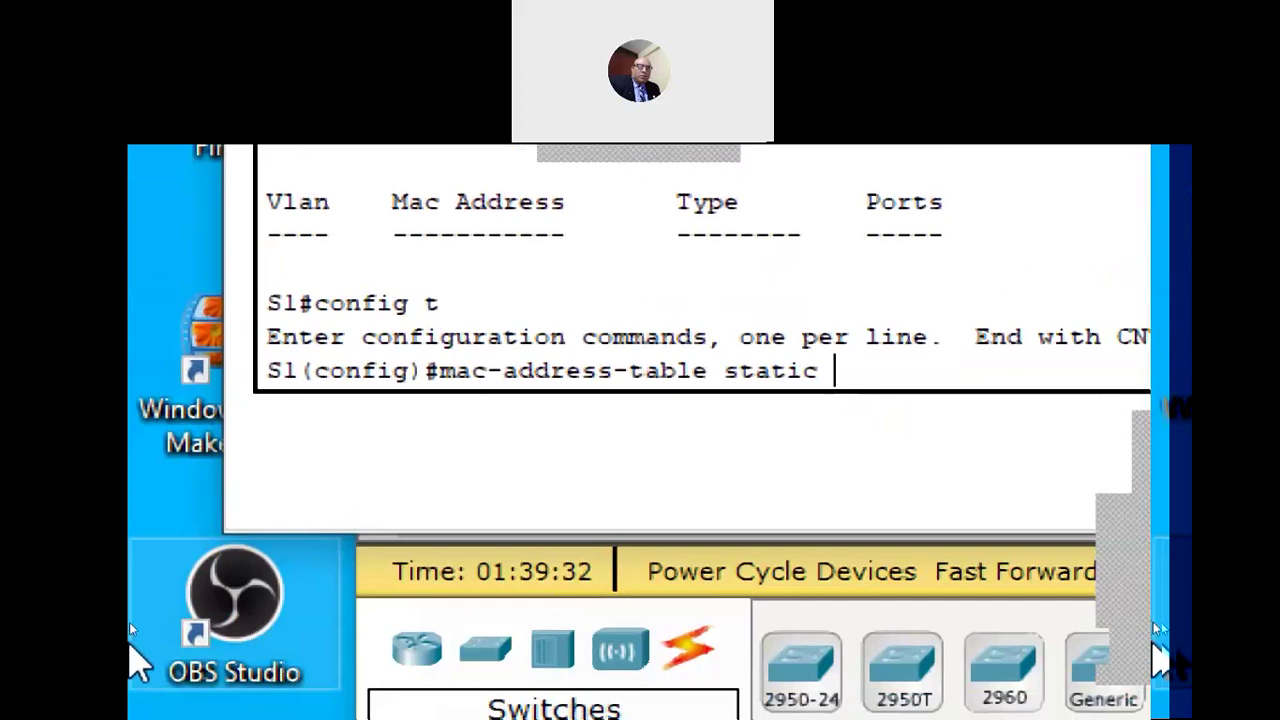
pyautogui.write('00')
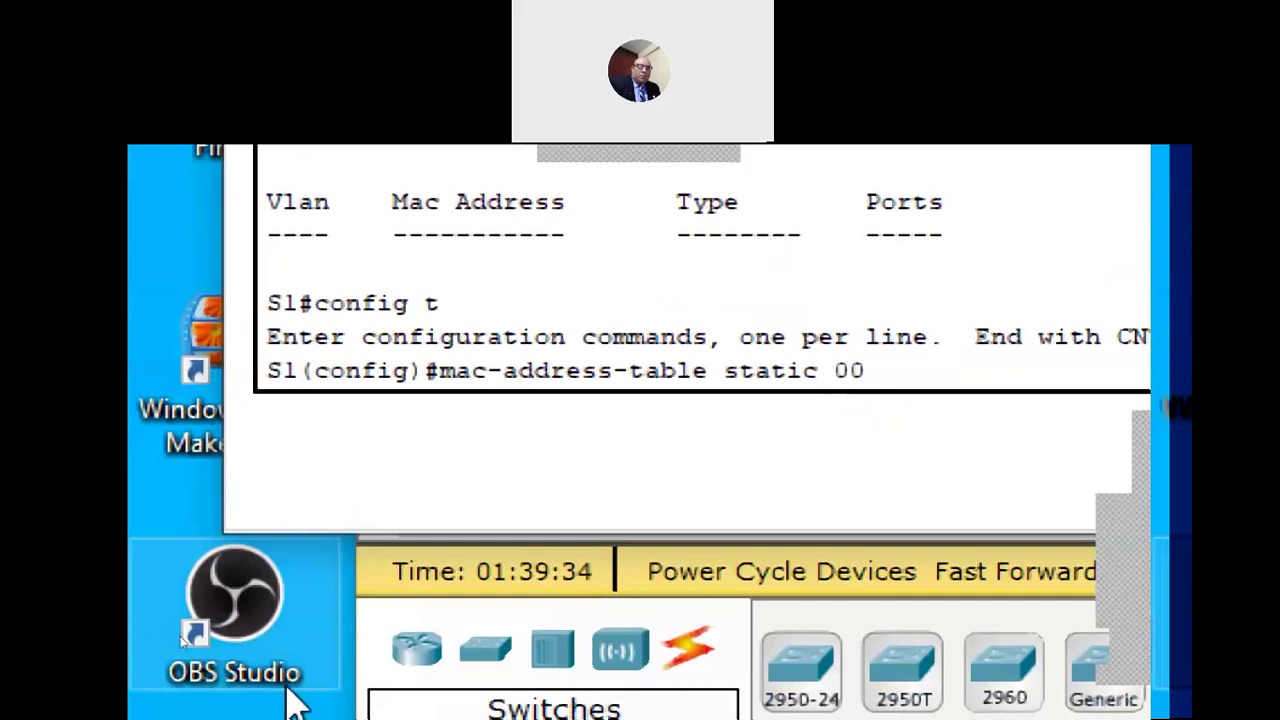
pyautogui.write('e0.b9')
pyautogui.press('BackSpace')
pyautogui.write('0')
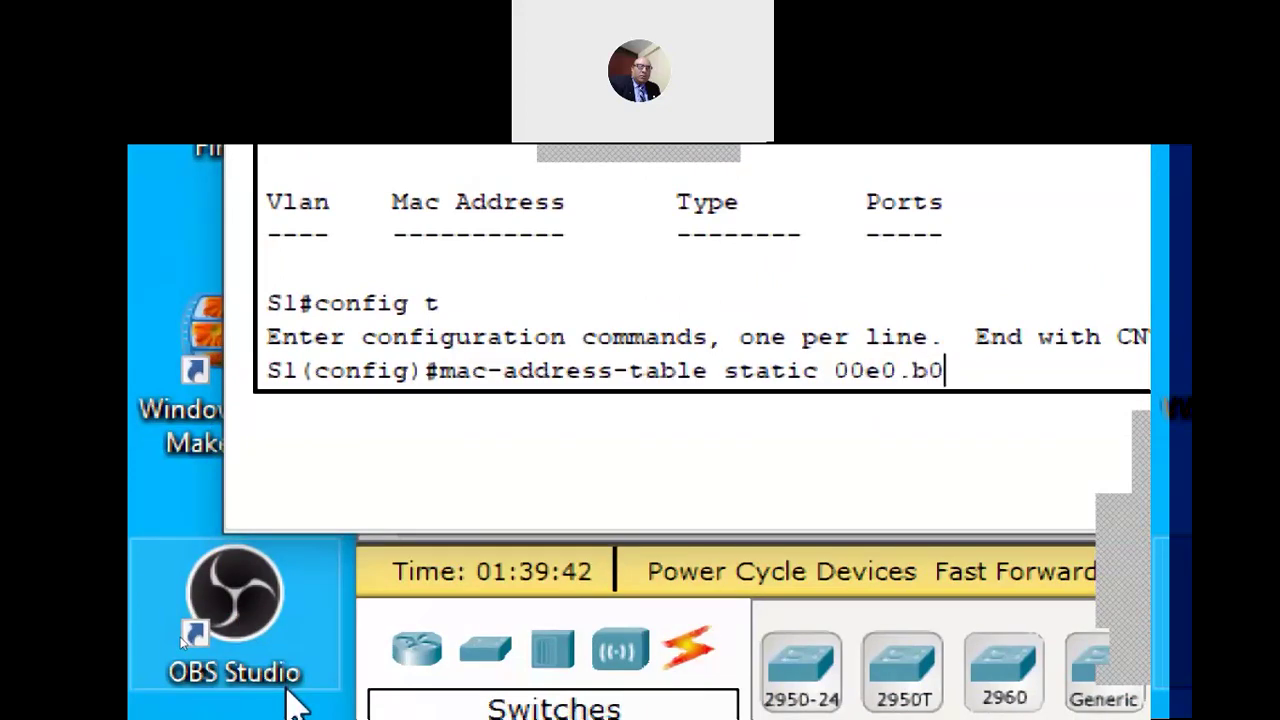
pyautogui.write('29.4858')
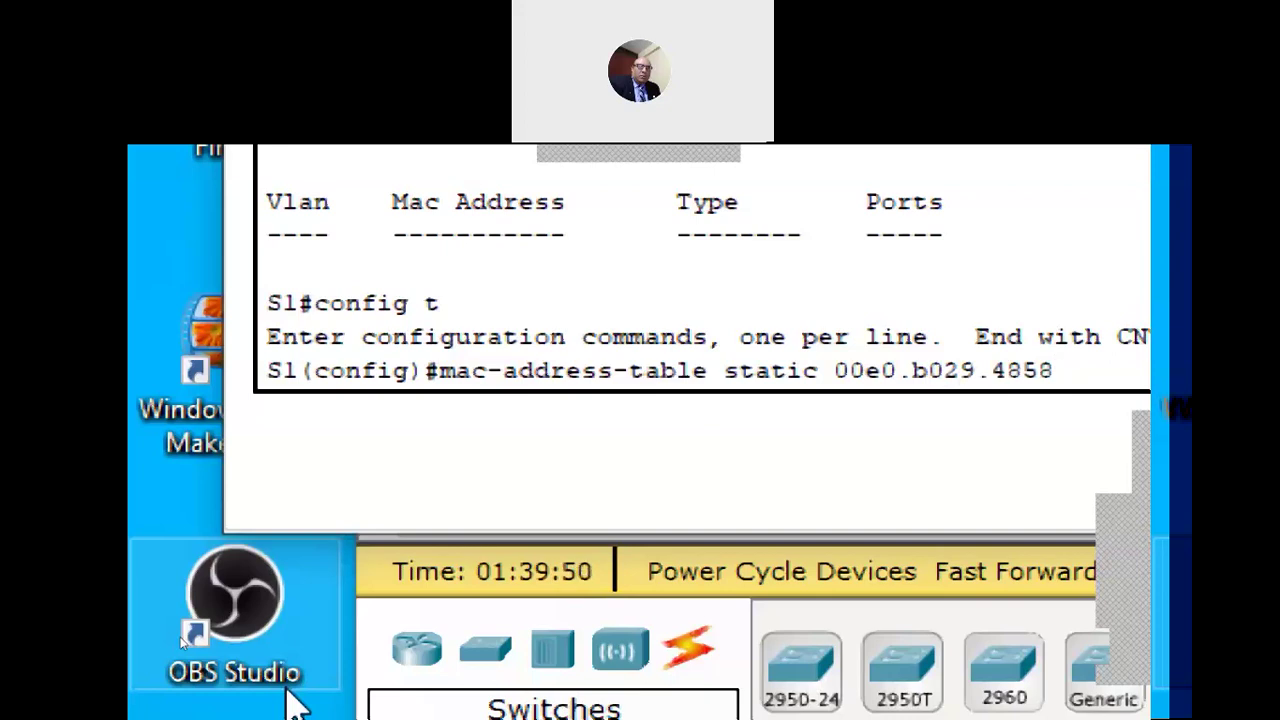
pyautogui.write(' int fa0/18 vlan99')
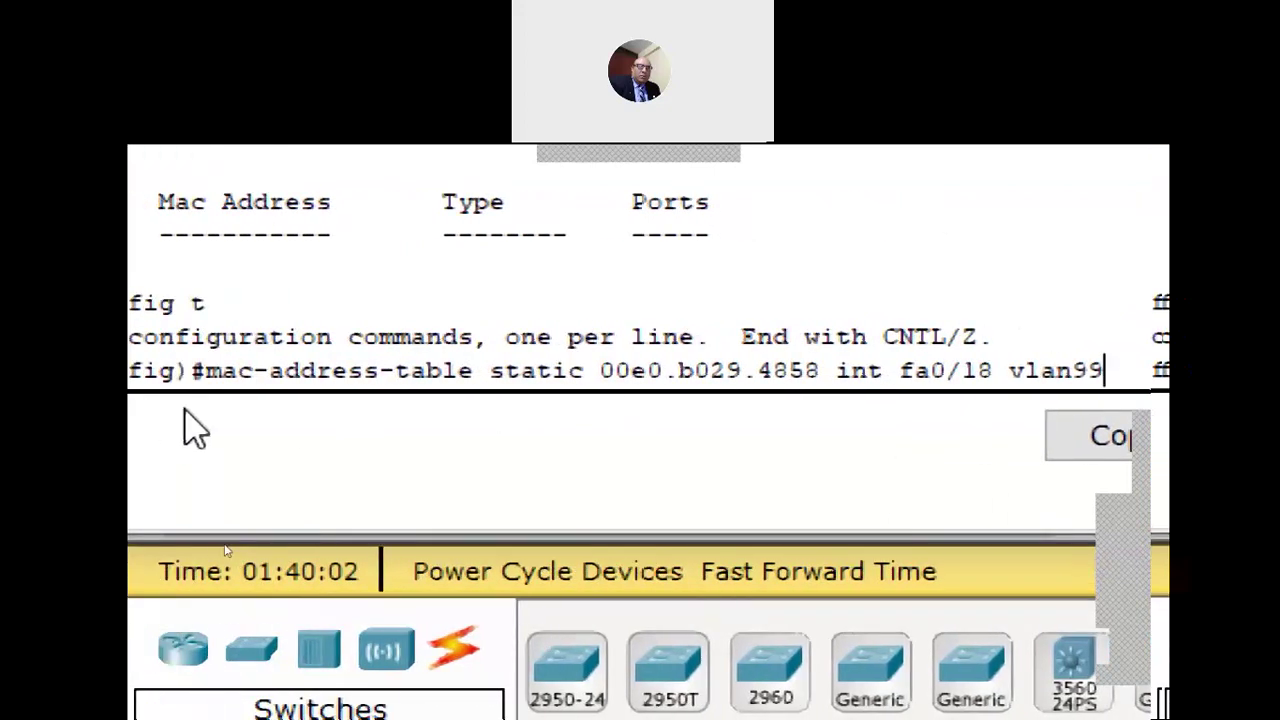
pyautogui.press('Return')
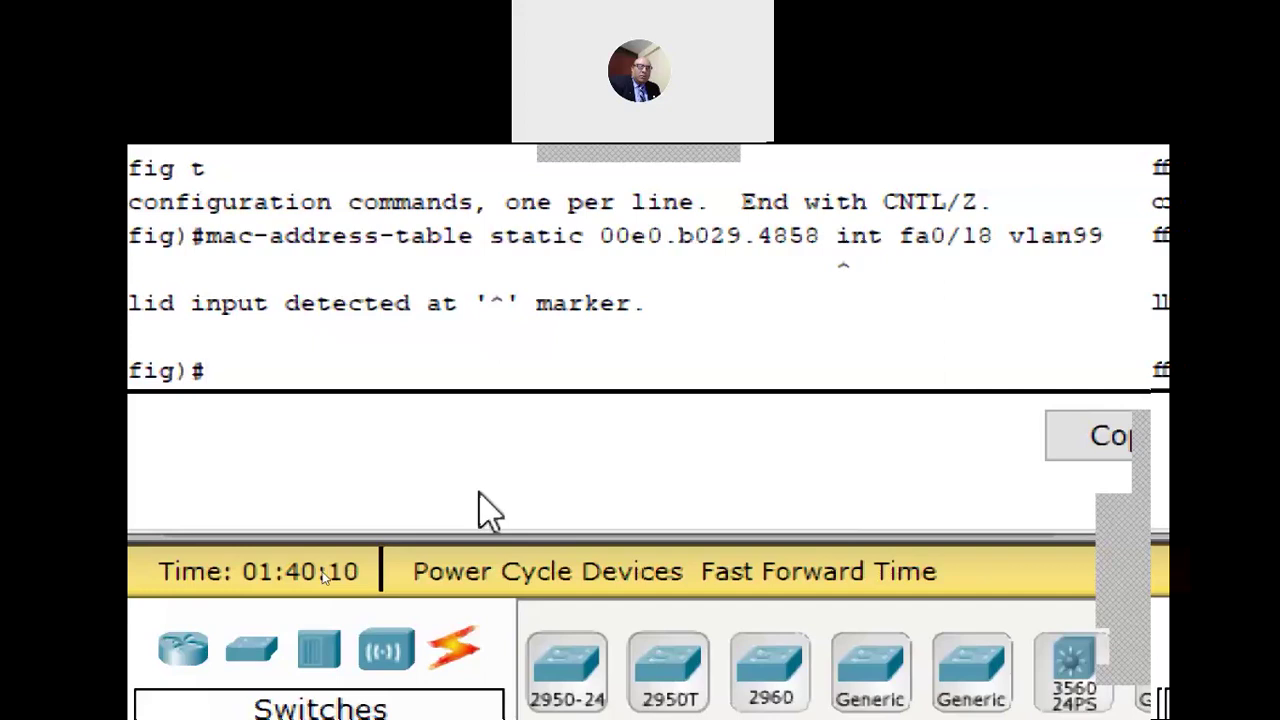
# Step: Edit the recalled static MAC command to insert vlan 99 and resubmit it
pyautogui.press('Up')
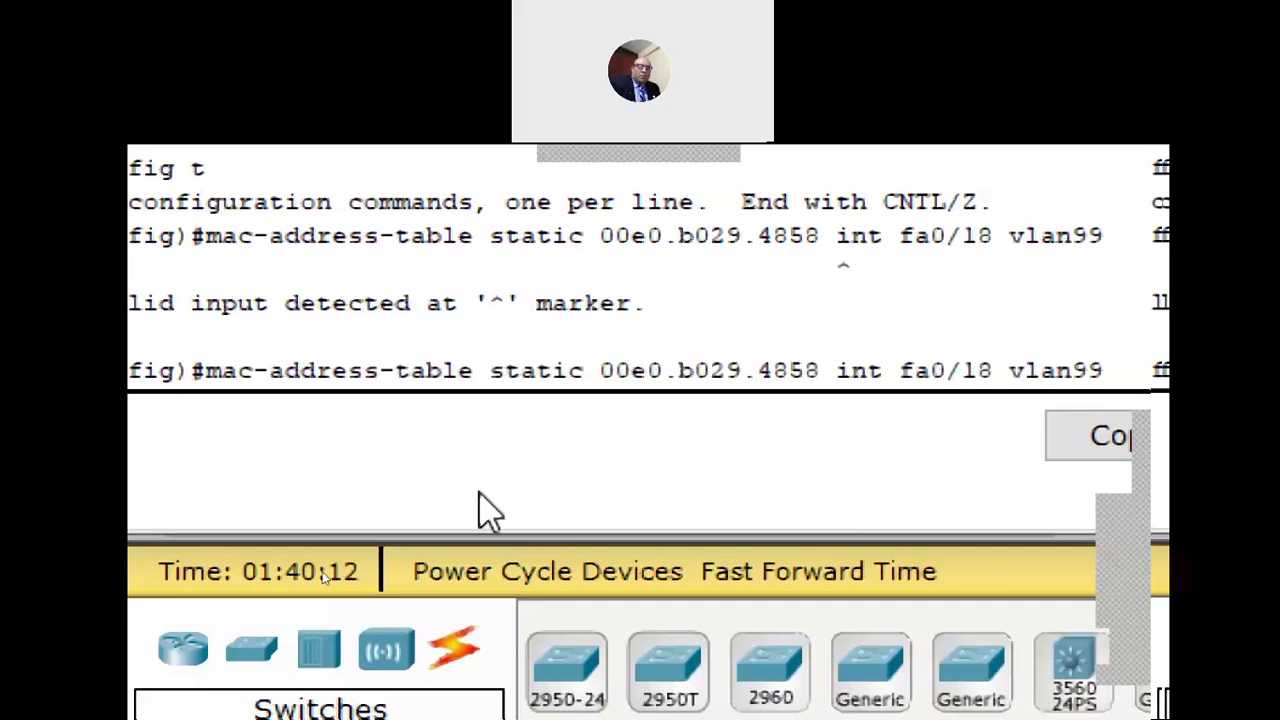
pyautogui.press('Left')
pyautogui.press('Left')
pyautogui.press('Left')
pyautogui.press('Left')
pyautogui.press('Left')
pyautogui.press('Left')
pyautogui.press('Left')
pyautogui.press('Left')
pyautogui.press('Left')
pyautogui.press('Left')
pyautogui.press('Left')
pyautogui.press('Left')
pyautogui.press('Left')
pyautogui.press('Left')
pyautogui.press('Left')
pyautogui.press('Left')
pyautogui.press('Left')
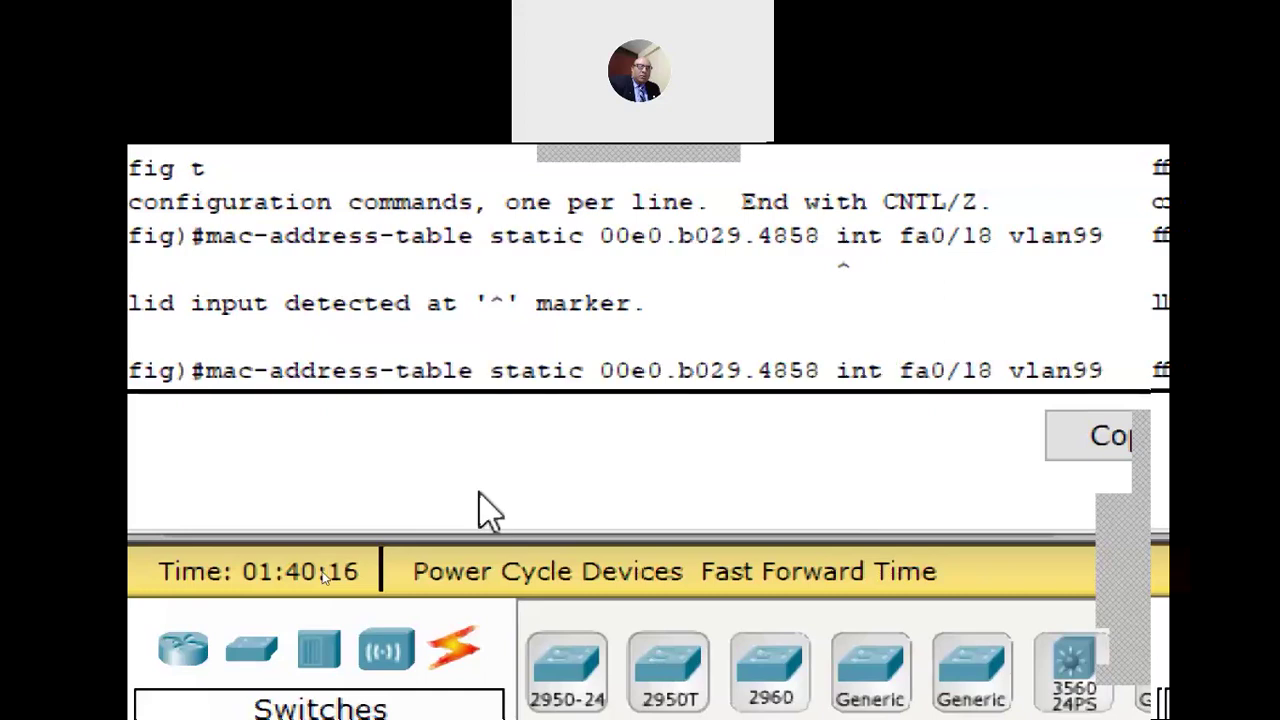
pyautogui.write('vlan 99')
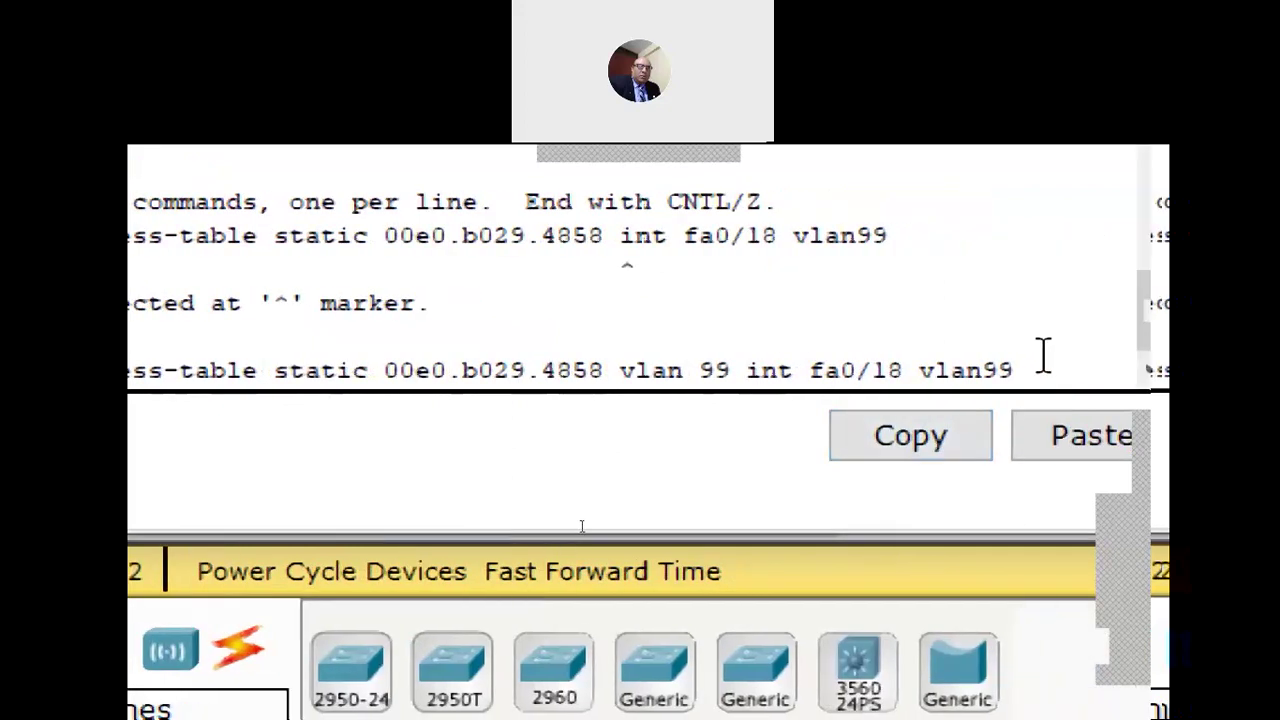
pyautogui.press('Left')
pyautogui.press('Left')
pyautogui.press('Left')
pyautogui.press('Left')
pyautogui.press('Left')
pyautogui.press('Left')
pyautogui.press('Left')
pyautogui.press('Left')
pyautogui.press('Left')
pyautogui.press('Left')
pyautogui.press('Left')
pyautogui.press('Left')
pyautogui.press('Left')
pyautogui.press('Left')
pyautogui.press('Left')
pyautogui.press('Left')
pyautogui.press('Left')
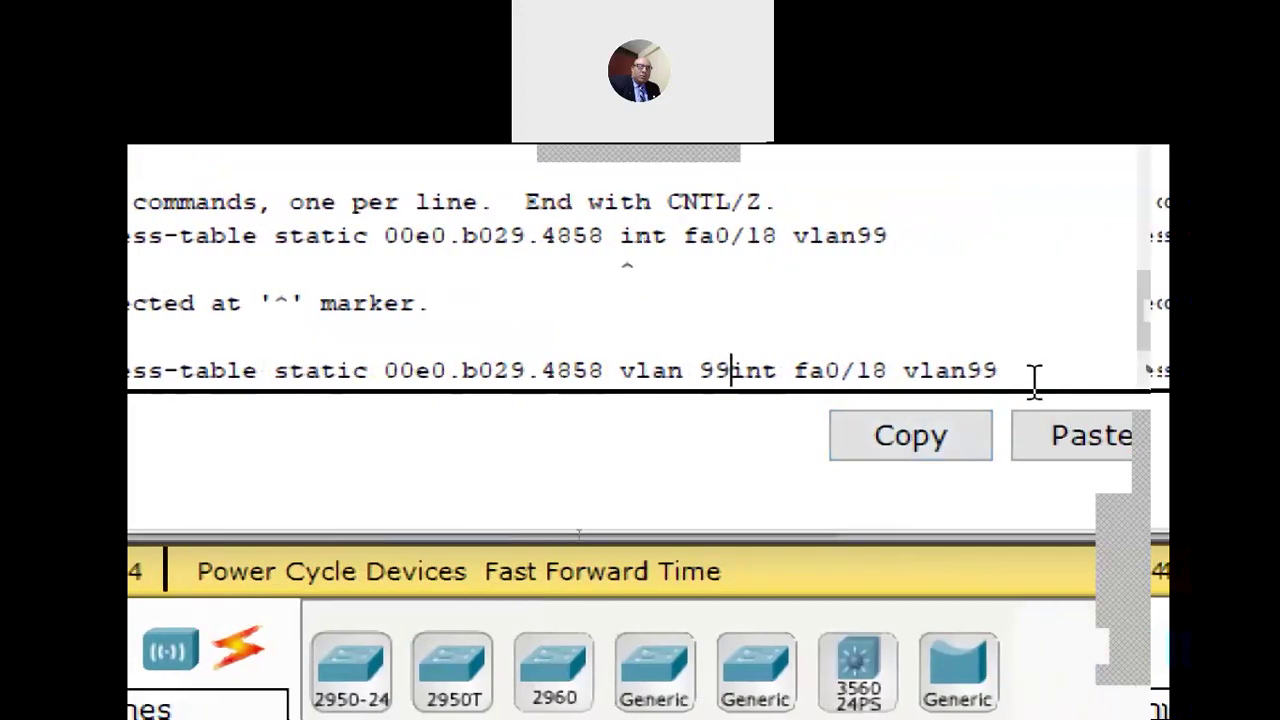
pyautogui.press('BackSpace')
pyautogui.press('BackSpace')
pyautogui.press('BackSpace')
pyautogui.write('vlan ')
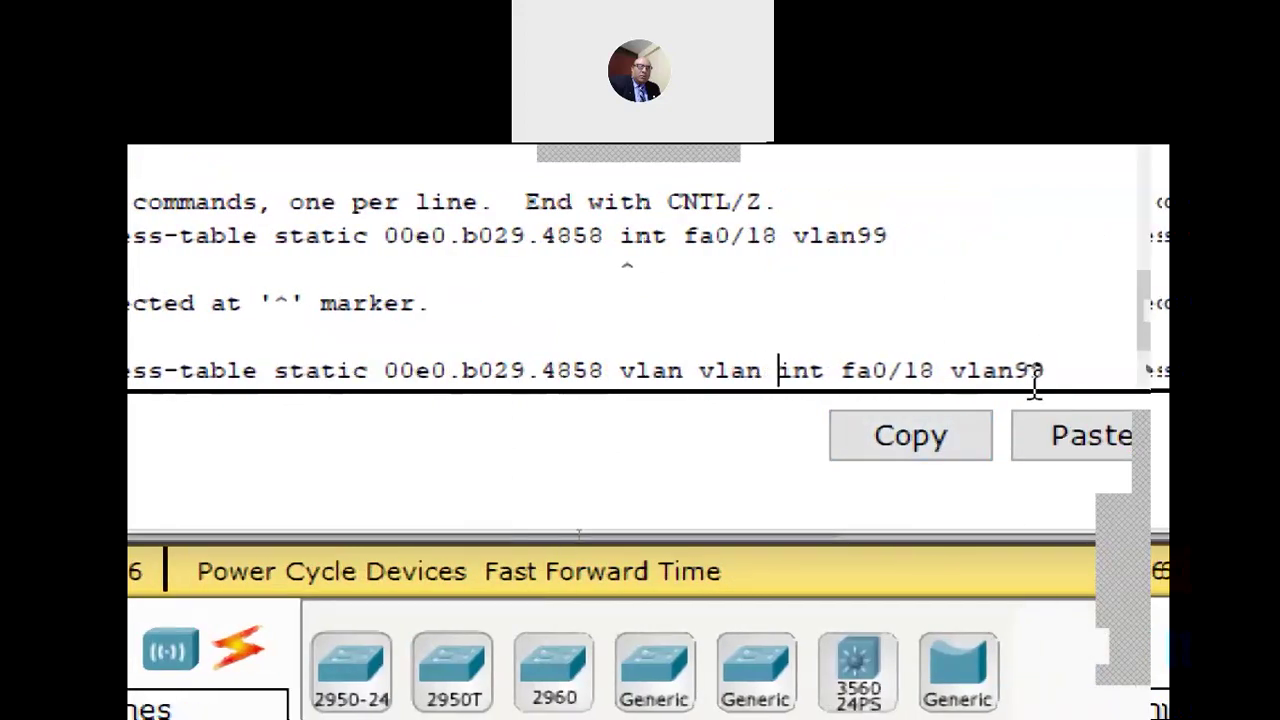
pyautogui.write('99')
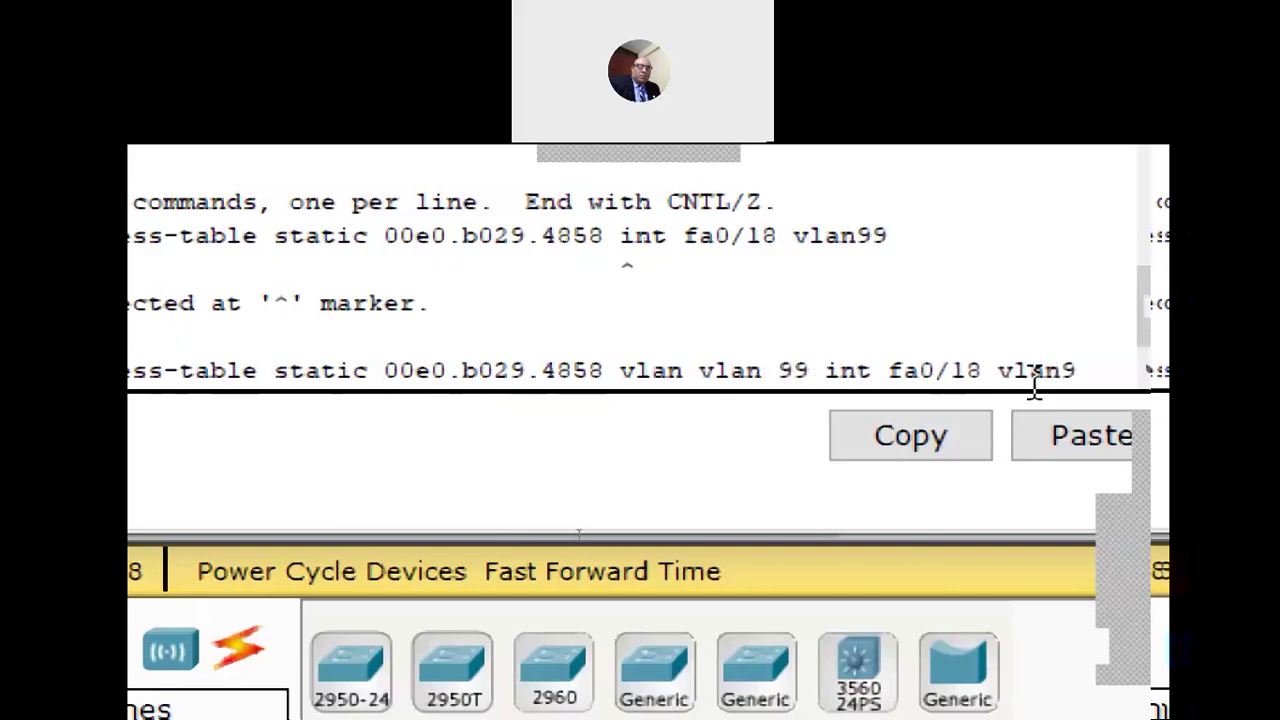
pyautogui.press('Right')
pyautogui.press('Right')
pyautogui.press('Right')
pyautogui.press('Right')
pyautogui.press('Right')
pyautogui.press('Right')
pyautogui.press('Right')
pyautogui.press('Right')
pyautogui.press('Right')
pyautogui.press('Right')
pyautogui.press('Right')
pyautogui.press('Right')
pyautogui.press('Right')
pyautogui.scroll(-1, 1035, 385)
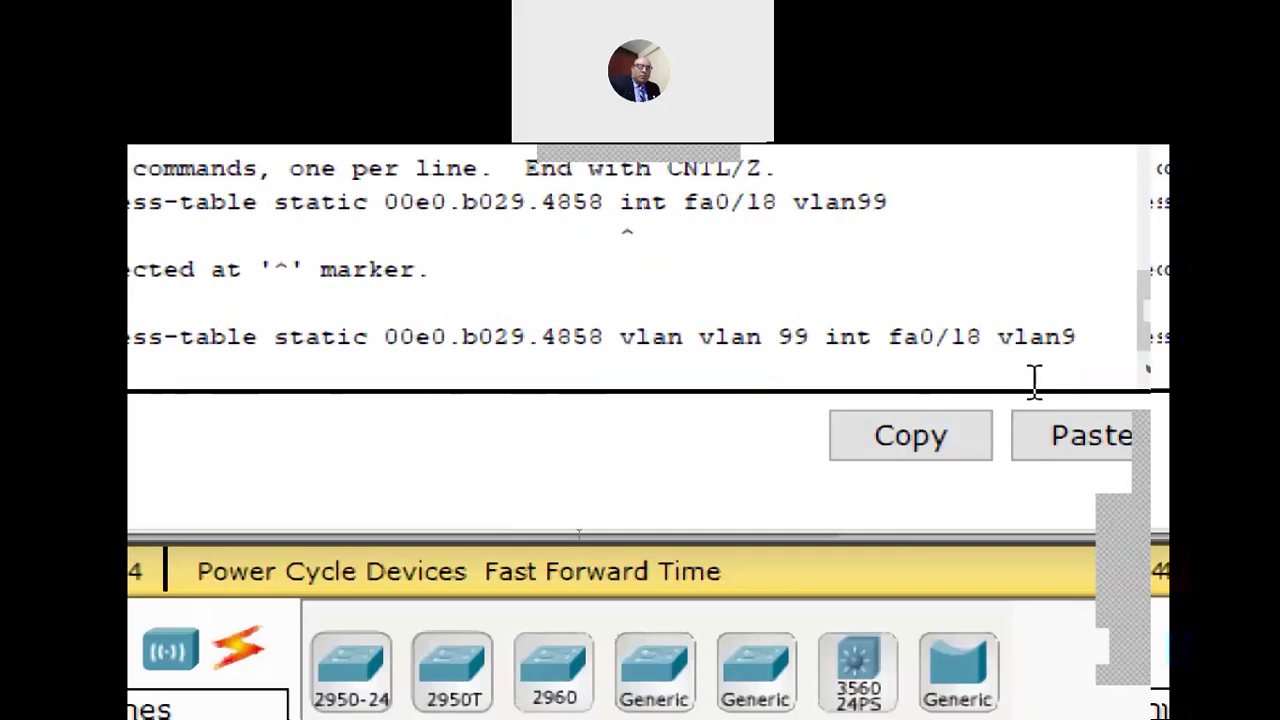
pyautogui.press('BackSpace')
pyautogui.press('BackSpace')
pyautogui.press('BackSpace')
pyautogui.press('BackSpace')
pyautogui.press('BackSpace')
pyautogui.press('Delete')
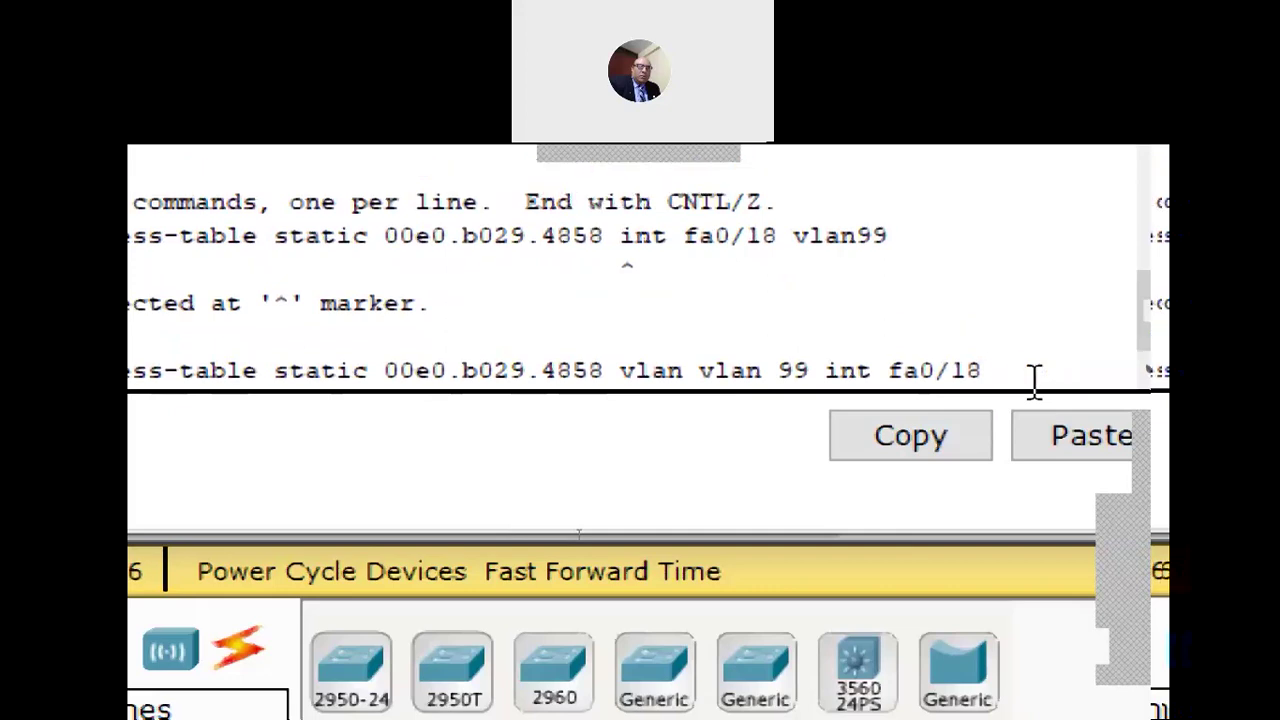
pyautogui.press('Return')
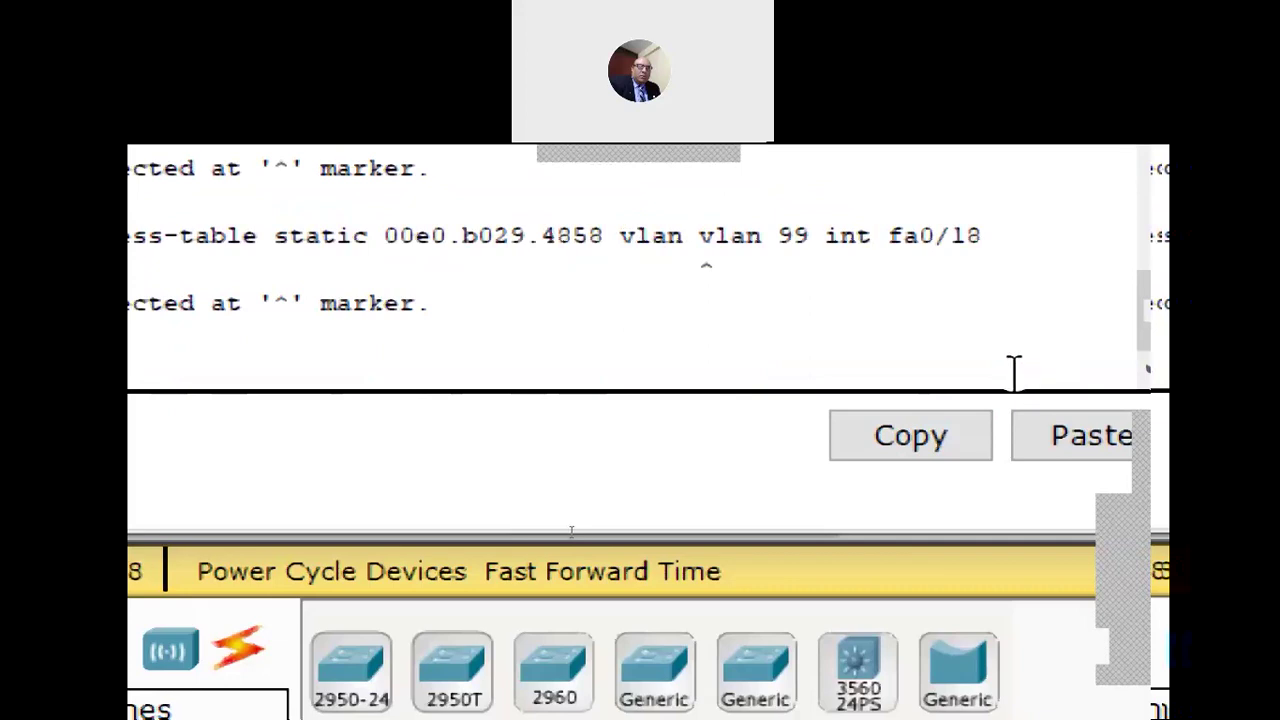
# Step: Remove the duplicated vlan word so the static entry for VLAN 99 on fa0/18 is accepted
pyautogui.press('Up')
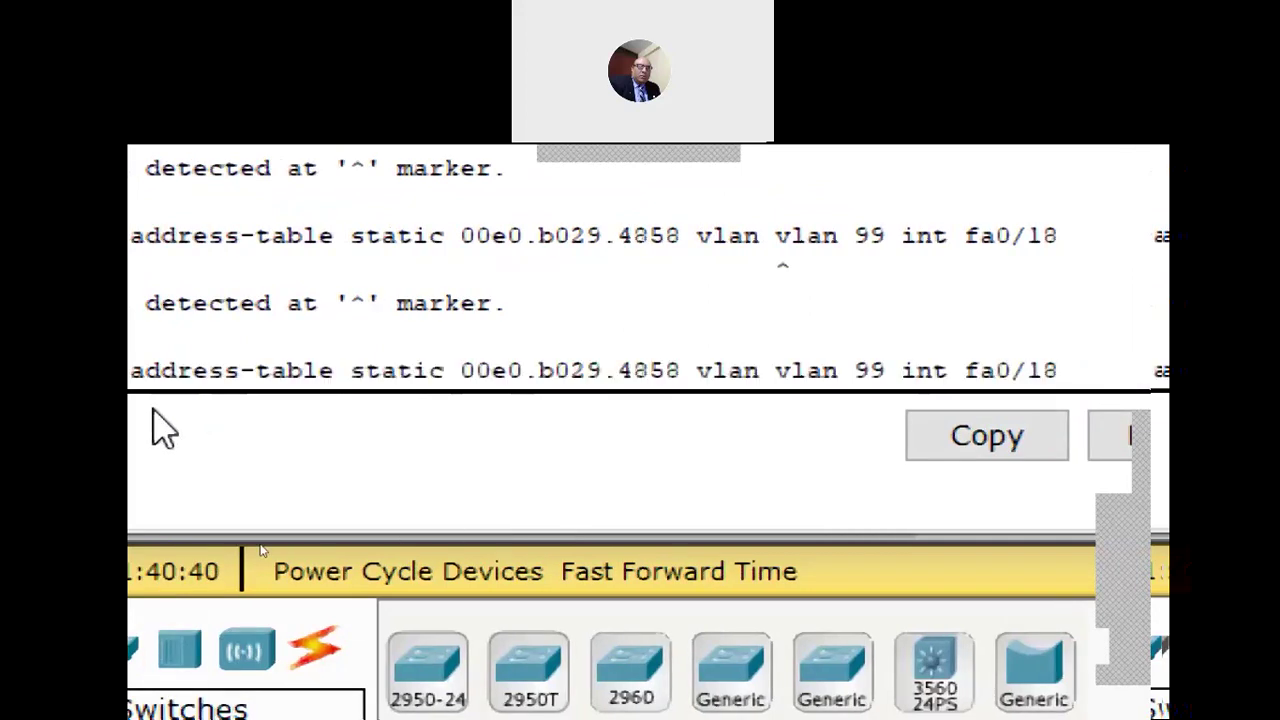
pyautogui.press('Left')
pyautogui.press('Left')
pyautogui.press('Left')
pyautogui.press('Left')
pyautogui.press('Left')
pyautogui.press('Left')
pyautogui.press('Left')
pyautogui.press('Left')
pyautogui.press('Left')
pyautogui.press('Left')
pyautogui.press('Left')
pyautogui.press('Left')
pyautogui.press('Left')
pyautogui.press('Left')
pyautogui.press('BackSpace')
pyautogui.press('BackSpace')
pyautogui.press('BackSpace')
pyautogui.press('BackSpace')
pyautogui.press('BackSpace')
pyautogui.press('Return')
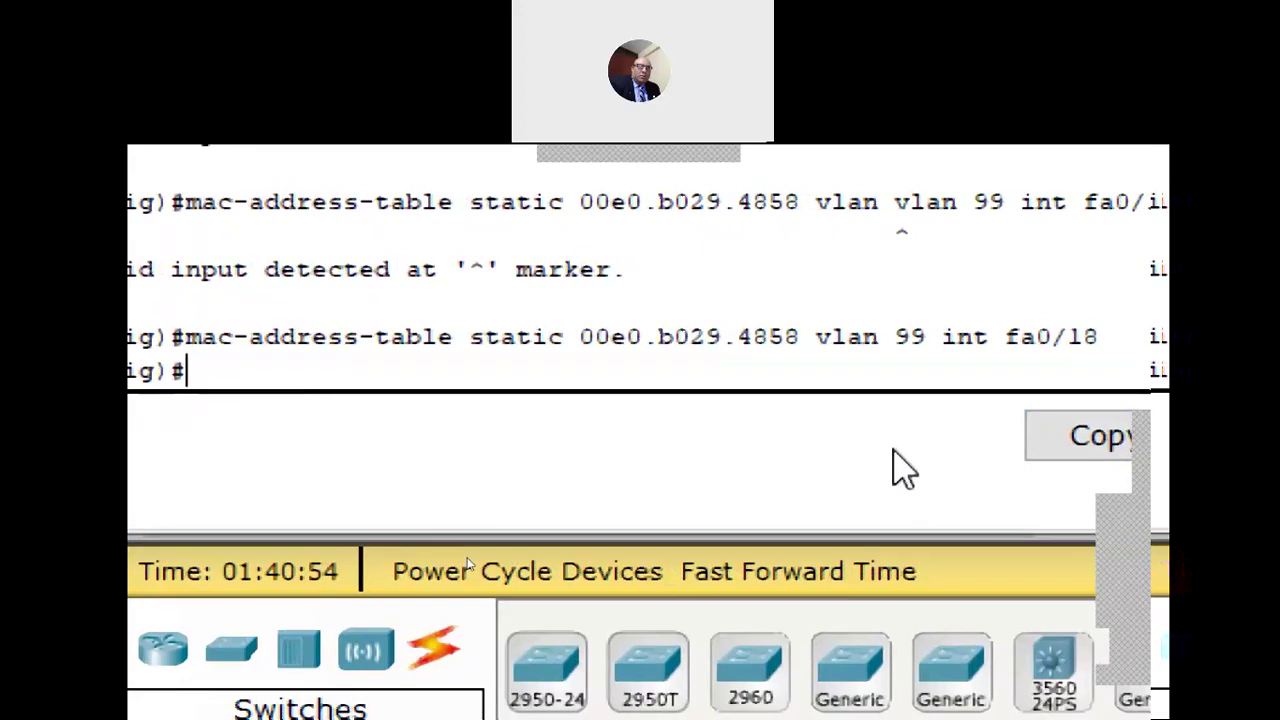
# Step: Trim the recalled command back to the MAC address and ask for ? help
pyautogui.press('Up')
pyautogui.press('BackSpace')
pyautogui.press('BackSpace')
pyautogui.press('BackSpace')
pyautogui.press('BackSpace')
pyautogui.press('BackSpace')
pyautogui.press('BackSpace')
pyautogui.press('BackSpace')
pyautogui.press('BackSpace')
pyautogui.press('BackSpace')
pyautogui.press('BackSpace')
pyautogui.press('BackSpace')
pyautogui.press('BackSpace')
pyautogui.press('BackSpace')
pyautogui.press('BackSpace')
pyautogui.press('BackSpace')
pyautogui.press('BackSpace')
pyautogui.press('BackSpace')
pyautogui.press('BackSpace')
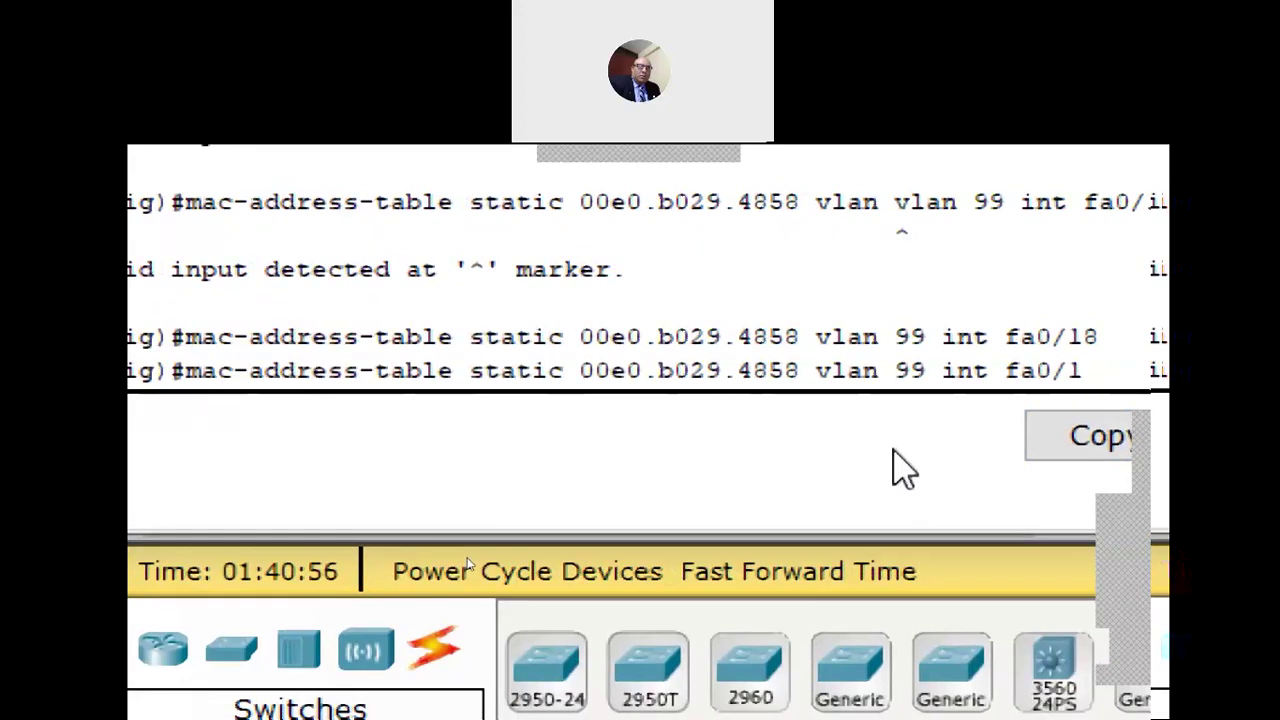
pyautogui.write('?')
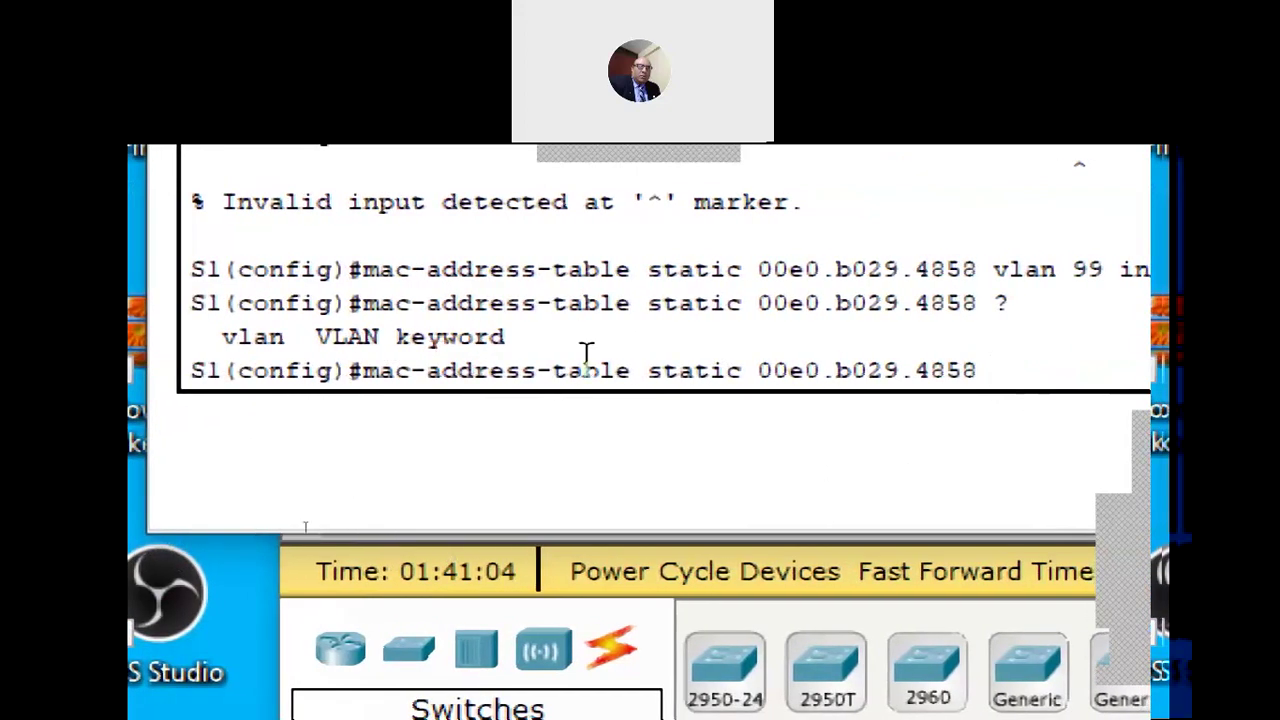
# Step: Rebuild the static MAC command with vlan 99 int fa0/18 using ? help, and run it
pyautogui.write('vlan')
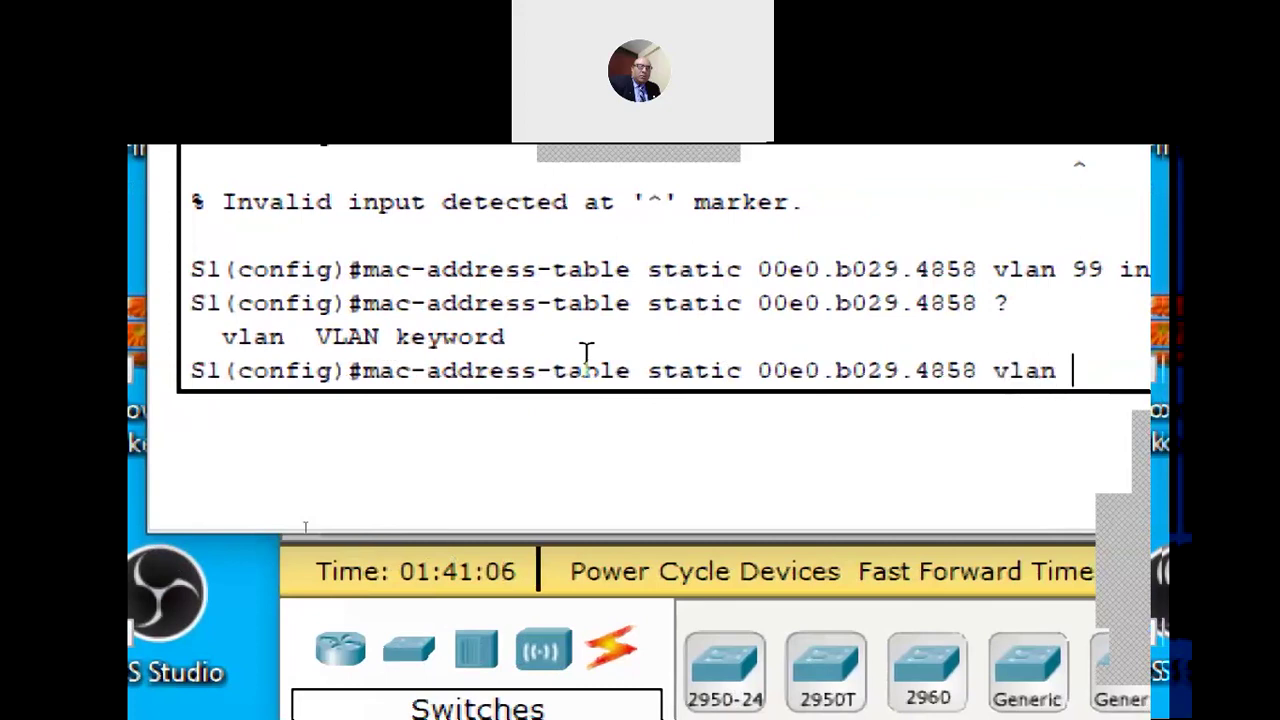
pyautogui.write('?')
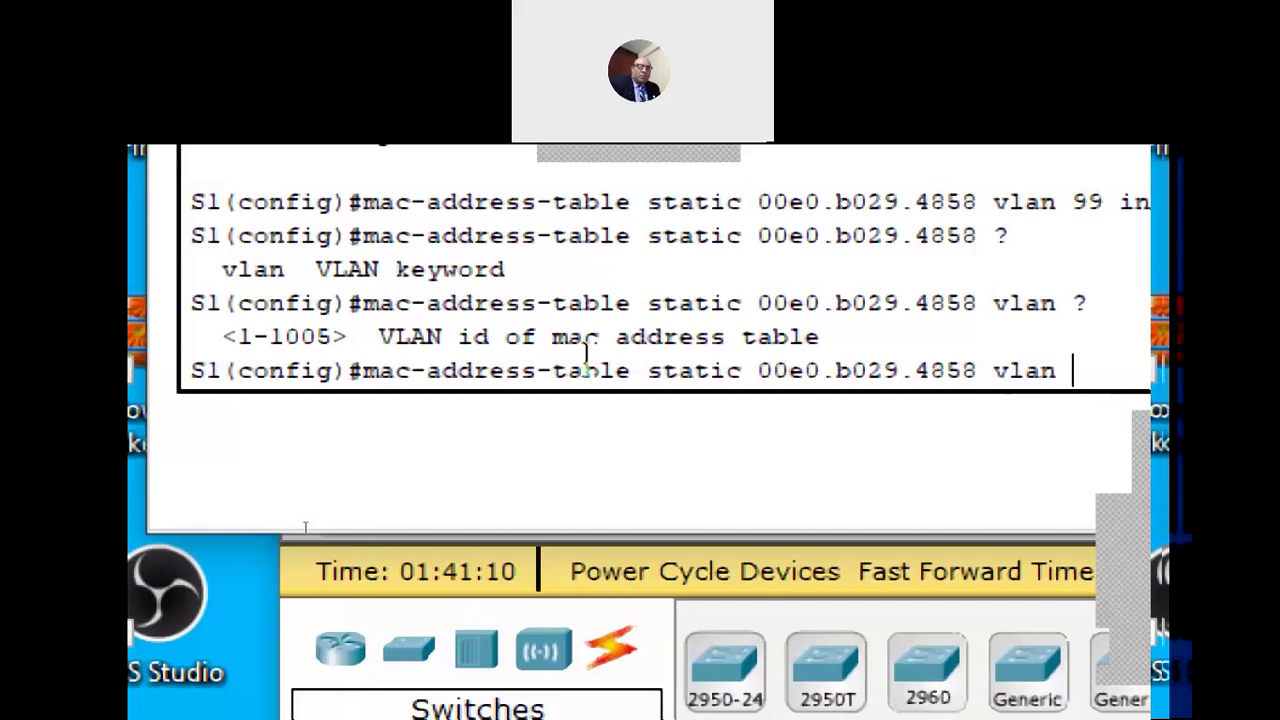
pyautogui.write('99 ?')
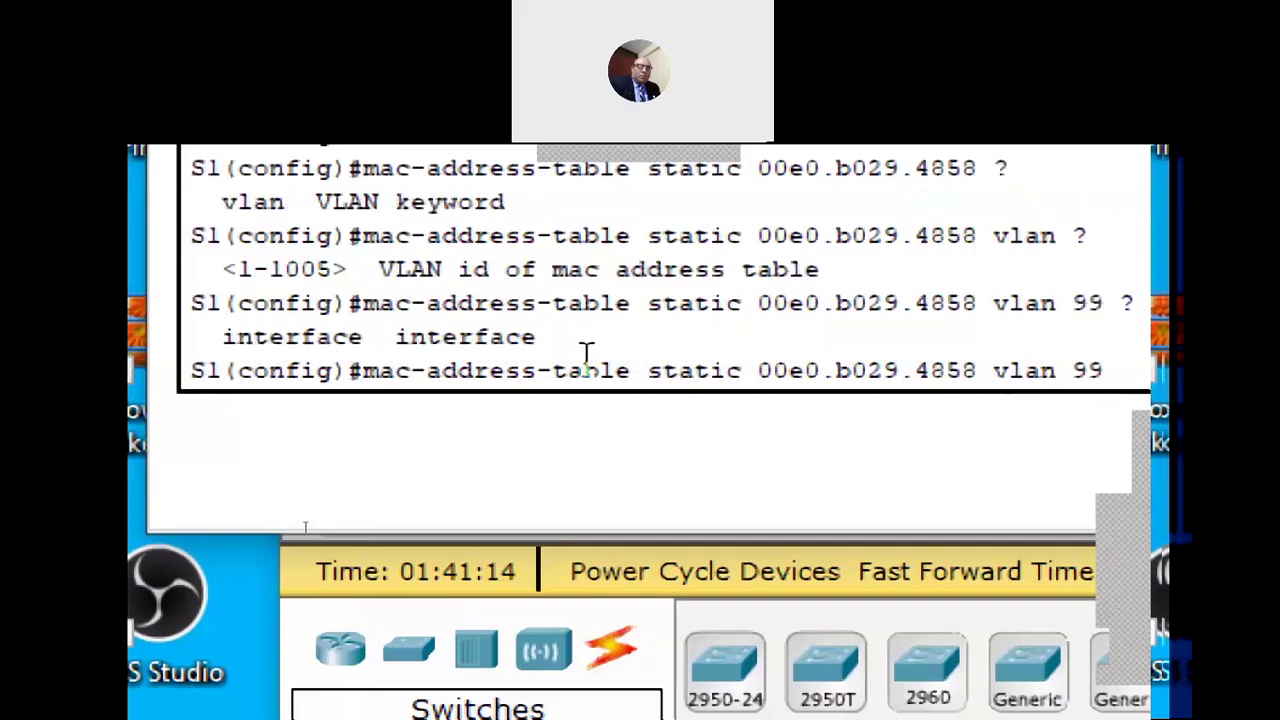
pyautogui.write('in')
pyautogui.write('?')
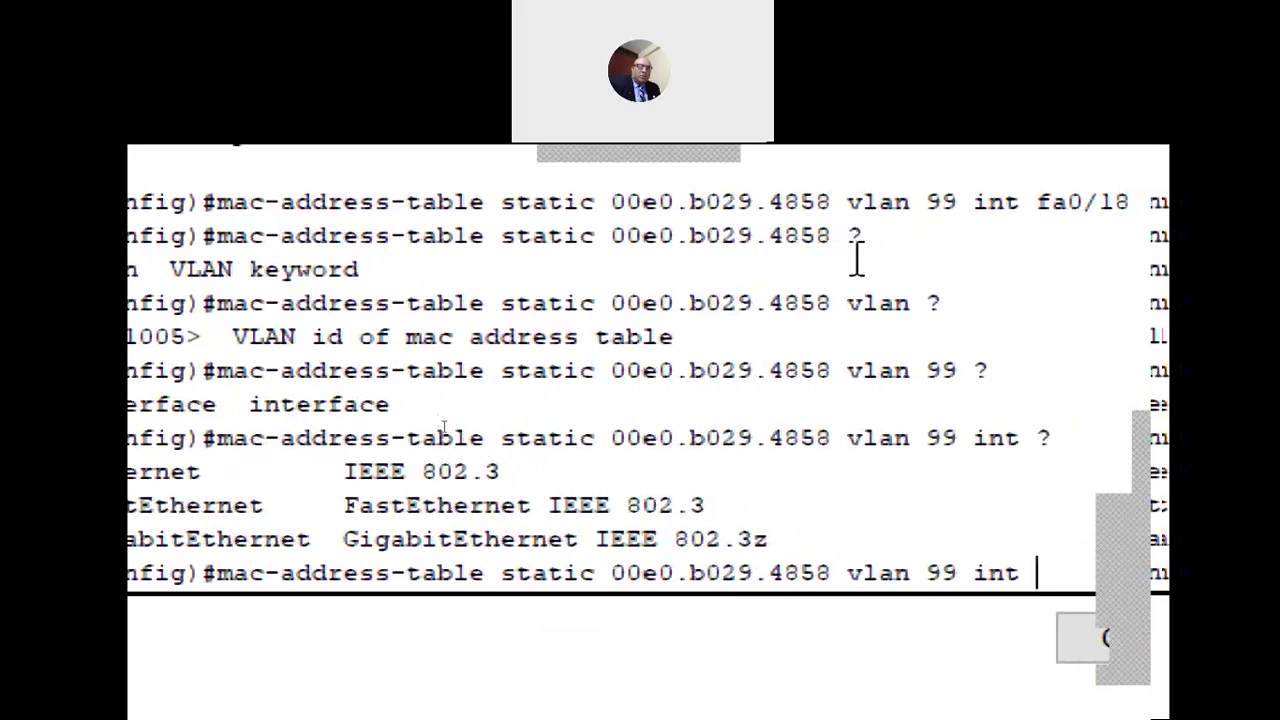
pyautogui.write('fa0/')
pyautogui.scroll(1, 857, 260)
pyautogui.doubleClick(855, 270)
pyautogui.hscroll(-1, 160, 296)
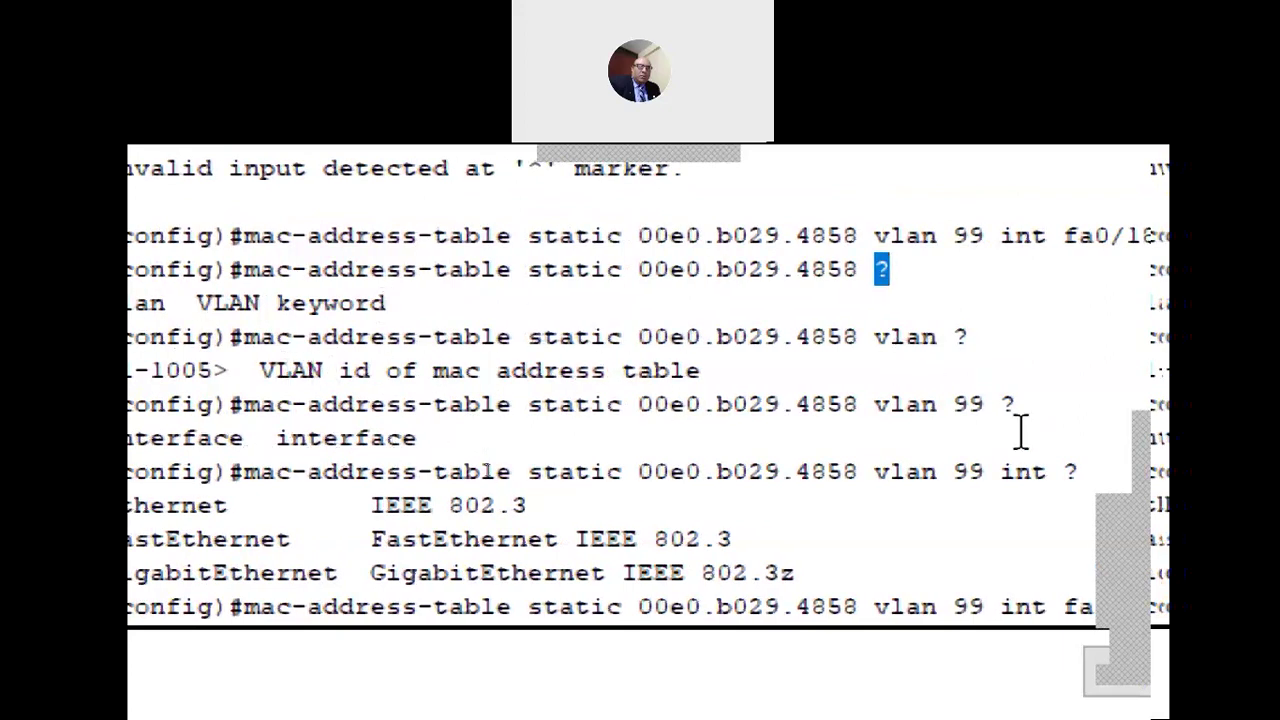
pyautogui.doubleClick(1007, 404)
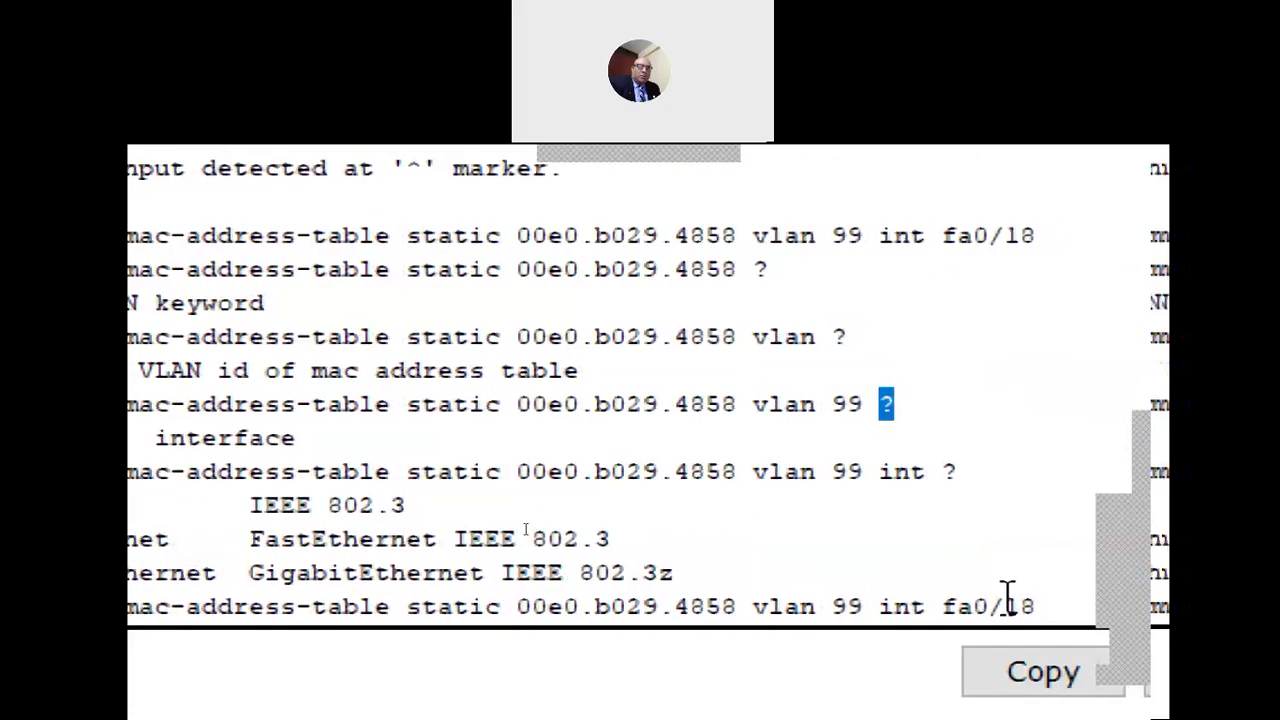
pyautogui.click(1067, 605)
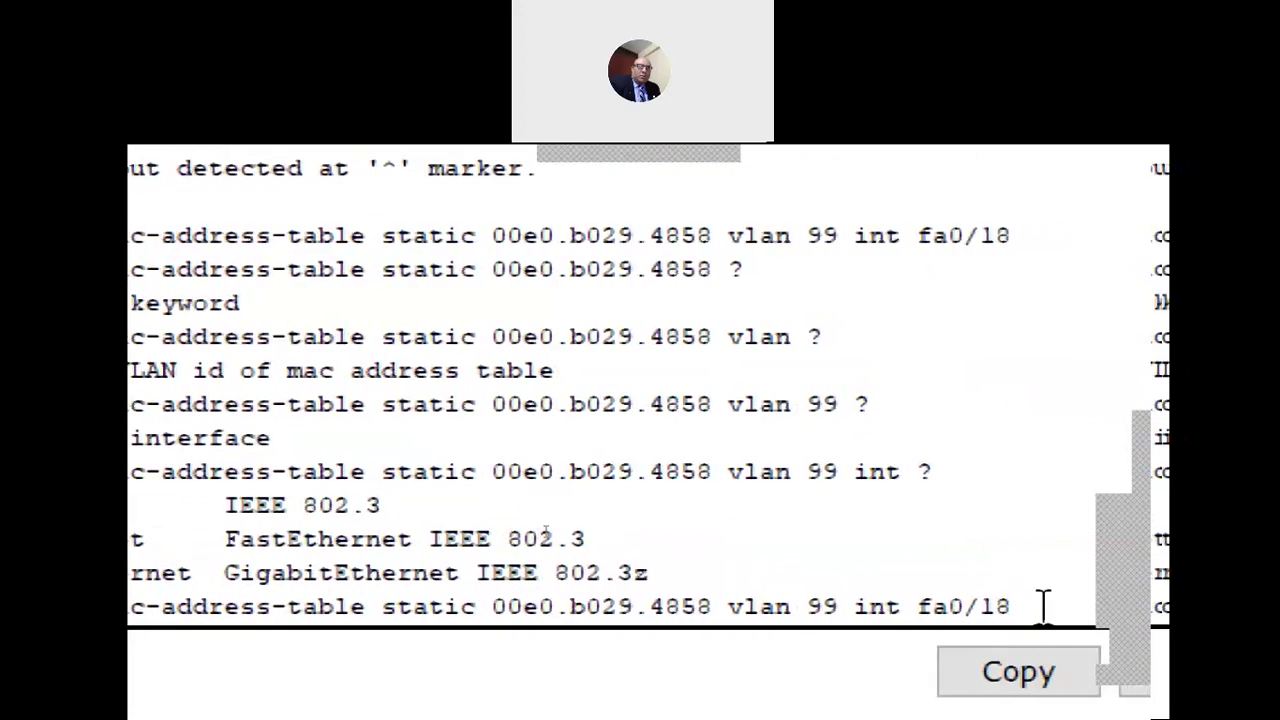
pyautogui.press('Return')
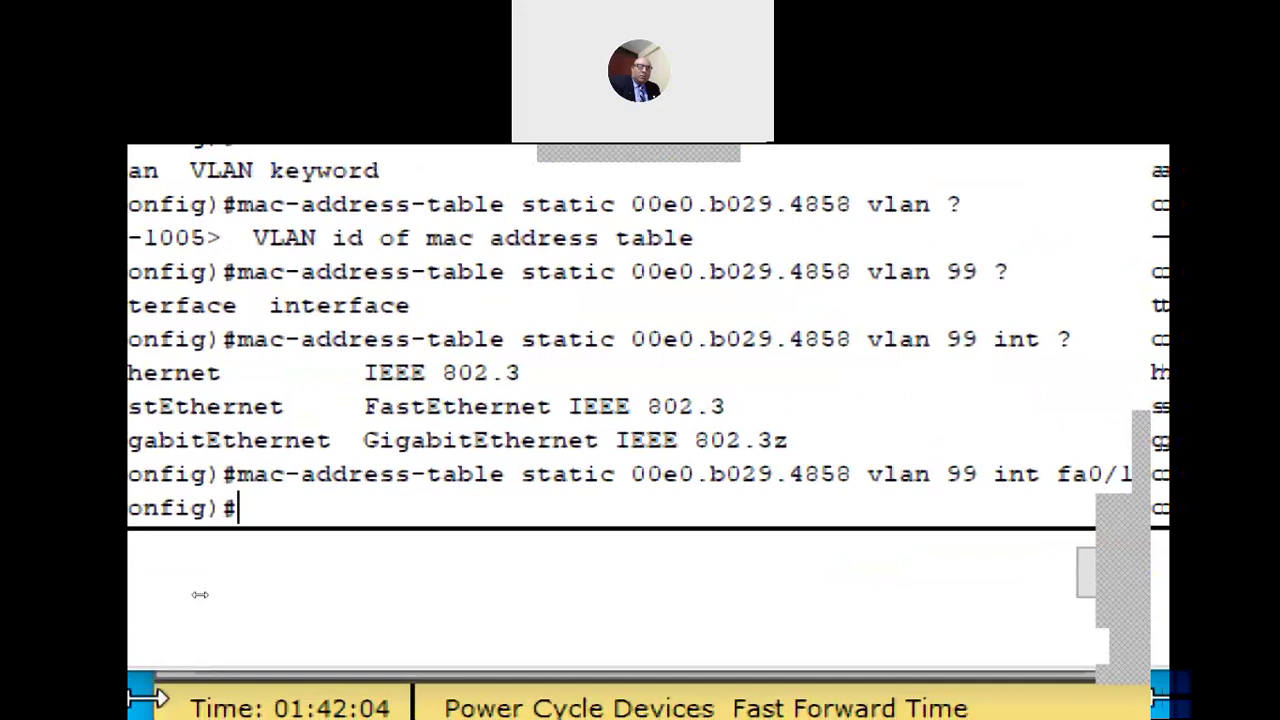
# Step: Try show mac-address at the config prompt and narrow the console window
pyautogui.write('show ')
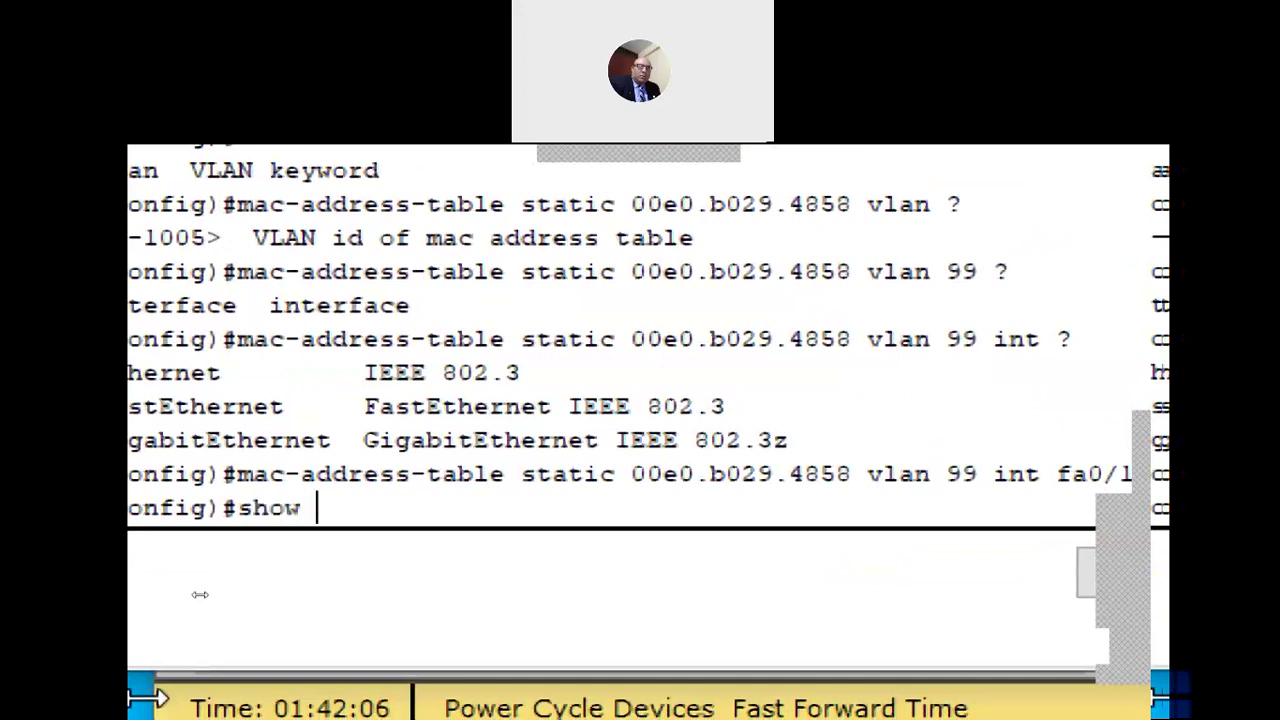
pyautogui.write('mac')
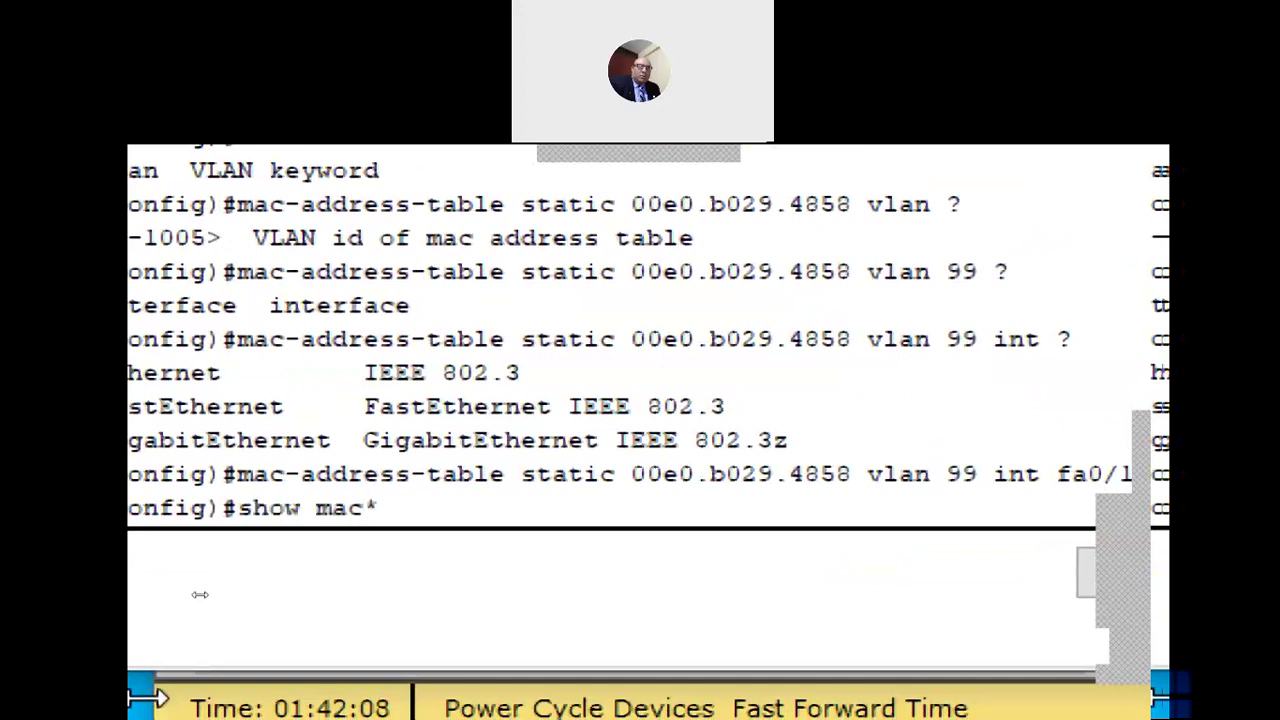
pyautogui.write('-address')
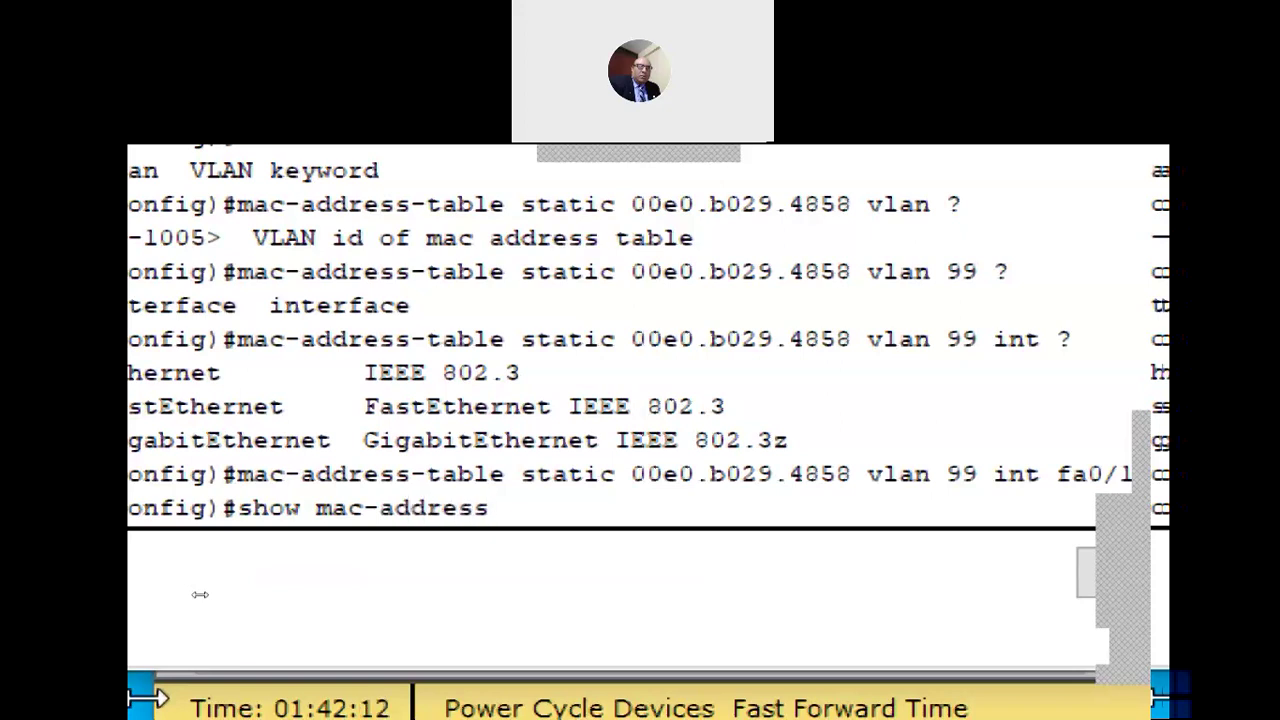
pyautogui.press('Return')
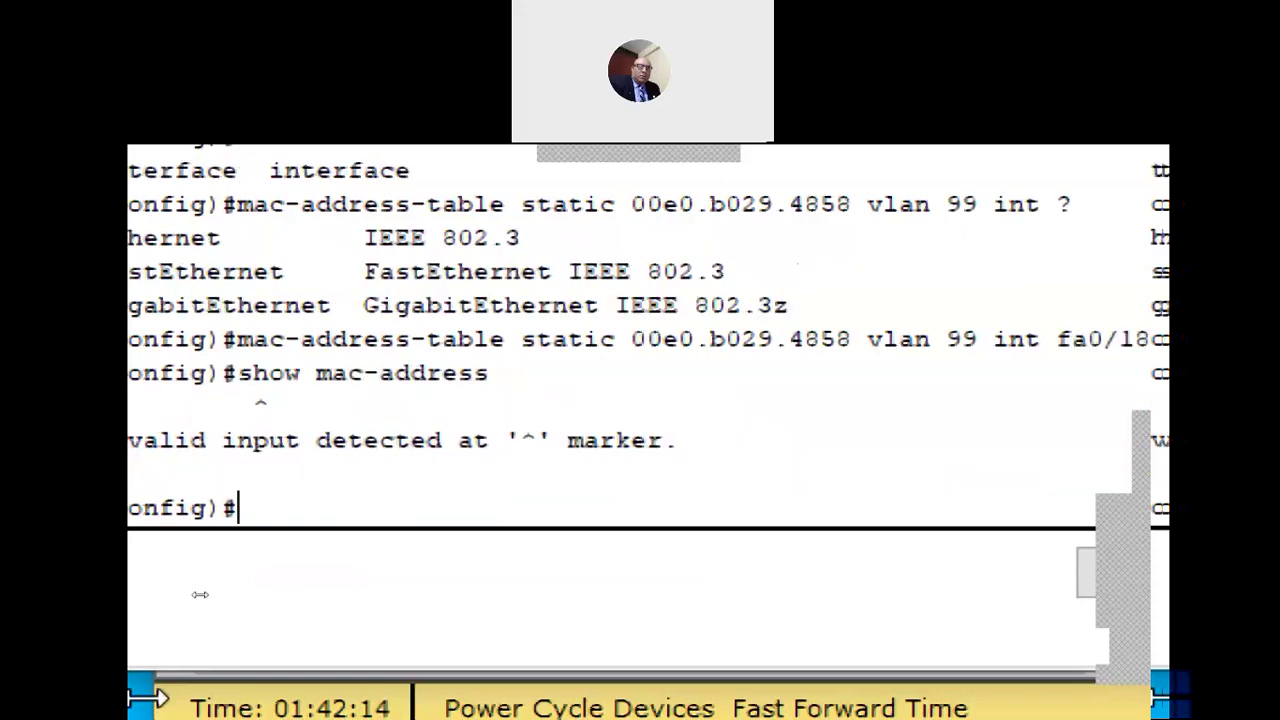
pyautogui.moveTo(194, 586); pyautogui.dragTo(343, 623)
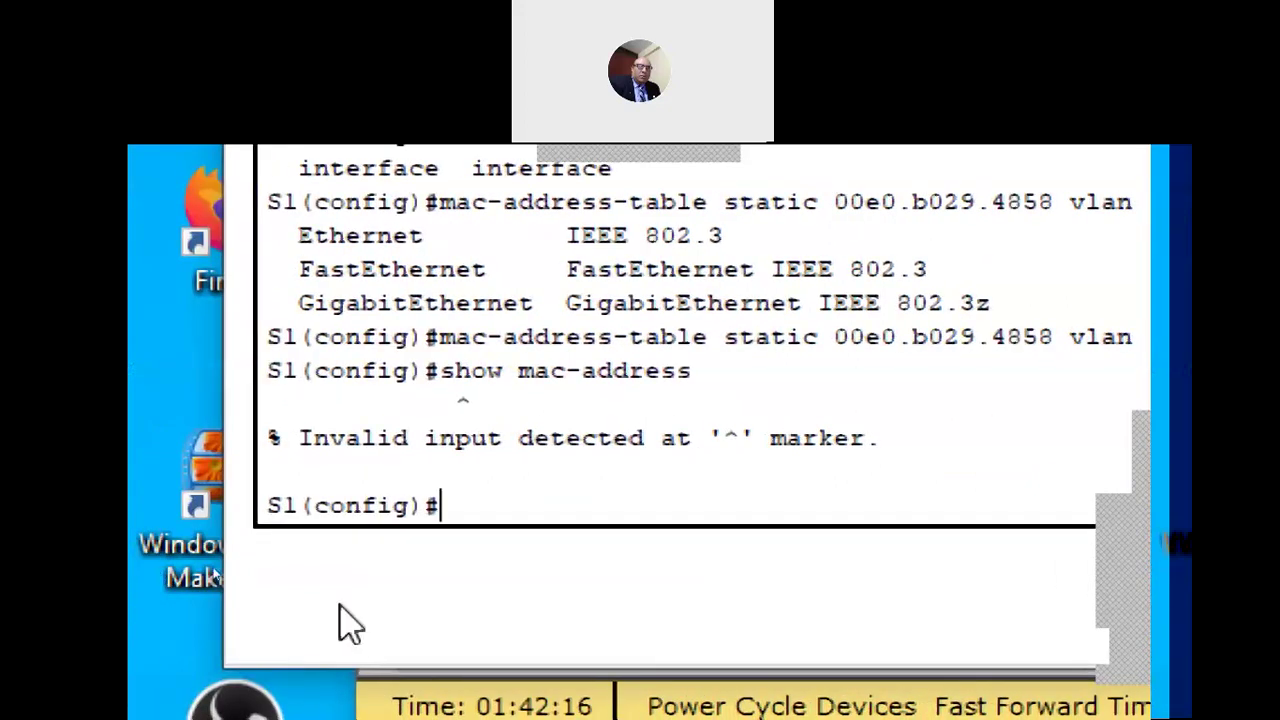
# Step: Exit with end, show the MAC table, and highlight static entry 00e0.b029.4858 on Fa0/18
pyautogui.write('end')
pyautogui.press('Return')
pyautogui.write('show mac-ad')
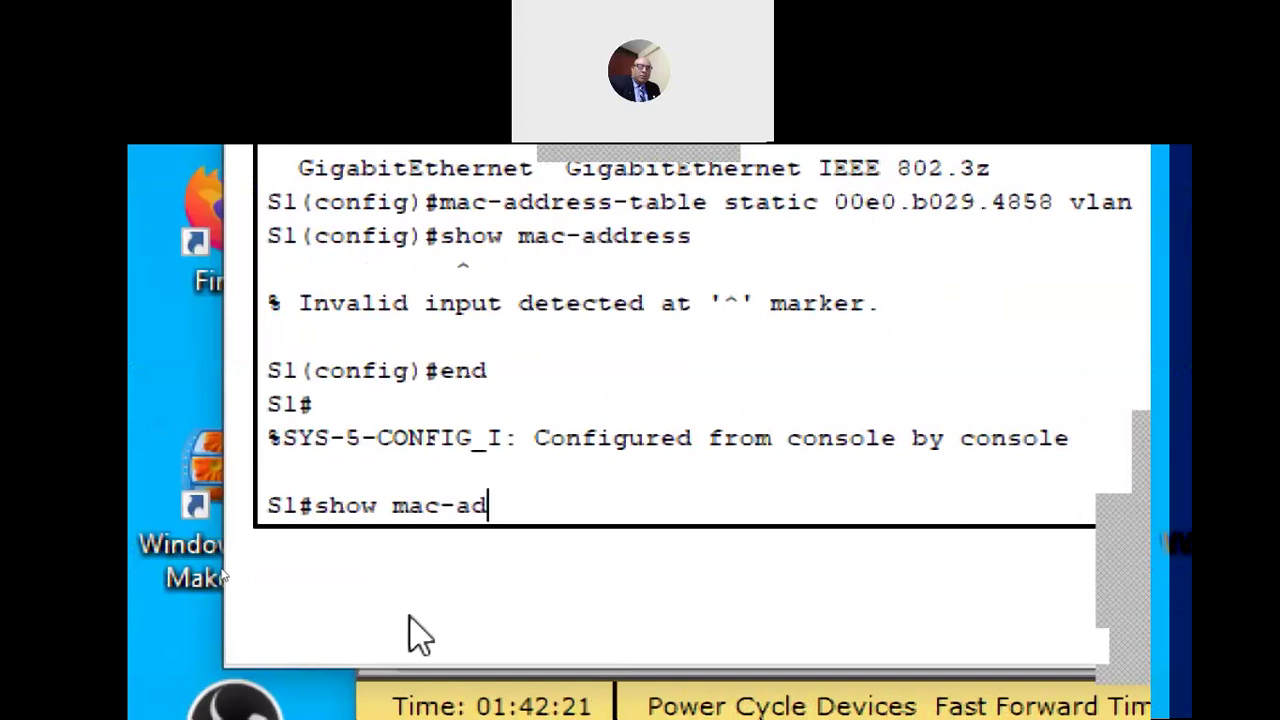
pyautogui.press('Return')
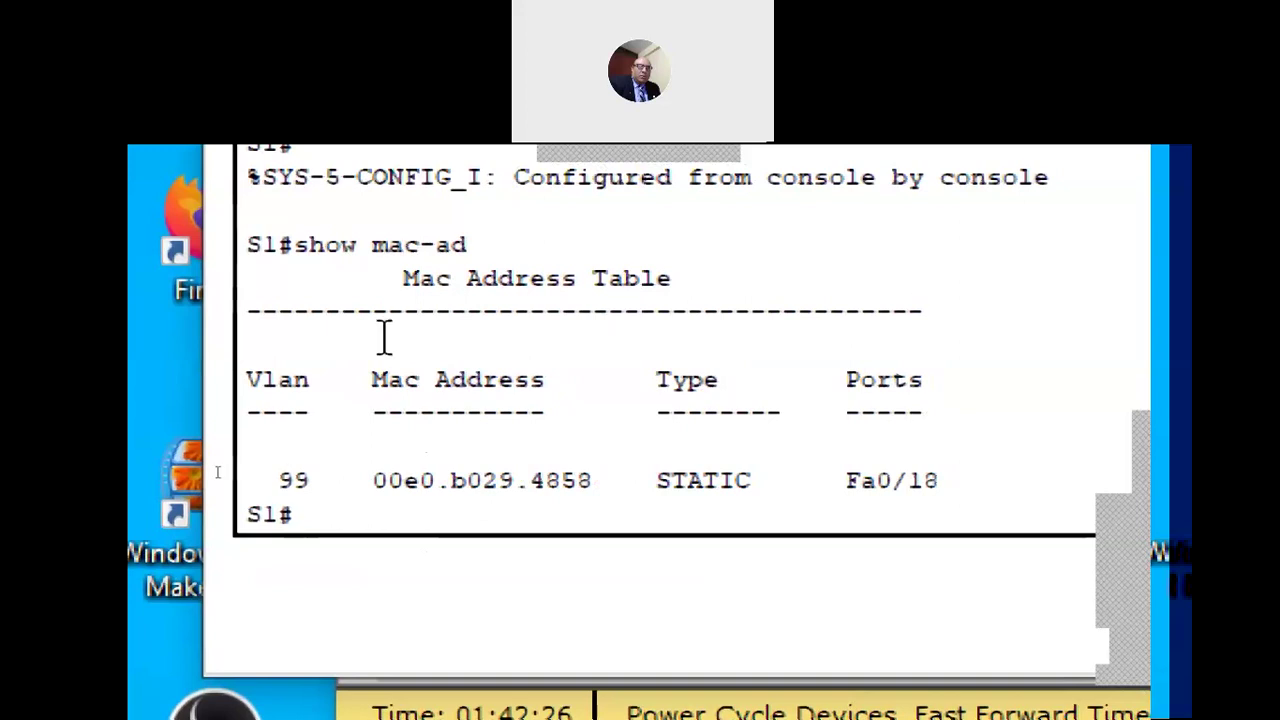
pyautogui.moveTo(973, 483); pyautogui.dragTo(229, 471)
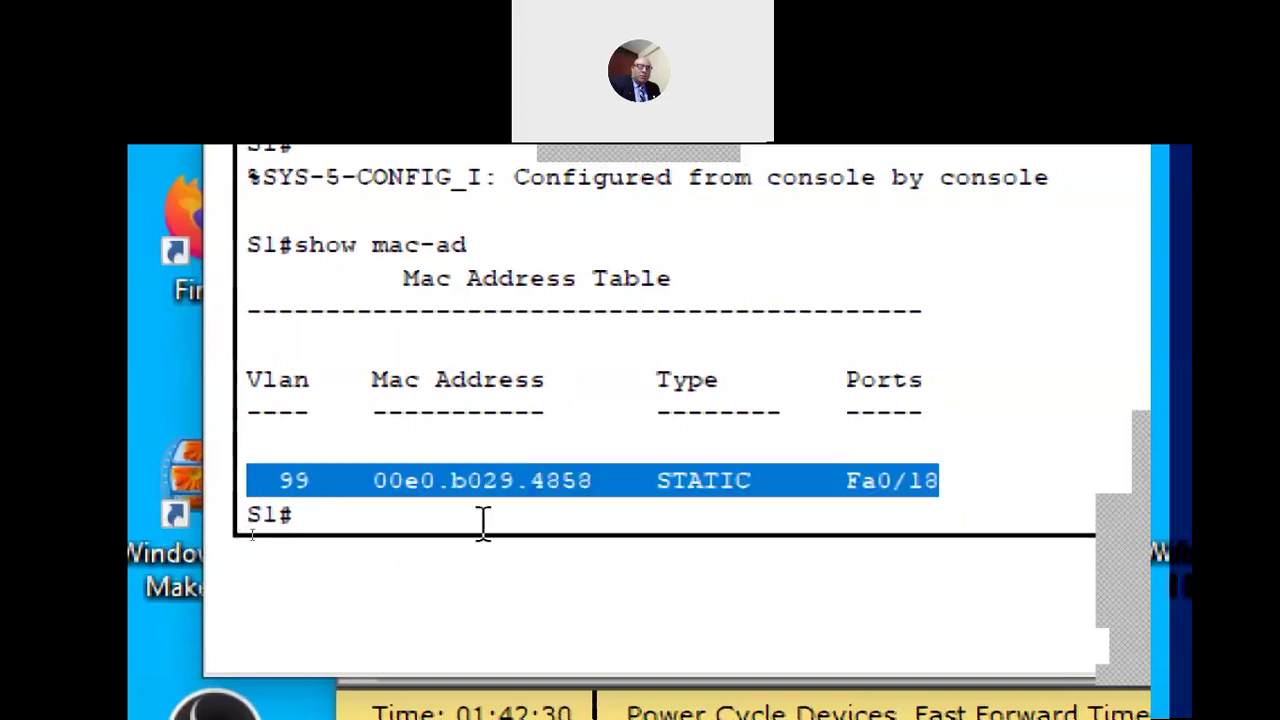
pyautogui.click(563, 482)
pyautogui.moveTo(594, 480); pyautogui.dragTo(370, 484)
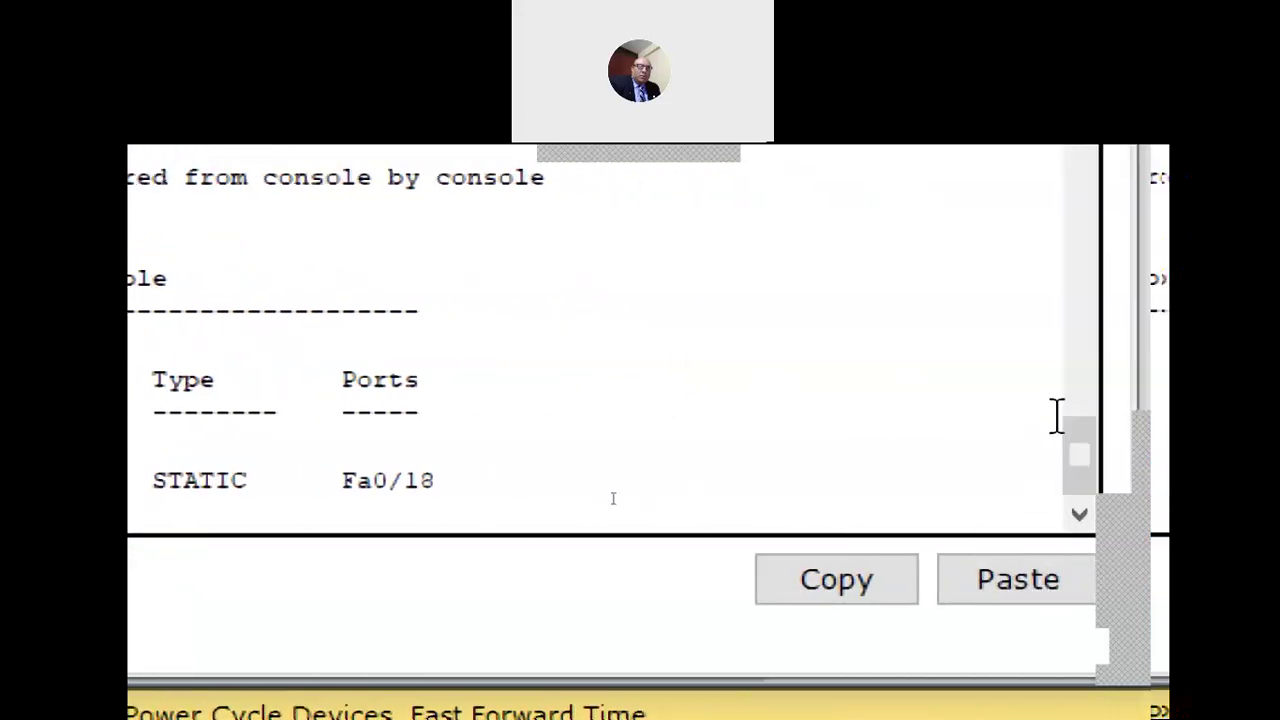
pyautogui.click(1070, 437)
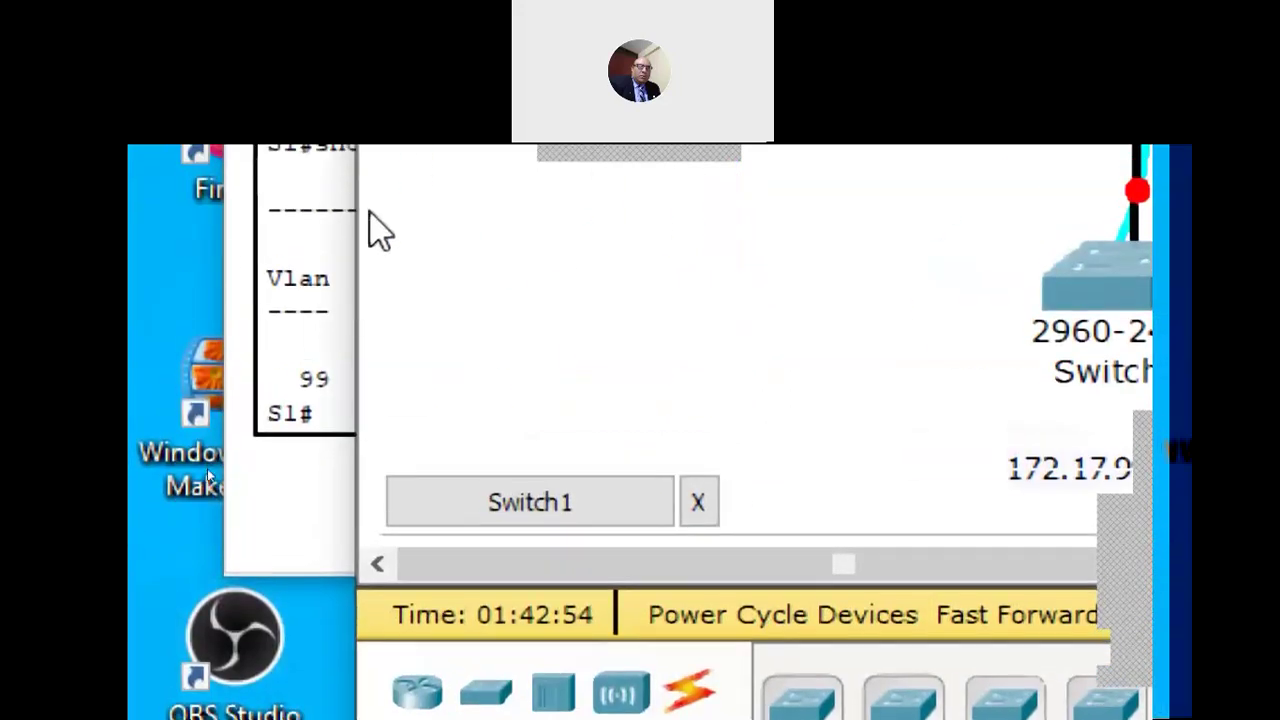
pyautogui.click(318, 378)
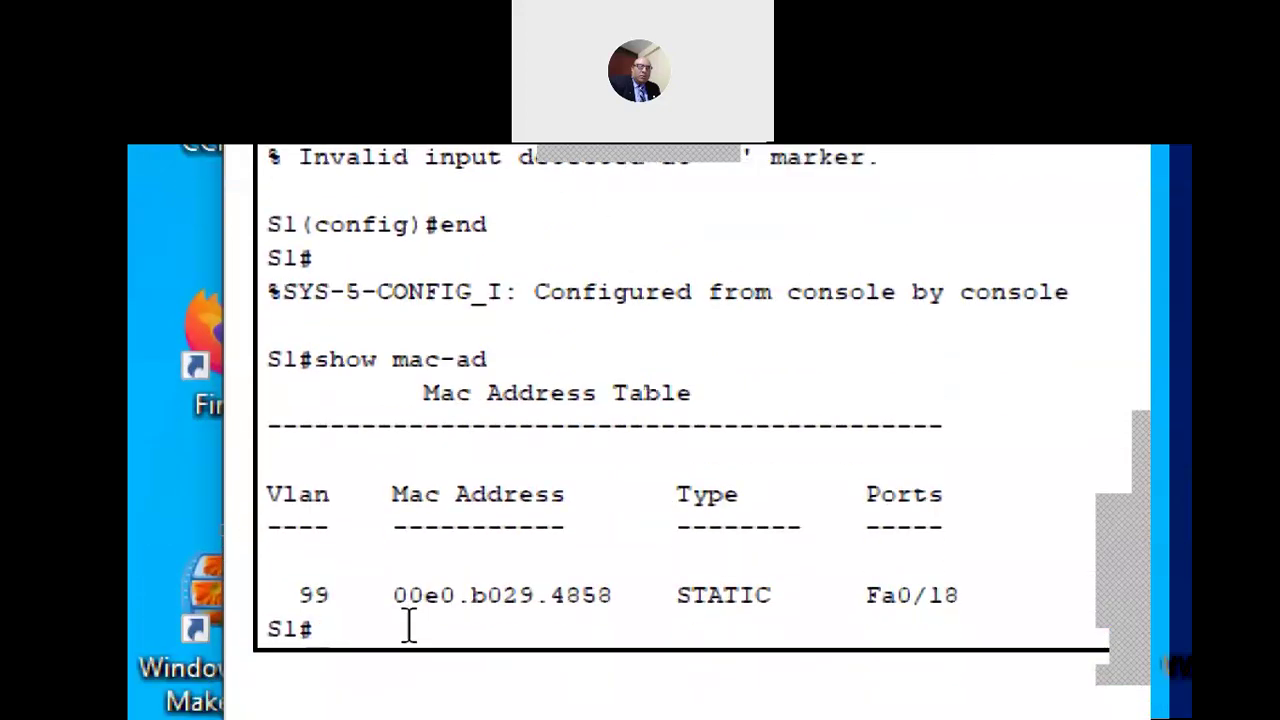
# Step: Enter interface fa0/18 configuration and set duplex auto
pyautogui.write('config t')
pyautogui.press('Return')
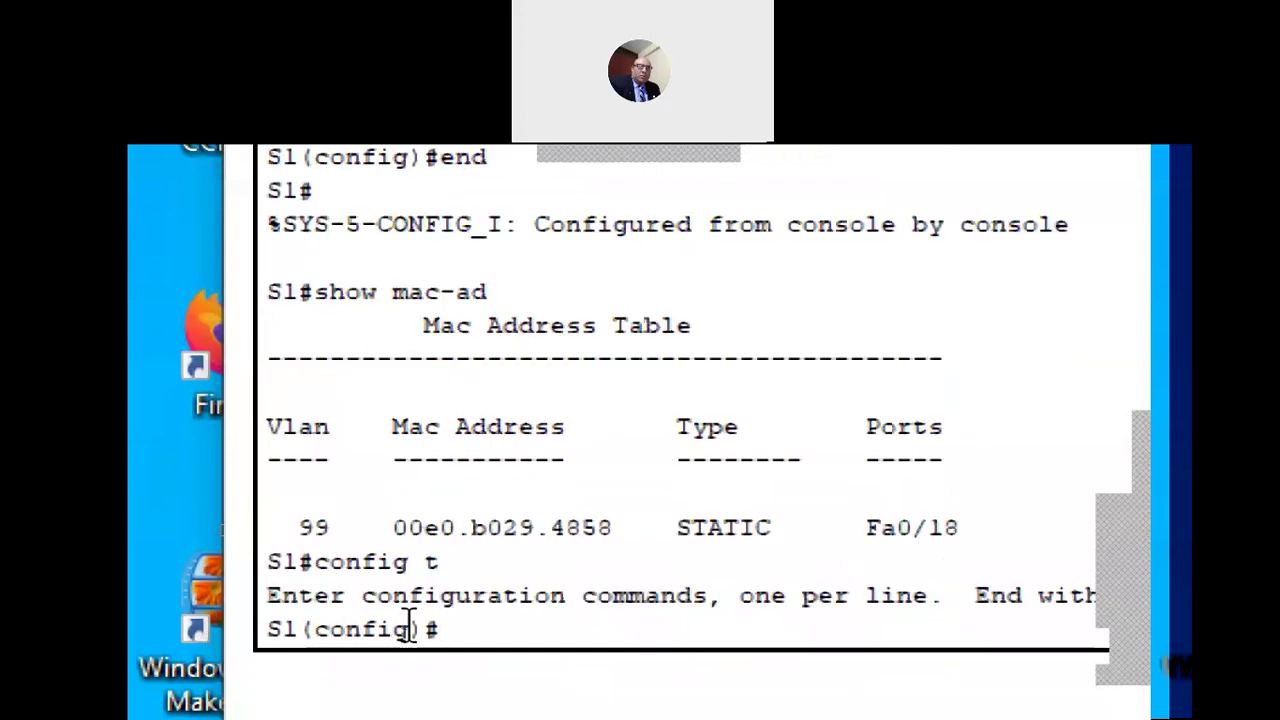
pyautogui.write('int')
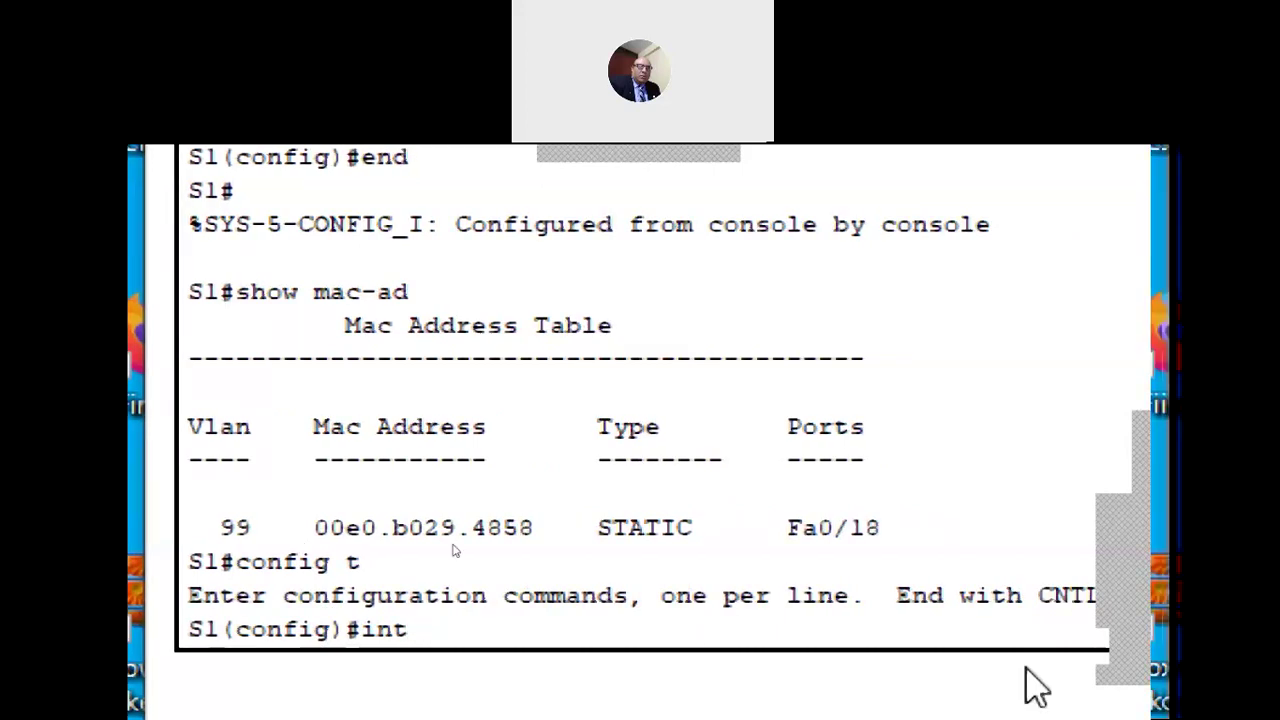
pyautogui.press('BackSpace')
pyautogui.press('BackSpace')
pyautogui.press('BackSpace')
pyautogui.write('int fa0/18')
pyautogui.press('Return')
pyautogui.write('d')
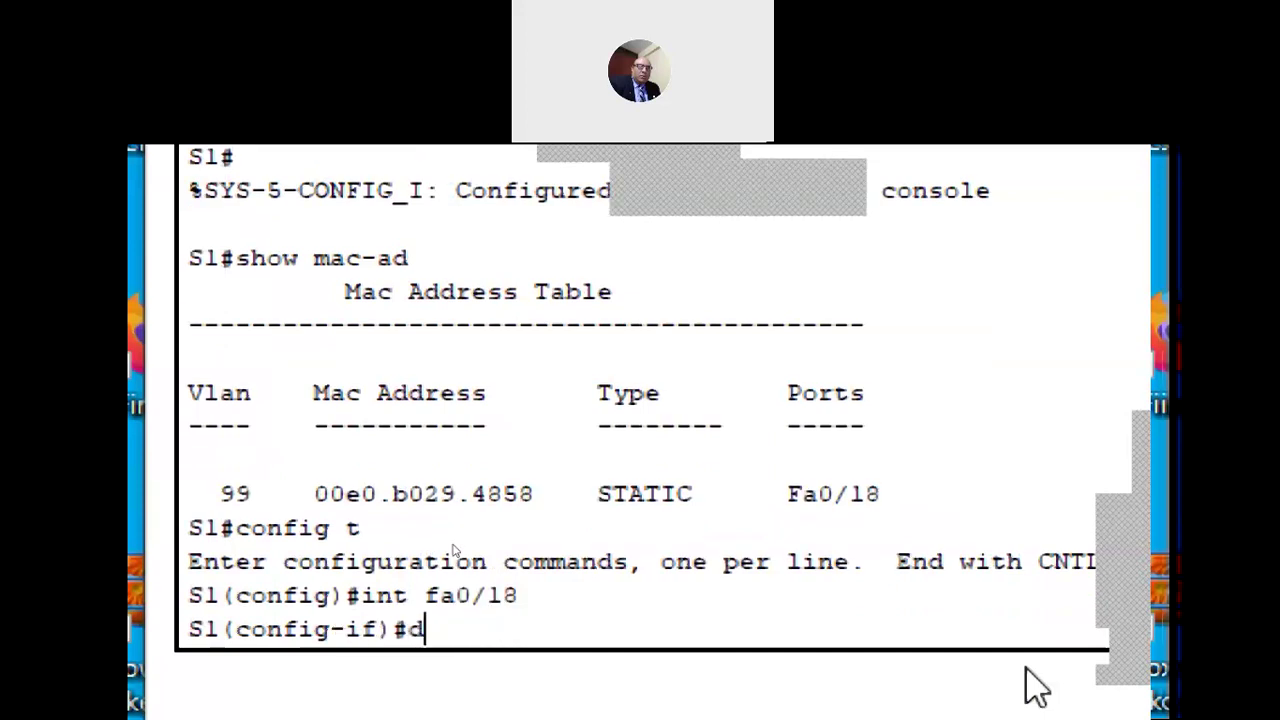
pyautogui.write('uple x auto')
pyautogui.press('Return')
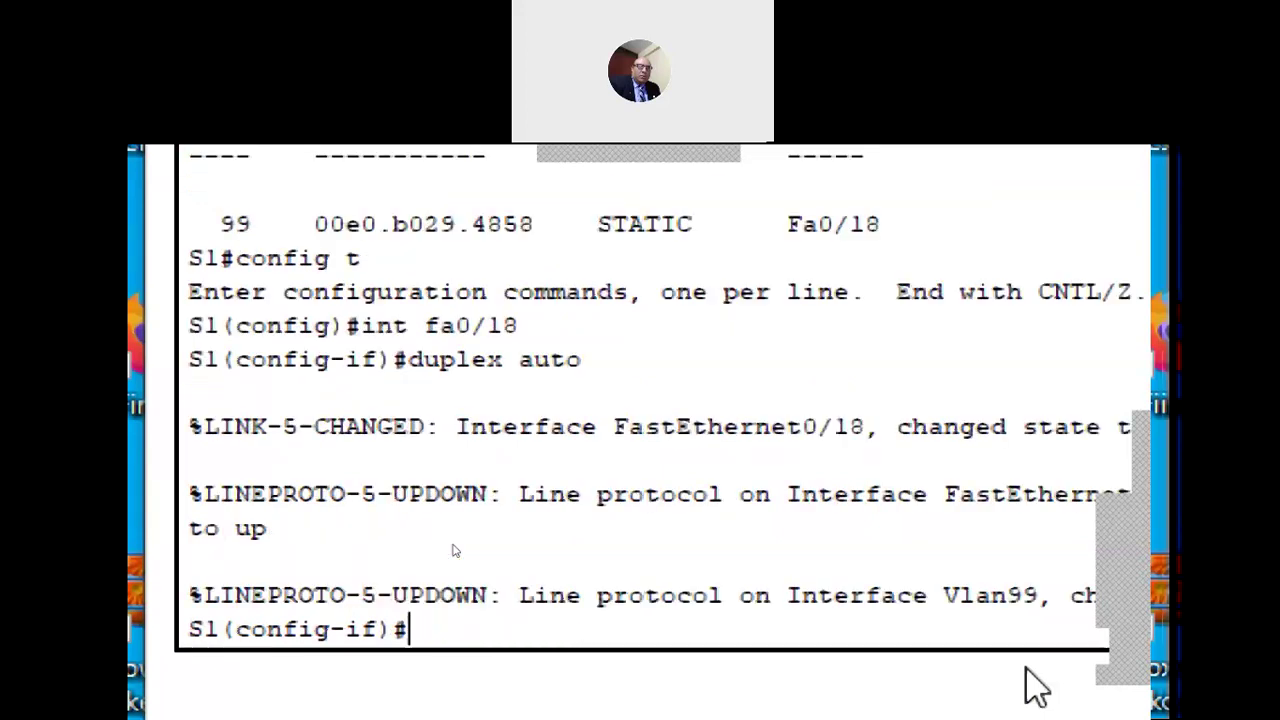
pyautogui.moveTo(580, 362); pyautogui.dragTo(403, 360)
# Step: Type switchport port-security ? to list the port-security options
pyautogui.click(1057, 266)
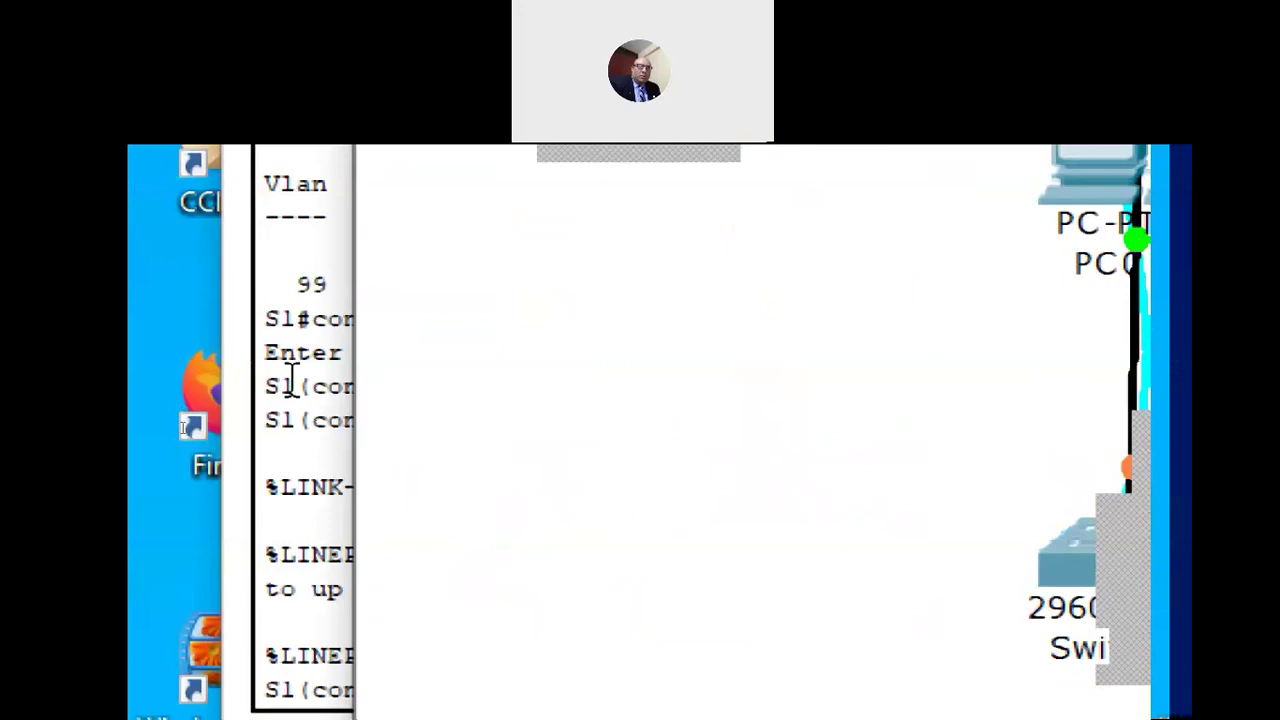
pyautogui.click(293, 384)
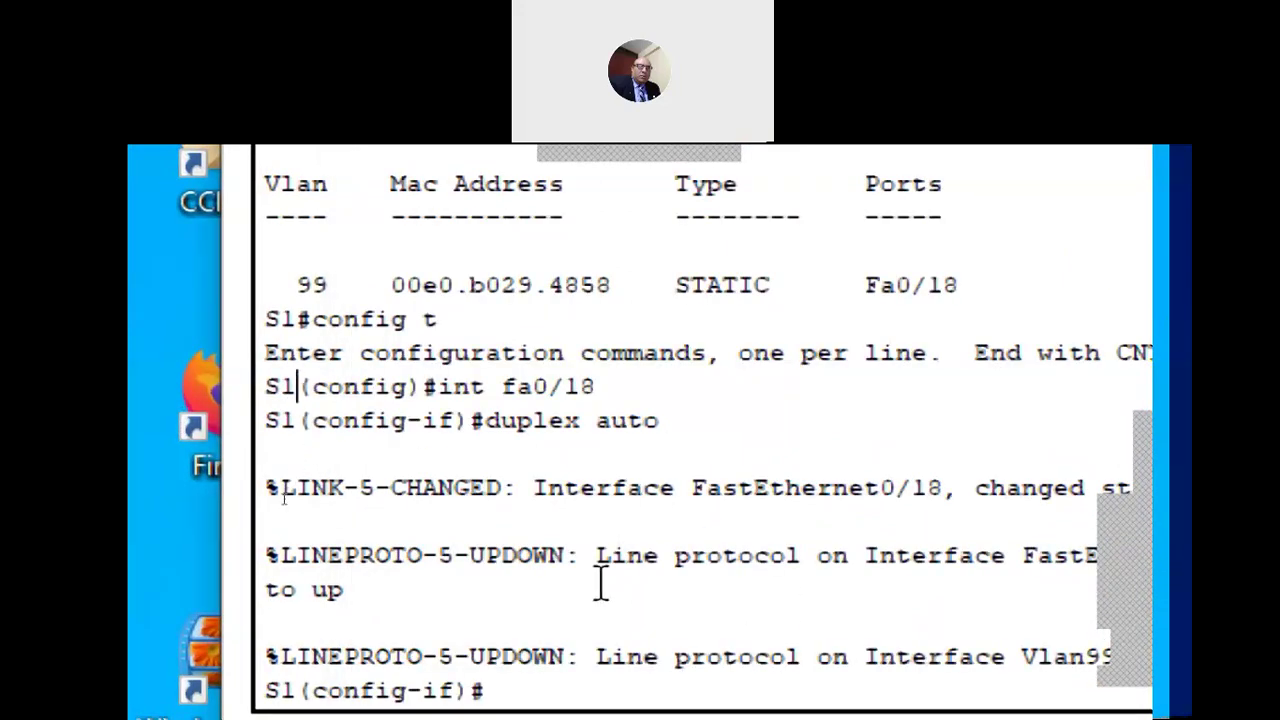
pyautogui.click(546, 508)
pyautogui.write('switch port')
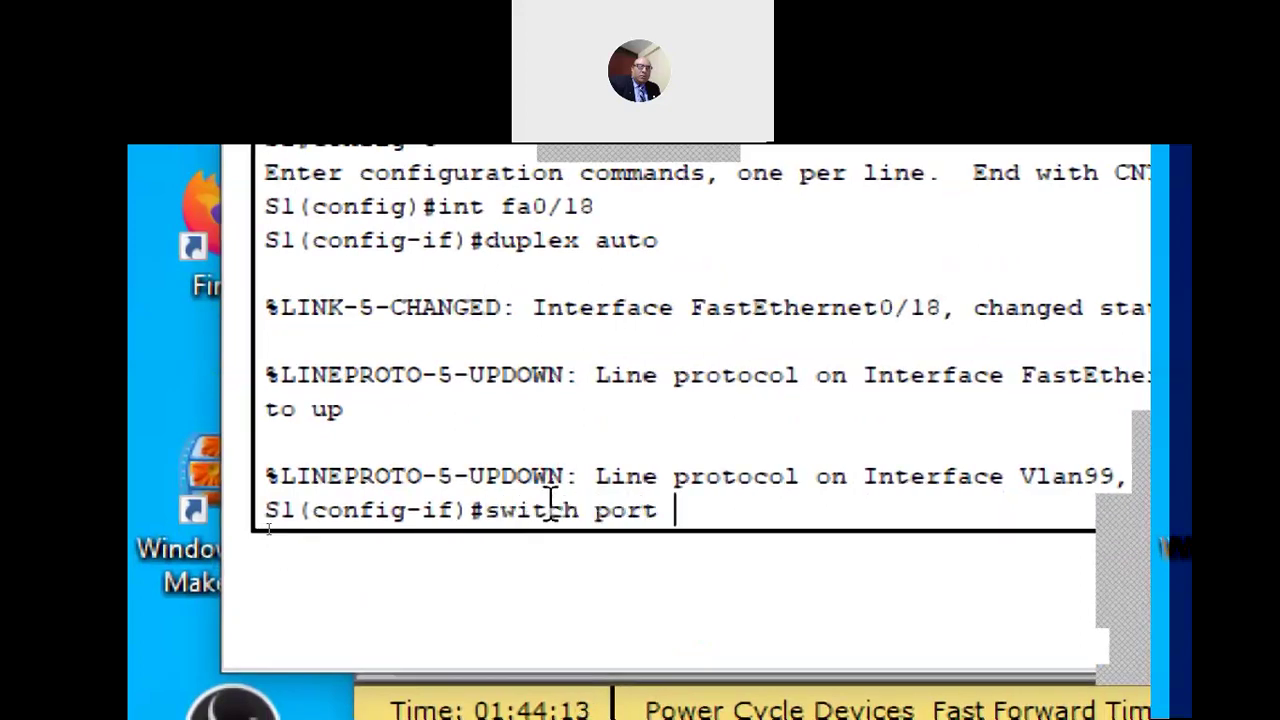
pyautogui.press('BackSpace')
pyautogui.write('-securit')
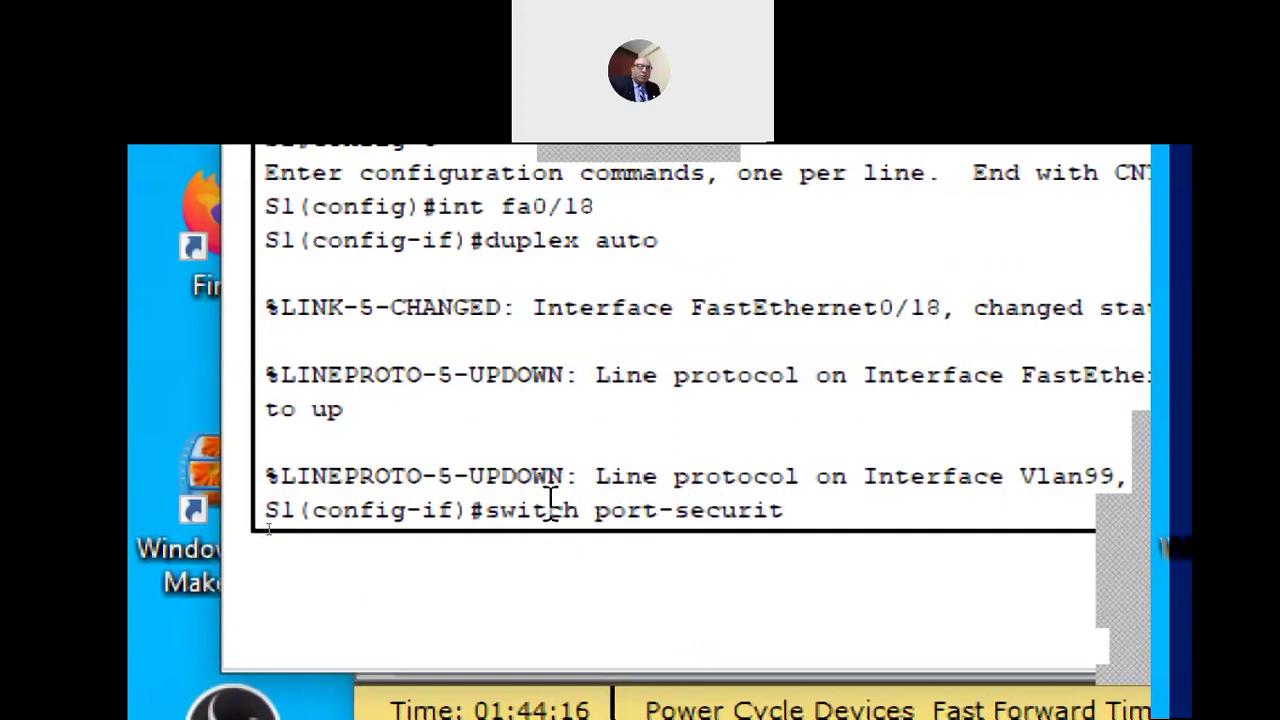
pyautogui.write('y ?')
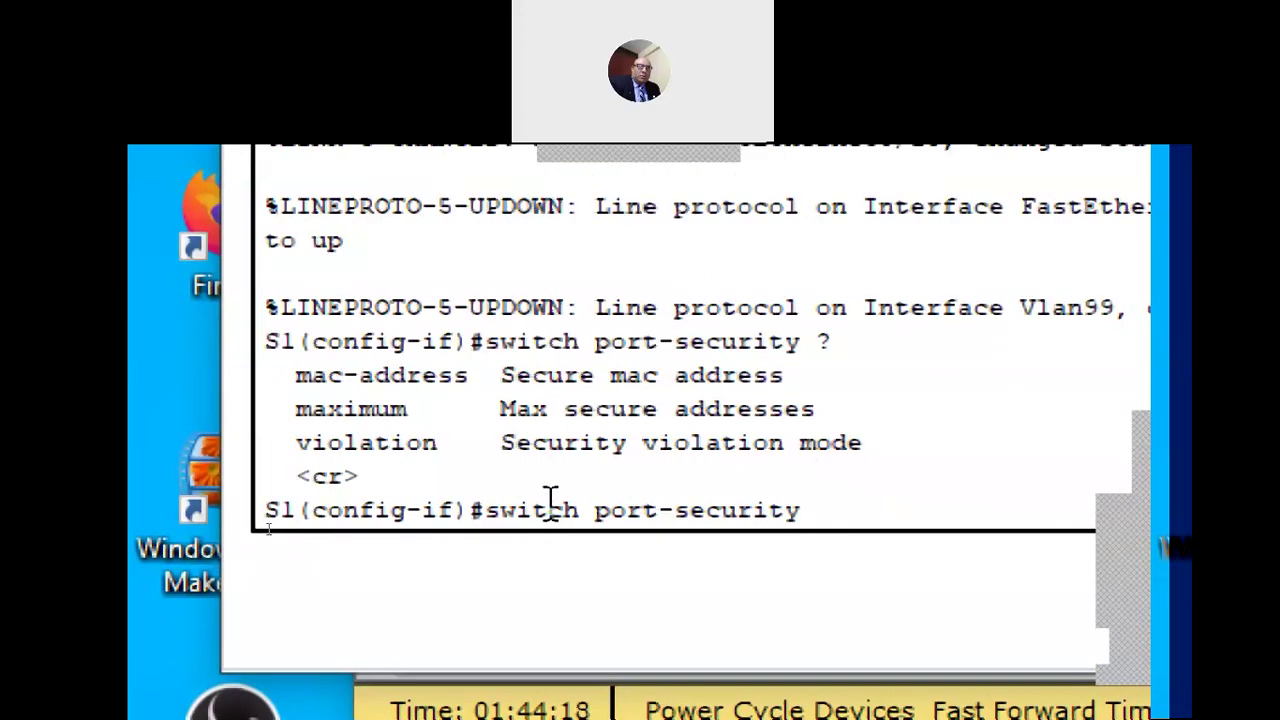